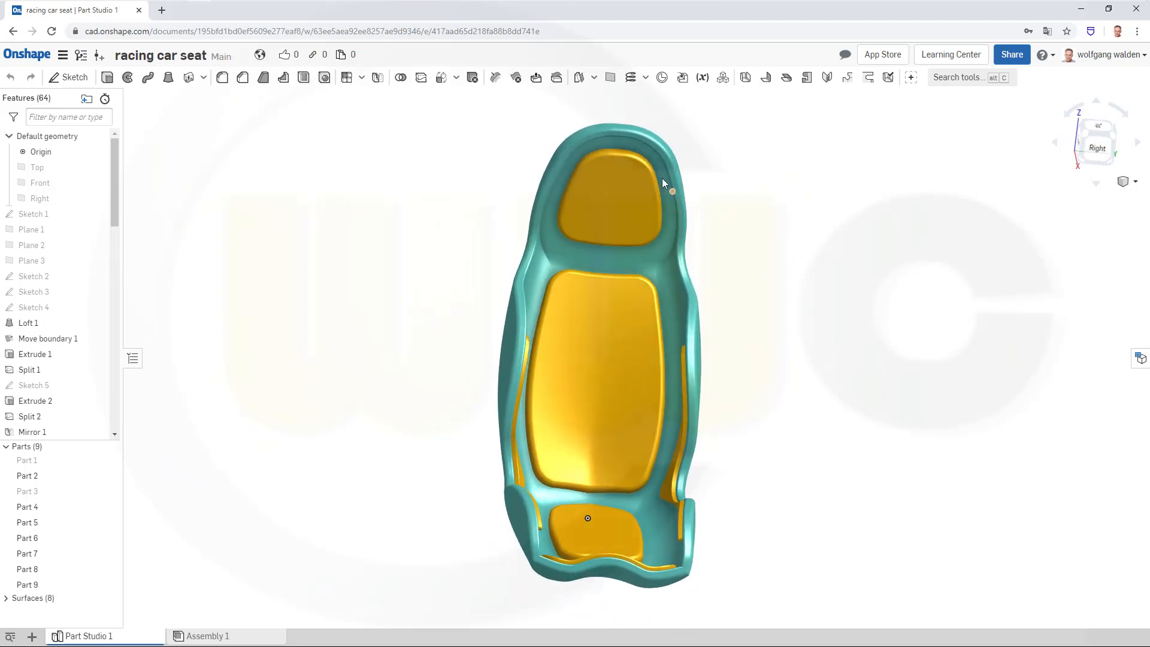
pyautogui.moveTo(522, 198)
pyautogui.mouseDown(button='right')
pyautogui.moveTo(630, 154)
pyautogui.moveTo(691, 200)
pyautogui.moveTo(722, 268)
pyautogui.moveTo(749, 290)
pyautogui.moveTo(659, 267)
pyautogui.moveTo(646, 318)
pyautogui.moveTo(691, 256)
pyautogui.mouseUp(button='right')
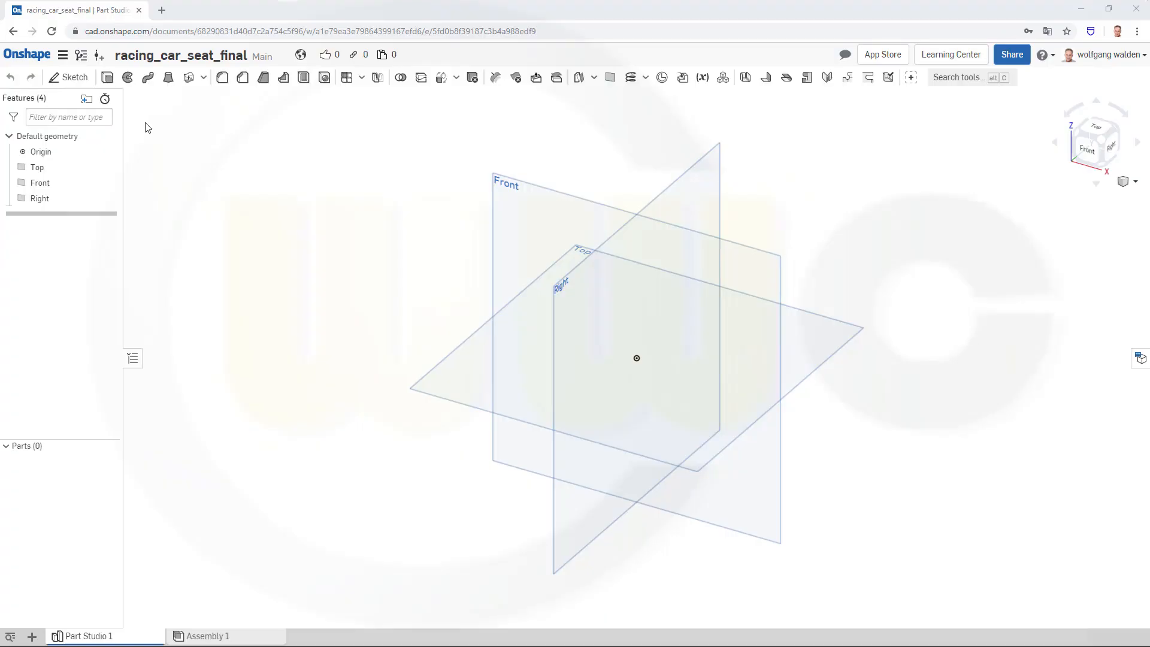
# Start a new sketch on the Front plane and face it straight on
pyautogui.click(71, 77)
pyautogui.click(575, 201)
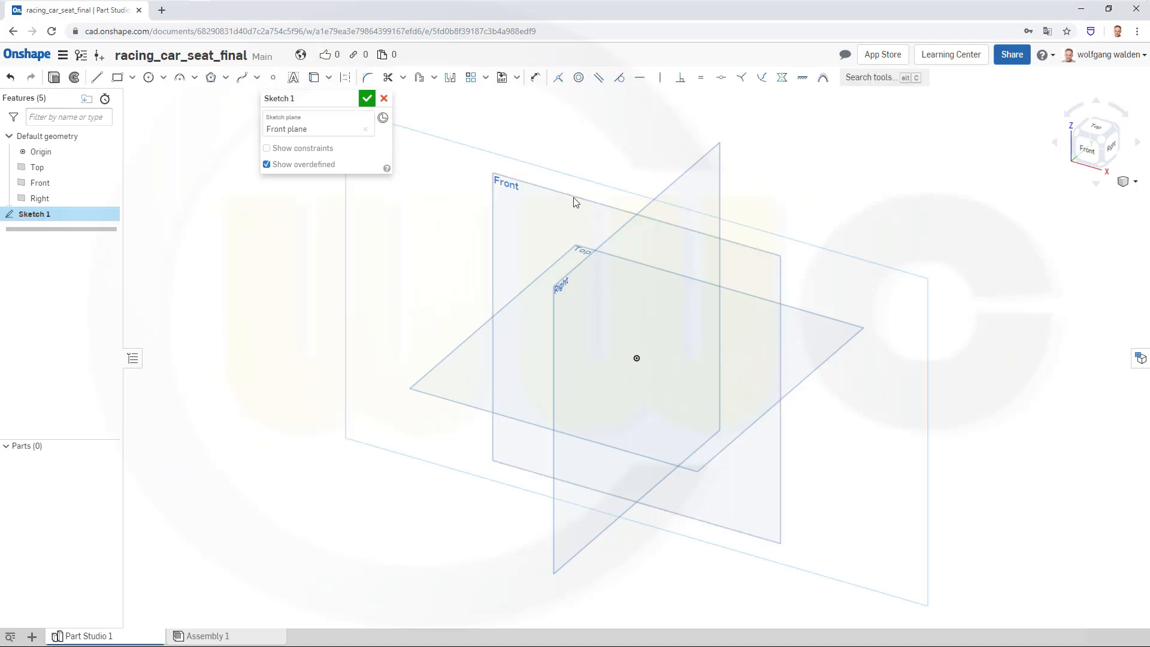
pyautogui.click(1094, 165)
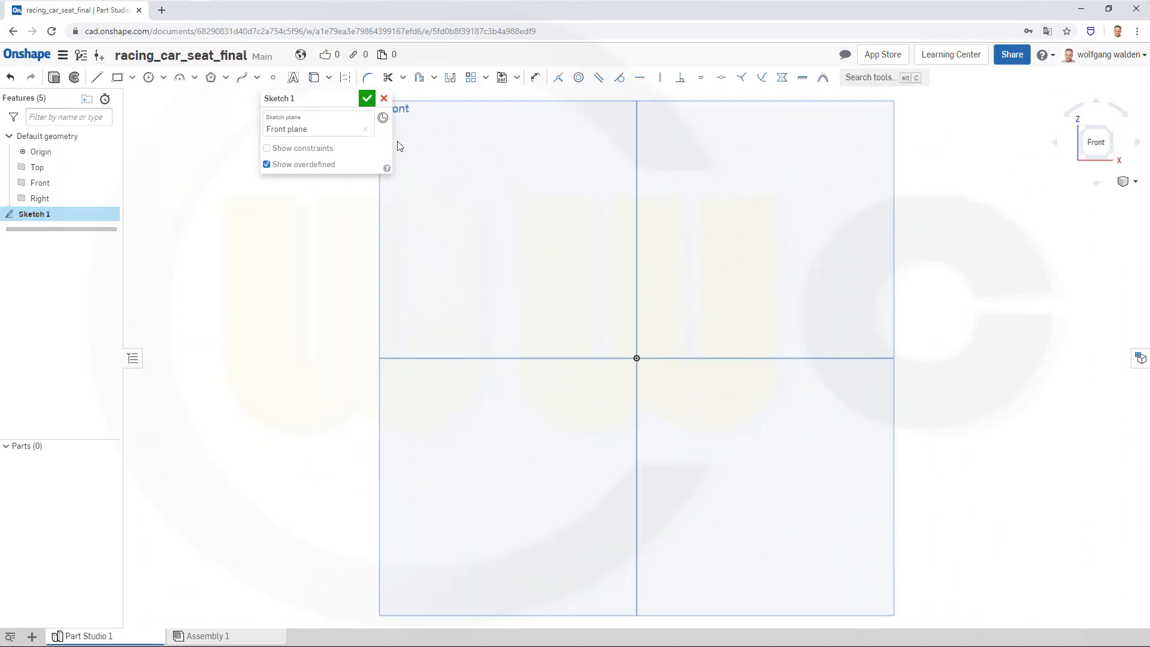
# Draw five connected lines: vertical about 36 mm, sloping about 49 mm to the origin, horizontal about 56 mm, rising about 21 mm, leaning back about 24 mm
pyautogui.click(96, 77)
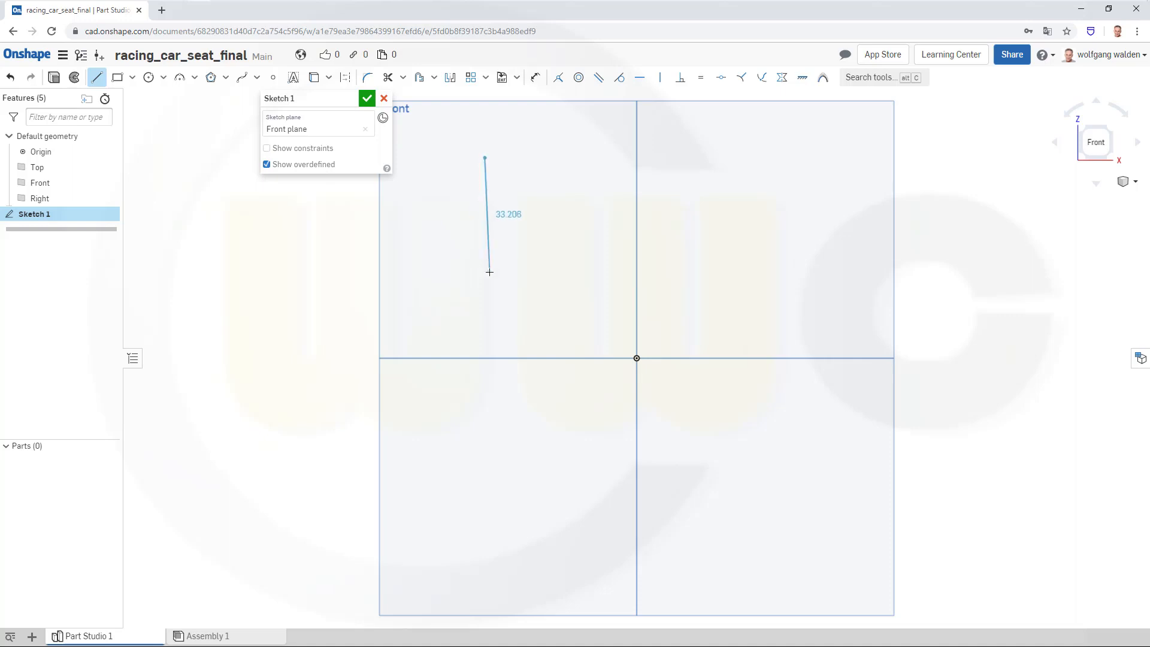
pyautogui.click(486, 283)
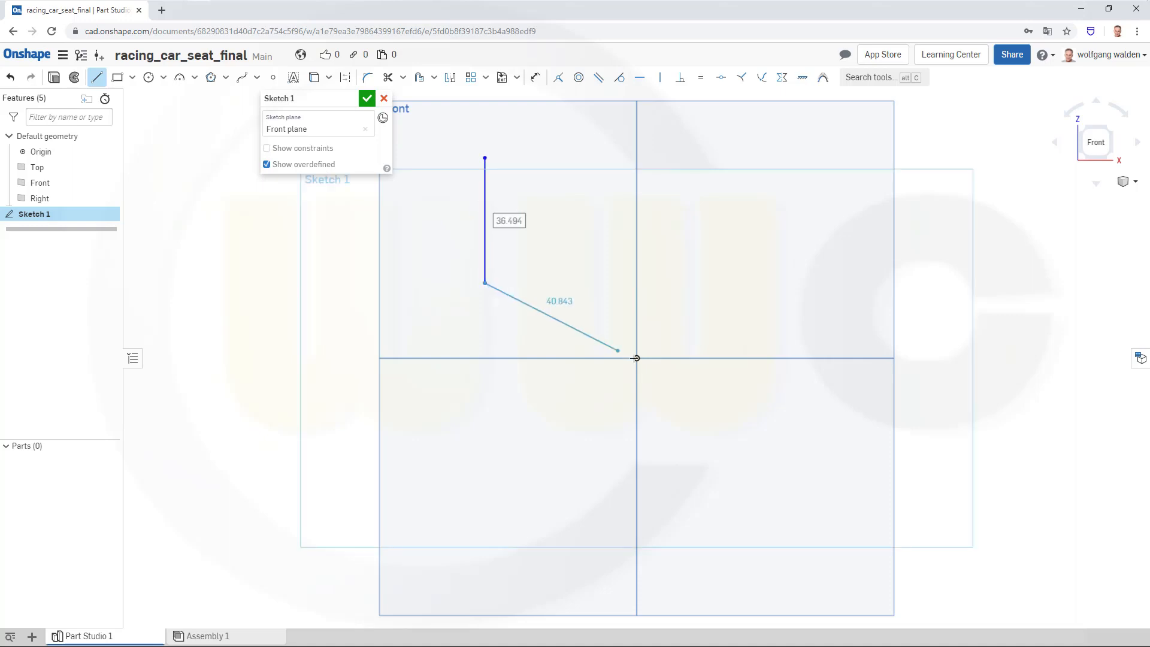
pyautogui.click(637, 358)
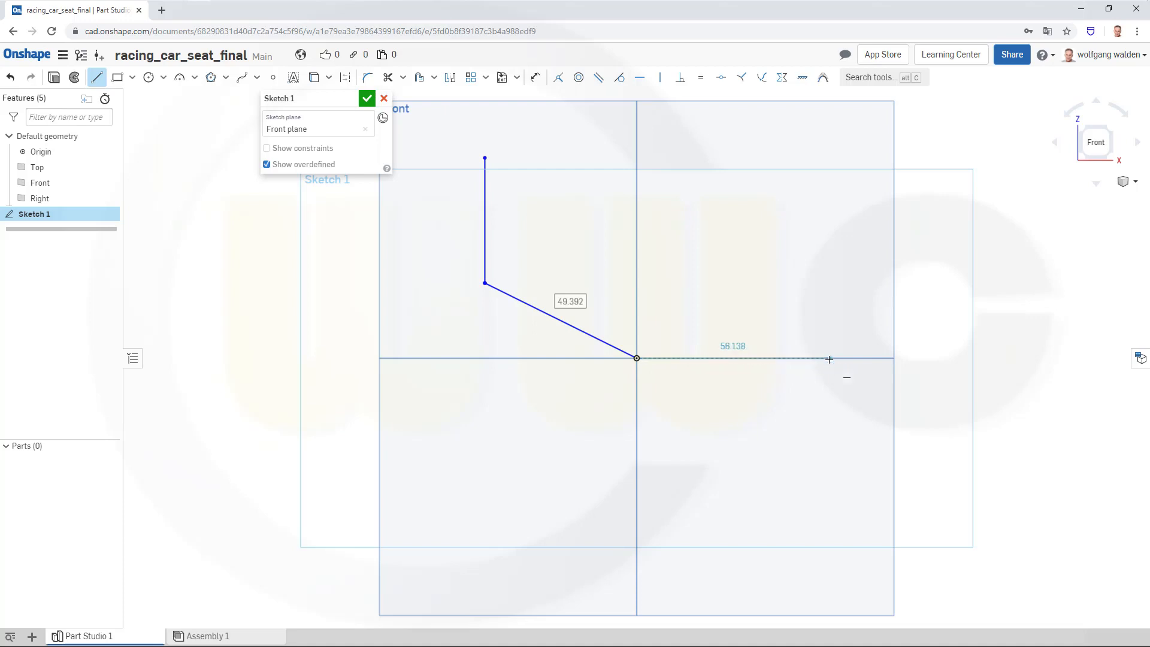
pyautogui.click(830, 358)
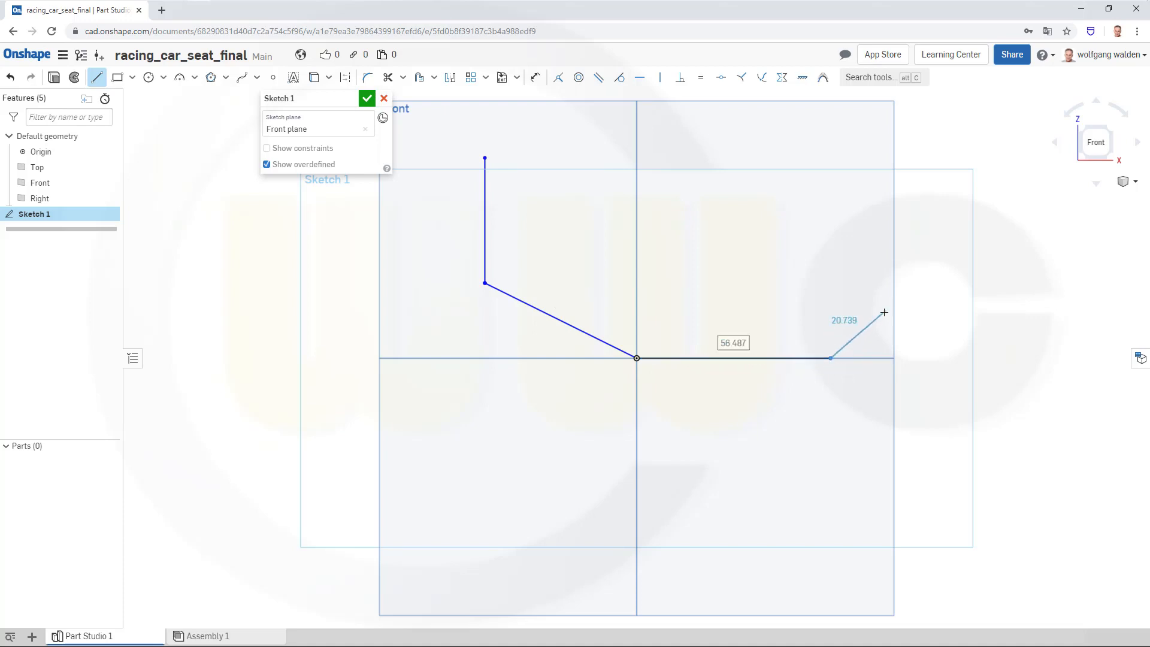
pyautogui.click(884, 312)
pyautogui.click(832, 249)
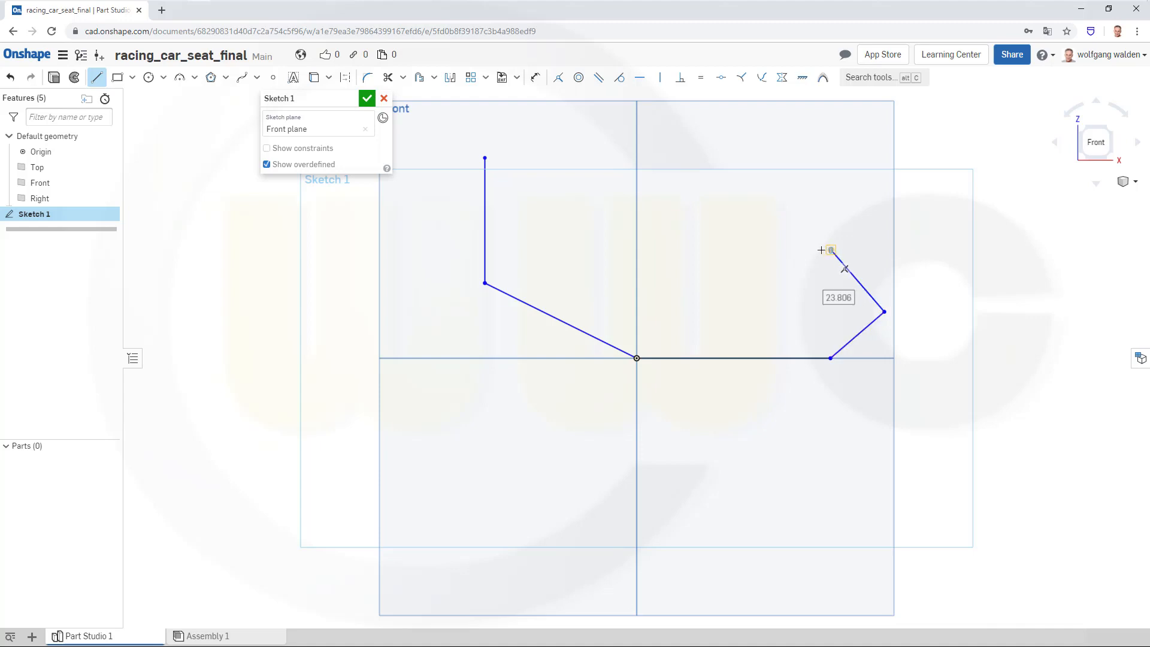
pyautogui.press('Escape')
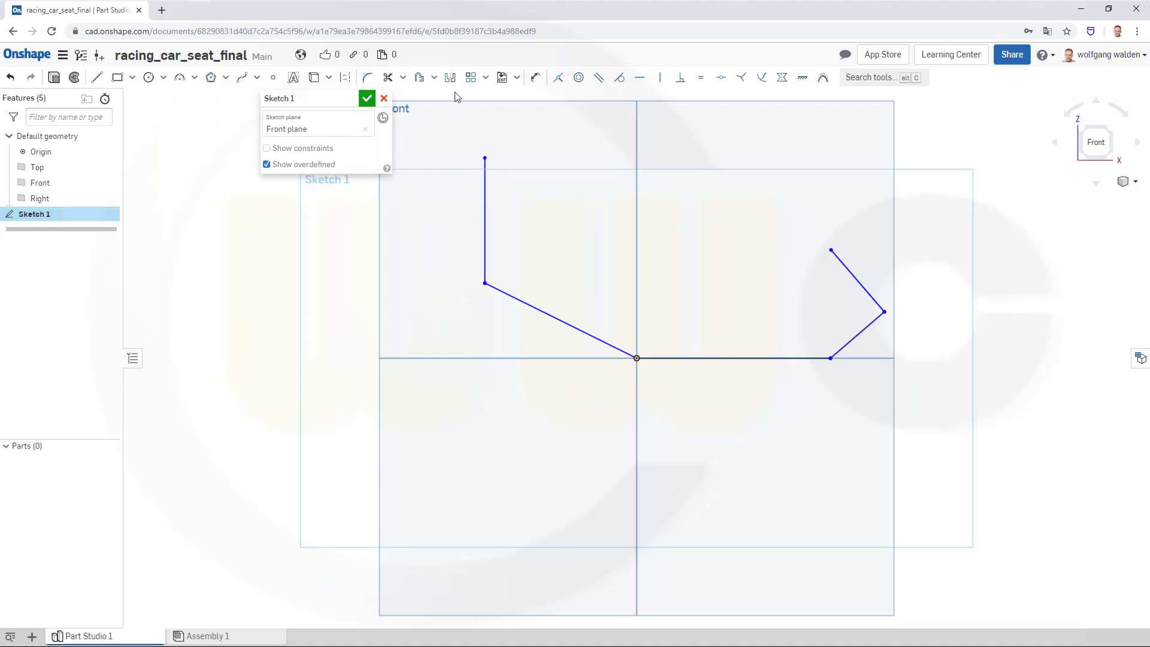
# Dimension the angle between the horizontal seat line and the short rising front line as 30°
pyautogui.click(535, 77)
pyautogui.click(816, 359)
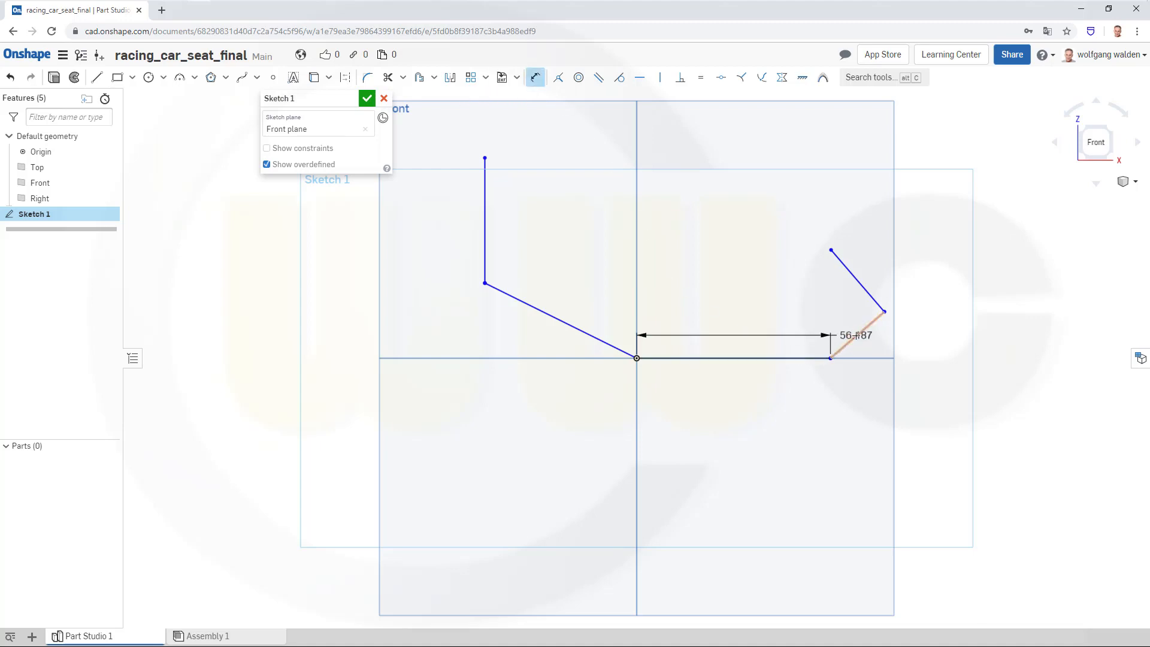
pyautogui.click(860, 331)
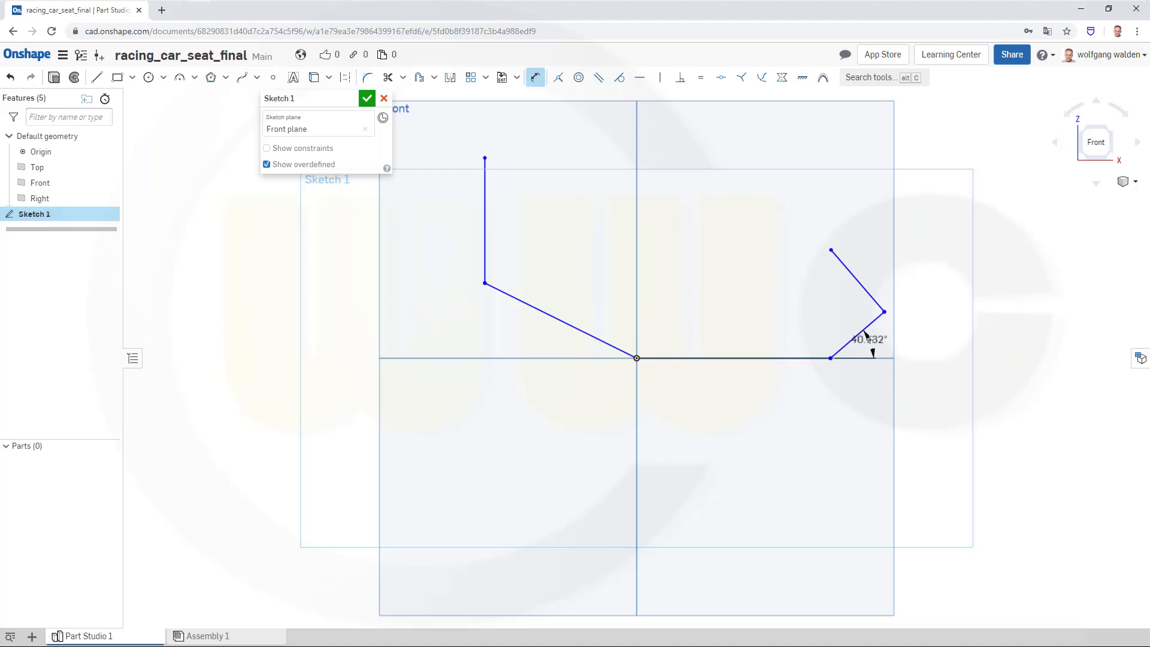
pyautogui.click(855, 336)
pyautogui.write('30')
pyautogui.press('Return')
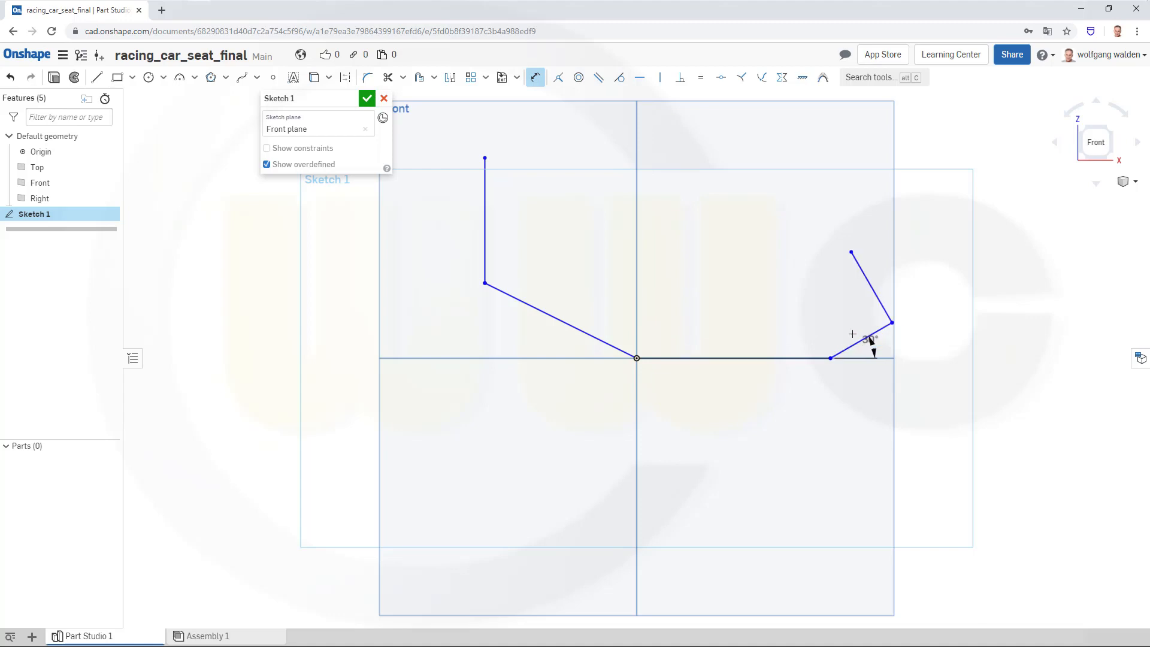
# Dimension the angle between the sloping backrest line and the horizontal seat line as 60°
pyautogui.click(555, 326)
pyautogui.click(671, 359)
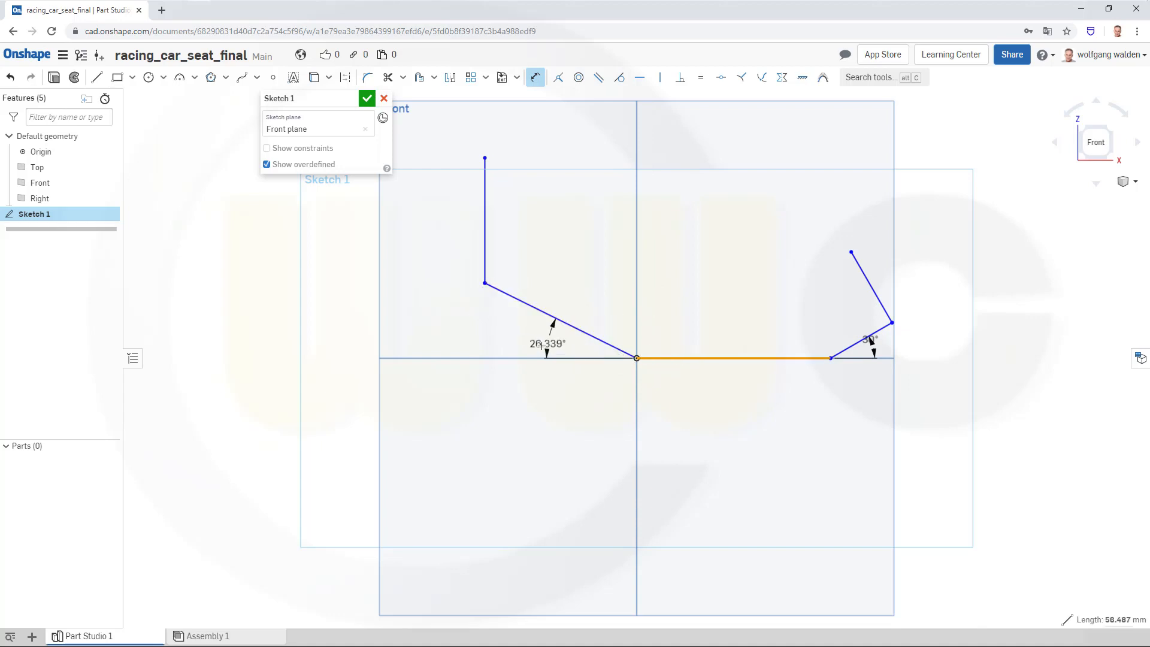
pyautogui.click(546, 344)
pyautogui.write('60')
pyautogui.press('Return')
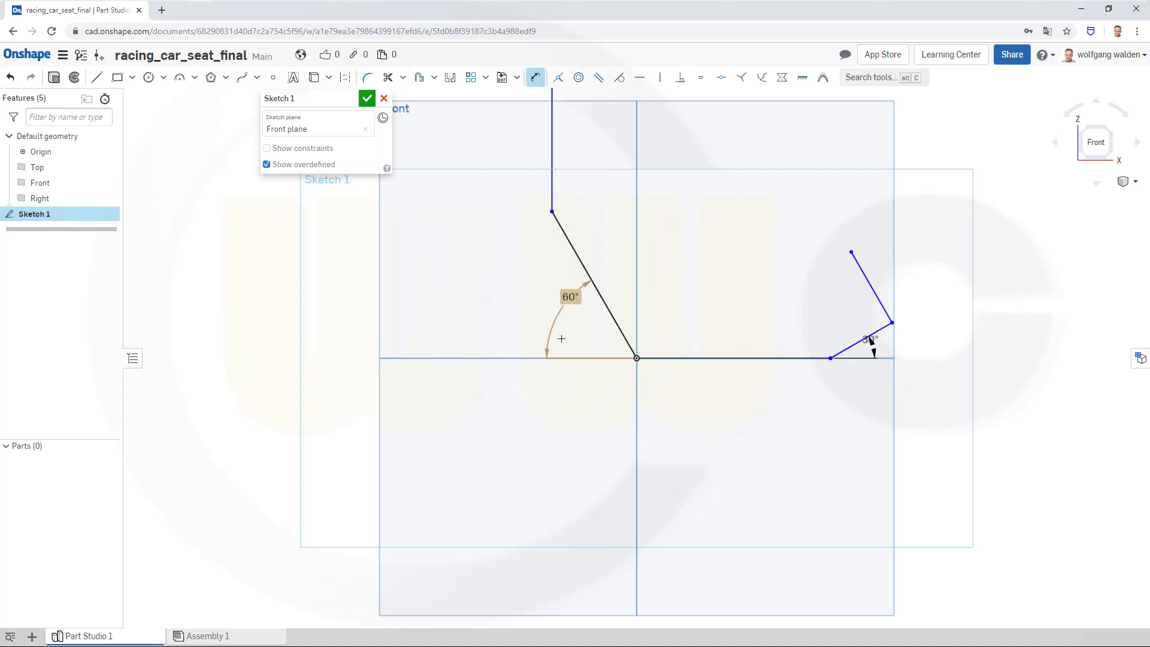
# Dimension the horizontal seat line's length as 420 mm
pyautogui.click(743, 358)
pyautogui.click(748, 392)
pyautogui.write('400')
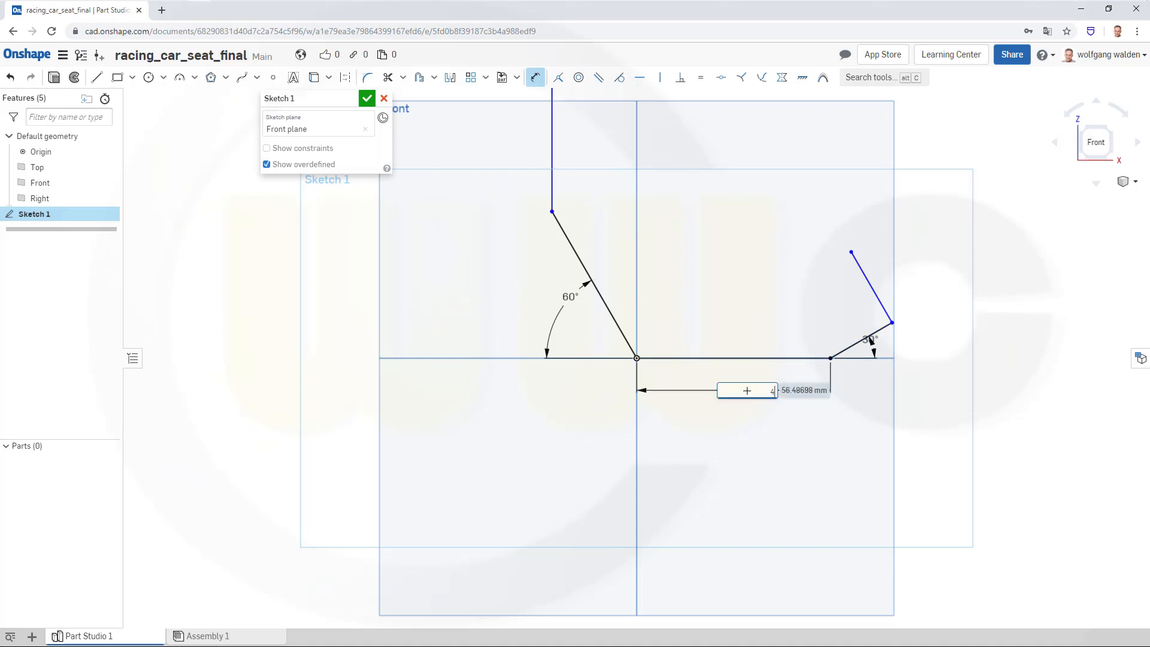
pyautogui.press('Return')
# Dimension the short rising line at the front end of the seat line as 82 mm
pyautogui.scroll(-8, 970, 366)
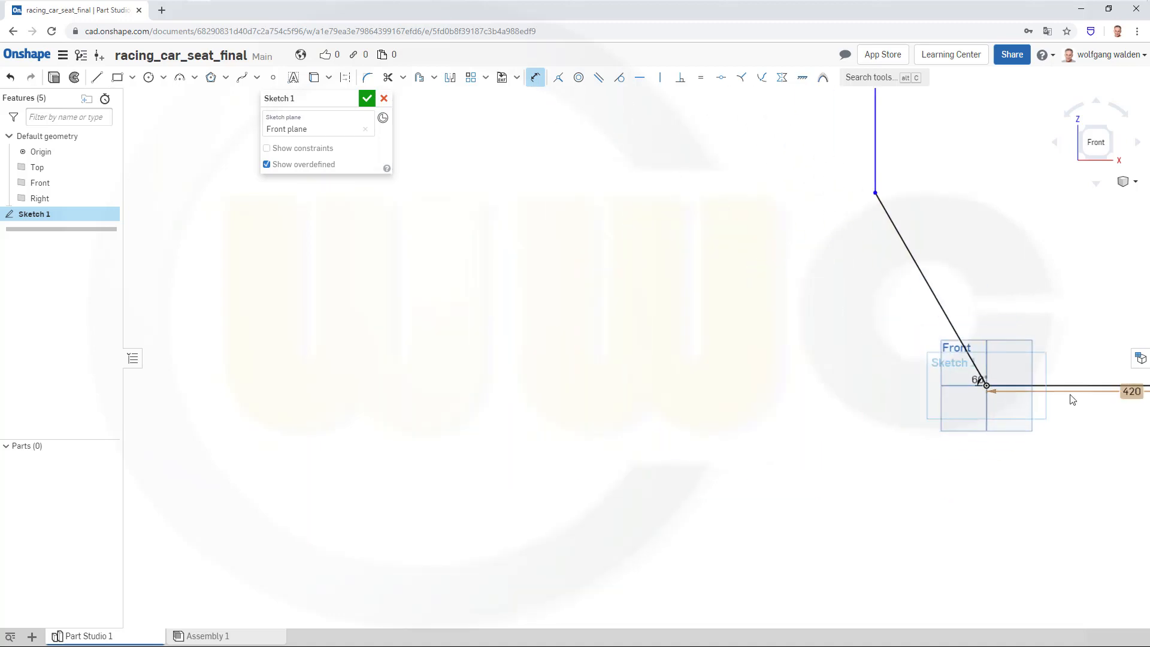
pyautogui.moveTo(1027, 411)
pyautogui.mouseDown(button='middle')
pyautogui.moveTo(580, 431)
pyautogui.moveTo(717, 457)
pyautogui.mouseUp(button='middle')
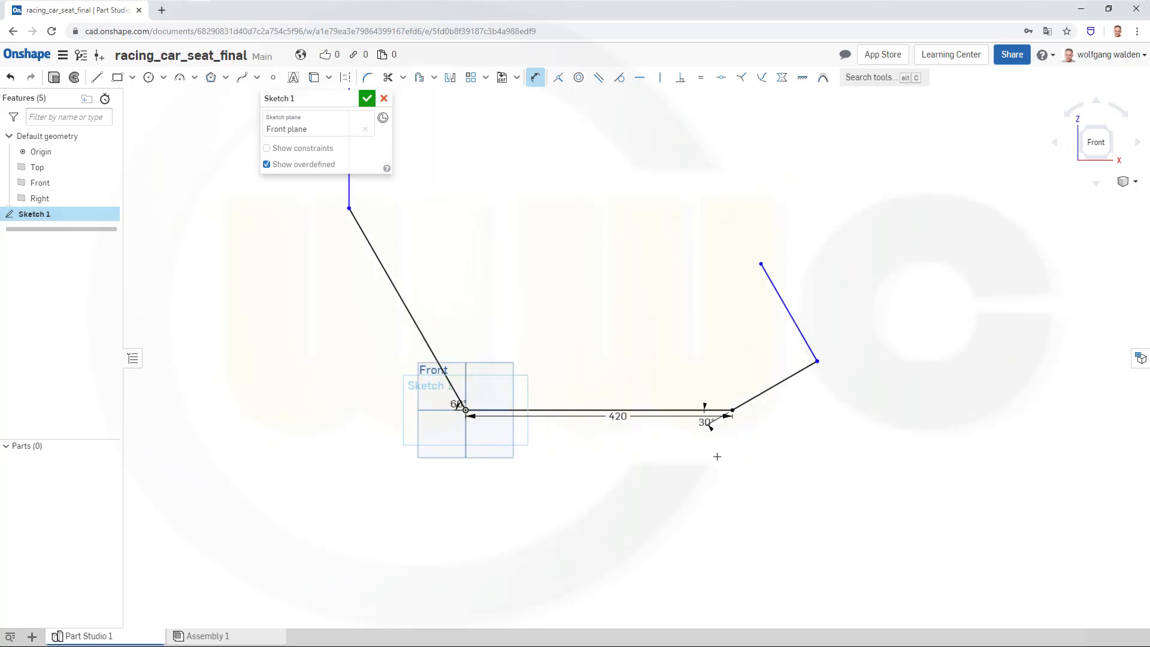
pyautogui.click(771, 391)
pyautogui.click(790, 406)
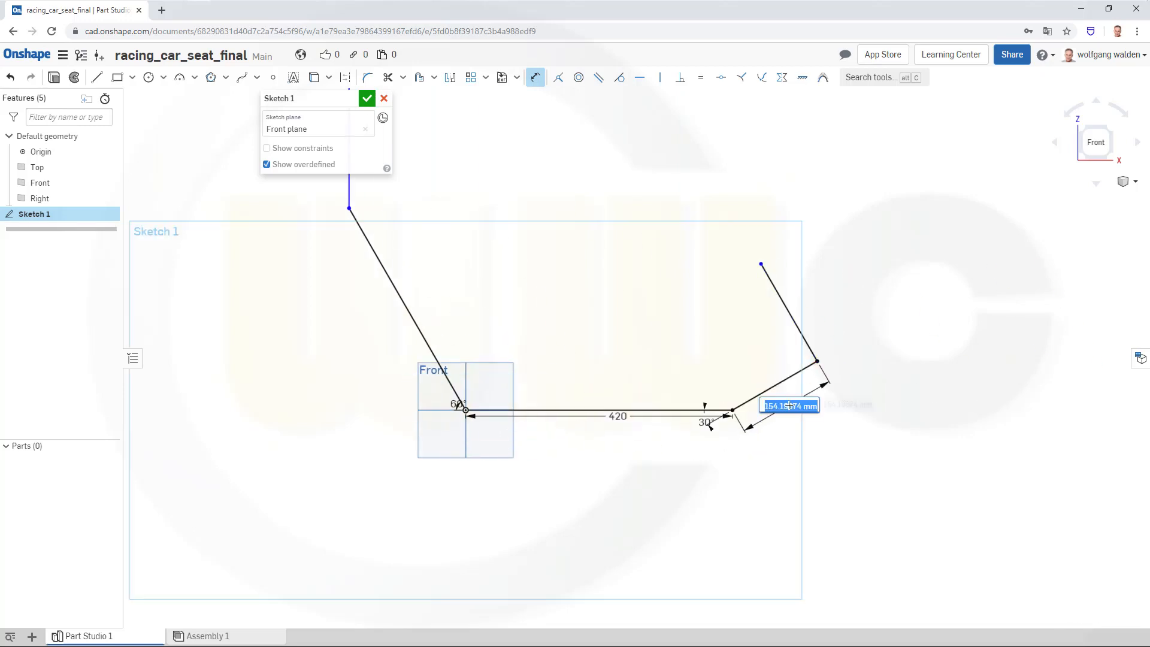
pyautogui.write('82')
pyautogui.press('Return')
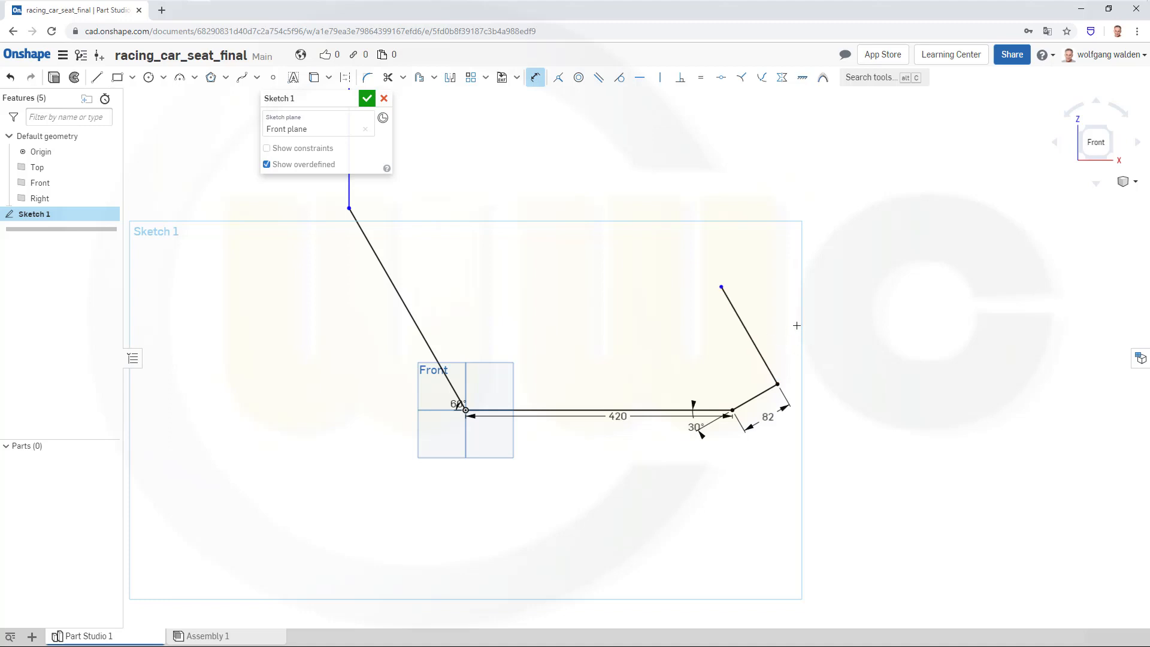
# Dimension the last, backward-leaning line at the seat's front as 75 mm long
pyautogui.click(753, 339)
pyautogui.click(782, 325)
pyautogui.write('75')
pyautogui.press('Return')
# Dimension the height from the seat line to the upper end of the vertical headrest line as 775 mm
pyautogui.moveTo(548, 314)
pyautogui.mouseDown(button='middle')
pyautogui.moveTo(585, 362)
pyautogui.moveTo(665, 424)
pyautogui.moveTo(660, 405)
pyautogui.mouseUp(button='middle')
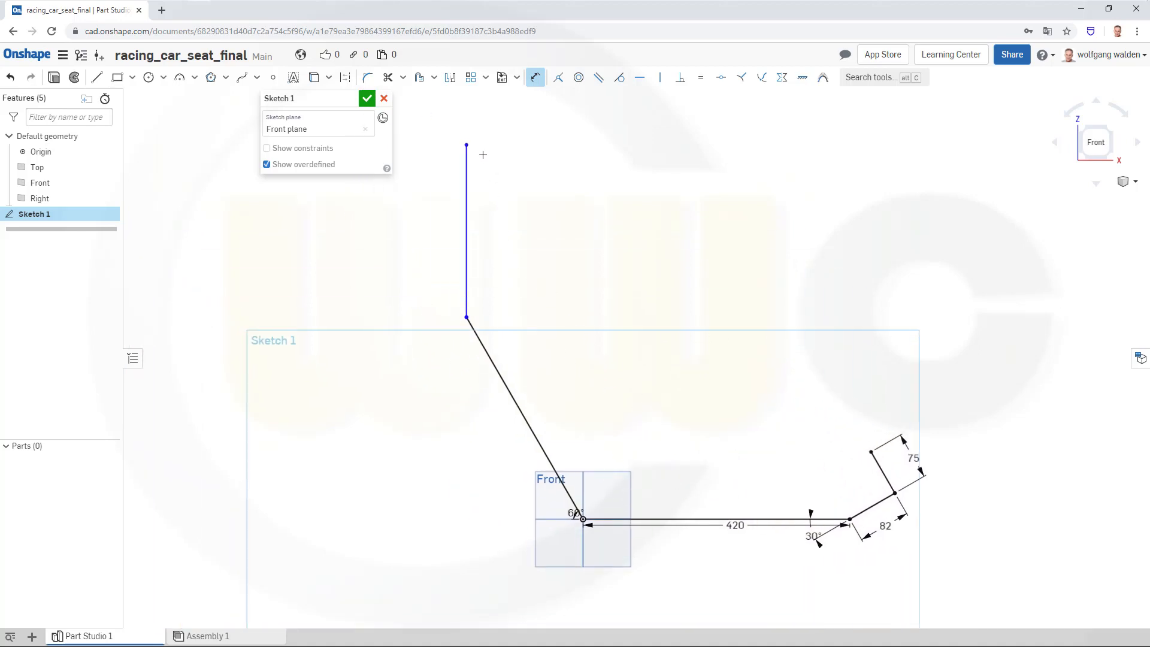
pyautogui.click(647, 521)
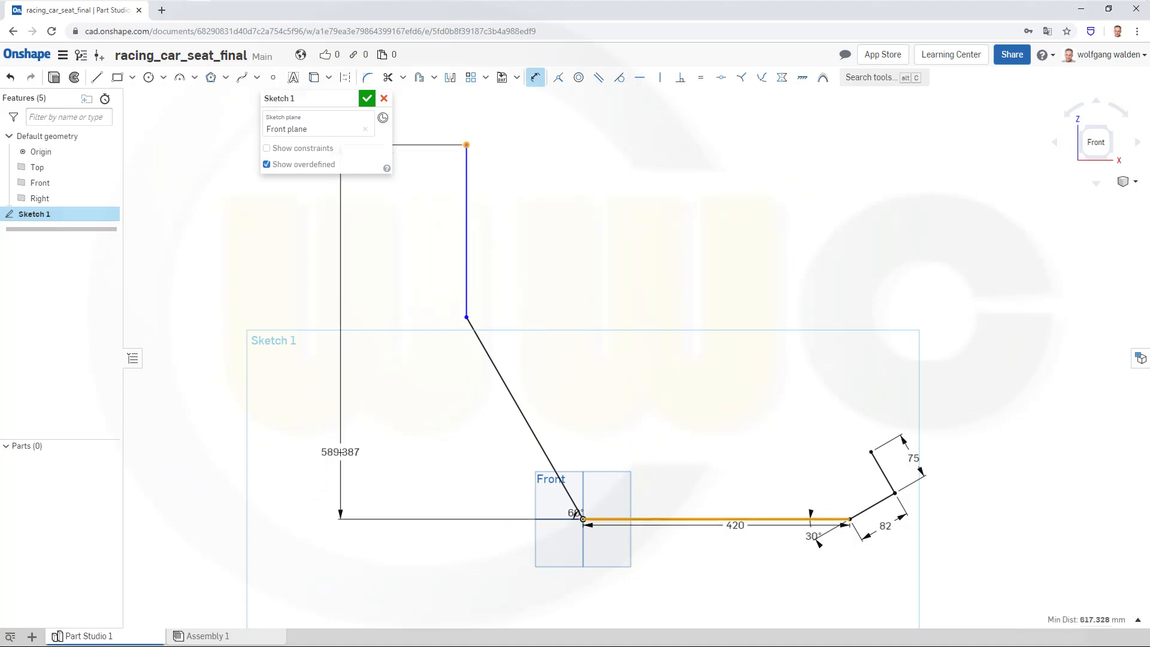
pyautogui.click(346, 441)
pyautogui.write('775')
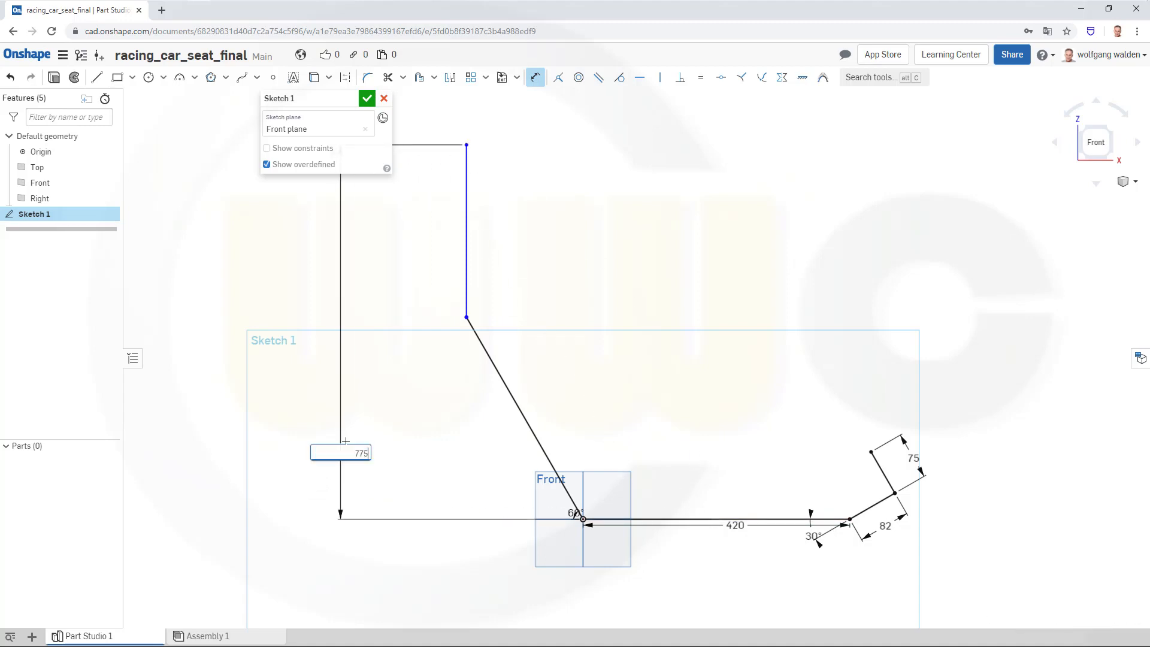
pyautogui.press('Return')
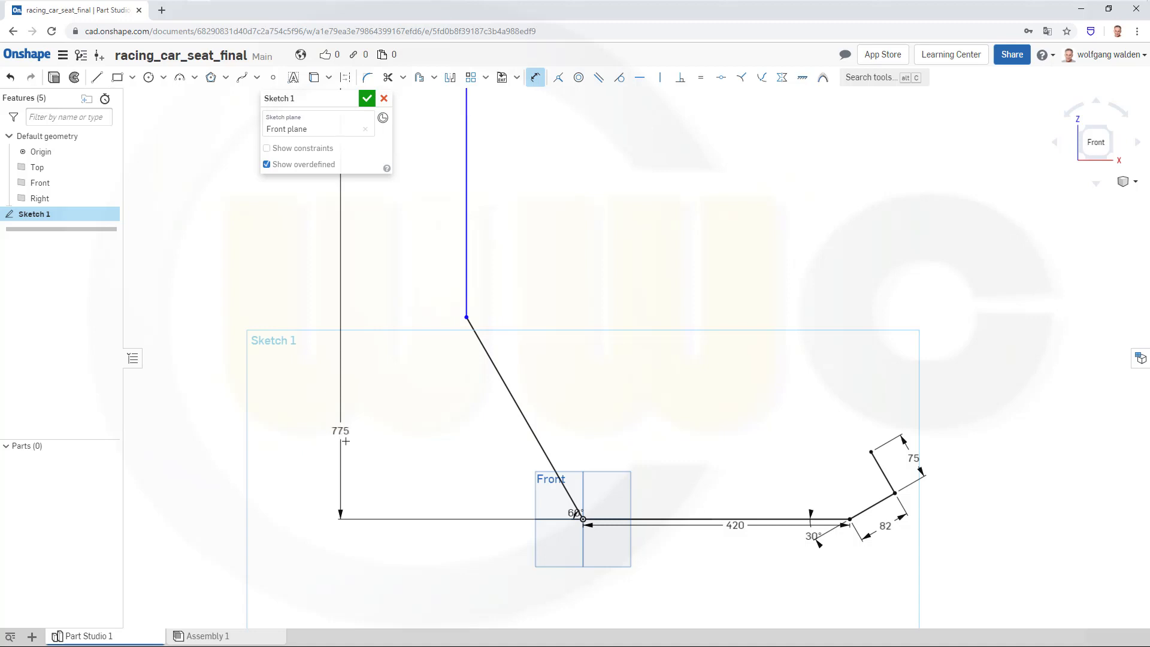
# Dimension the height from the seat line to the bend between the backrest and headrest lines as 480 mm
pyautogui.click(466, 318)
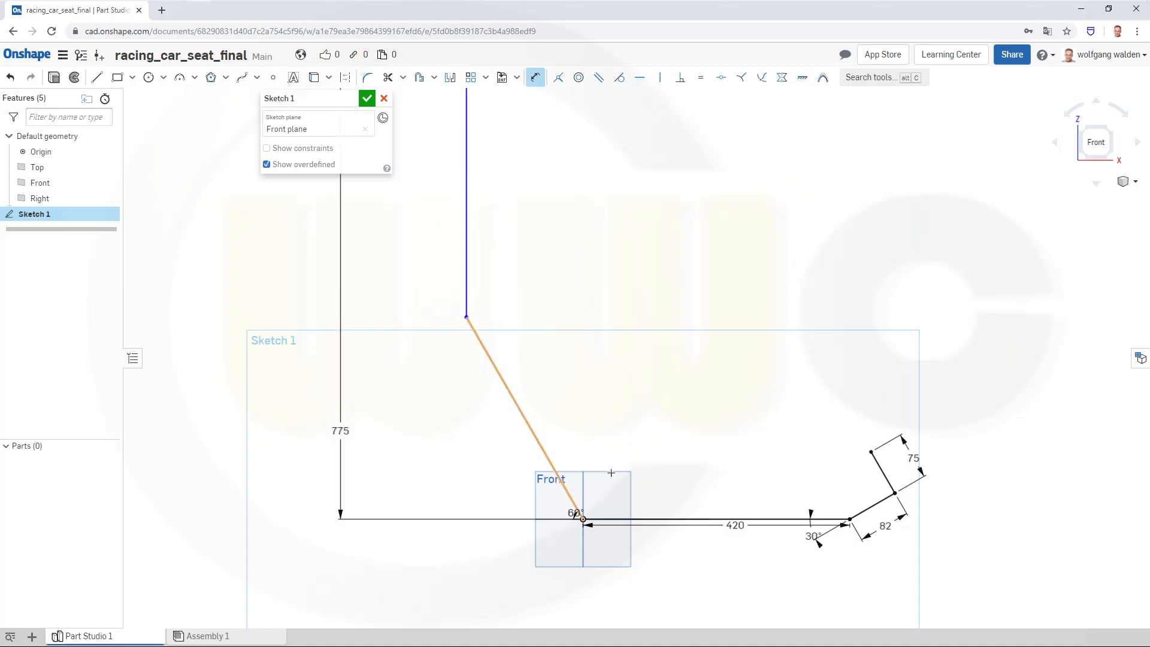
pyautogui.click(653, 519)
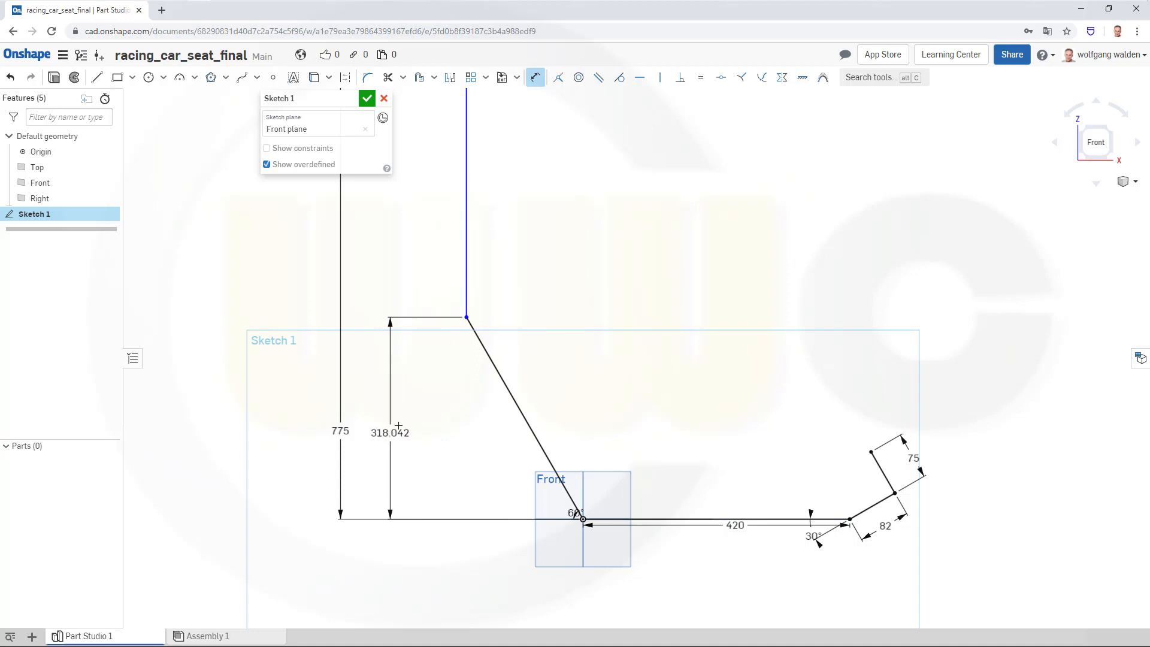
pyautogui.click(399, 425)
pyautogui.write('4')
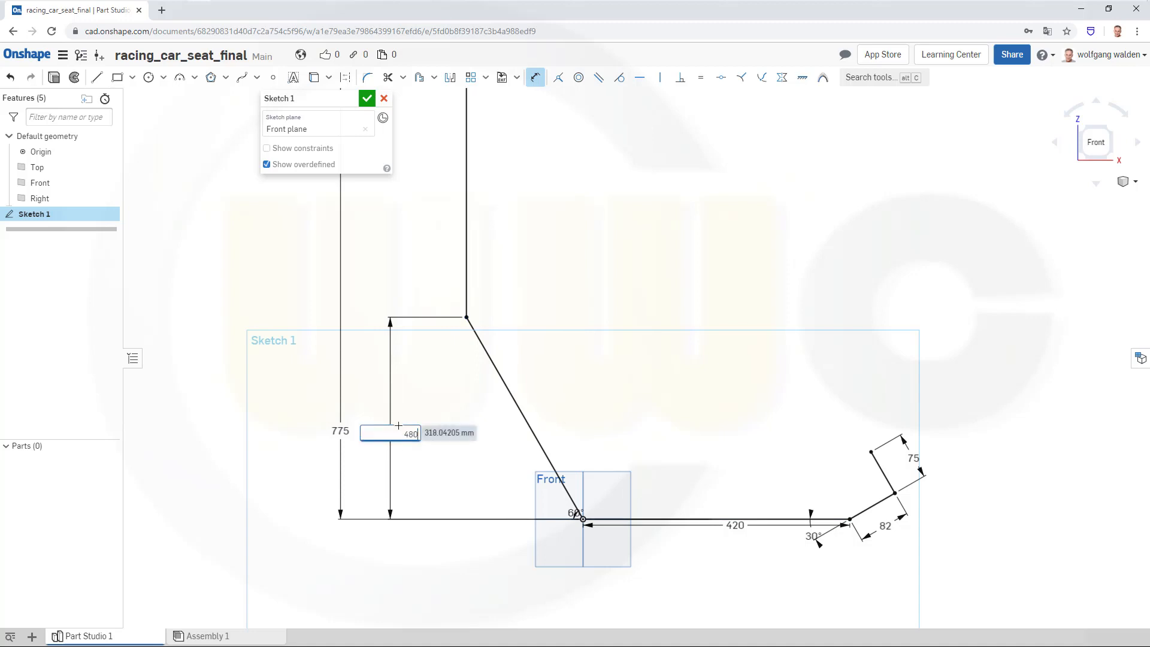
pyautogui.write('80')
pyautogui.press('Return')
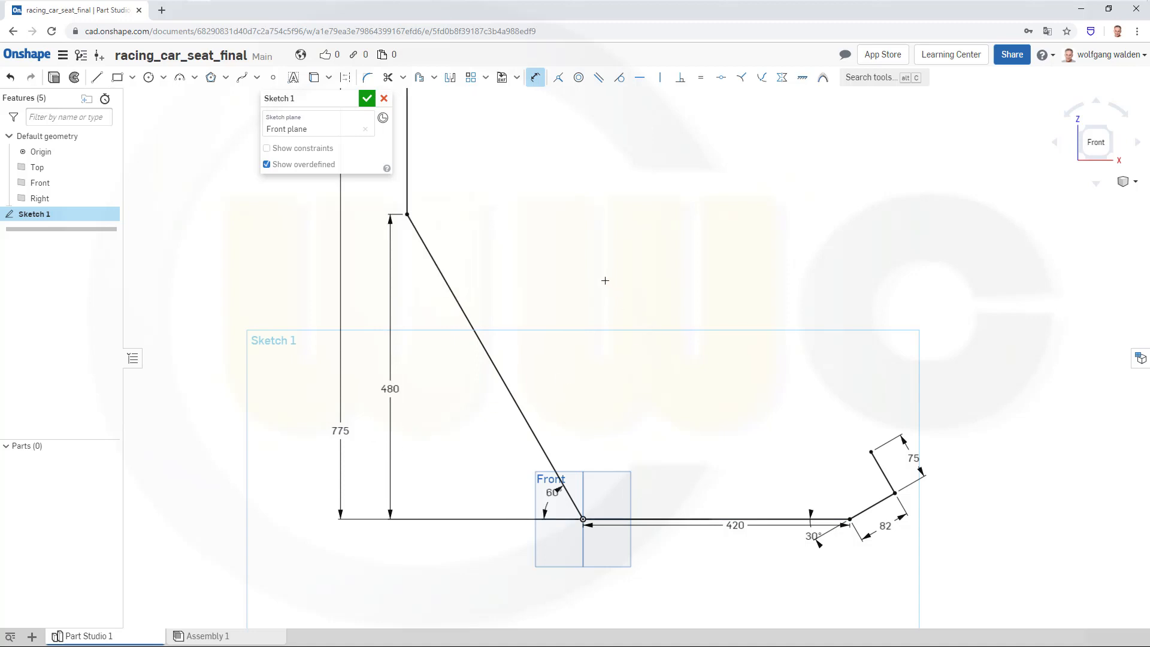
# Draw a horizontal line about 75 mm long from the headrest's upper end, continuing with a vertical line about 530 mm down across the backrest line
pyautogui.moveTo(602, 280)
pyautogui.keyDown('shift'); pyautogui.mouseDown(button='middle')
pyautogui.moveTo(619, 393)
pyautogui.moveTo(631, 305)
pyautogui.mouseUp(button='middle'); pyautogui.keyUp('shift')
pyautogui.click(96, 77)
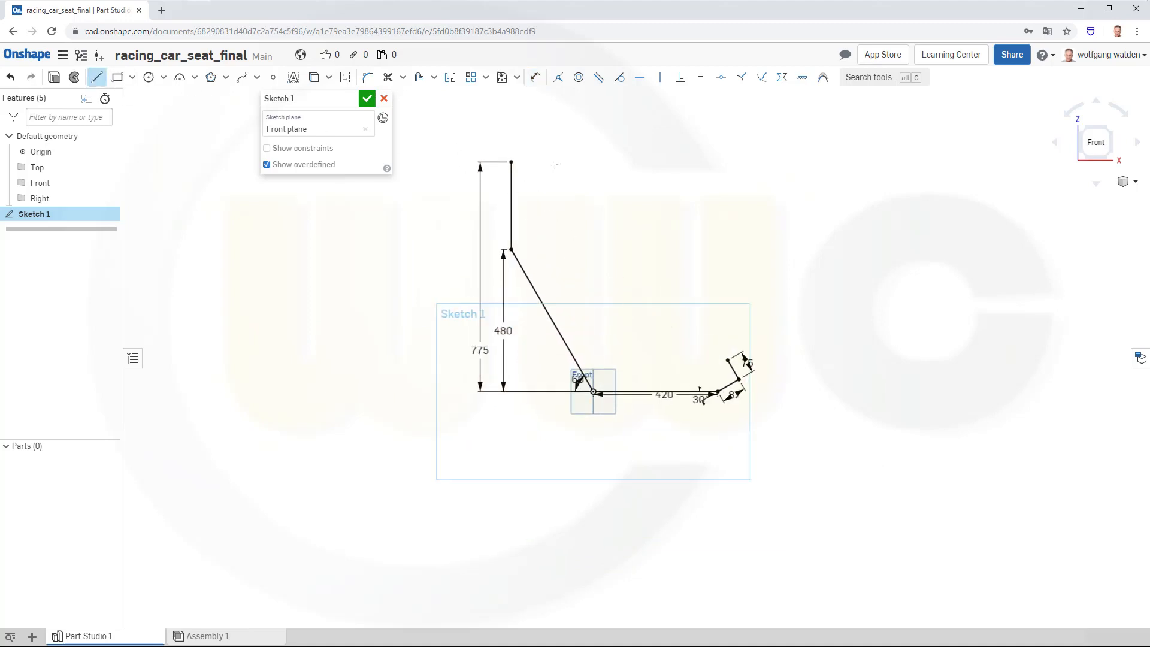
pyautogui.click(525, 164)
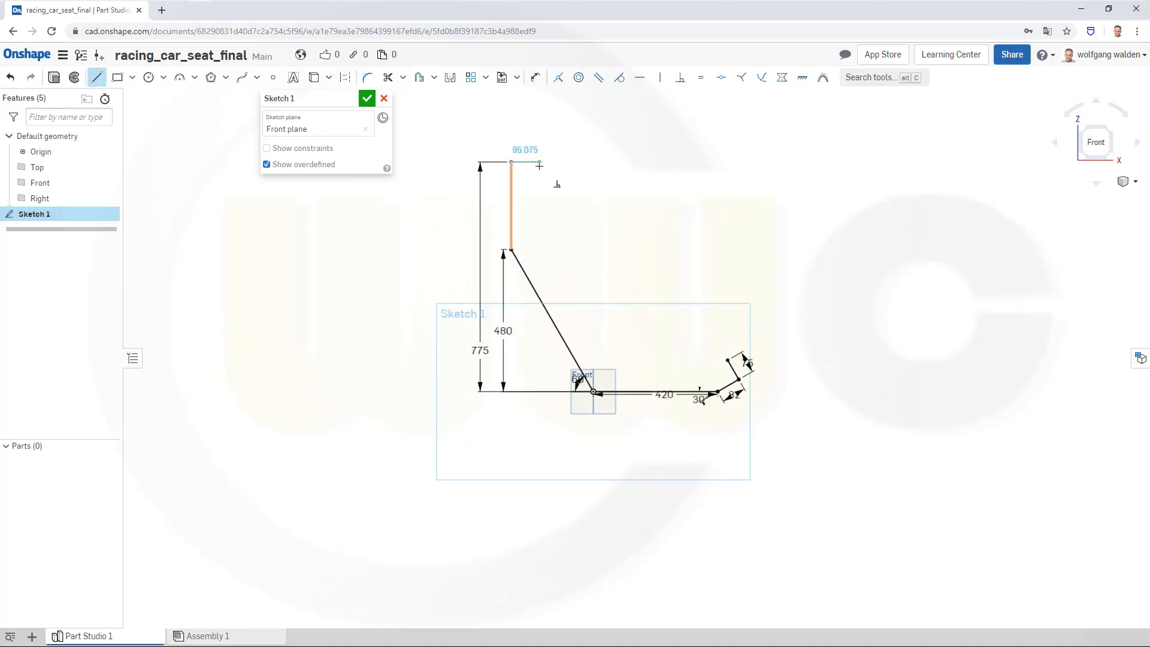
pyautogui.click(534, 162)
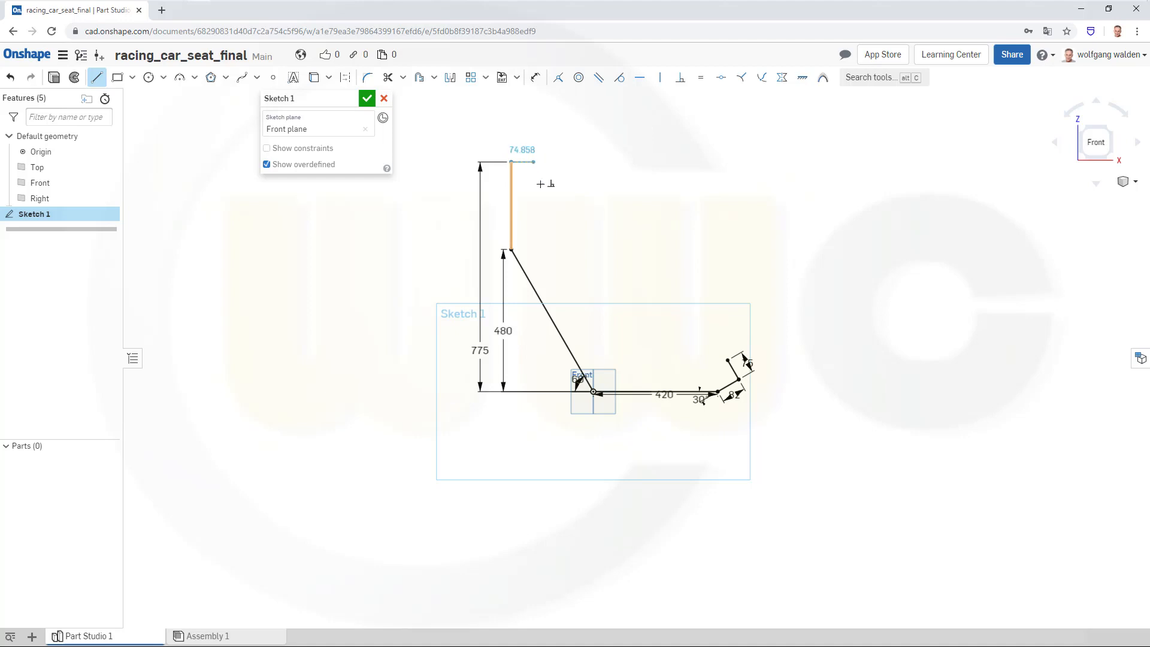
pyautogui.click(533, 317)
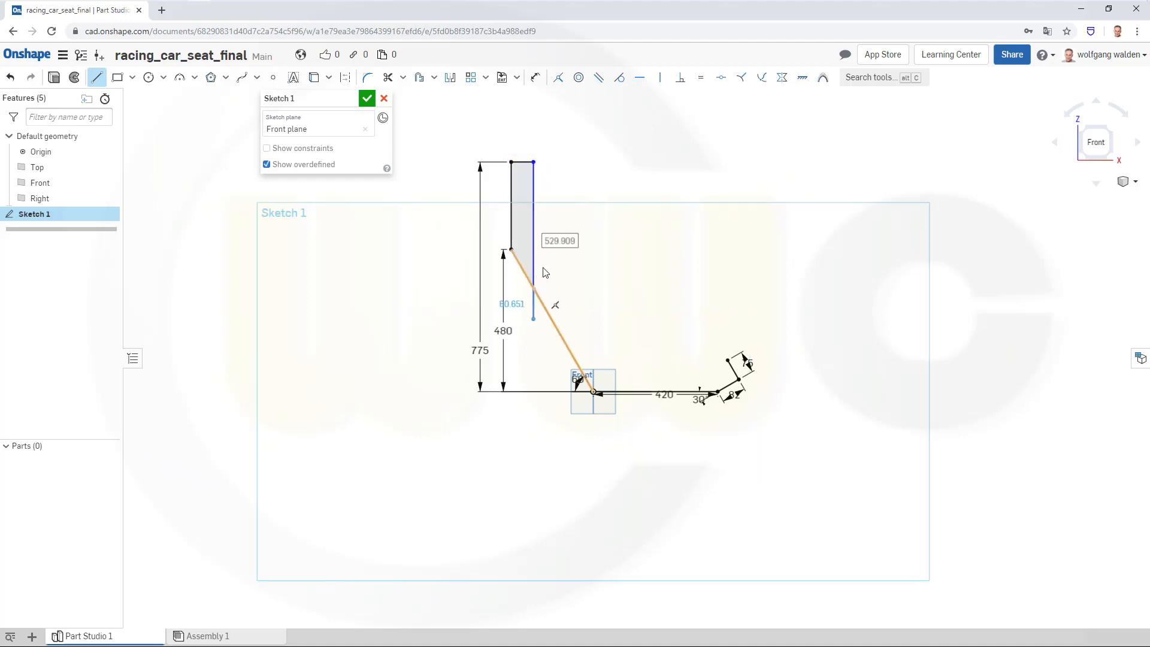
pyautogui.press('Escape')
# Dimension the distance between the two parallel vertical headrest lines as 30 mm
pyautogui.click(537, 78)
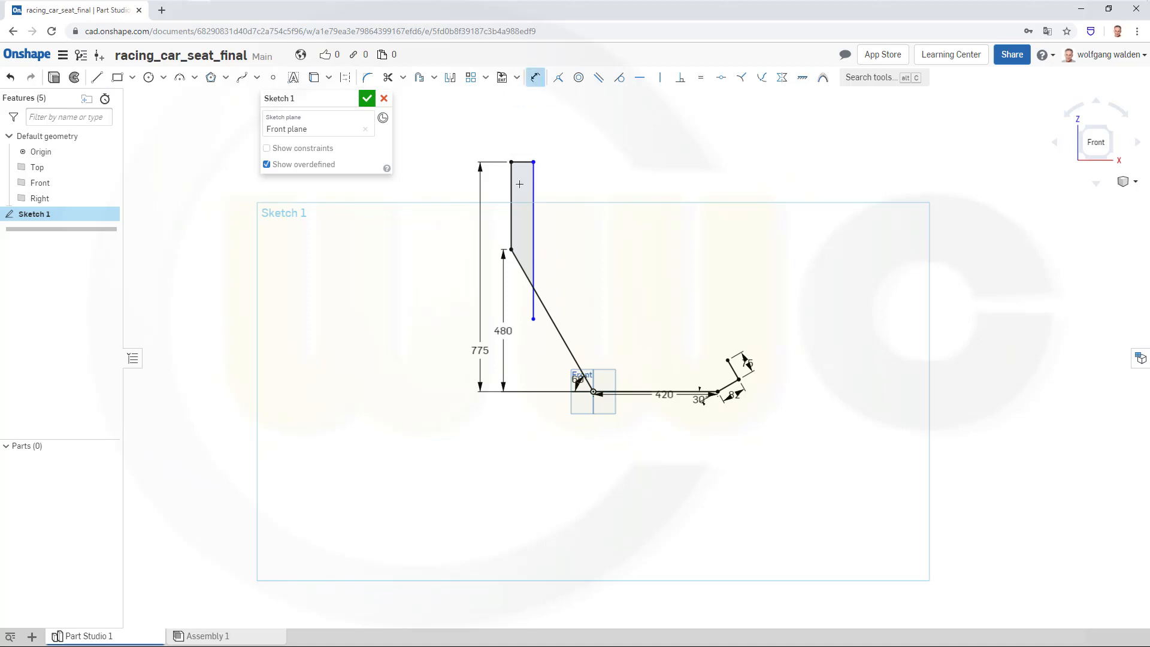
pyautogui.click(511, 178)
pyautogui.click(534, 179)
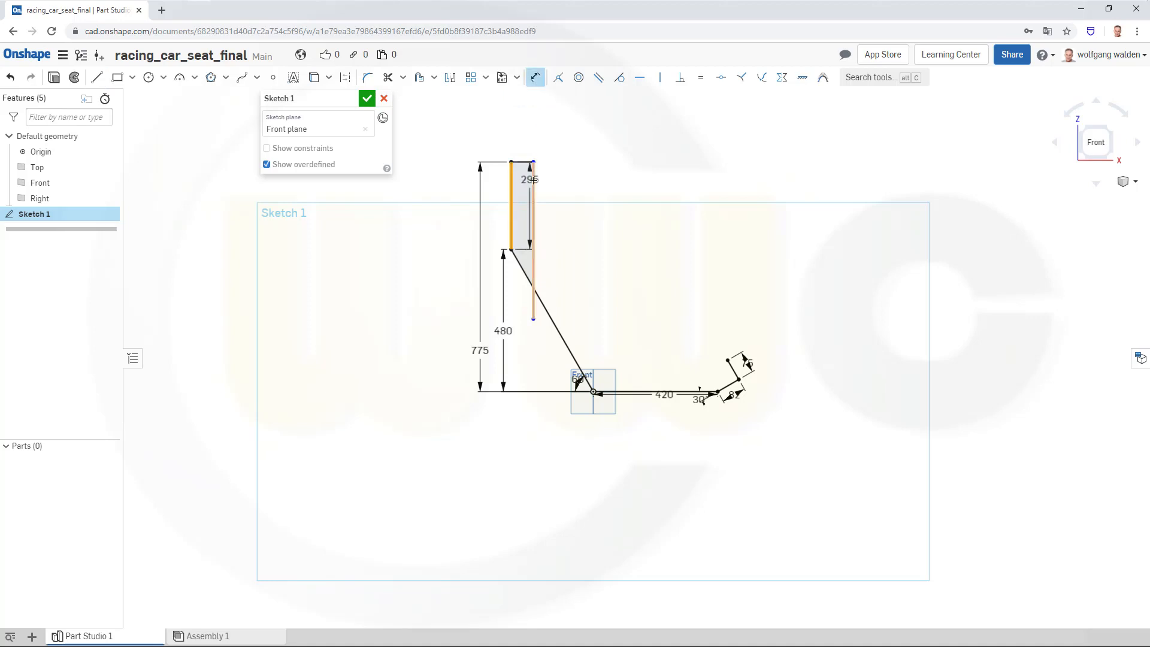
pyautogui.click(527, 138)
pyautogui.write('30')
pyautogui.press('Return')
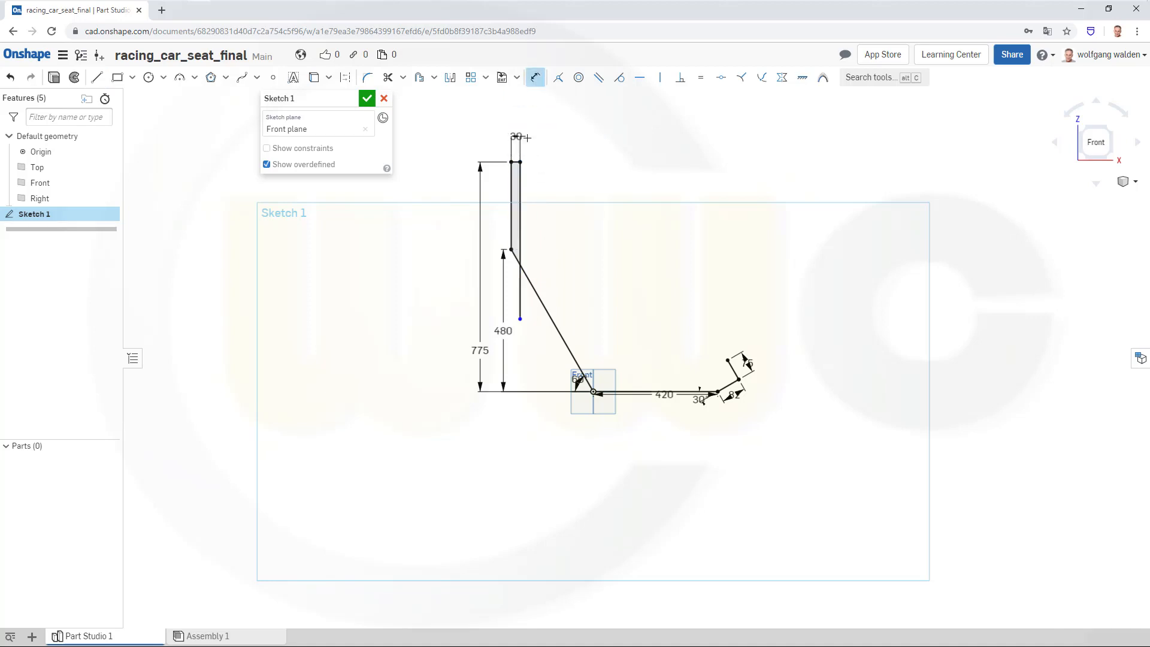
pyautogui.press('Escape')
pyautogui.scroll(2, 732, 228)
pyautogui.scroll(1, 685, 192)
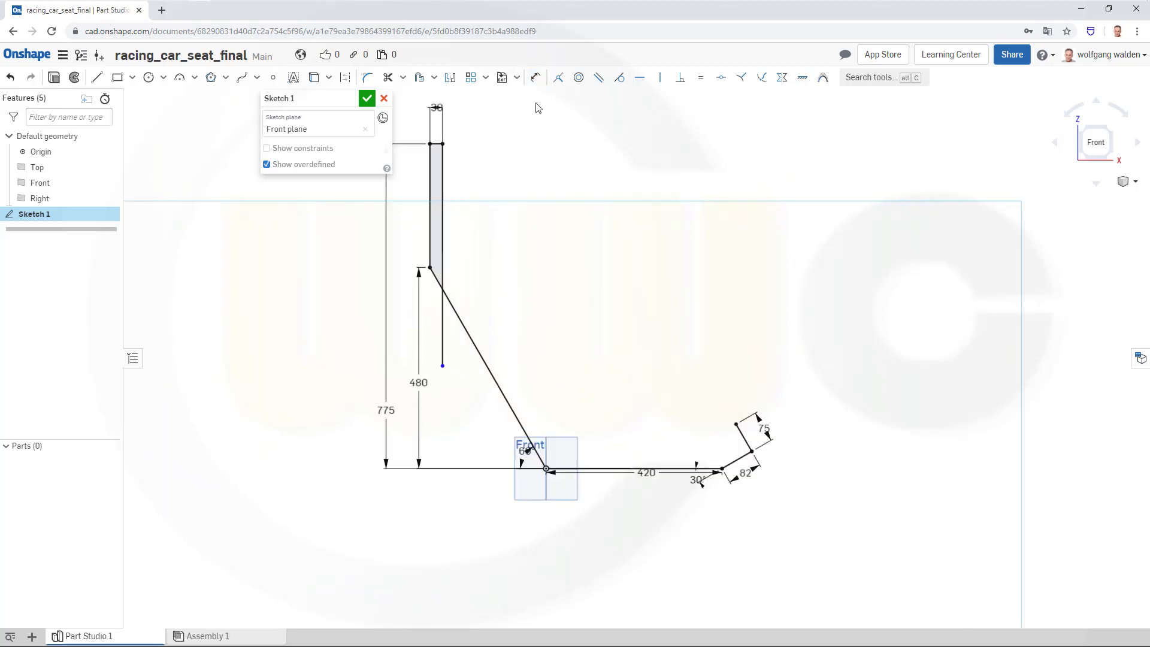
# Draw a 640 mm diameter circle in the open space above the seat line
pyautogui.click(149, 77)
pyautogui.click(702, 321)
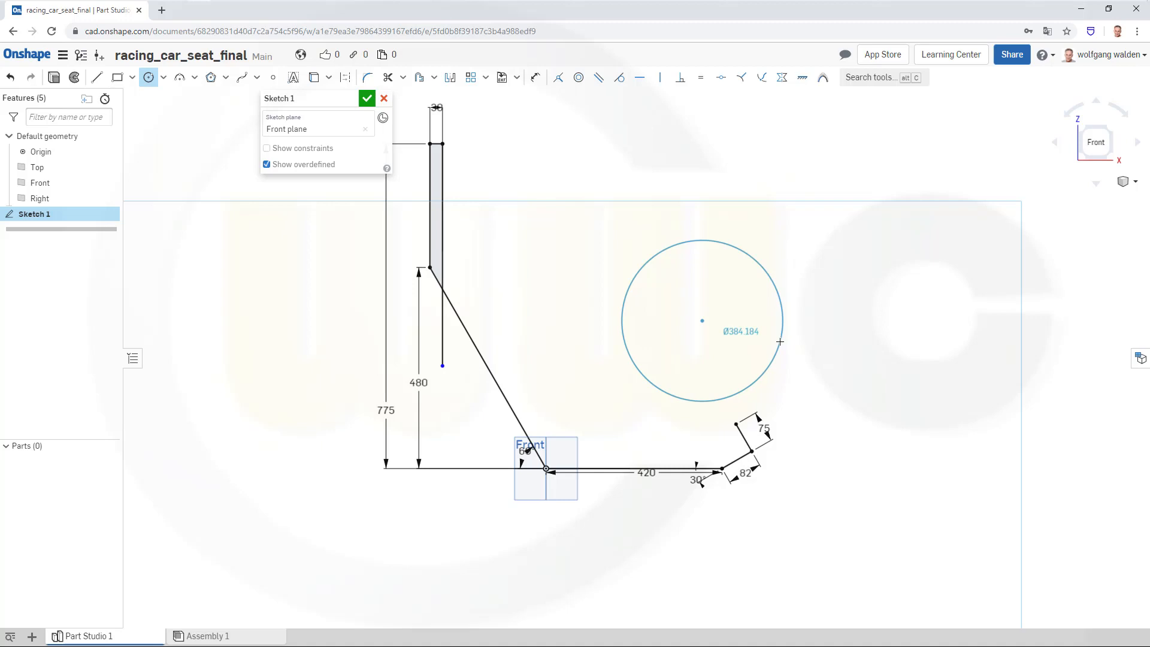
pyautogui.click(780, 341)
pyautogui.write('640')
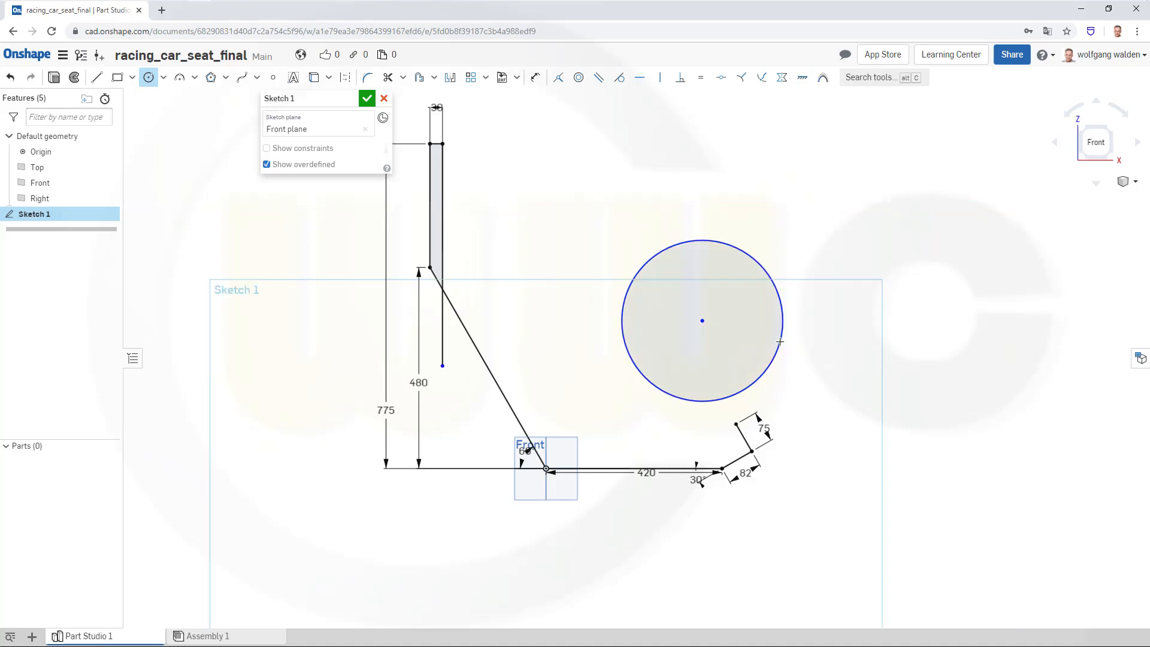
pyautogui.press('Return')
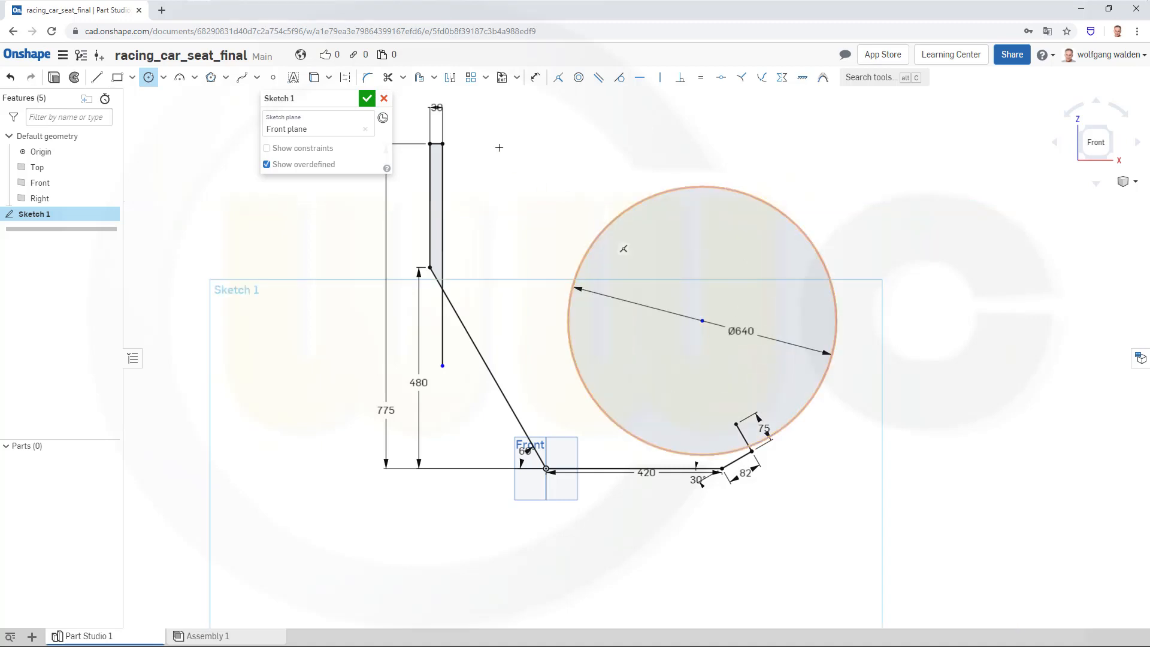
# Draw a 540 mm diameter circle overlapping the vertical headrest lines
pyautogui.click(506, 149)
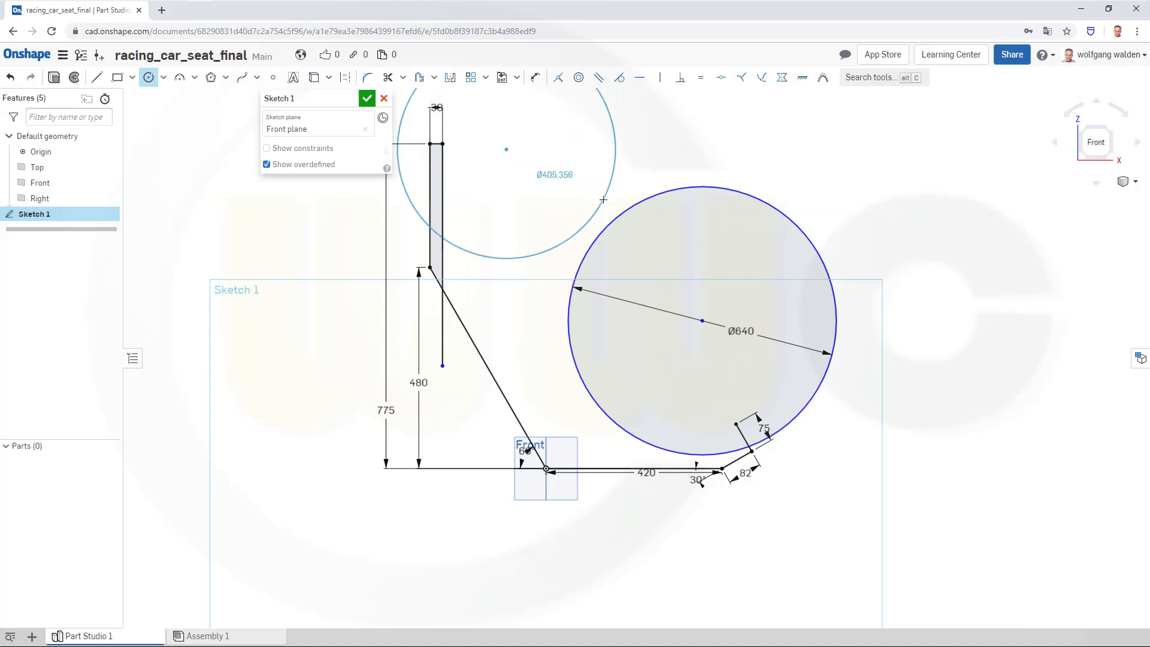
pyautogui.click(603, 200)
pyautogui.write('5')
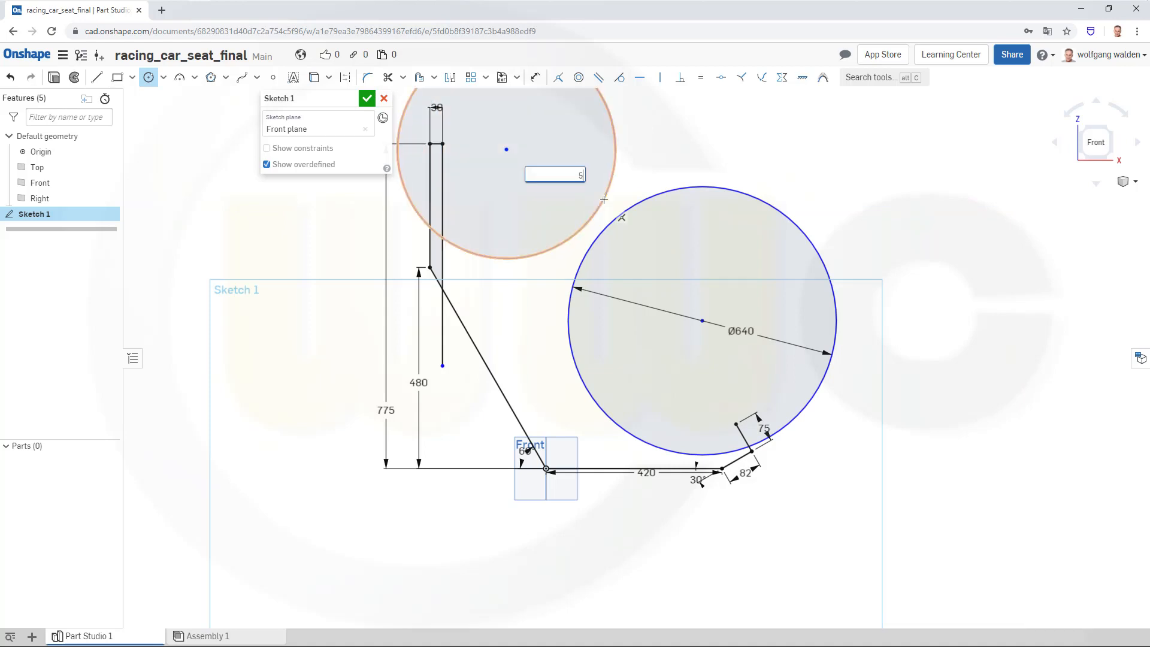
pyautogui.write('40')
pyautogui.press('Return')
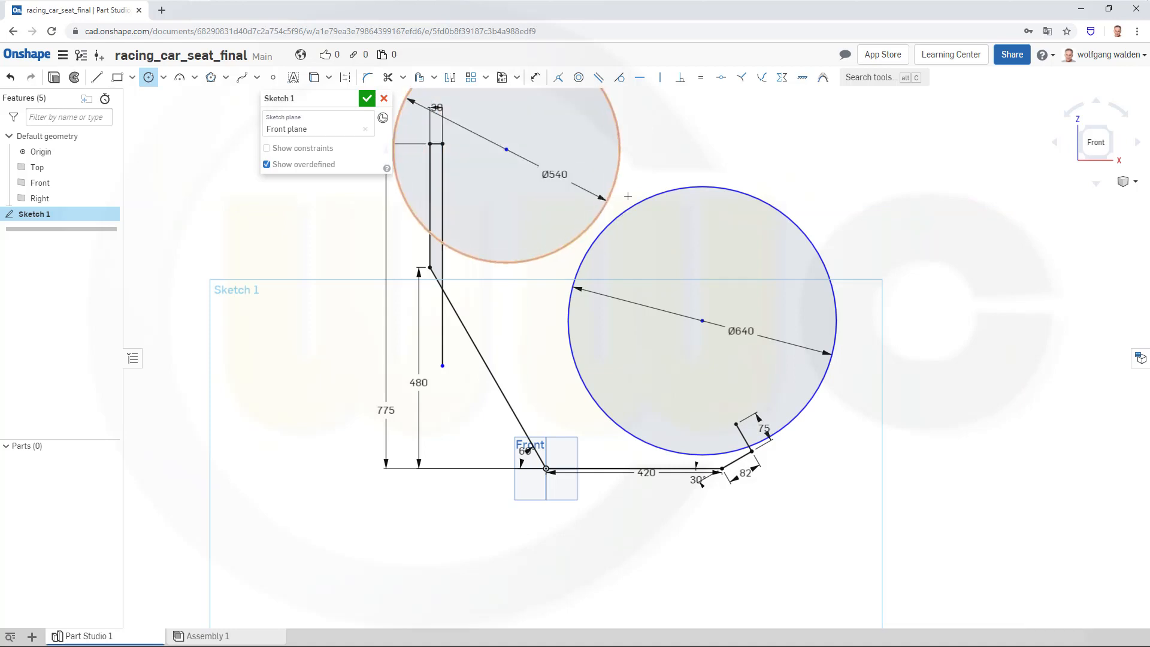
pyautogui.press('Escape')
# Move the 640 mm circle down so its centre lies below the seat line
pyautogui.scroll(1, 778, 423)
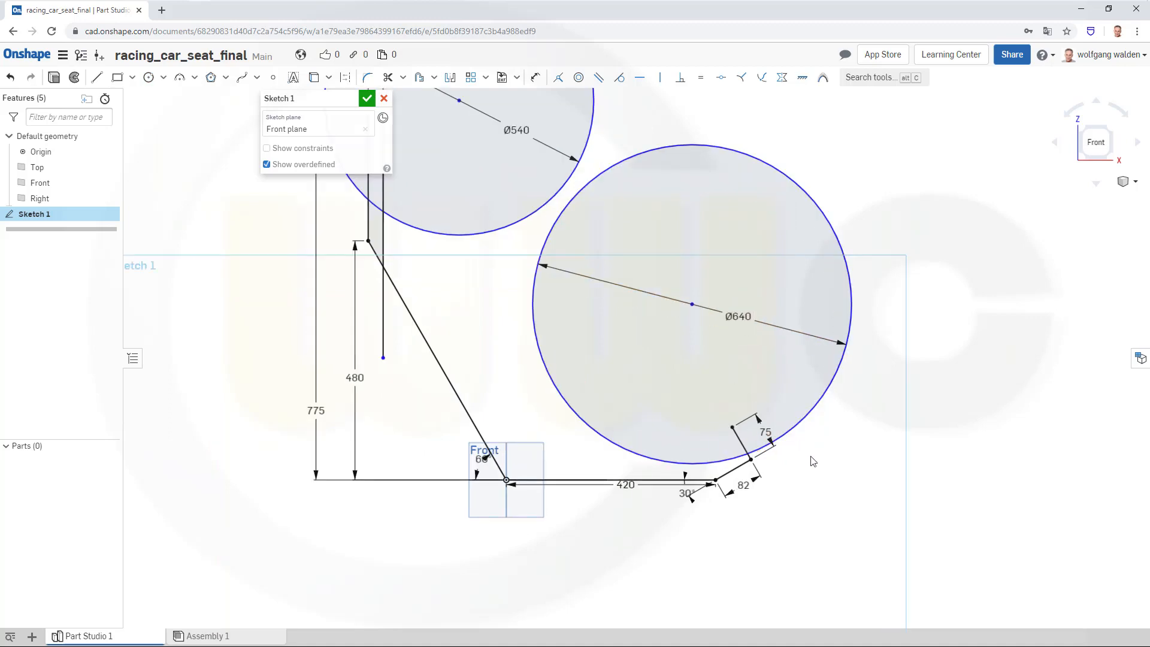
pyautogui.moveTo(692, 305); pyautogui.dragTo(649, 569)
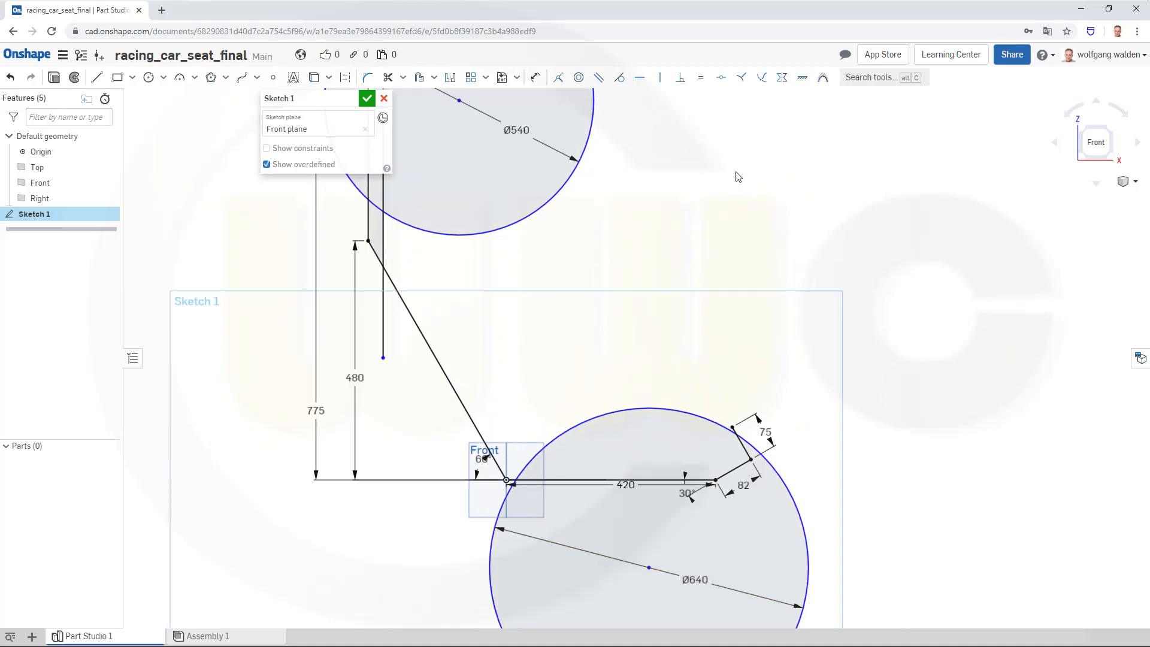
pyautogui.click(721, 77)
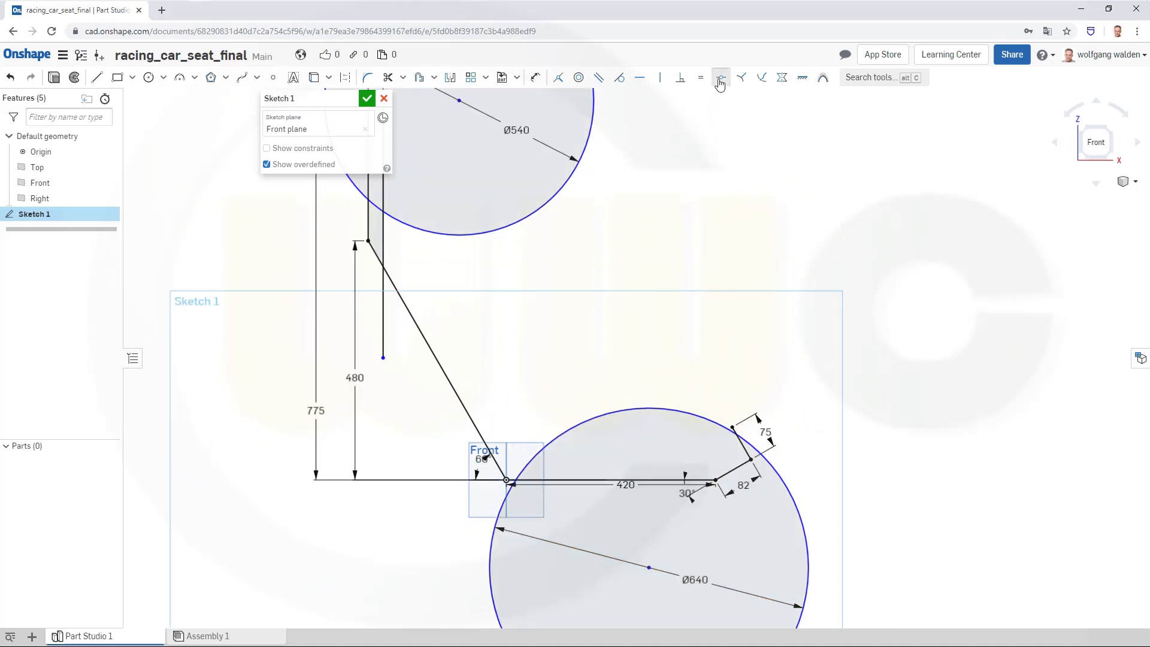
pyautogui.click(731, 426)
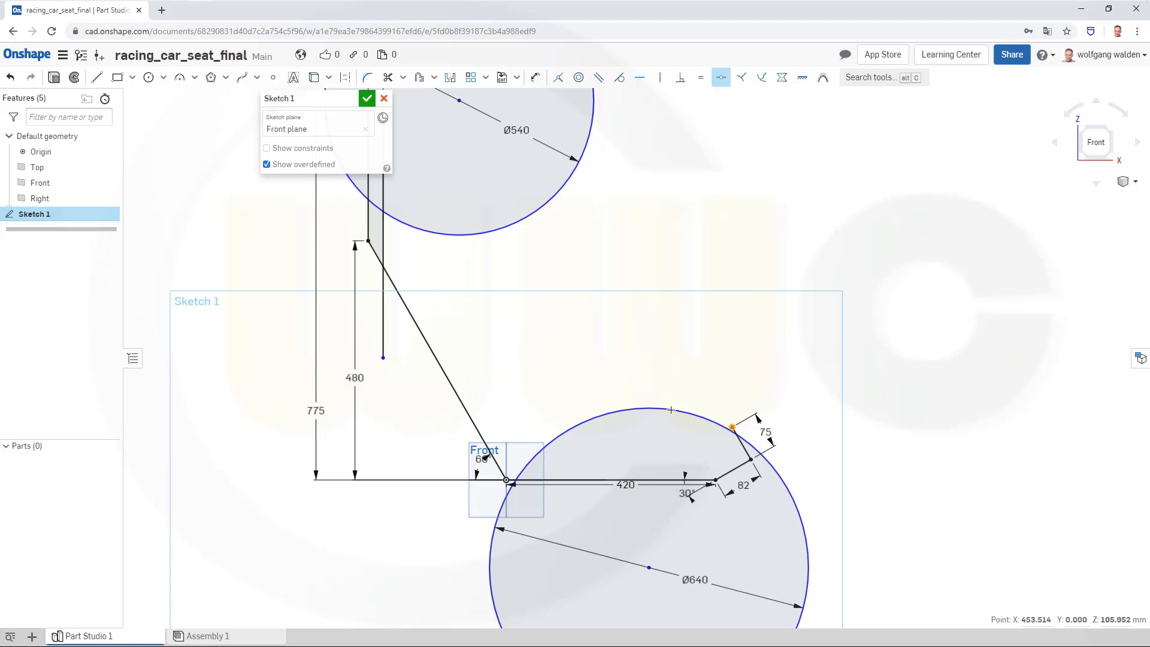
pyautogui.press('Escape')
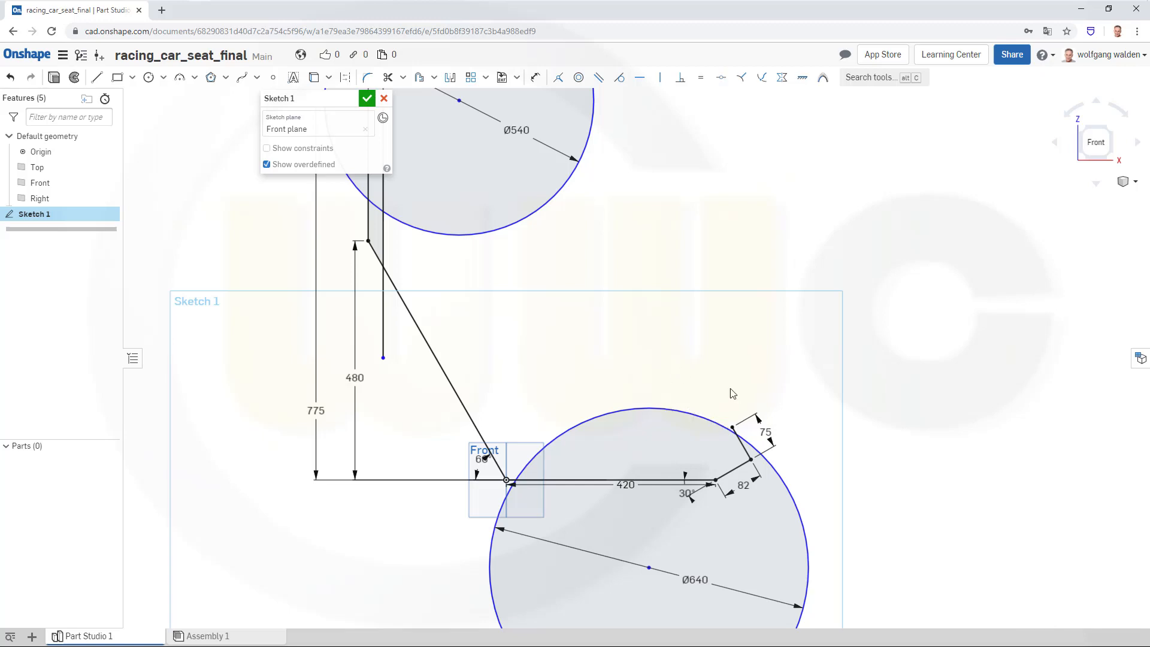
pyautogui.click(721, 77)
# Make the 640 mm circle coincident with the free upper end of the 75 mm front line
pyautogui.click(558, 78)
pyautogui.click(706, 416)
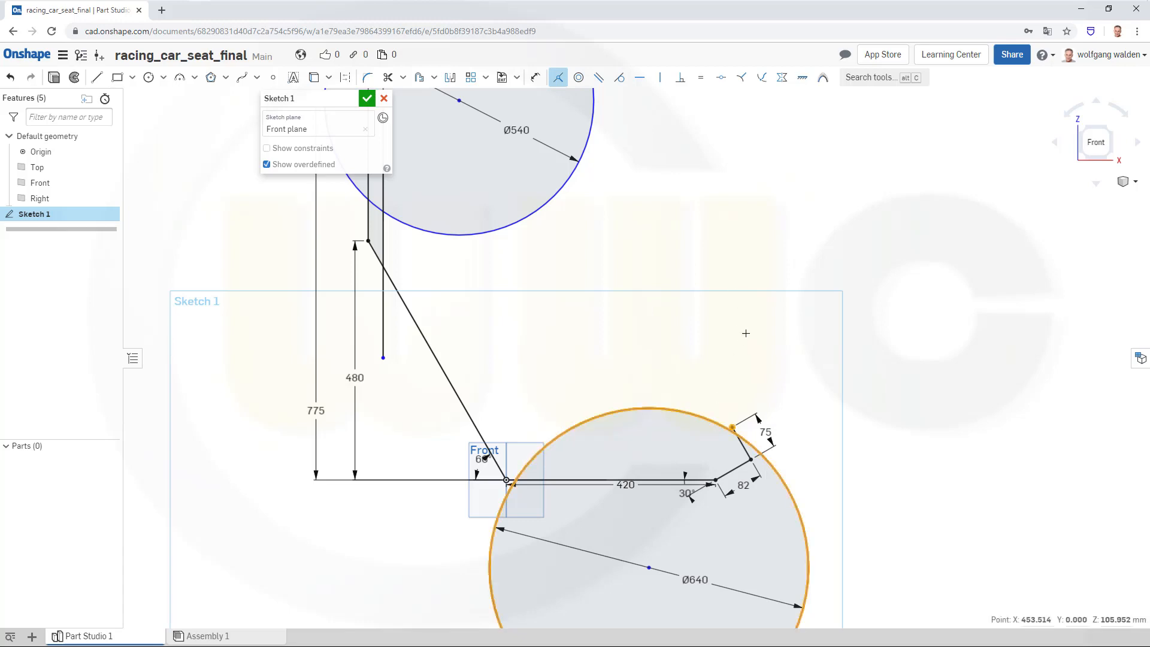
# Dimension the horizontal distance from the origin to the 640 mm circle's centre as 290 mm
pyautogui.click(535, 77)
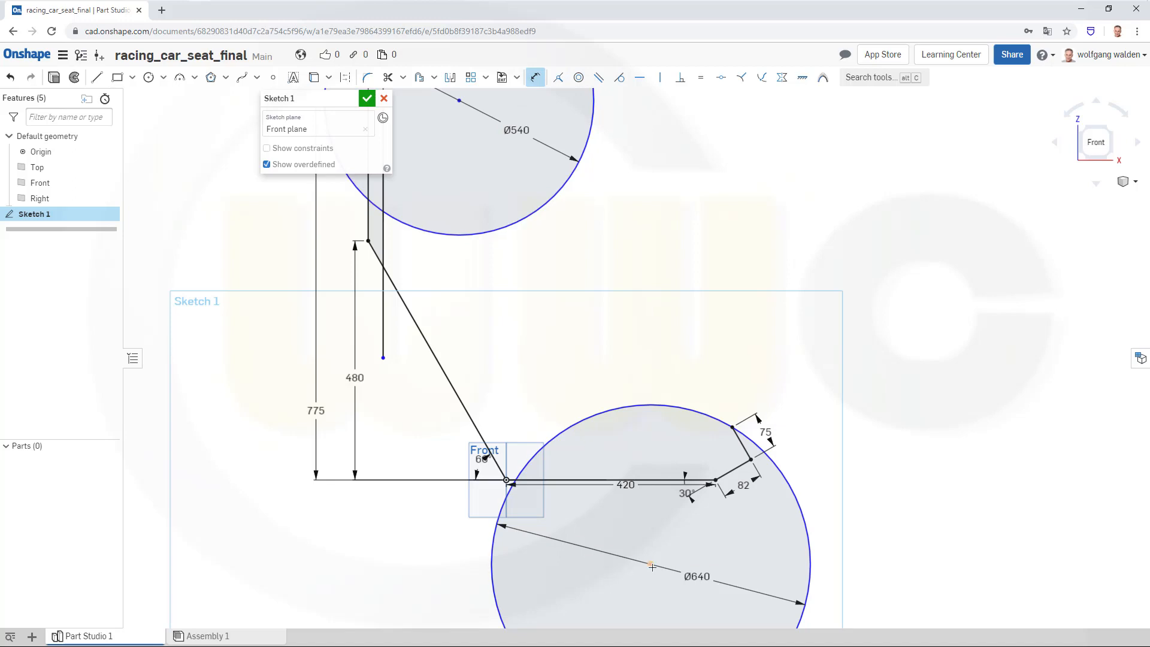
pyautogui.click(506, 480)
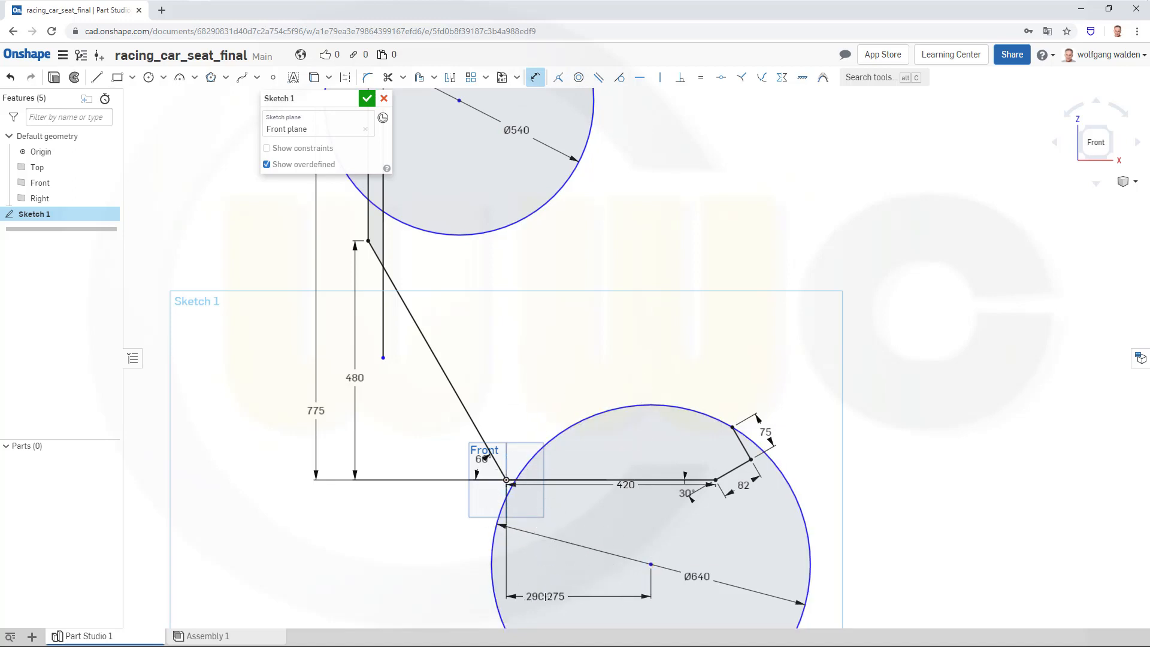
pyautogui.click(551, 578)
pyautogui.write('290')
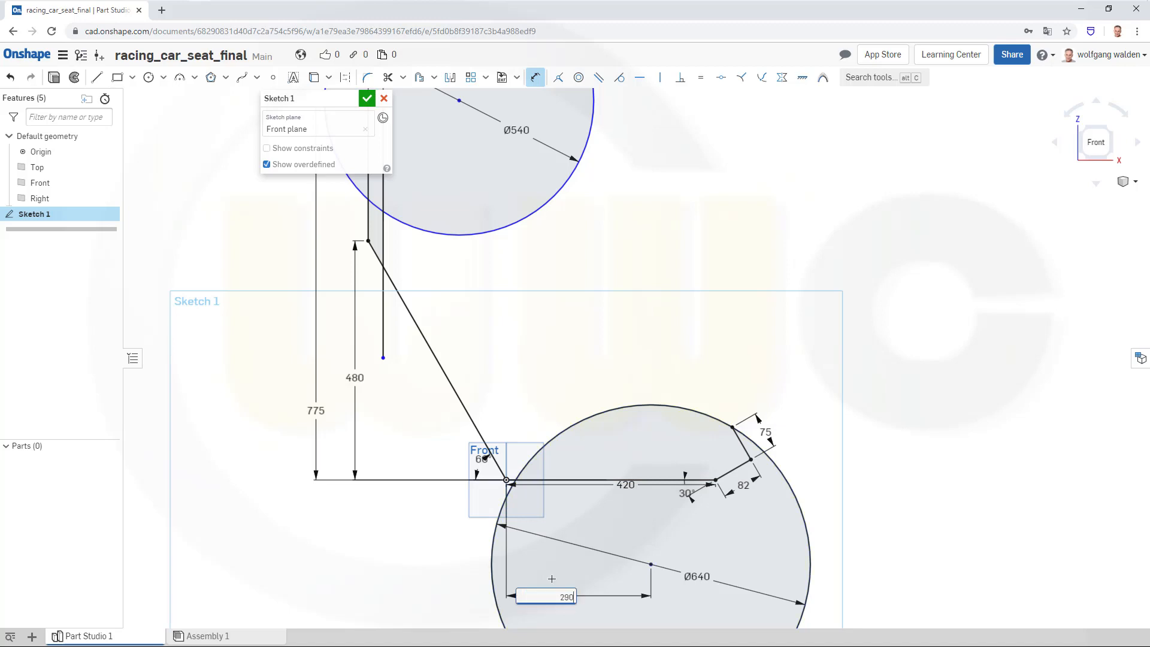
pyautogui.press('Return')
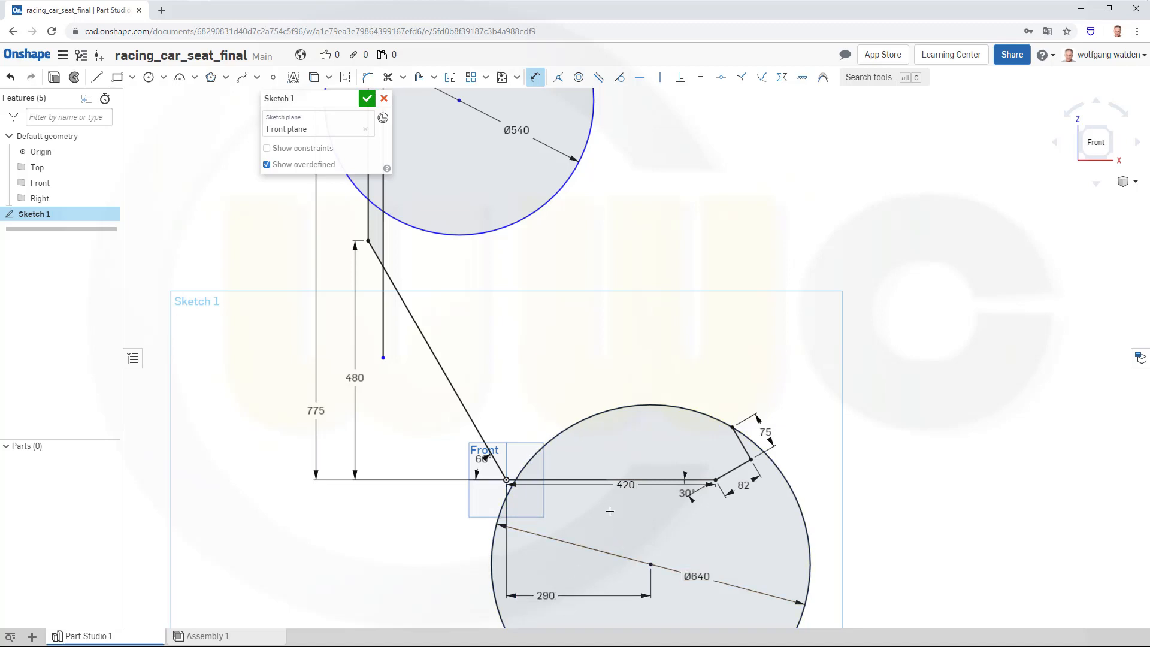
pyautogui.press('Escape')
# Move the 540 mm circle down onto the backrest line and dimension its centre's height above the seat line as 190 mm
pyautogui.scroll(-3, 562, 360)
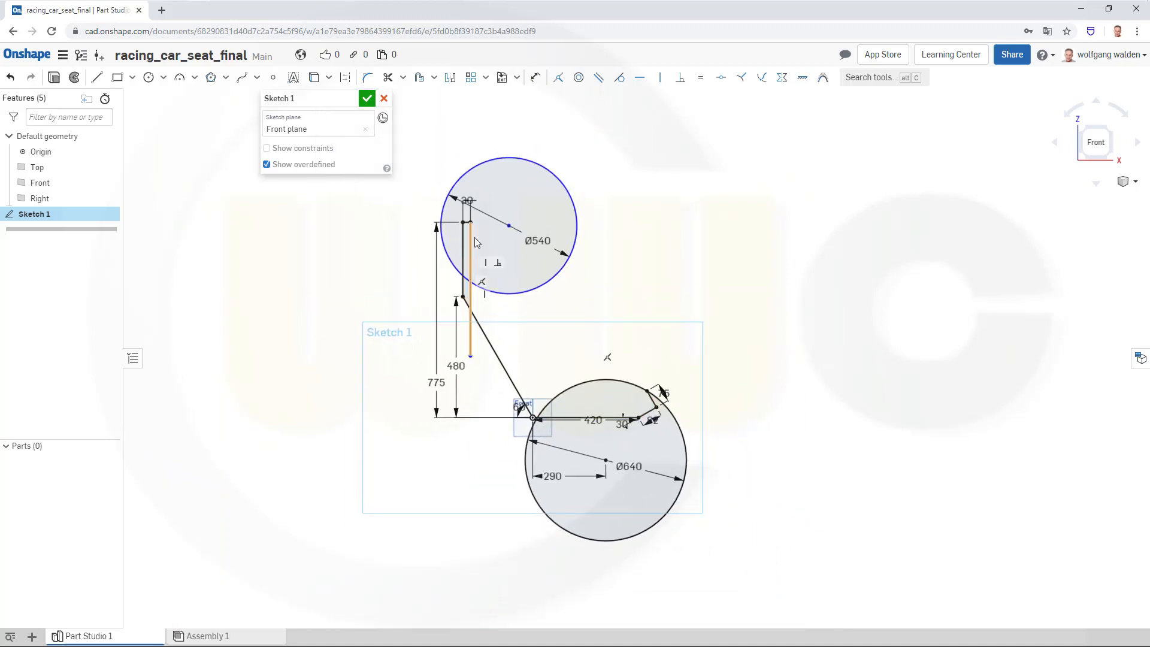
pyautogui.moveTo(510, 228); pyautogui.dragTo(468, 383)
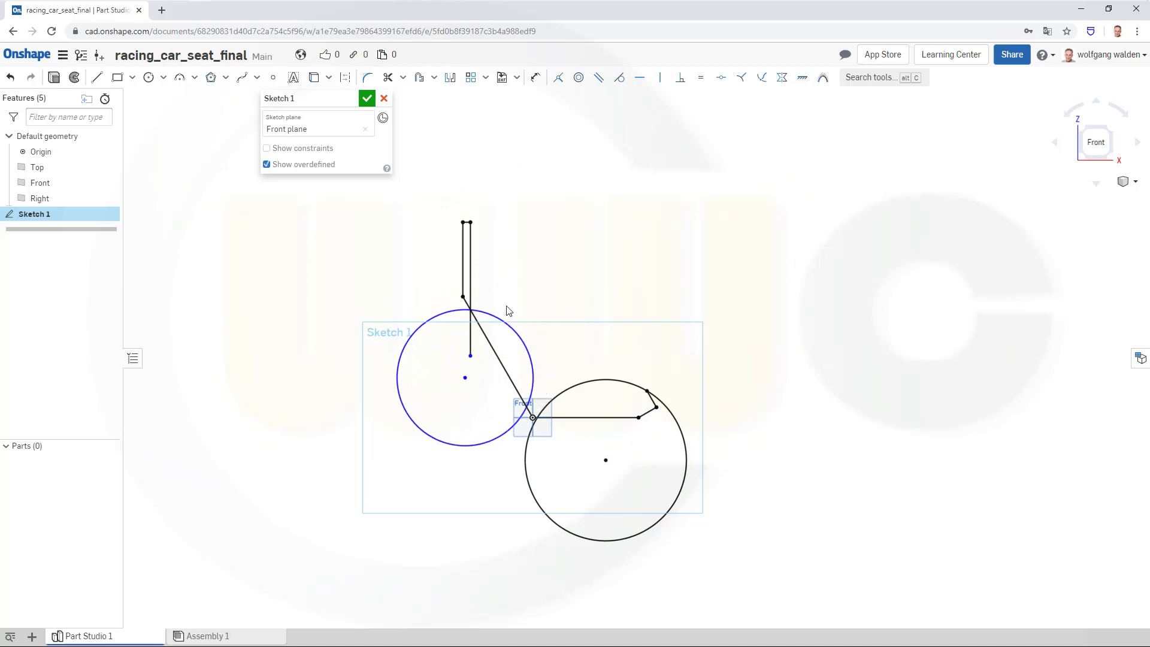
pyautogui.click(535, 78)
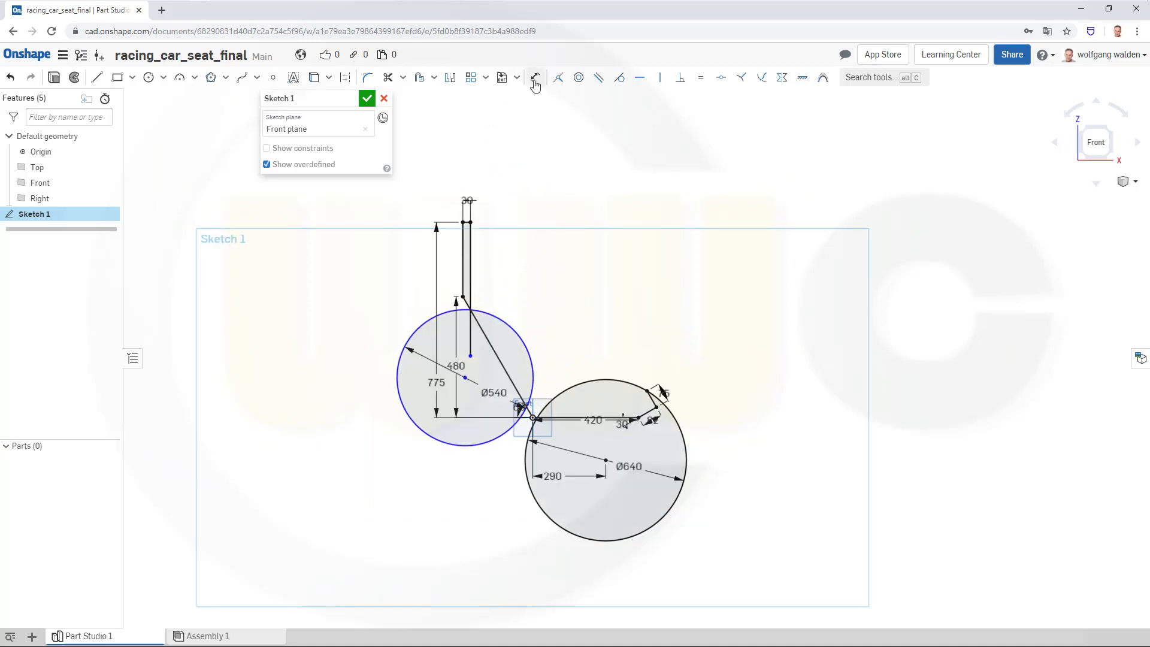
pyautogui.scroll(3, 474, 461)
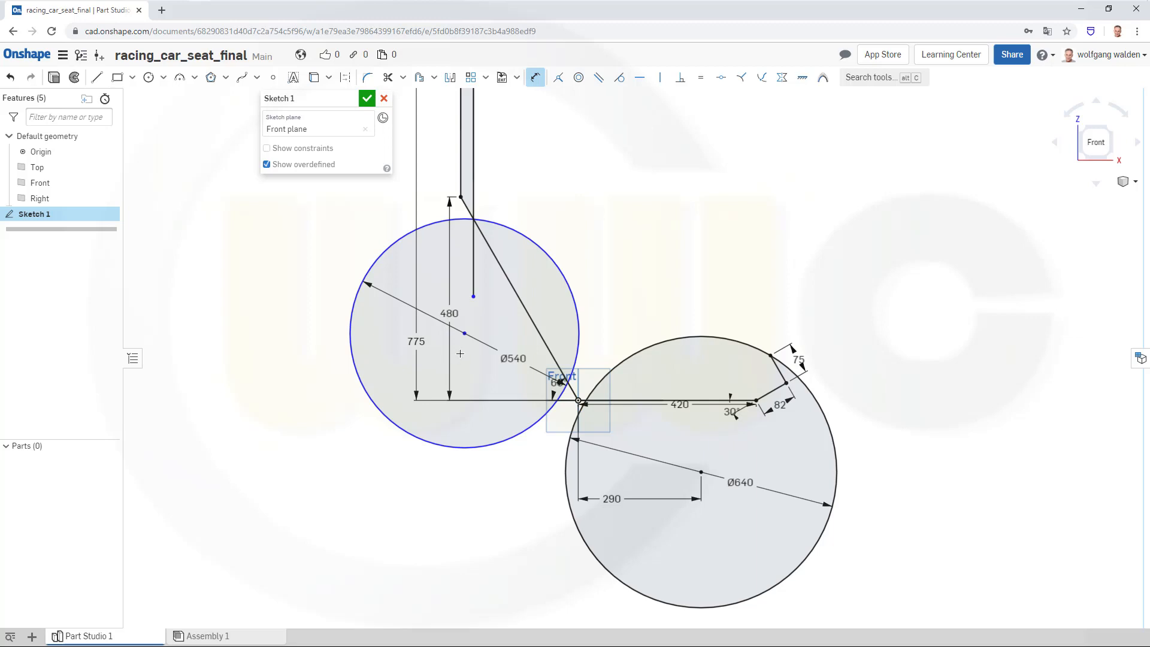
pyautogui.click(466, 335)
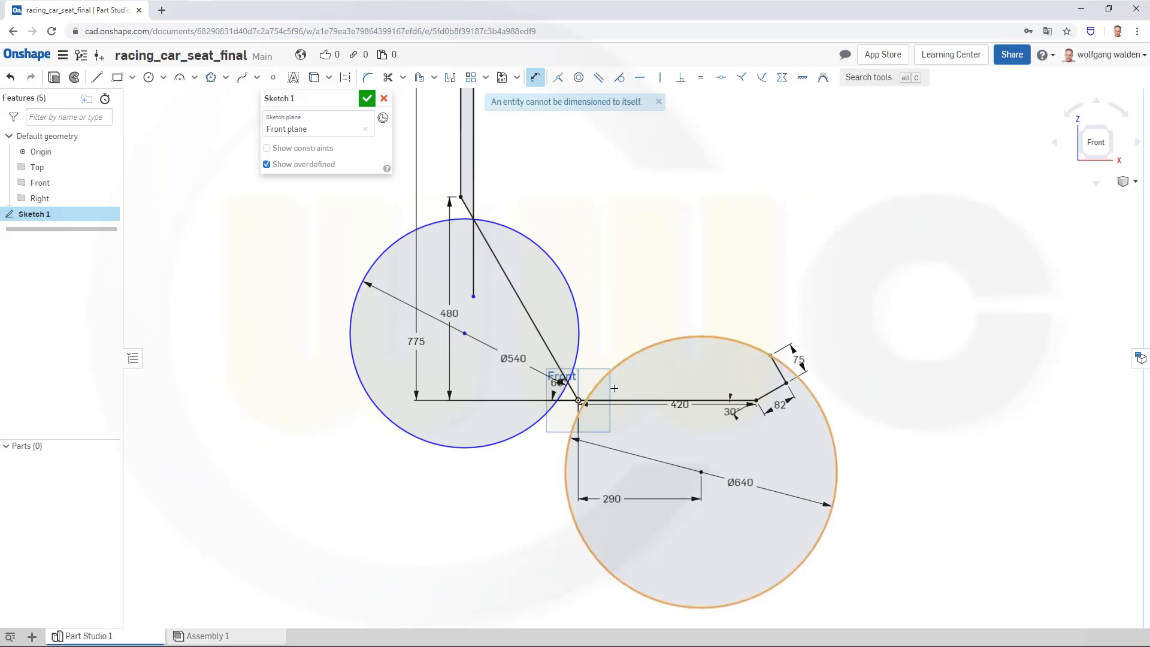
pyautogui.click(621, 397)
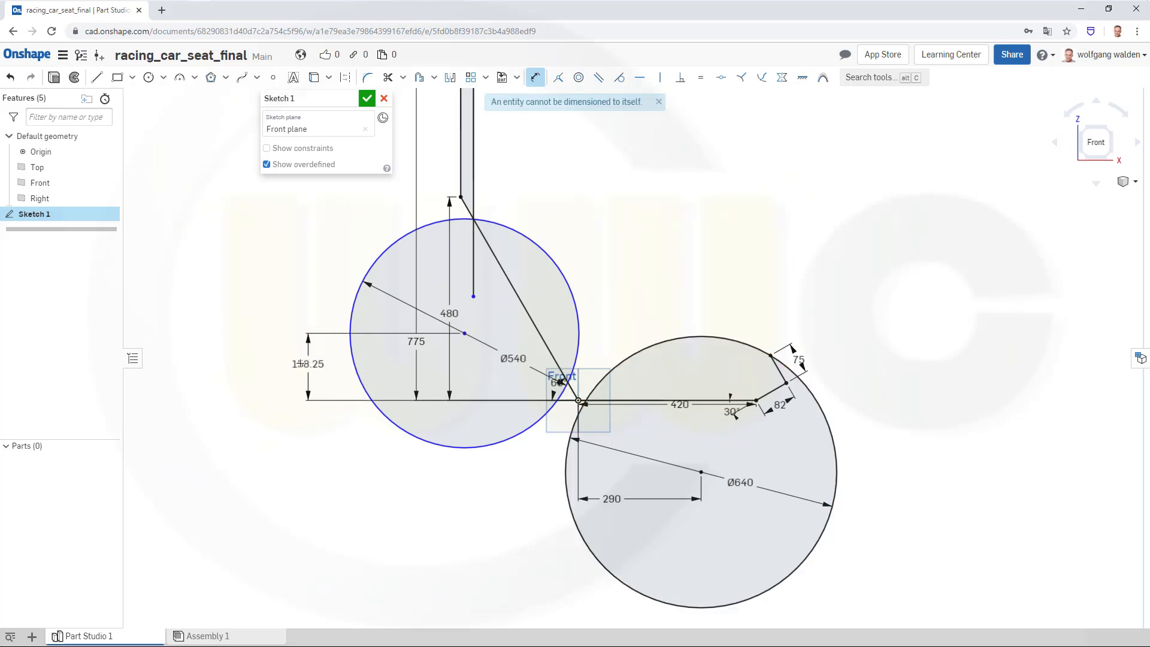
pyautogui.click(294, 364)
pyautogui.write('190')
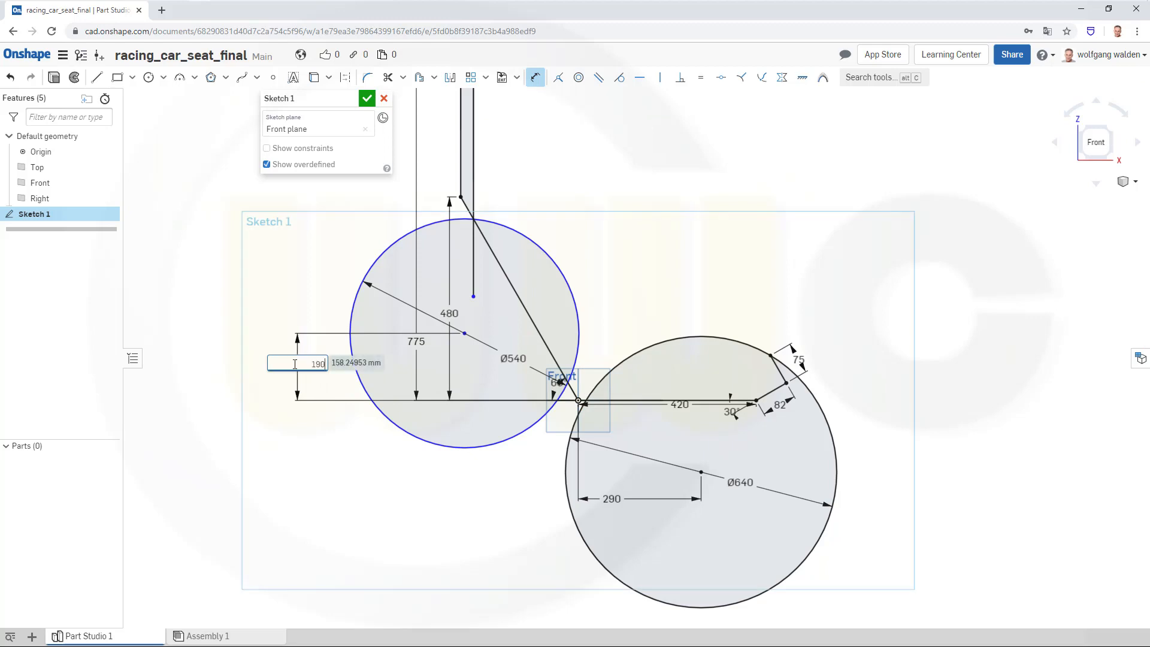
pyautogui.press('Return')
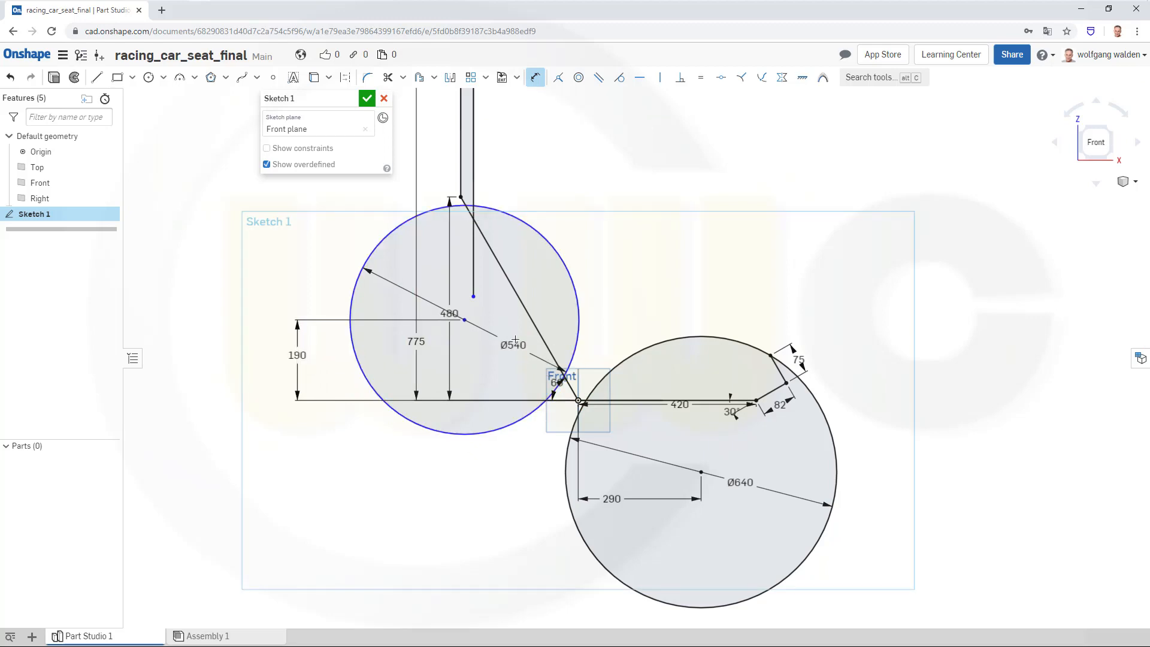
# Dimension the horizontal distance from the 540 mm circle's centre to the origin as 255 mm
pyautogui.click(576, 401)
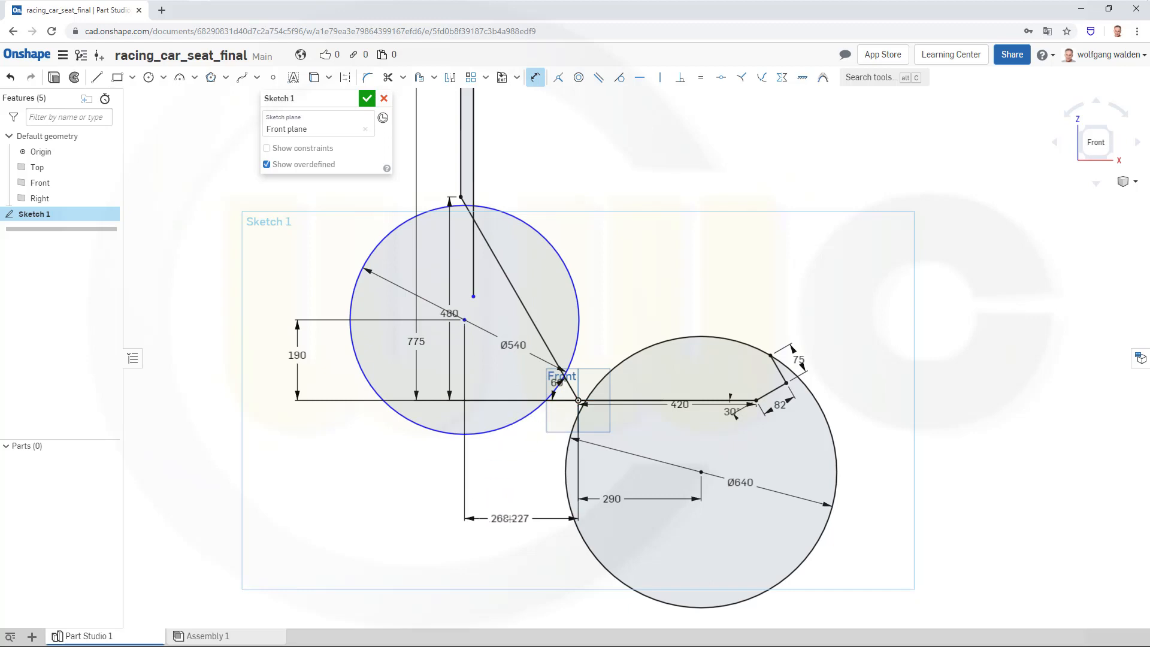
pyautogui.click(510, 519)
pyautogui.write('255')
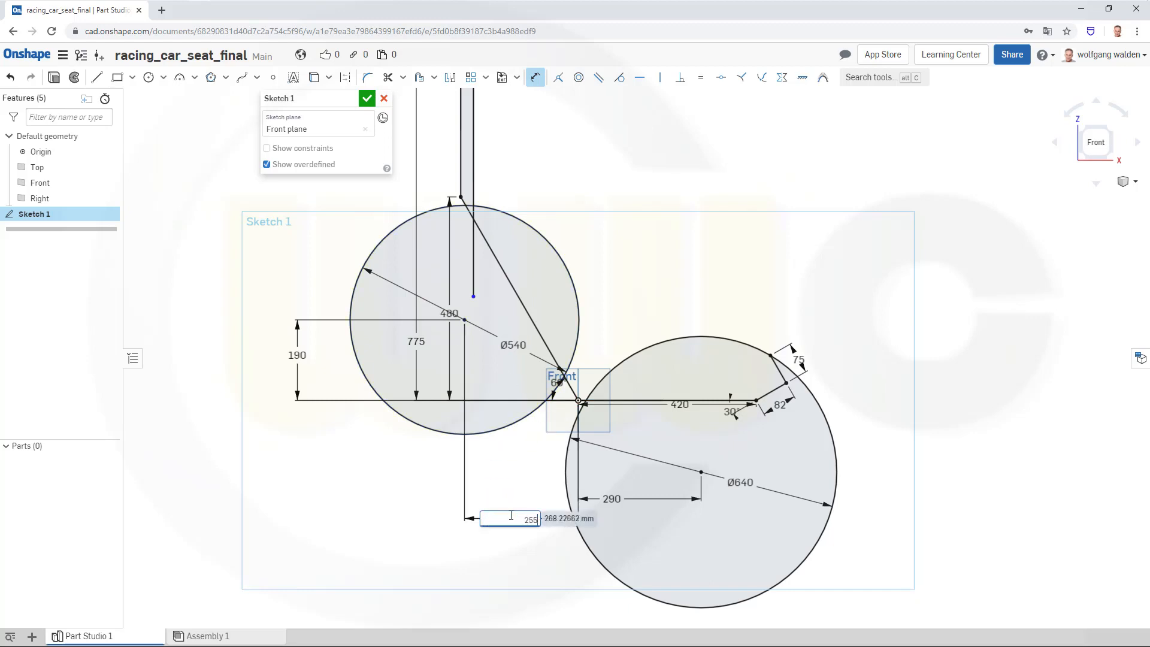
pyautogui.press('Return')
pyautogui.press('Escape')
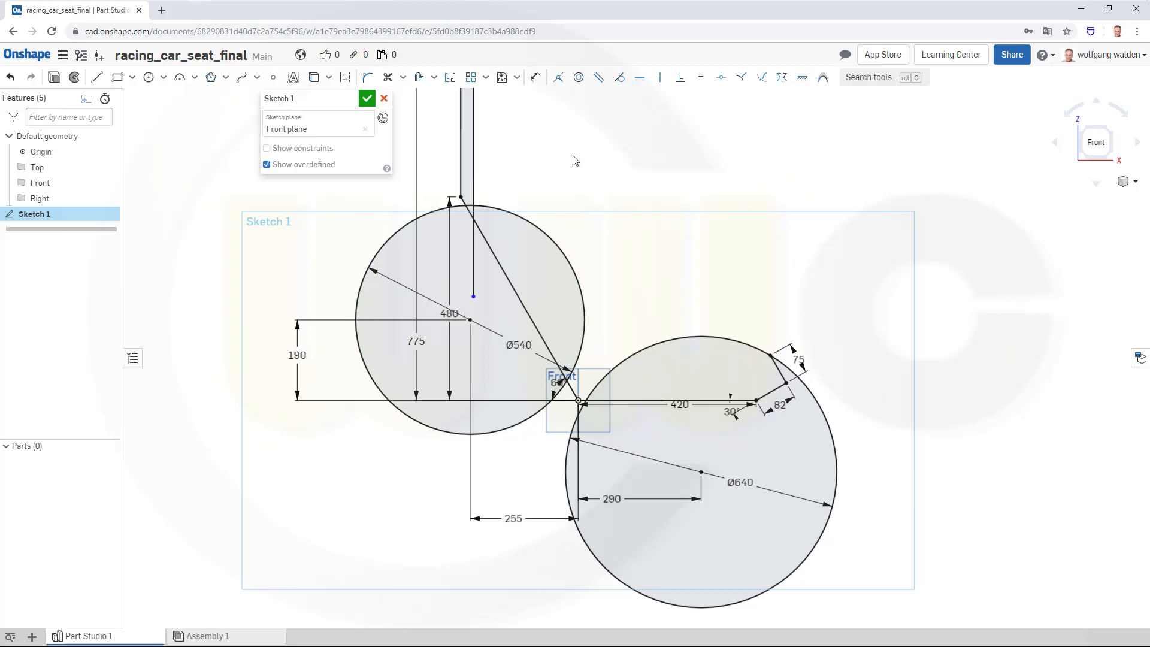
# Trim both circles to leave only the arc in front of the backrest line and the arc above the seat line
pyautogui.click(391, 81)
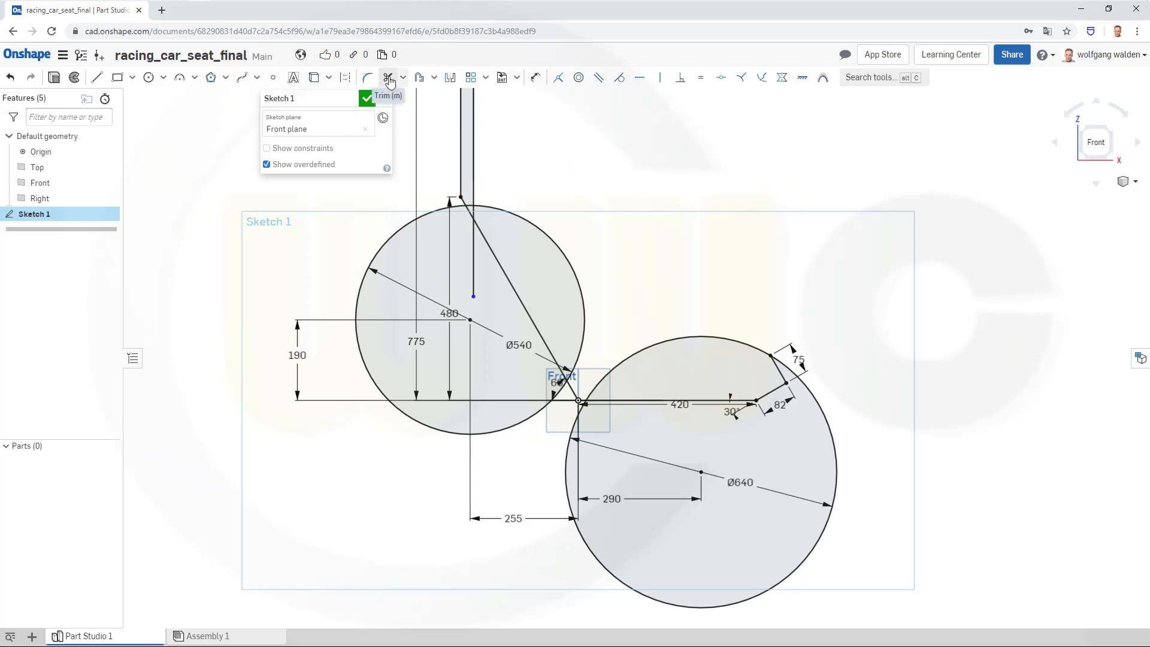
pyautogui.click(422, 215)
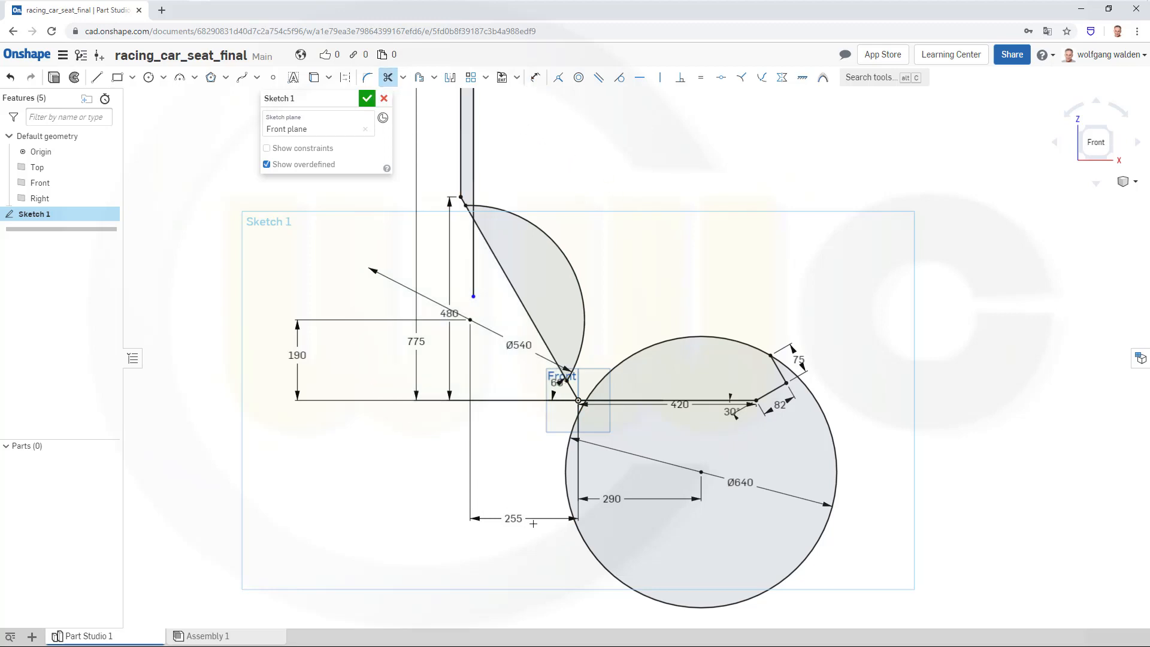
pyautogui.click(517, 454)
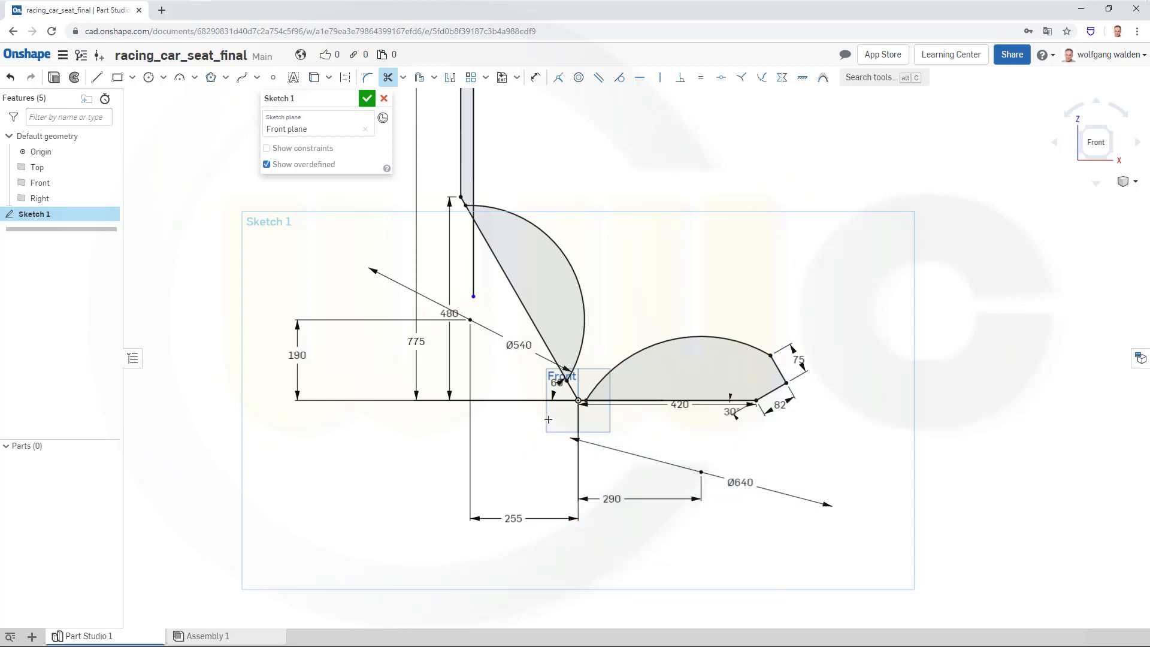
# Trim the front vertical headrest line and the backrest arc back to the point where they meet
pyautogui.scroll(3, 455, 191)
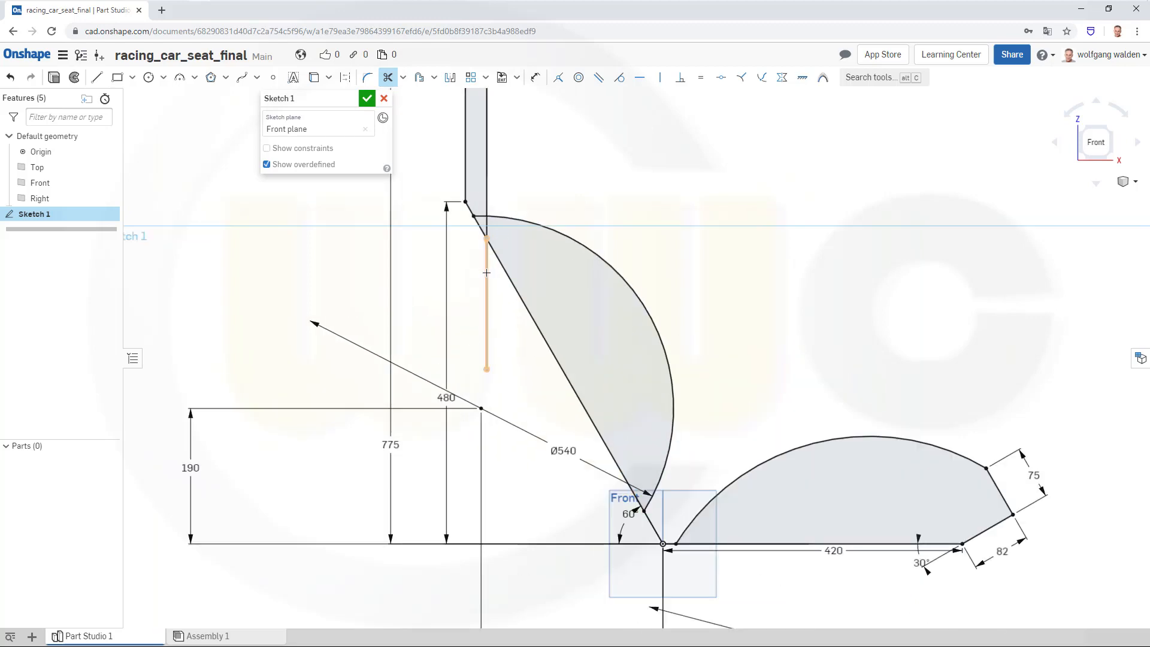
pyautogui.click(486, 273)
pyautogui.scroll(2, 486, 221)
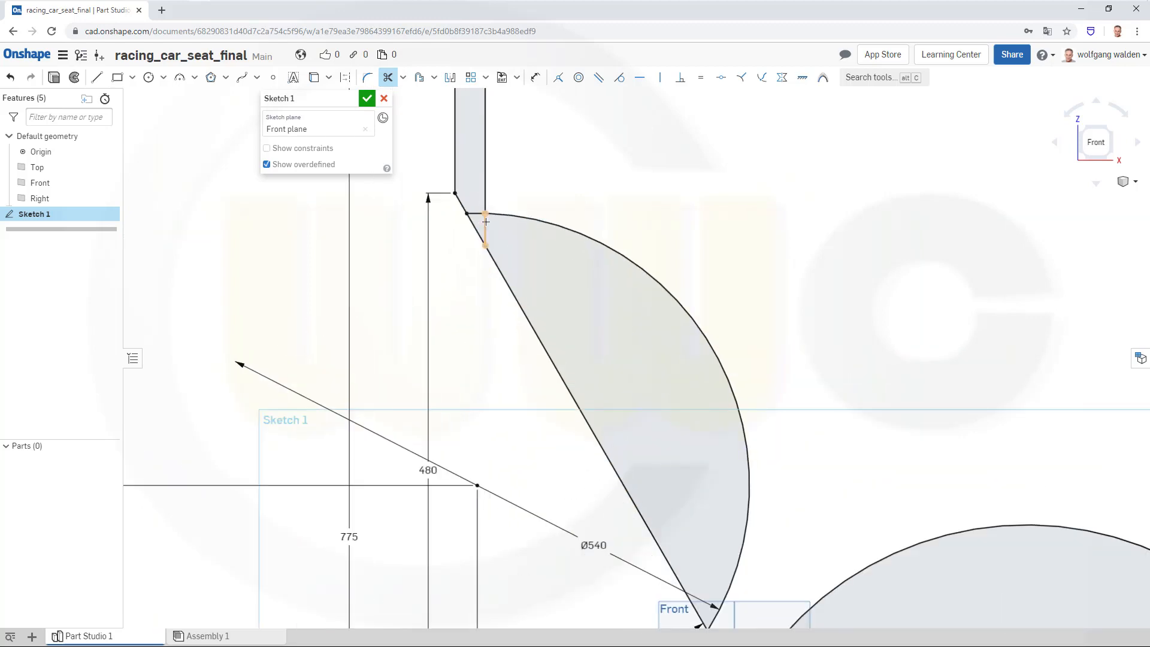
pyautogui.click(486, 222)
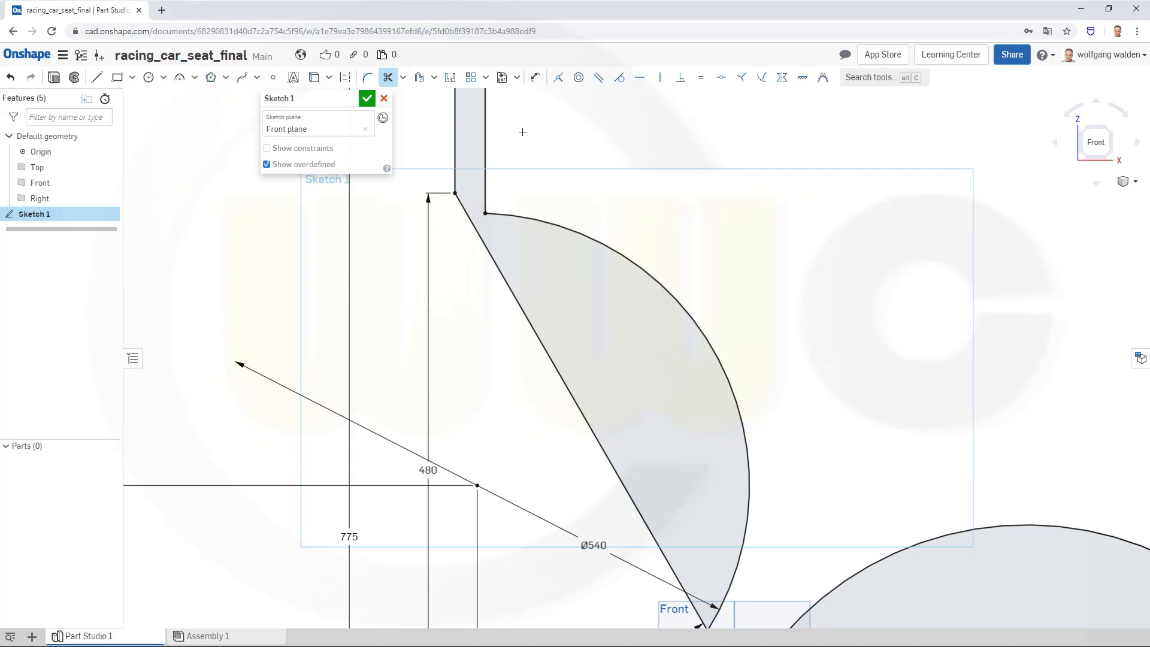
# Fillet the corner between the front vertical headrest line and the backrest arc with a 100 mm radius
pyautogui.press('f')
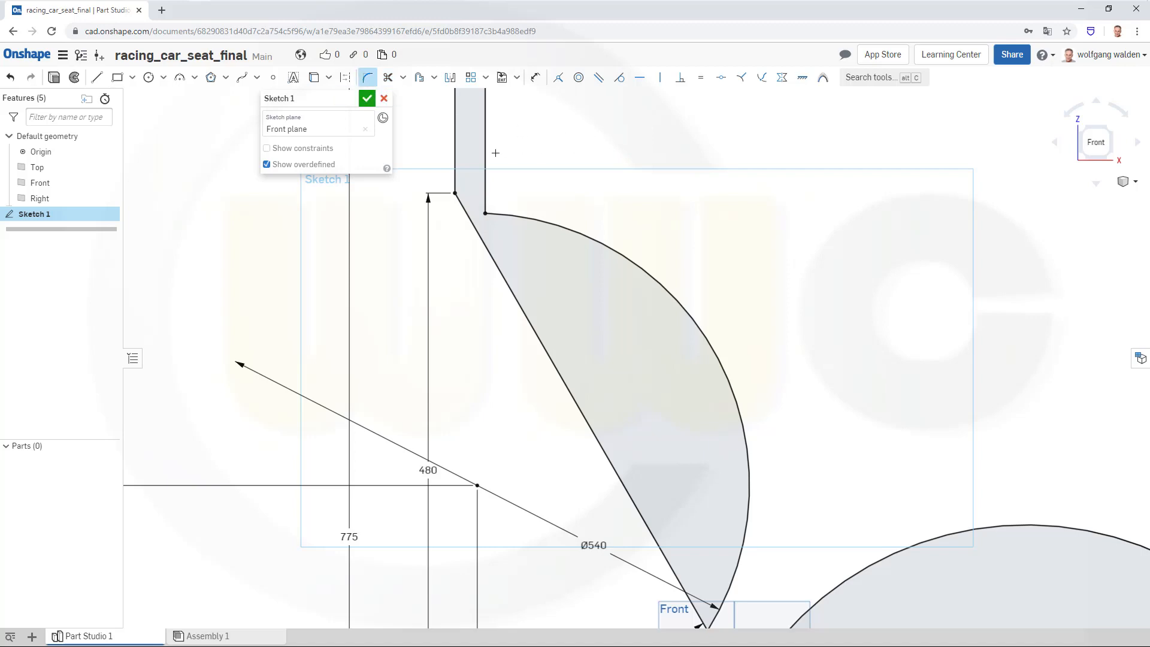
pyautogui.click(486, 158)
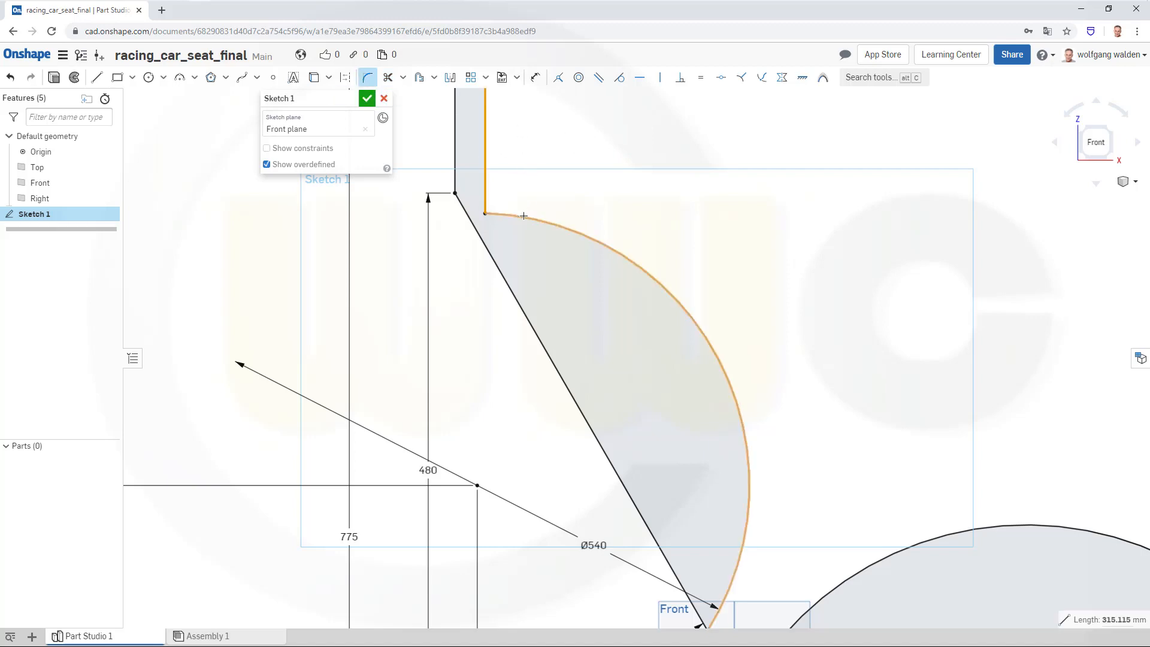
pyautogui.click(524, 216)
pyautogui.click(529, 198)
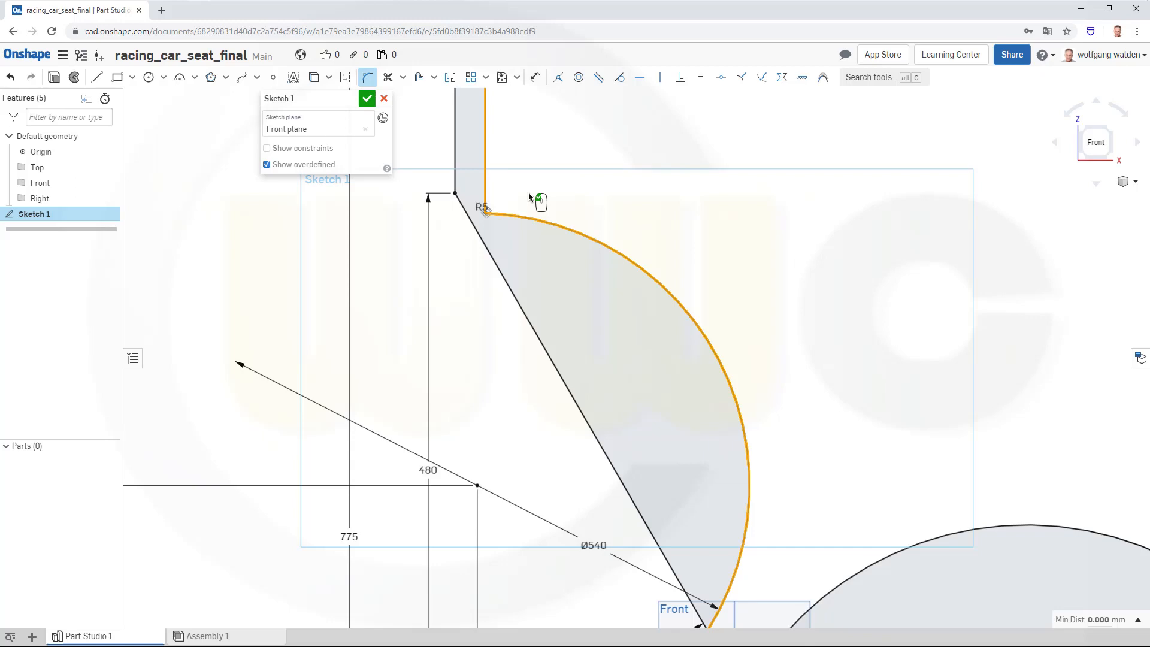
pyautogui.doubleClick(484, 207)
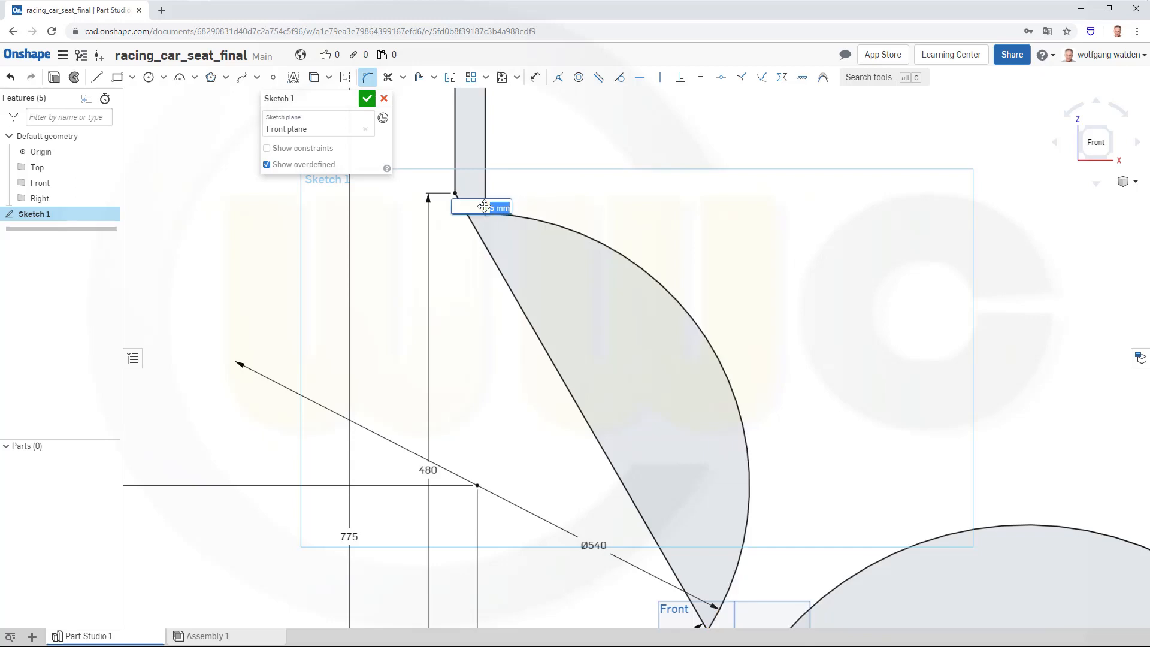
pyautogui.write('100')
pyautogui.press('Return')
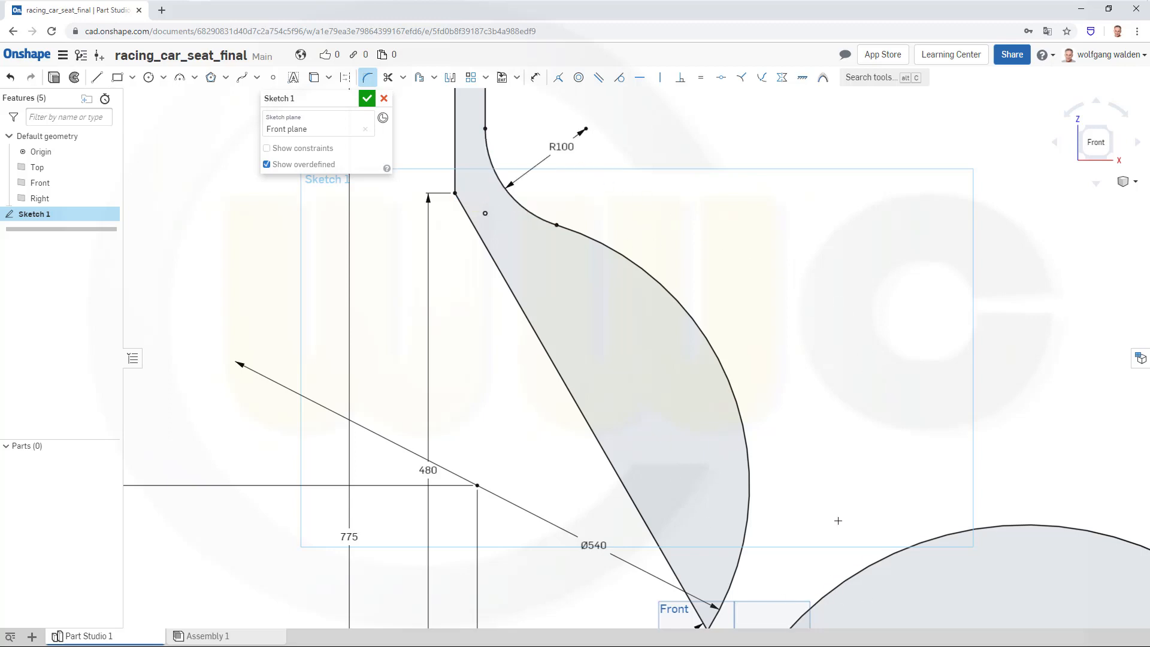
# Fillet the corner between the backrest arc and the seat arc, and dimension this fillet's radius as 70 mm
pyautogui.click(763, 565)
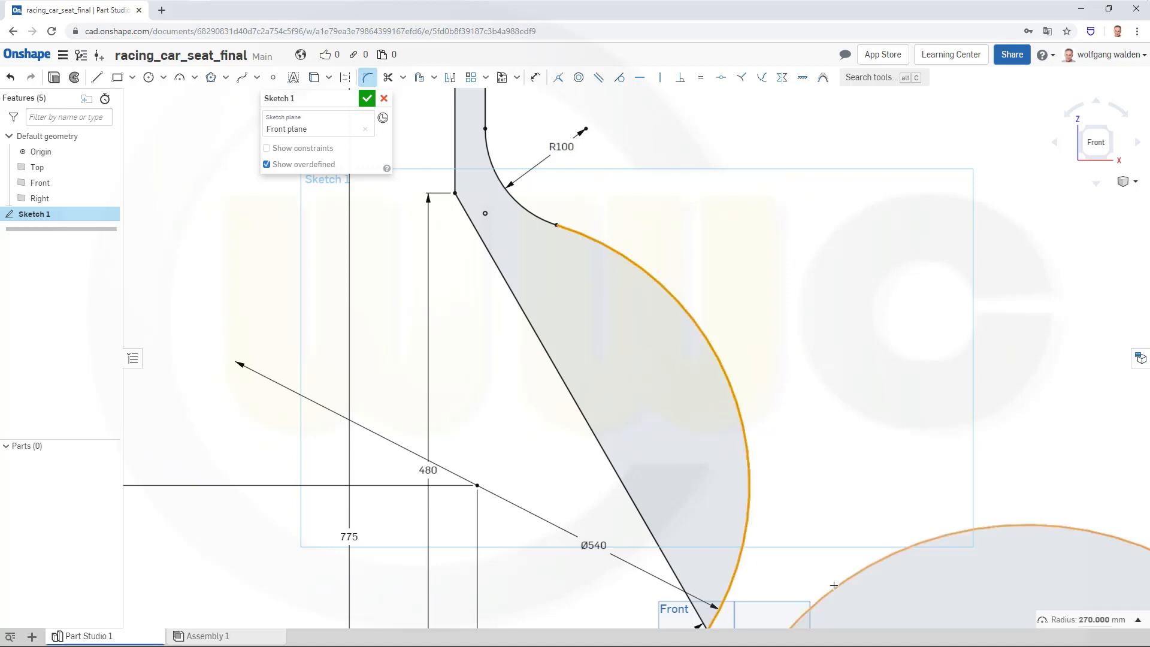
pyautogui.click(797, 402)
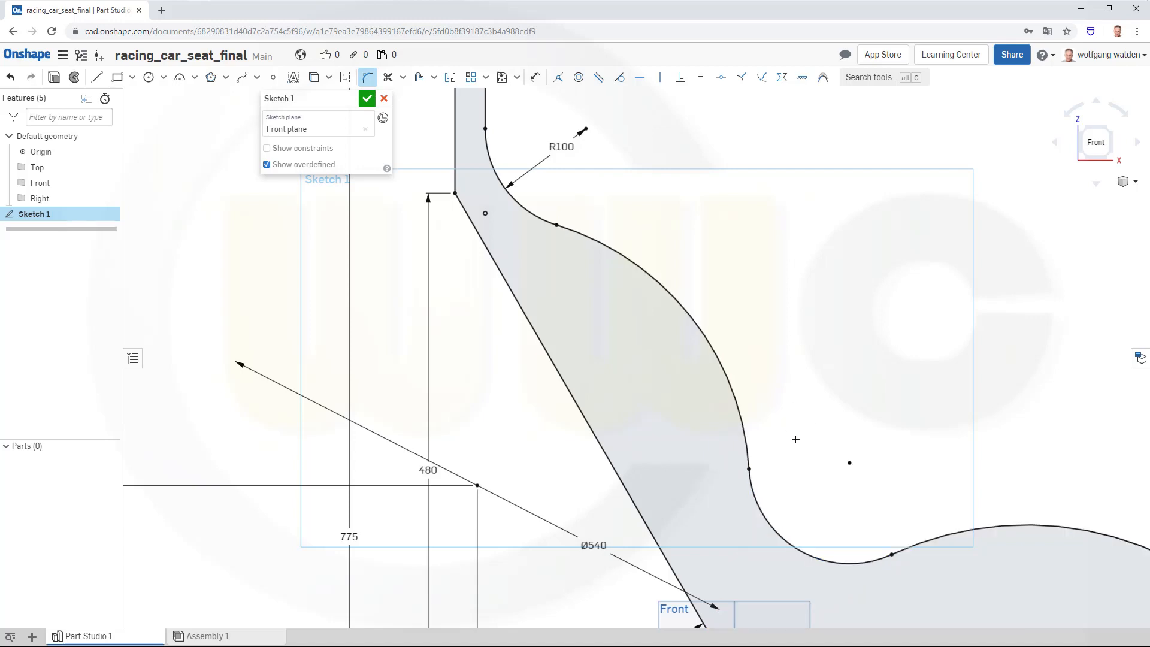
pyautogui.scroll(-3, 802, 542)
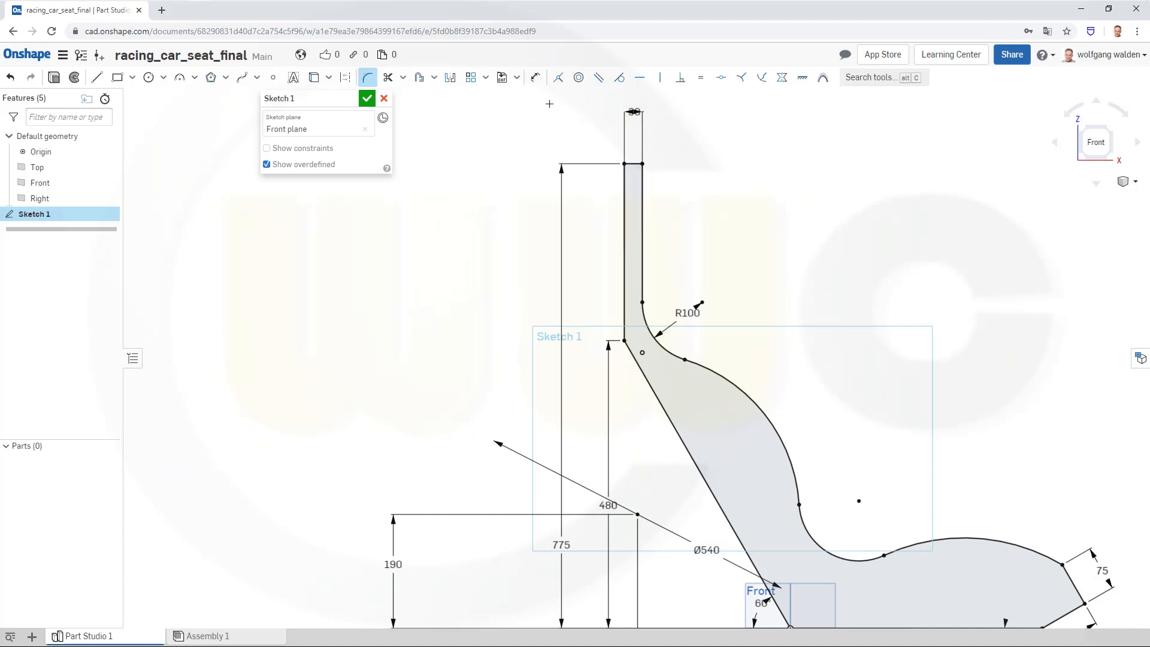
pyautogui.click(535, 77)
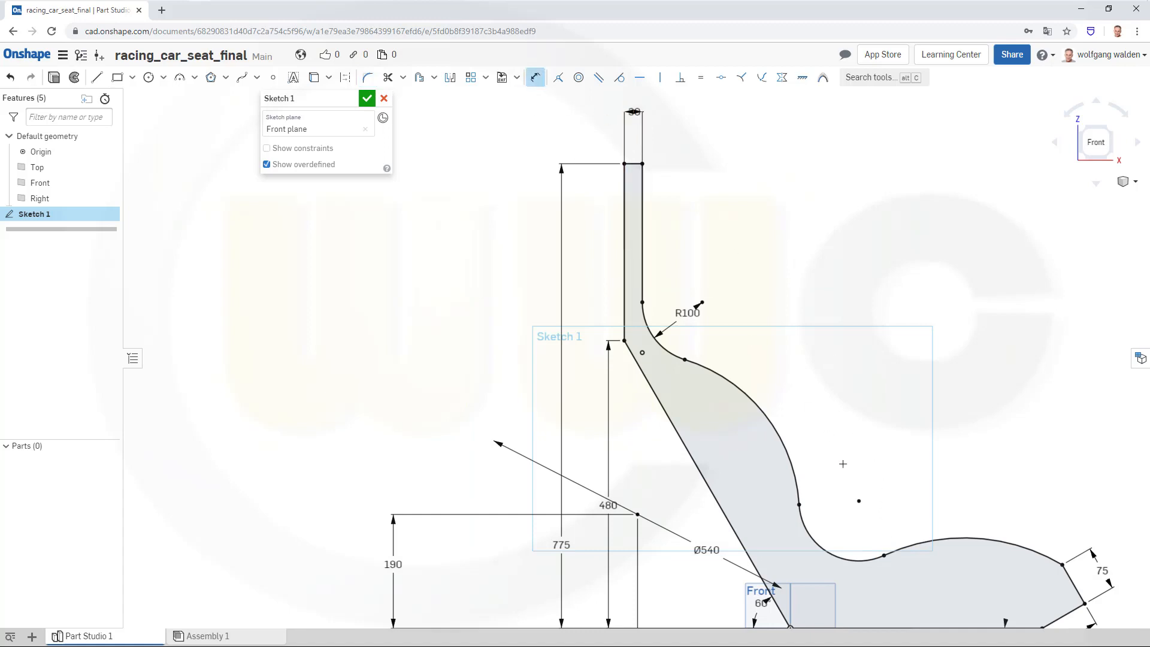
pyautogui.click(824, 542)
pyautogui.click(845, 470)
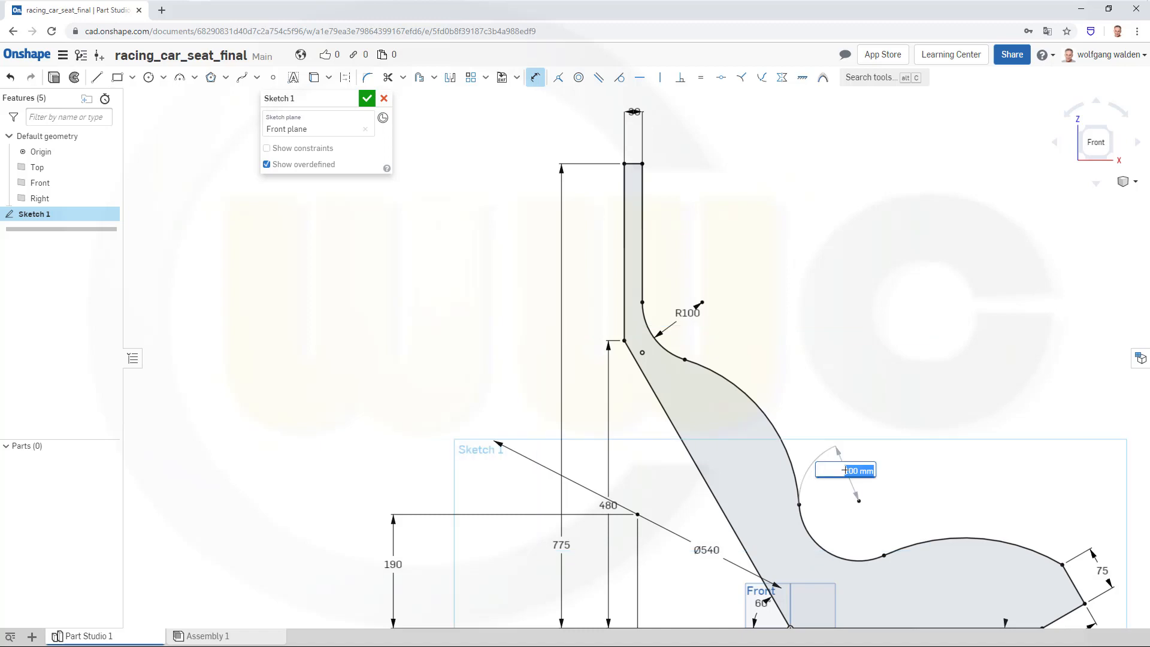
pyautogui.write('70')
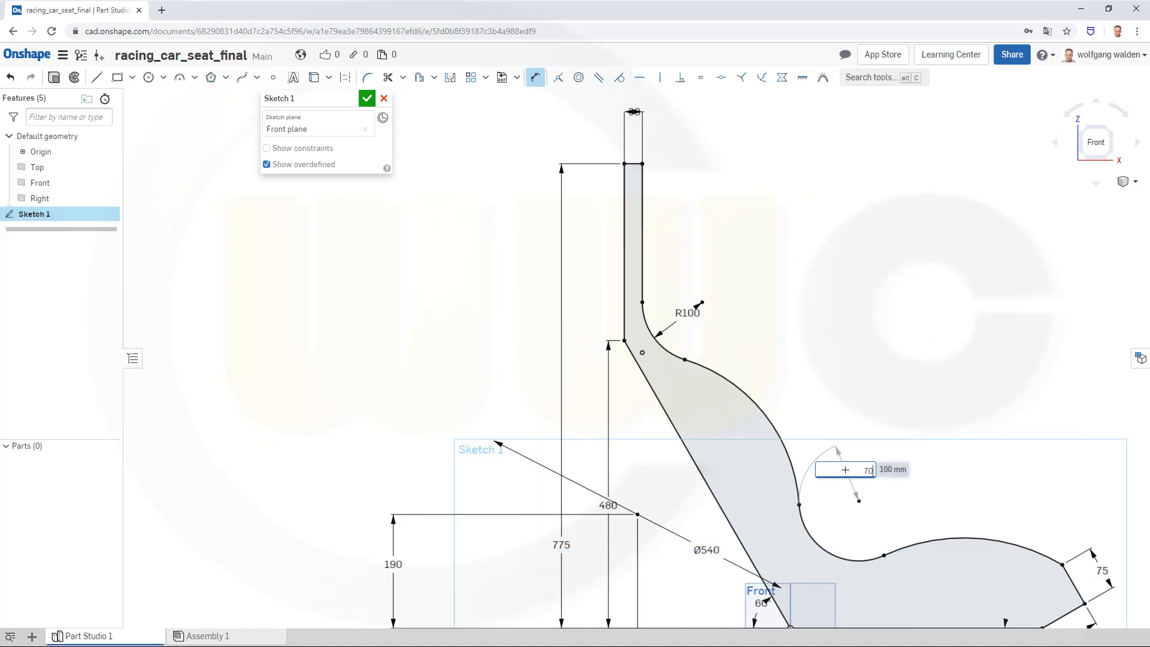
pyautogui.press('Return')
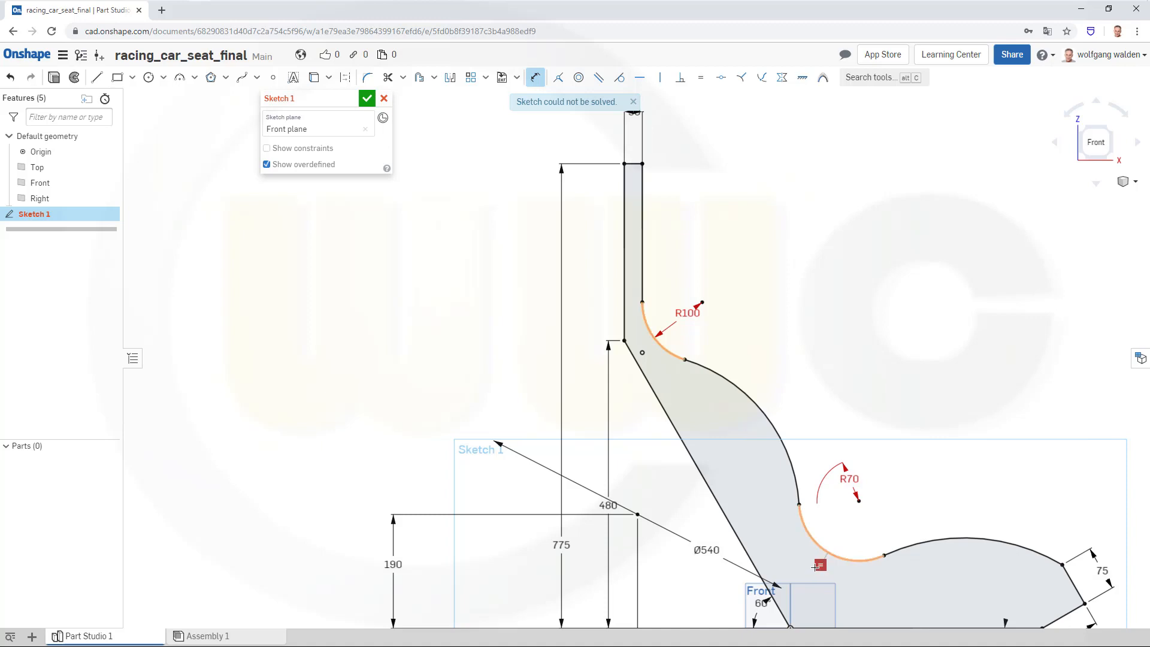
# Delete the conflicting equal constraint between the two fillets and finish the side-profile sketch
pyautogui.press('Escape')
pyautogui.press('Delete')
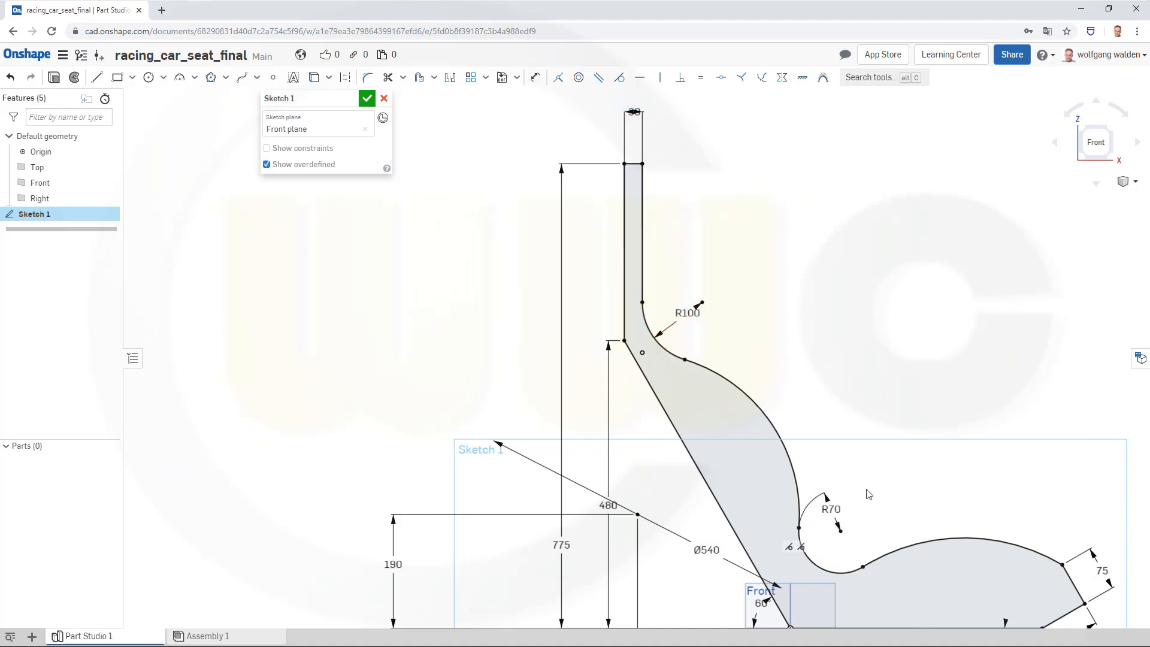
pyautogui.scroll(-2, 875, 491)
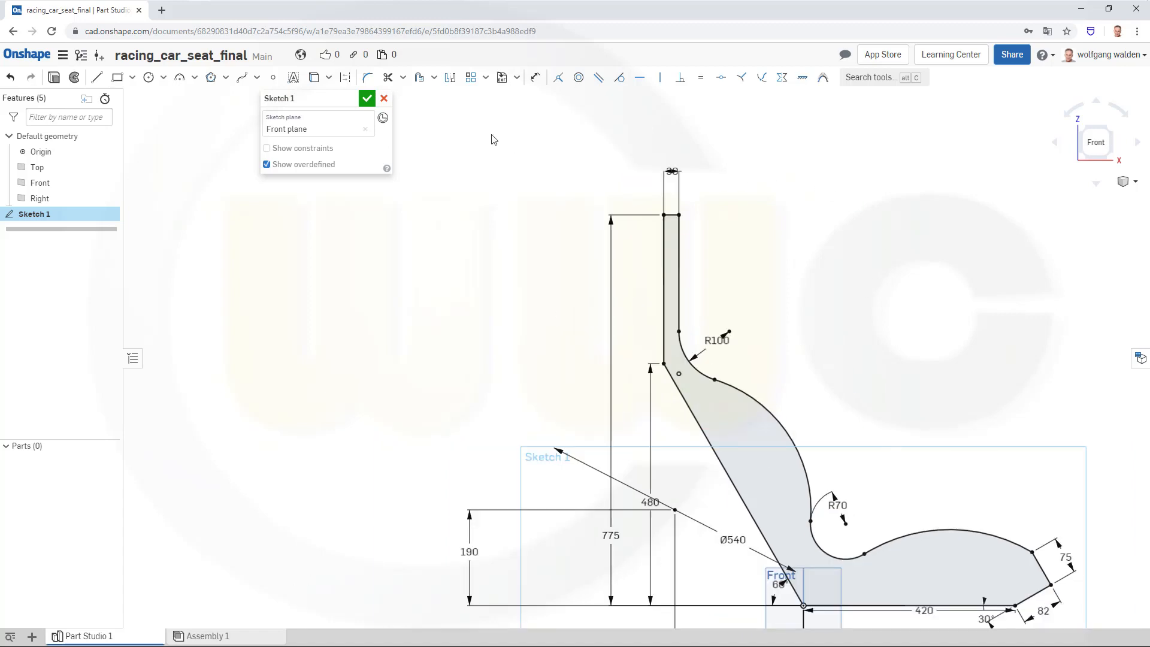
pyautogui.click(367, 101)
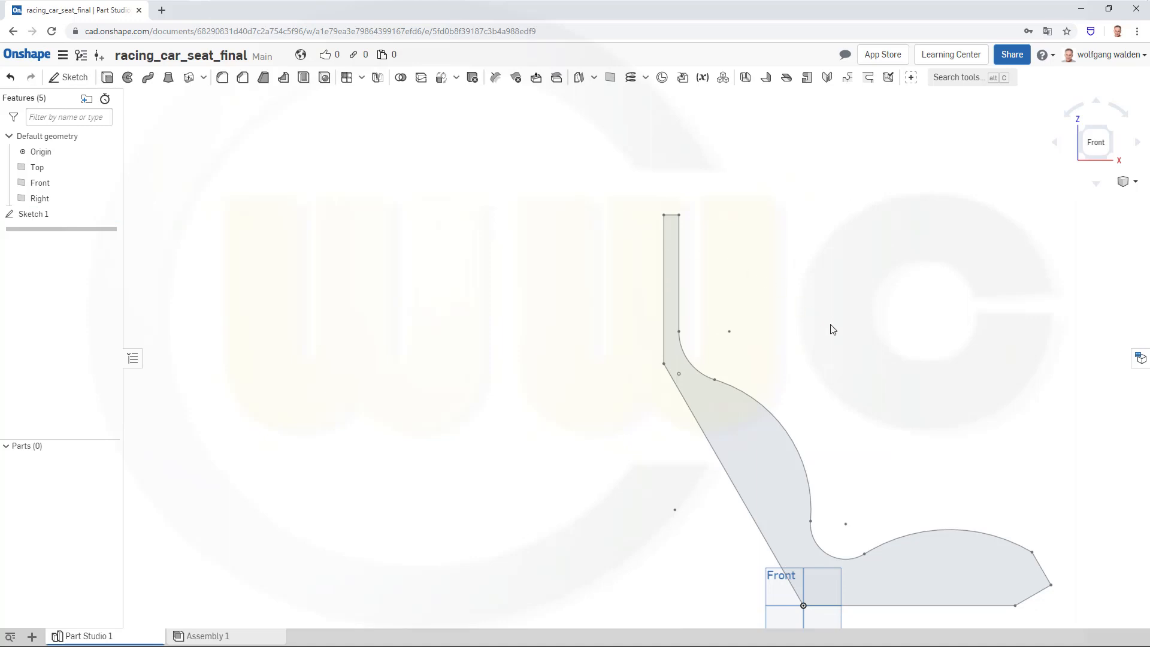
# Create a Line angle plane at 0 deg through the rear vertical headrest line of the side profile
pyautogui.moveTo(822, 355); pyautogui.dragTo(811, 349, button='right')
pyautogui.moveTo(811, 350)
pyautogui.mouseDown(button='middle')
pyautogui.moveTo(772, 310)
pyautogui.moveTo(745, 306)
pyautogui.mouseUp(button='middle')
pyautogui.moveTo(746, 311); pyautogui.dragTo(704, 331, button='right')
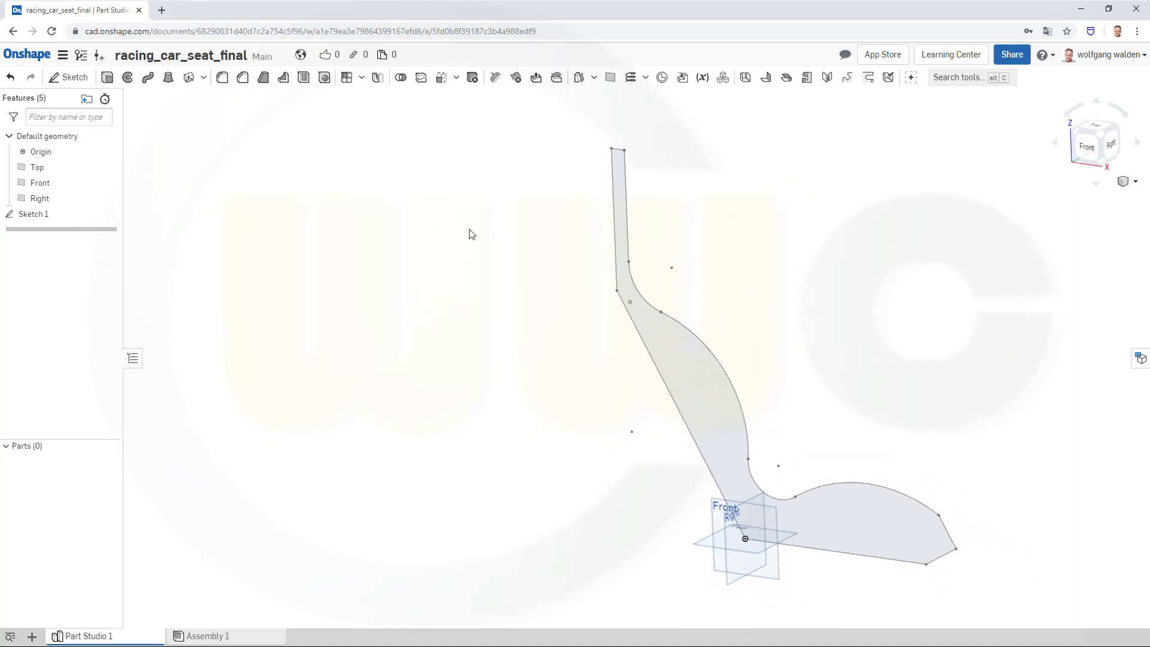
pyautogui.click(610, 78)
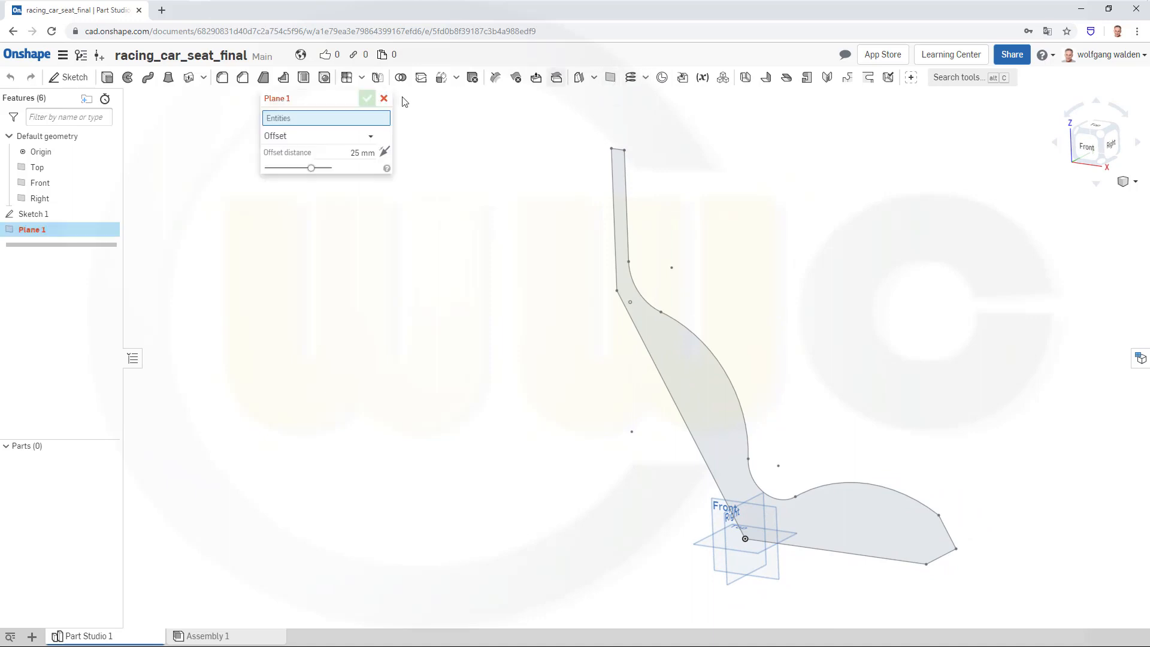
pyautogui.click(368, 138)
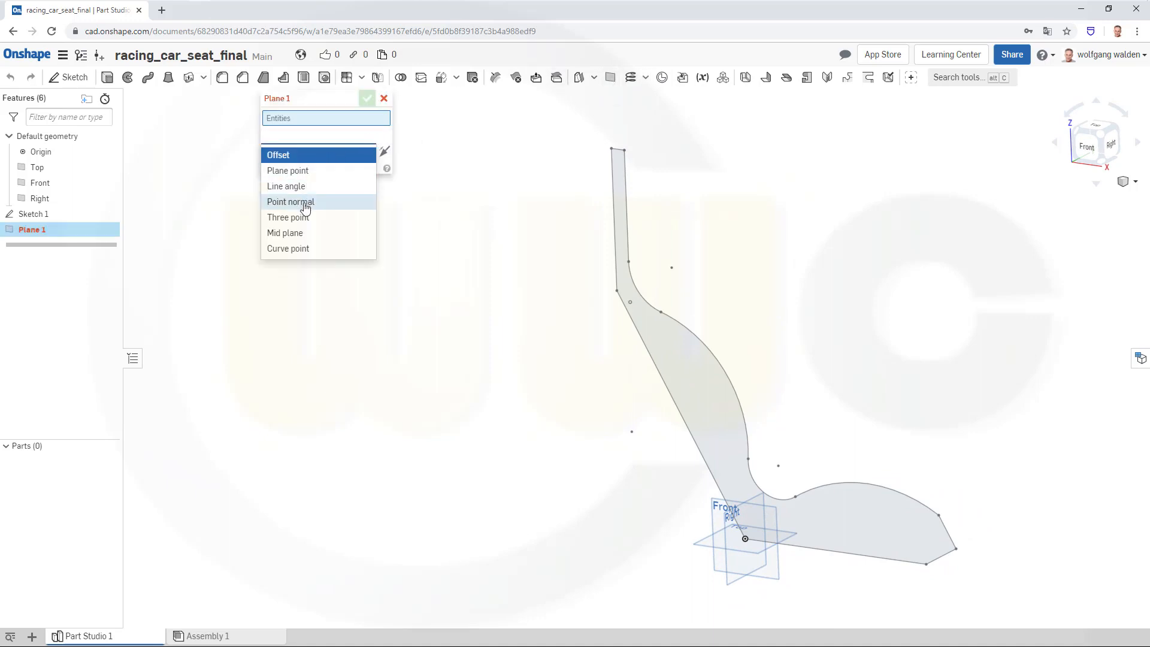
pyautogui.click(292, 186)
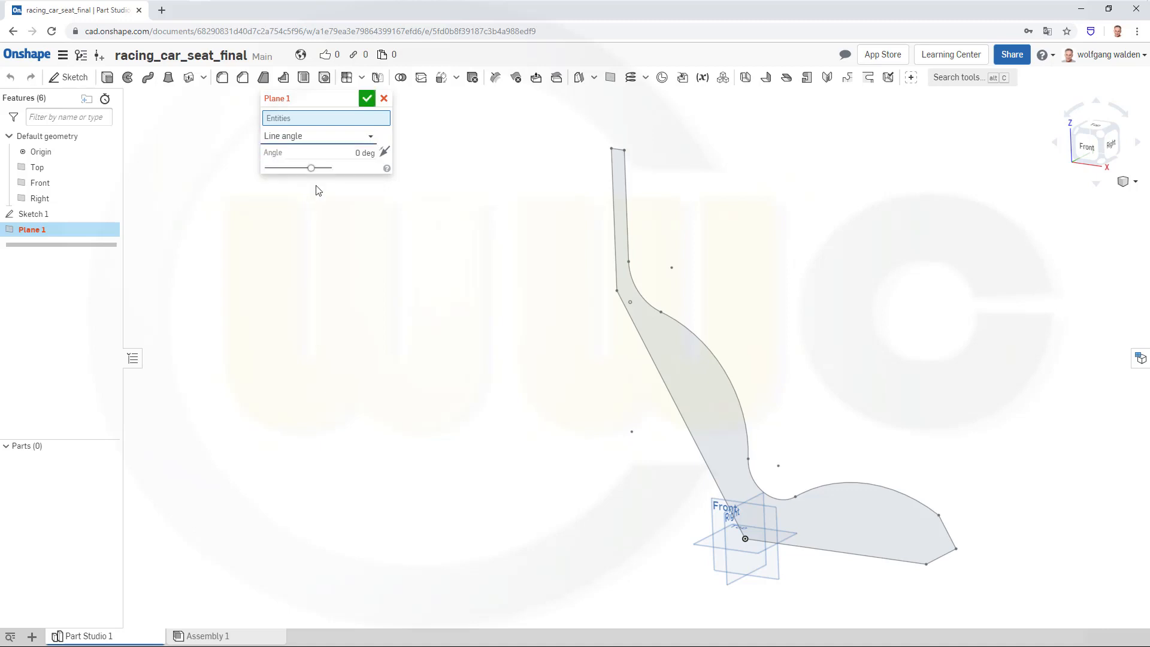
pyautogui.click(612, 175)
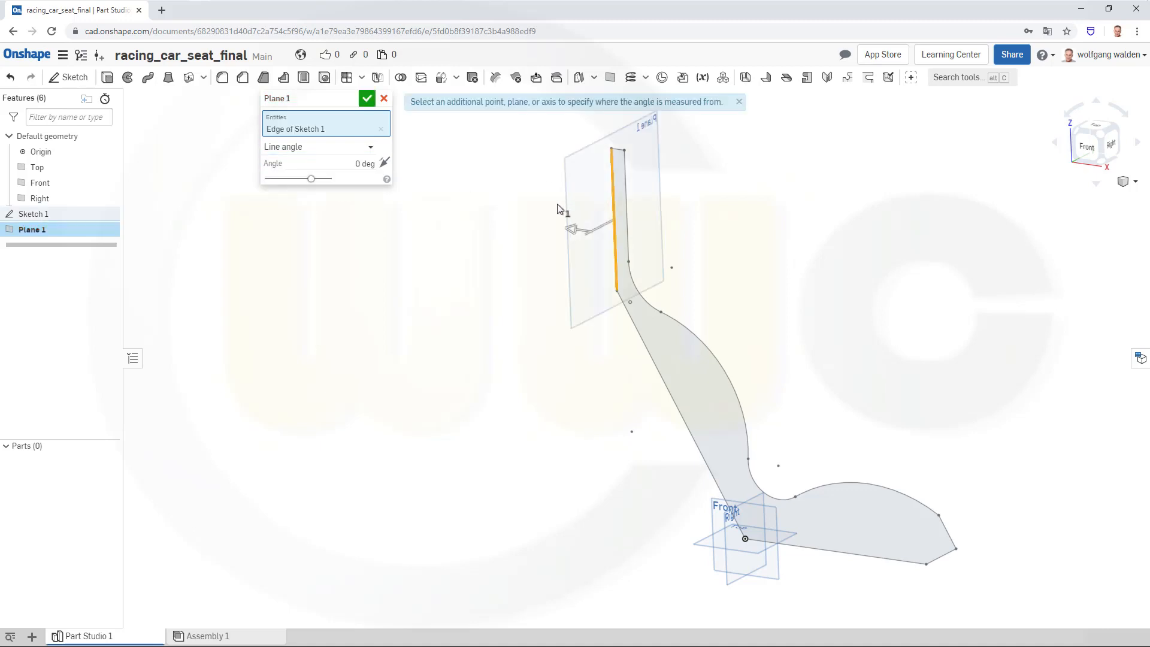
pyautogui.moveTo(468, 243)
pyautogui.mouseDown(button='right')
pyautogui.moveTo(502, 260)
pyautogui.moveTo(369, 179)
pyautogui.mouseUp(button='right')
pyautogui.click(367, 98)
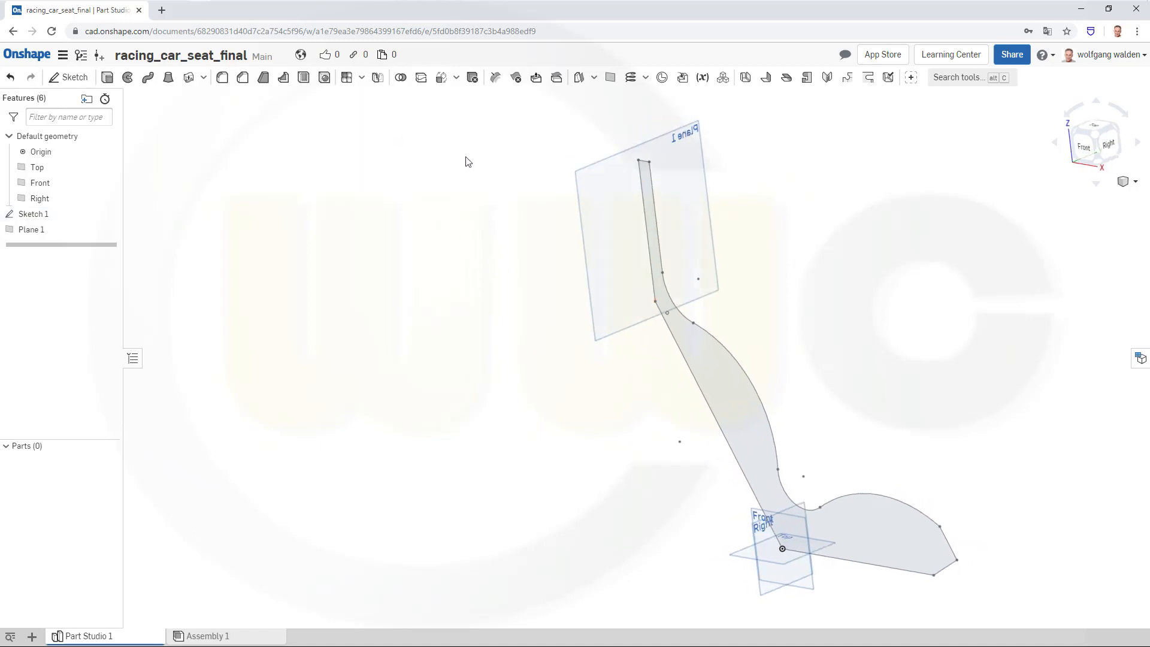
# Create a Line angle plane at 0 deg through the slanted rear backrest line
pyautogui.click(610, 77)
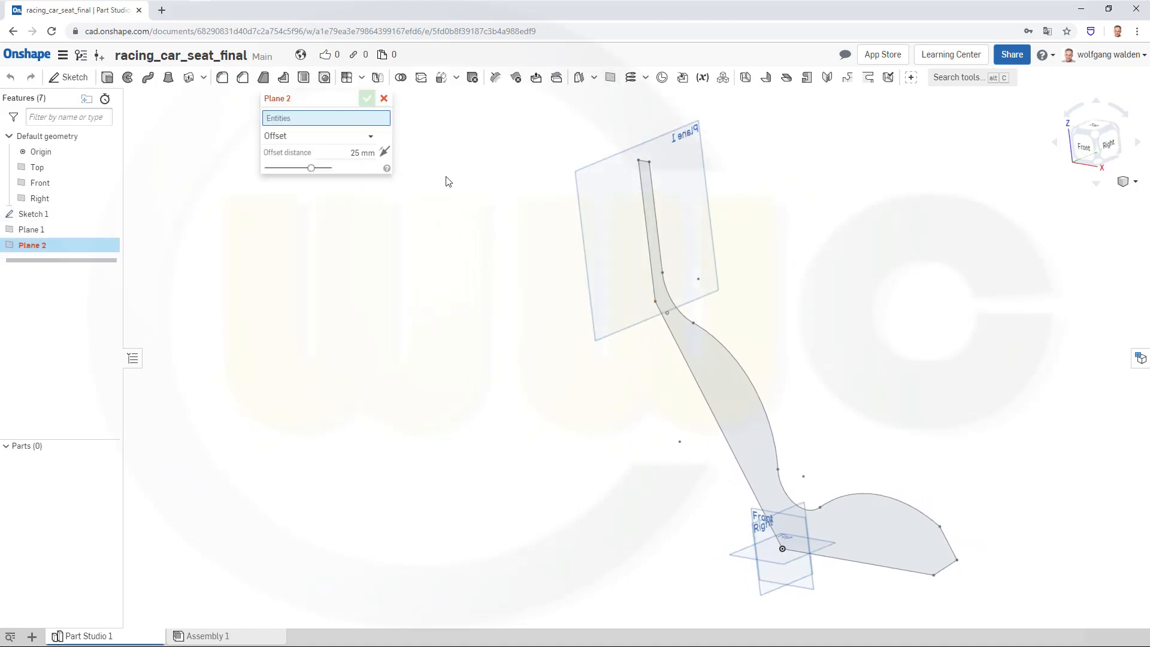
pyautogui.click(372, 137)
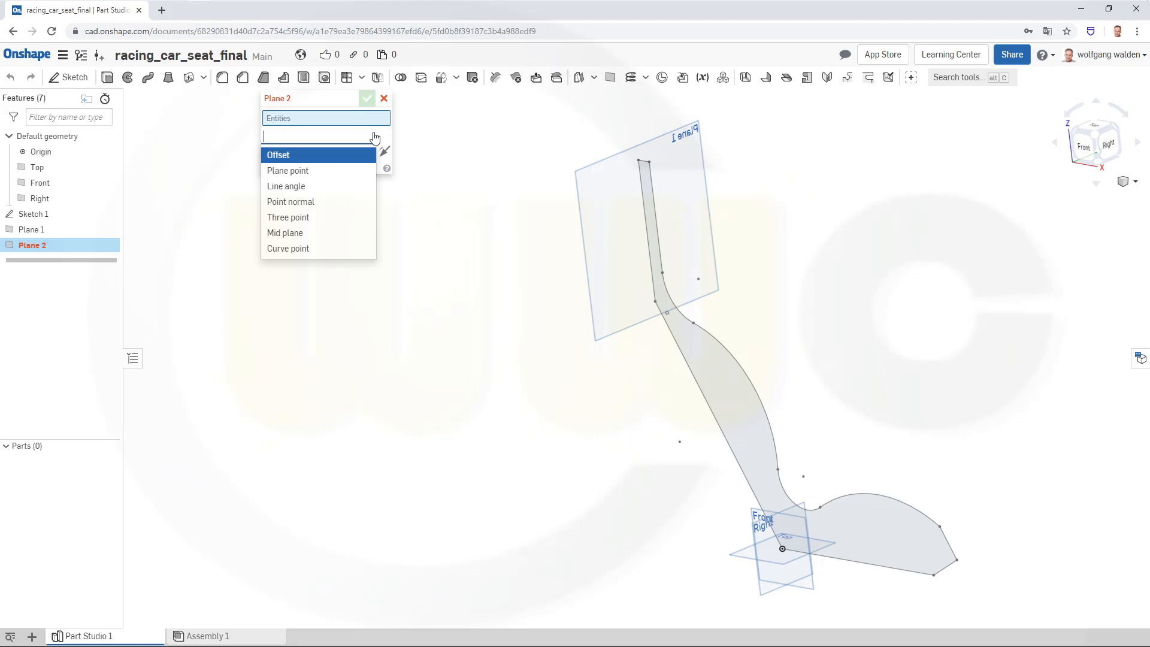
pyautogui.click(319, 187)
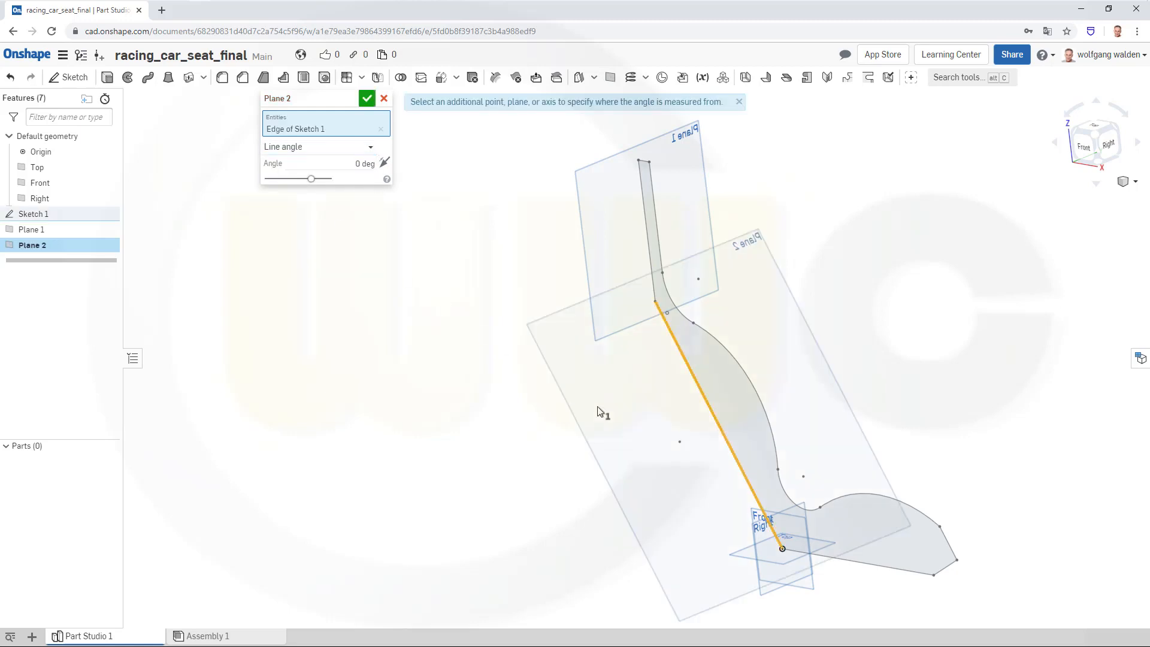
pyautogui.moveTo(585, 353); pyautogui.dragTo(599, 344, button='middle')
pyautogui.moveTo(552, 352); pyautogui.dragTo(508, 277, button='right')
pyautogui.click(368, 99)
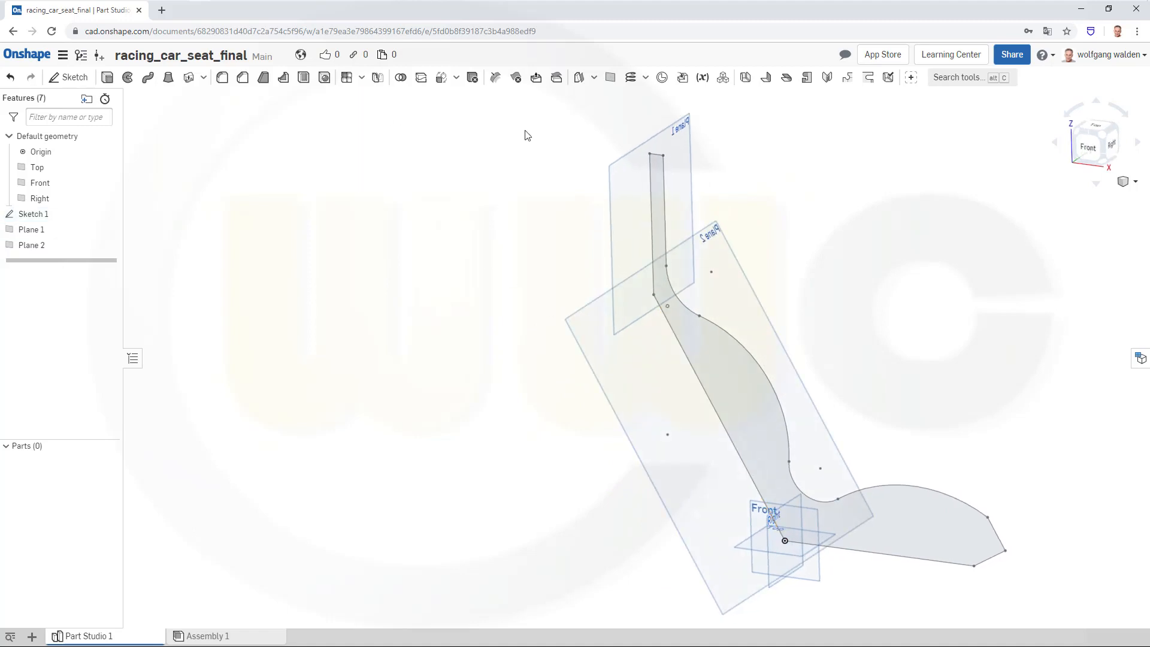
# Create a Line angle plane at 0 deg through the 75 mm line at the seat's front end
pyautogui.click(610, 77)
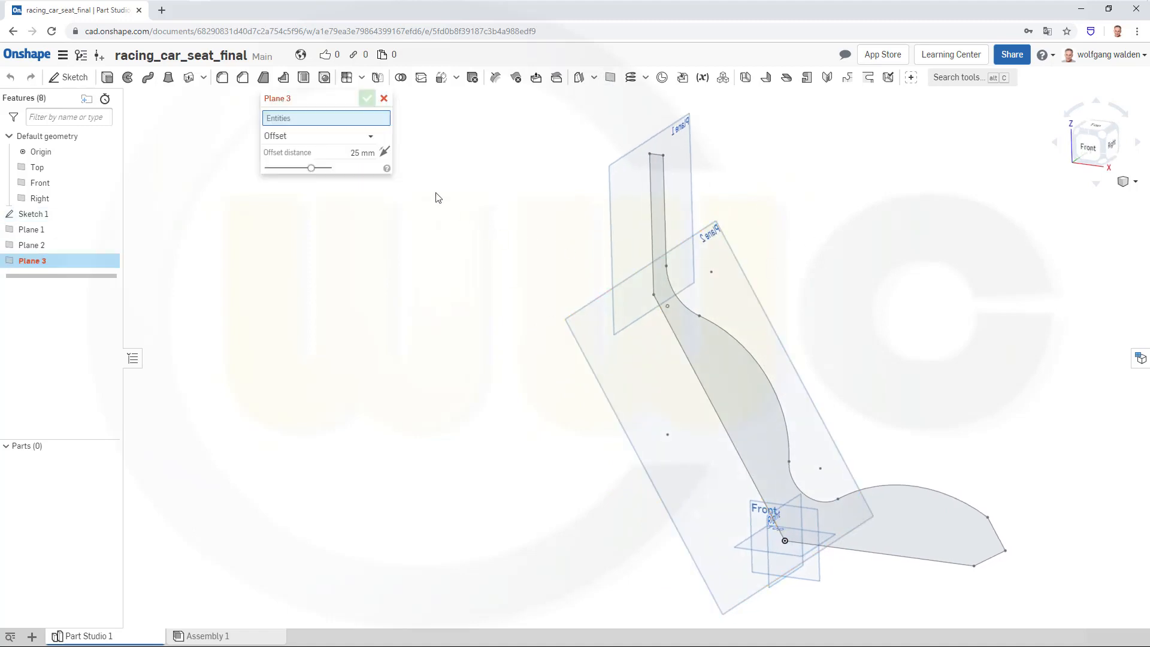
pyautogui.click(371, 138)
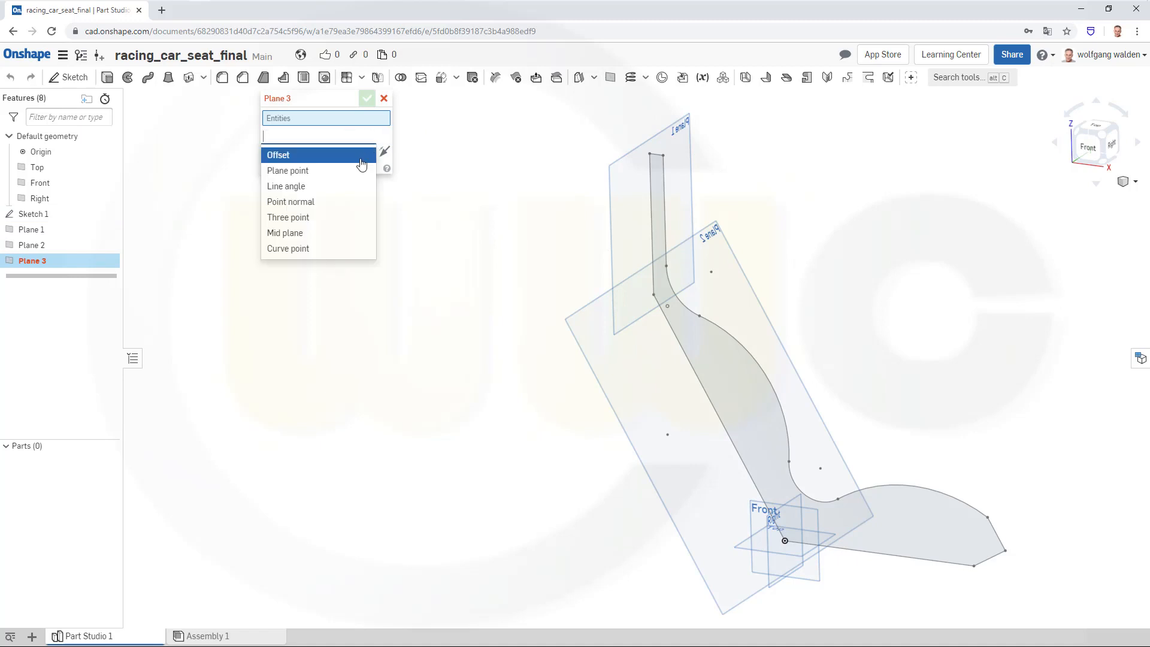
pyautogui.click(333, 186)
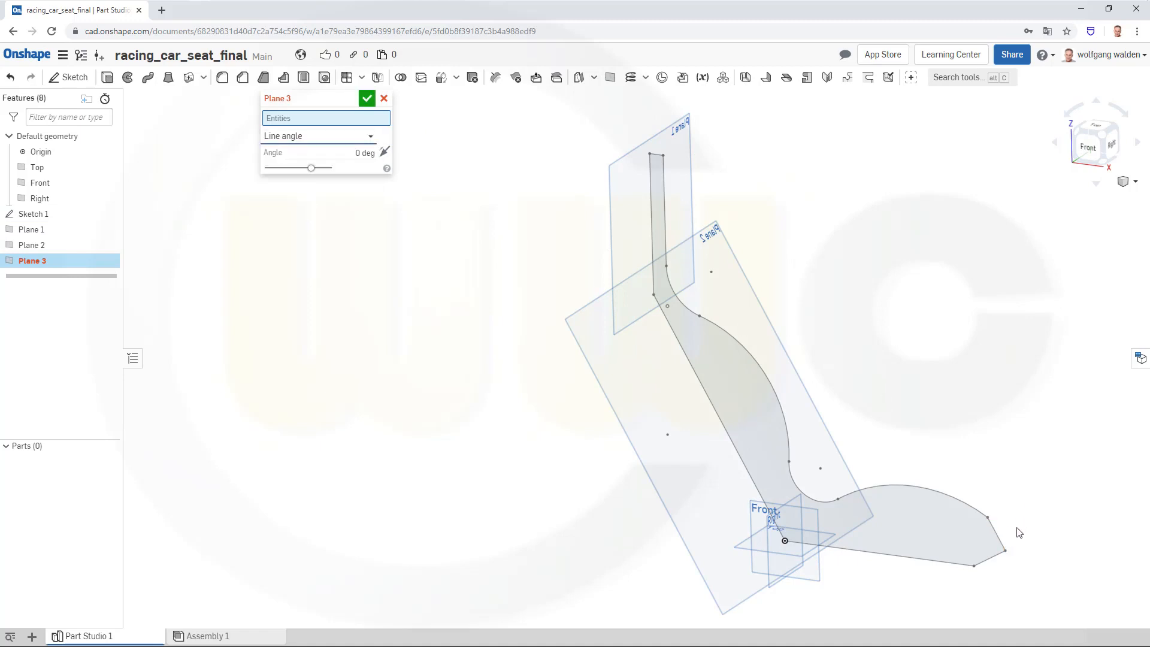
pyautogui.click(1004, 546)
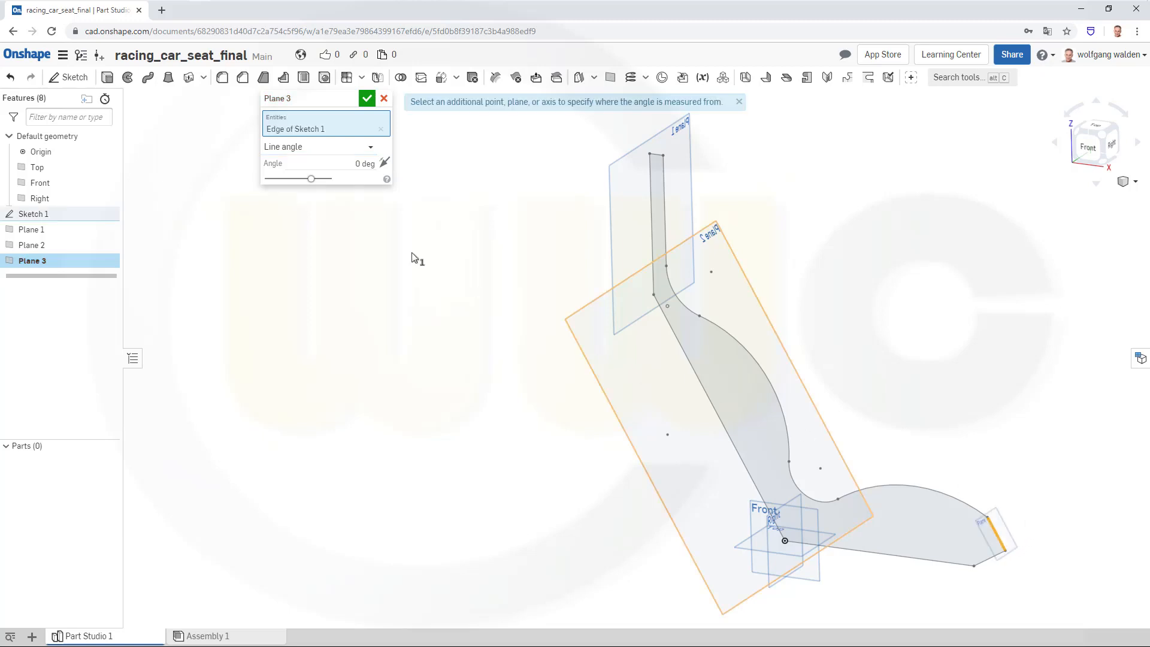
pyautogui.click(367, 98)
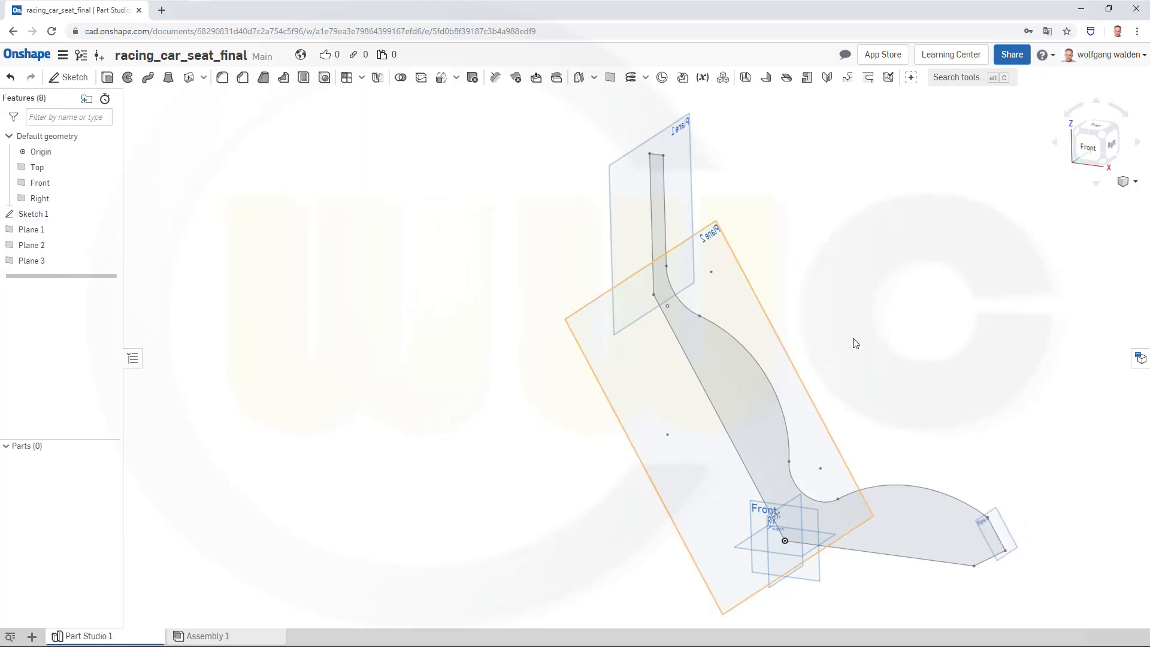
# Start a new sketch on Plane 1 at the headrest
pyautogui.scroll(2, 856, 344)
pyautogui.scroll(-3, 862, 360)
pyautogui.moveTo(868, 375)
pyautogui.mouseDown(button='right')
pyautogui.moveTo(788, 390)
pyautogui.moveTo(796, 308)
pyautogui.moveTo(850, 270)
pyautogui.mouseUp(button='right')
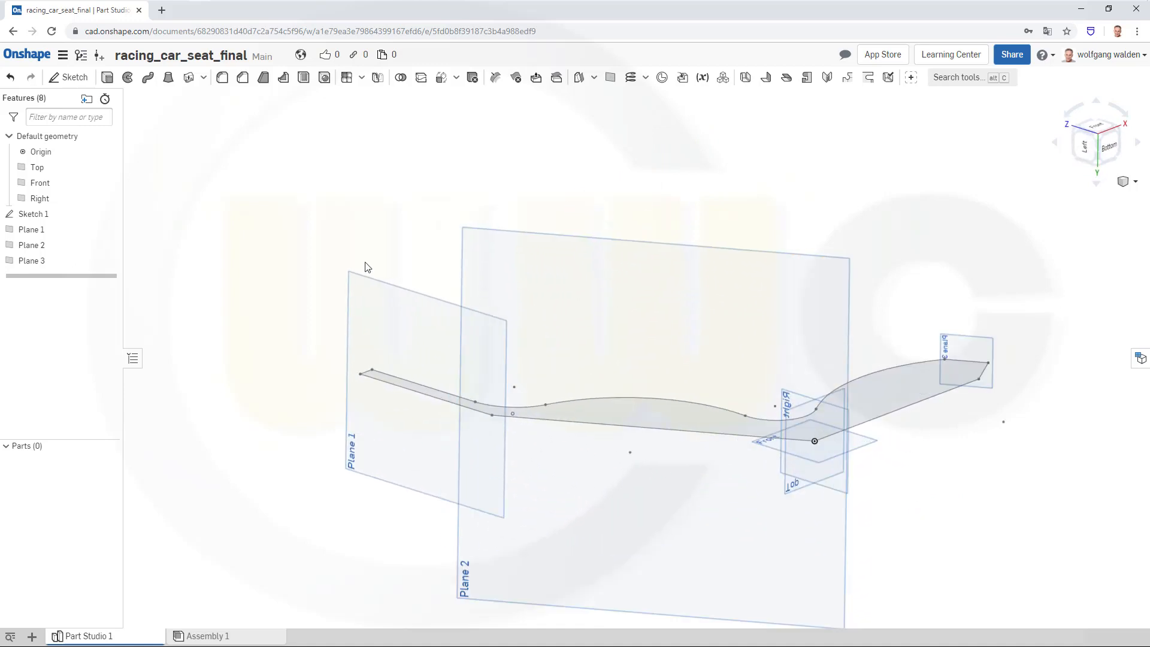
pyautogui.moveTo(354, 254); pyautogui.dragTo(381, 244, button='middle')
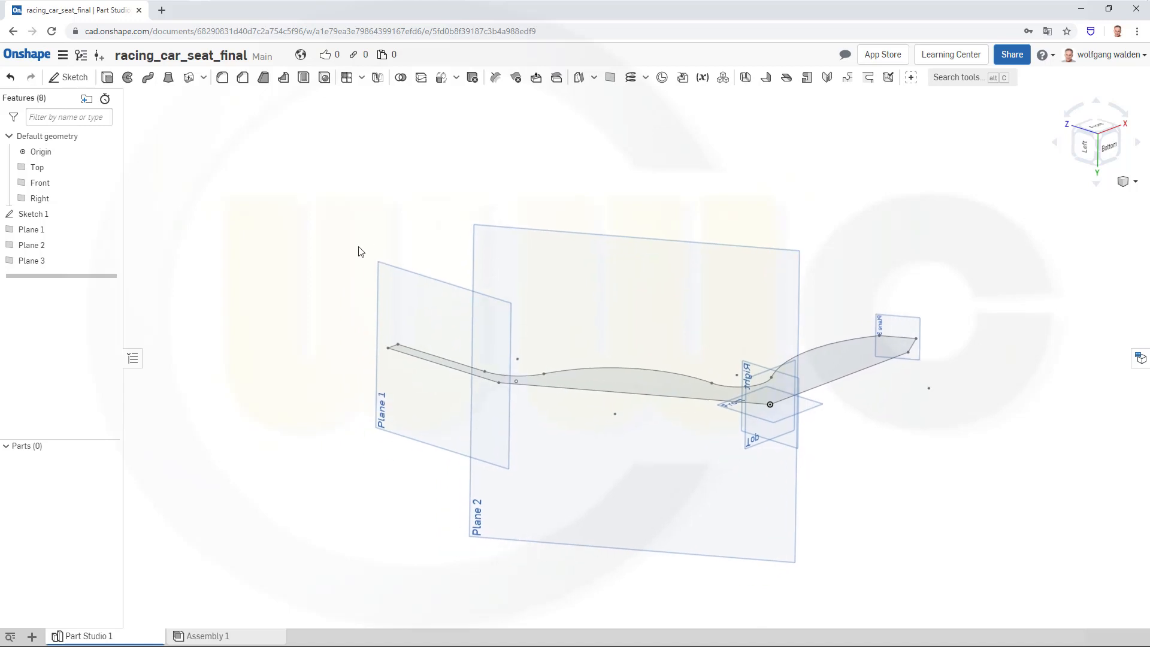
pyautogui.moveTo(320, 260)
pyautogui.mouseDown(button='right')
pyautogui.moveTo(324, 270)
pyautogui.moveTo(321, 249)
pyautogui.moveTo(367, 262)
pyautogui.moveTo(353, 272)
pyautogui.moveTo(362, 253)
pyautogui.mouseUp(button='right')
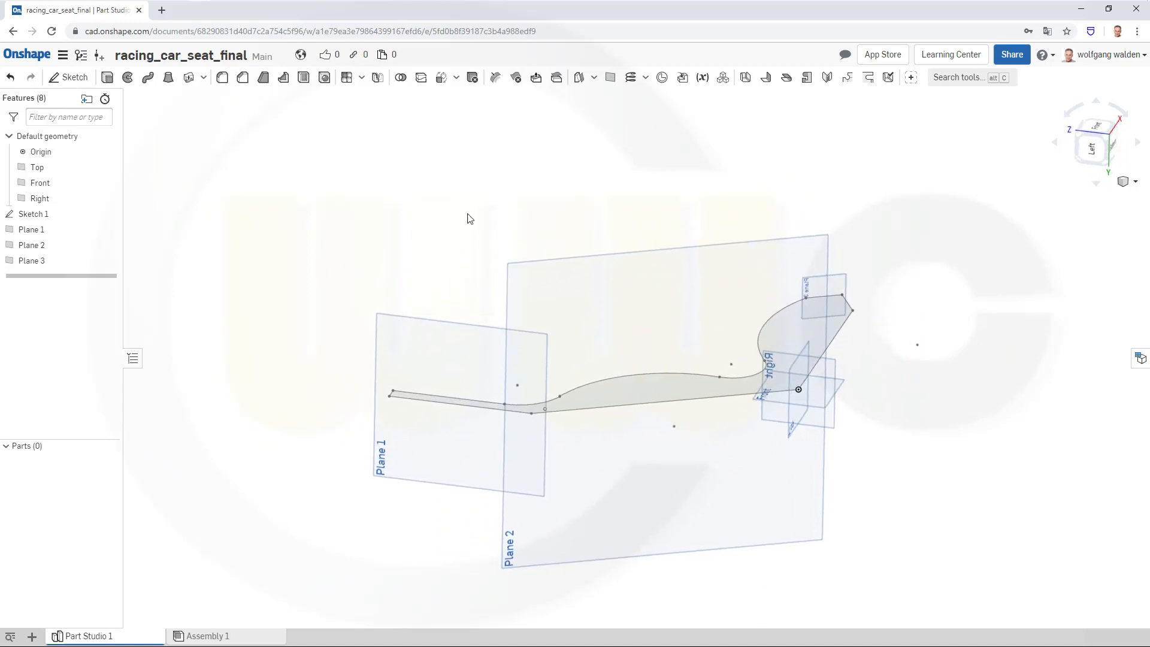
pyautogui.click(67, 78)
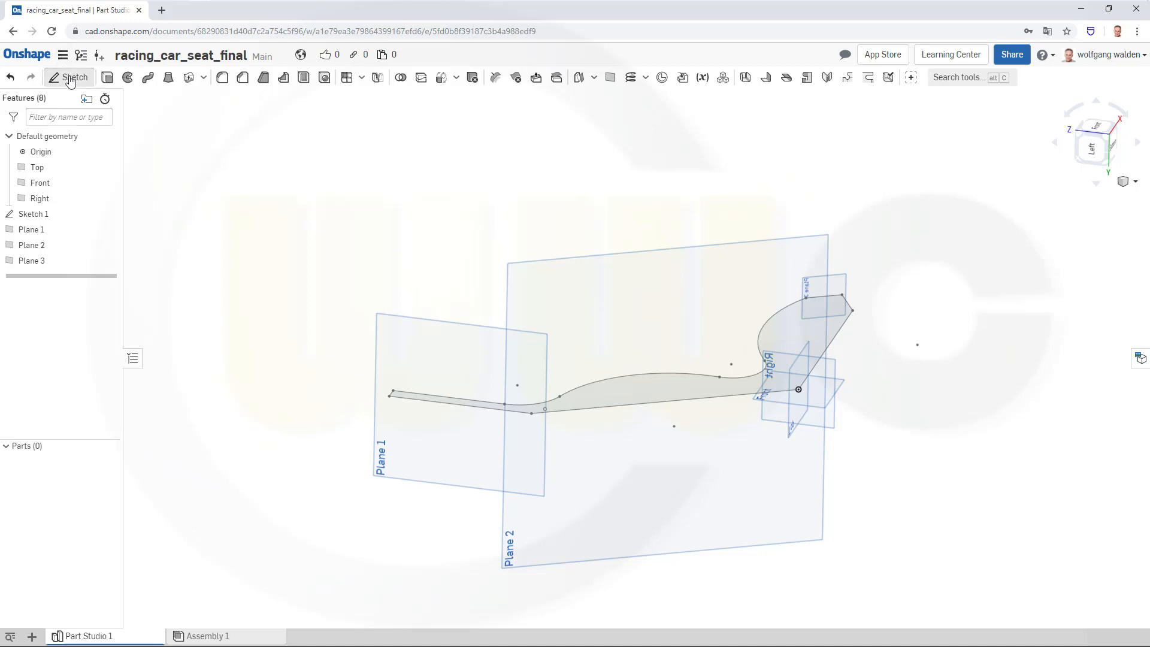
pyautogui.click(429, 326)
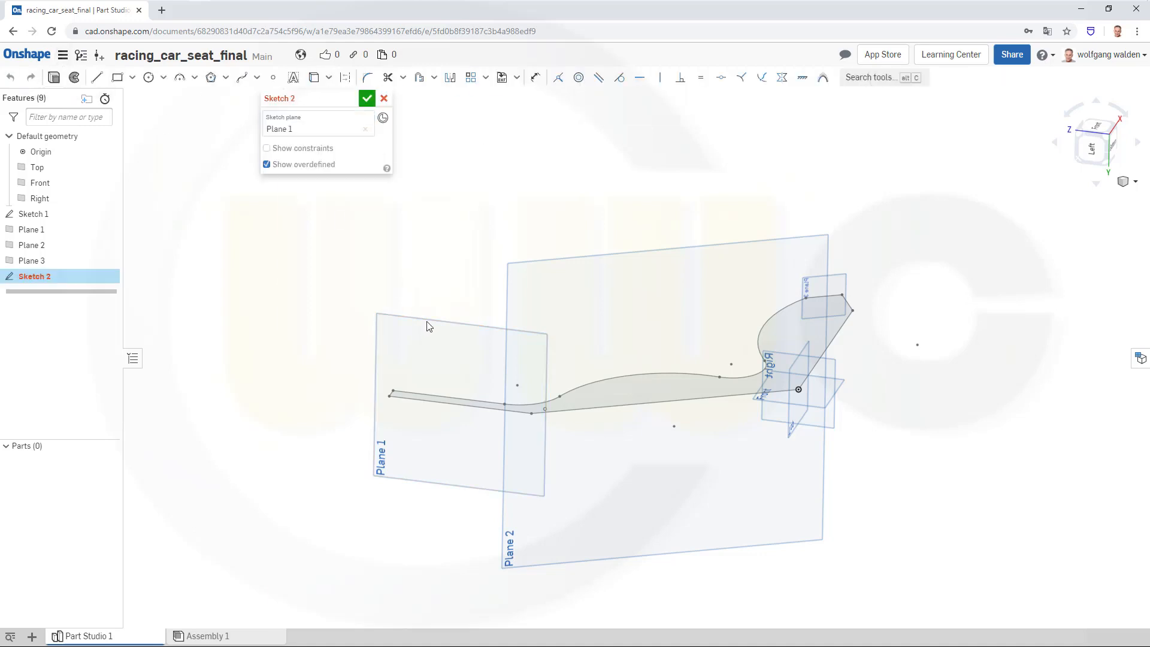
# Project the two end points of the headrest's rear line into the Plane 1 sketch
pyautogui.click(96, 78)
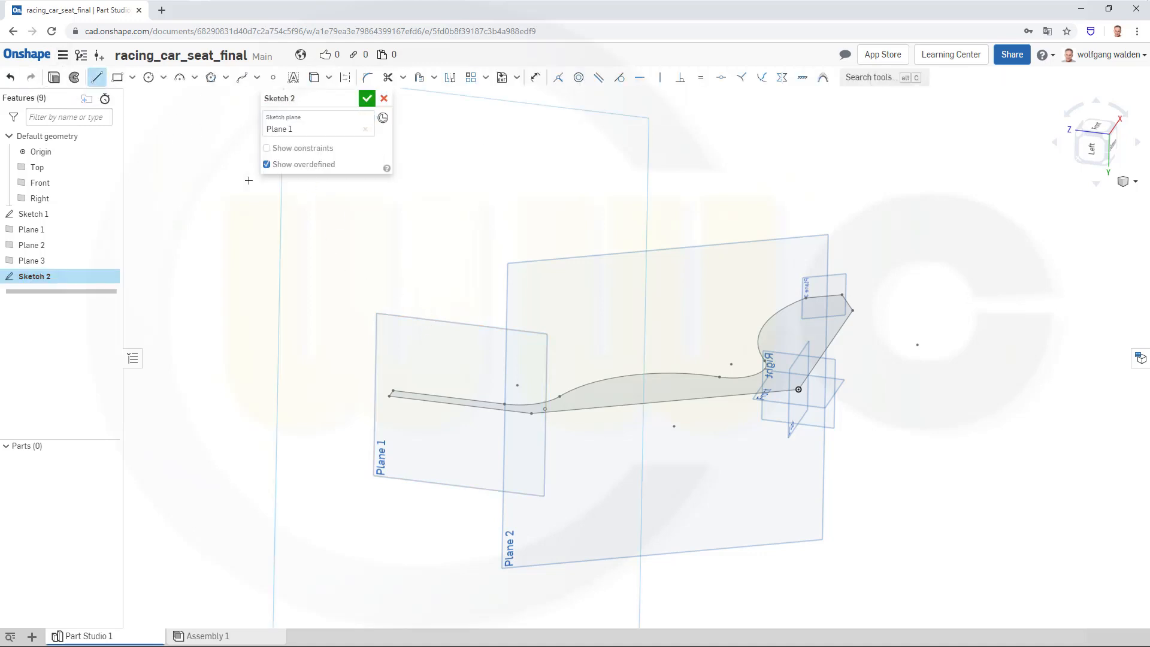
pyautogui.scroll(-5, 381, 405)
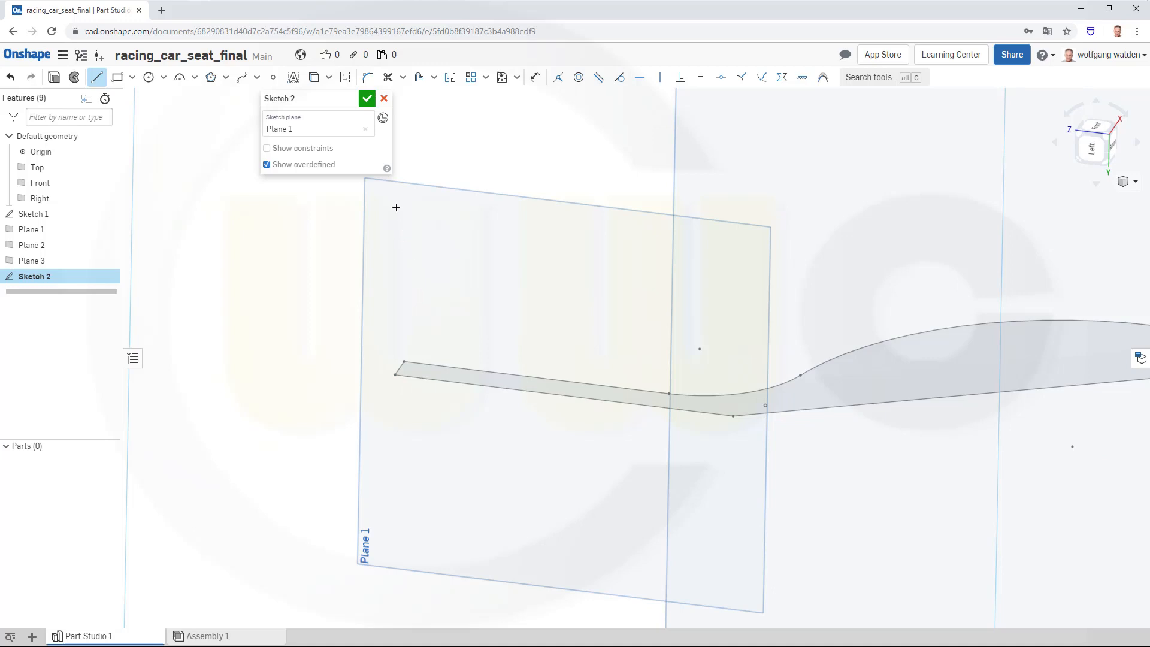
pyautogui.press('Escape')
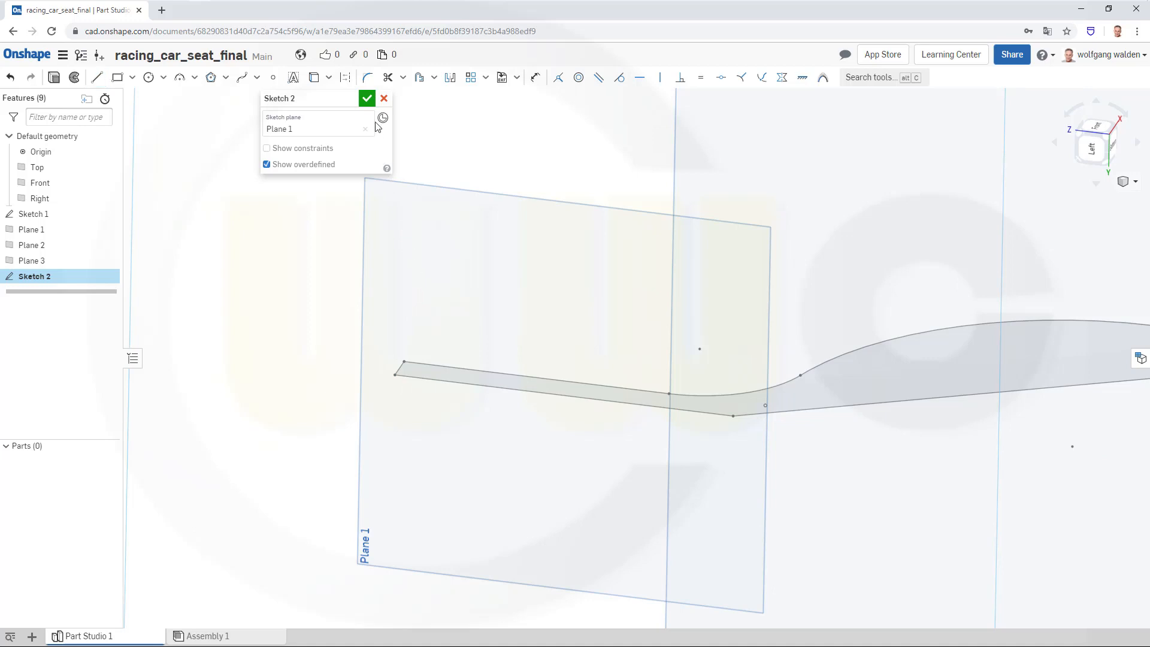
pyautogui.click(313, 78)
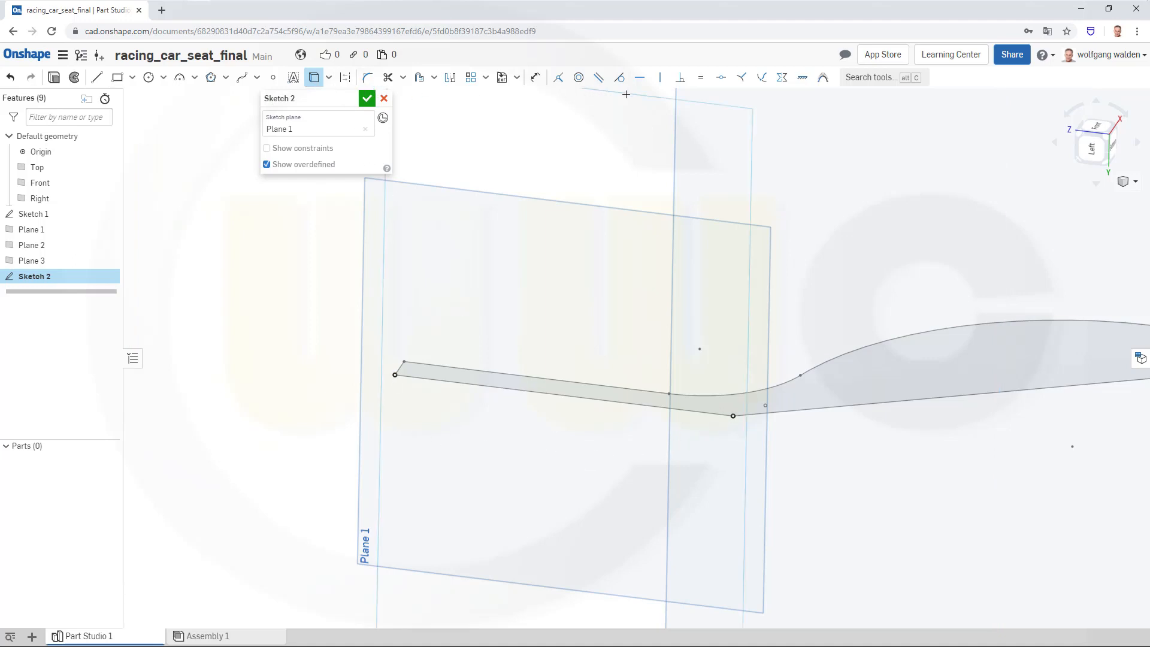
# Draw a 100 mm line from the headrest's upper rear corner, perpendicular to the side profile
pyautogui.click(96, 77)
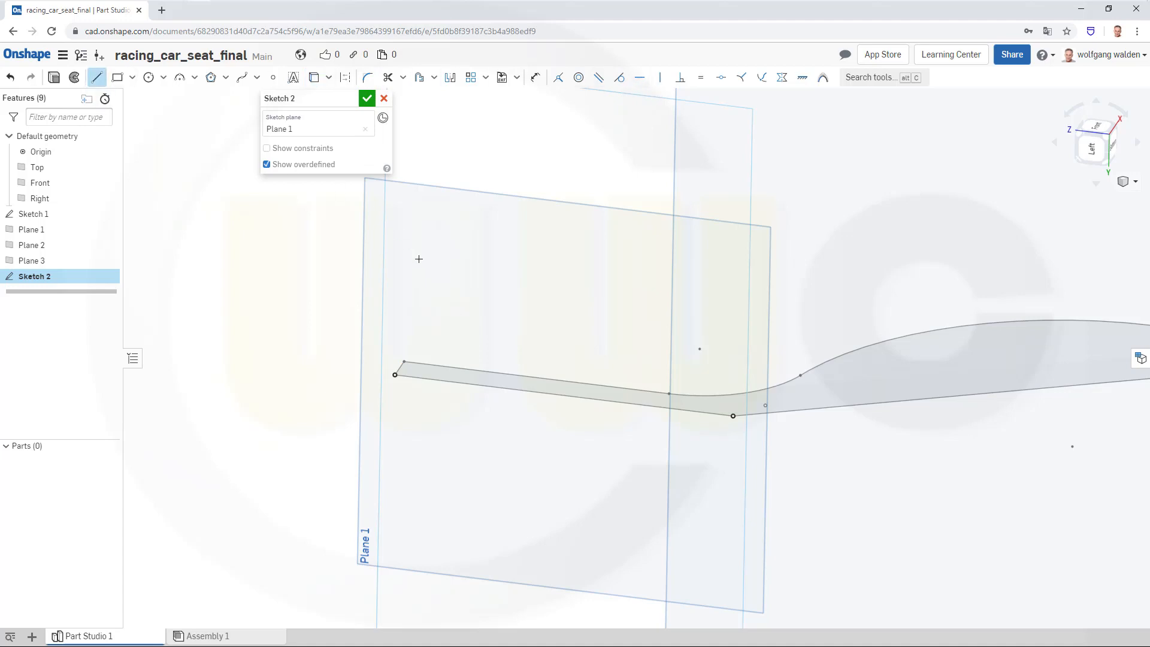
pyautogui.click(395, 376)
pyautogui.click(398, 289)
pyautogui.write('100')
pyautogui.press('Return')
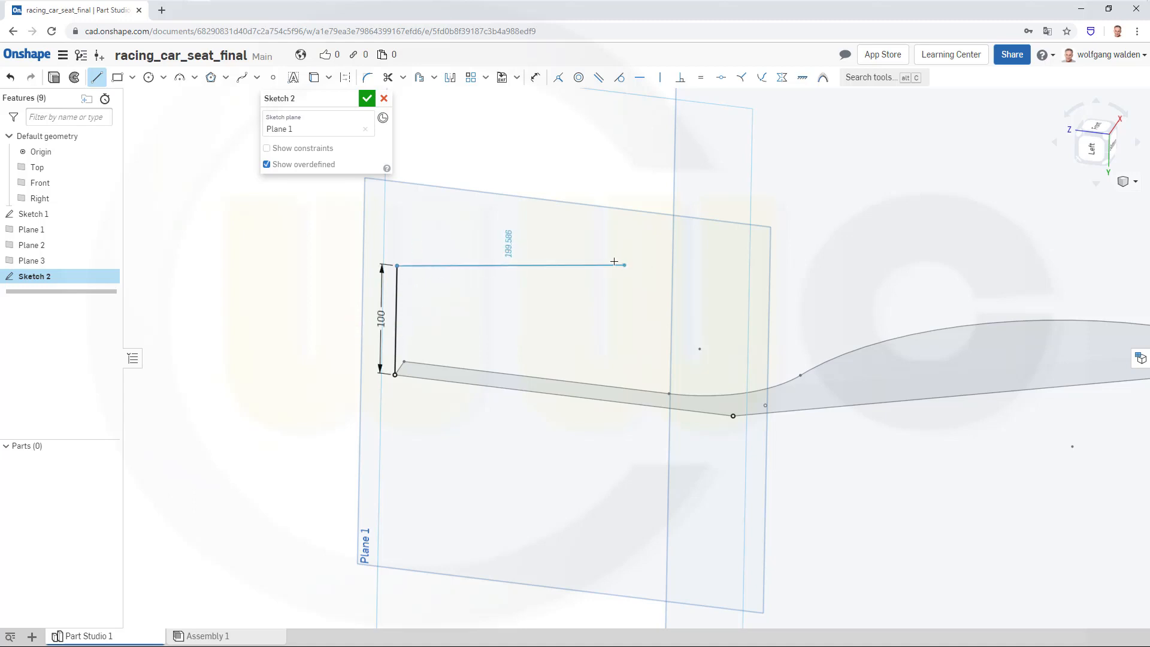
pyautogui.click(96, 78)
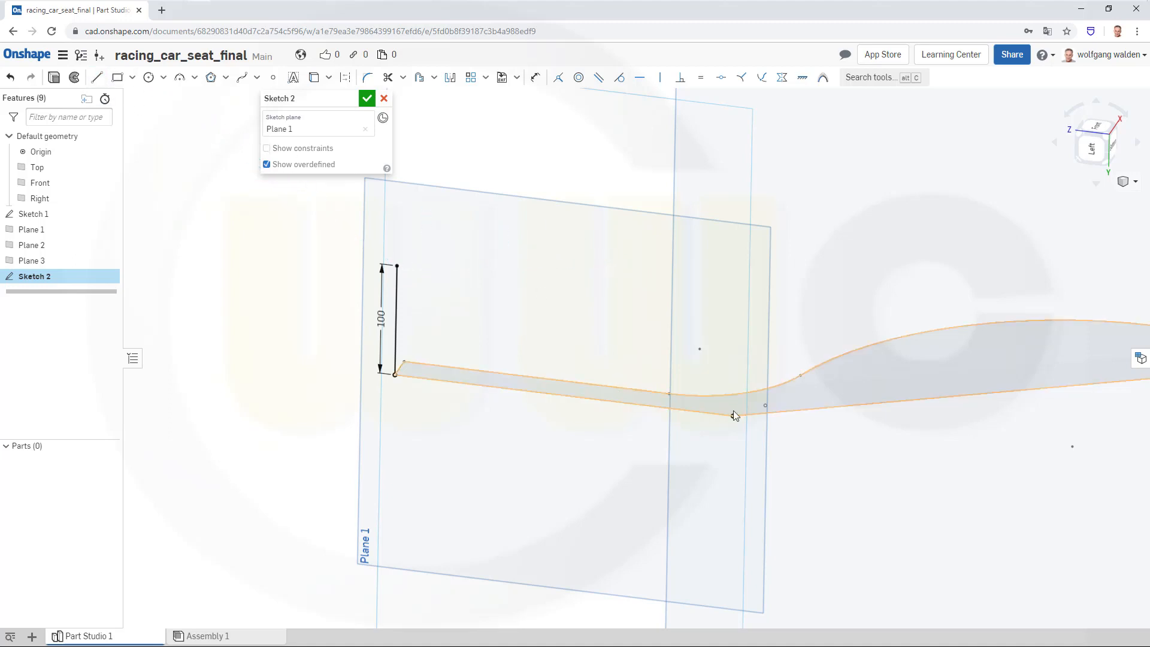
# Draw a 180 mm line from the headrest's lower rear corner, parallel to the 100 mm line
pyautogui.click(97, 77)
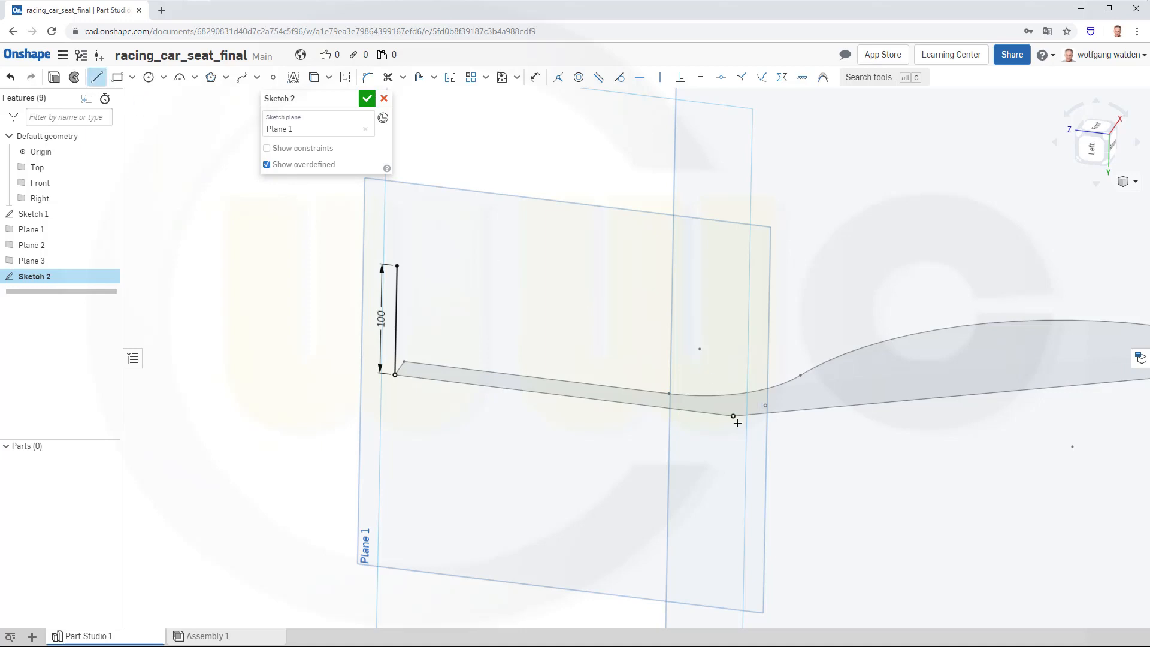
pyautogui.click(732, 416)
pyautogui.click(735, 277)
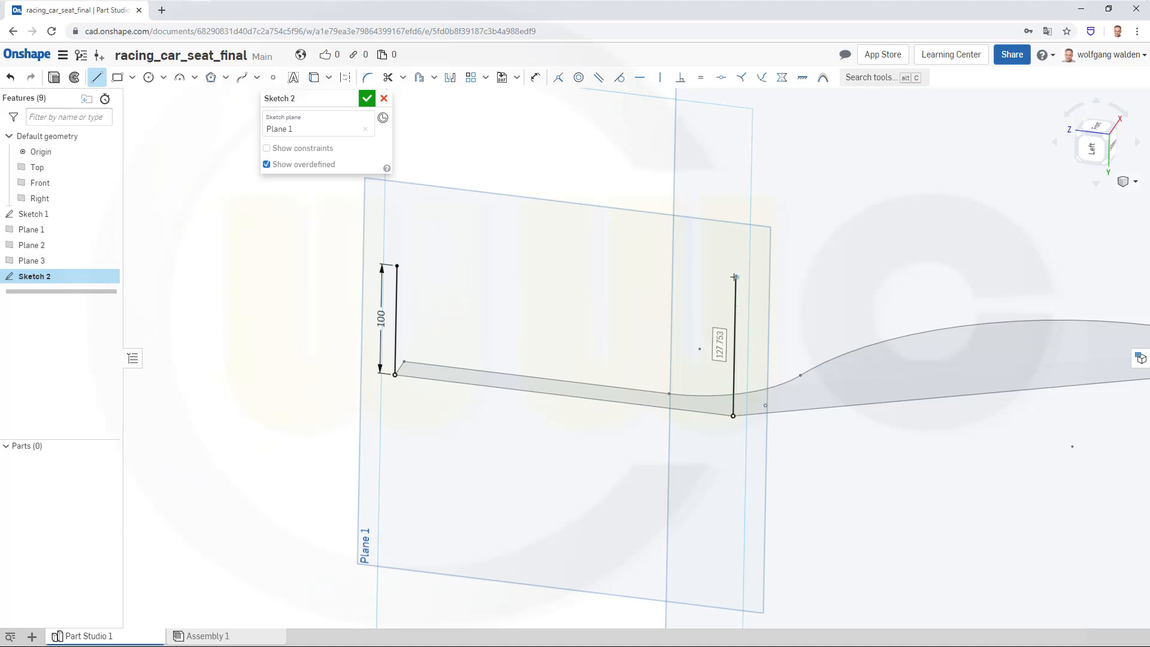
pyautogui.write('1')
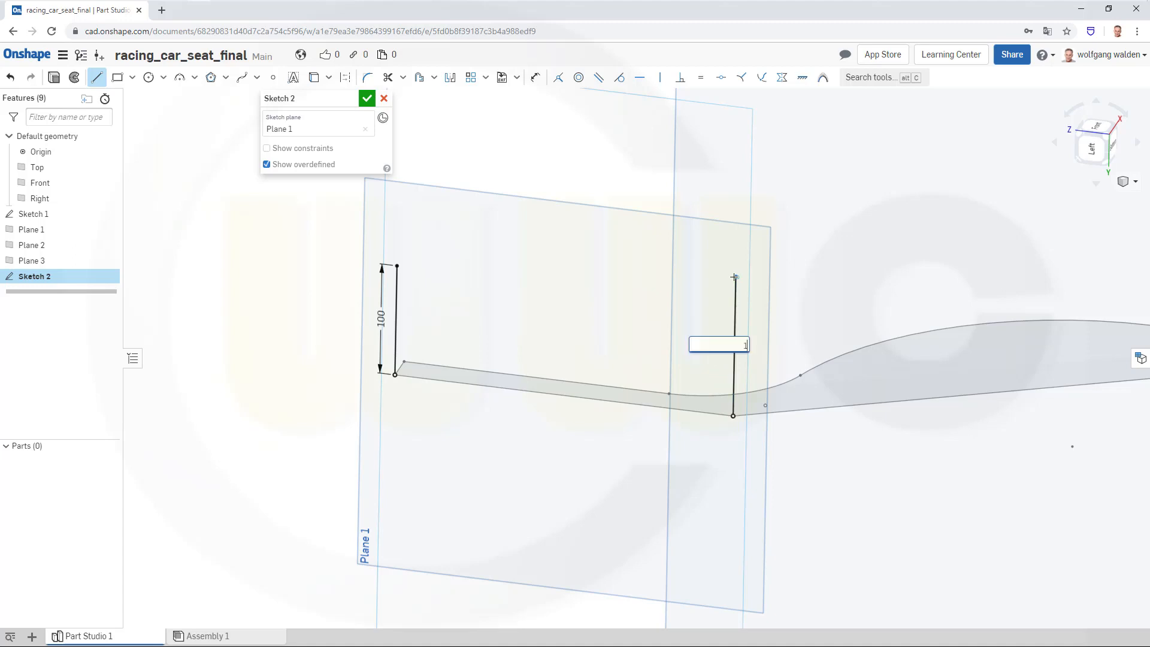
pyautogui.write('80')
pyautogui.press('Return')
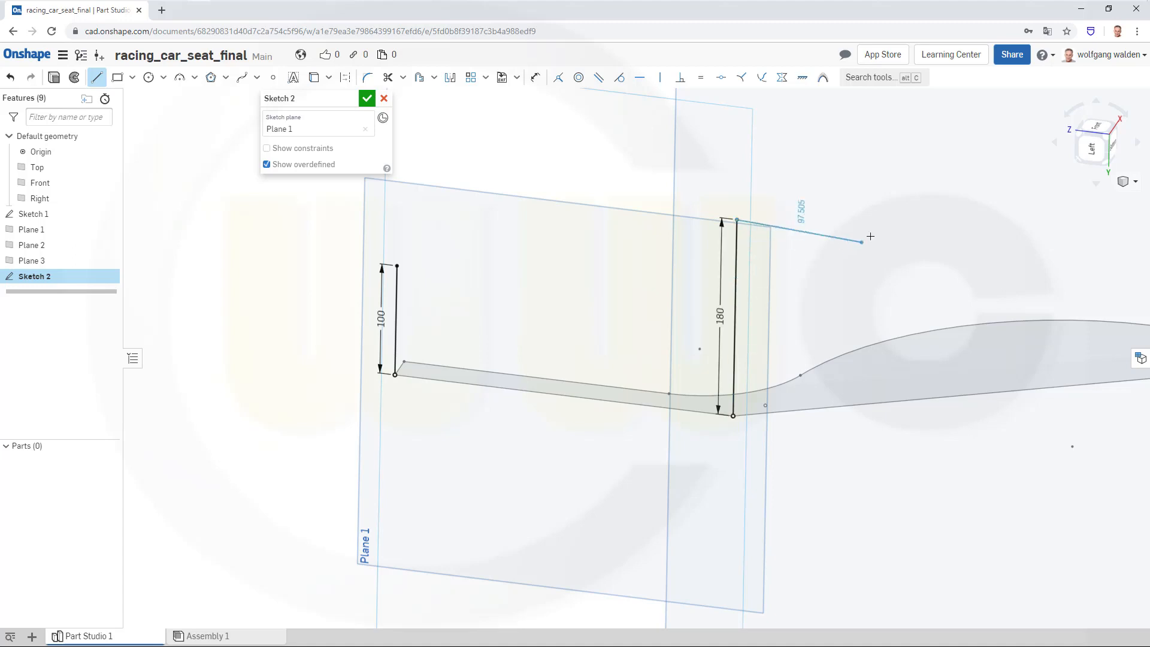
pyautogui.press('Escape')
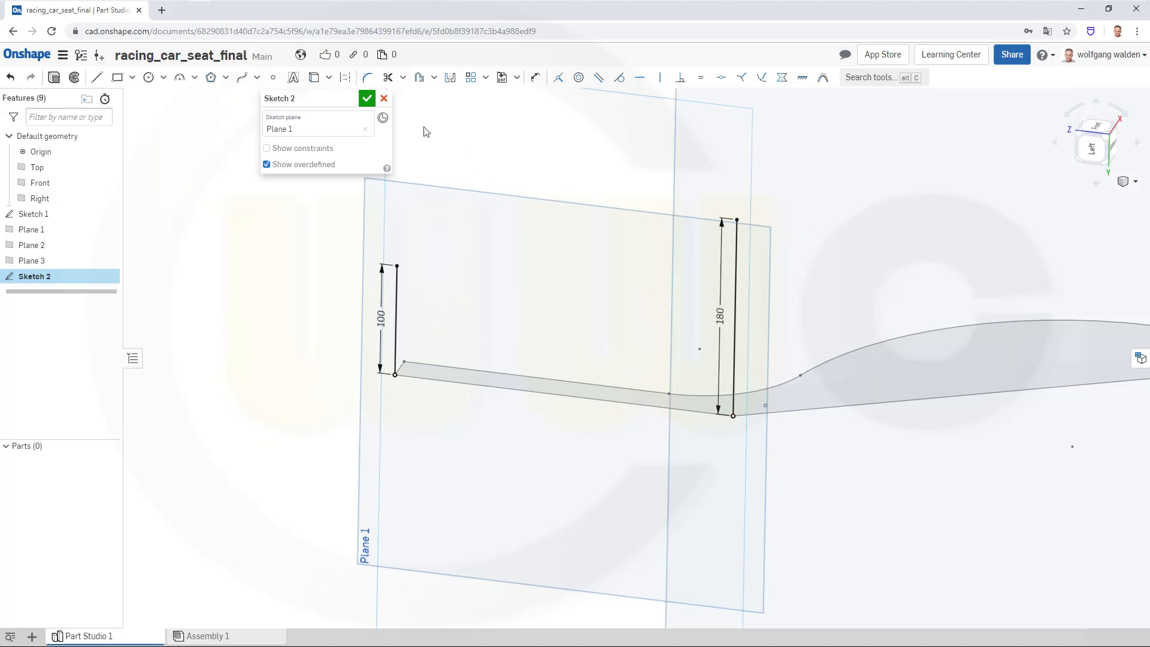
# Connect the free ends of the 100 mm and 180 mm lines with an outward-bulging 800 mm radius arc and finish the sketch
pyautogui.click(179, 77)
pyautogui.click(397, 265)
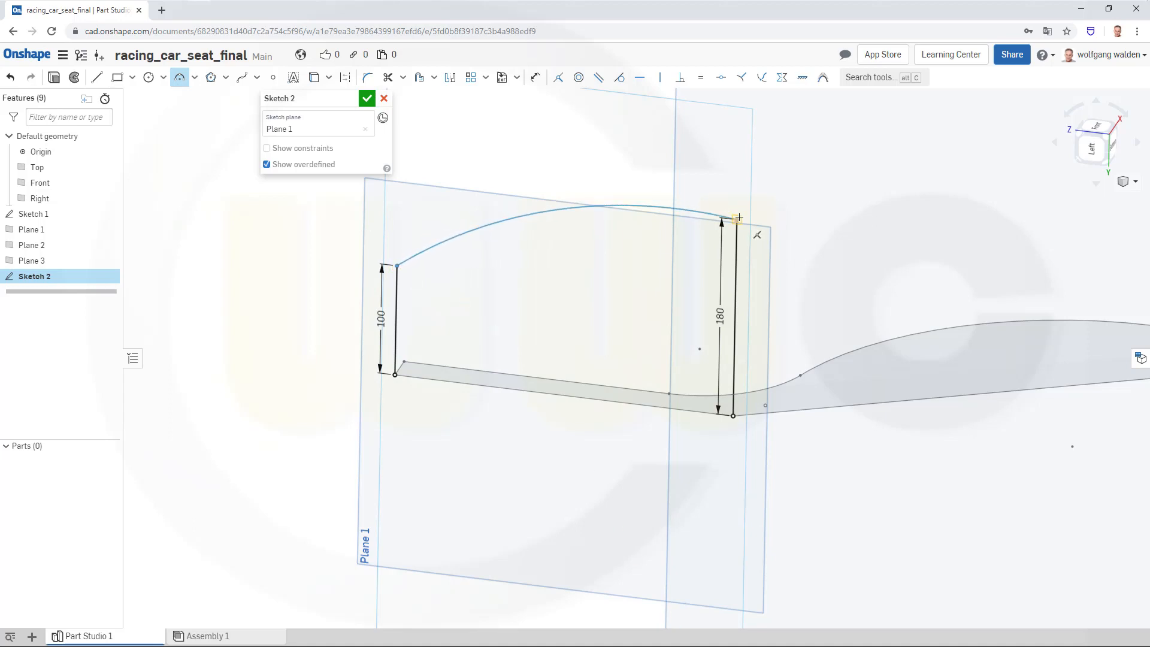
pyautogui.click(737, 219)
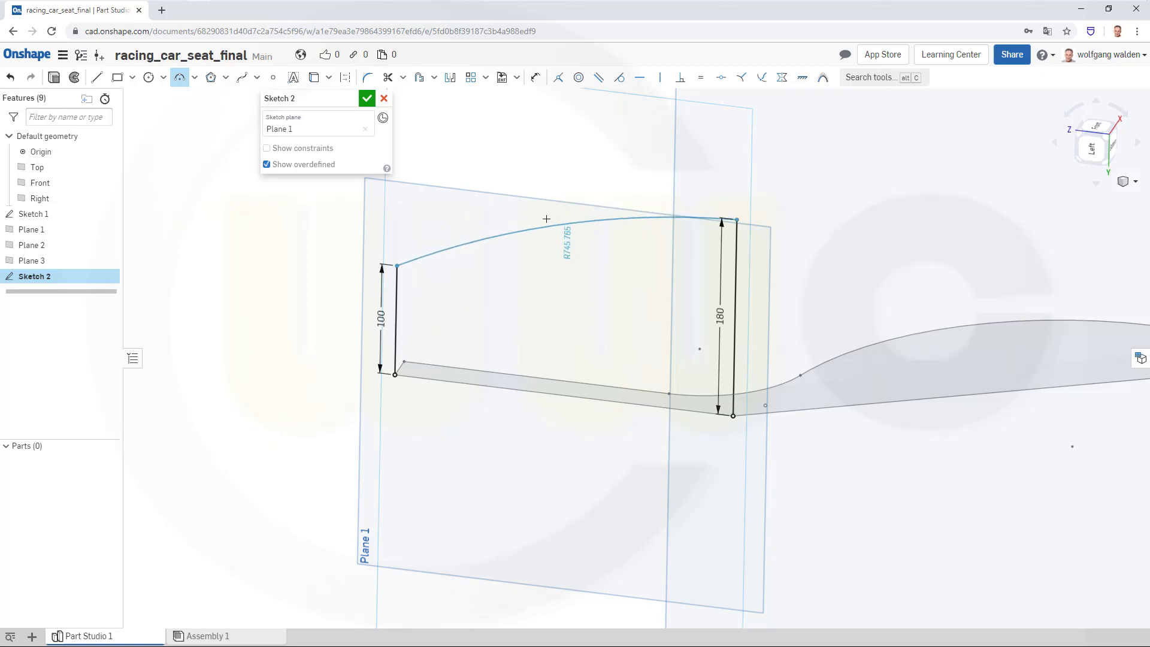
pyautogui.click(543, 219)
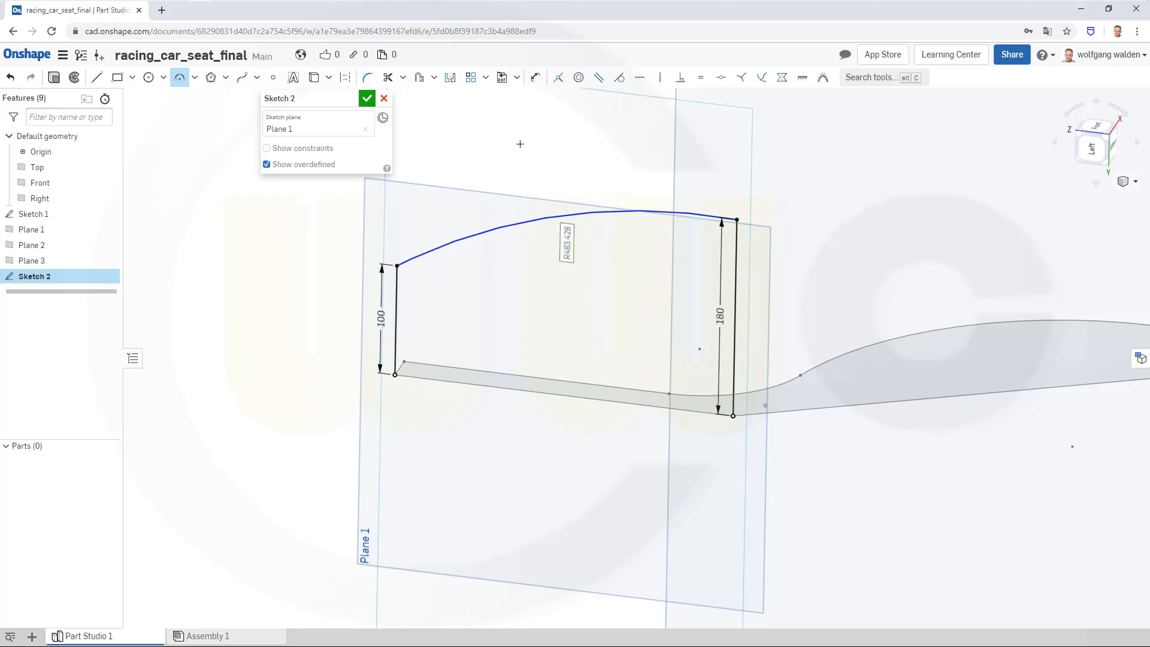
pyautogui.write('800')
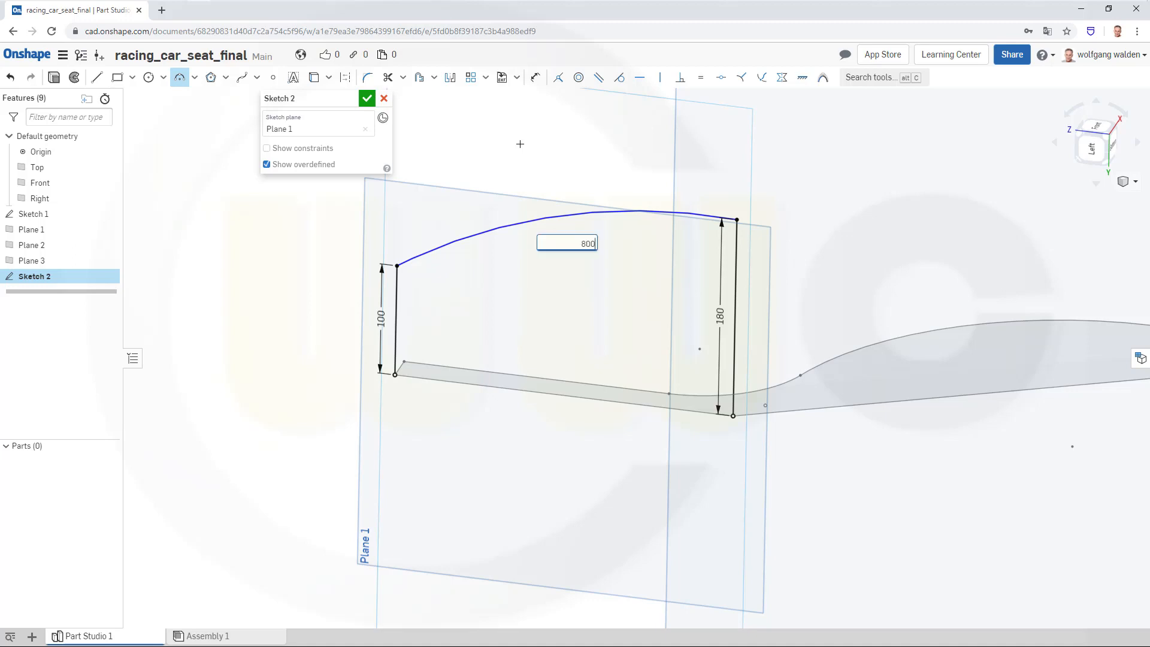
pyautogui.press('Return')
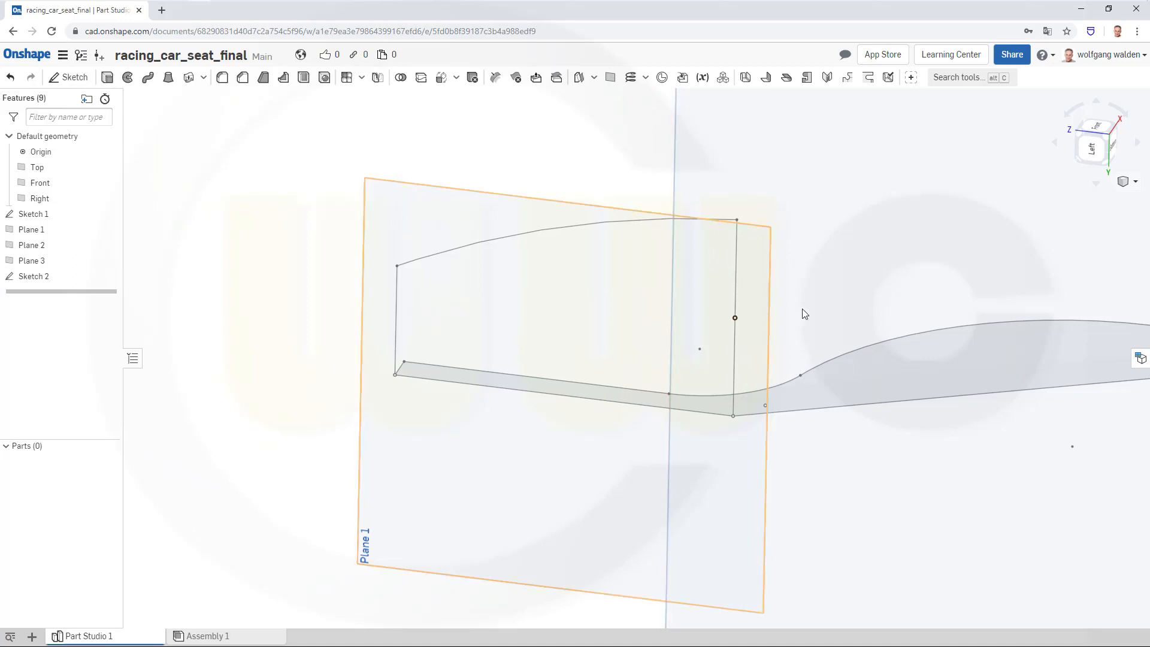
# Start a new sketch on Plane 2 at the backrest and project both end points of the headrest's 180 mm line into it
pyautogui.moveTo(753, 303); pyautogui.dragTo(617, 300, button='middle')
pyautogui.moveTo(617, 300)
pyautogui.mouseDown(button='right')
pyautogui.moveTo(595, 290)
pyautogui.moveTo(611, 300)
pyautogui.mouseUp(button='right')
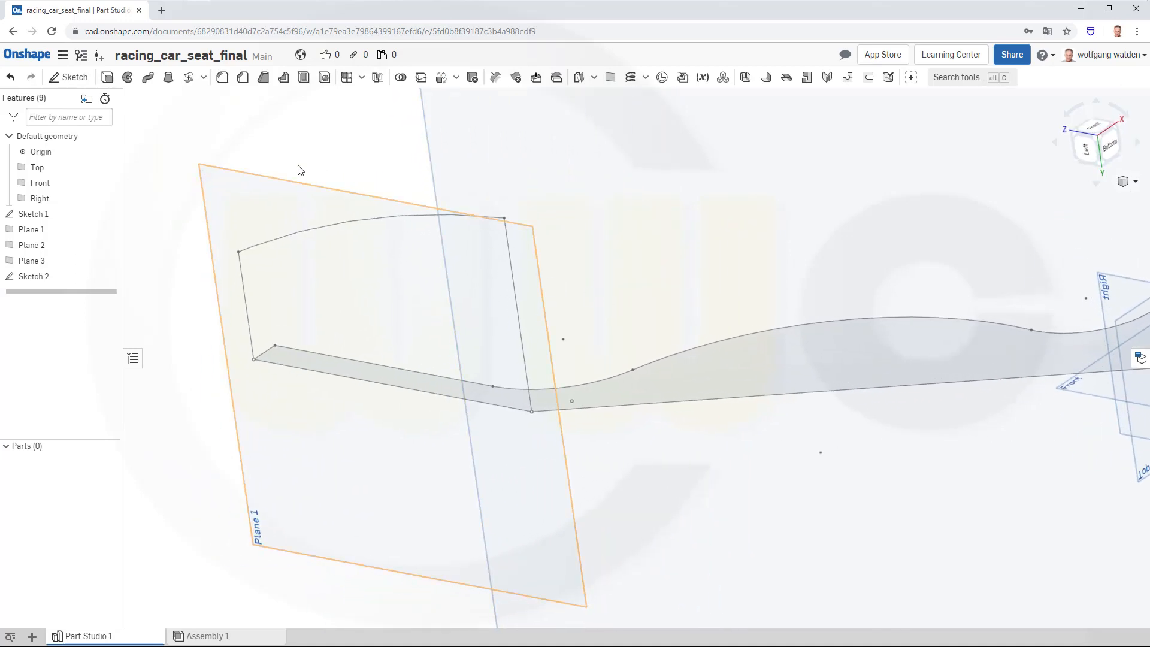
pyautogui.click(71, 77)
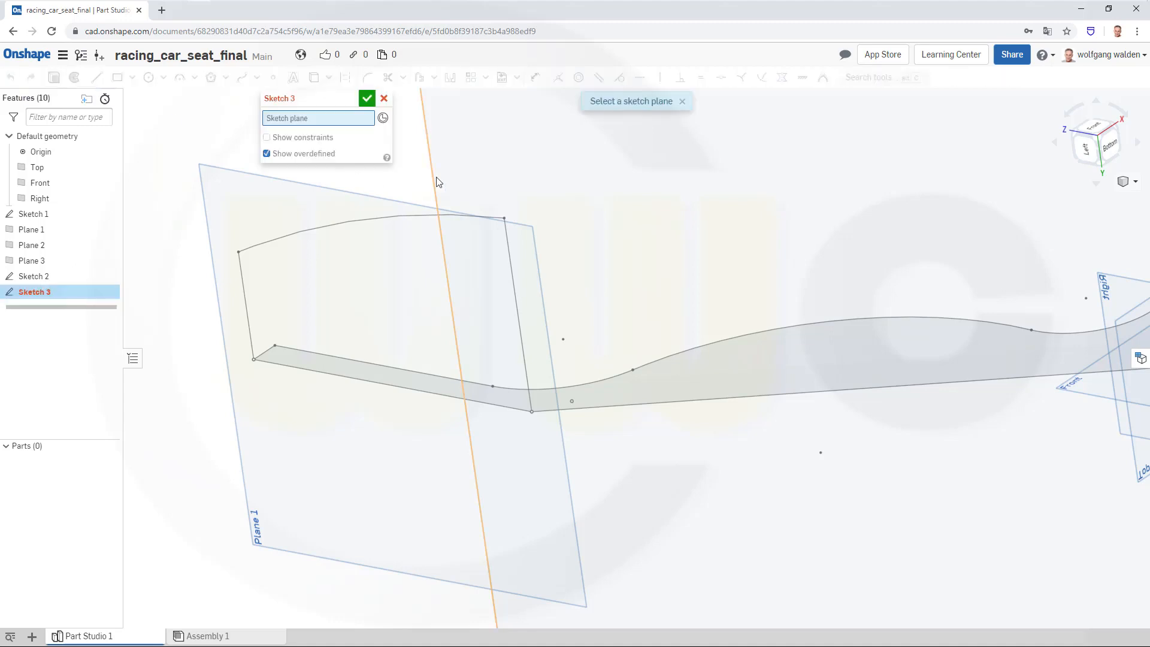
pyautogui.click(598, 238)
pyautogui.scroll(-5, 785, 287)
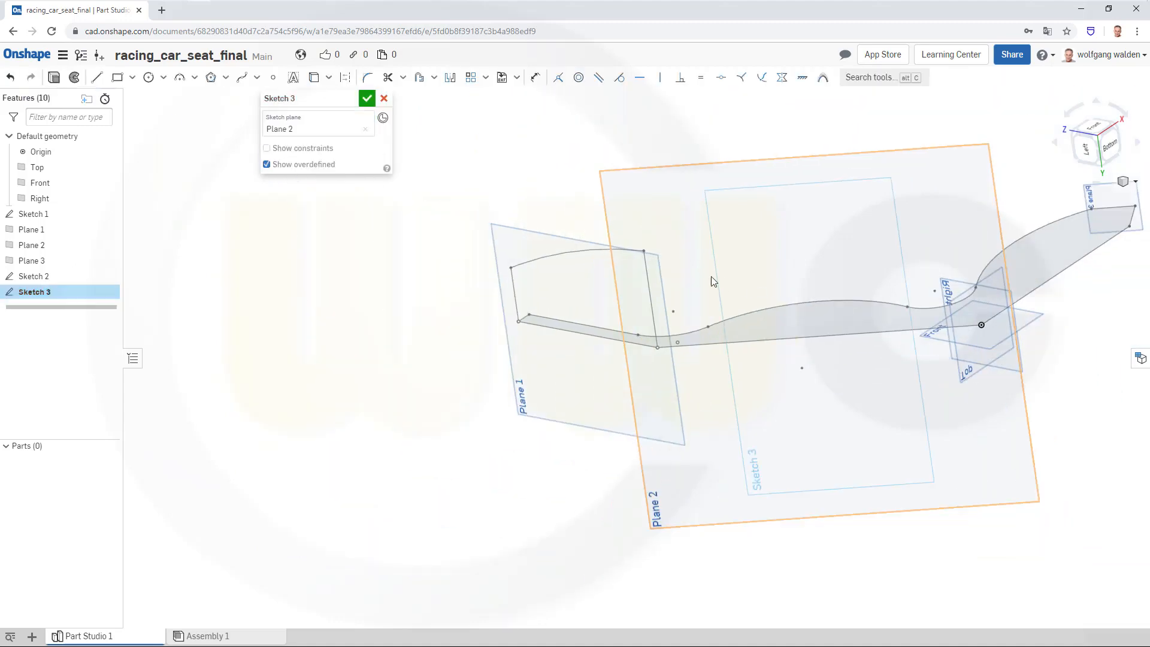
pyautogui.click(314, 77)
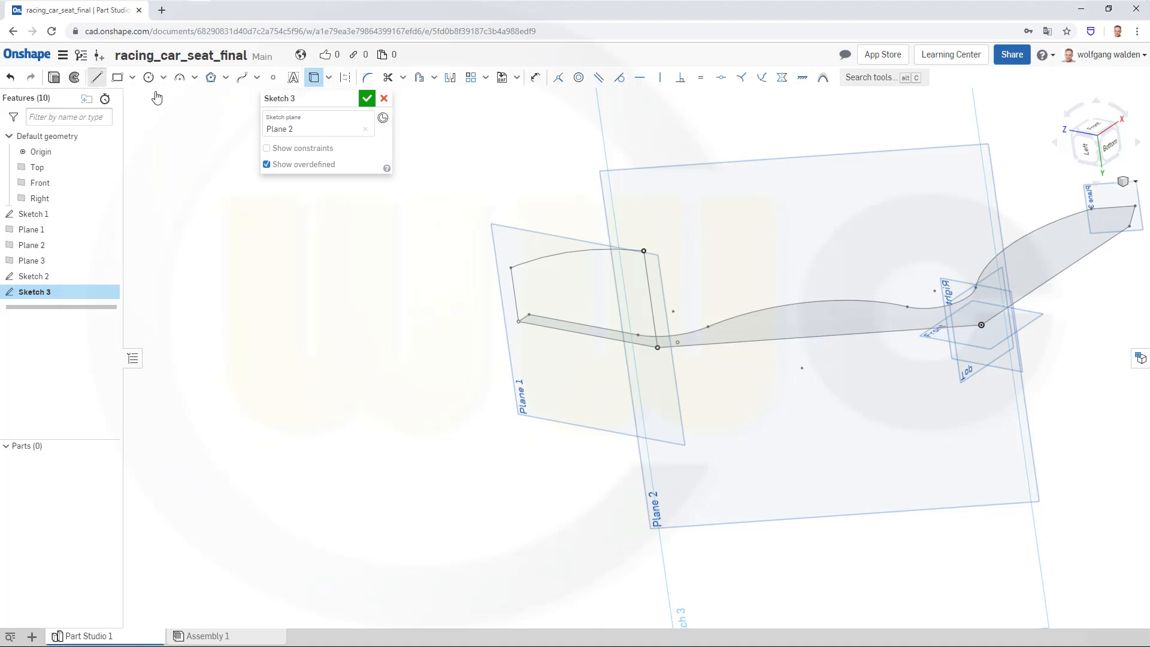
# Draw a 122 mm line from the origin at the backrest's lower end, perpendicular to the side profile
pyautogui.click(97, 76)
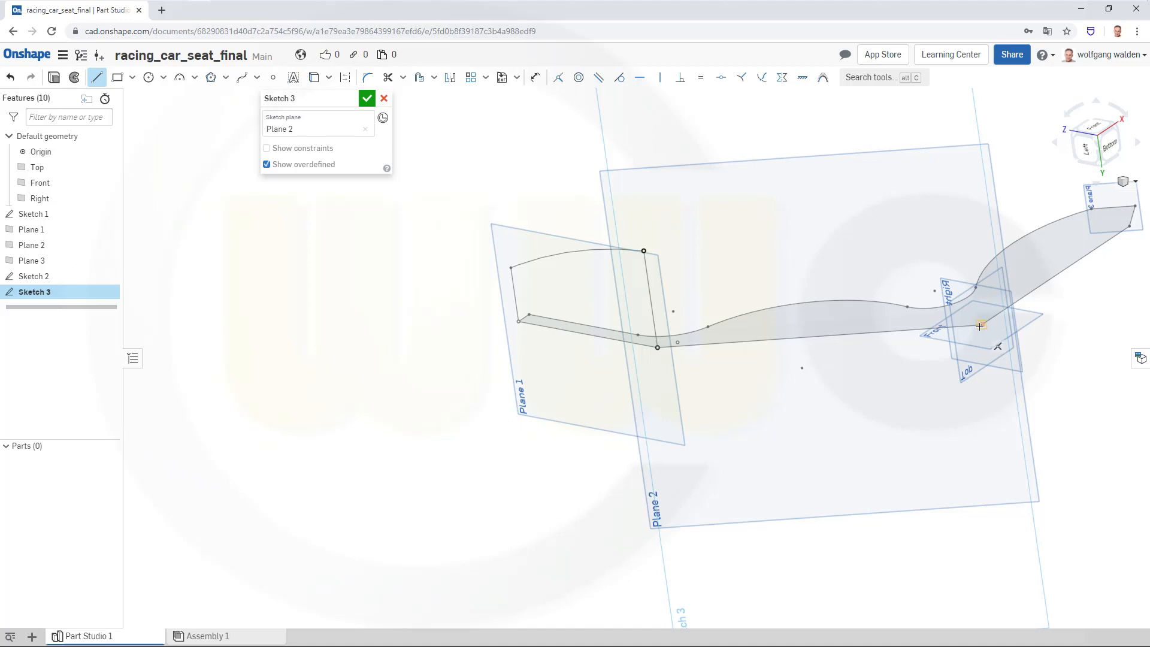
pyautogui.click(981, 324)
pyautogui.click(967, 224)
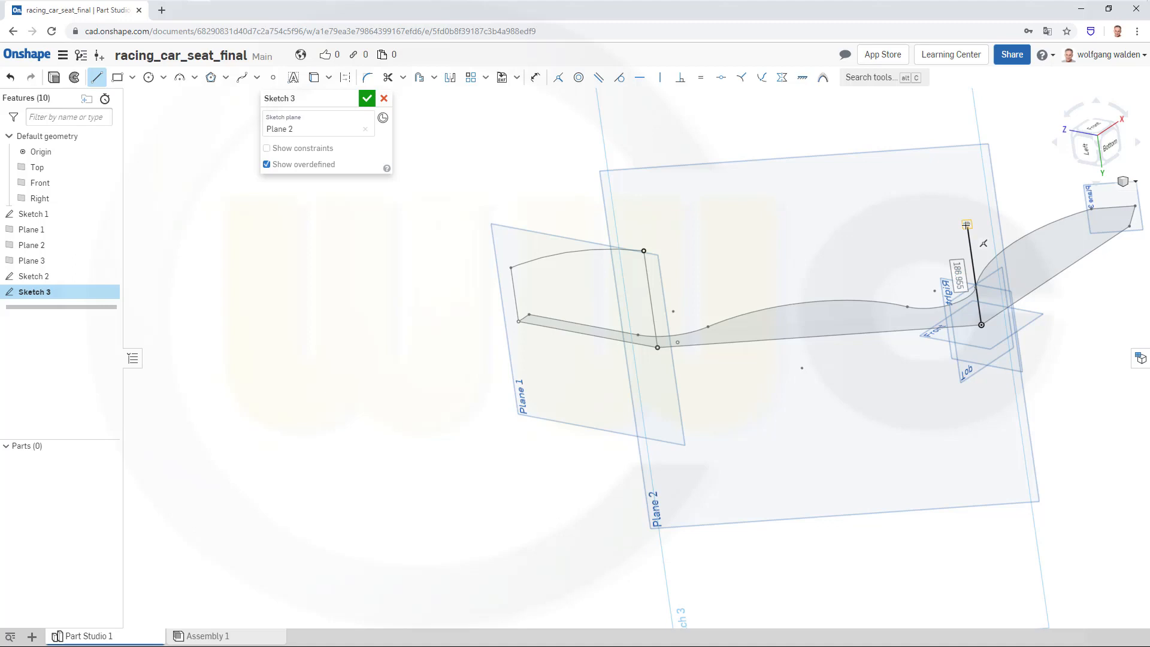
pyautogui.write('122')
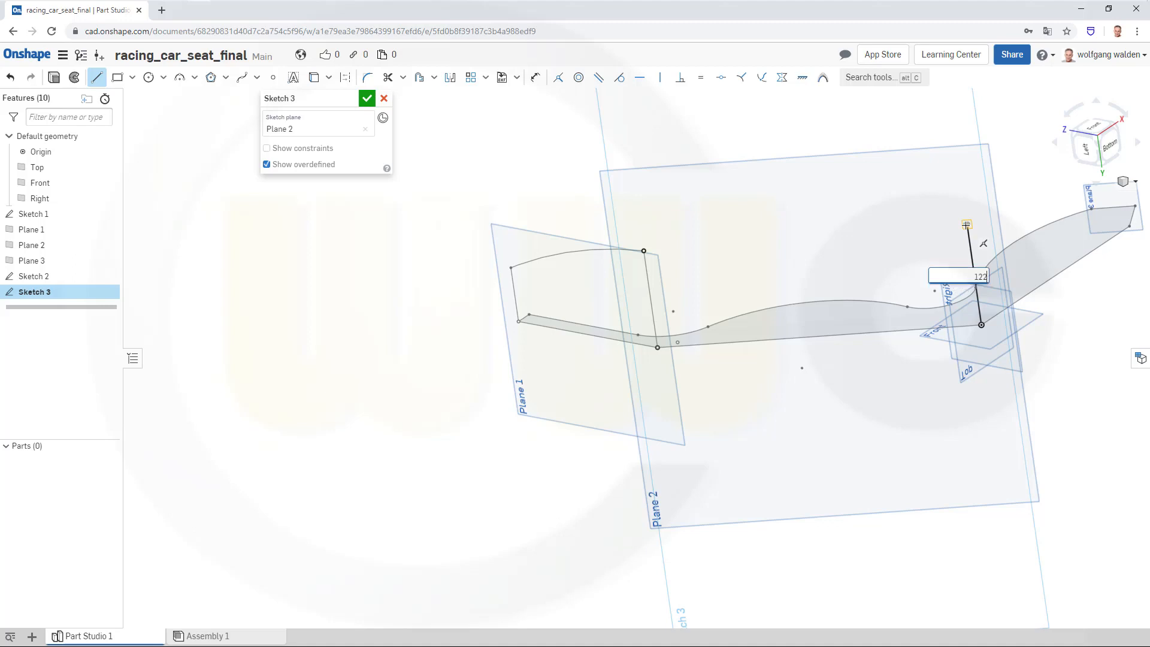
pyautogui.press('Return')
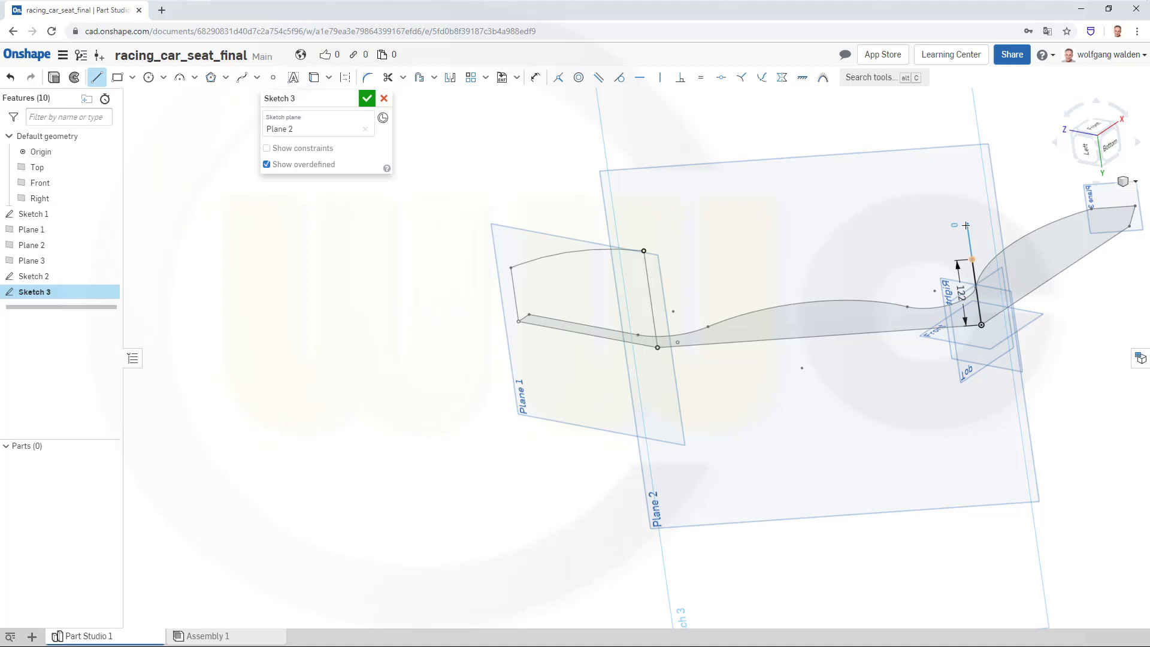
pyautogui.press('Escape')
# Connect the 180 mm line's outer end to the 122 mm line's free end with a 750 mm radius arc and finish the sketch
pyautogui.click(180, 76)
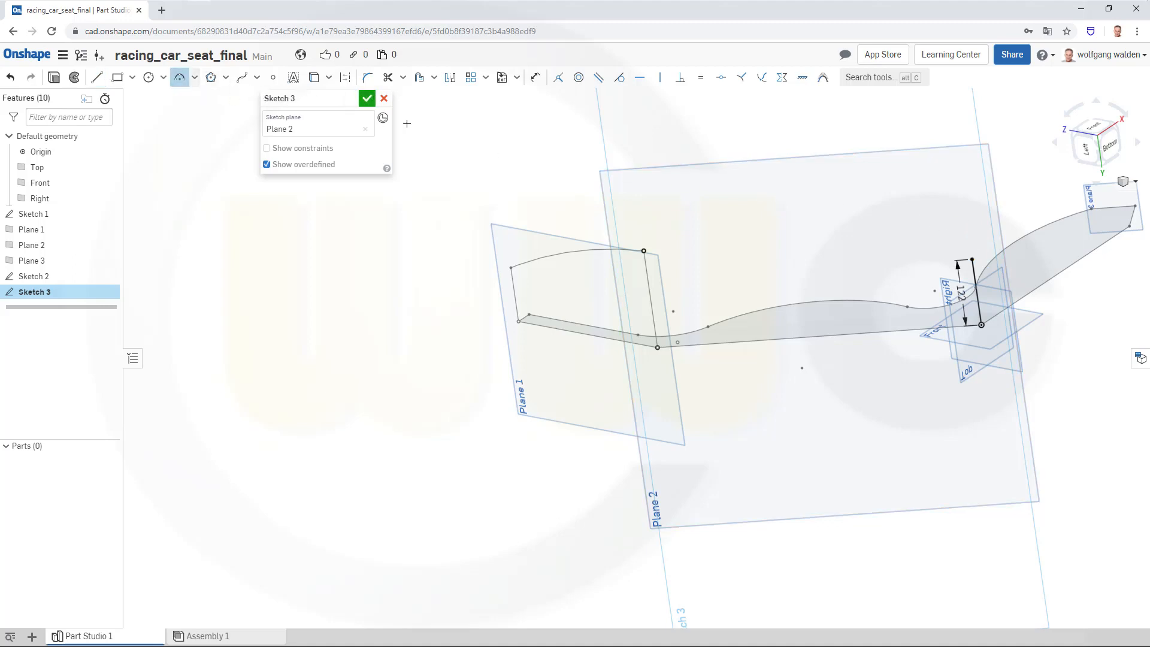
pyautogui.click(644, 250)
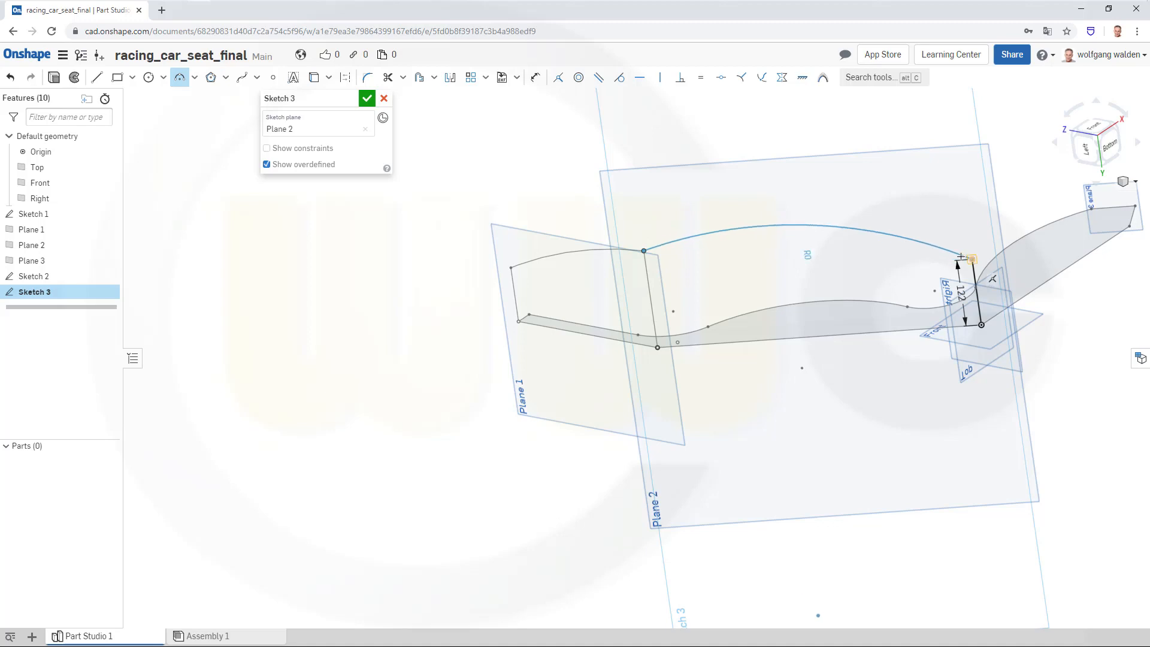
pyautogui.click(963, 258)
pyautogui.click(825, 225)
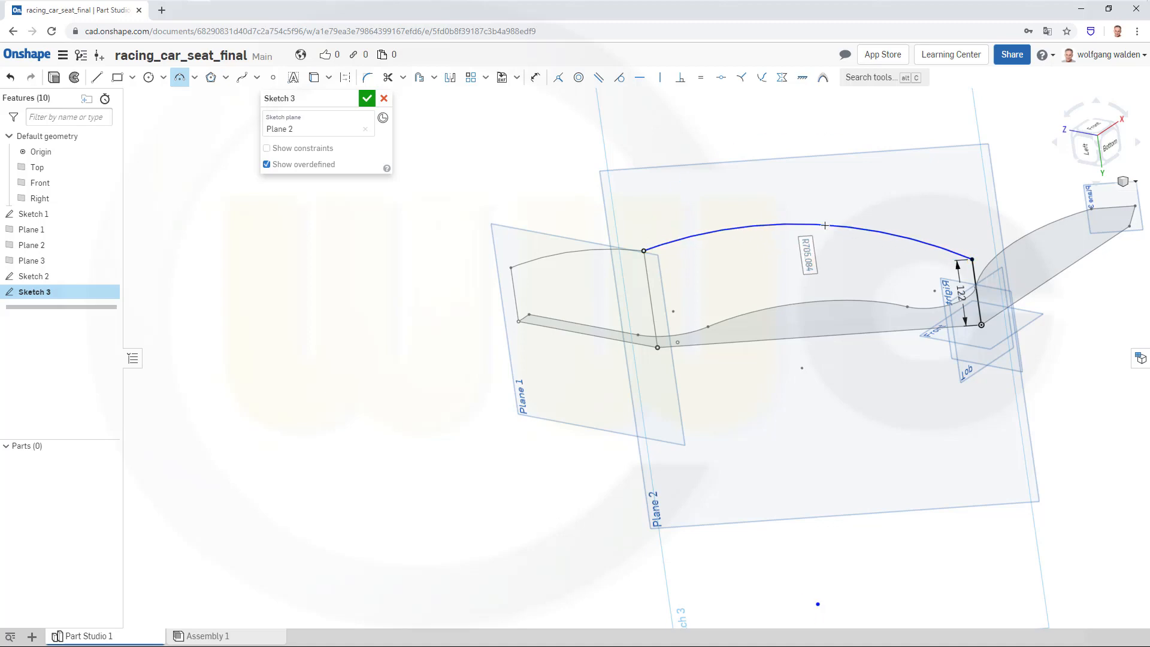
pyautogui.write('750')
pyautogui.press('Return')
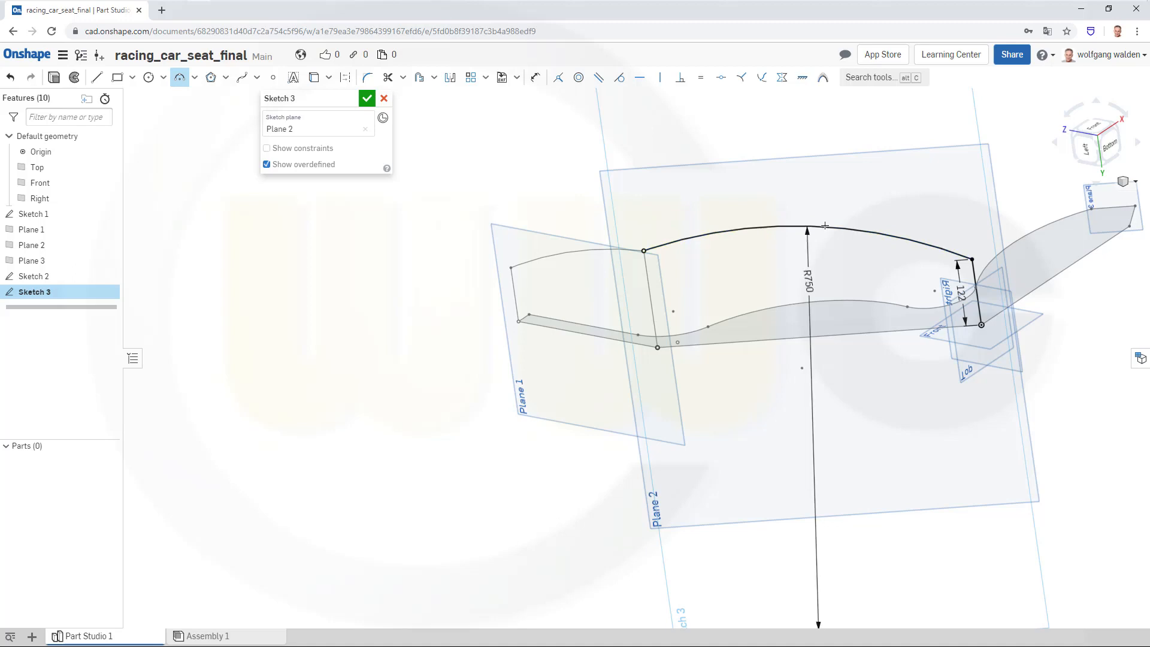
pyautogui.click(367, 98)
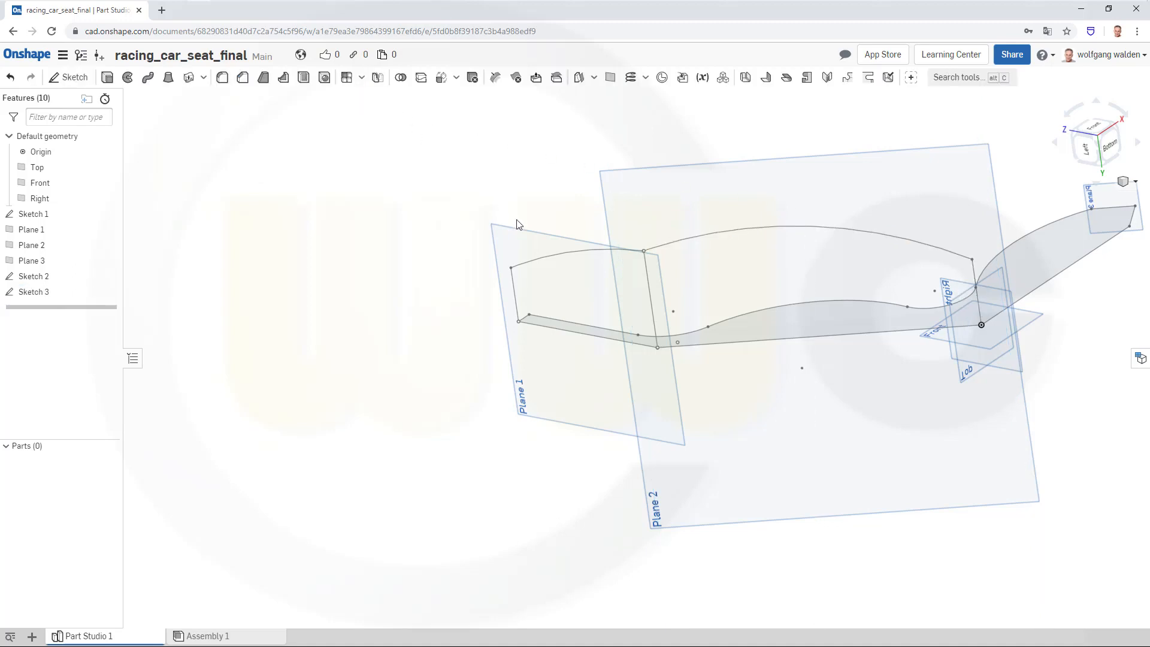
# Start a new sketch on the Top plane and project the 122 mm line's outer end and the seat's lower front corner into it
pyautogui.moveTo(700, 344)
pyautogui.mouseDown(button='right')
pyautogui.moveTo(665, 336)
pyautogui.moveTo(656, 347)
pyautogui.moveTo(661, 332)
pyautogui.moveTo(671, 344)
pyautogui.moveTo(657, 359)
pyautogui.mouseUp(button='right')
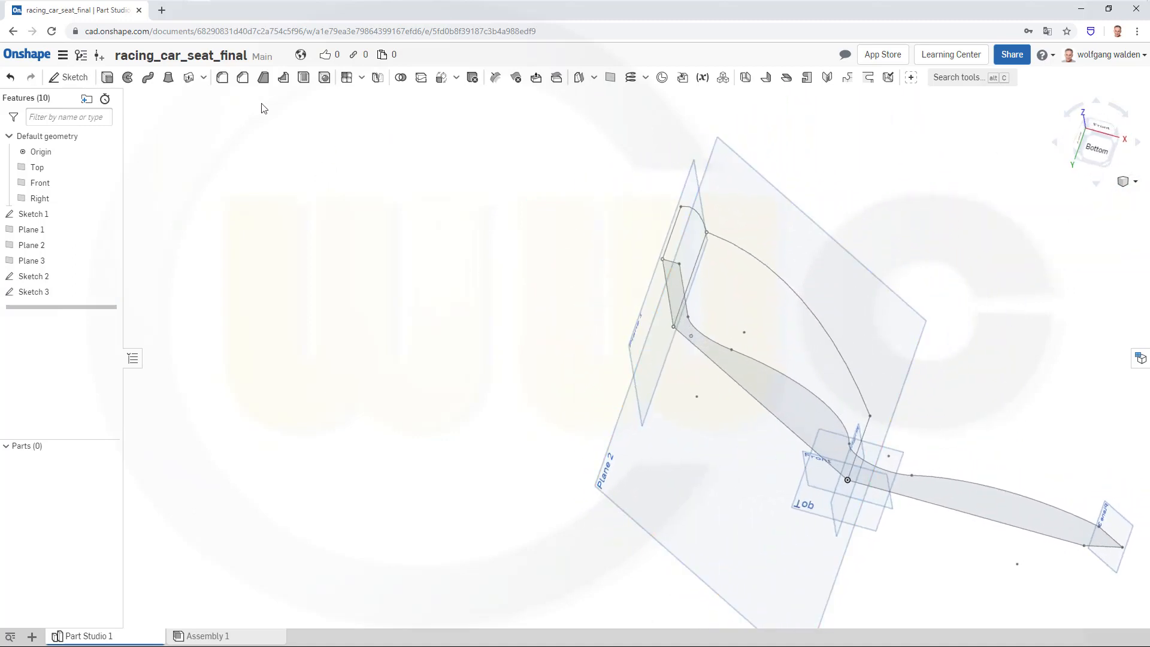
pyautogui.click(68, 78)
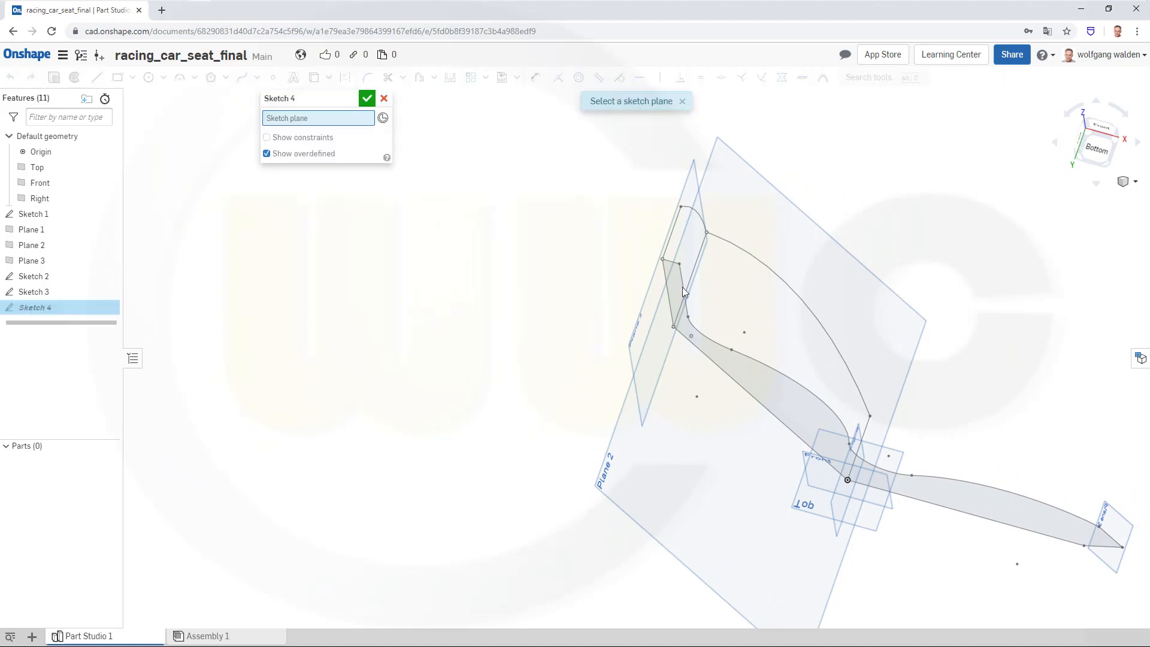
pyautogui.click(895, 450)
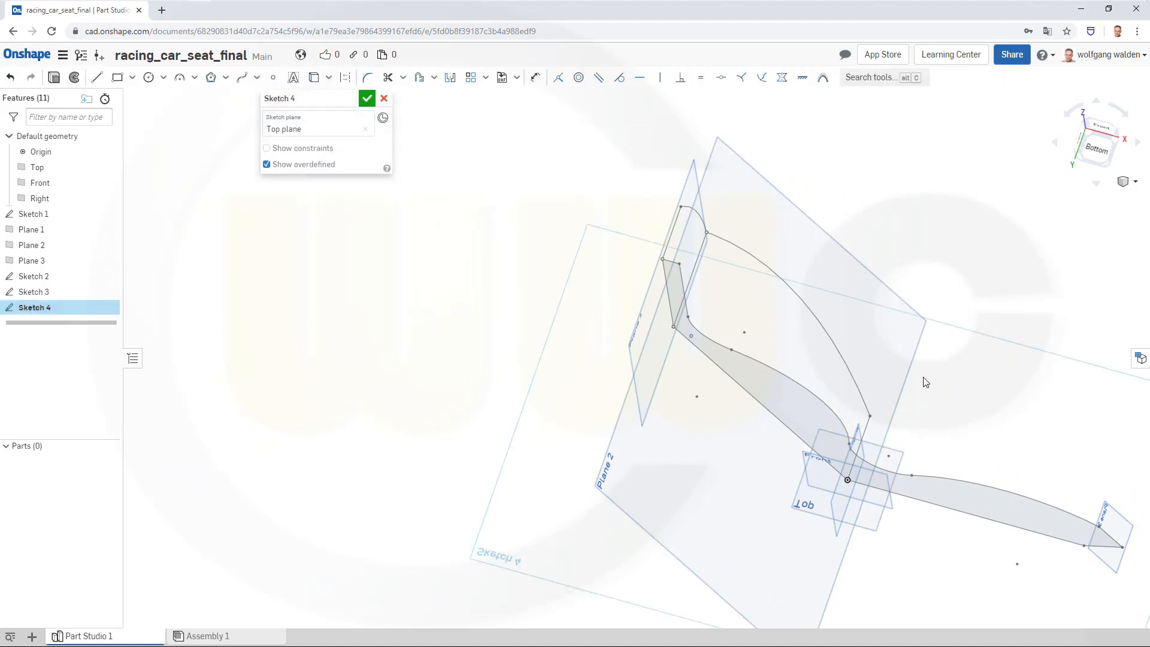
pyautogui.click(314, 78)
pyautogui.click(1081, 544)
# Draw a 200 mm line from the seat's projected lower front corner, perpendicular to the side profile
pyautogui.click(98, 79)
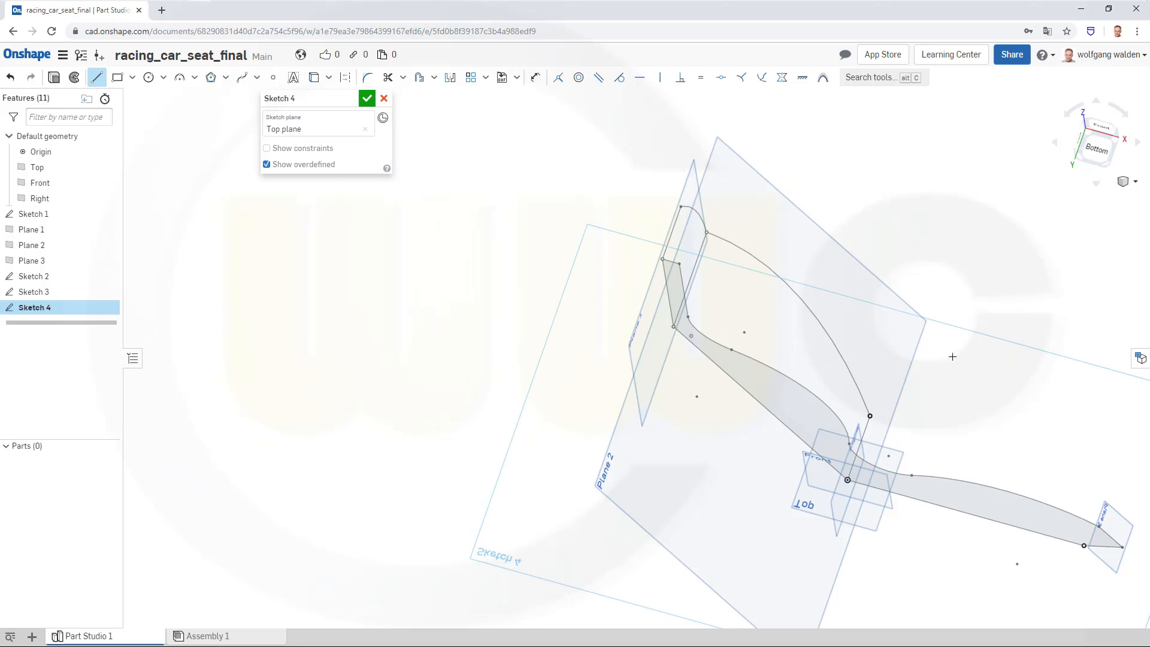
pyautogui.click(1084, 545)
pyautogui.click(1104, 476)
pyautogui.write('200')
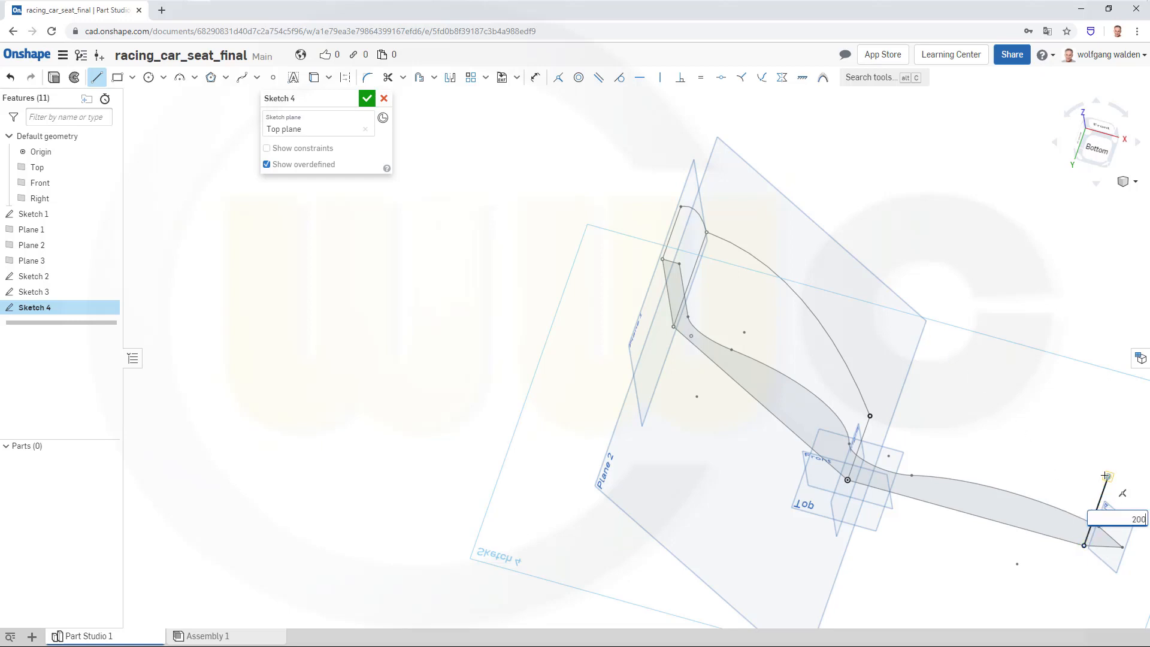
pyautogui.press('Return')
pyautogui.press('Escape')
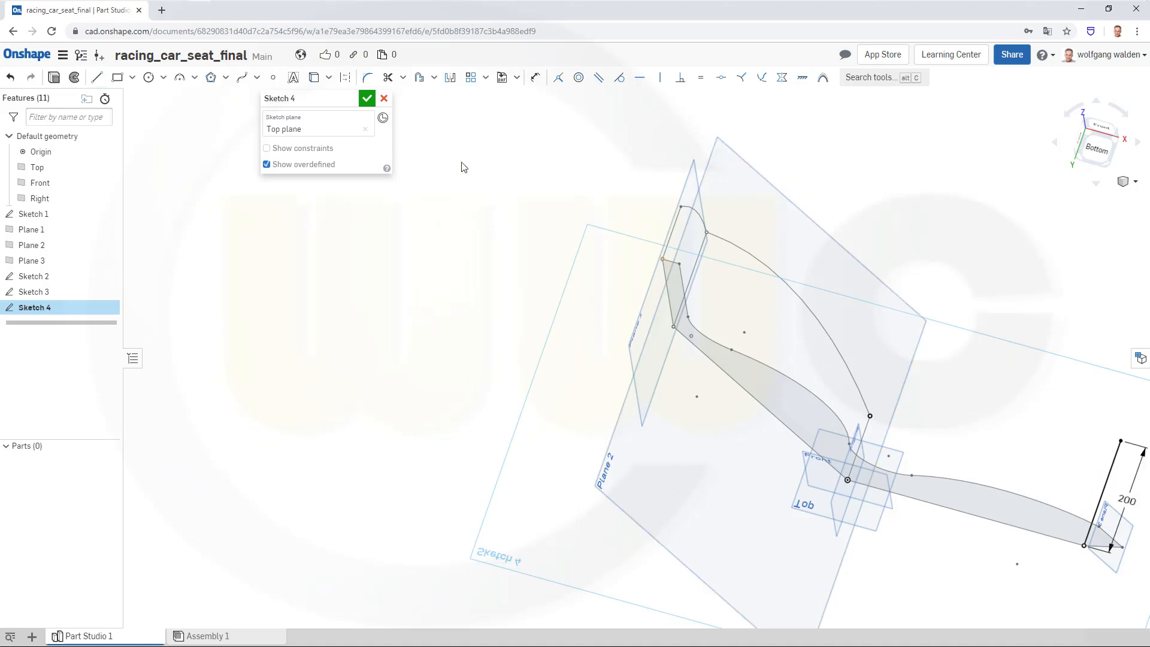
# Connect the 122 mm line's outer end to the 200 mm line's free end with an 850 mm radius arc and finish the sketch
pyautogui.click(179, 77)
pyautogui.click(870, 416)
pyautogui.click(1121, 441)
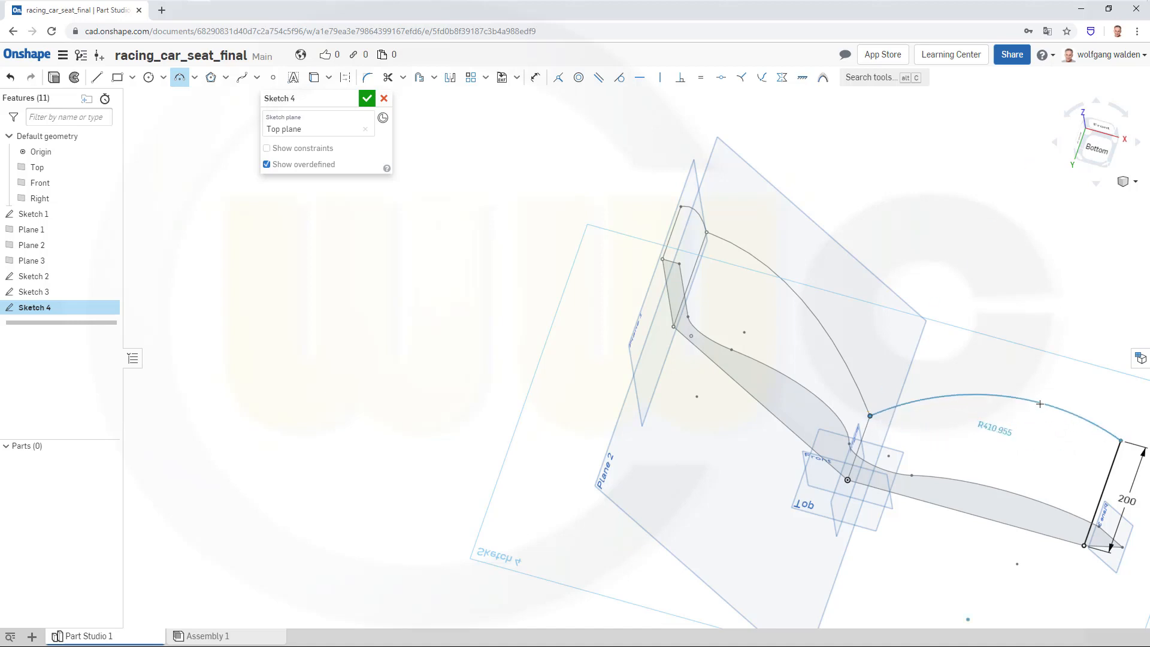
pyautogui.click(1038, 406)
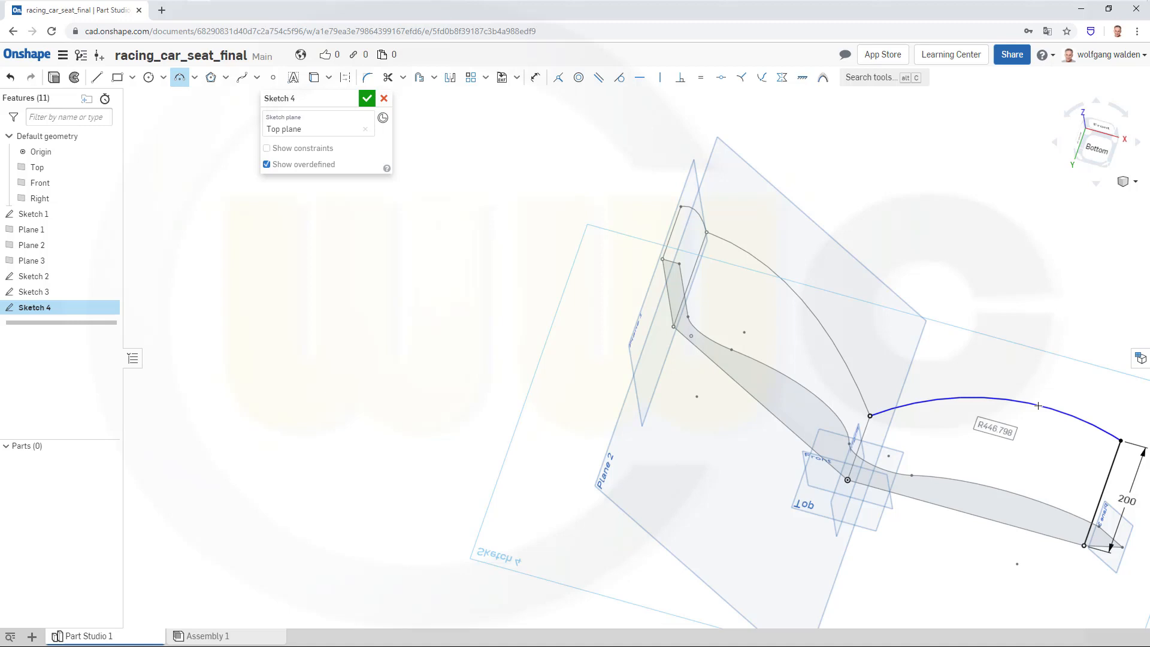
pyautogui.write('850')
pyautogui.press('Return')
pyautogui.click(367, 98)
pyautogui.scroll(-5, 725, 281)
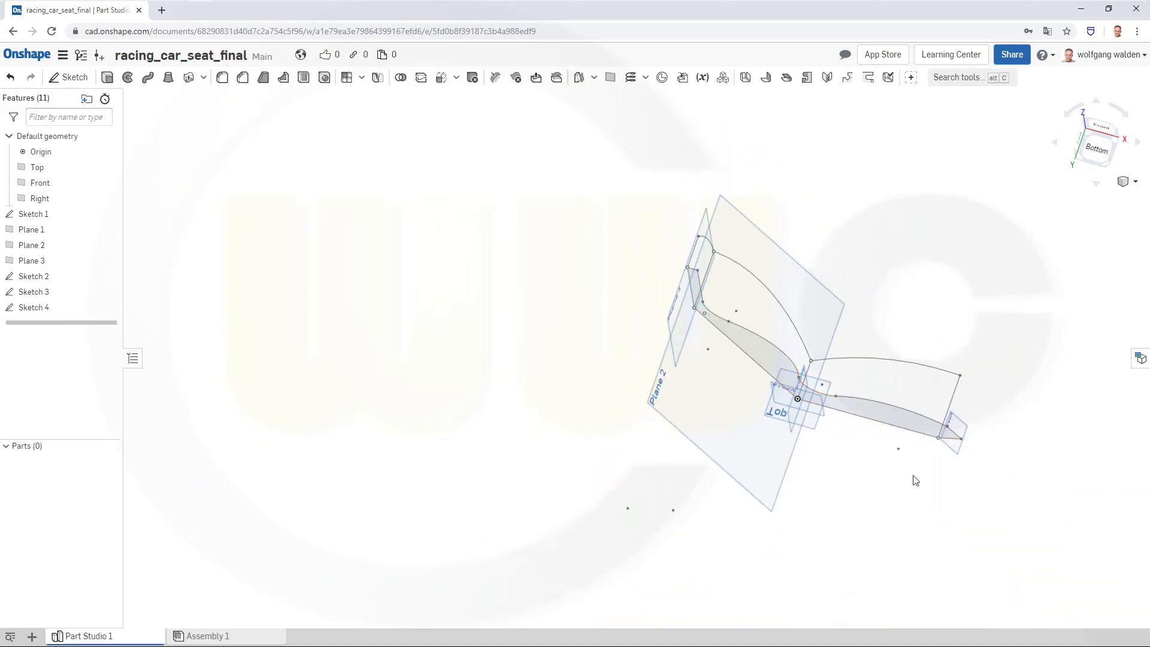
# Hide Plane 2 and Plane 1
pyautogui.moveTo(542, 389); pyautogui.dragTo(417, 422, button='middle')
pyautogui.moveTo(725, 594); pyautogui.dragTo(752, 587, button='right')
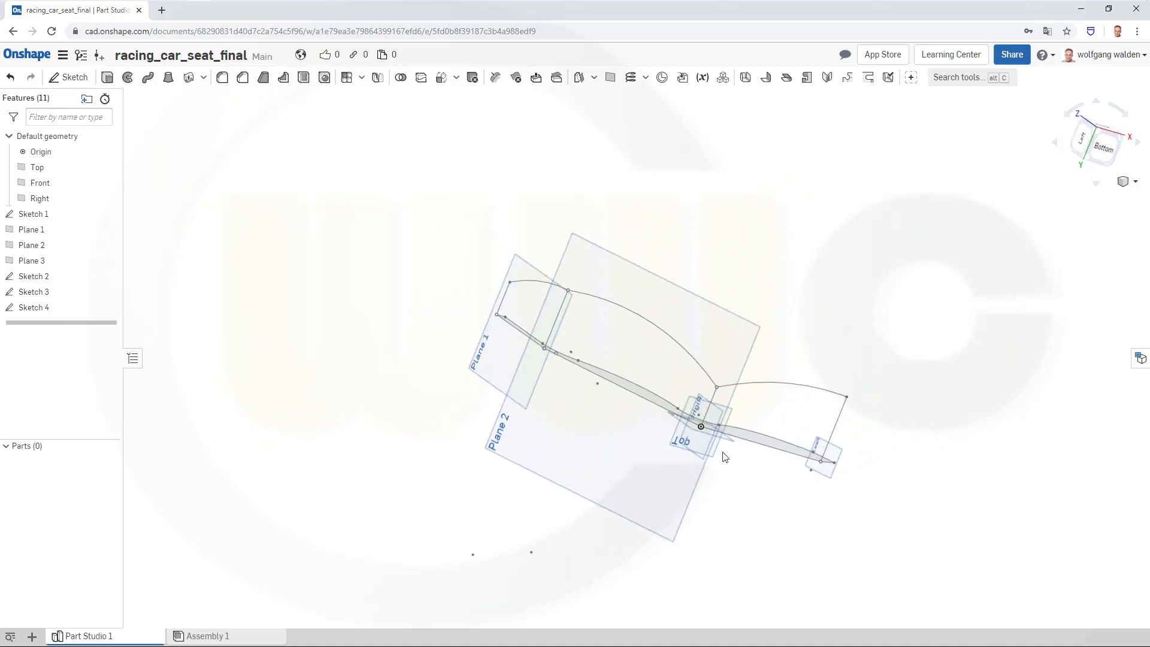
pyautogui.rightClick(713, 302)
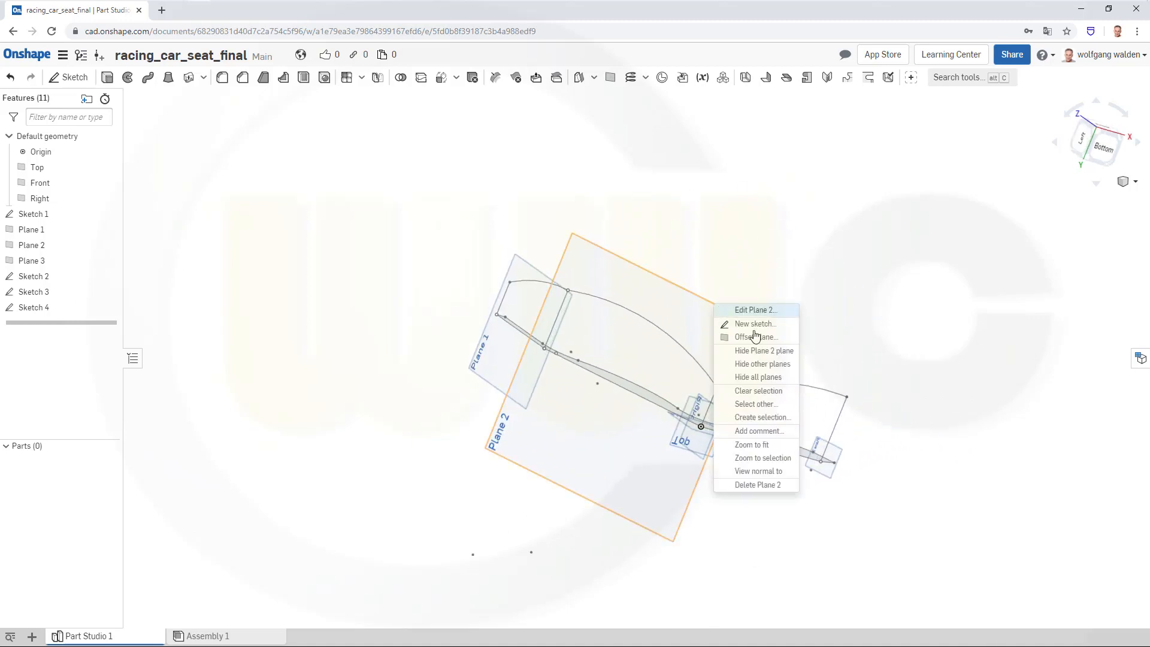
pyautogui.rightClick(544, 279)
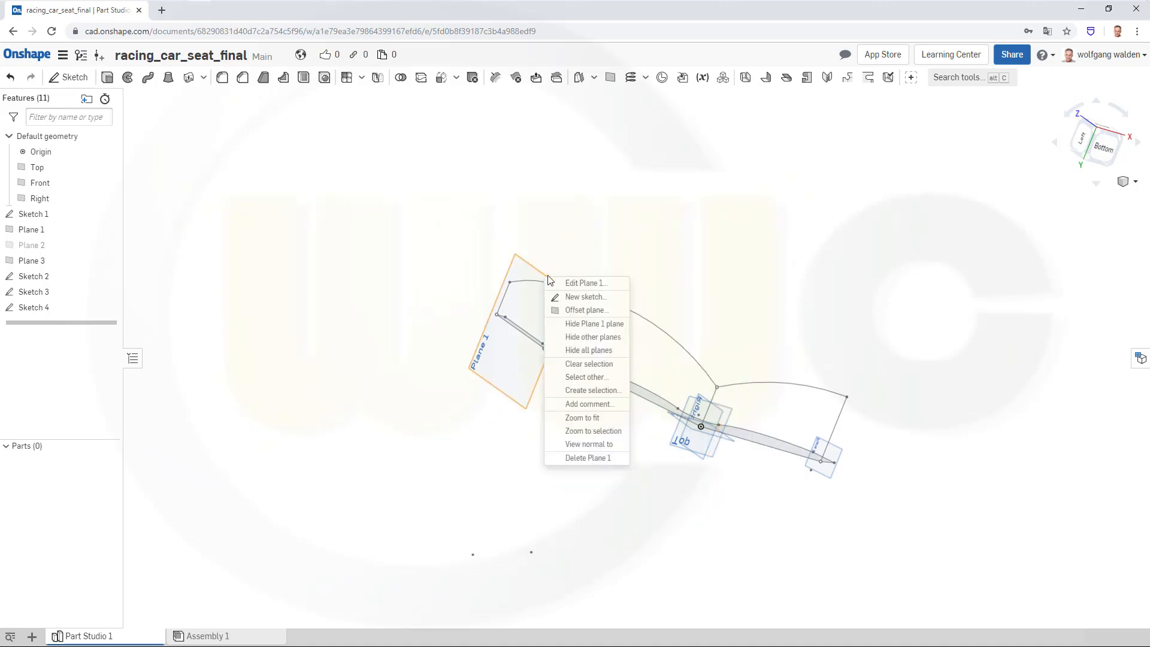
pyautogui.click(589, 326)
# Start a new surface loft with the headrest's outer arc and the seat's 850 mm arc as profiles
pyautogui.moveTo(652, 375); pyautogui.dragTo(641, 393, button='middle')
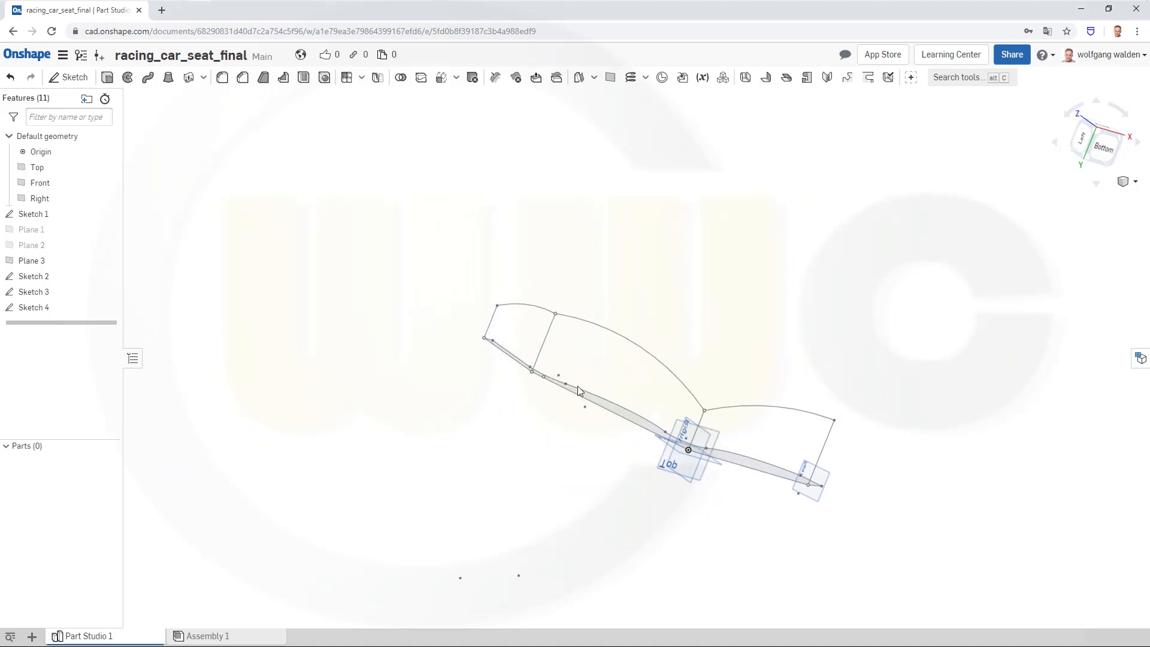
pyautogui.moveTo(577, 387); pyautogui.dragTo(563, 408, button='right')
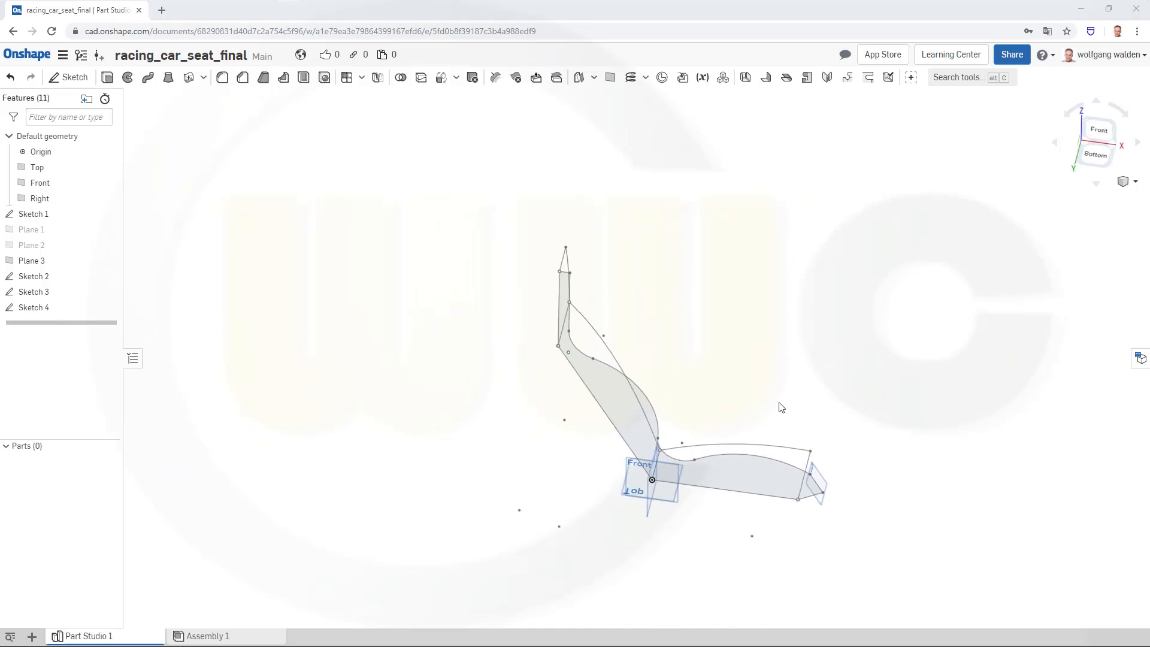
pyautogui.moveTo(744, 362)
pyautogui.mouseDown(button='right')
pyautogui.moveTo(731, 329)
pyautogui.moveTo(755, 337)
pyautogui.mouseUp(button='right')
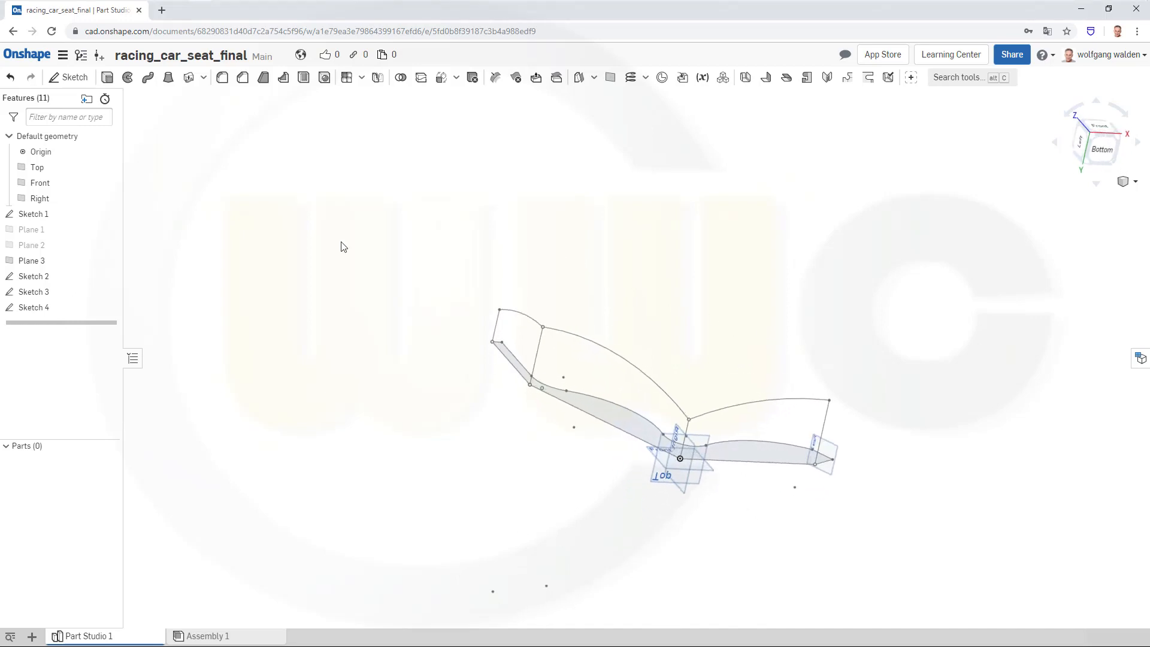
pyautogui.click(168, 77)
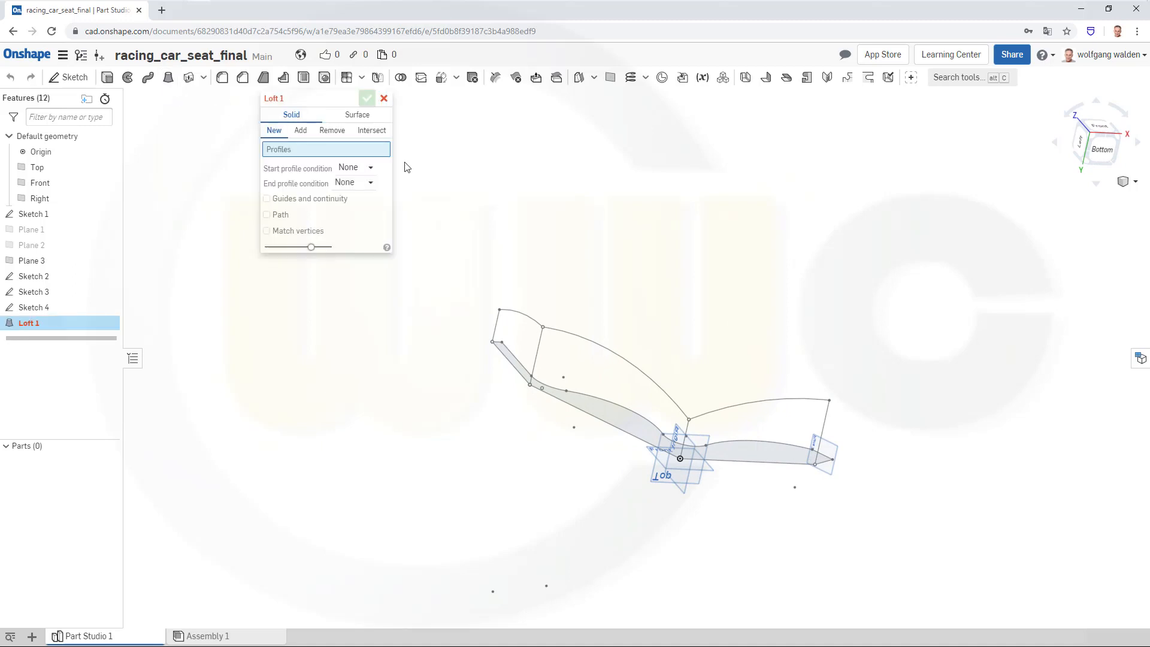
pyautogui.click(361, 116)
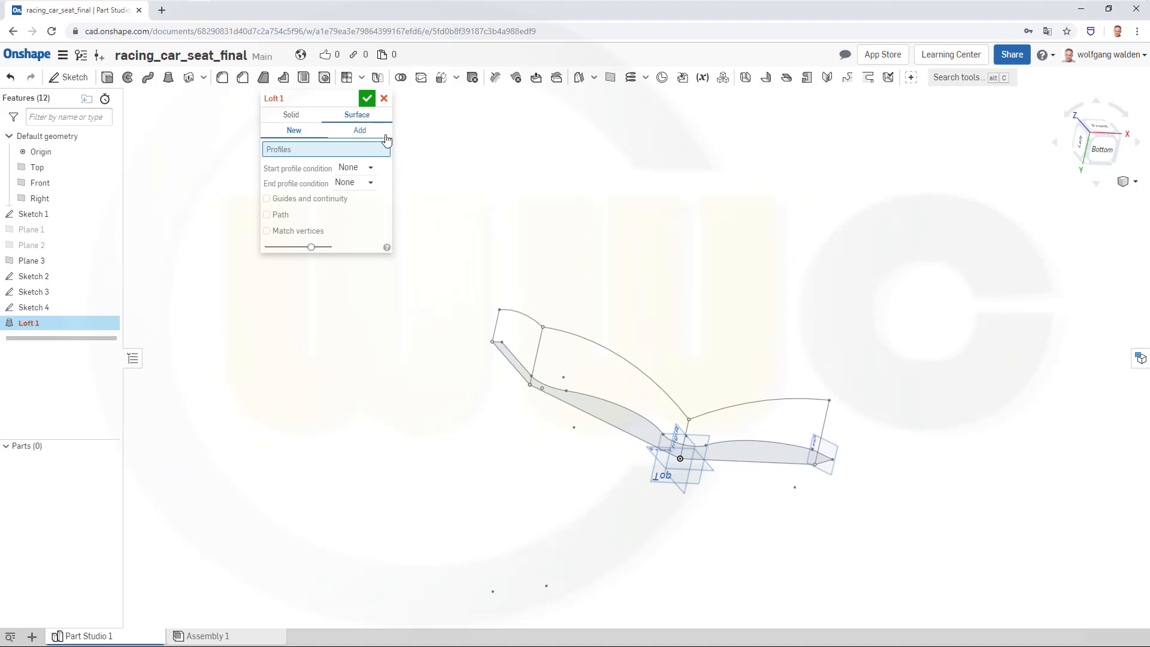
pyautogui.click(515, 316)
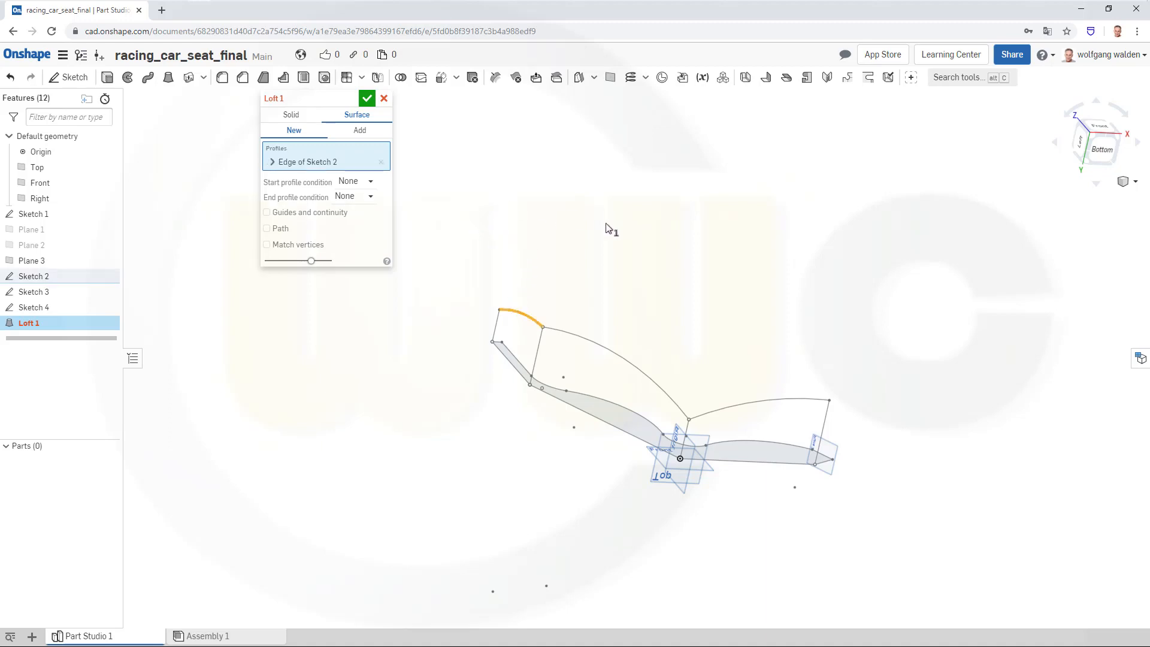
pyautogui.click(724, 413)
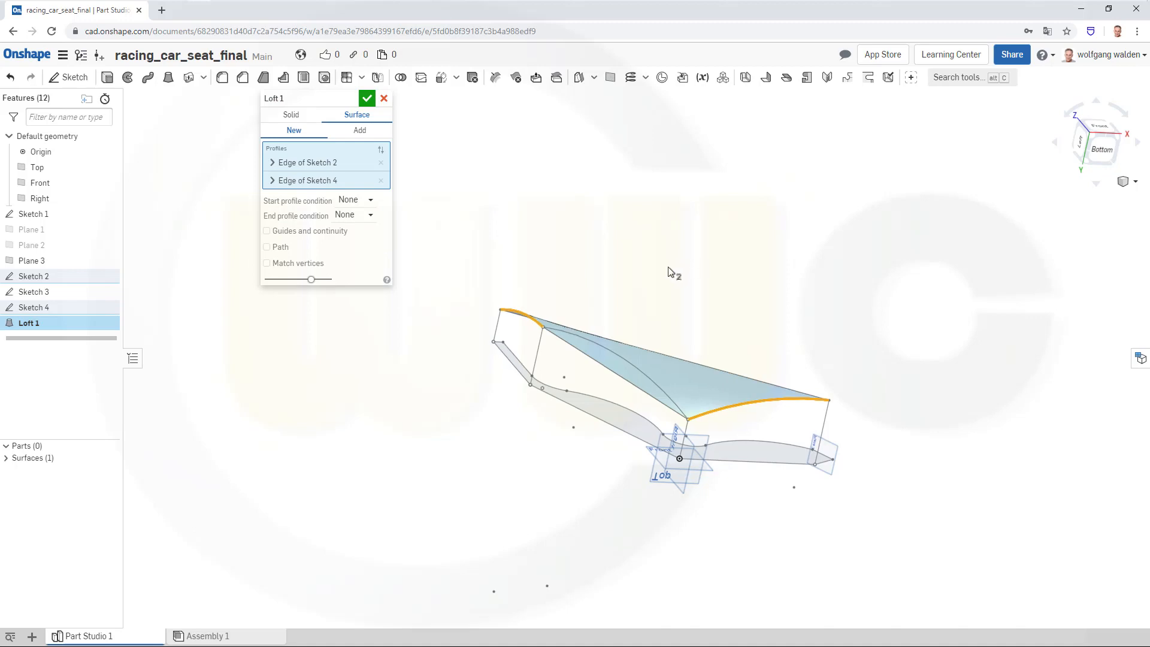
# Enable guides and the path option for the loft, use the backrest's 750 mm arc as its guide and accept the surface
pyautogui.moveTo(668, 267); pyautogui.dragTo(653, 279, button='right')
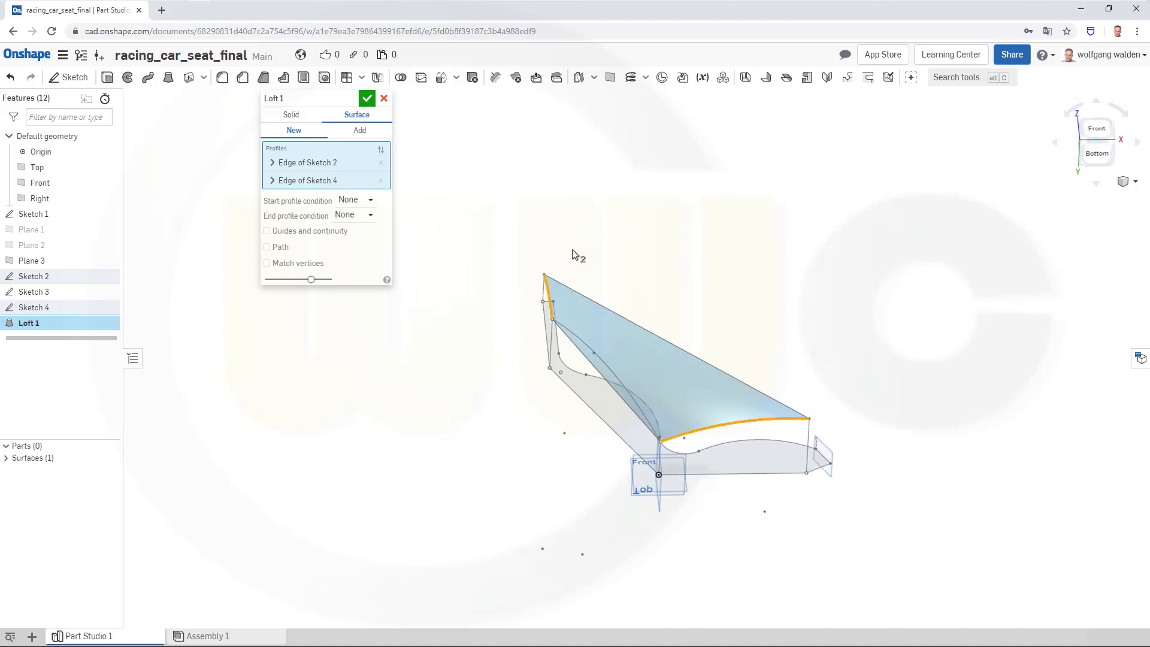
pyautogui.click(266, 231)
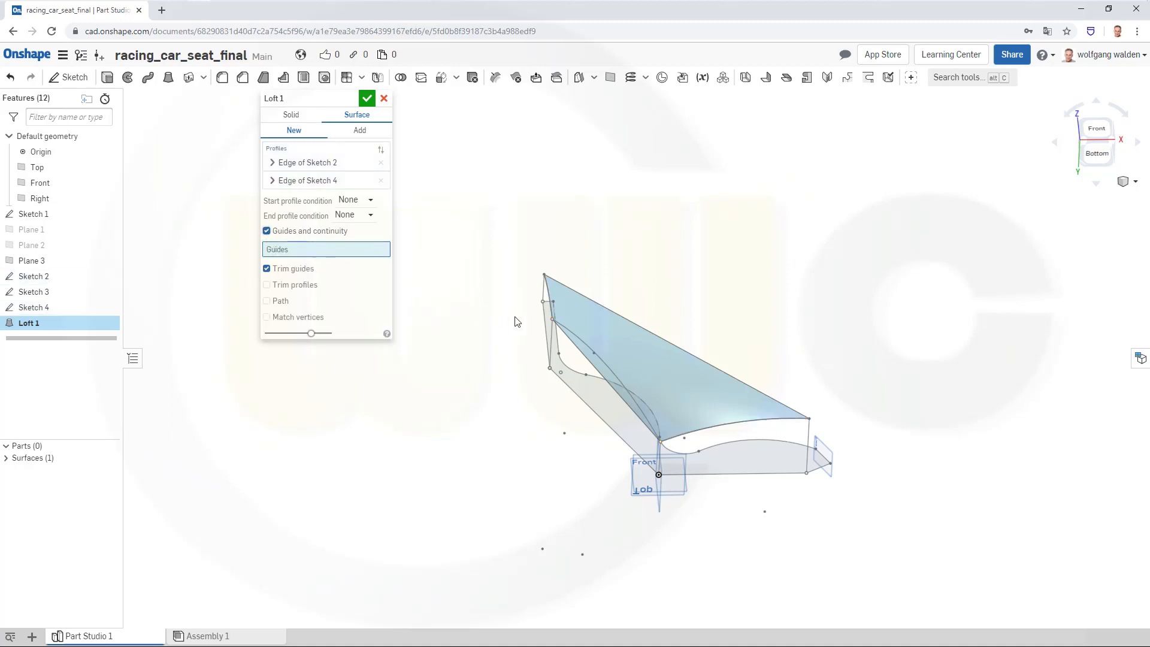
pyautogui.click(609, 365)
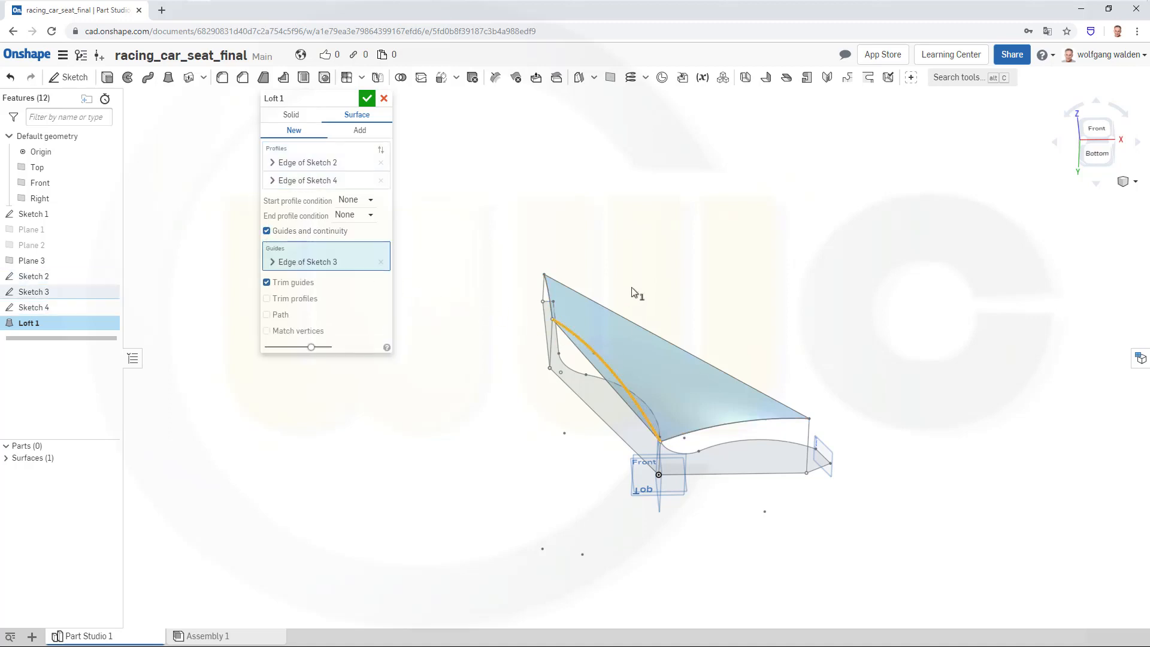
pyautogui.moveTo(677, 310)
pyautogui.mouseDown(button='right')
pyautogui.moveTo(667, 314)
pyautogui.moveTo(667, 297)
pyautogui.moveTo(694, 300)
pyautogui.mouseUp(button='right')
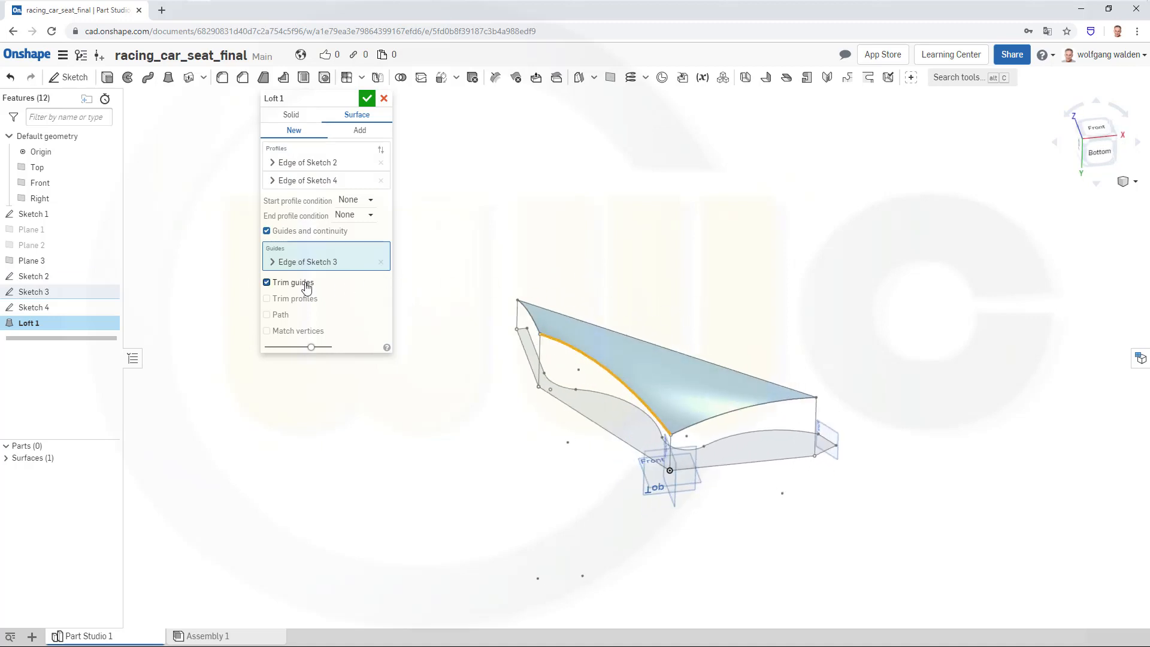
pyautogui.click(381, 262)
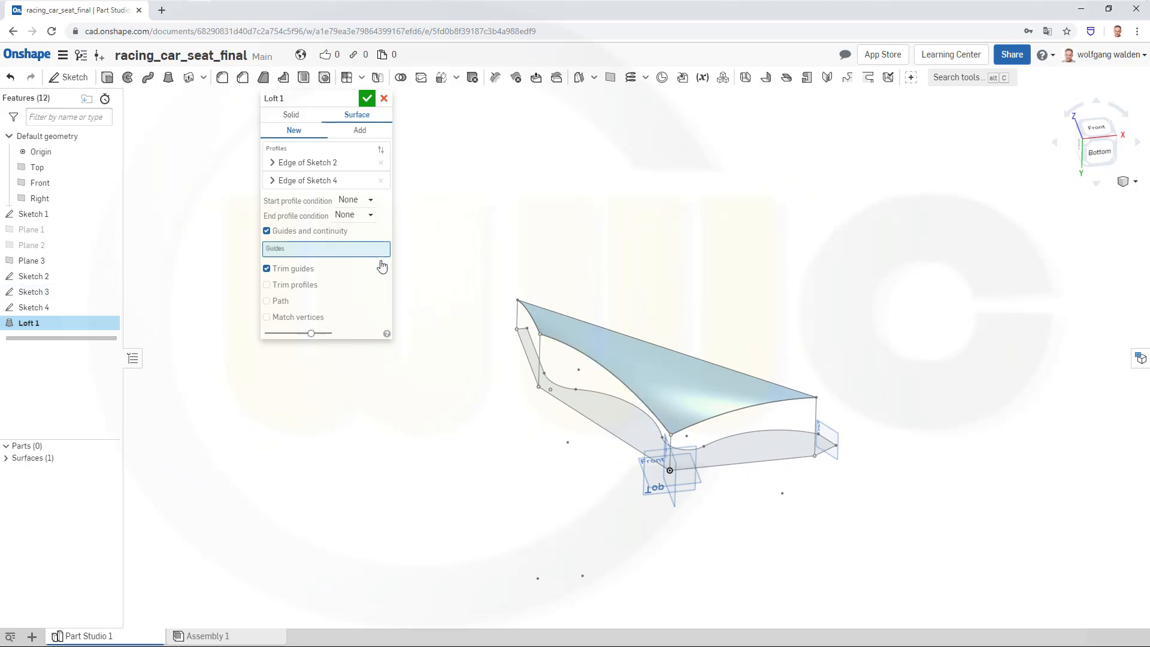
pyautogui.click(267, 302)
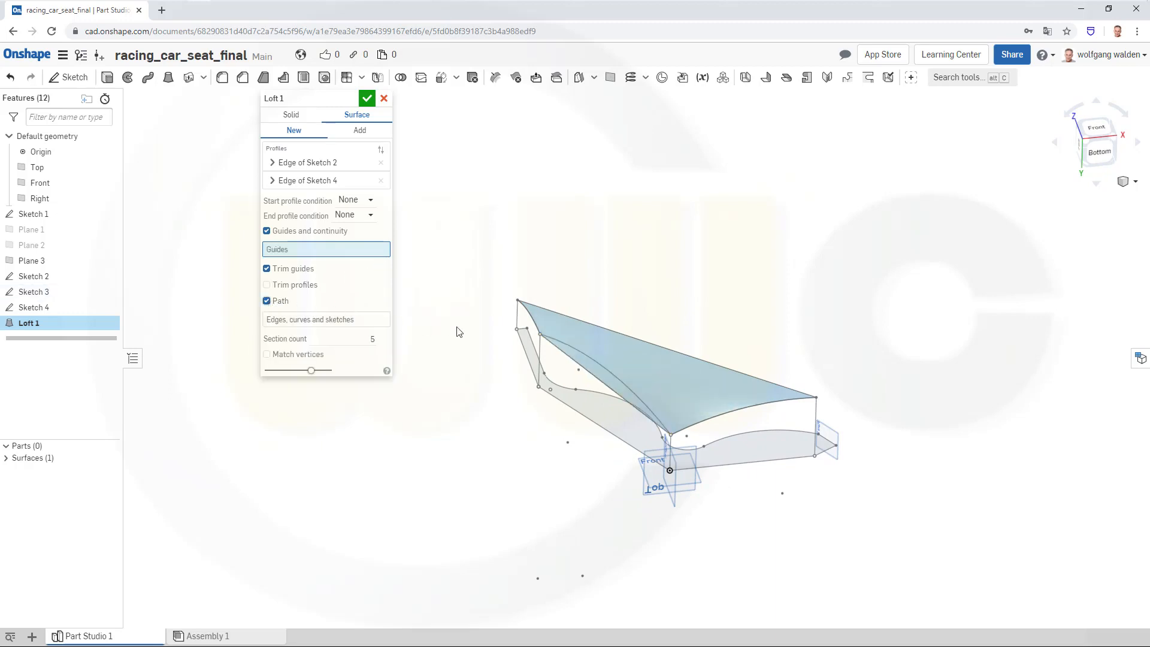
pyautogui.click(580, 357)
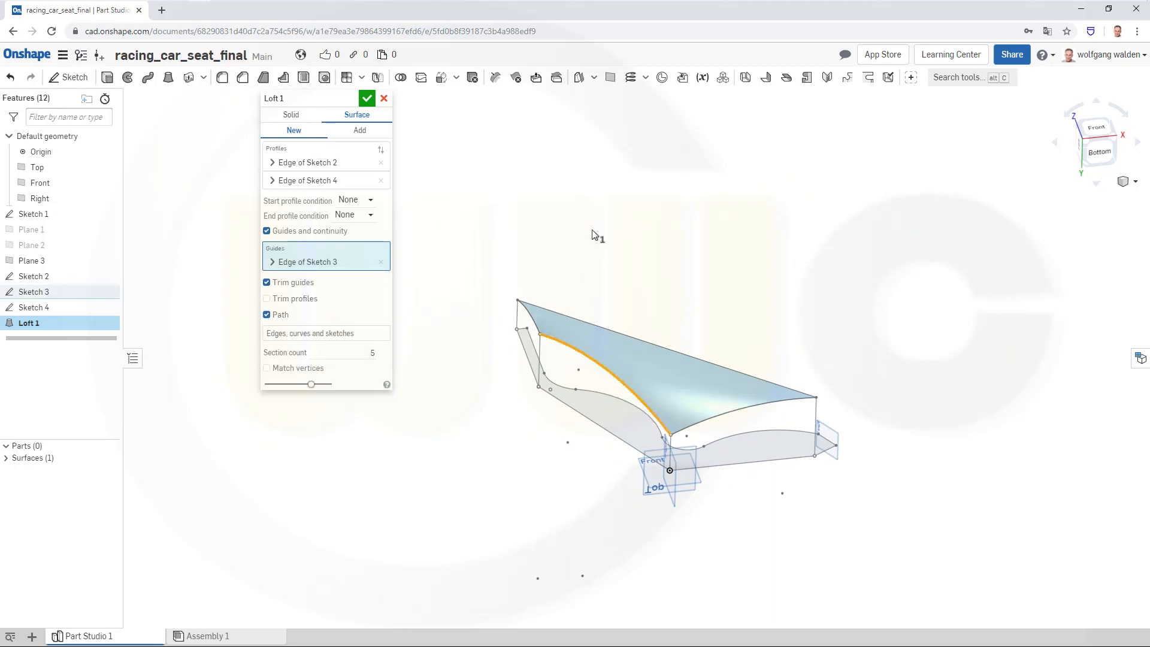
pyautogui.moveTo(597, 254); pyautogui.dragTo(584, 282, button='right')
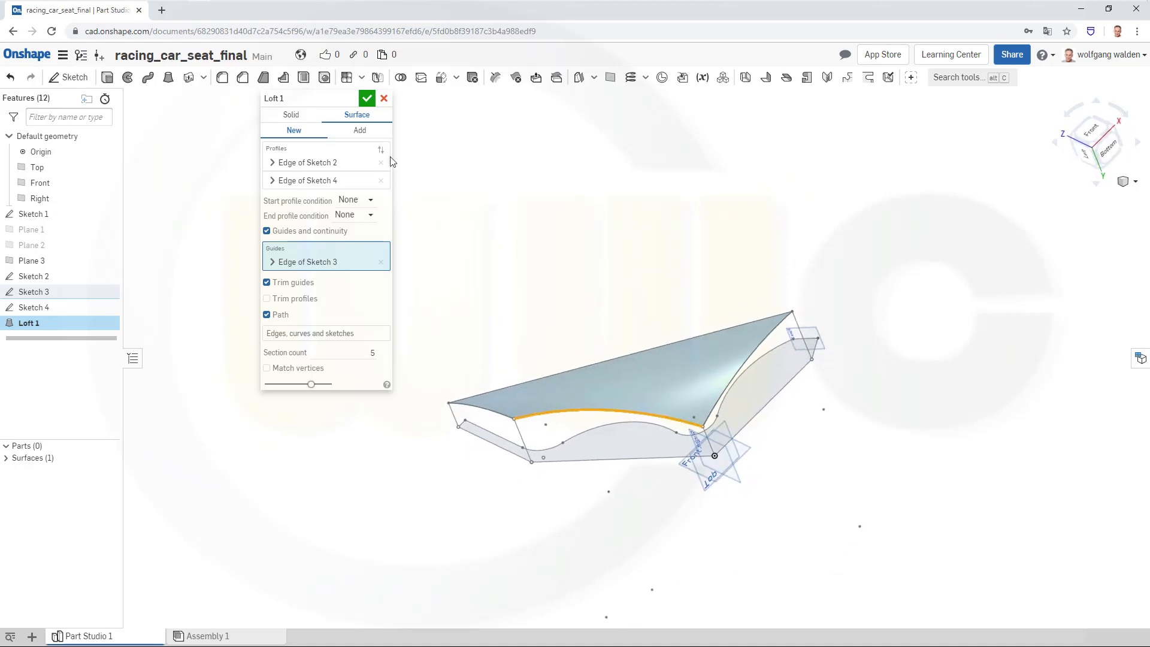
pyautogui.click(374, 103)
# Extend the lofted surface's long straight edge outward by 150 mm with Move boundary
pyautogui.moveTo(547, 211); pyautogui.dragTo(596, 333, button='right')
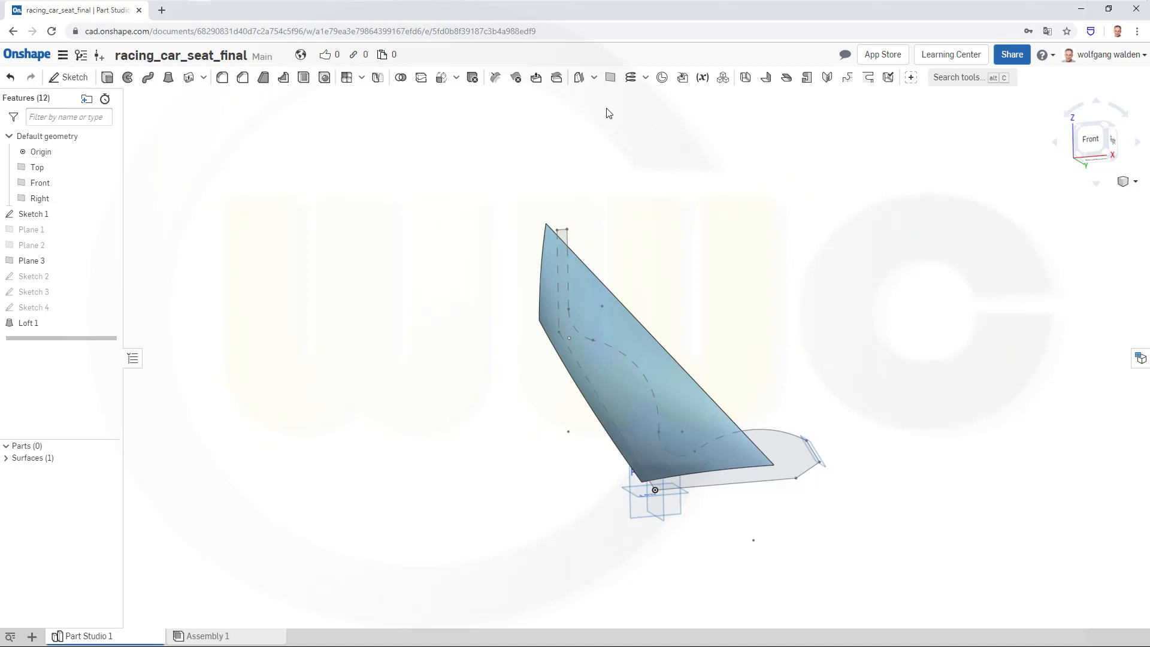
pyautogui.click(593, 78)
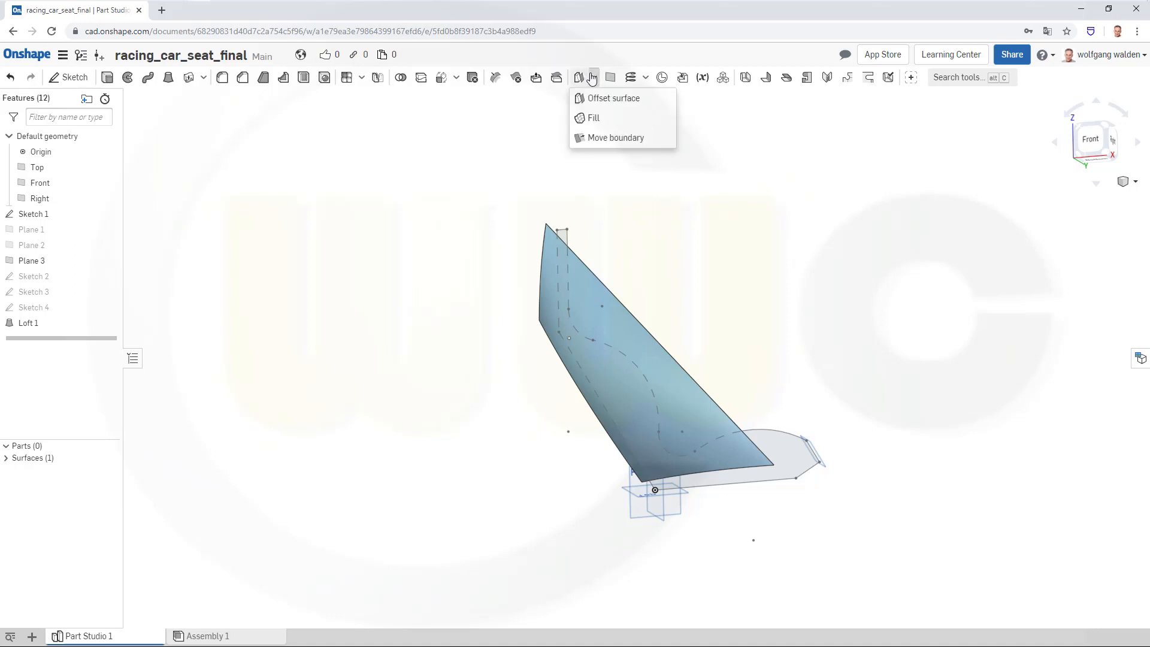
pyautogui.click(589, 138)
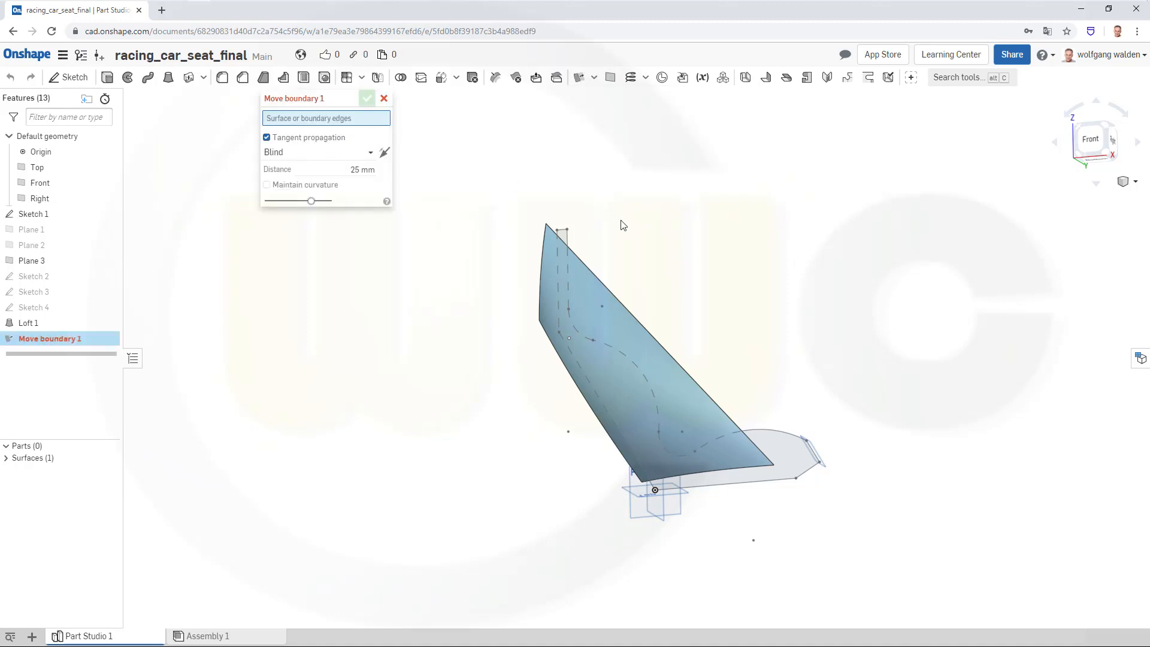
pyautogui.click(617, 298)
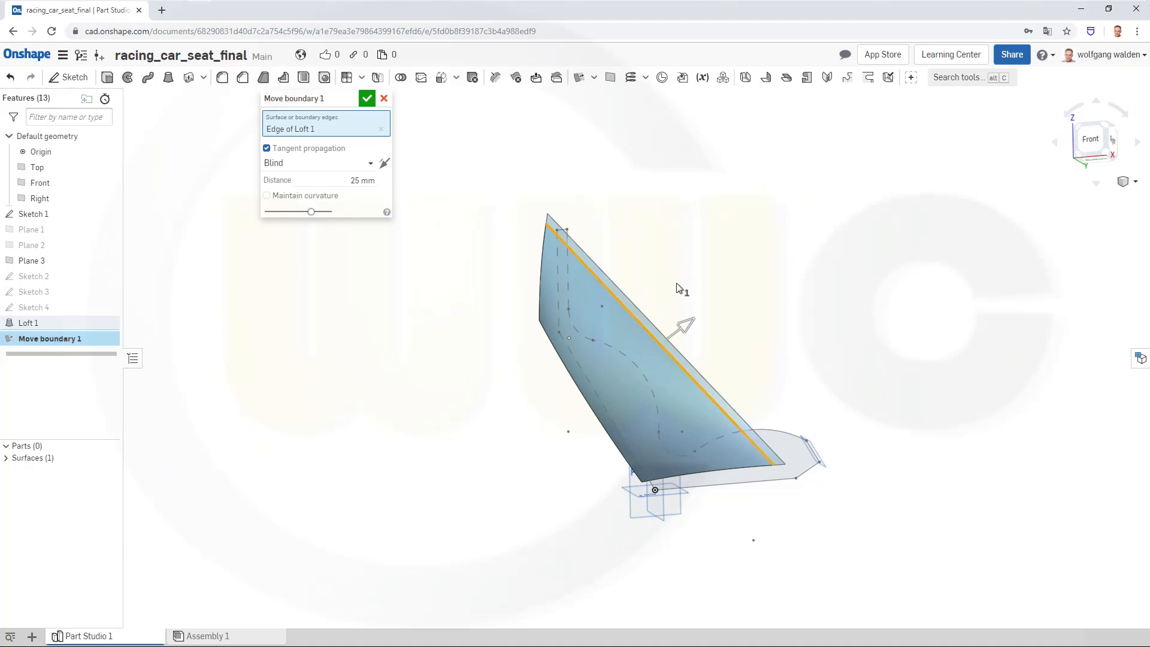
pyautogui.moveTo(677, 323); pyautogui.dragTo(749, 304)
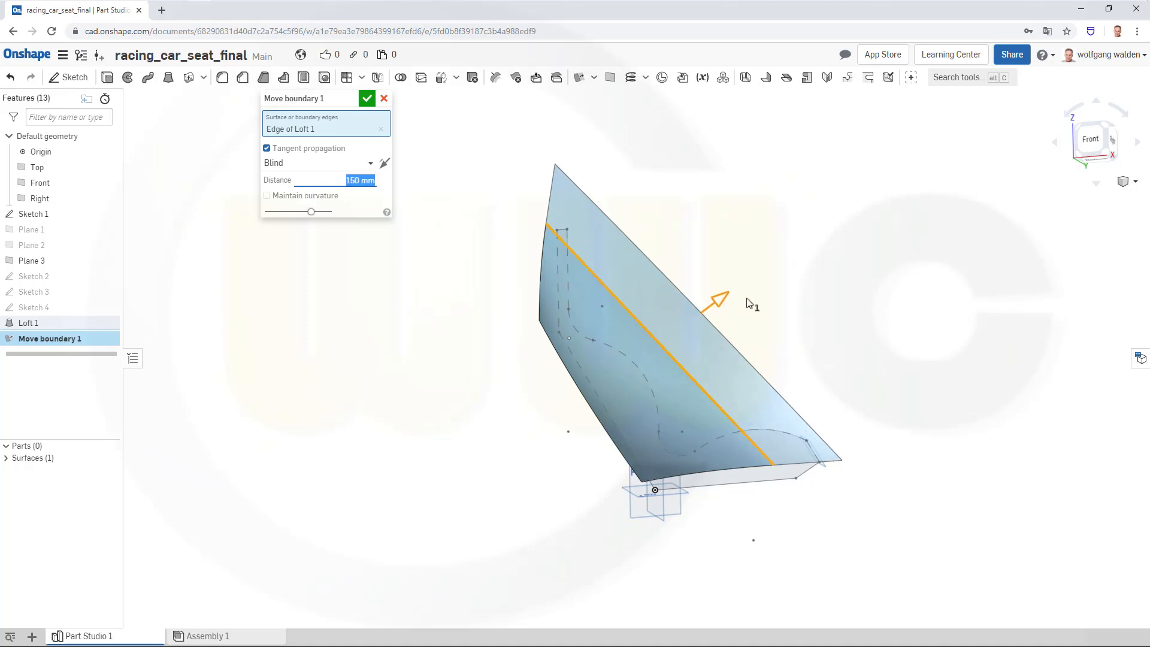
pyautogui.click(366, 98)
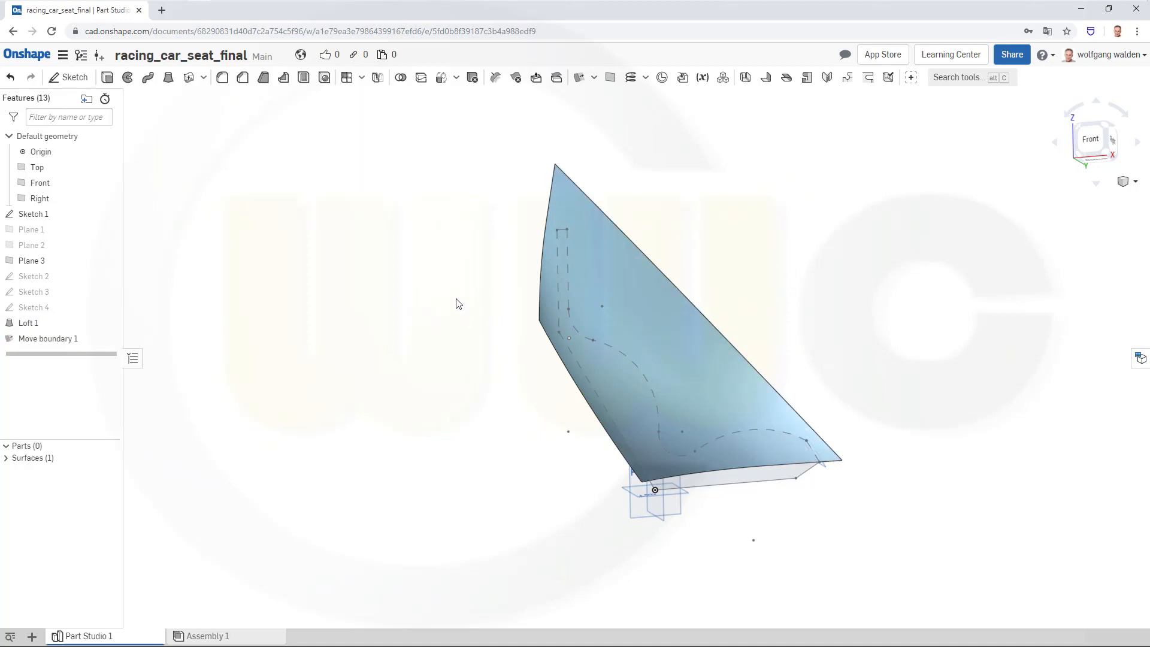
# Extrude the seat's side profile 300 mm as a new solid, passing through the lofted surface
pyautogui.moveTo(458, 304); pyautogui.dragTo(436, 279, button='right')
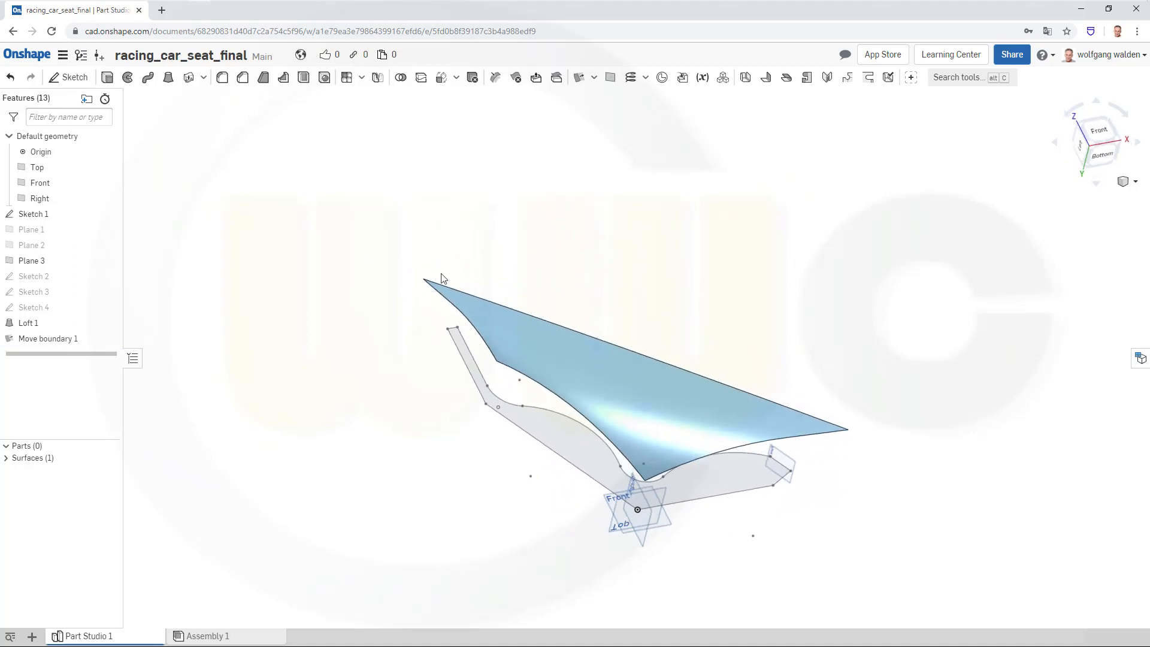
pyautogui.click(107, 78)
pyautogui.click(569, 453)
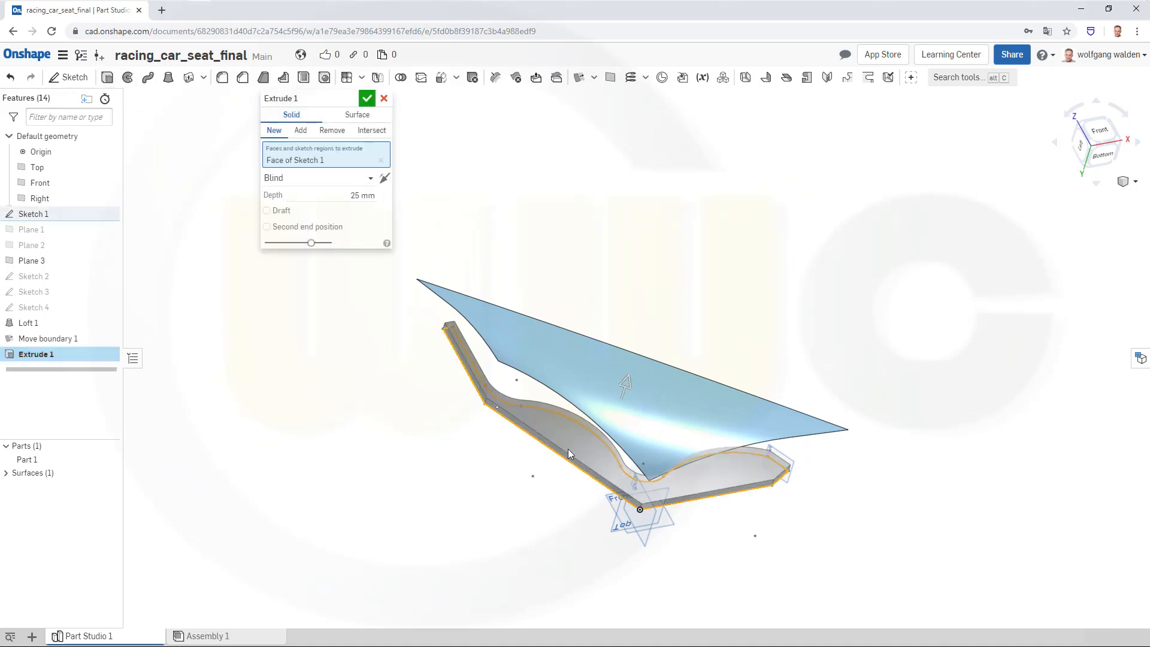
pyautogui.moveTo(623, 379); pyautogui.dragTo(647, 301)
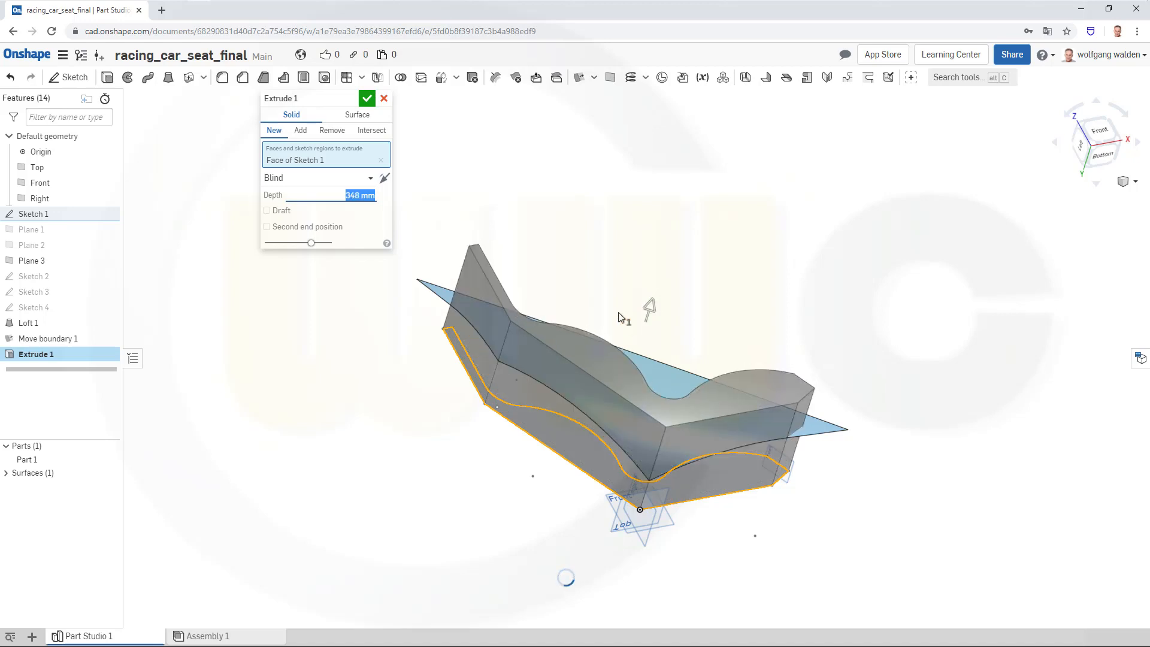
pyautogui.write('300')
pyautogui.press('Return')
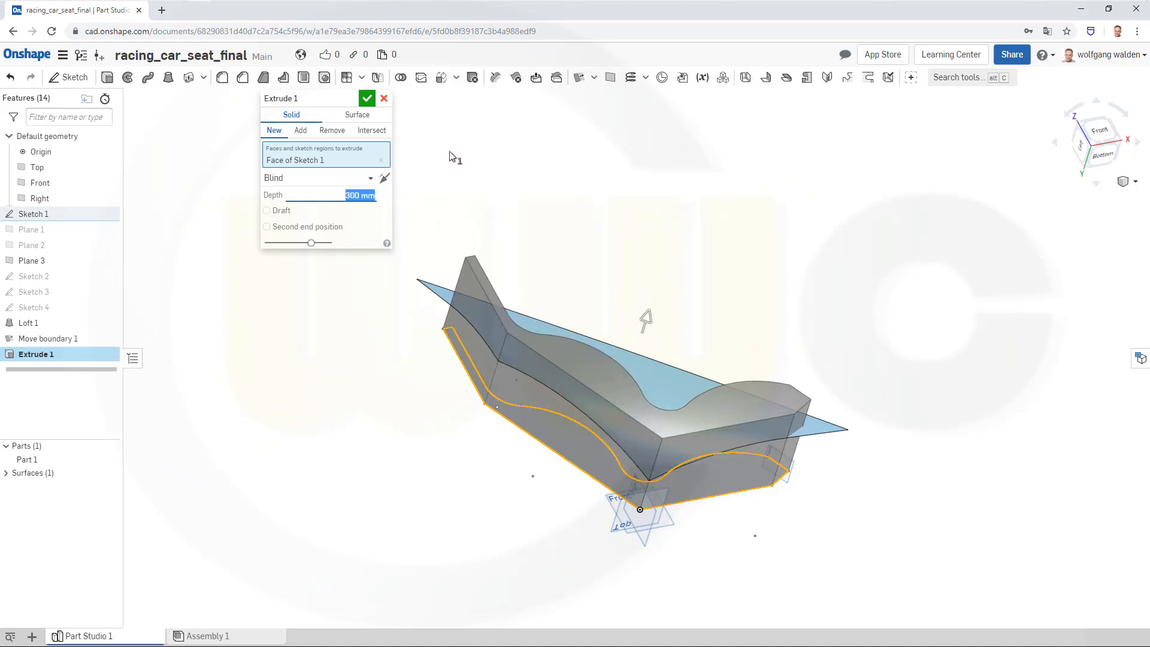
pyautogui.click(366, 98)
pyautogui.moveTo(630, 278); pyautogui.dragTo(580, 287, button='right')
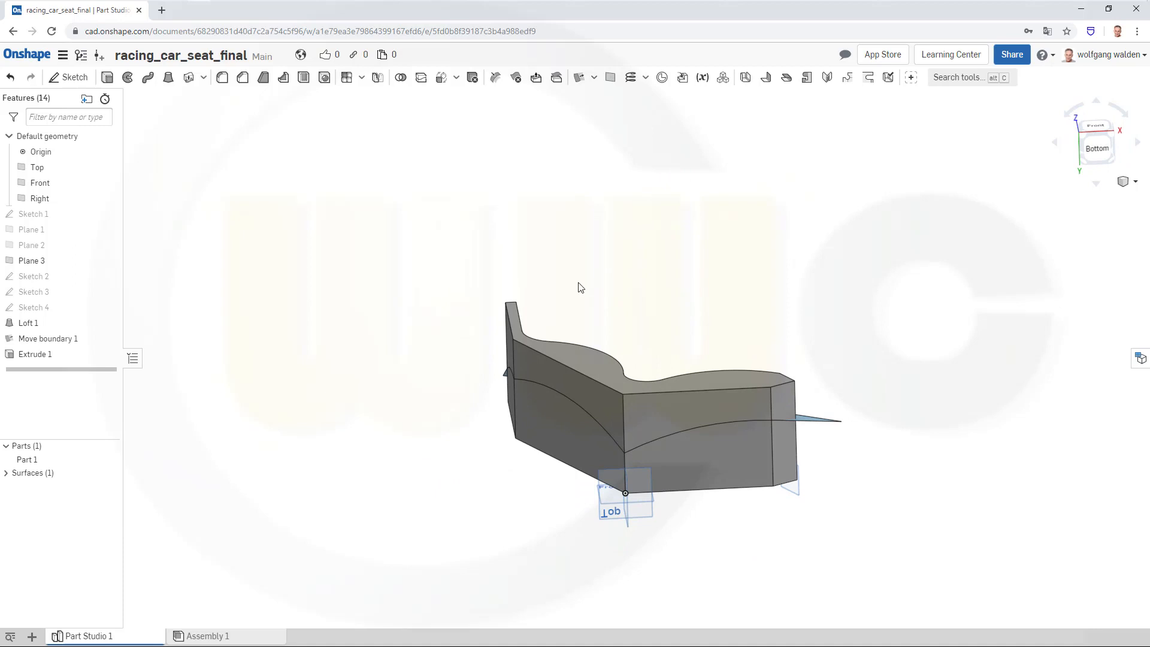
# Split the extruded seat body with the extended lofted surface as the splitting tool
pyautogui.click(422, 81)
pyautogui.click(529, 361)
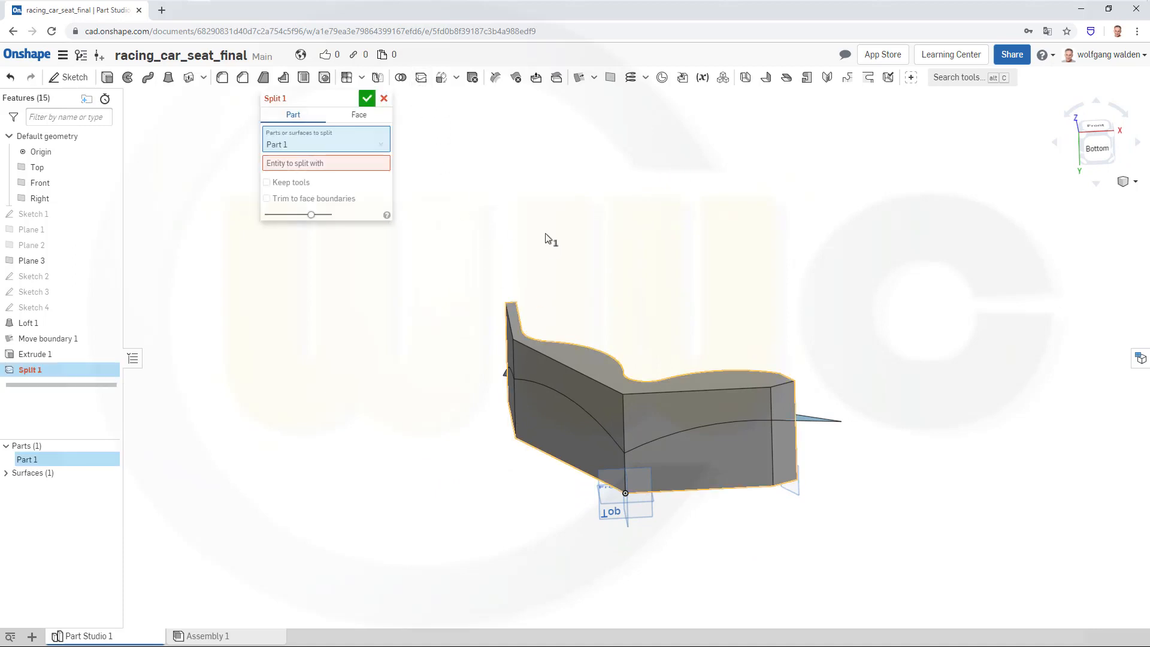
pyautogui.click(347, 165)
pyautogui.moveTo(516, 265); pyautogui.dragTo(488, 291, button='right')
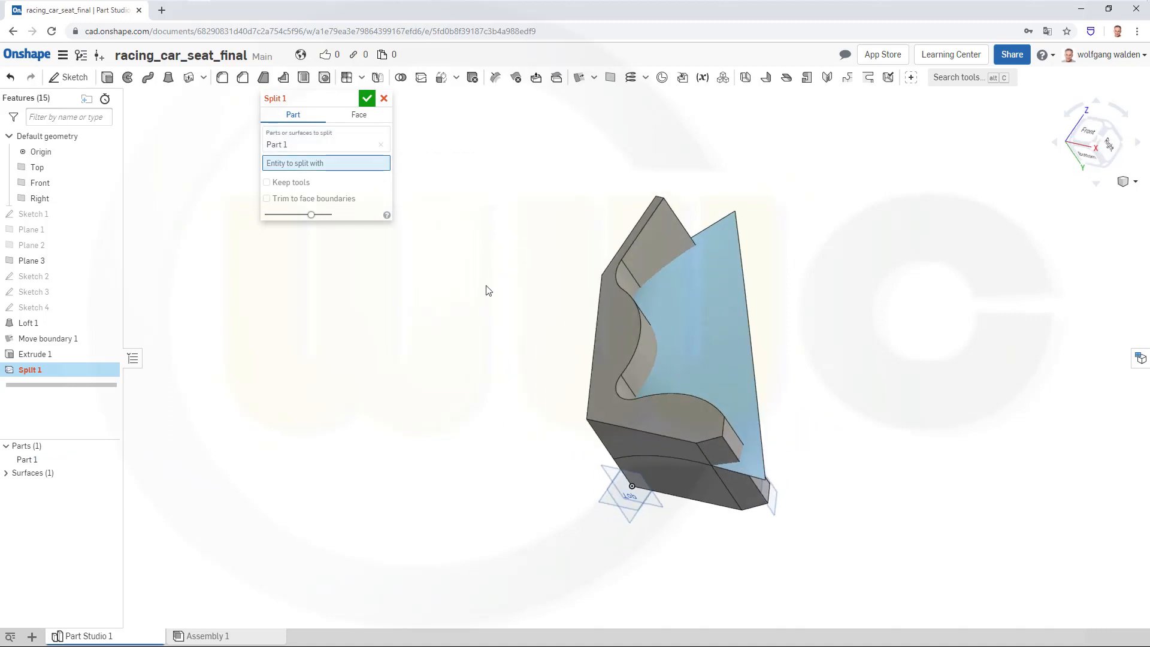
pyautogui.click(734, 306)
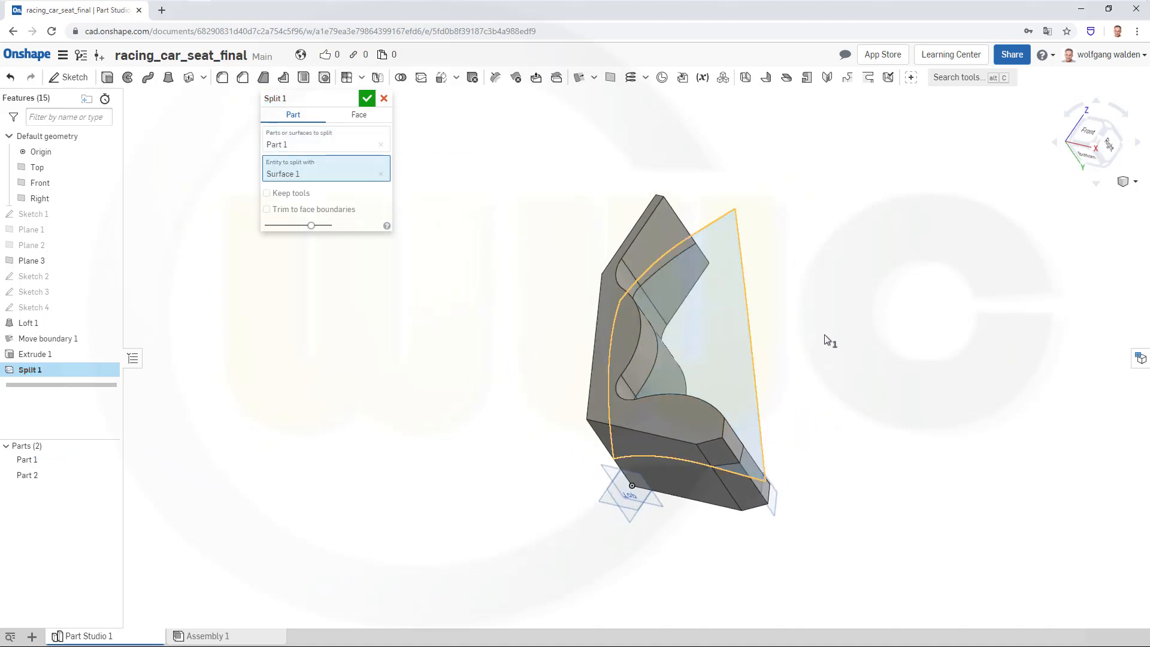
pyautogui.click(367, 98)
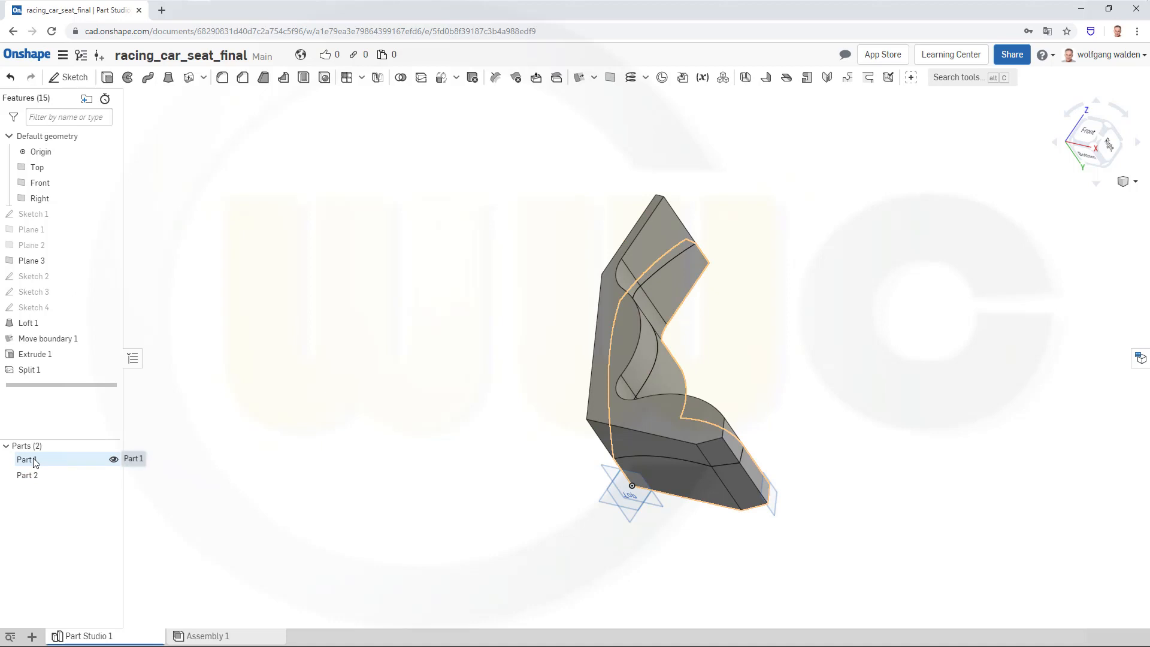
# Toggle the visibility of the split bodies to tell them apart and hide Part 2, the offcut outside the lofted surface
pyautogui.click(113, 459)
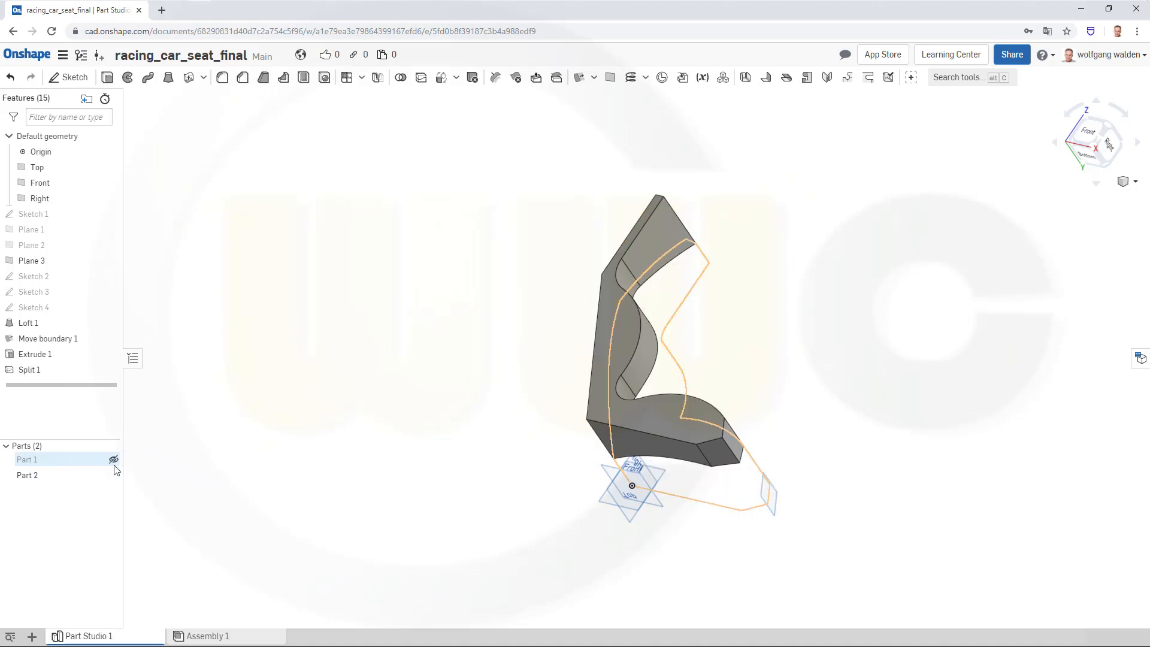
pyautogui.click(114, 460)
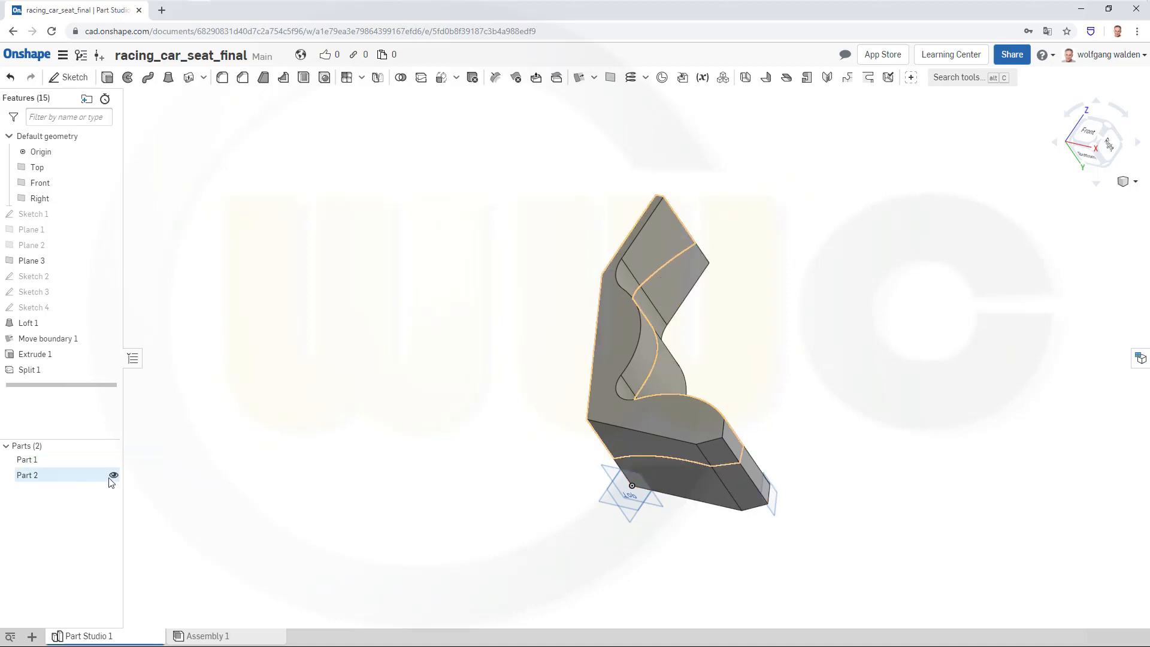
pyautogui.click(112, 475)
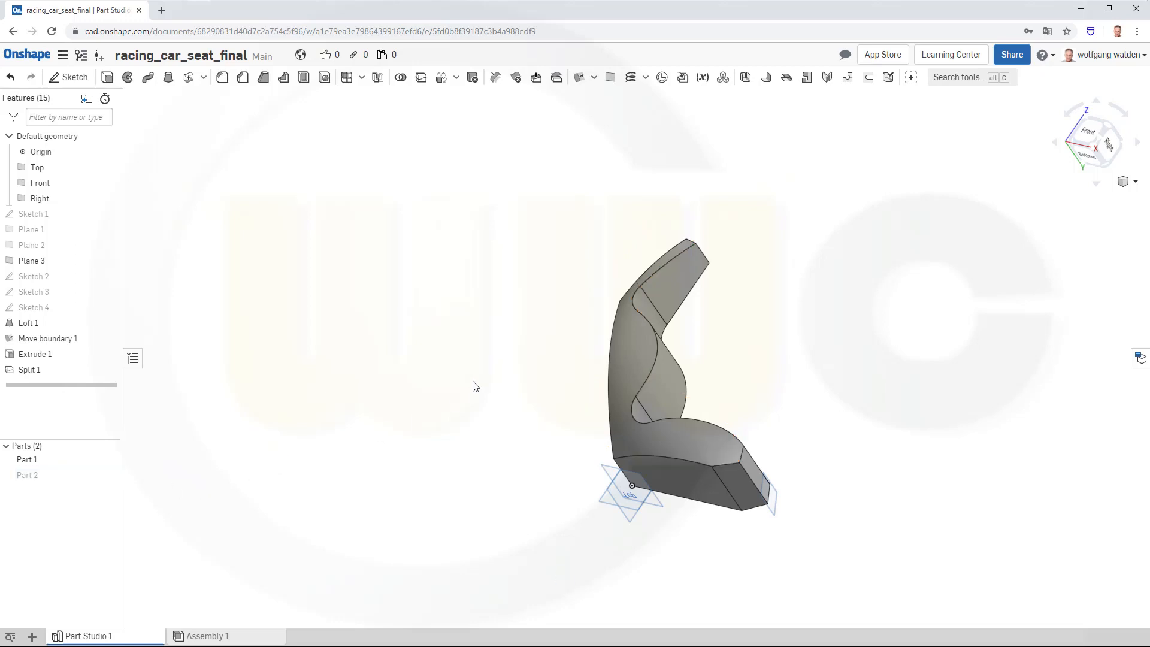
pyautogui.moveTo(472, 386)
pyautogui.mouseDown(button='right')
pyautogui.moveTo(511, 323)
pyautogui.moveTo(531, 360)
pyautogui.moveTo(580, 301)
pyautogui.moveTo(607, 365)
pyautogui.moveTo(485, 336)
pyautogui.moveTo(487, 378)
pyautogui.moveTo(472, 359)
pyautogui.moveTo(477, 398)
pyautogui.mouseUp(button='right')
pyautogui.moveTo(826, 510); pyautogui.dragTo(811, 483, button='right')
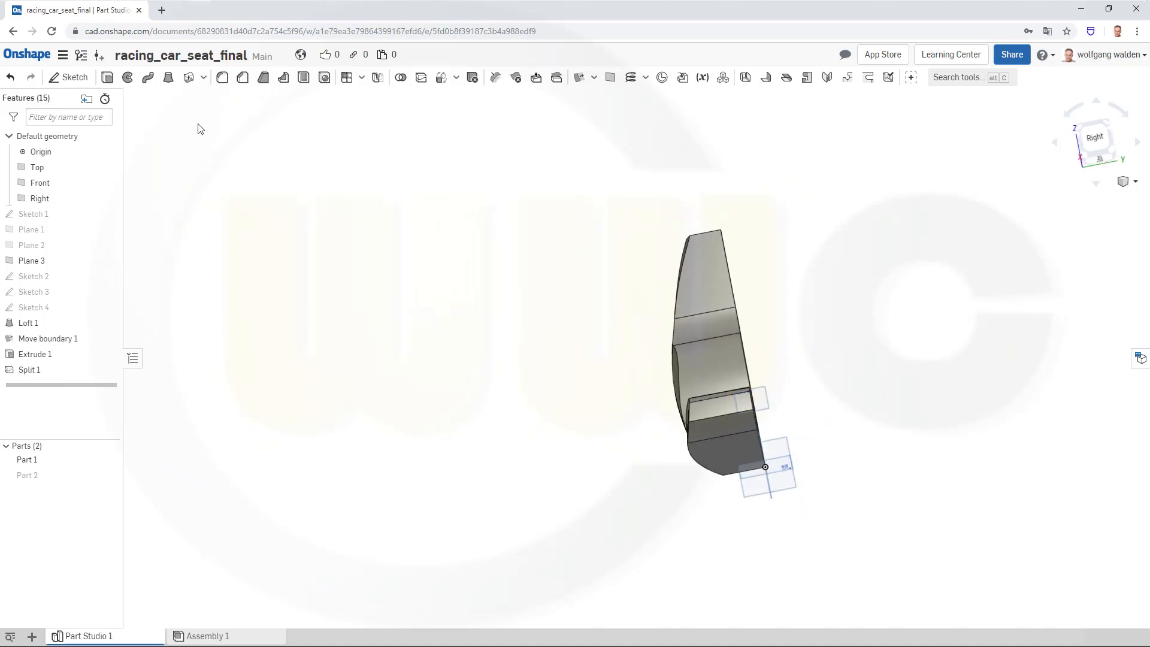
# Start a sketch on Plane 3 and draw a short horizontal construction line just outside the seat's straight centre edge
pyautogui.click(71, 77)
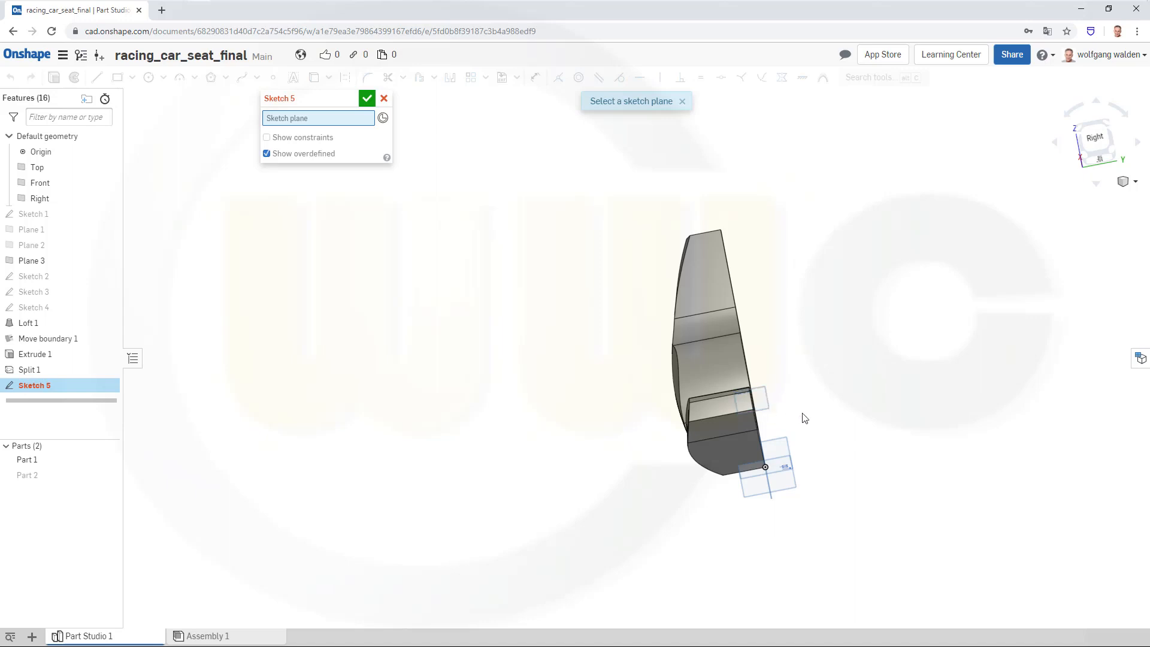
pyautogui.click(773, 412)
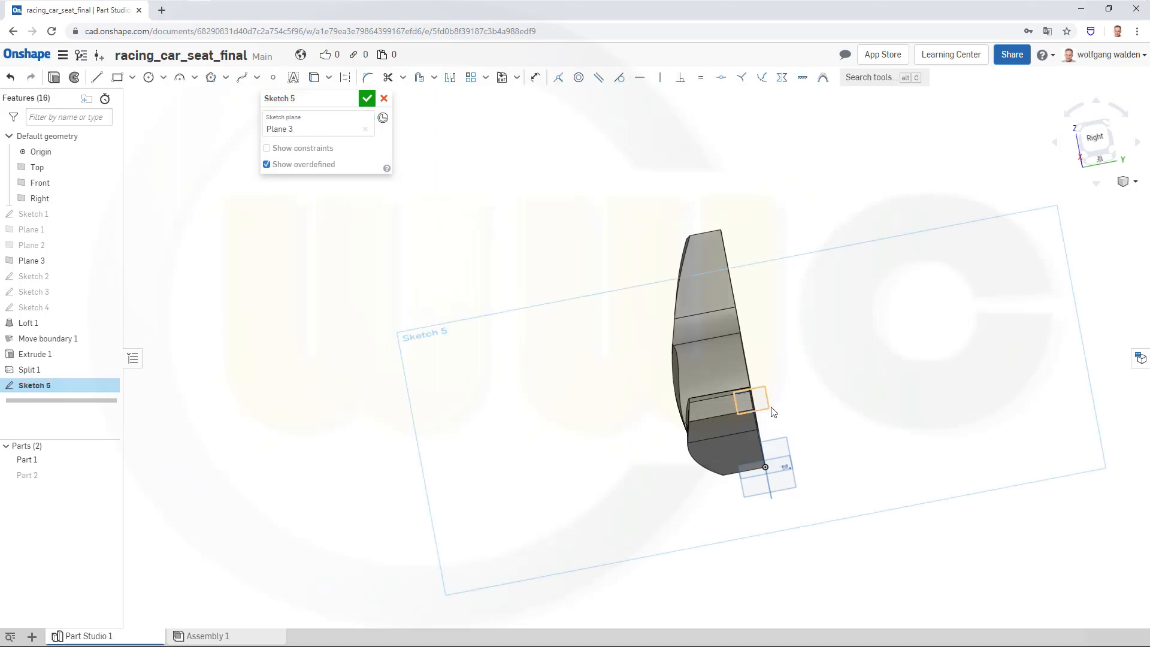
pyautogui.press('n')
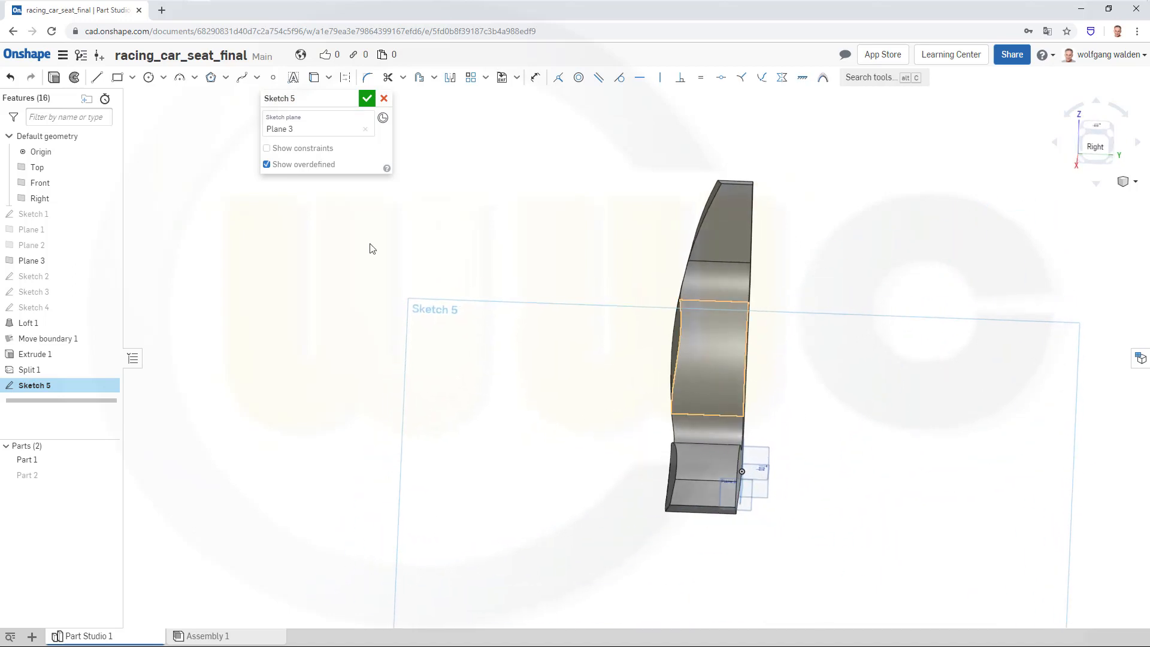
pyautogui.click(98, 81)
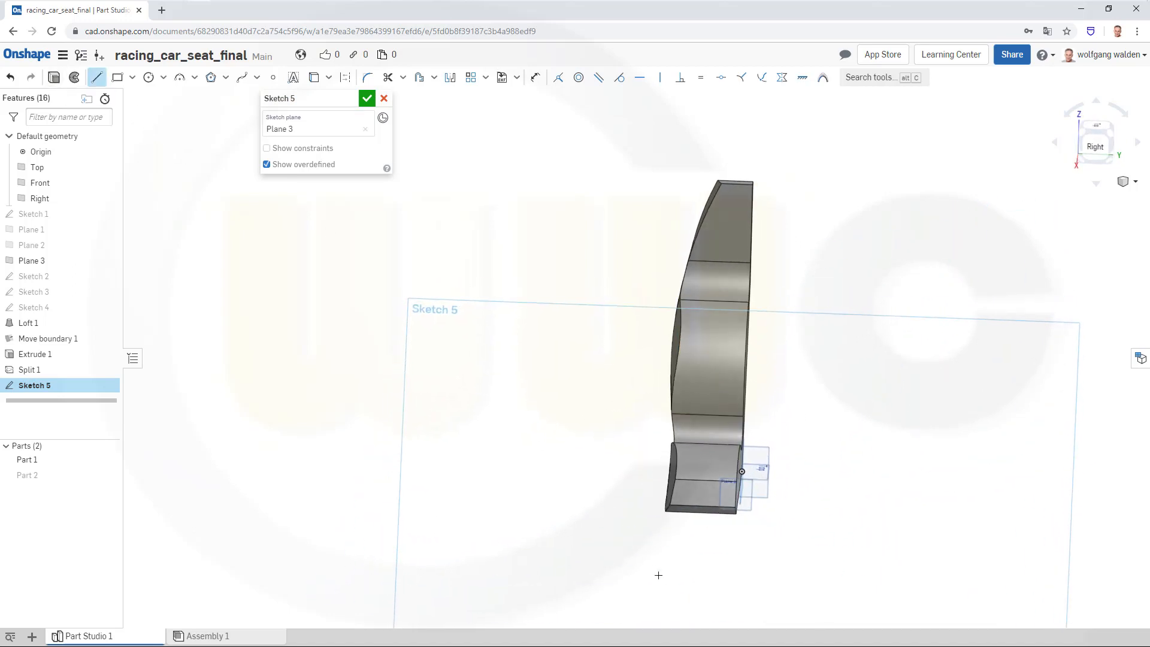
pyautogui.scroll(3, 659, 575)
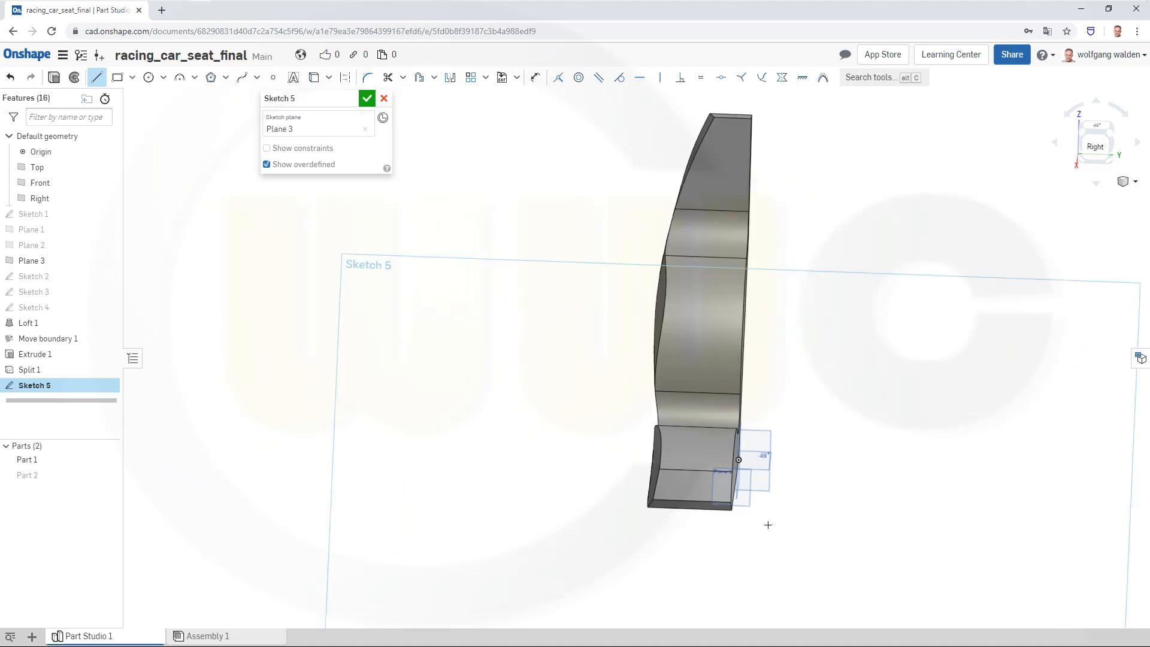
pyautogui.click(1094, 148)
pyautogui.scroll(3, 724, 599)
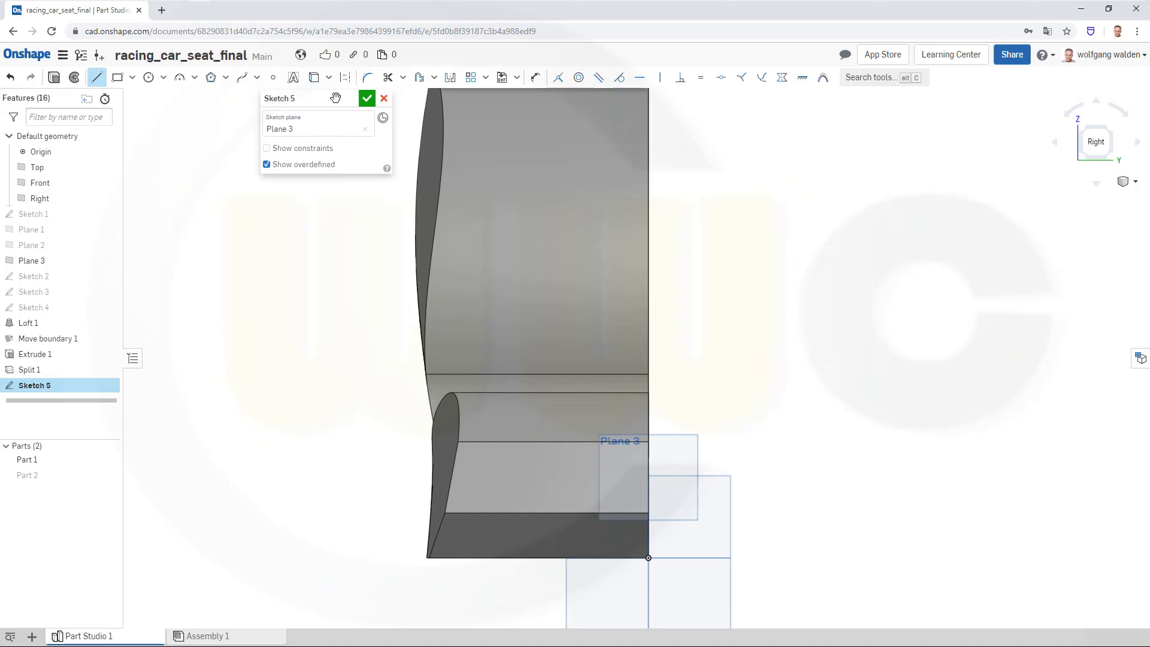
pyautogui.click(345, 77)
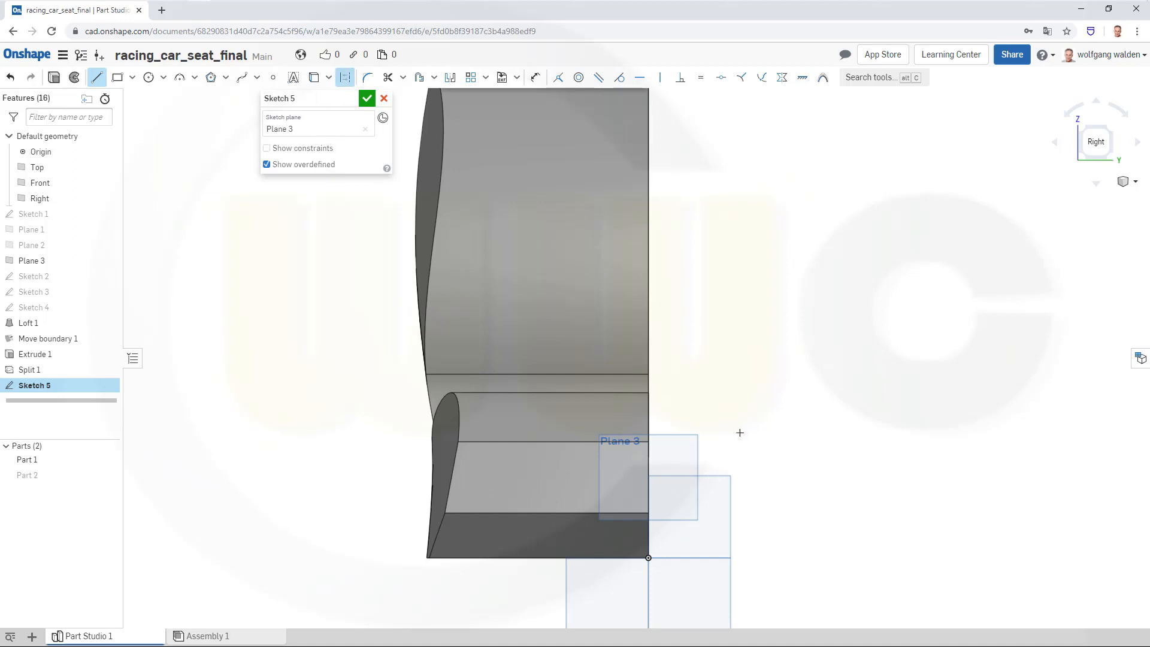
pyautogui.click(731, 462)
pyautogui.click(654, 462)
pyautogui.press('Escape')
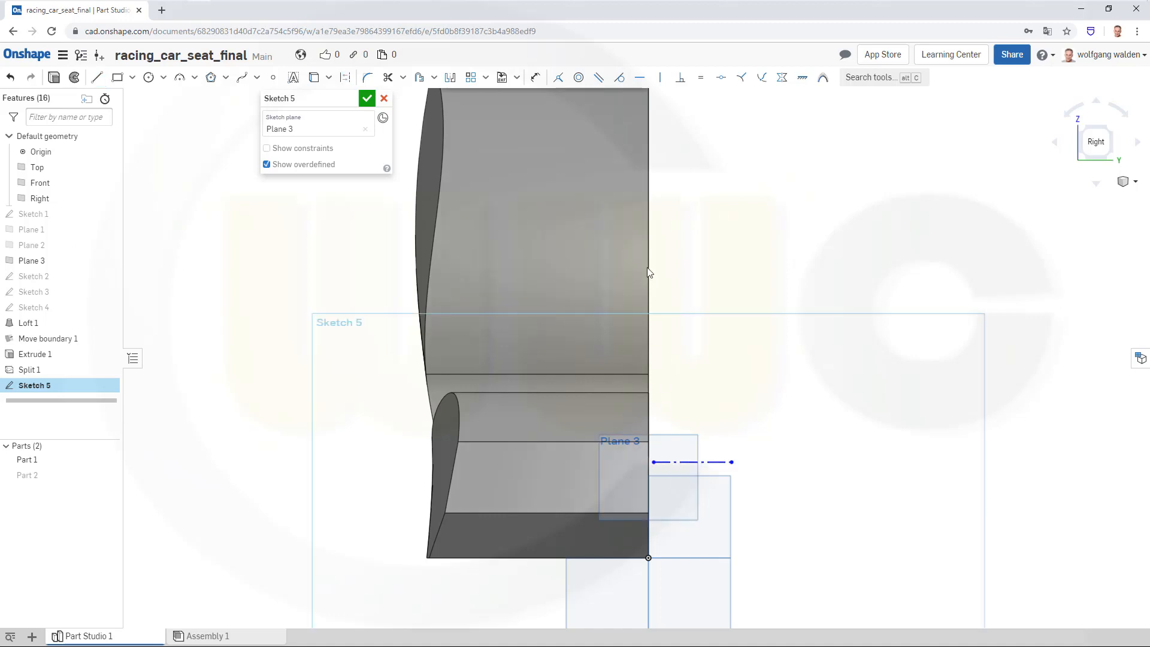
# Constrain the construction line's inner endpoint vertically to the origin and shift the line slightly downward
pyautogui.click(659, 77)
pyautogui.click(647, 558)
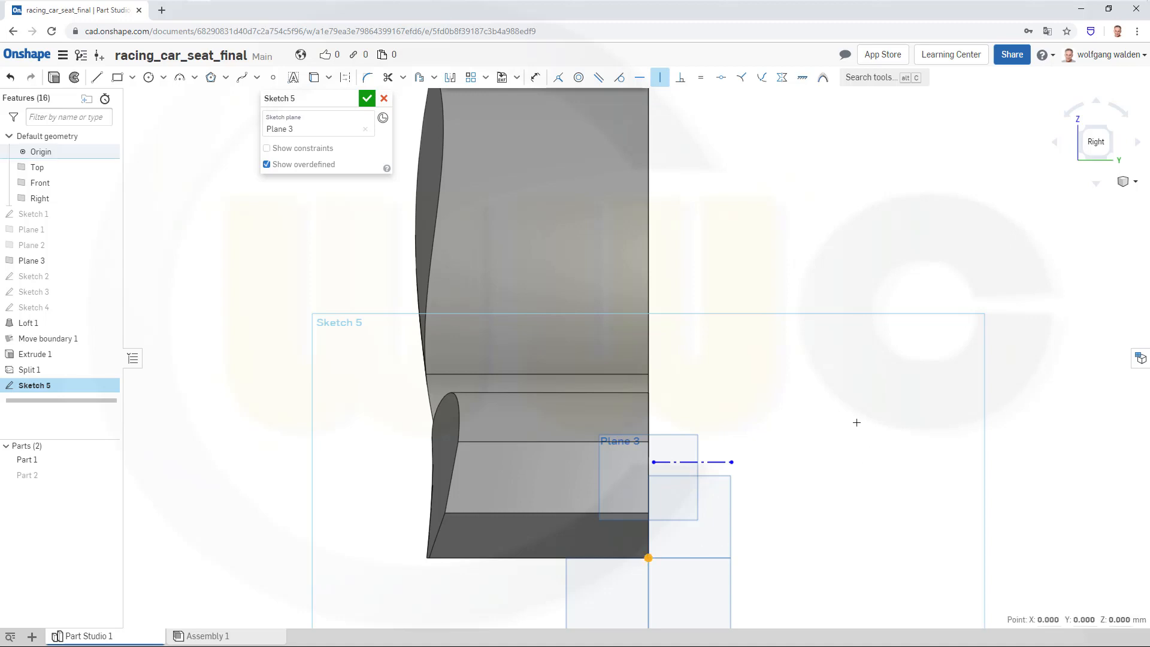
pyautogui.click(655, 463)
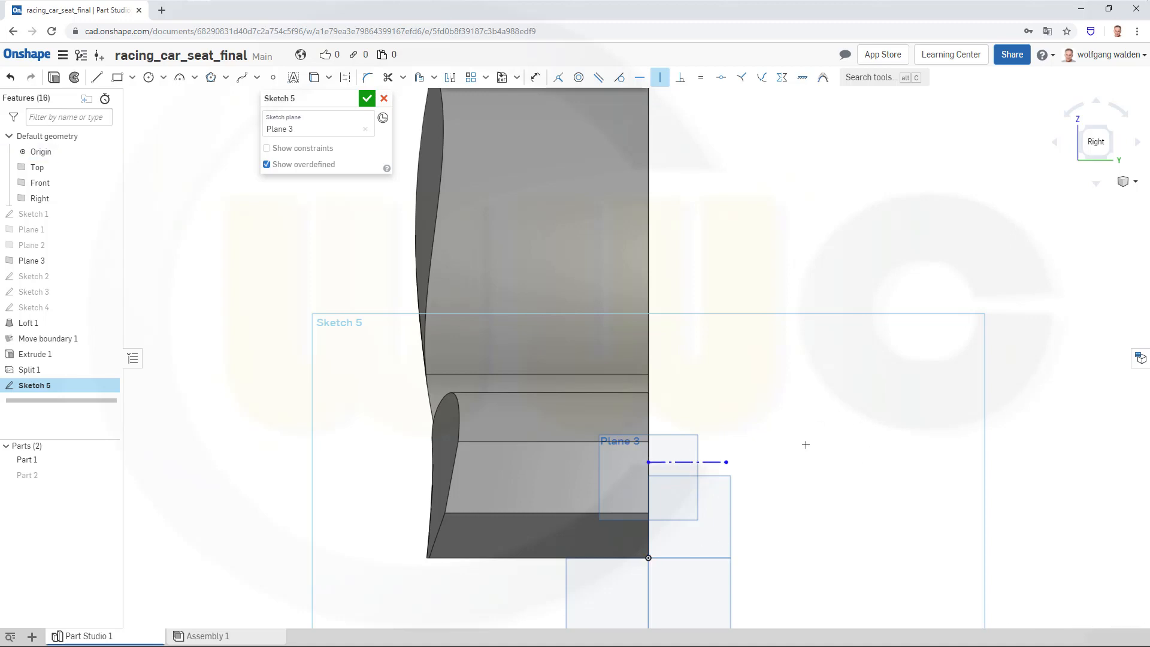
pyautogui.press('Escape')
pyautogui.moveTo(684, 477); pyautogui.dragTo(681, 477)
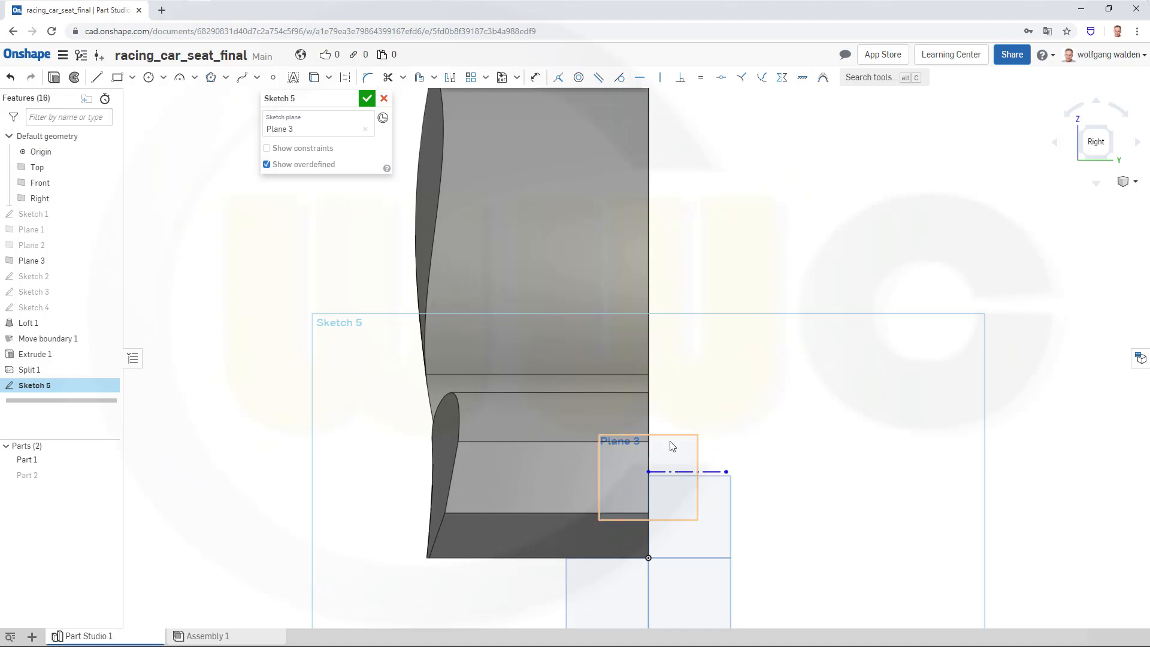
# Draw a wavy spline about 246 mm long from the construction line's inner end across the seat, past its curved outer side
pyautogui.click(241, 79)
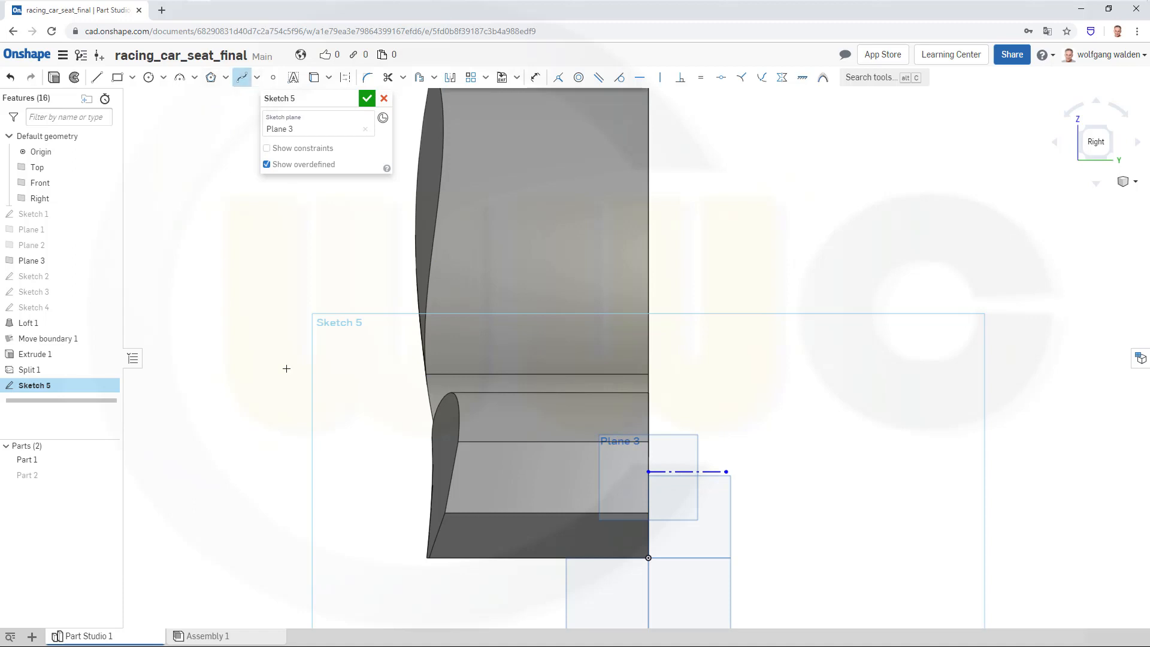
pyautogui.click(649, 472)
pyautogui.click(620, 472)
pyautogui.click(578, 497)
pyautogui.doubleClick(398, 458)
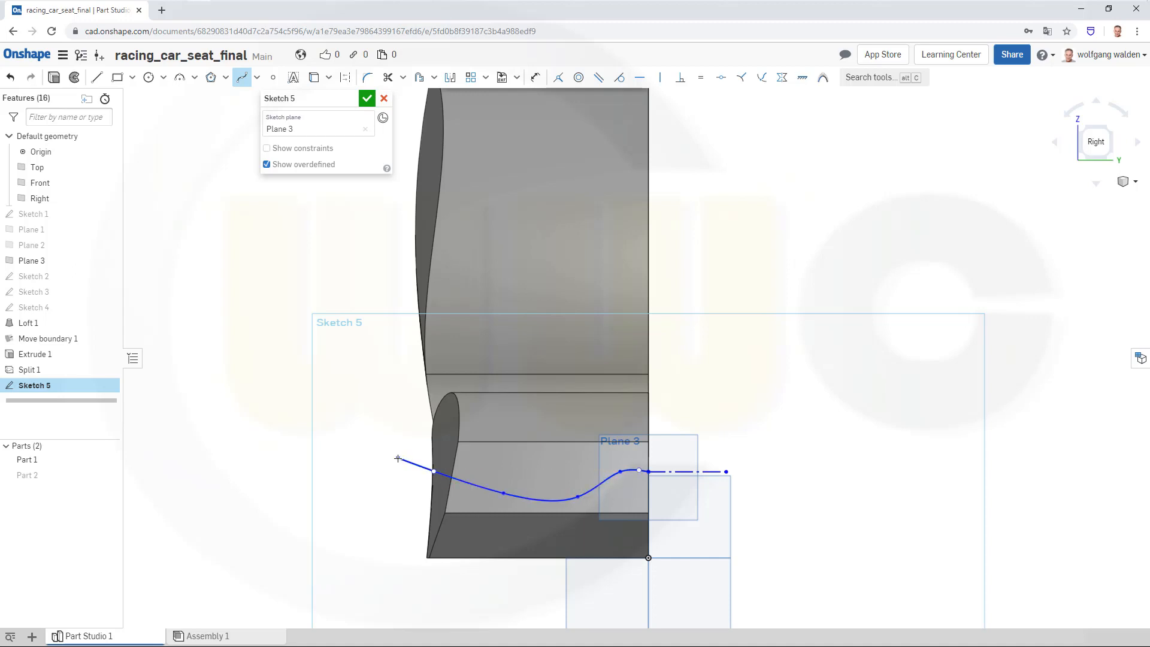
pyautogui.press('Escape')
# Make the spline tangent to the horizontal construction line
pyautogui.scroll(3, 677, 497)
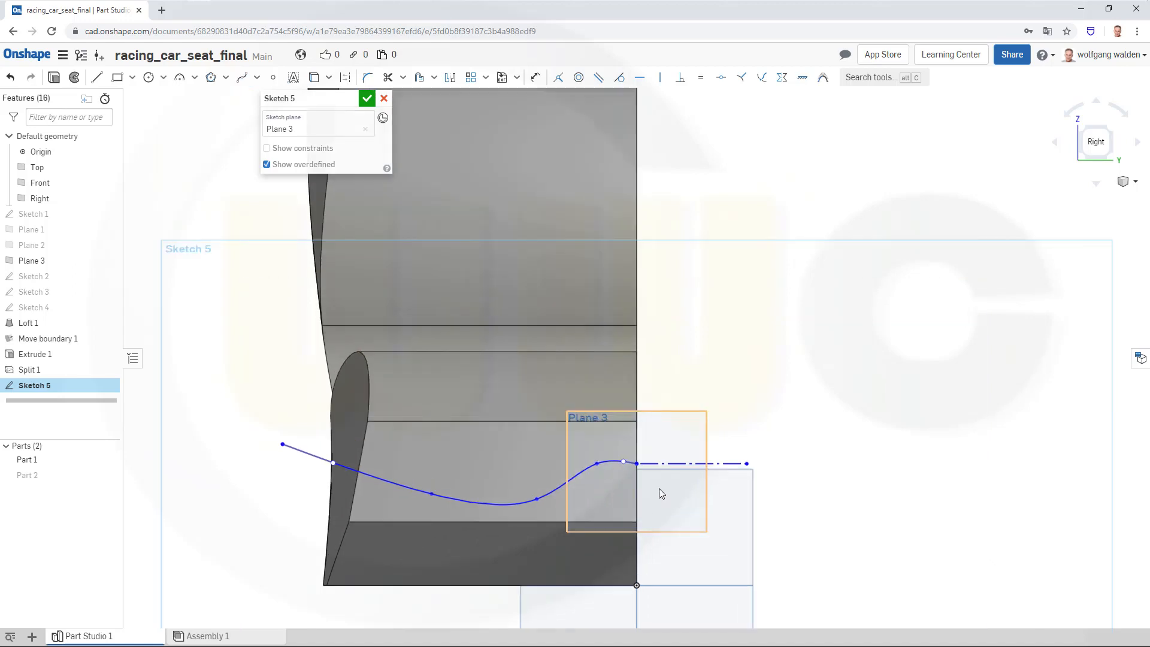
pyautogui.scroll(3, 628, 476)
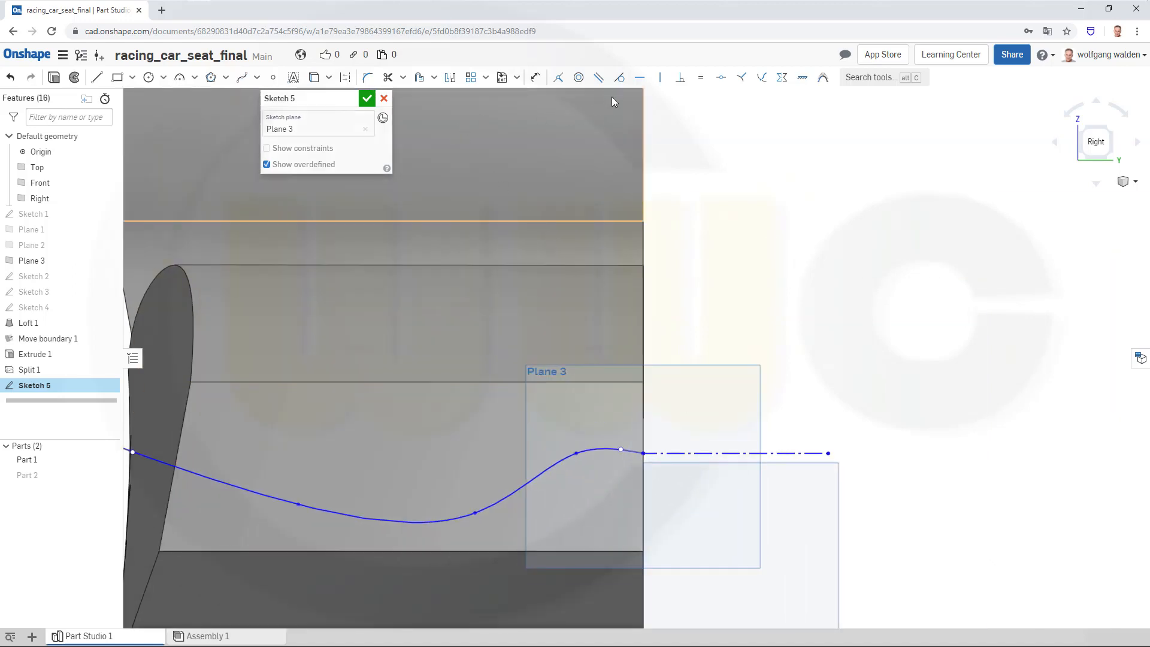
pyautogui.click(620, 77)
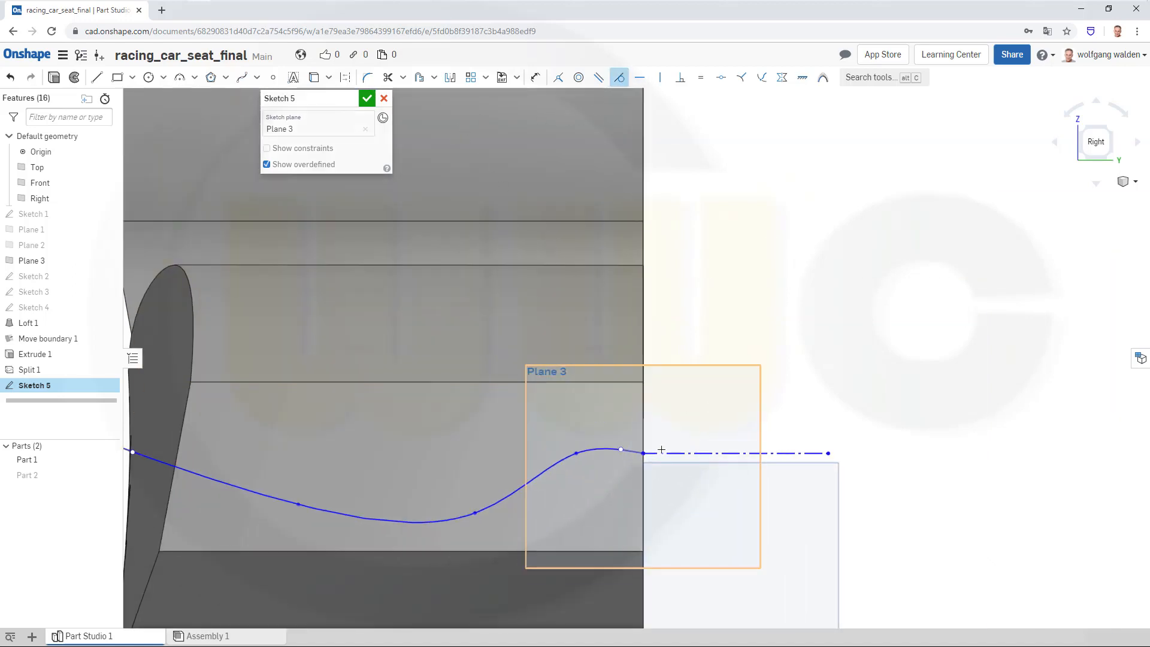
pyautogui.click(636, 453)
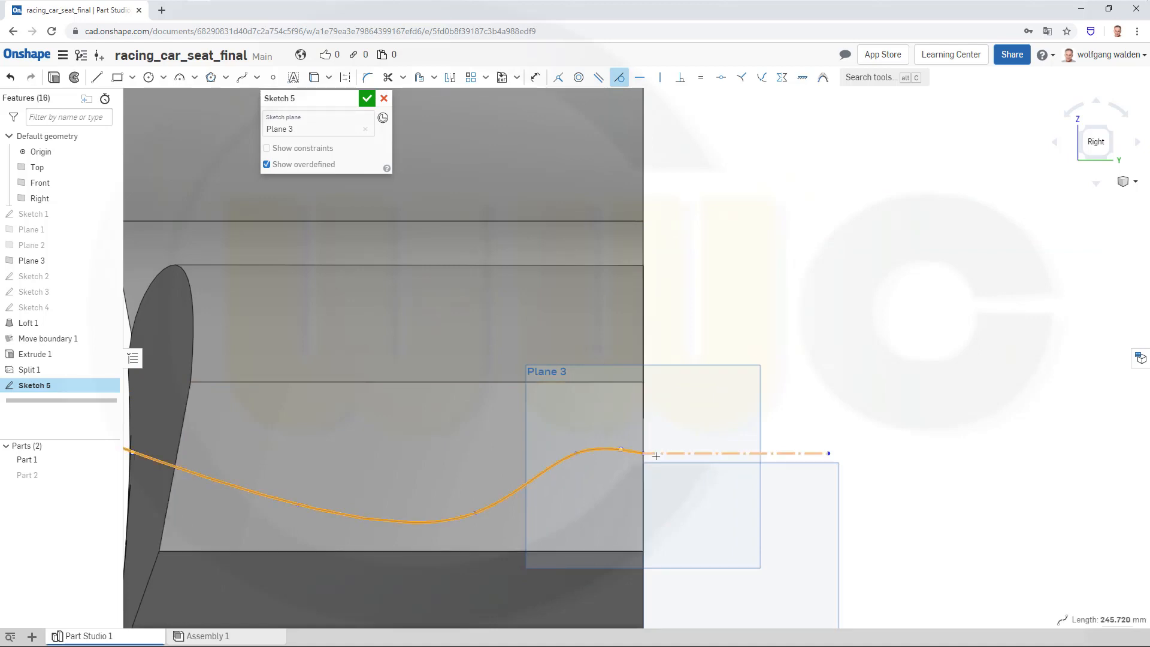
pyautogui.click(655, 453)
pyautogui.press('Escape')
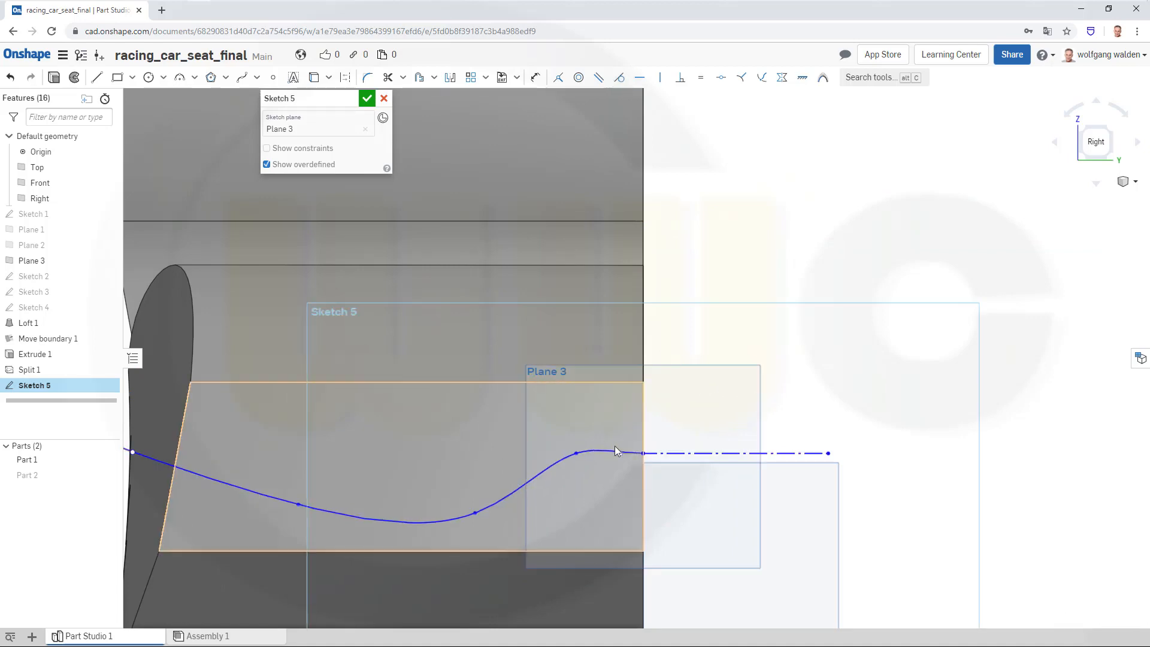
# Try to adjust the spline's tangent handle near the construction line, and discard the whole sketch
pyautogui.moveTo(577, 454); pyautogui.dragTo(612, 462)
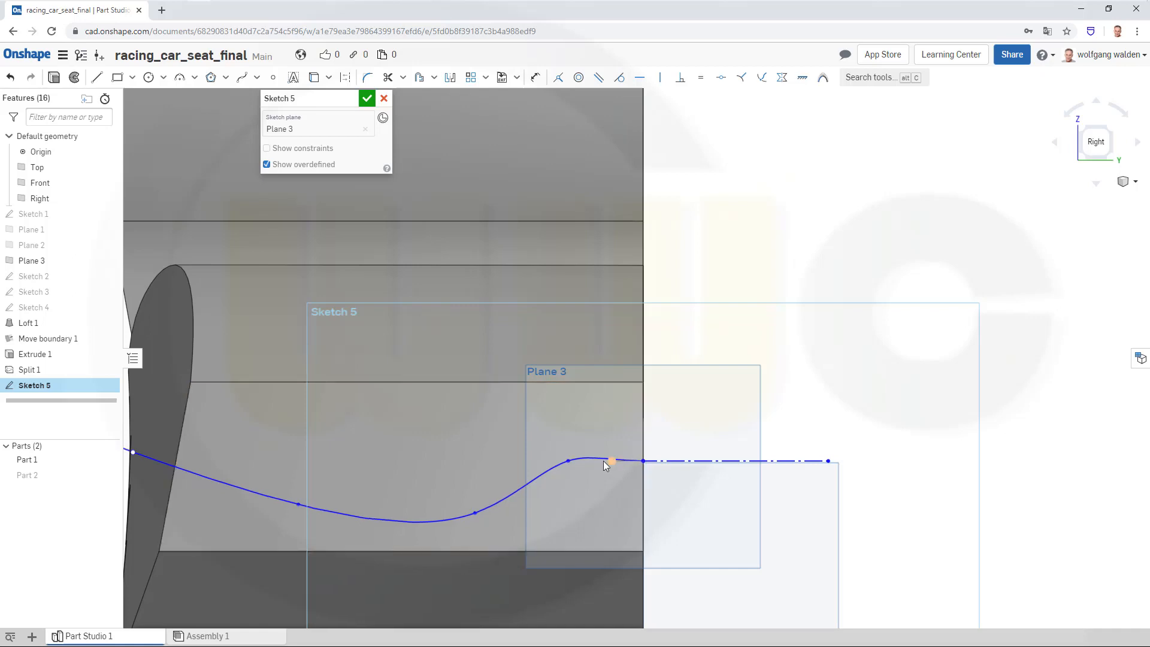
pyautogui.moveTo(604, 463)
pyautogui.mouseDown()
pyautogui.moveTo(565, 469)
pyautogui.moveTo(568, 457)
pyautogui.moveTo(605, 443)
pyautogui.moveTo(604, 455)
pyautogui.mouseUp()
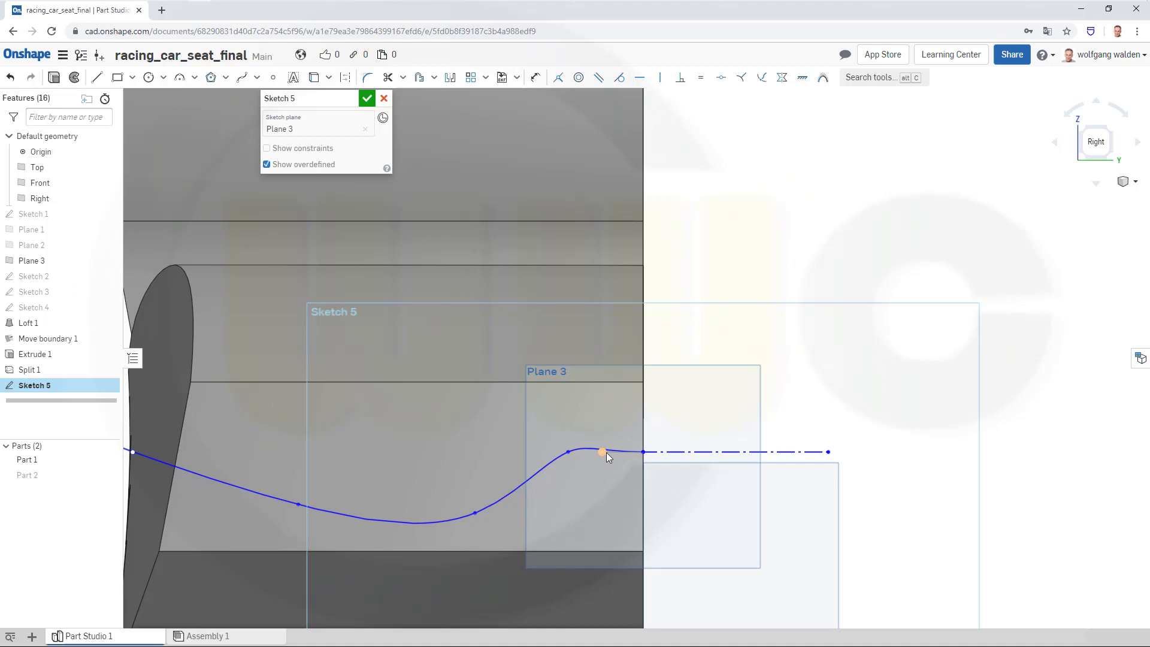
pyautogui.click(604, 453)
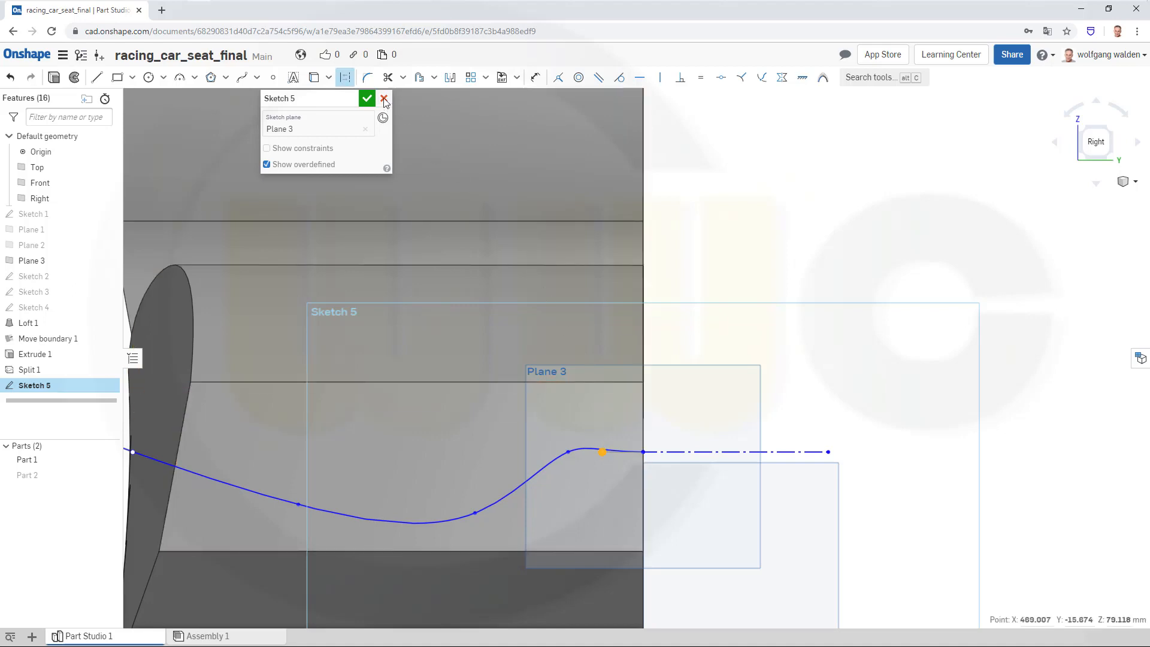
pyautogui.press('Escape')
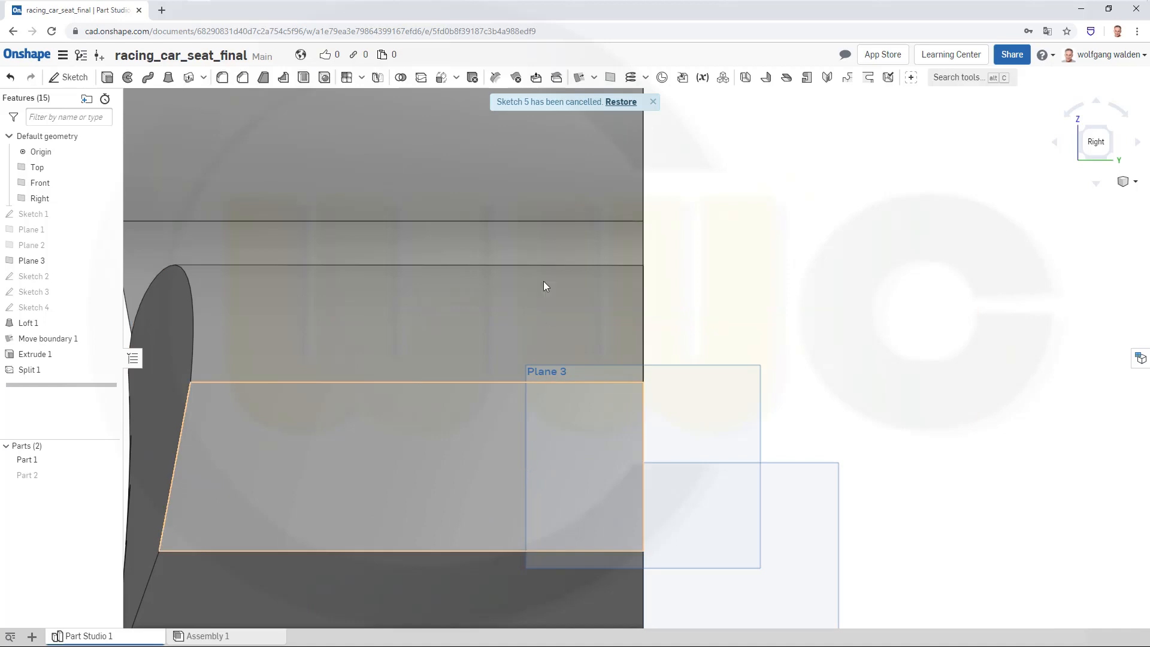
# Start a new sketch on Plane 3 and draw a short horizontal construction line just outside the seat's straight centre edge
pyautogui.scroll(-2, 689, 318)
pyautogui.scroll(-1, 695, 368)
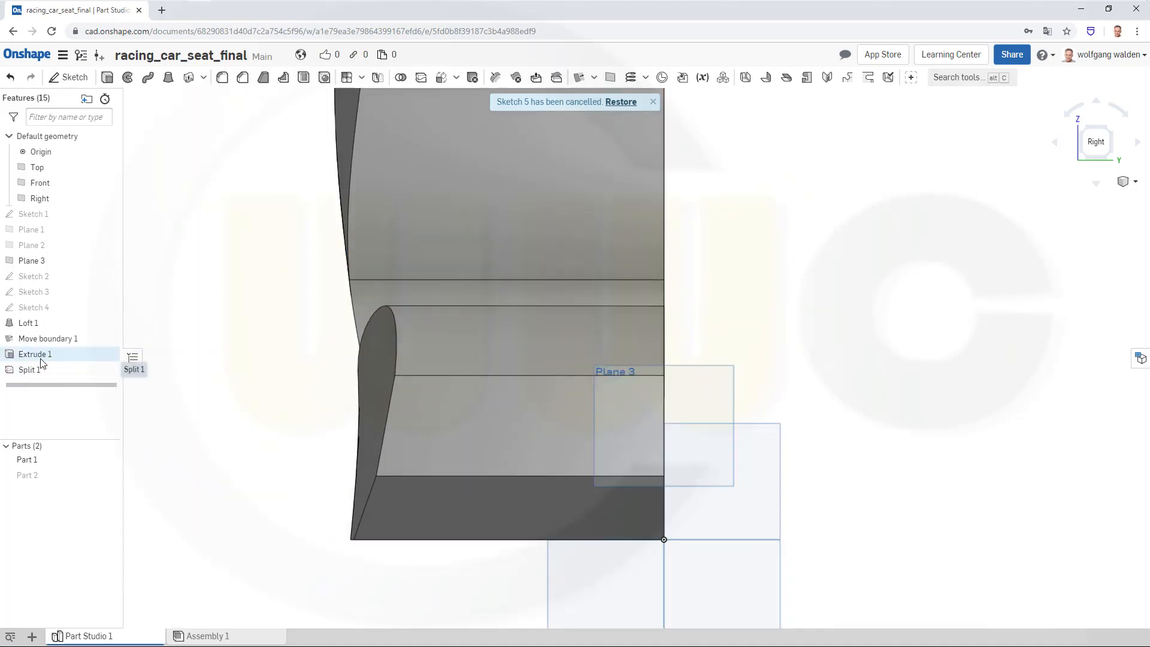
pyautogui.click(68, 77)
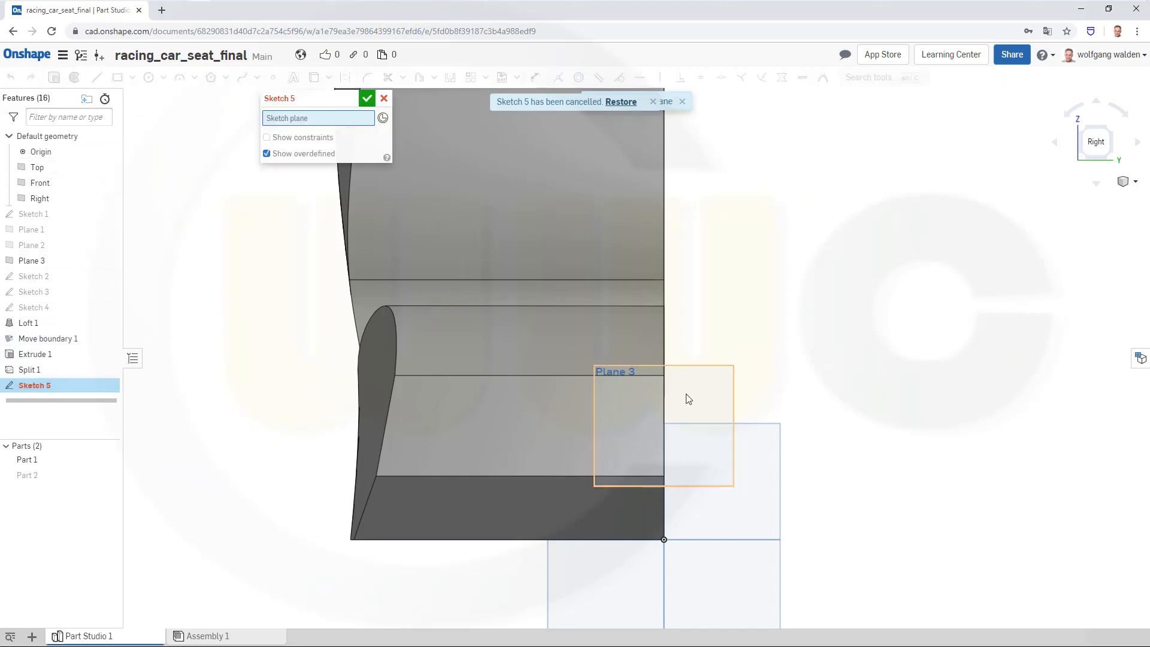
pyautogui.click(704, 372)
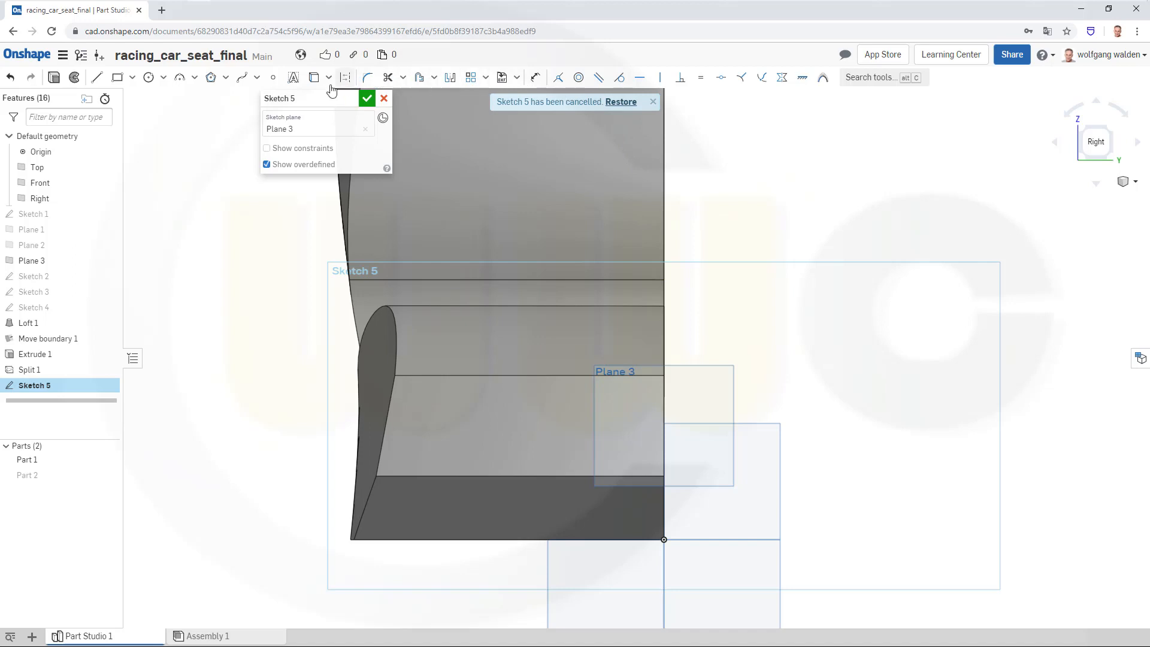
pyautogui.click(97, 77)
pyautogui.press('u')
pyautogui.click(712, 415)
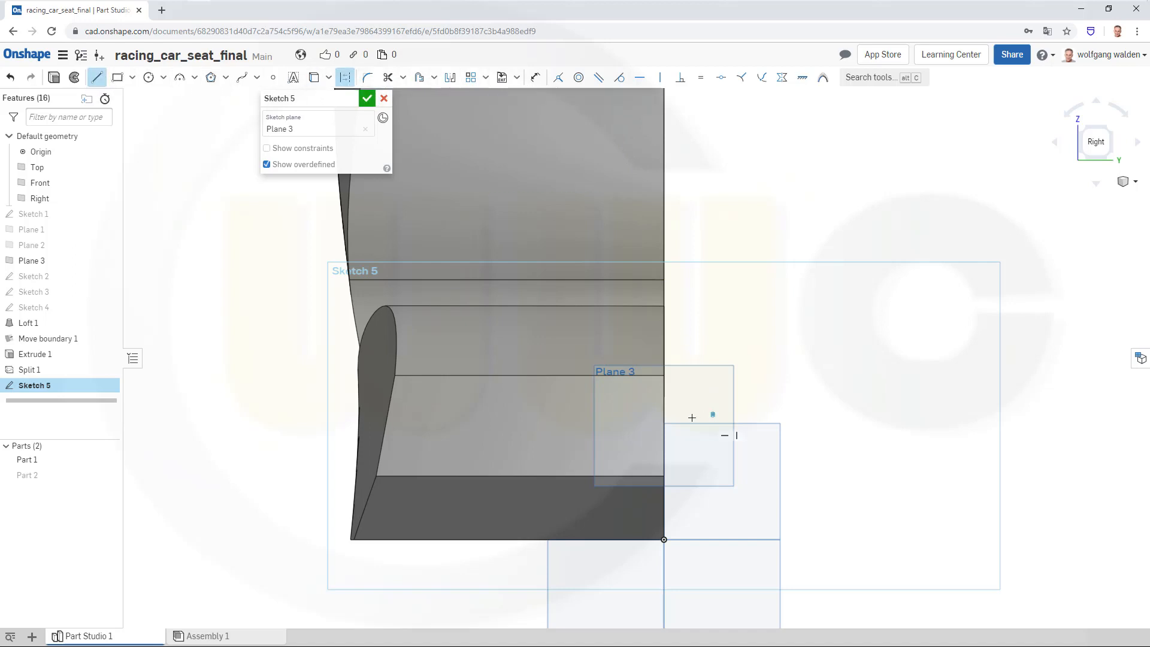
pyautogui.click(679, 414)
pyautogui.press('Escape')
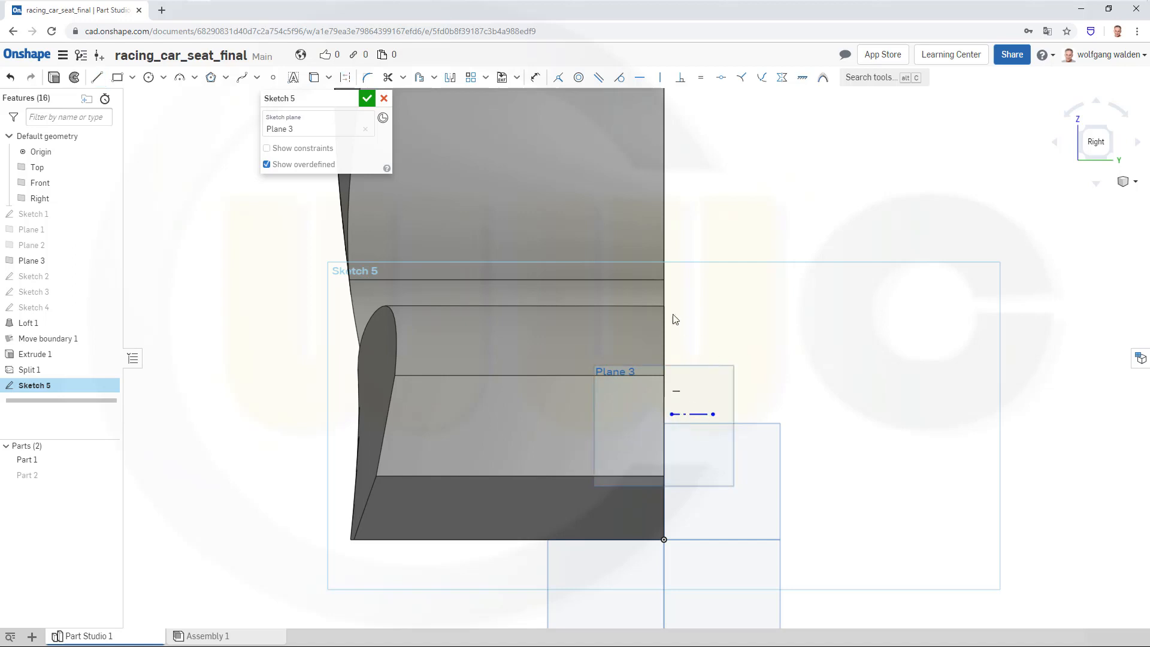
# Draw a five-point spline from the construction line's inner end, sagging across the seat front and ending beyond its curved outer side
pyautogui.click(241, 78)
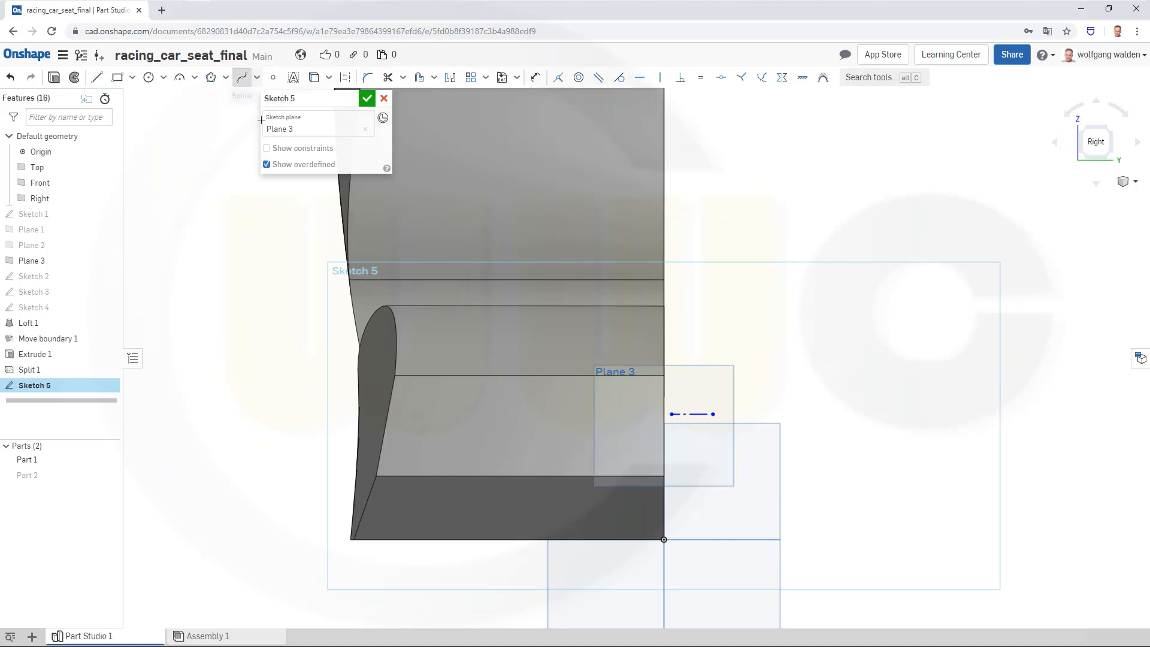
pyautogui.click(671, 414)
pyautogui.click(635, 442)
pyautogui.click(526, 456)
pyautogui.click(398, 443)
pyautogui.doubleClick(266, 406)
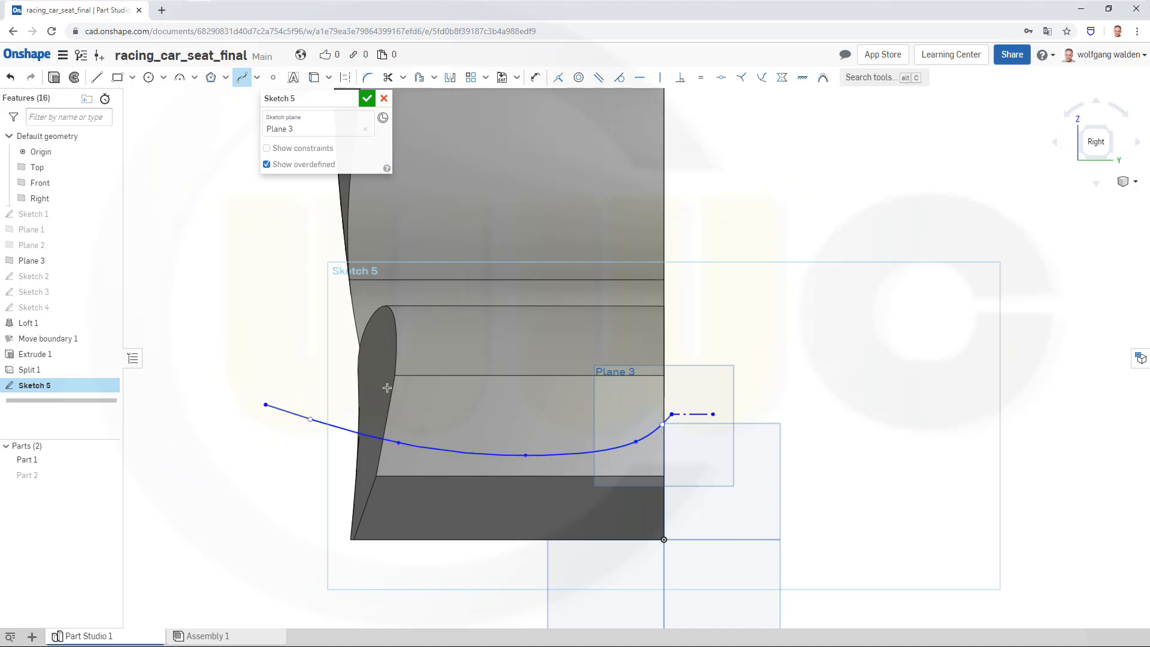
pyautogui.press('Escape')
# Make the spline tangent to the horizontal construction line
pyautogui.click(619, 78)
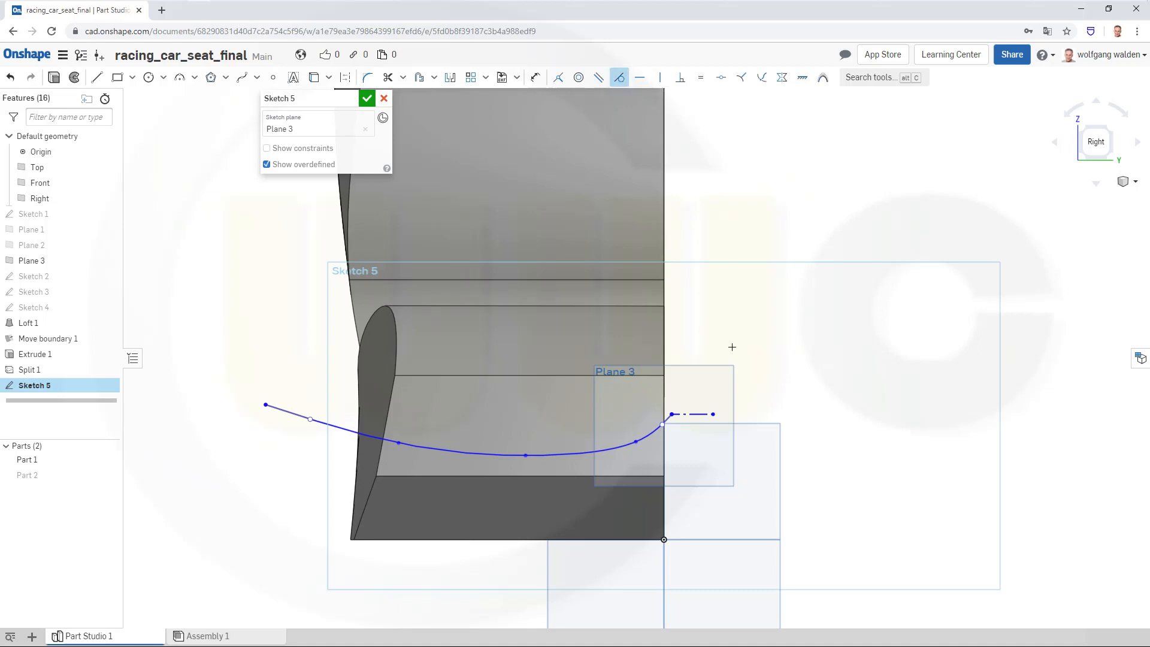
pyautogui.scroll(5, 671, 428)
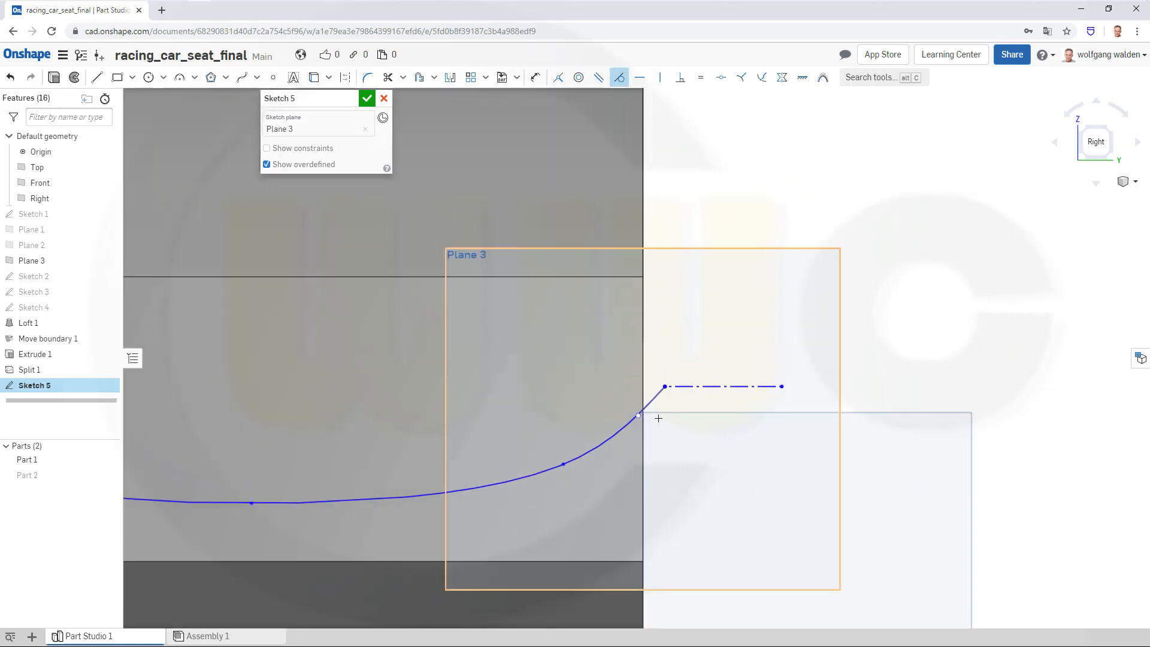
pyautogui.click(684, 387)
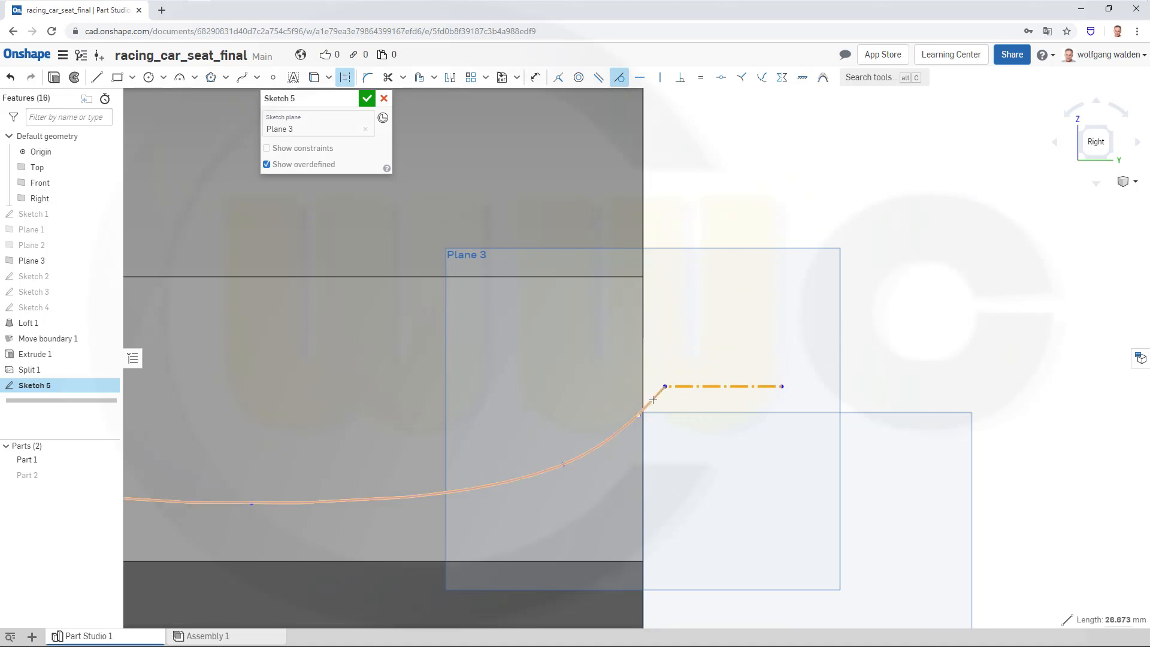
pyautogui.click(659, 393)
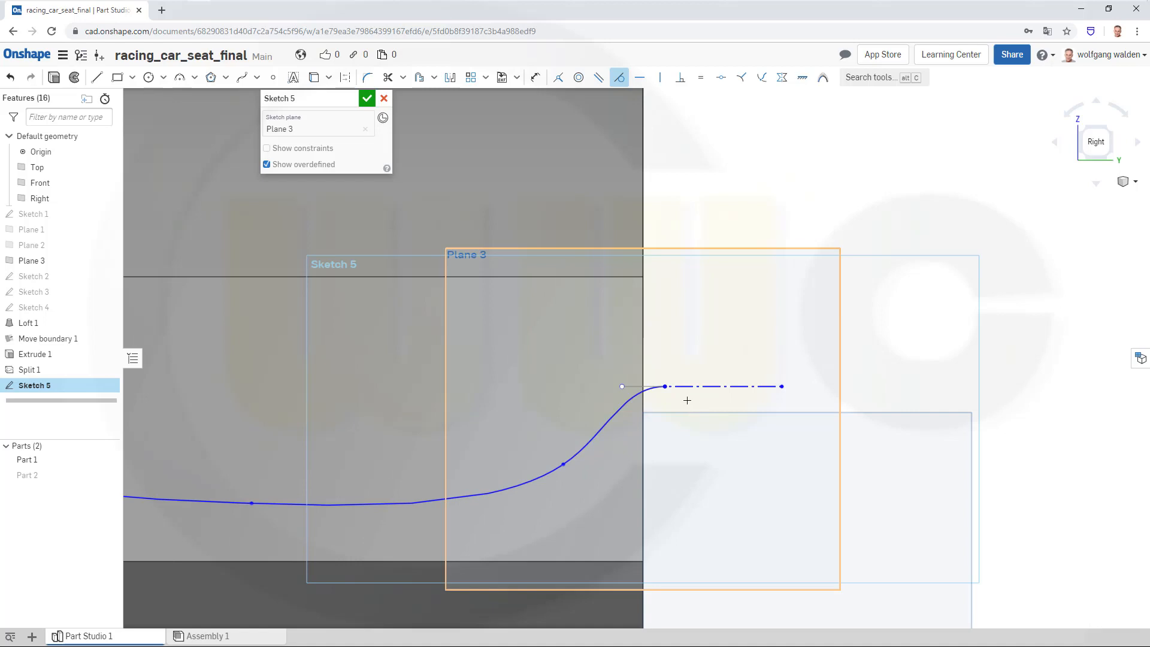
pyautogui.press('Escape')
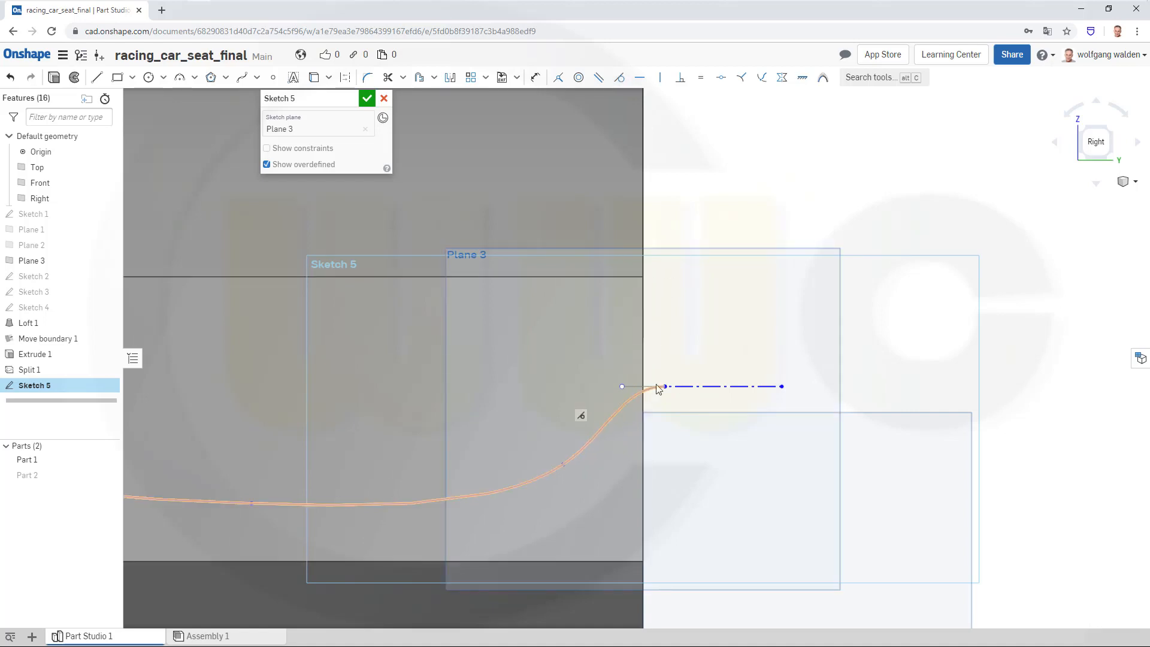
# Constrain the spline's end at the construction line vertically in line with the origin
pyautogui.click(661, 77)
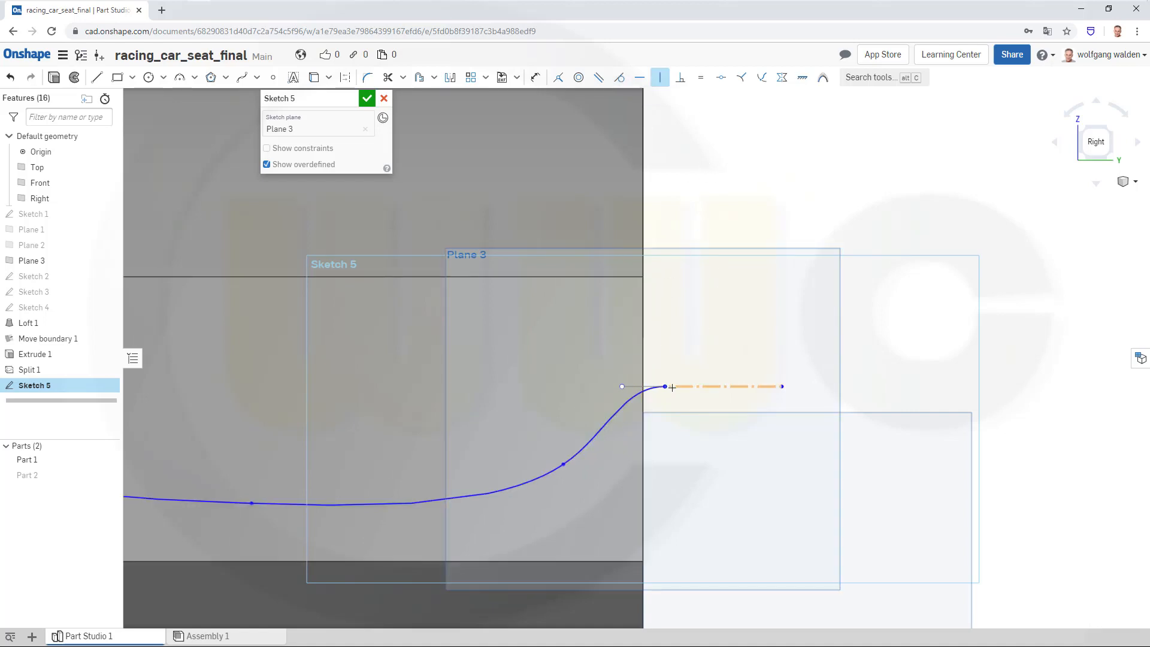
pyautogui.scroll(-3, 691, 529)
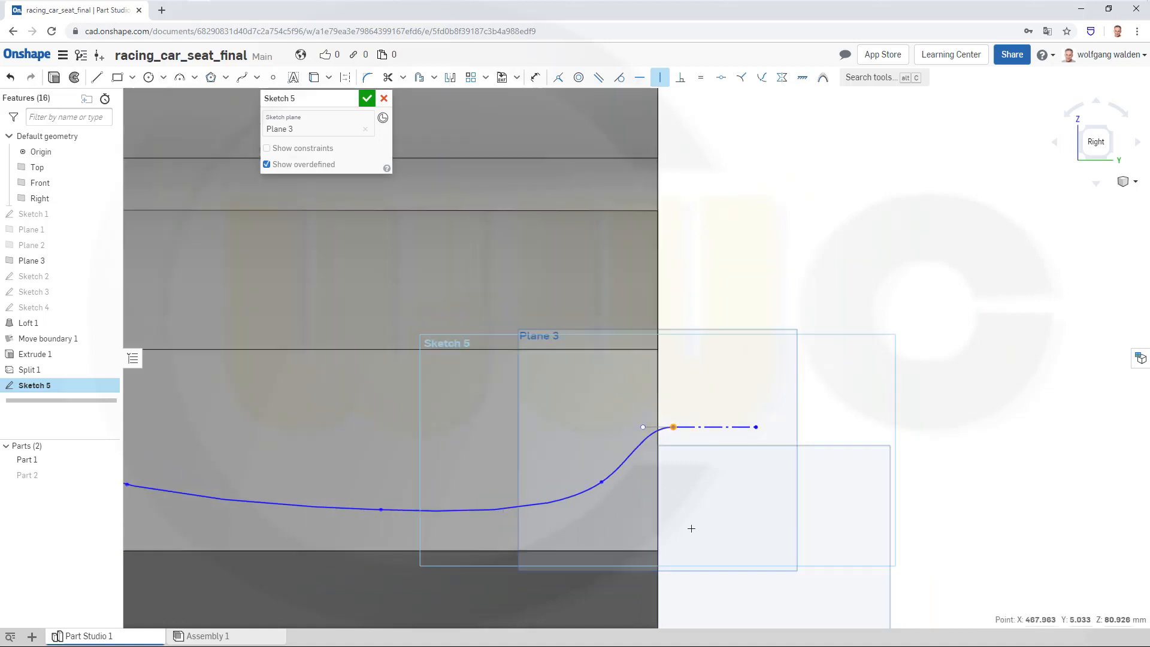
pyautogui.scroll(-3, 692, 528)
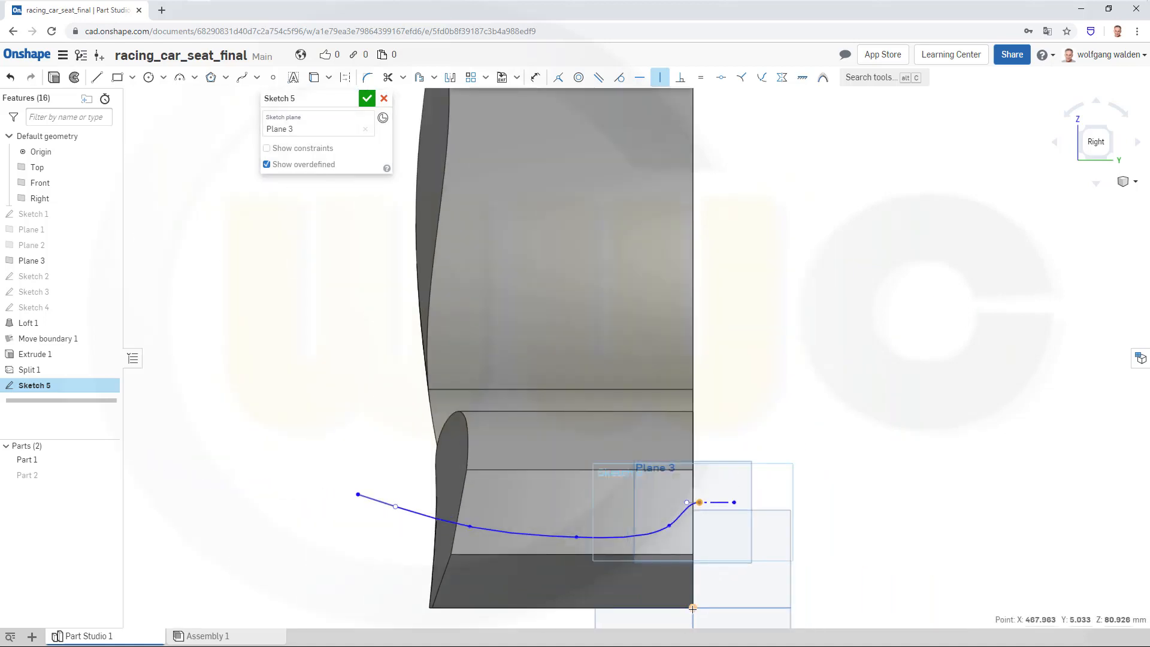
pyautogui.click(693, 608)
pyautogui.press('Escape')
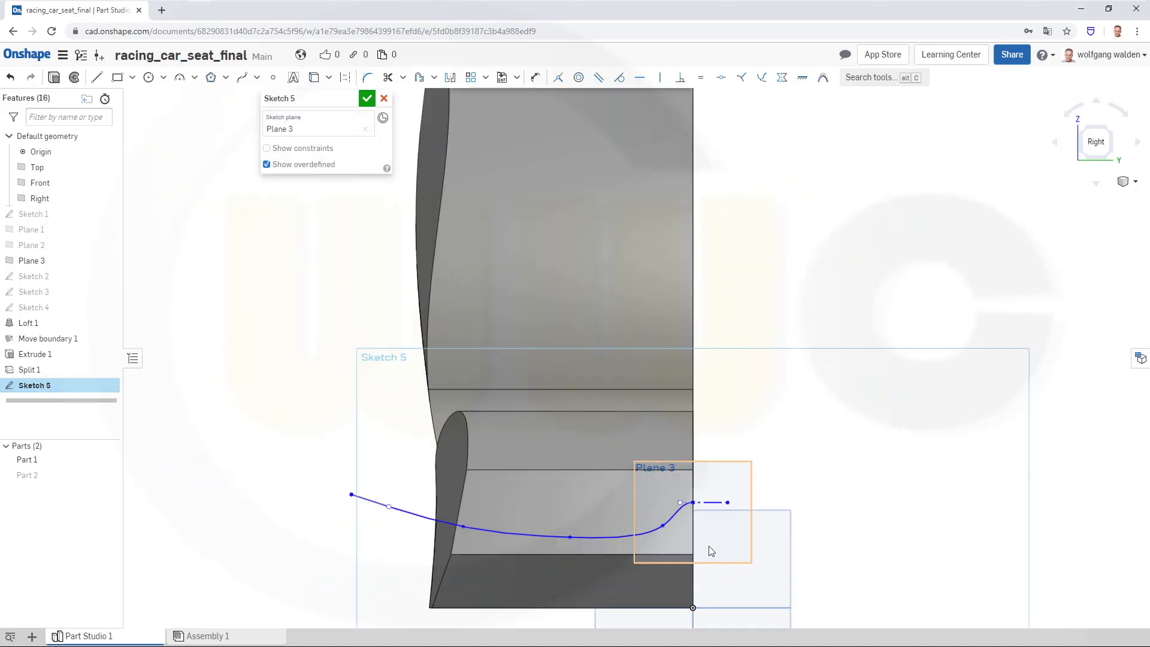
# Reshape the spline into a smooth wave by moving its three interior points outward and upward, and finish the sketch
pyautogui.moveTo(661, 526); pyautogui.dragTo(519, 541)
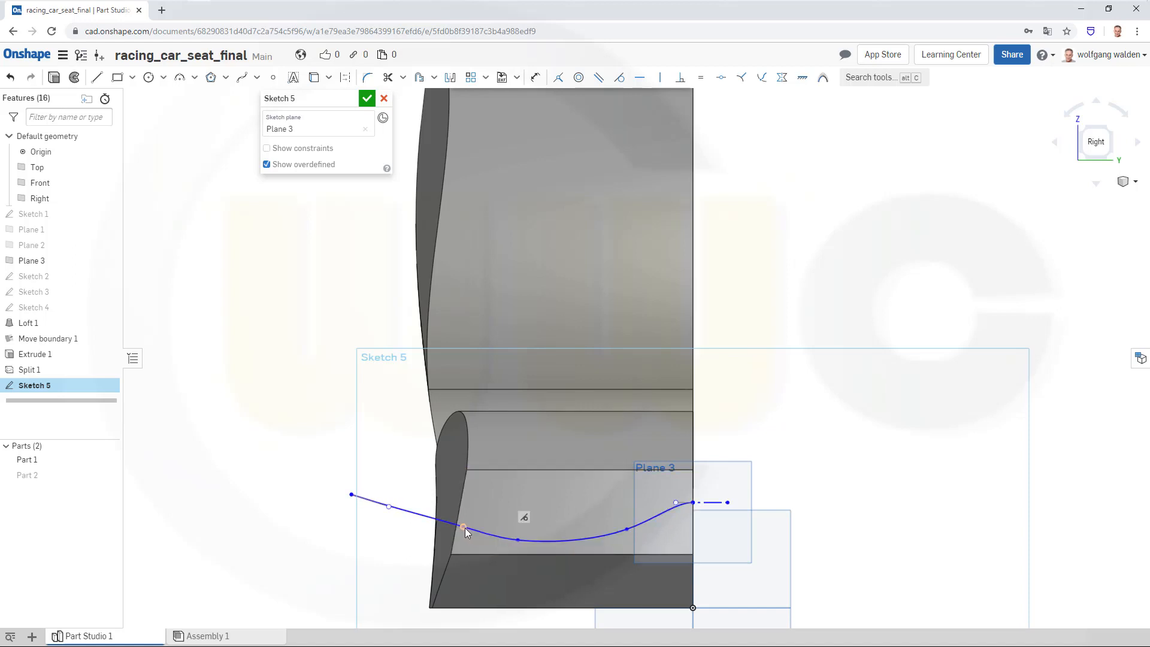
pyautogui.moveTo(467, 519); pyautogui.dragTo(465, 513)
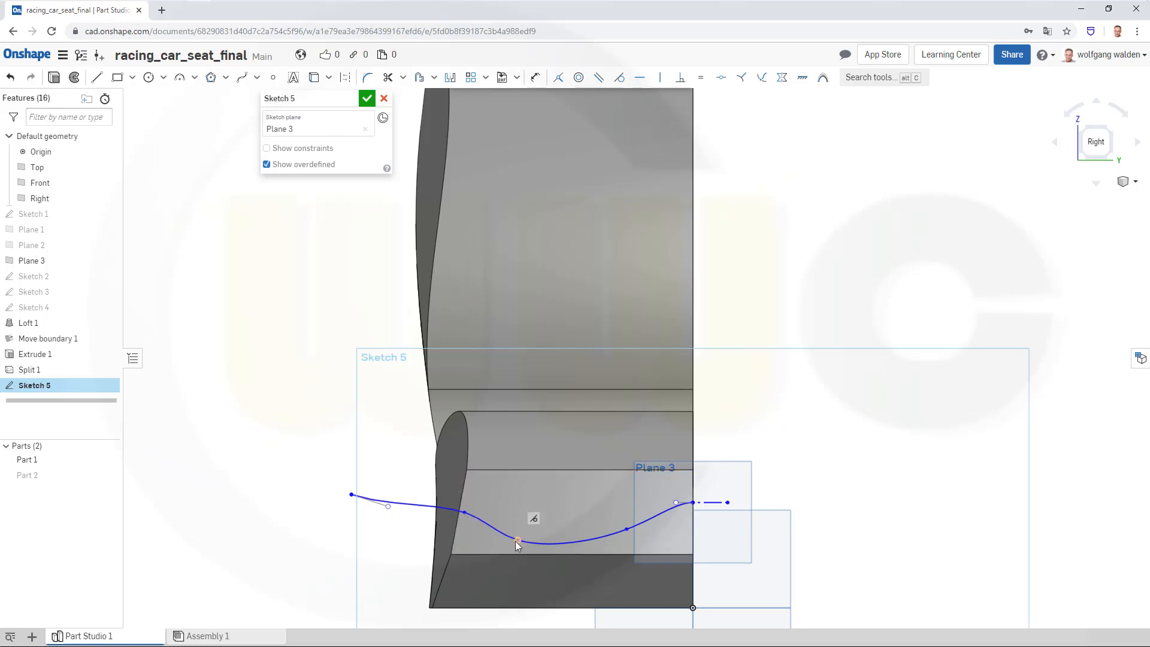
pyautogui.moveTo(518, 541); pyautogui.dragTo(527, 533)
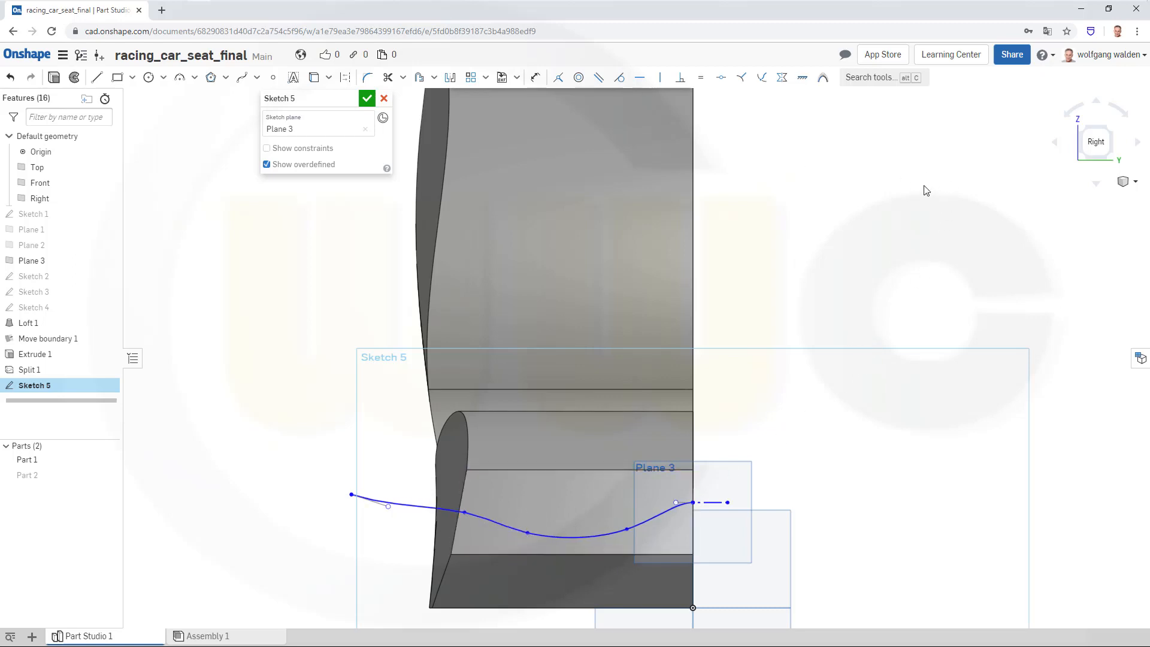
pyautogui.click(367, 99)
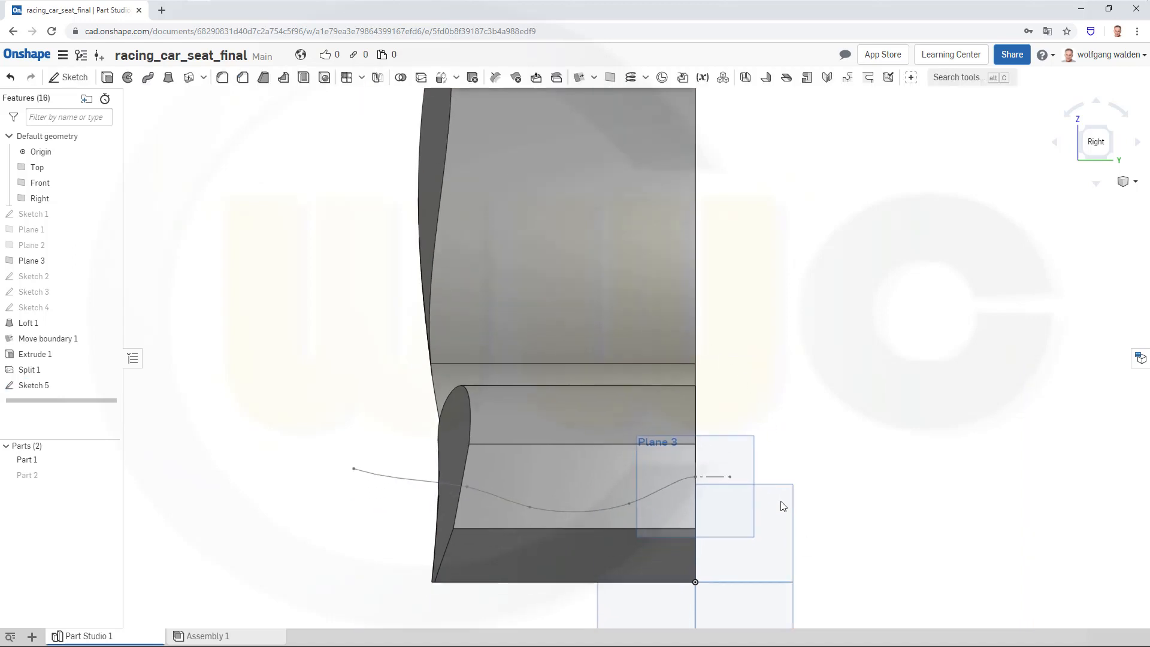
# Extrude the spline as a new blind surface 250 mm deep, directed down through the front of the seat
pyautogui.moveTo(783, 503); pyautogui.dragTo(861, 468, button='right')
pyautogui.moveTo(845, 469); pyautogui.dragTo(836, 469, button='right')
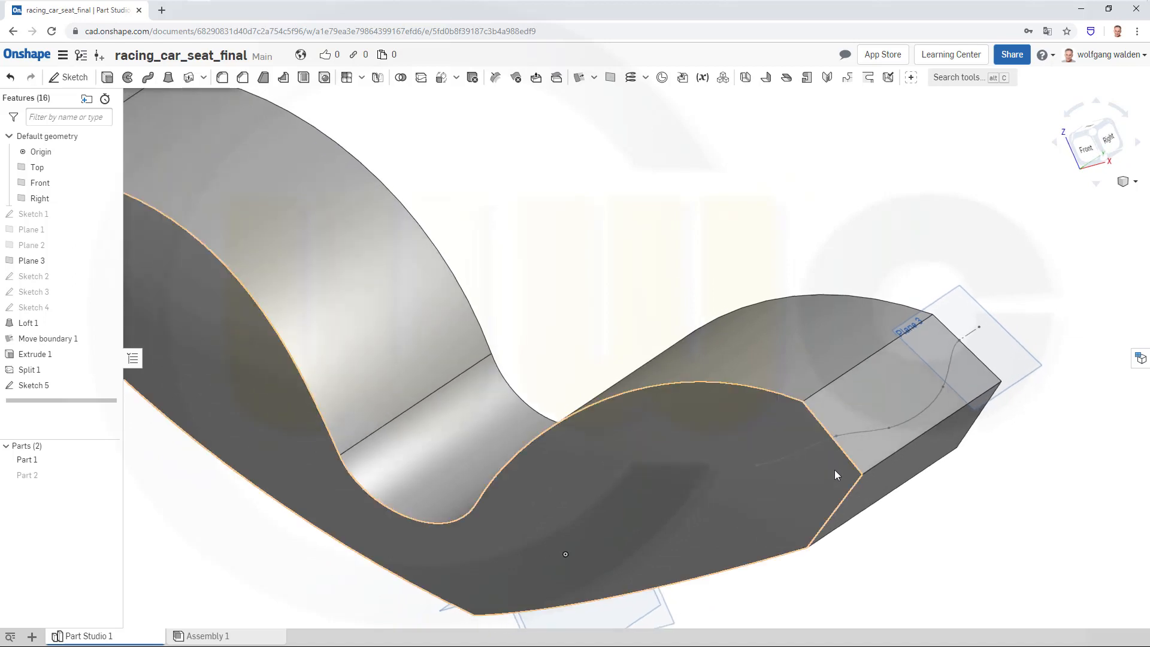
pyautogui.click(108, 77)
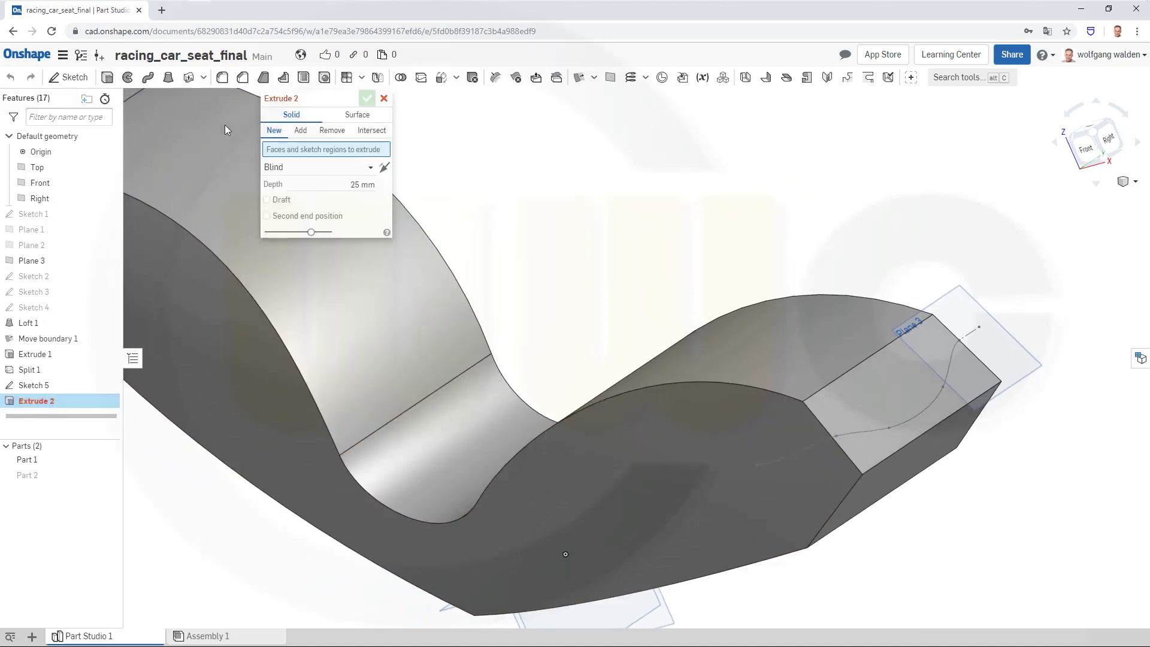
pyautogui.click(347, 115)
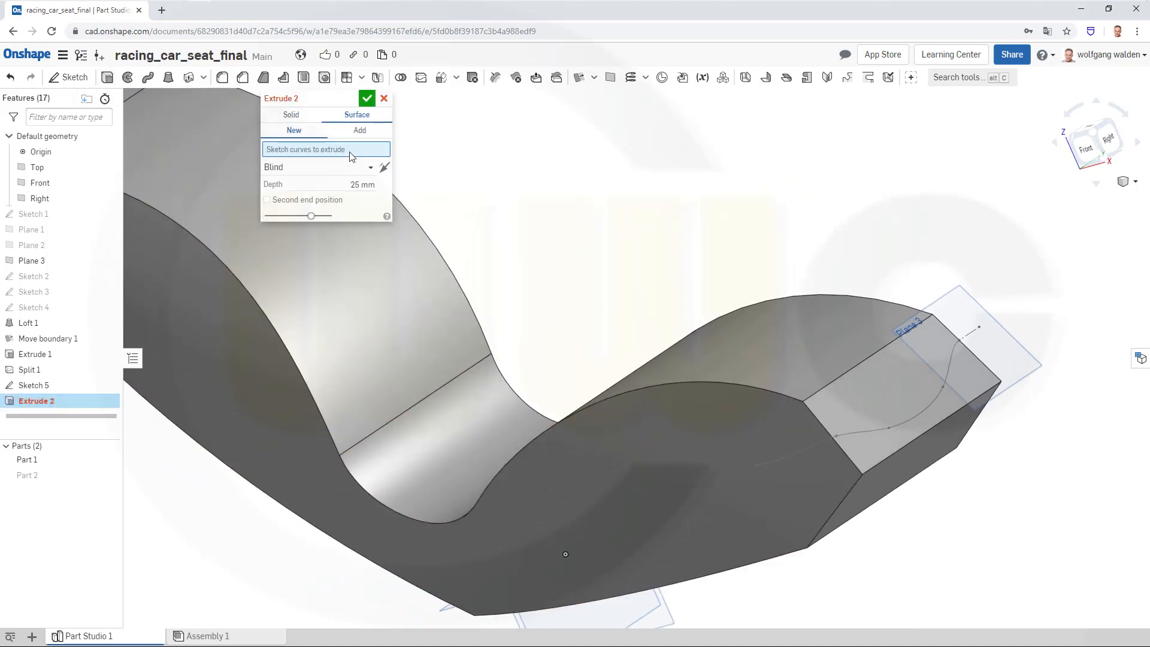
pyautogui.click(952, 368)
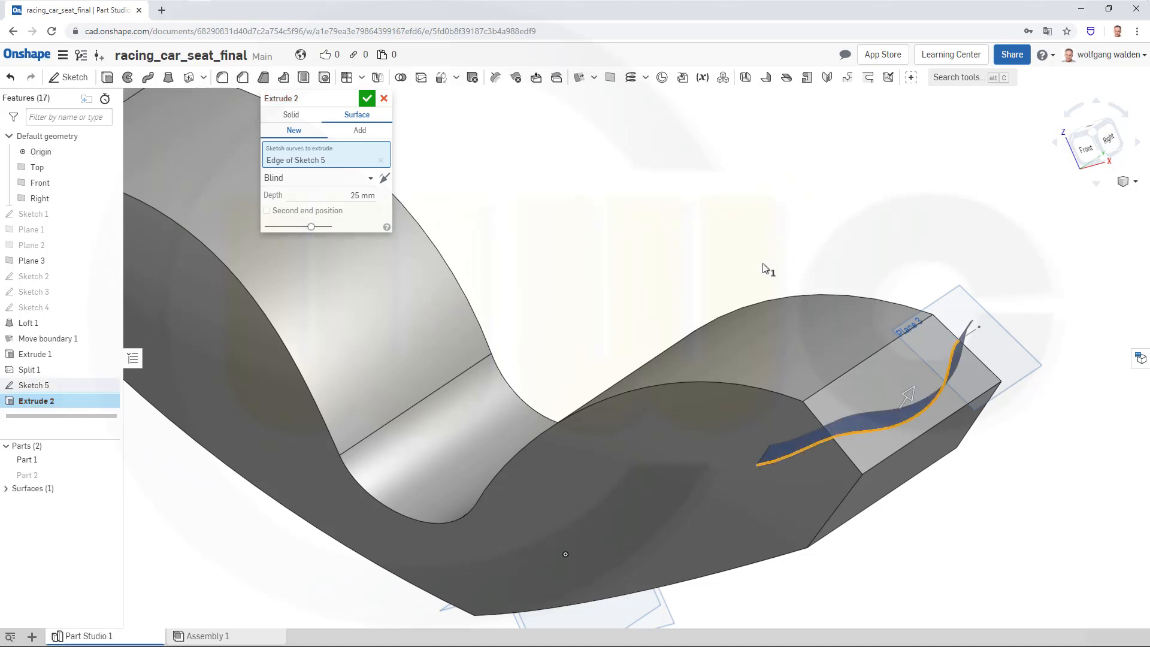
pyautogui.moveTo(777, 252); pyautogui.dragTo(816, 255, button='right')
pyautogui.moveTo(887, 282); pyautogui.dragTo(710, 576)
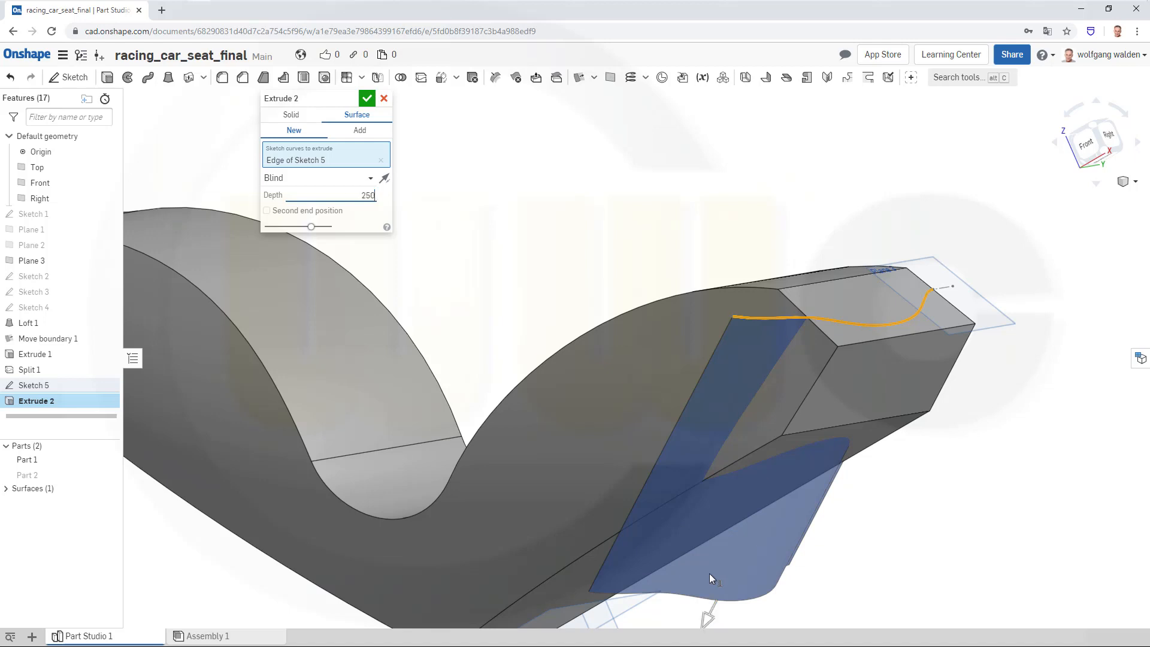
pyautogui.press('Return')
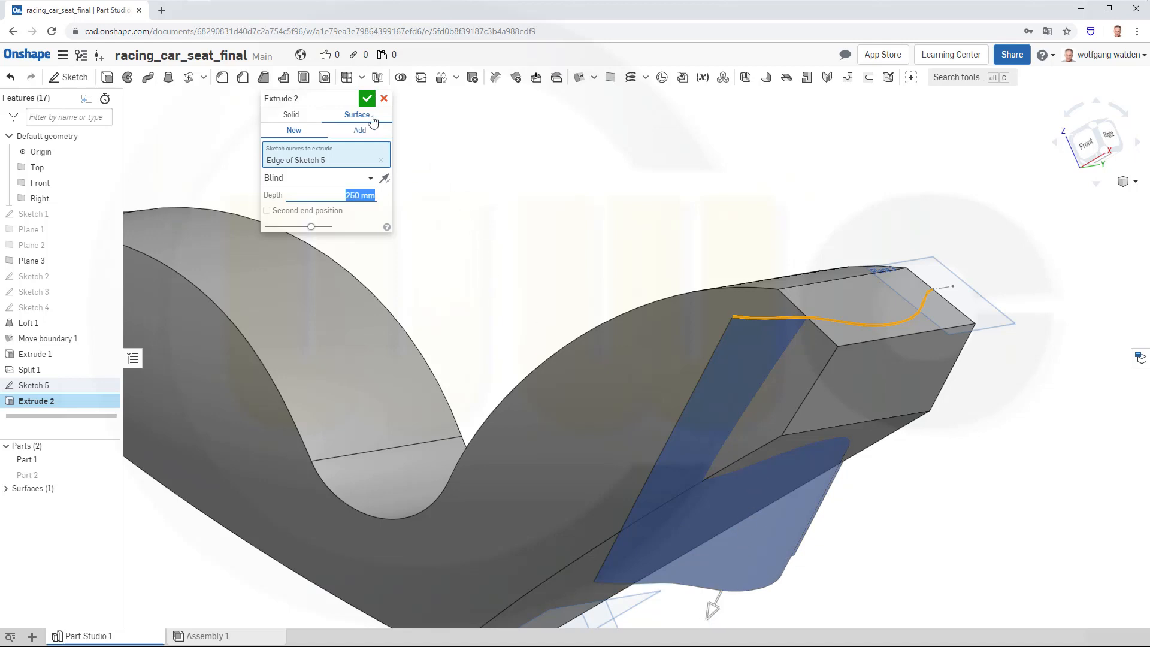
pyautogui.click(366, 98)
# Split the seat body, Part 1, with the extruded spline surface
pyautogui.moveTo(693, 255); pyautogui.dragTo(674, 307, button='right')
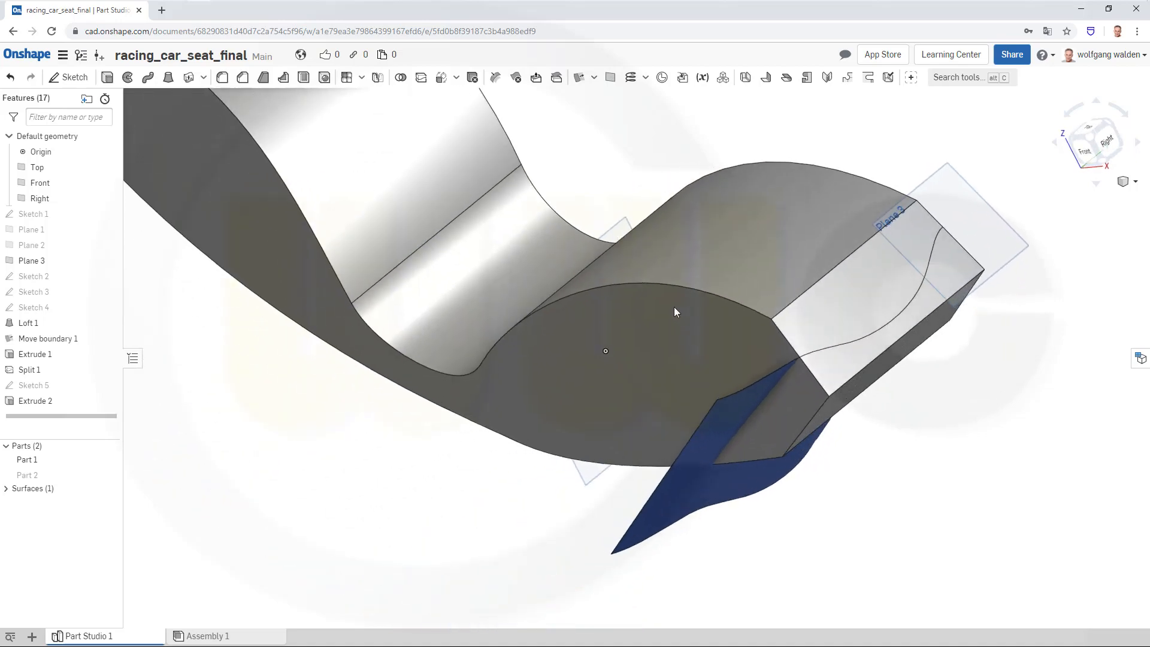
pyautogui.moveTo(648, 264); pyautogui.dragTo(459, 119, button='right')
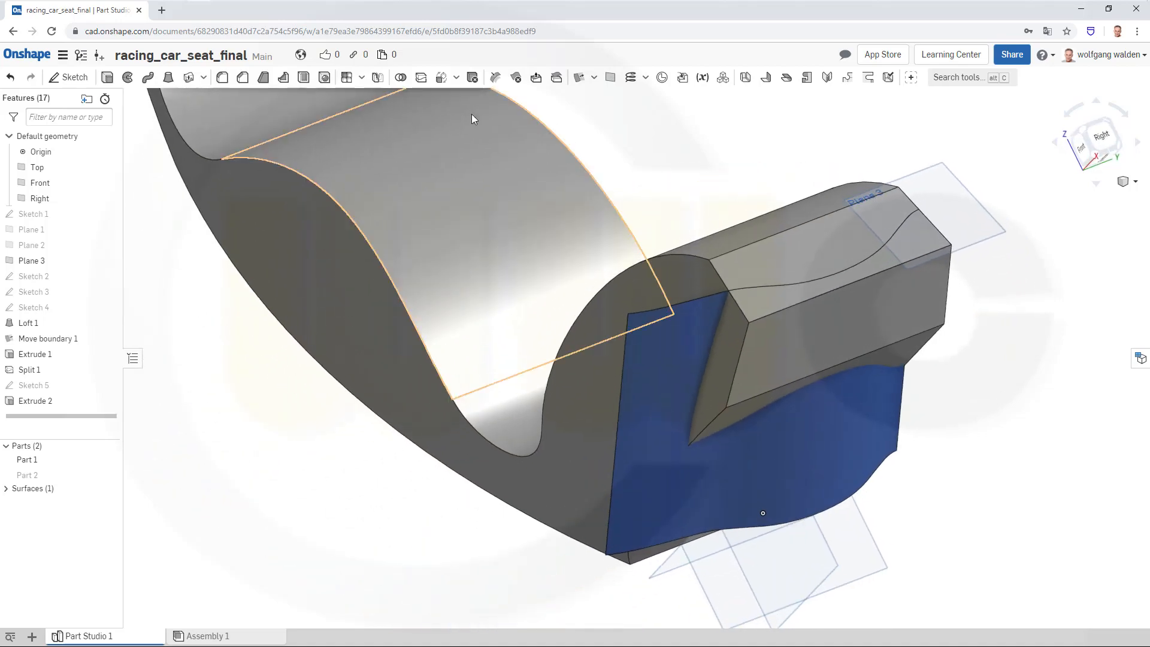
pyautogui.click(421, 78)
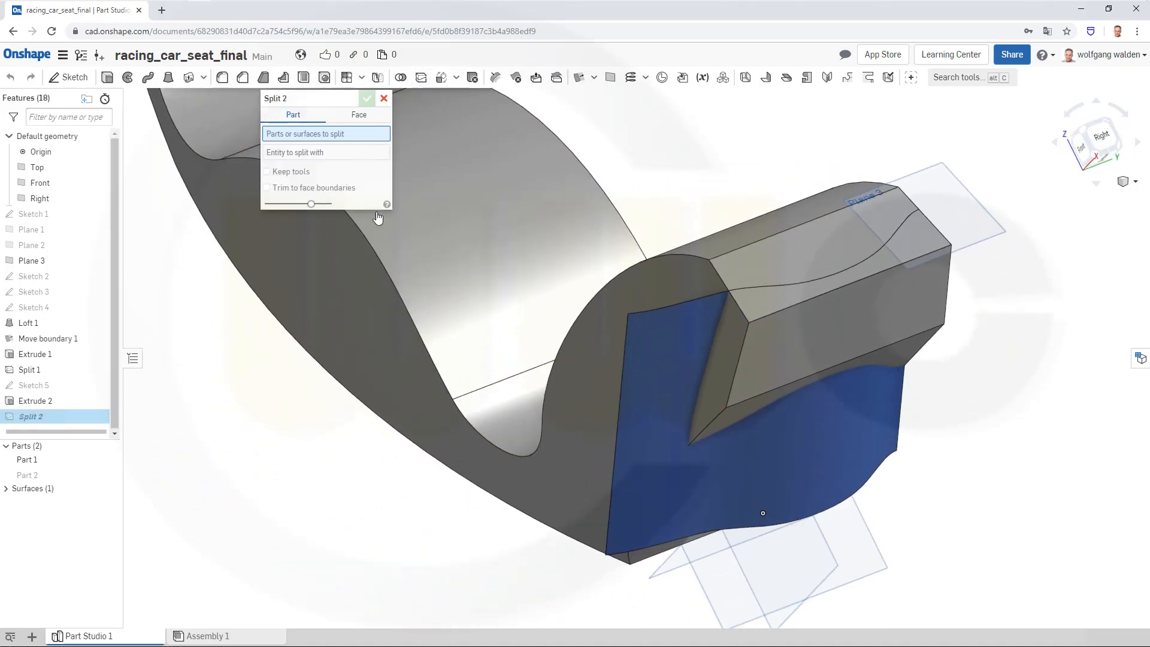
pyautogui.click(427, 237)
pyautogui.click(296, 163)
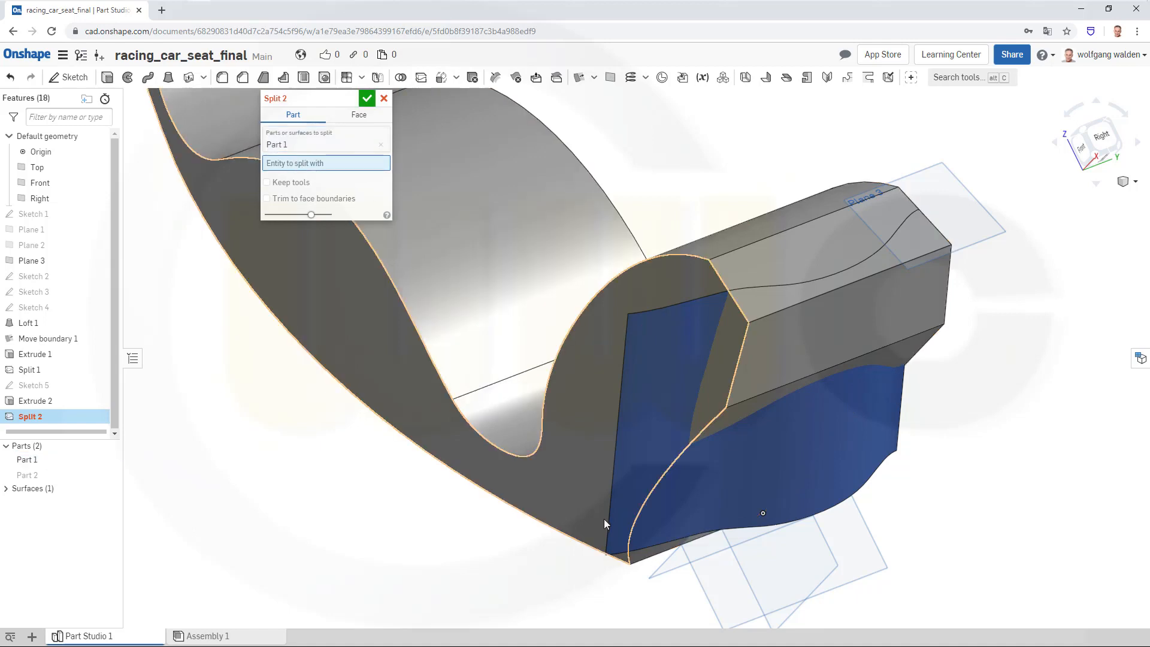
pyautogui.click(625, 499)
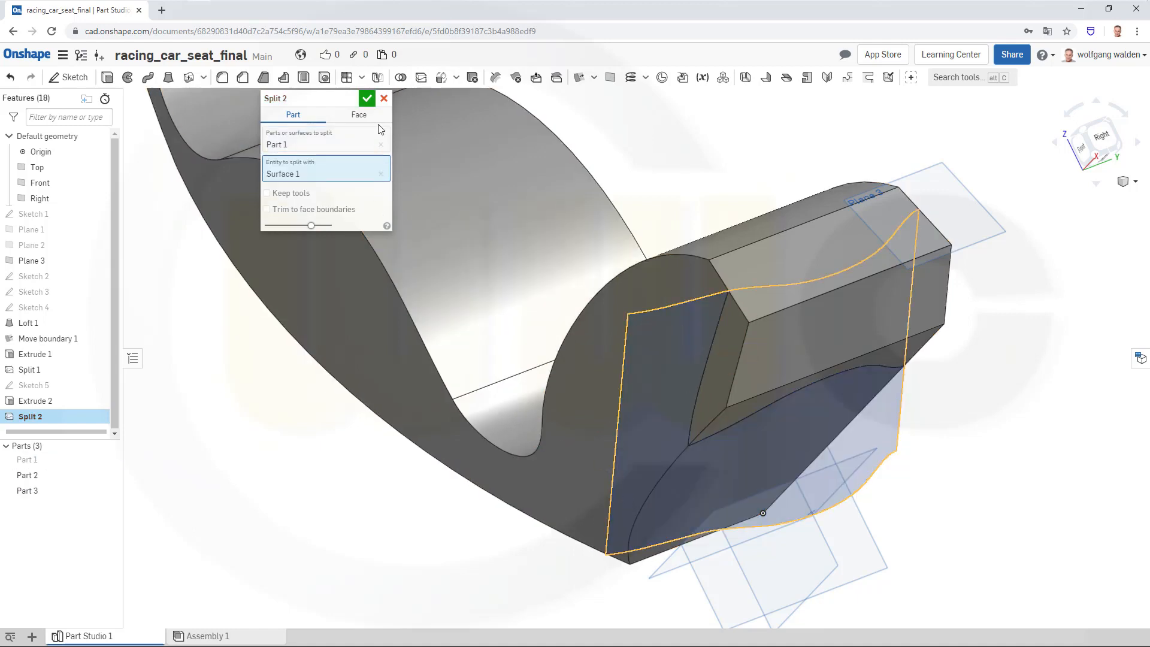
pyautogui.click(366, 99)
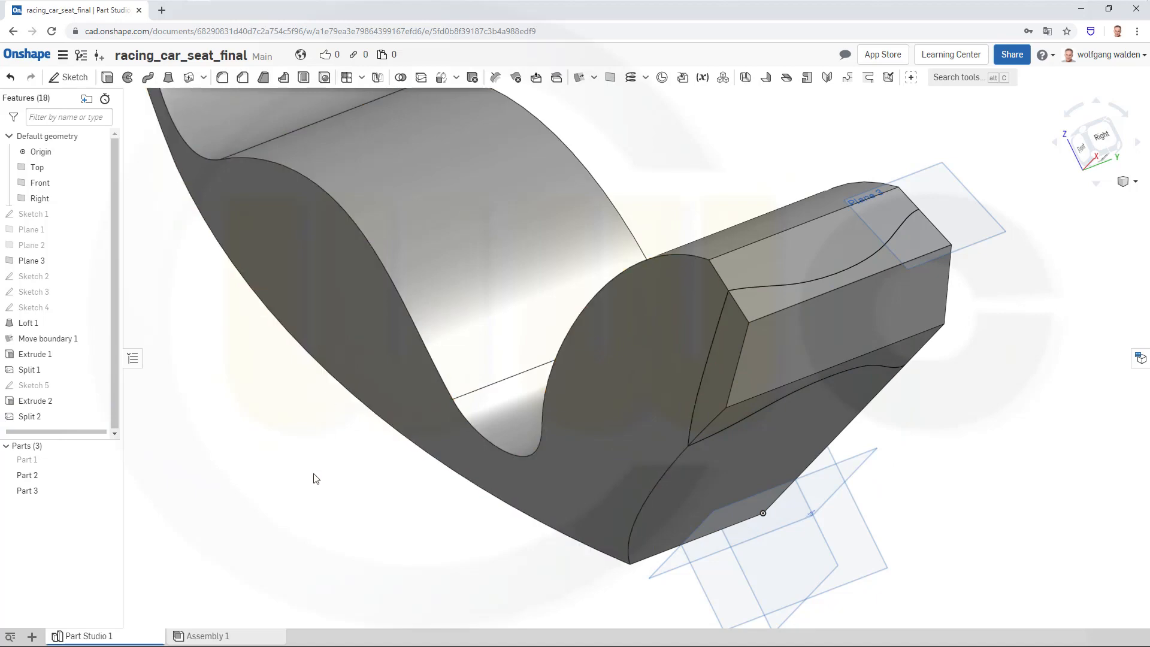
# Hide Part 3, the piece cut off at the front underside of the seat
pyautogui.moveTo(359, 447); pyautogui.dragTo(358, 501, button='middle')
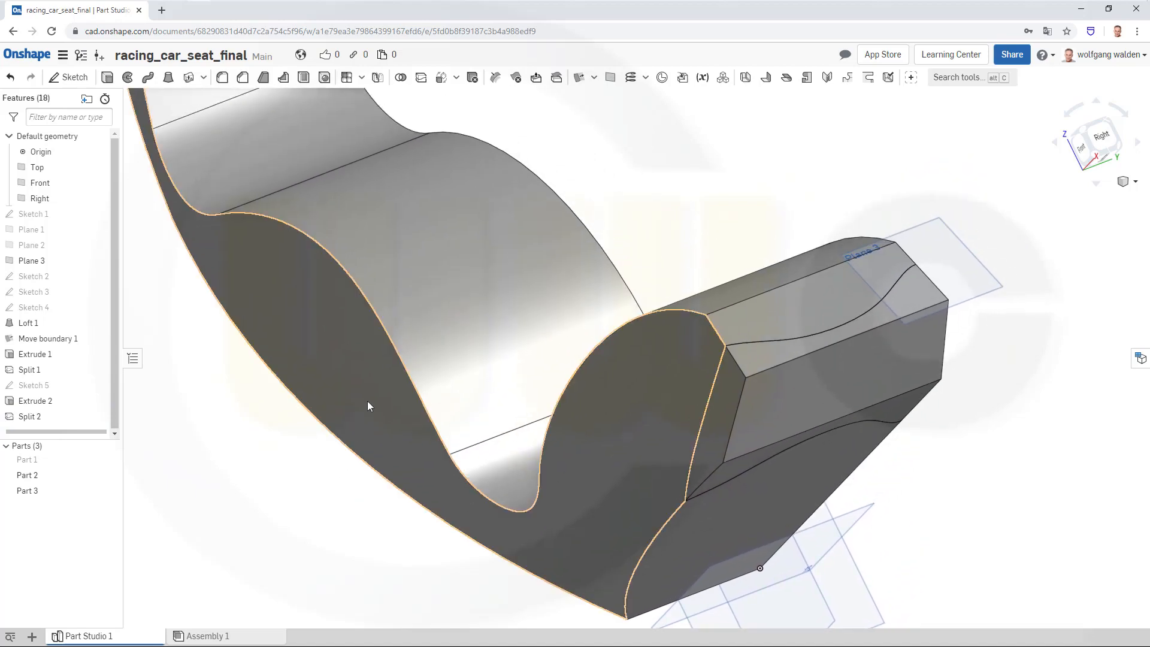
pyautogui.moveTo(368, 401)
pyautogui.mouseDown(button='right')
pyautogui.moveTo(384, 340)
pyautogui.moveTo(352, 367)
pyautogui.moveTo(370, 393)
pyautogui.mouseUp(button='right')
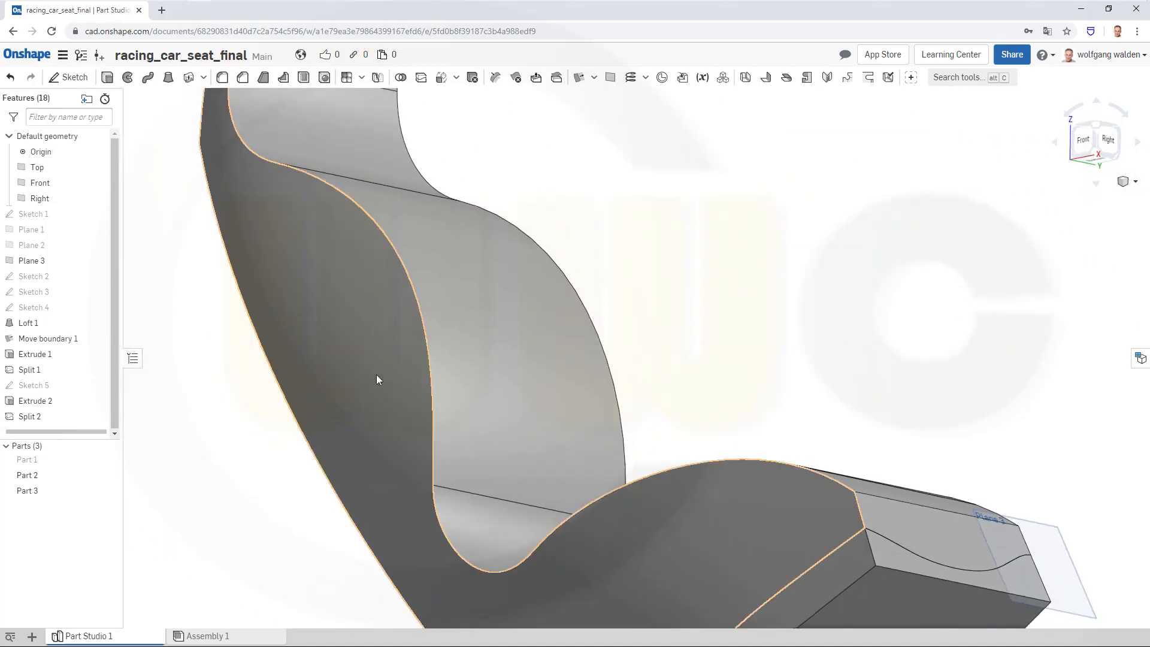
pyautogui.press('f')
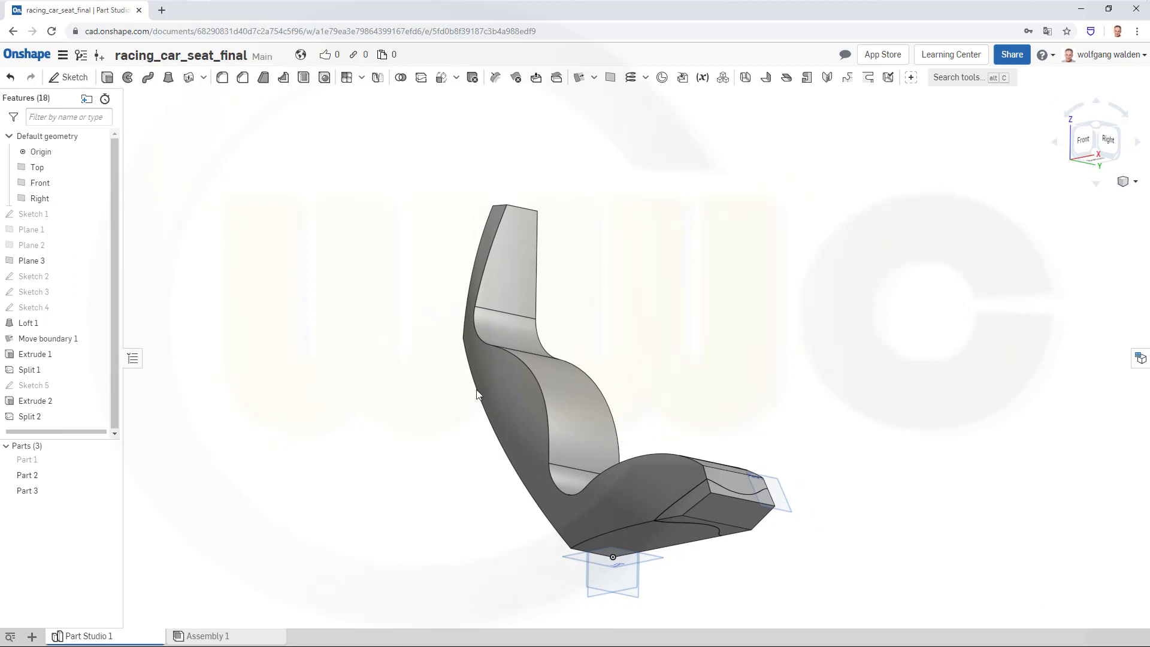
pyautogui.rightClick(711, 515)
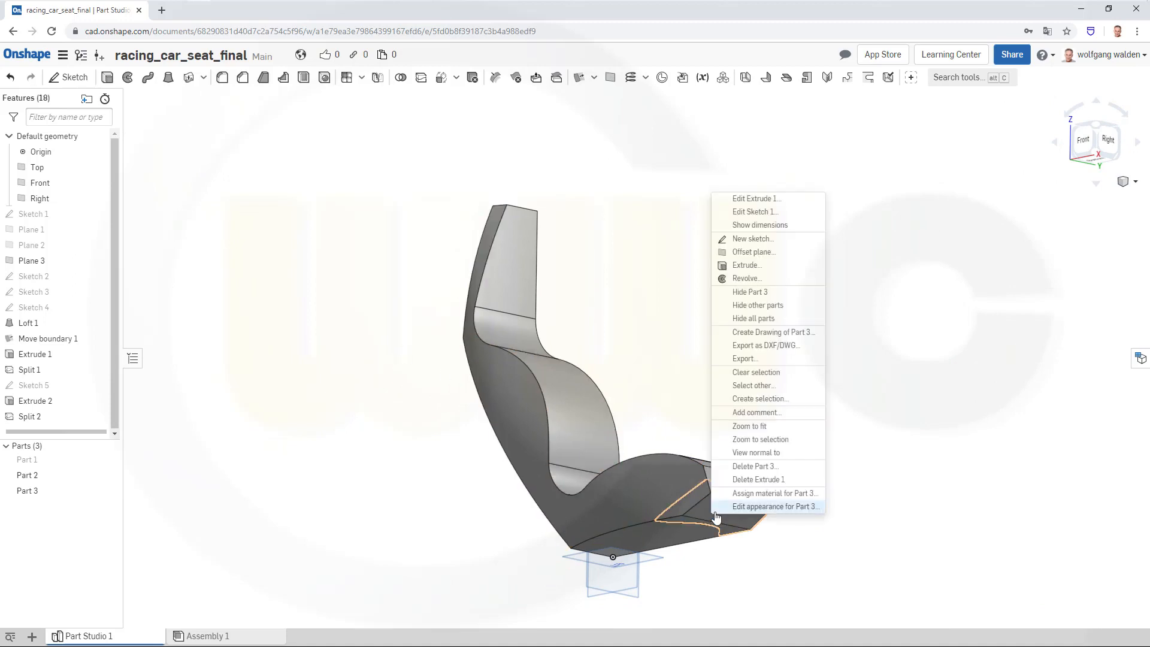
pyautogui.click(753, 299)
# Mirror the half seat body, Part 2, across the Front plane with the Add option, merging it into Part 2
pyautogui.moveTo(649, 417); pyautogui.dragTo(505, 376, button='right')
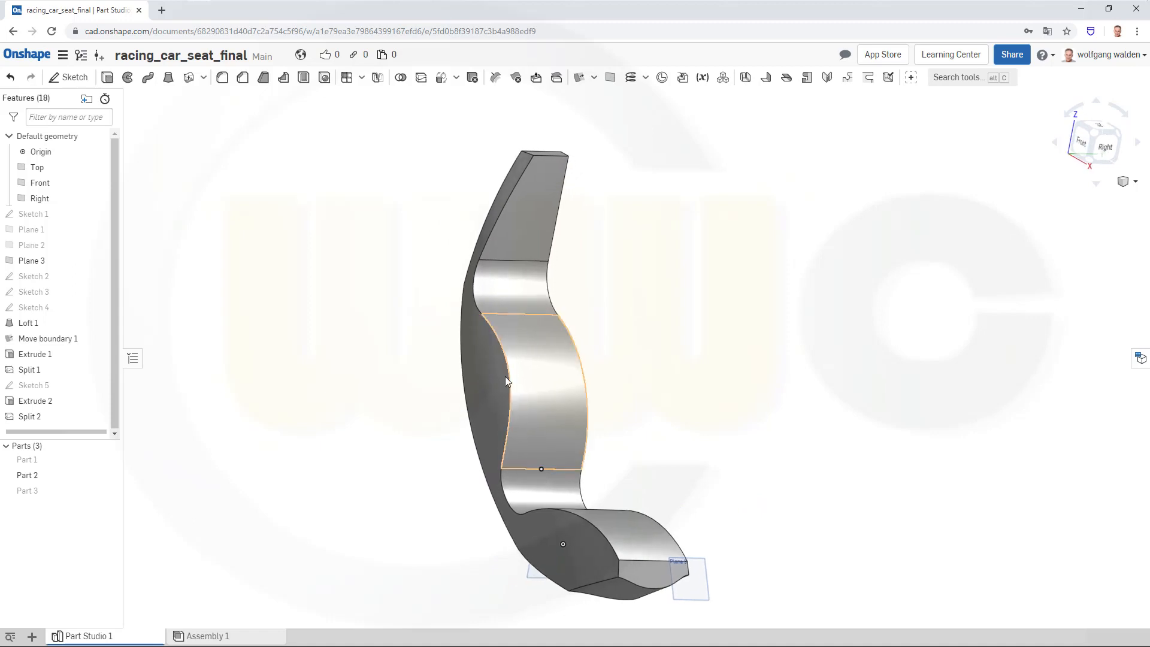
pyautogui.click(379, 80)
pyautogui.click(520, 238)
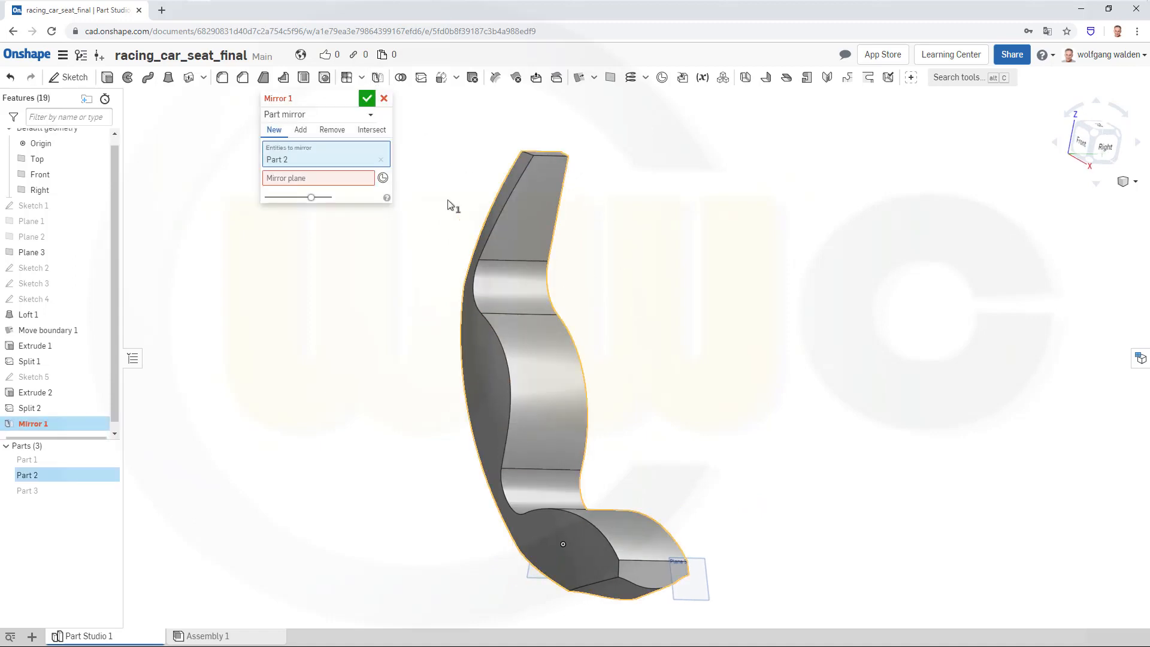
pyautogui.click(290, 177)
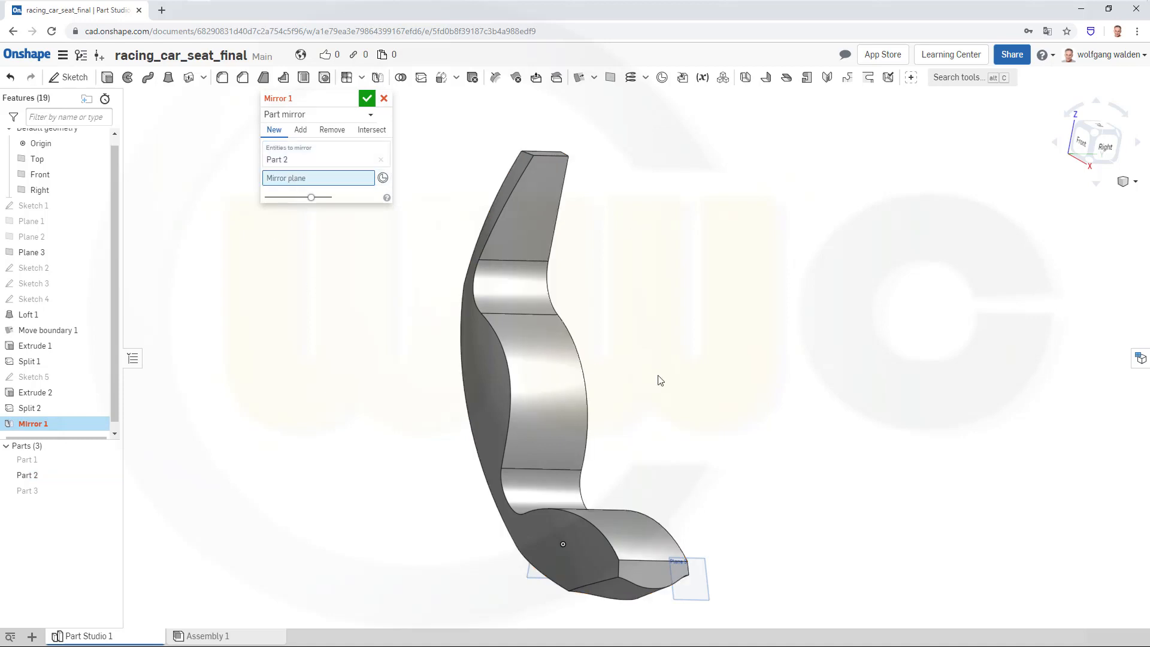
pyautogui.moveTo(633, 412); pyautogui.dragTo(512, 462, button='right')
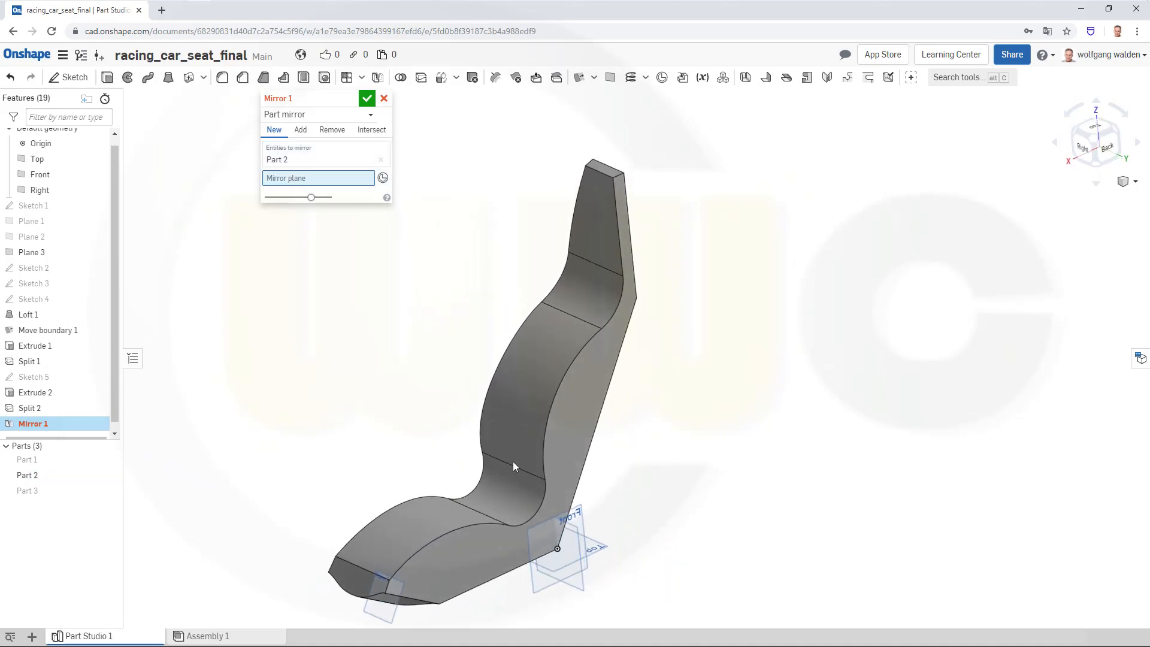
pyautogui.click(586, 528)
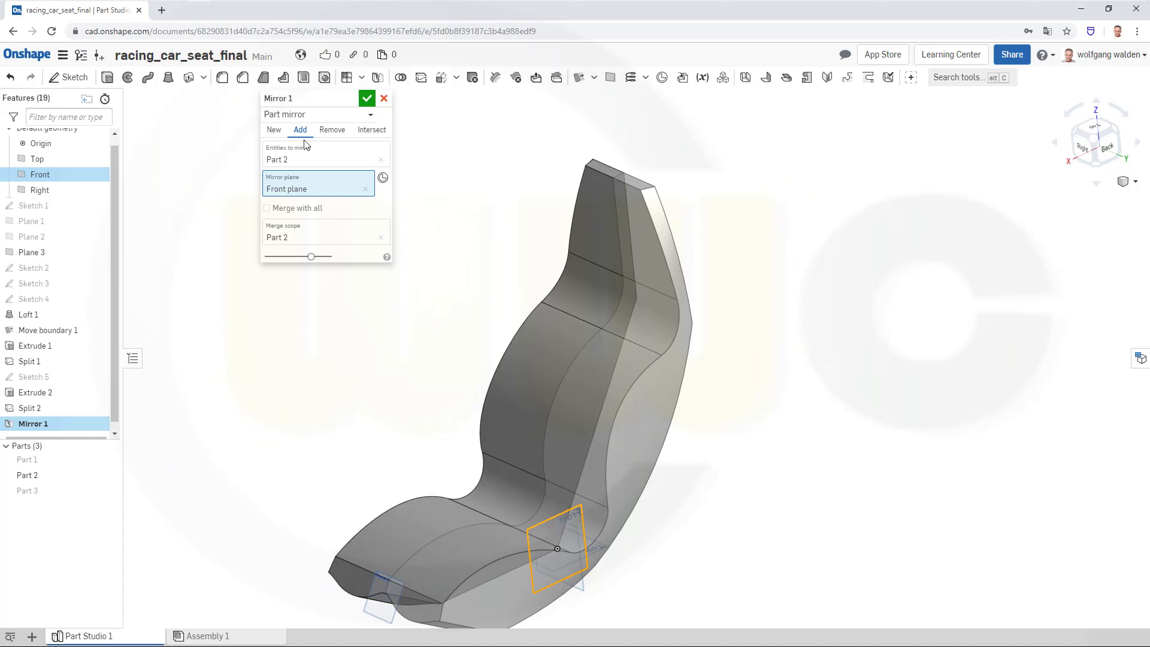
pyautogui.click(366, 99)
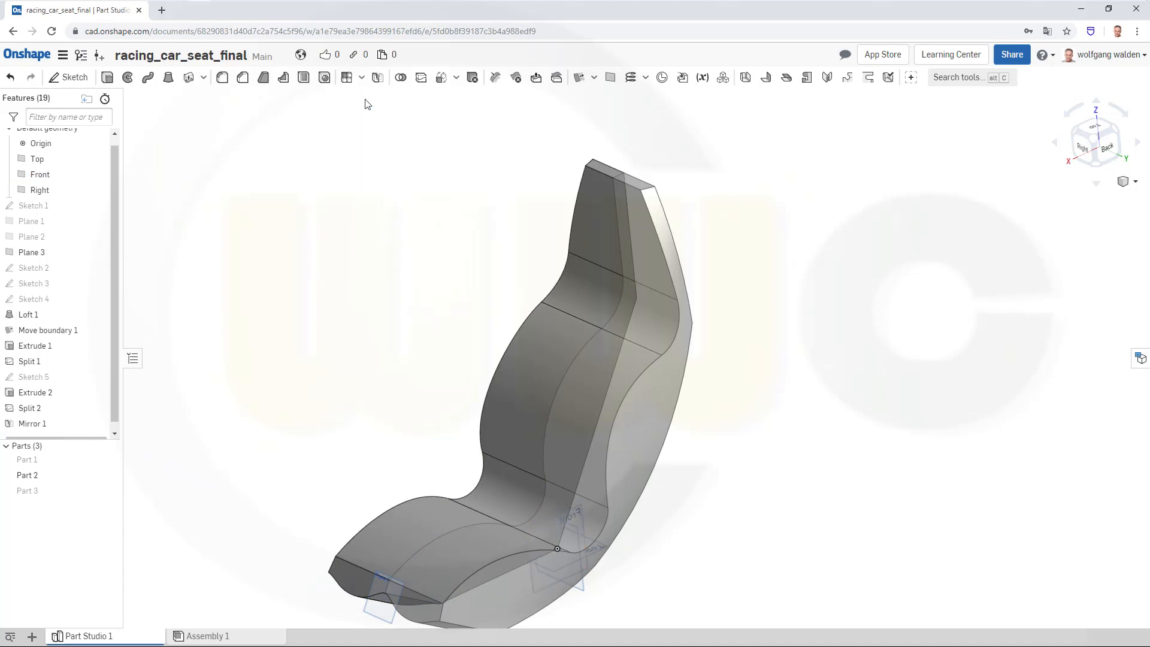
# Start a sketch on Plane 1 and project the bend edge between the backrest and the headrest section into it
pyautogui.moveTo(440, 382); pyautogui.dragTo(748, 351, button='right')
pyautogui.moveTo(611, 428); pyautogui.dragTo(791, 357, button='right')
pyautogui.moveTo(568, 409); pyautogui.dragTo(545, 426, button='right')
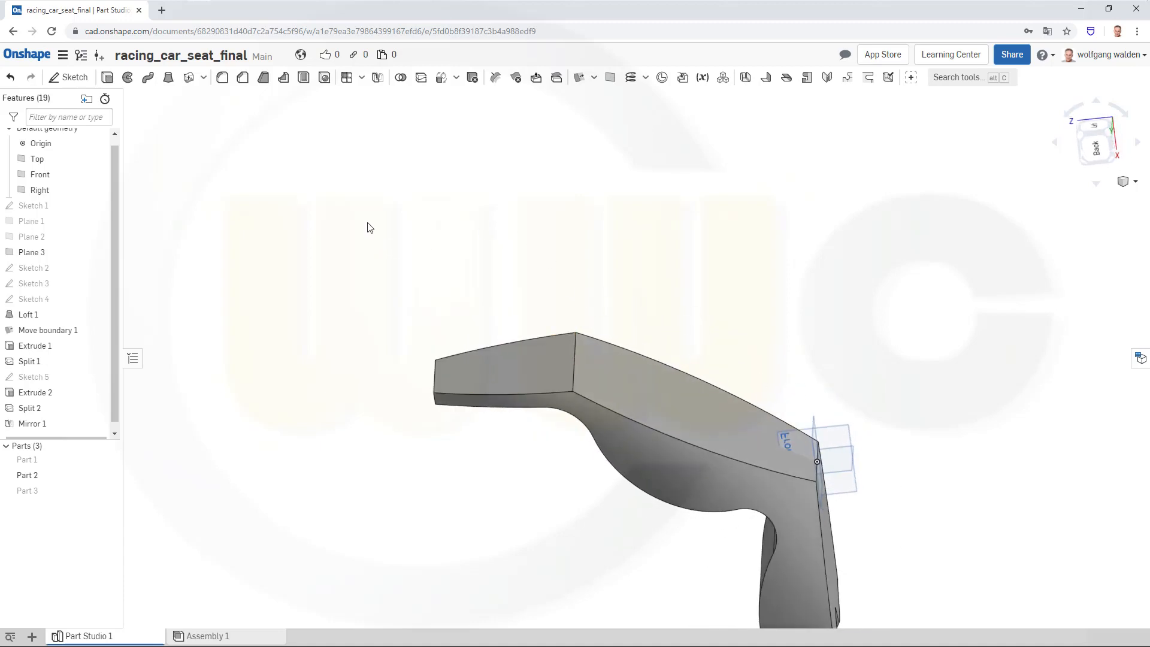
pyautogui.click(67, 77)
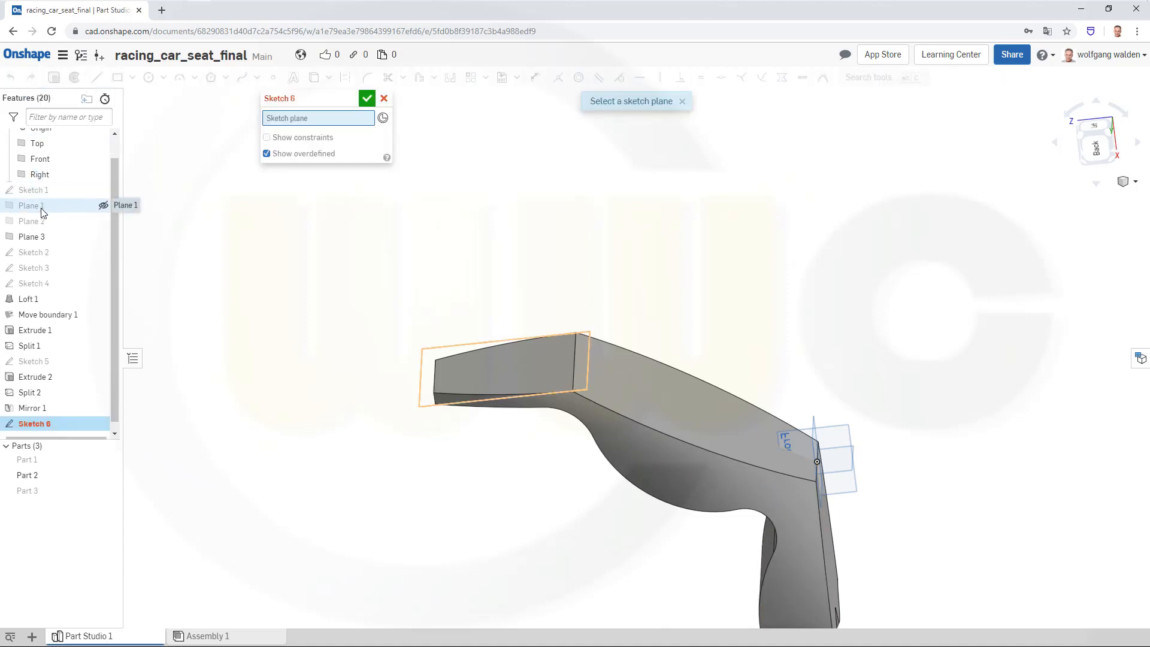
pyautogui.click(60, 207)
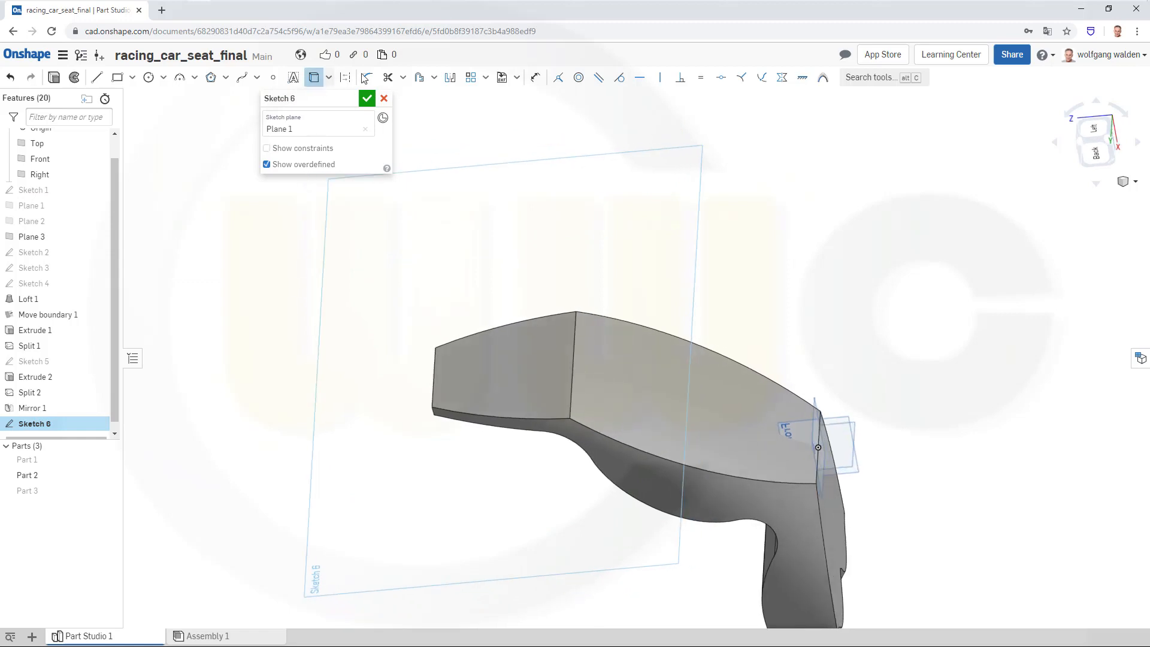
pyautogui.click(576, 329)
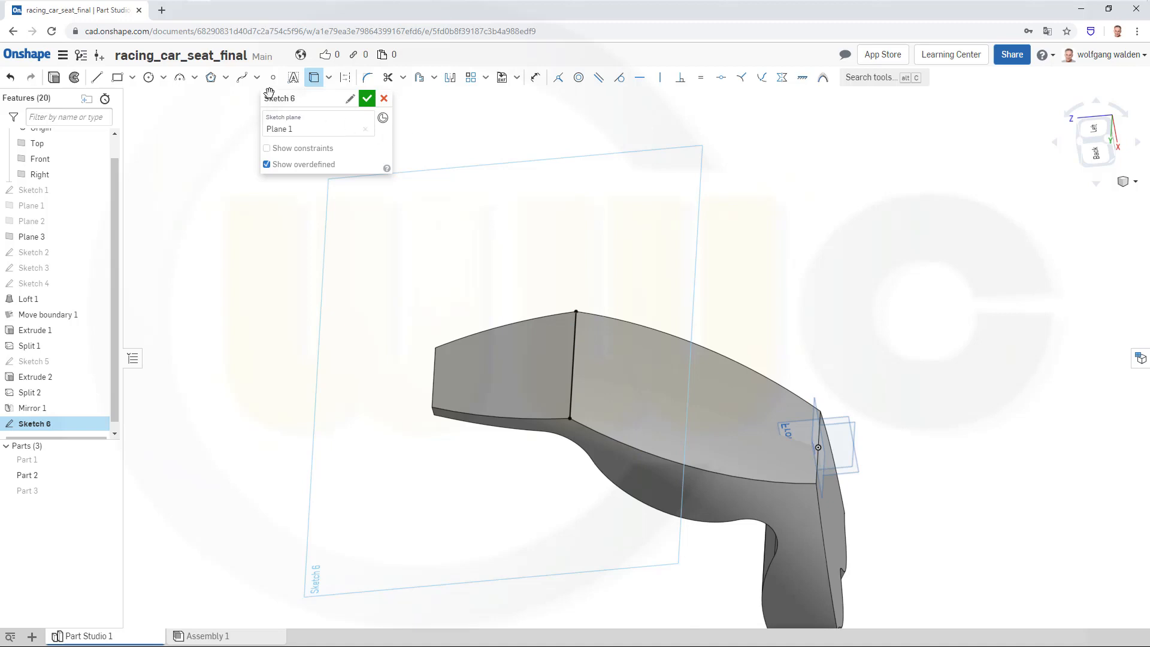
# Draw a shallow three-point arc between the ends of the projected bend edge, bulging rearward, and finish the sketch
pyautogui.click(180, 79)
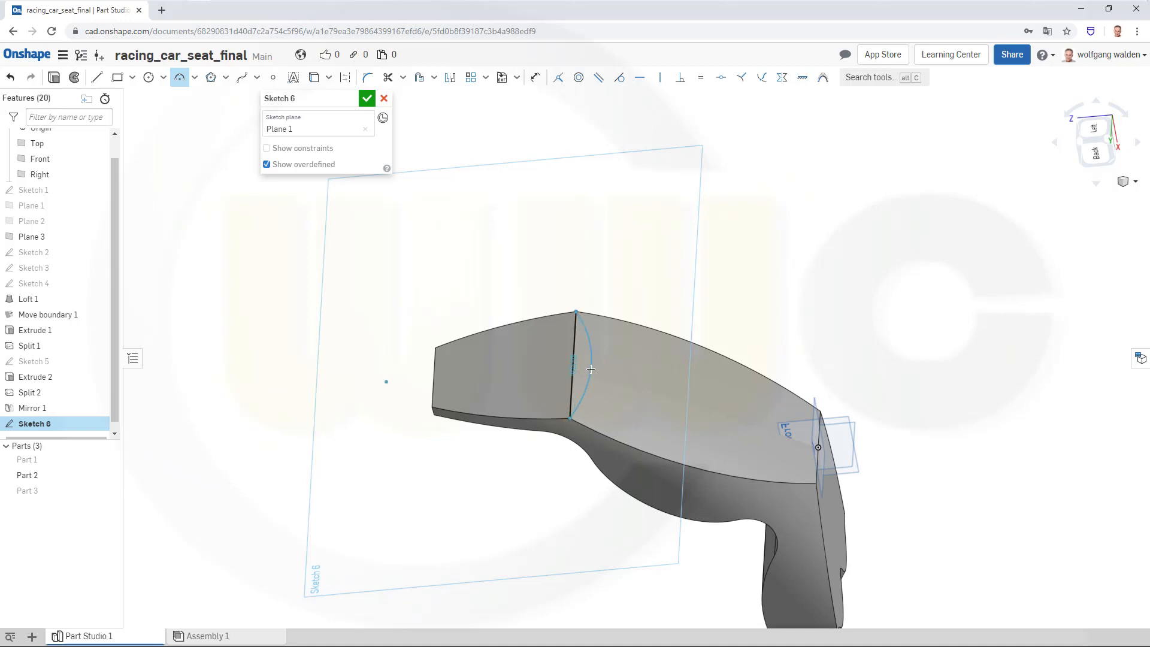
pyautogui.scroll(2, 590, 368)
pyautogui.scroll(2, 590, 362)
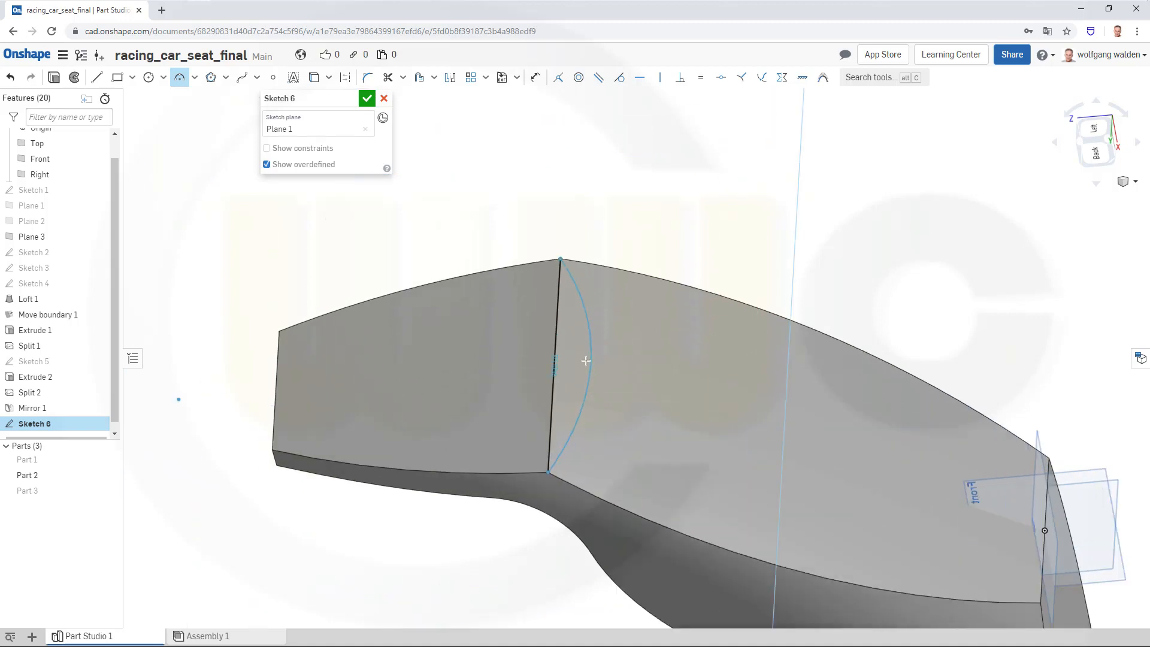
pyautogui.click(580, 360)
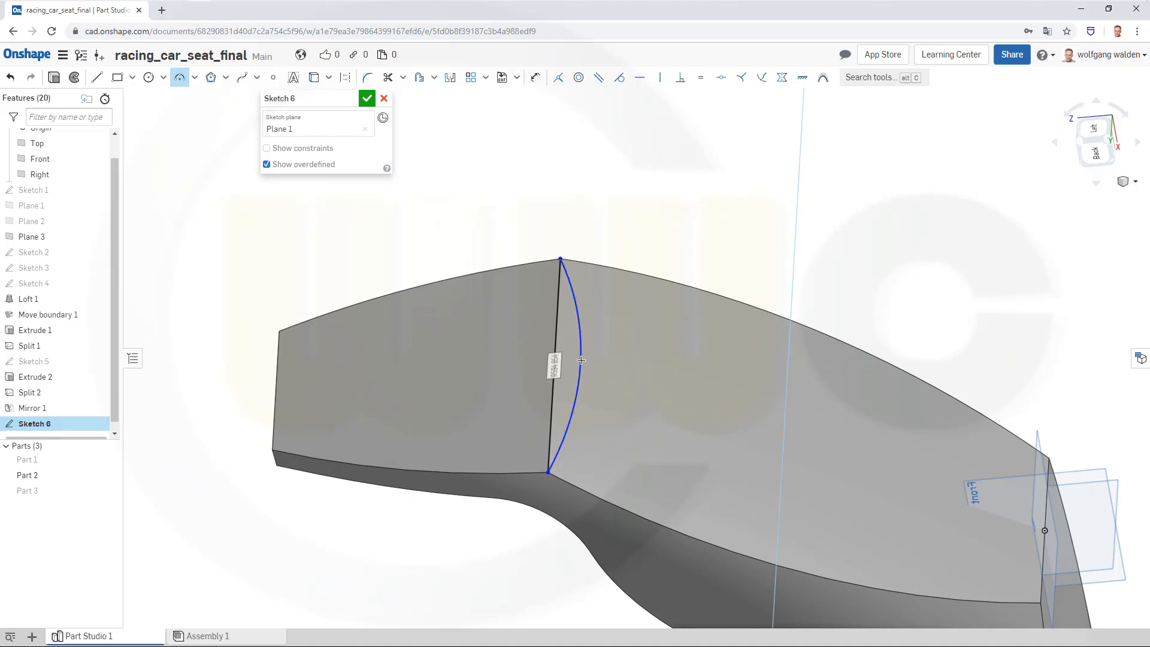
pyautogui.click(369, 103)
# Start a sketch on the Top plane and project the lower edge between the backrest and the seat underside
pyautogui.scroll(1, 573, 324)
pyautogui.scroll(-3, 636, 393)
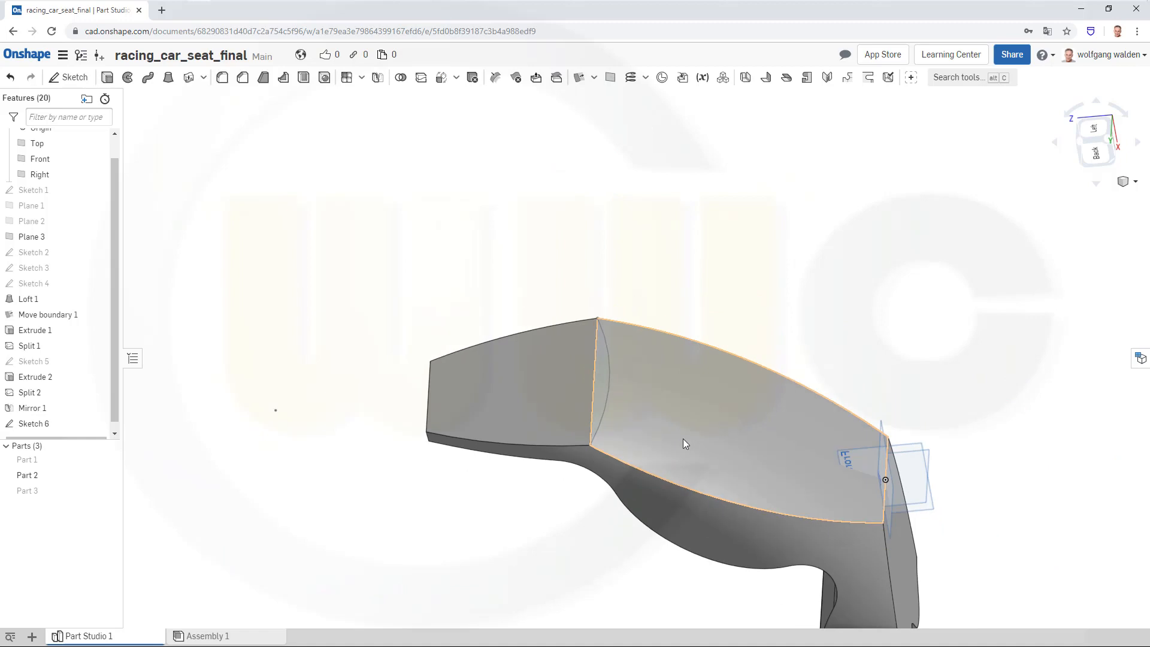
pyautogui.moveTo(684, 439); pyautogui.dragTo(481, 369, button='right')
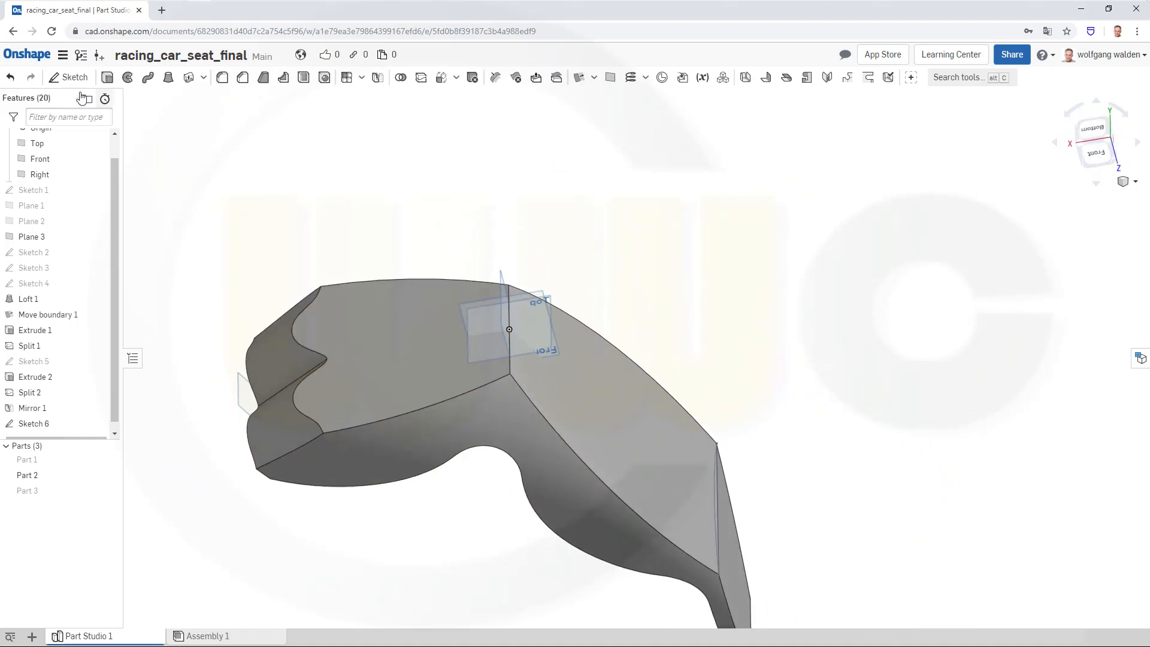
pyautogui.click(71, 78)
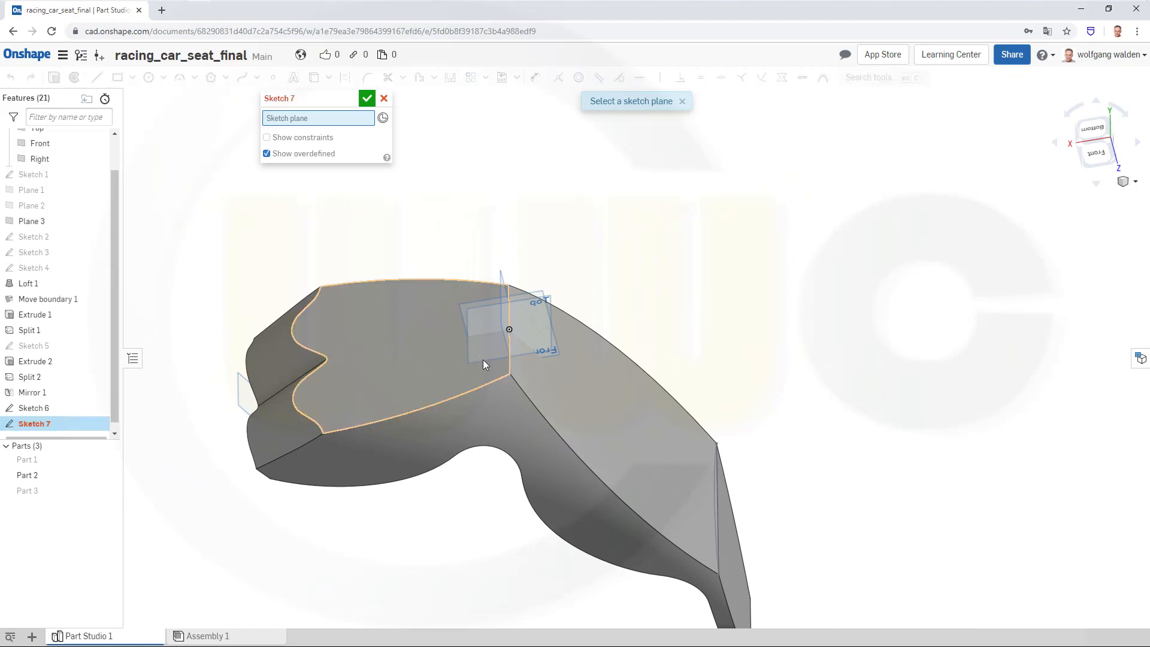
pyautogui.click(555, 298)
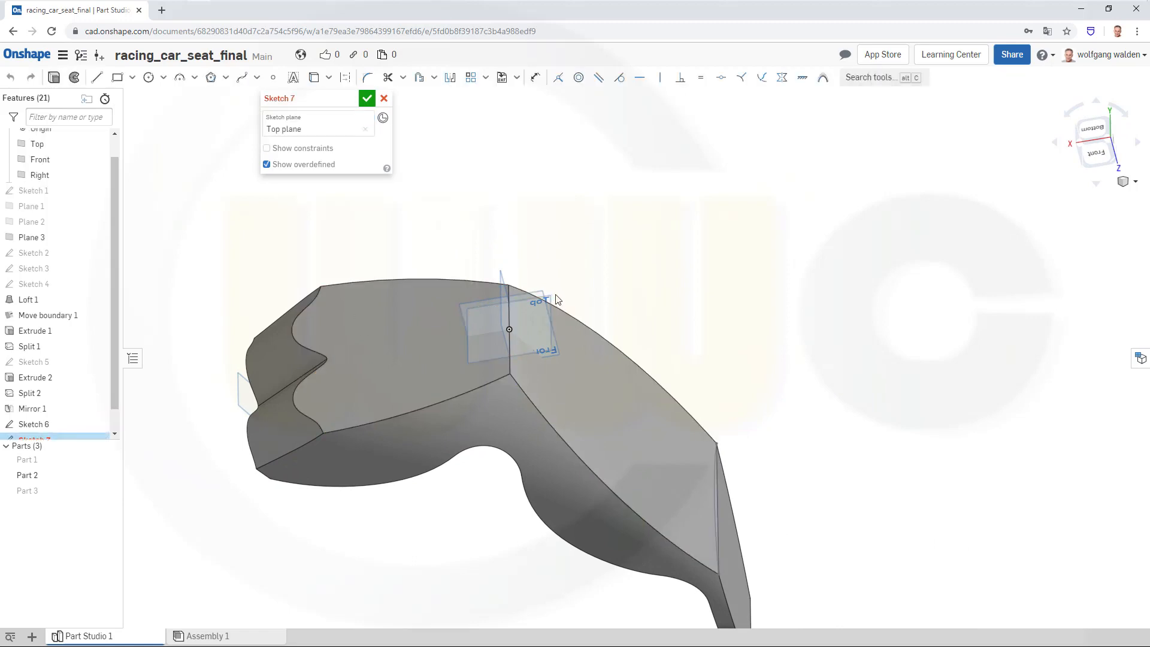
pyautogui.click(314, 77)
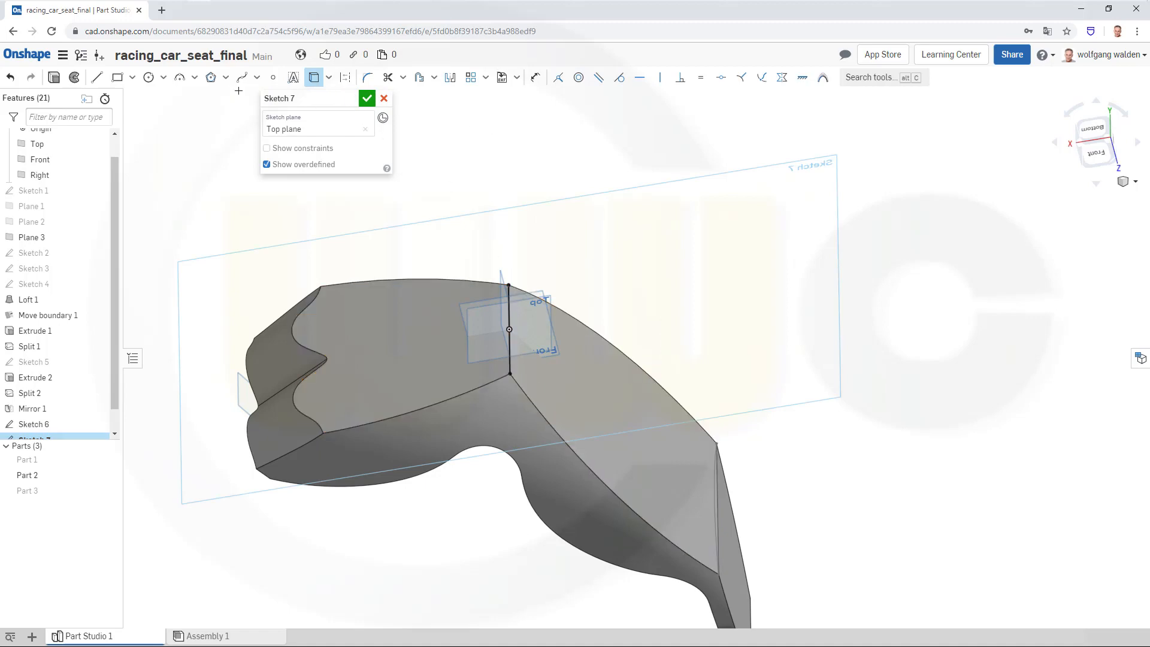
# Draw a shallow three-point arc across the ends of the projected lower edge, bulging rearward, and finish the sketch
pyautogui.click(180, 77)
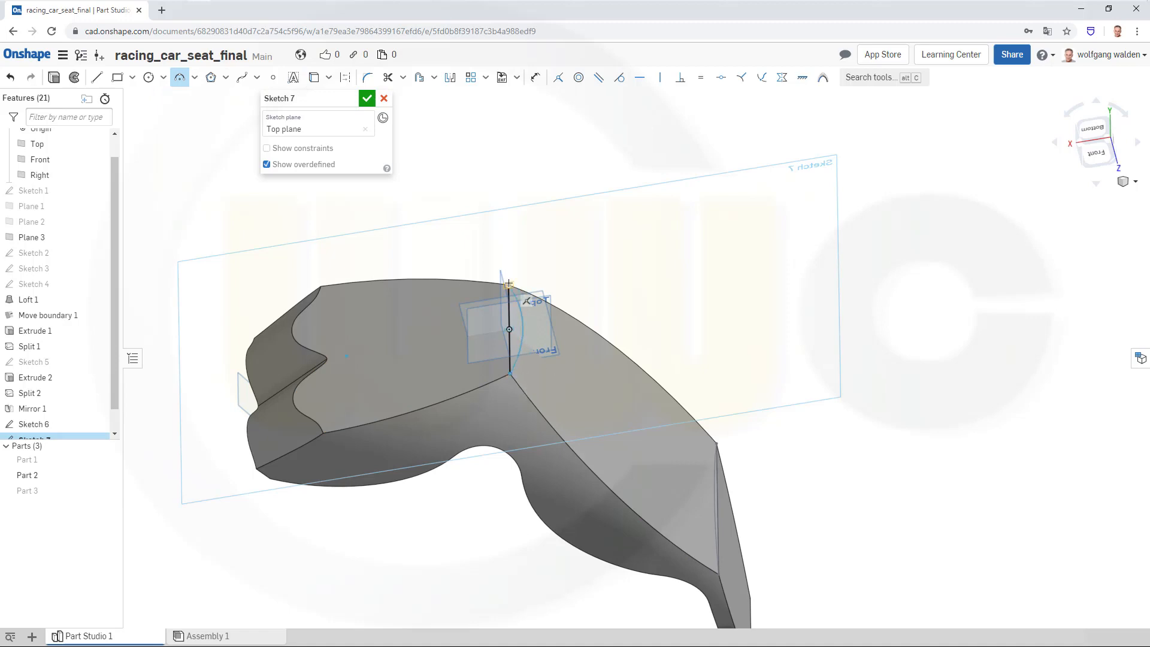
pyautogui.scroll(5, 518, 322)
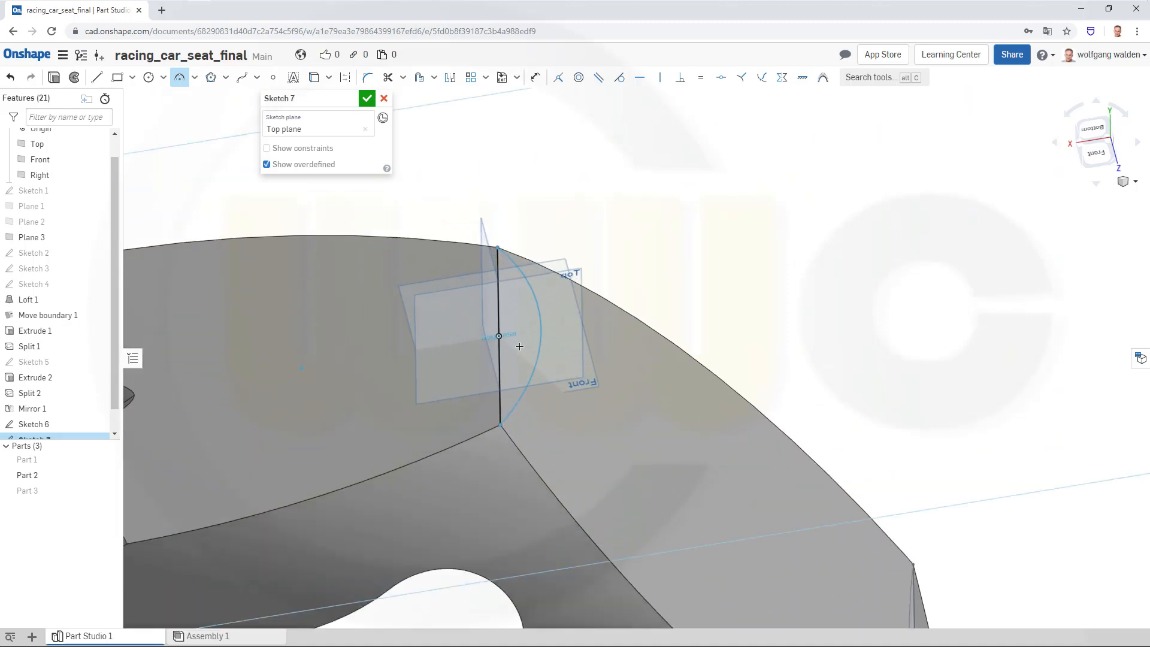
pyautogui.click(519, 347)
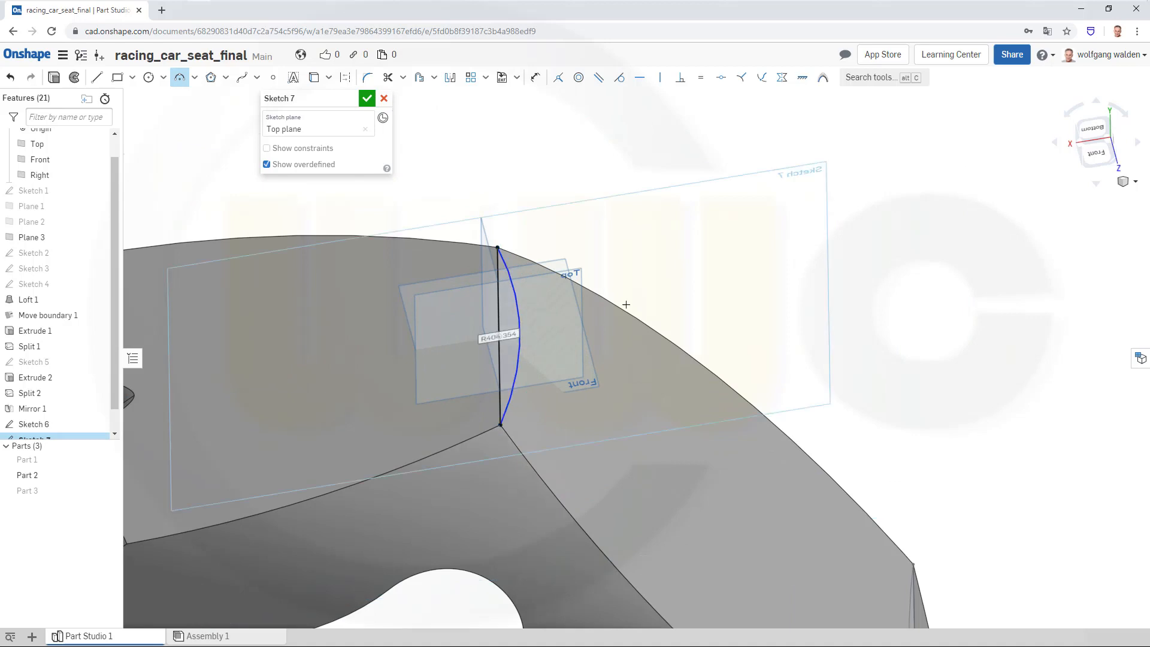
pyautogui.click(367, 101)
# Start a sketch on the Front plane and project the lower and upper backrest arcs into it as construction geometry
pyautogui.scroll(-5, 628, 354)
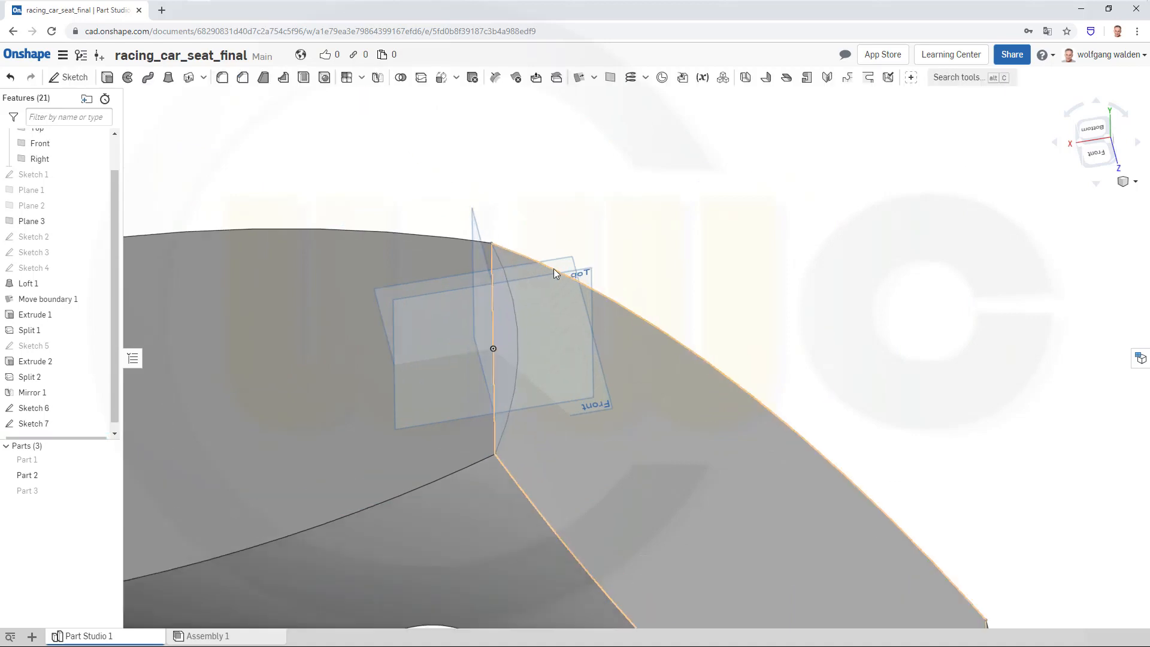
pyautogui.scroll(-3, 645, 382)
pyautogui.moveTo(668, 429); pyautogui.dragTo(660, 355, button='right')
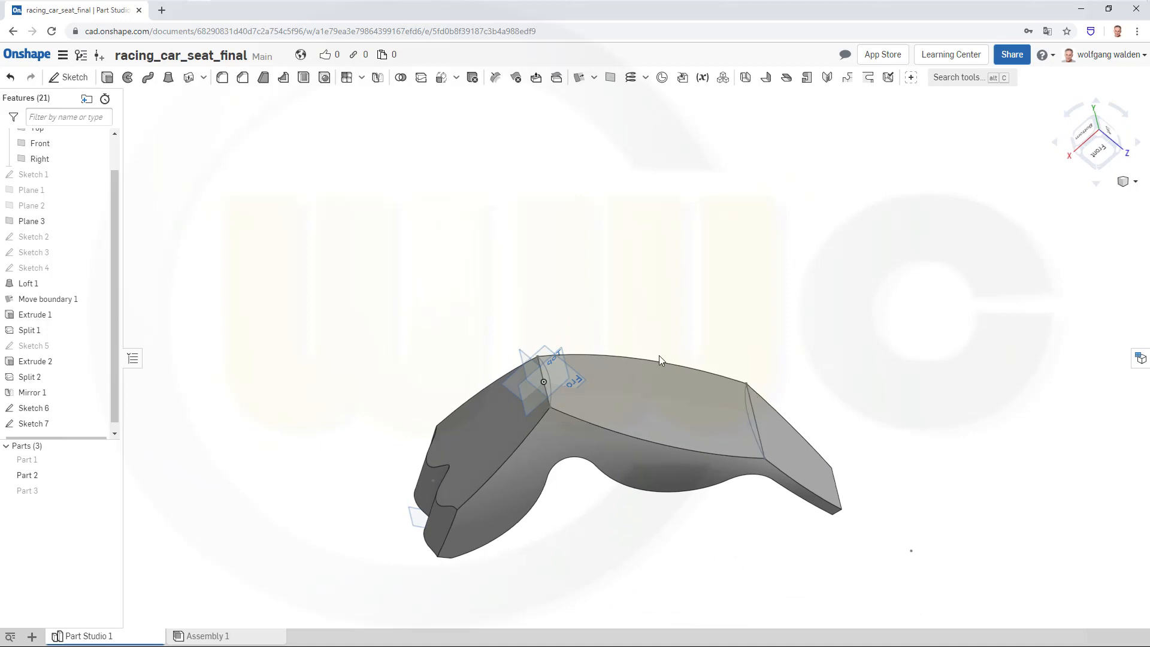
pyautogui.scroll(3, 581, 440)
pyautogui.moveTo(577, 437); pyautogui.dragTo(632, 222, button='right')
pyautogui.click(69, 76)
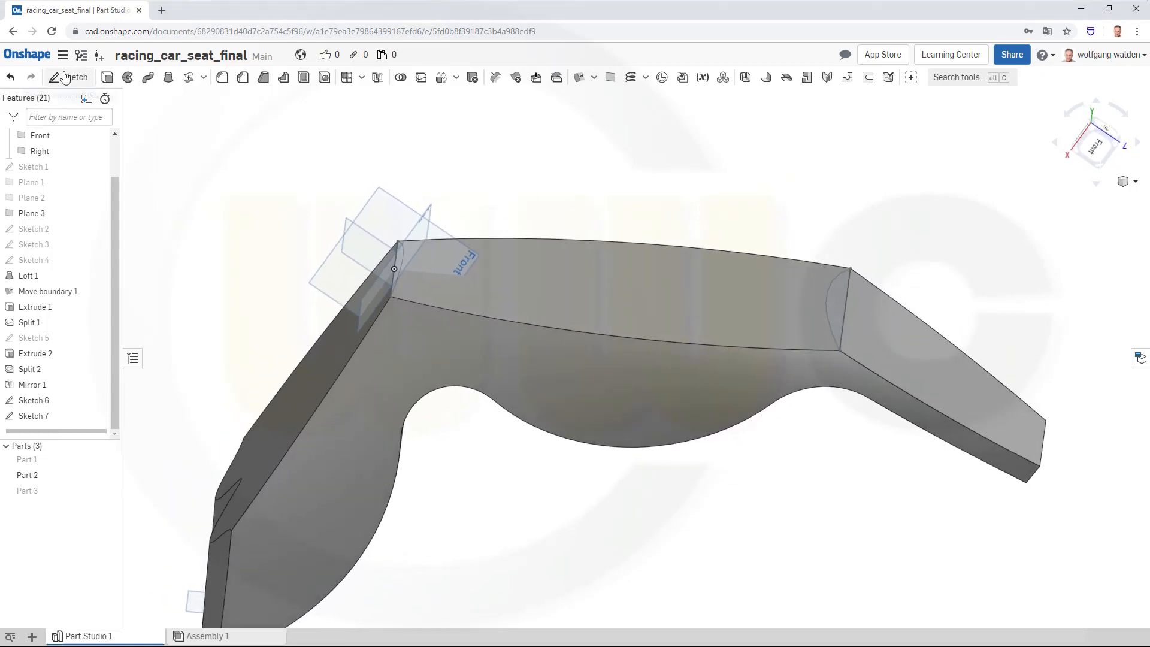
pyautogui.click(405, 205)
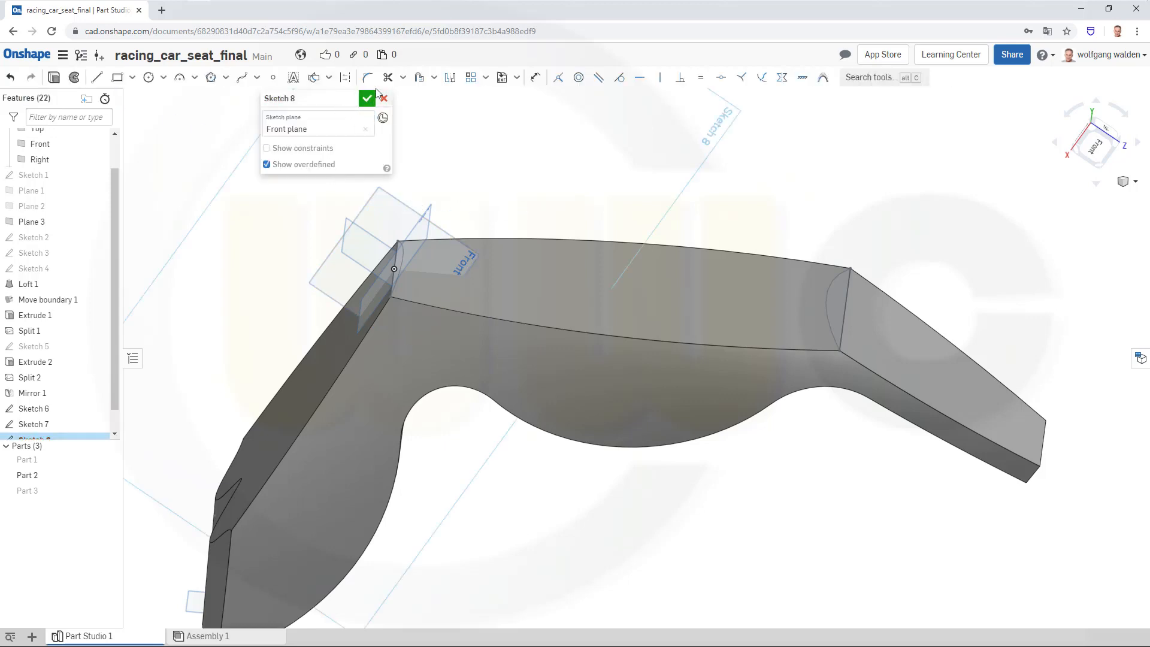
pyautogui.click(347, 79)
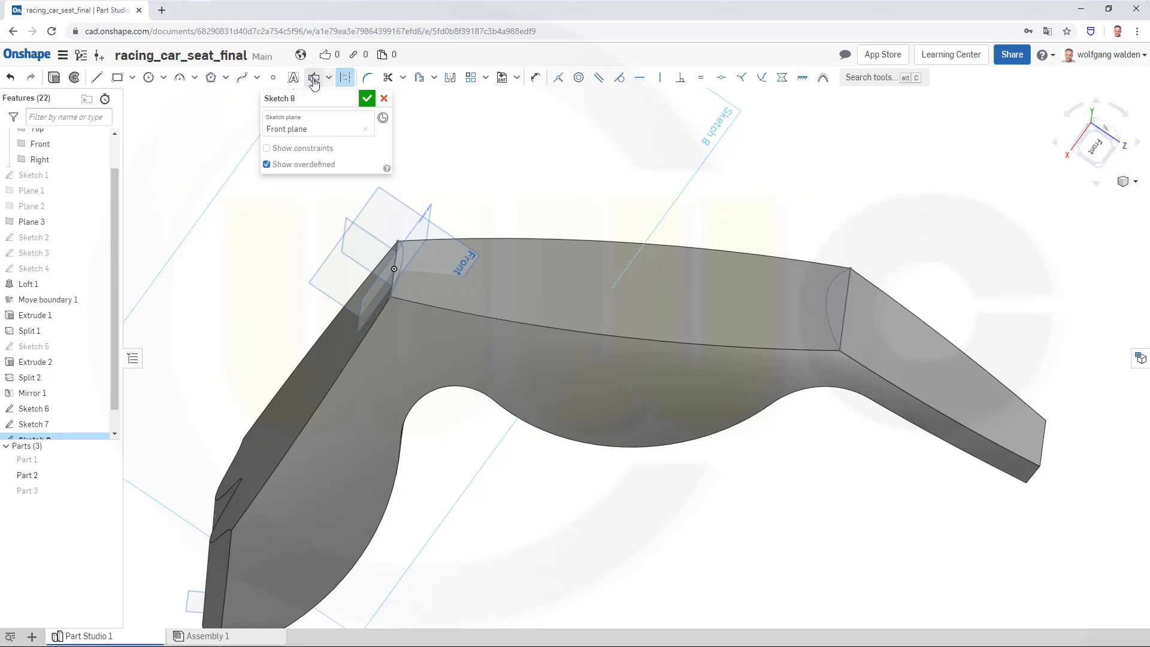
pyautogui.scroll(-3, 409, 290)
pyautogui.scroll(6, 406, 275)
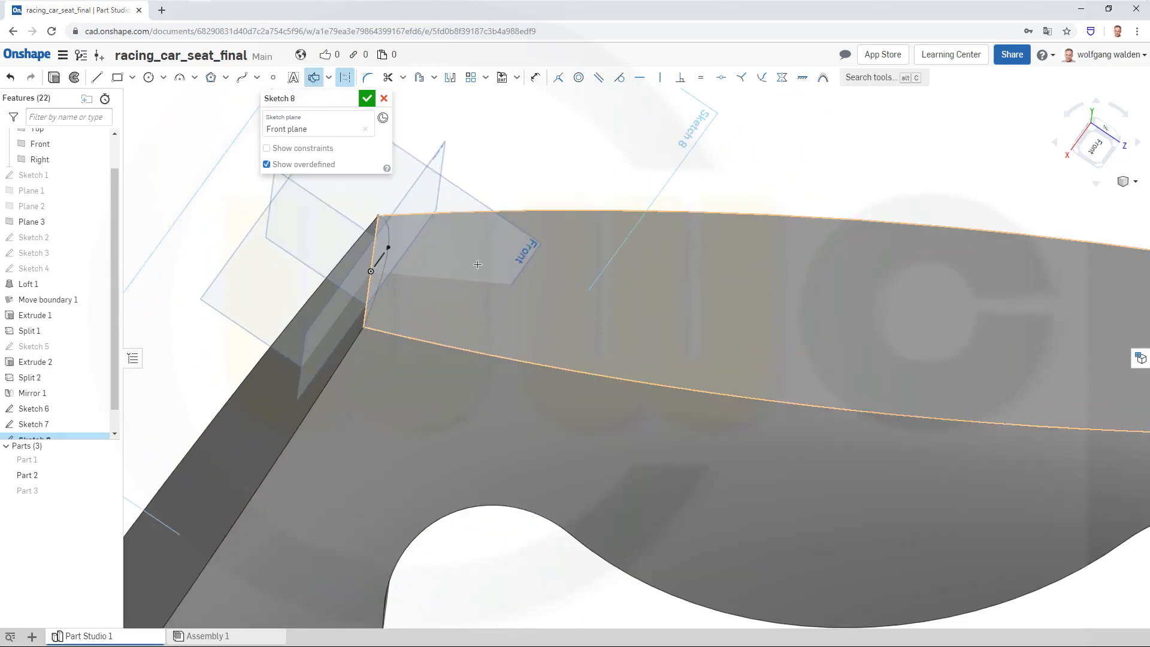
pyautogui.scroll(-3, 1078, 327)
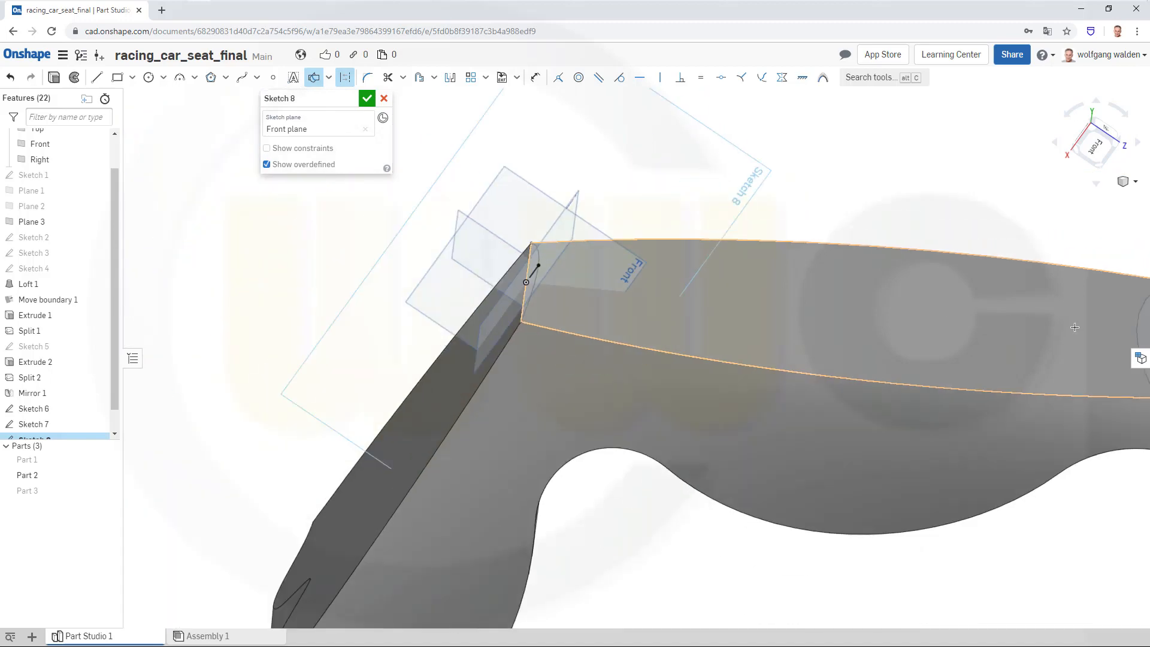
pyautogui.scroll(-1, 1039, 320)
pyautogui.moveTo(1045, 317); pyautogui.dragTo(857, 321, button='middle')
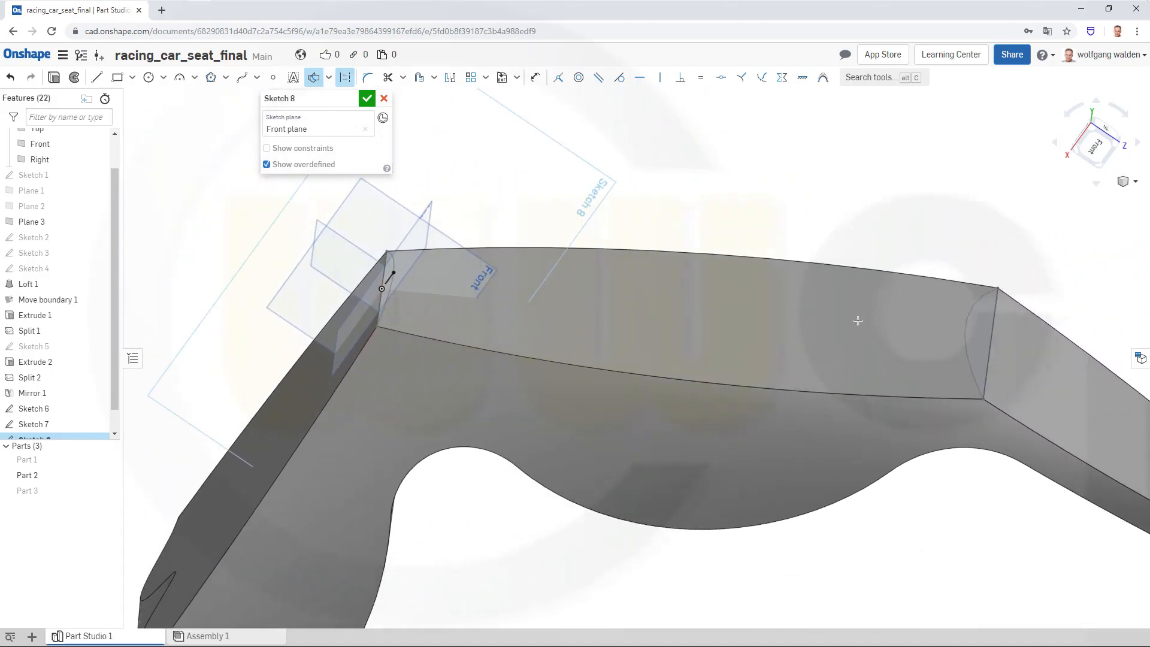
pyautogui.click(945, 298)
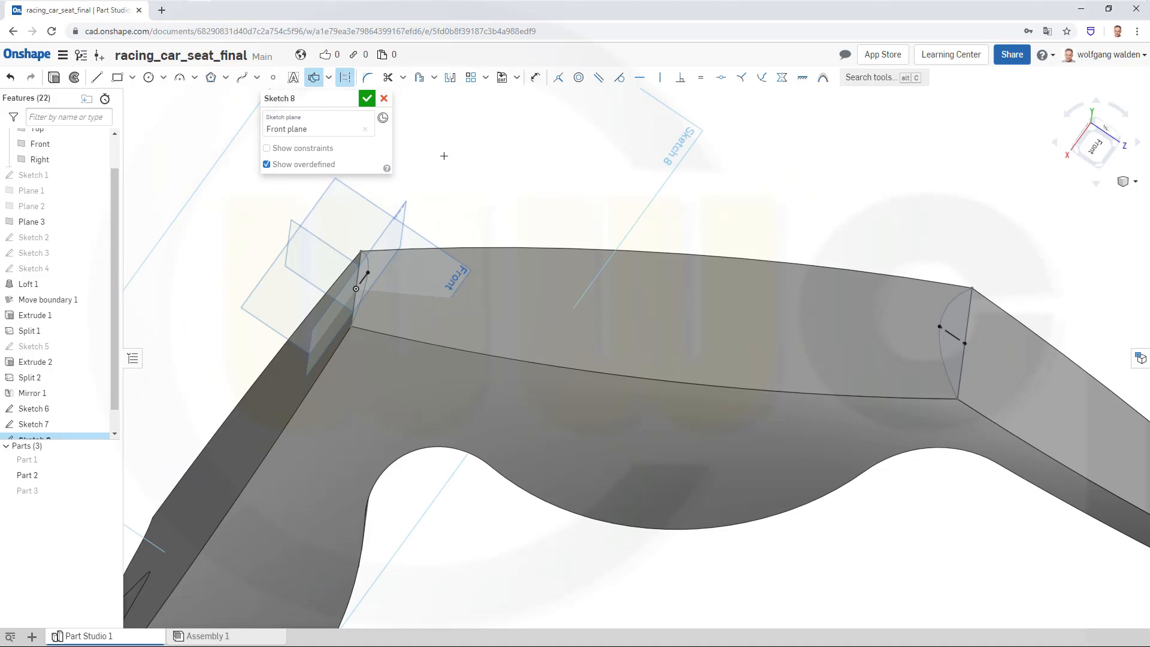
# Draw a construction spline from the lower backrest arc through two intermediate points to the upper arc's point, extending slightly past it
pyautogui.click(242, 77)
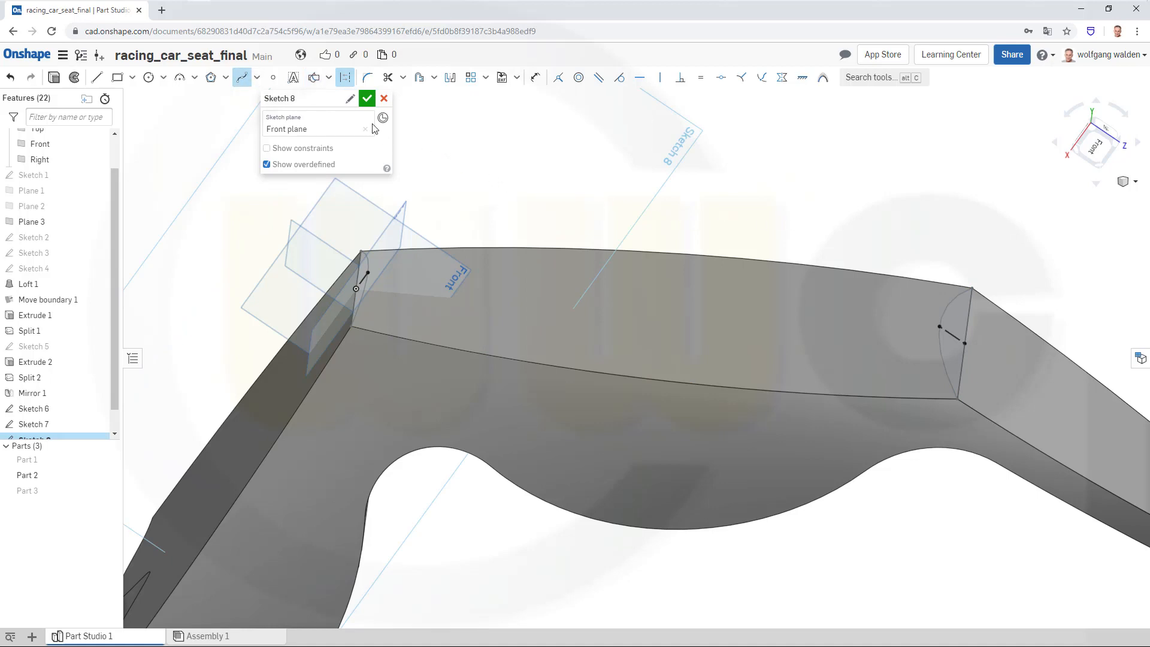
pyautogui.scroll(3, 428, 289)
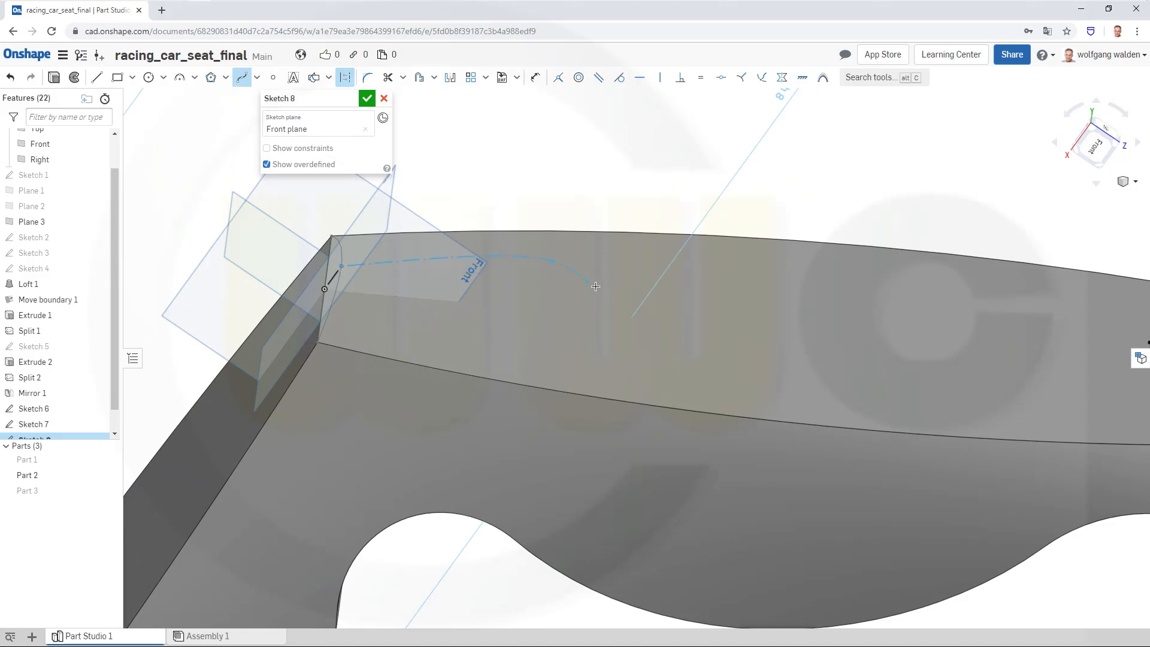
pyautogui.moveTo(610, 263); pyautogui.dragTo(560, 265, button='middle')
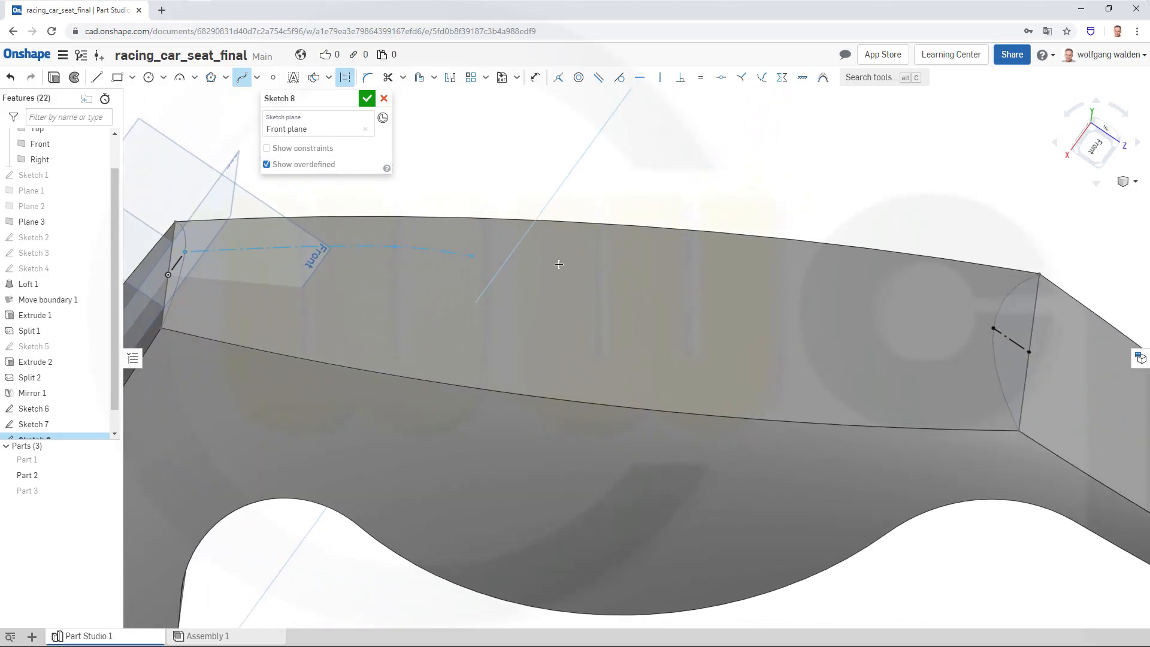
pyautogui.moveTo(559, 265); pyautogui.dragTo(573, 242, button='right')
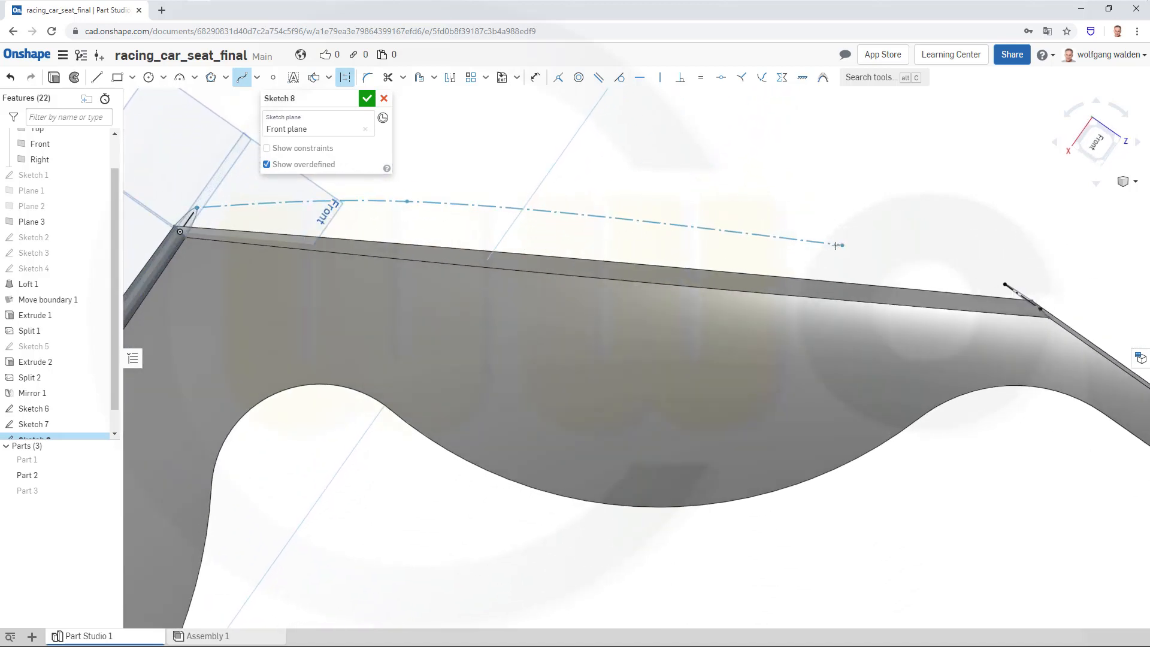
pyautogui.click(825, 242)
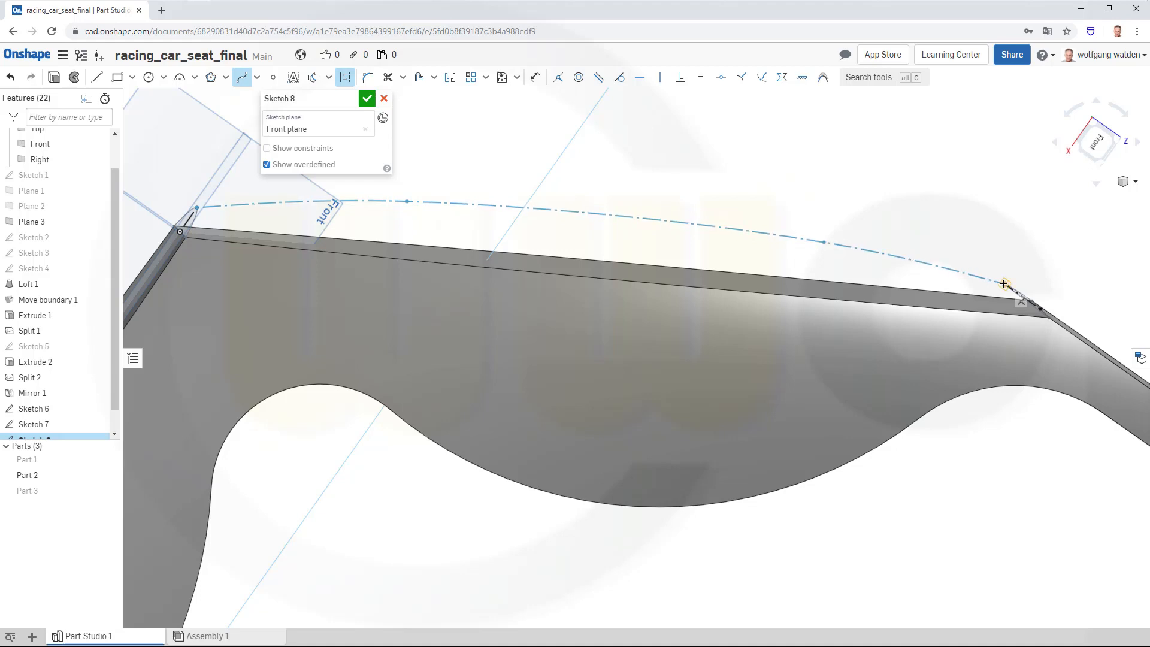
pyautogui.click(1044, 281)
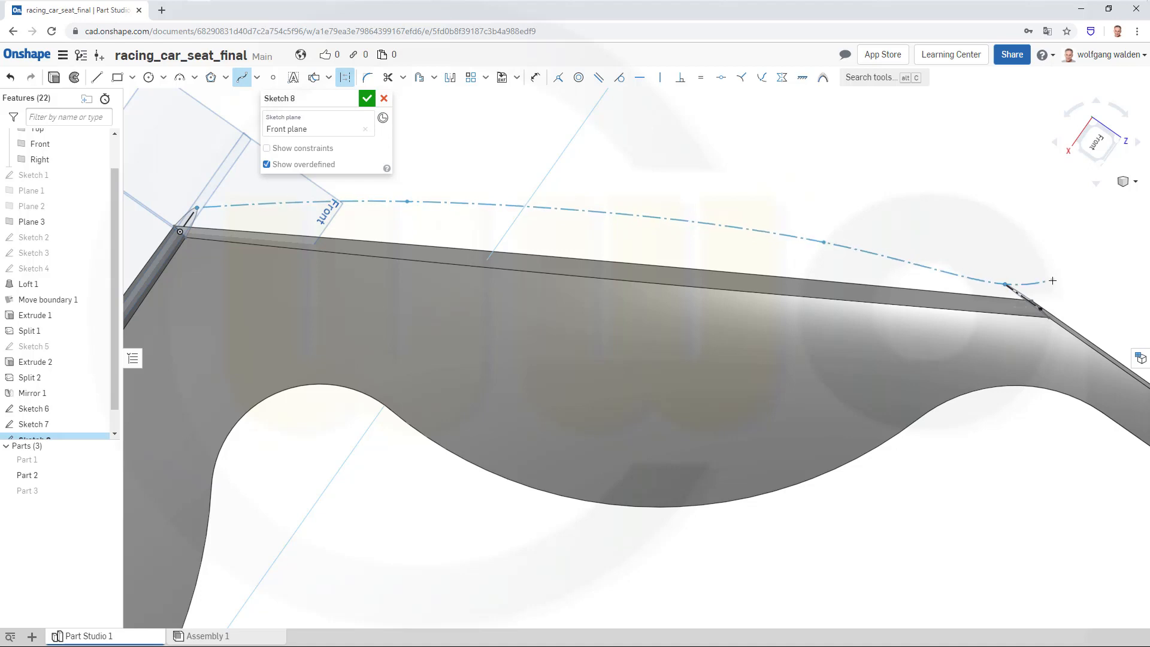
pyautogui.doubleClick(1052, 280)
pyautogui.press('Escape')
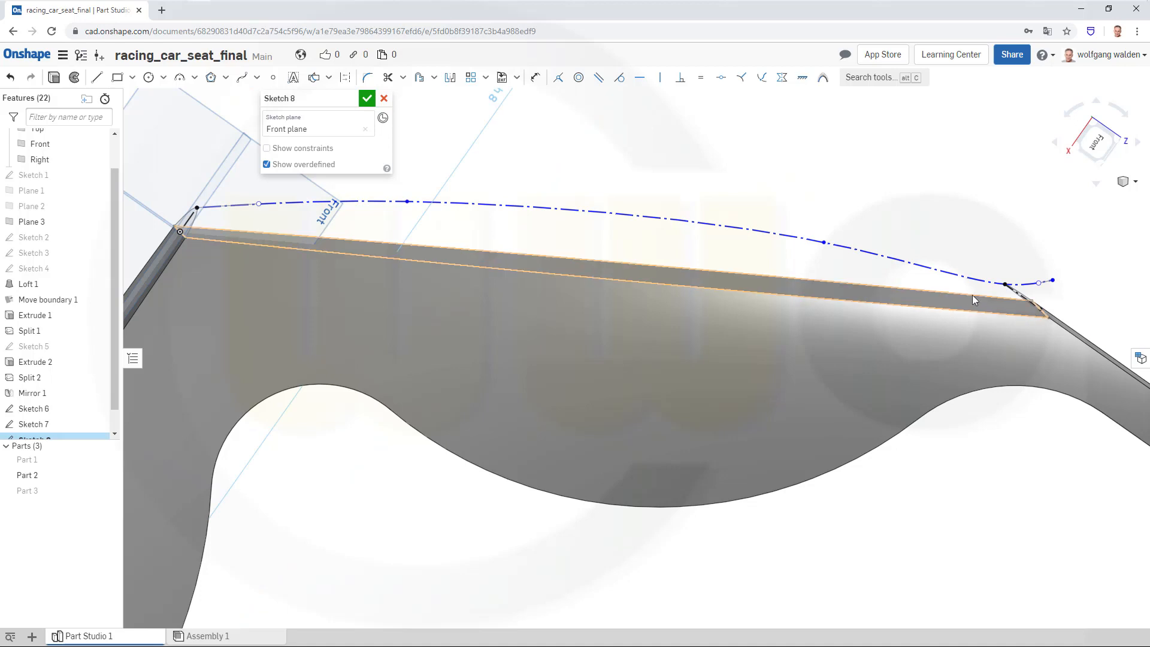
# Convert the spline to regular geometry and trim off its overshoot beyond the upper backrest arc
pyautogui.click(483, 208)
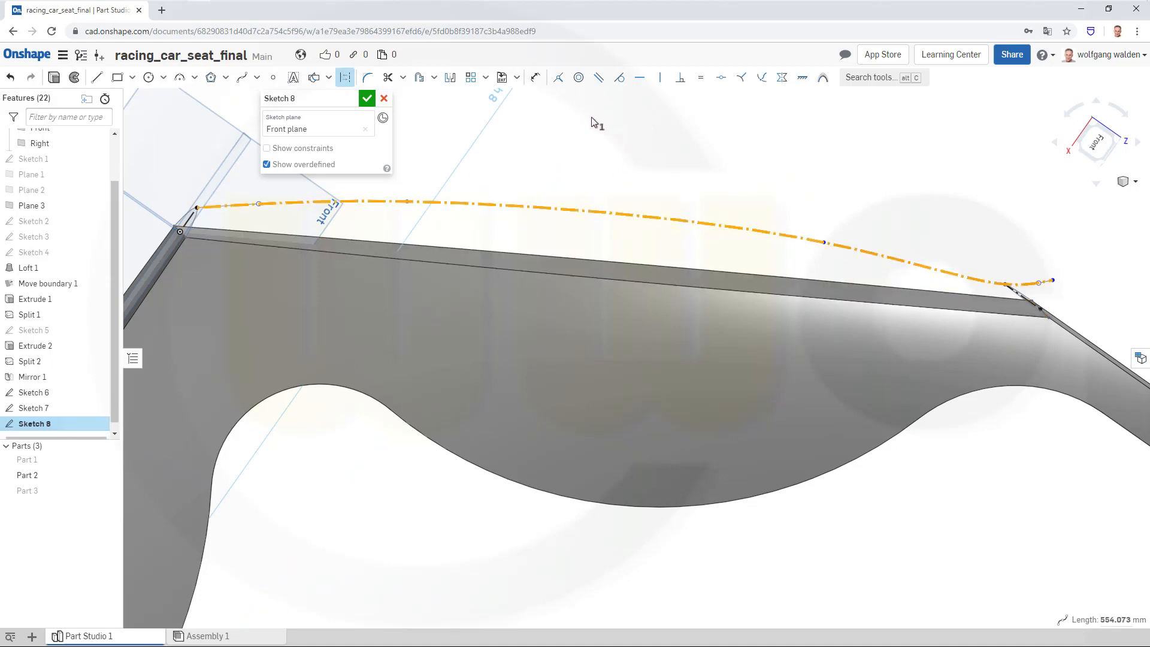
pyautogui.click(345, 78)
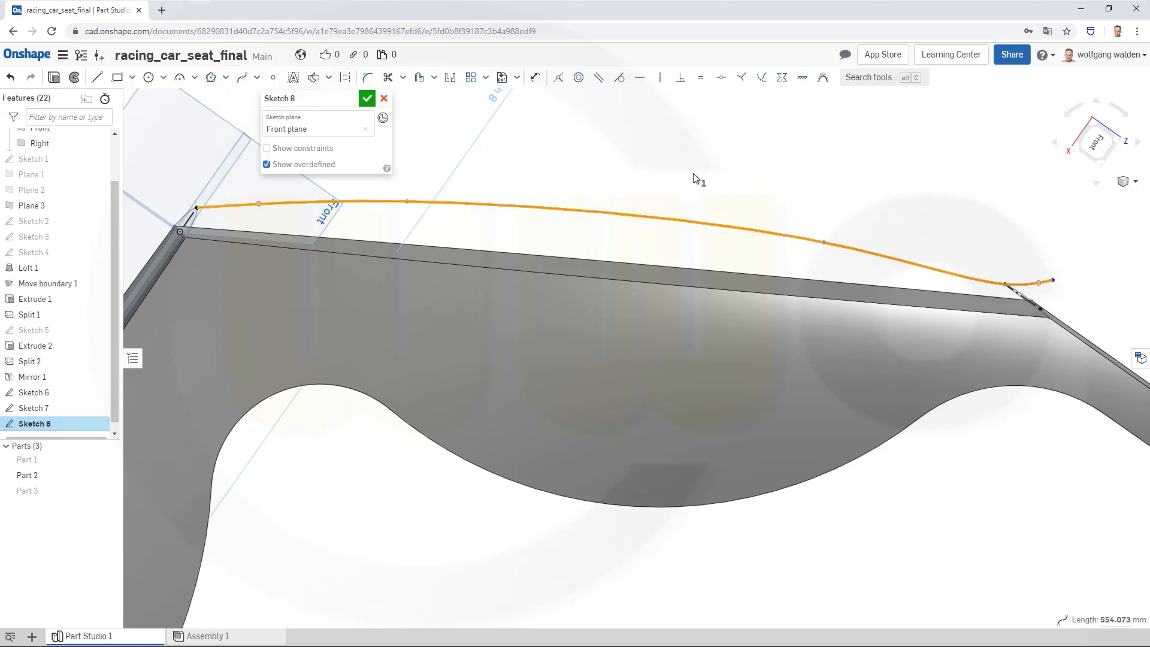
pyautogui.click(389, 77)
pyautogui.click(1026, 283)
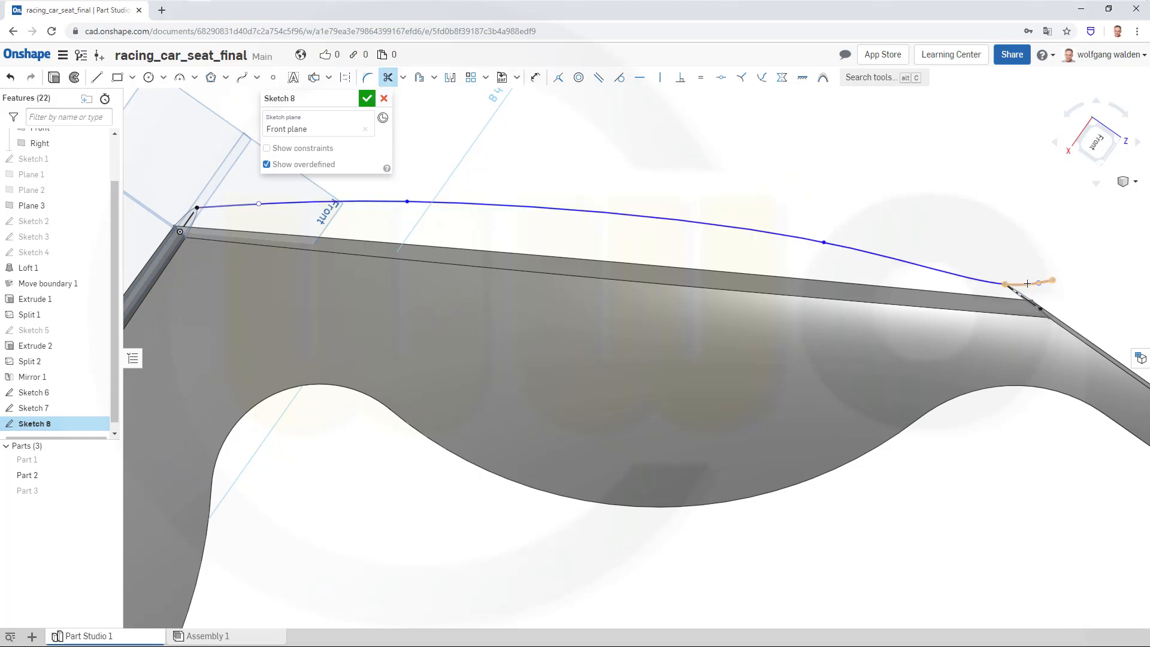
pyautogui.press('Escape')
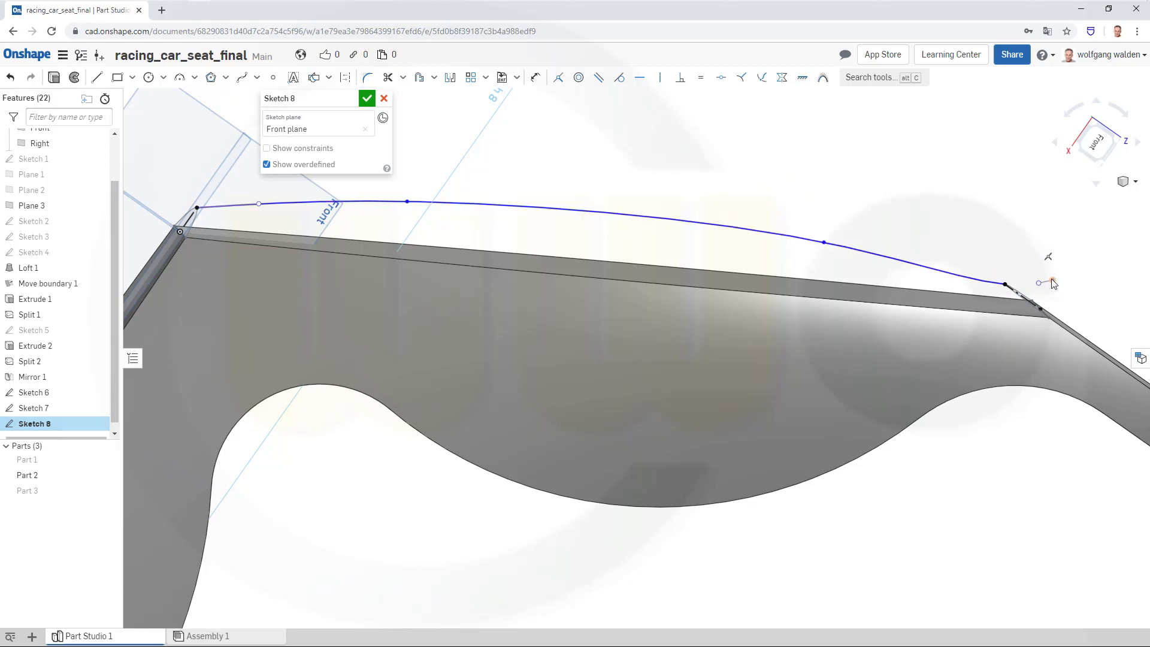
# Reshape the spline by moving its upper end handle and shifting both inner points toward the upper arc, and finish the sketch
pyautogui.moveTo(1054, 284); pyautogui.dragTo(1057, 283)
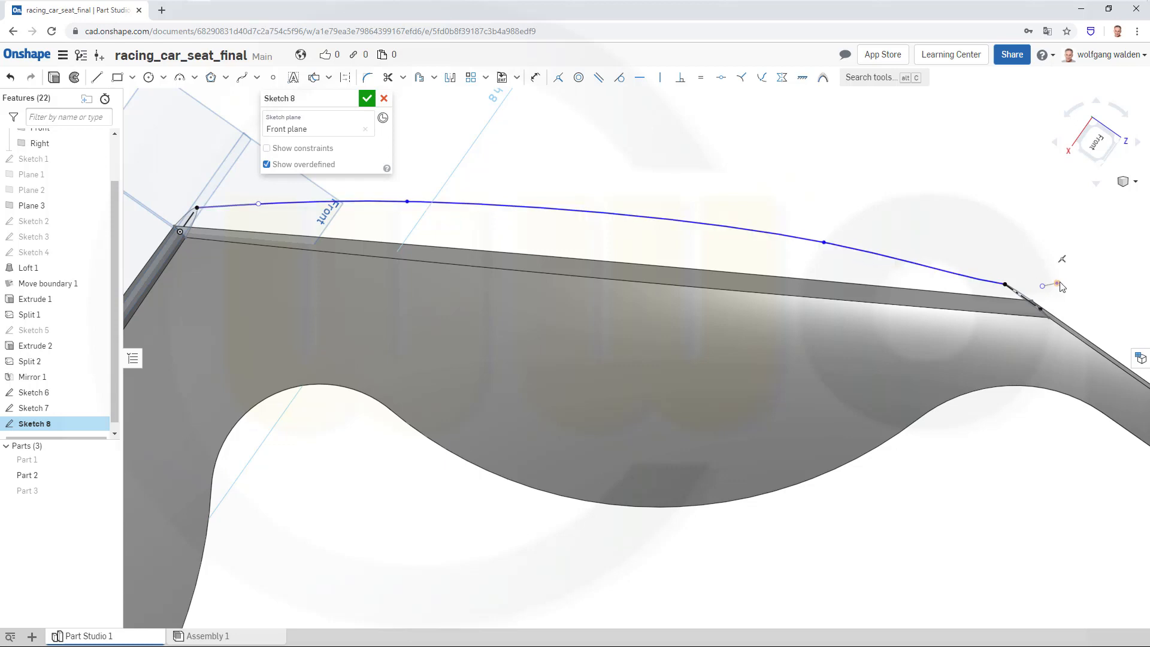
pyautogui.moveTo(1062, 289); pyautogui.dragTo(1037, 287)
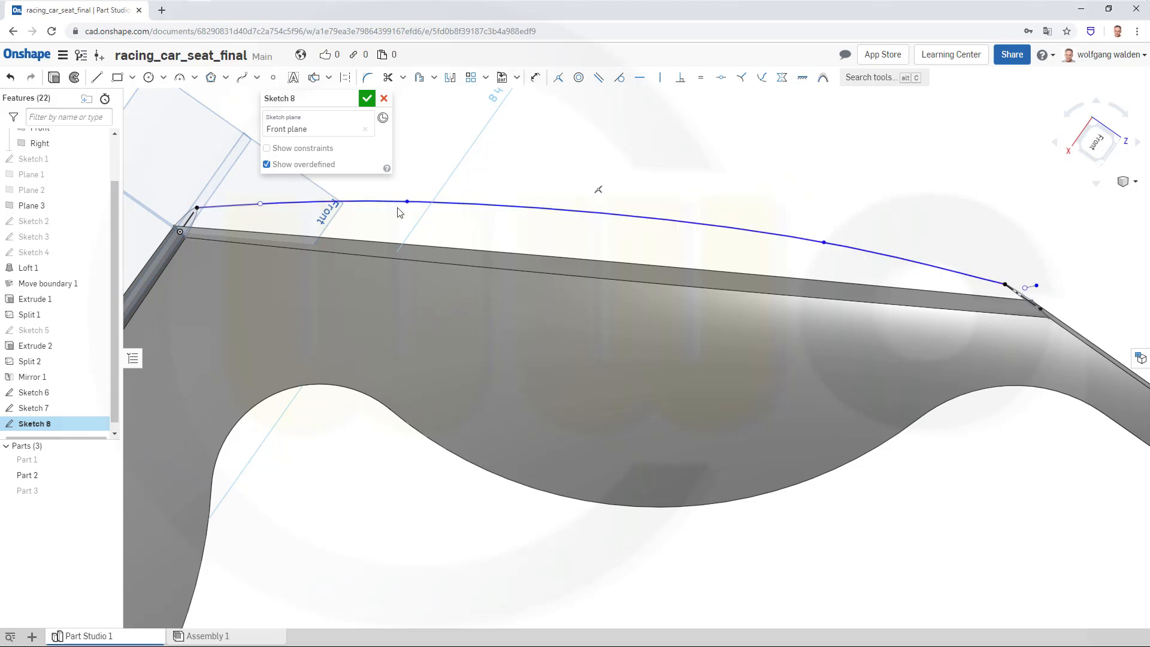
pyautogui.moveTo(417, 204); pyautogui.dragTo(661, 230)
pyautogui.moveTo(830, 244); pyautogui.dragTo(941, 261)
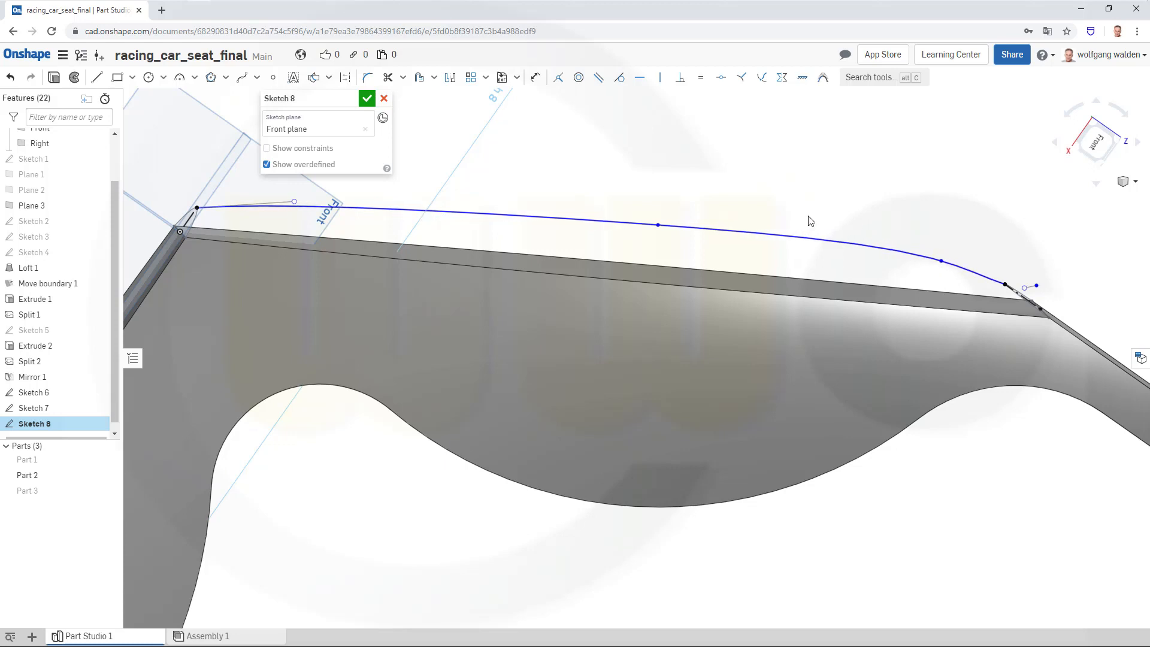
pyautogui.moveTo(655, 198); pyautogui.dragTo(657, 197, button='right')
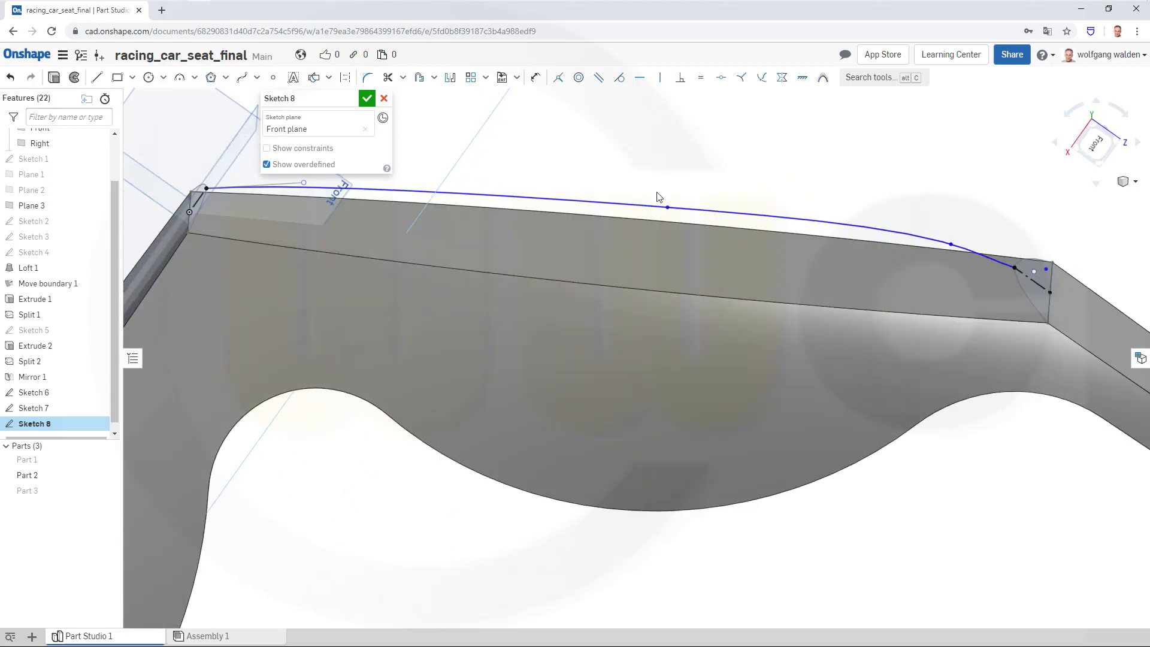
pyautogui.click(367, 99)
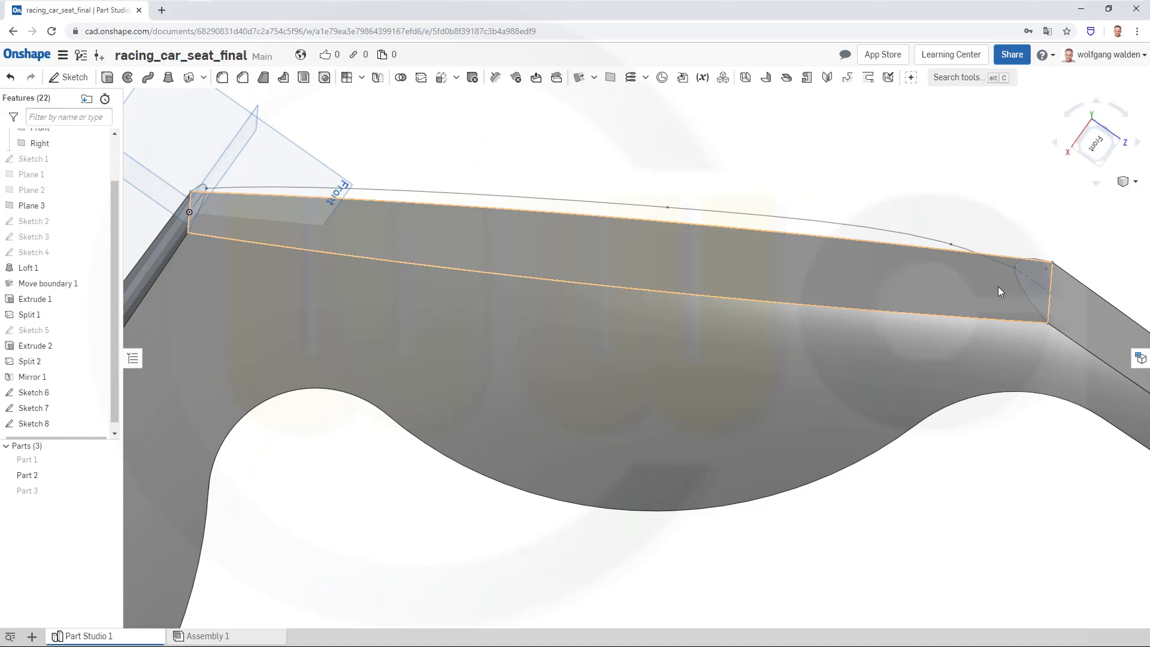
# Open Sketch 6 to inspect the upper backrest arc and leave it without changes
pyautogui.click(1026, 290)
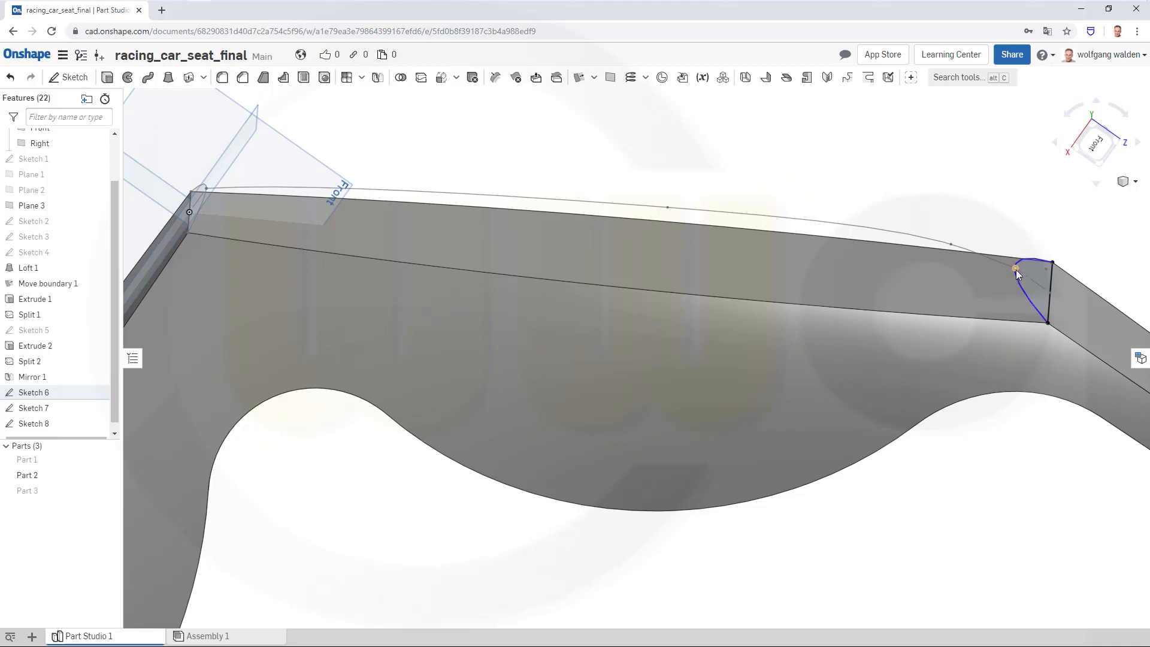
pyautogui.doubleClick(56, 392)
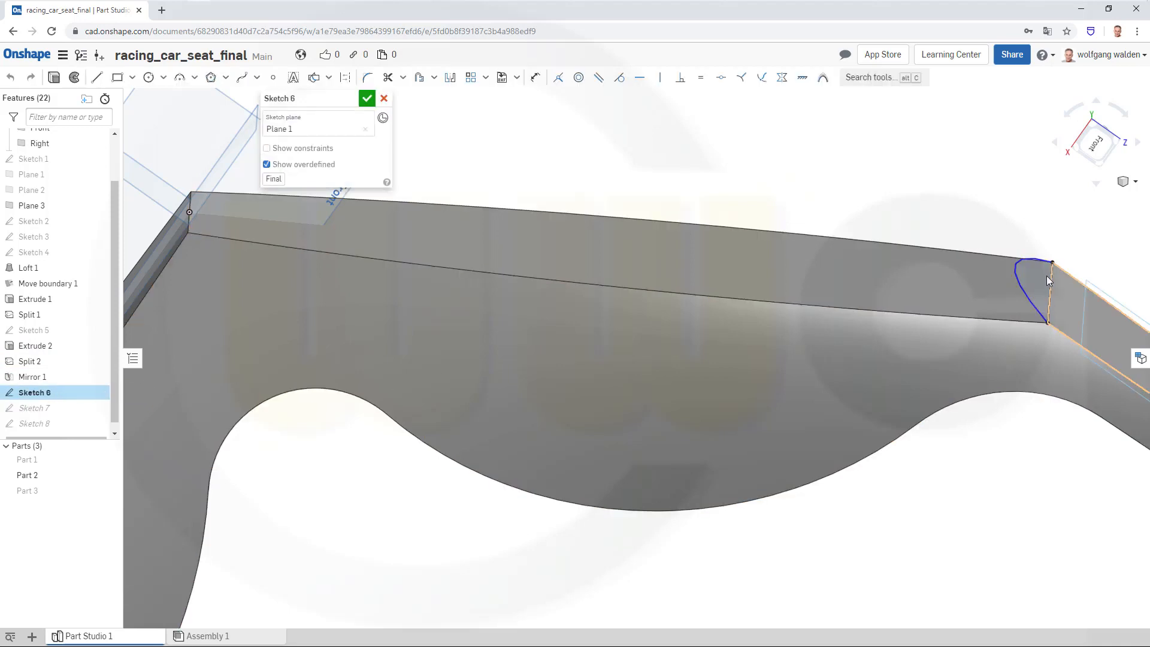
pyautogui.moveTo(1039, 268)
pyautogui.mouseDown(button='right')
pyautogui.moveTo(1038, 249)
pyautogui.moveTo(945, 301)
pyautogui.moveTo(1037, 294)
pyautogui.moveTo(1063, 272)
pyautogui.moveTo(1022, 261)
pyautogui.moveTo(763, 268)
pyautogui.moveTo(666, 312)
pyautogui.moveTo(733, 278)
pyautogui.mouseUp(button='right')
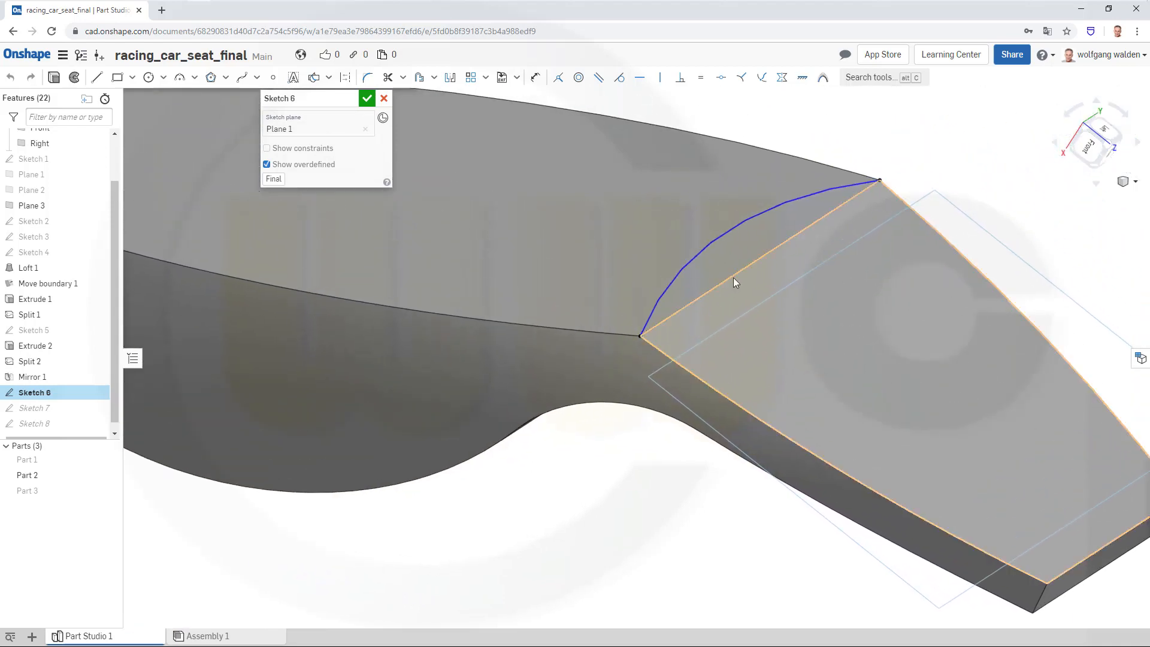
pyautogui.click(736, 223)
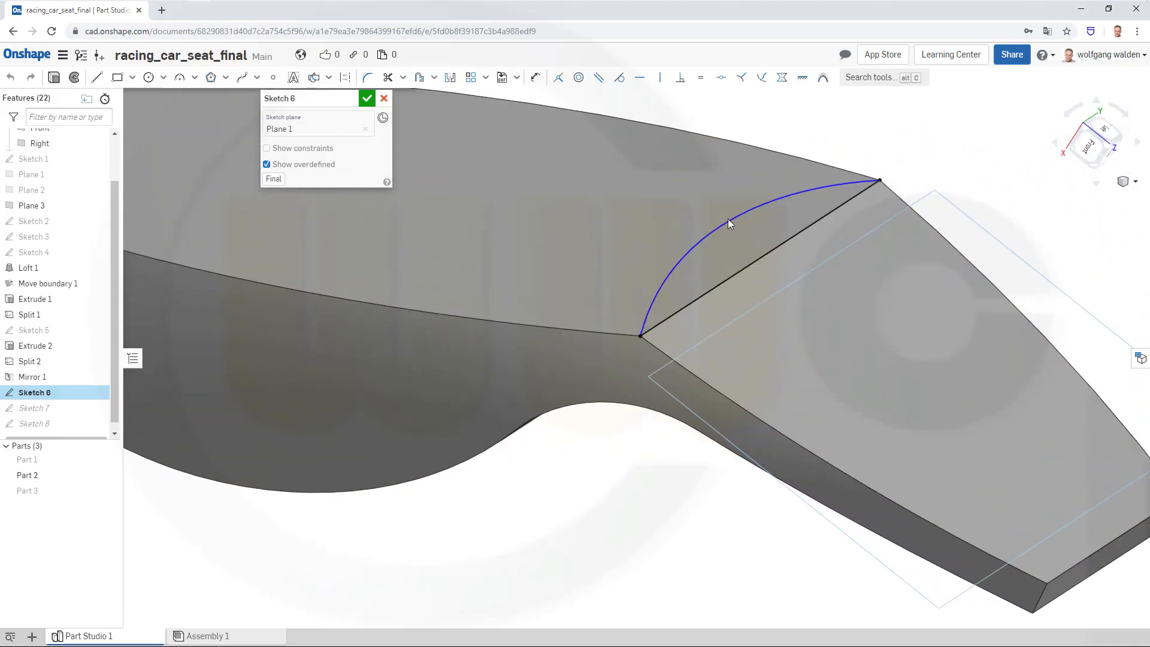
pyautogui.click(384, 98)
# Reopen the Front plane sketch, adjust the spline's upper end handle slightly, and delete the spline
pyautogui.moveTo(603, 242); pyautogui.dragTo(623, 225, button='right')
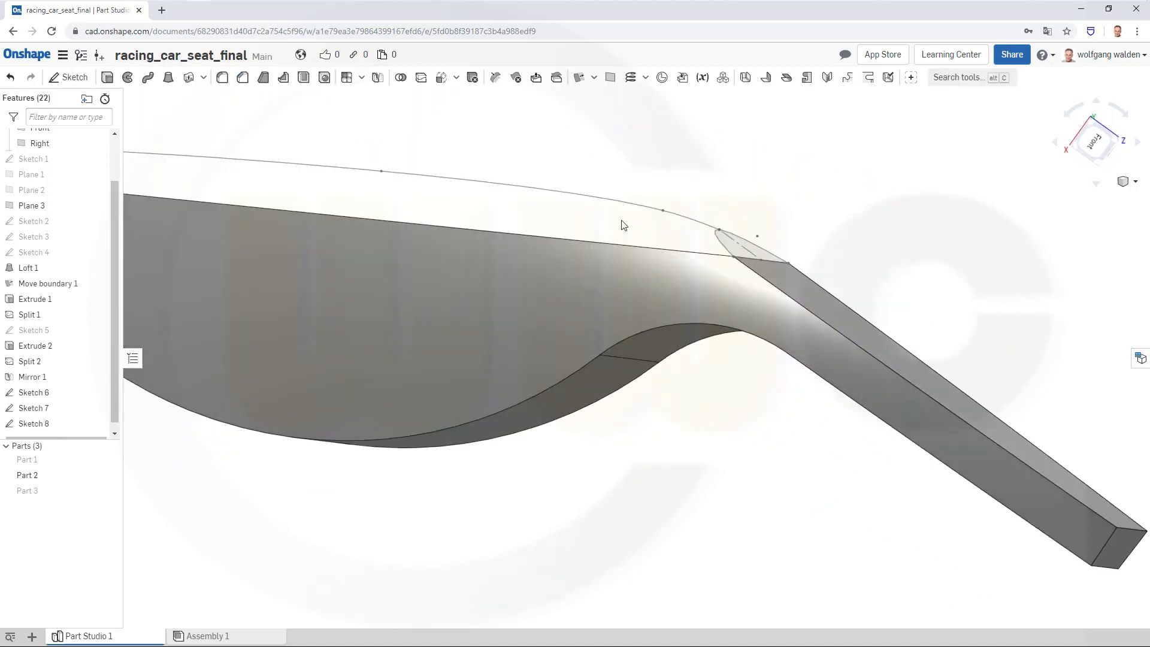
pyautogui.scroll(3, 623, 221)
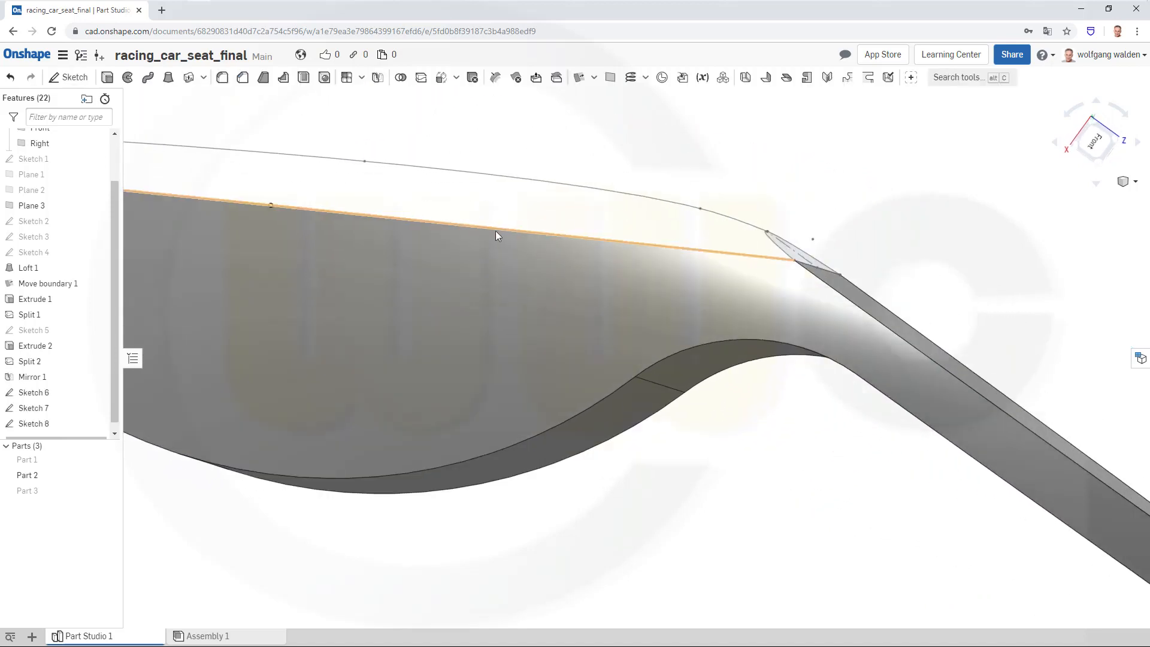
pyautogui.scroll(2, 508, 233)
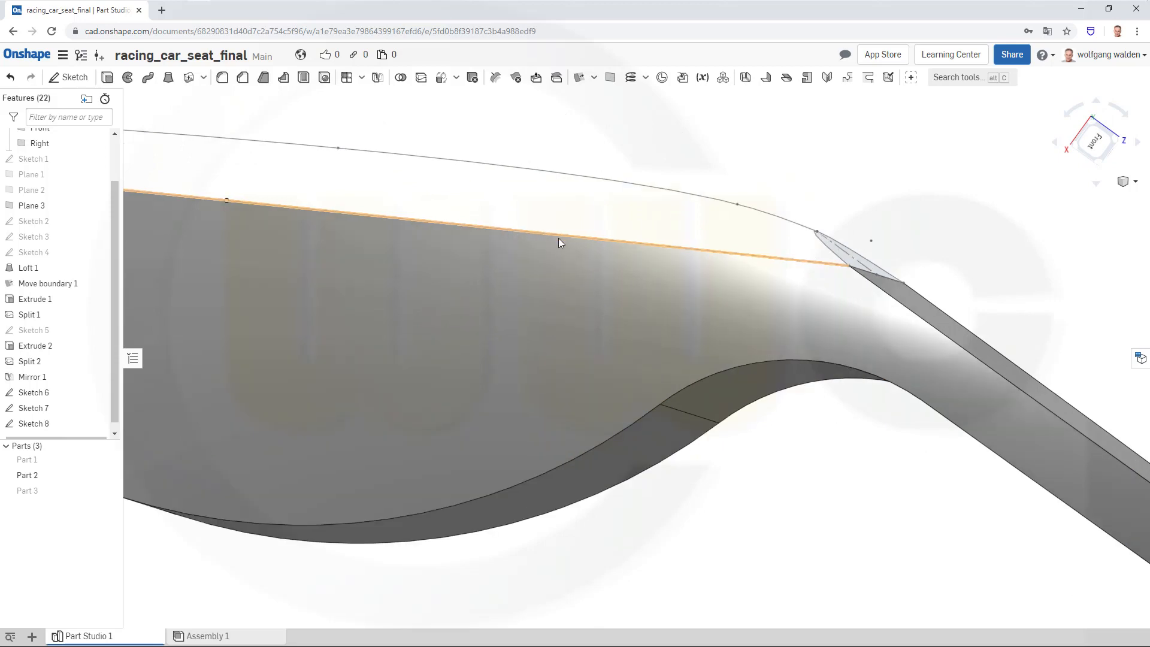
pyautogui.scroll(-5, 558, 238)
pyautogui.moveTo(421, 242); pyautogui.dragTo(846, 304, button='right')
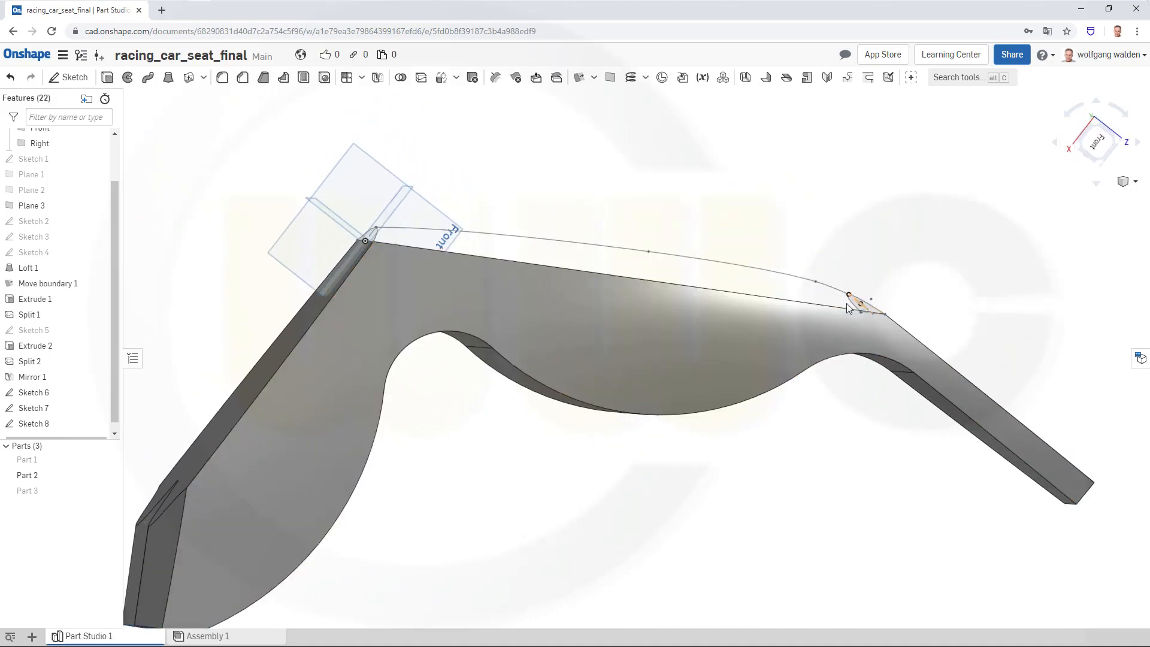
pyautogui.doubleClick(43, 423)
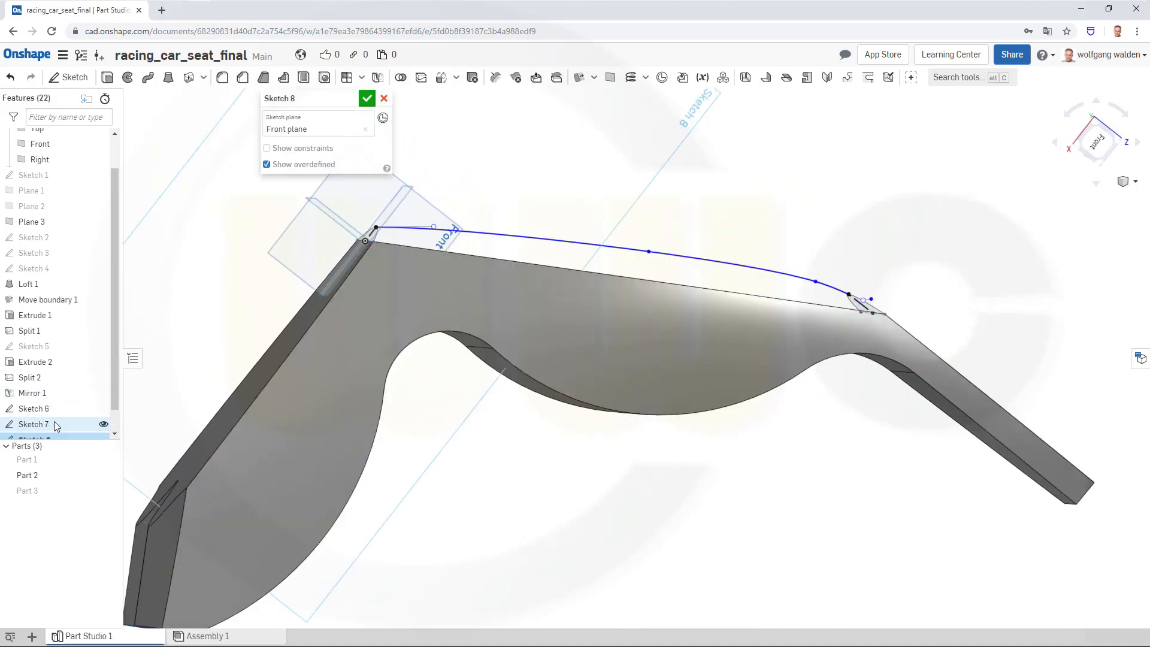
pyautogui.scroll(5, 874, 309)
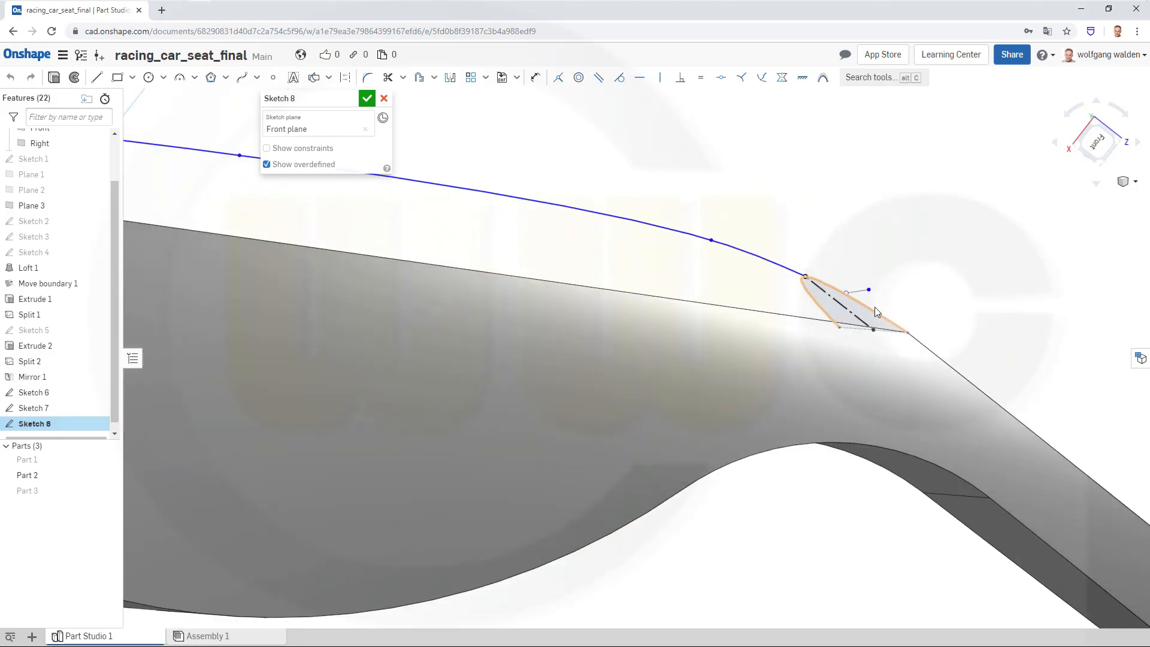
pyautogui.moveTo(872, 292)
pyautogui.mouseDown()
pyautogui.moveTo(866, 301)
pyautogui.moveTo(875, 290)
pyautogui.mouseUp()
pyautogui.scroll(-5, 653, 285)
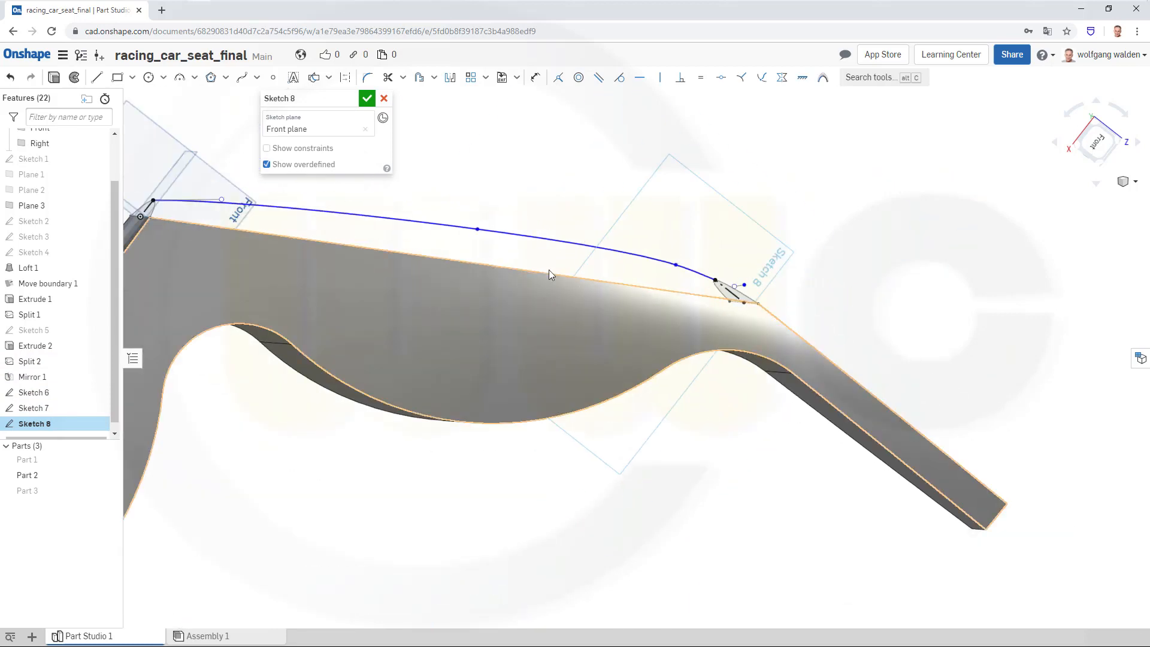
pyautogui.click(533, 236)
pyautogui.press('Delete')
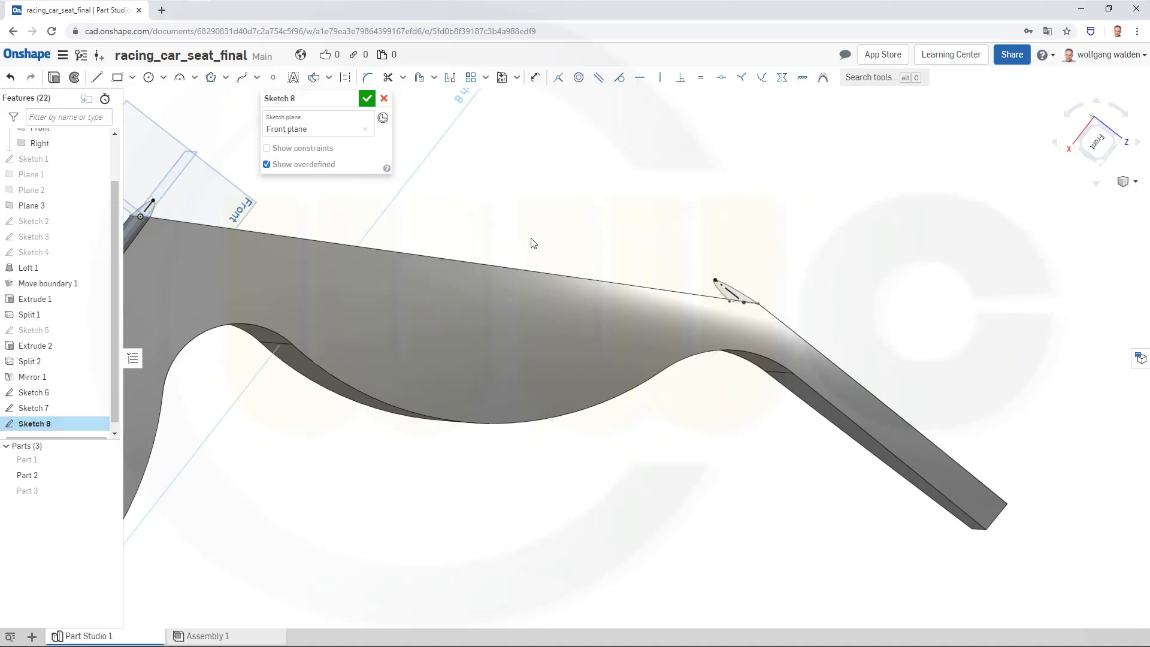
pyautogui.click(484, 260)
pyautogui.scroll(-3, 429, 258)
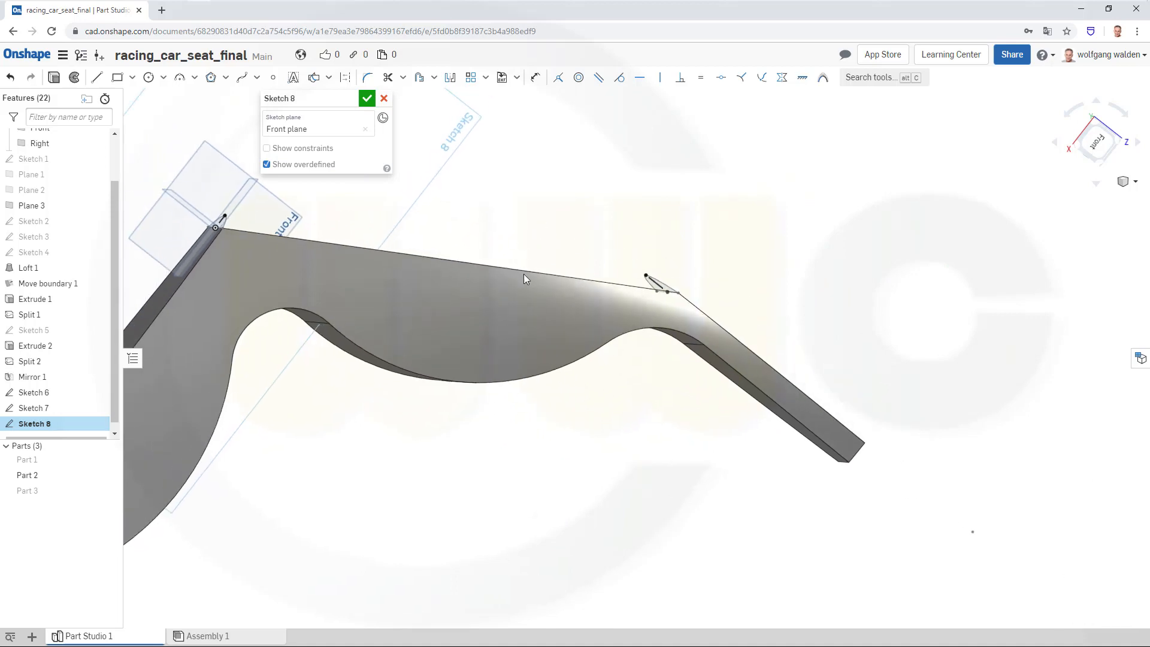
# Draw a new spline from the lower backrest arc through one intermediate point, ending exactly at the upper arc's point
pyautogui.click(242, 77)
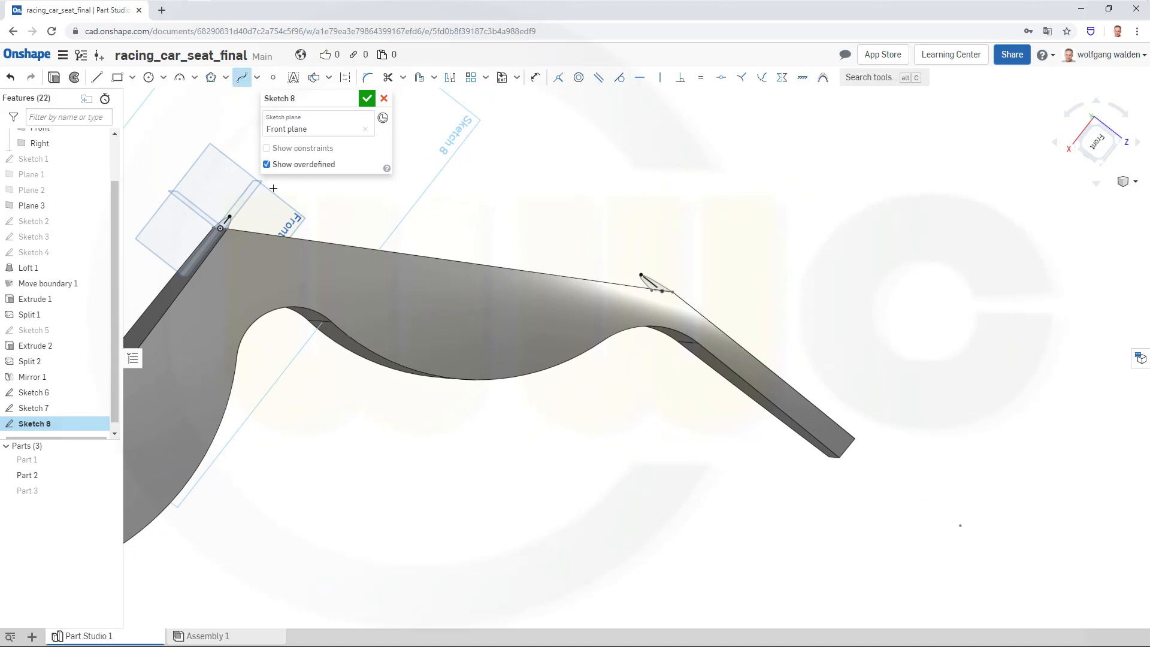
pyautogui.click(231, 216)
pyautogui.click(522, 247)
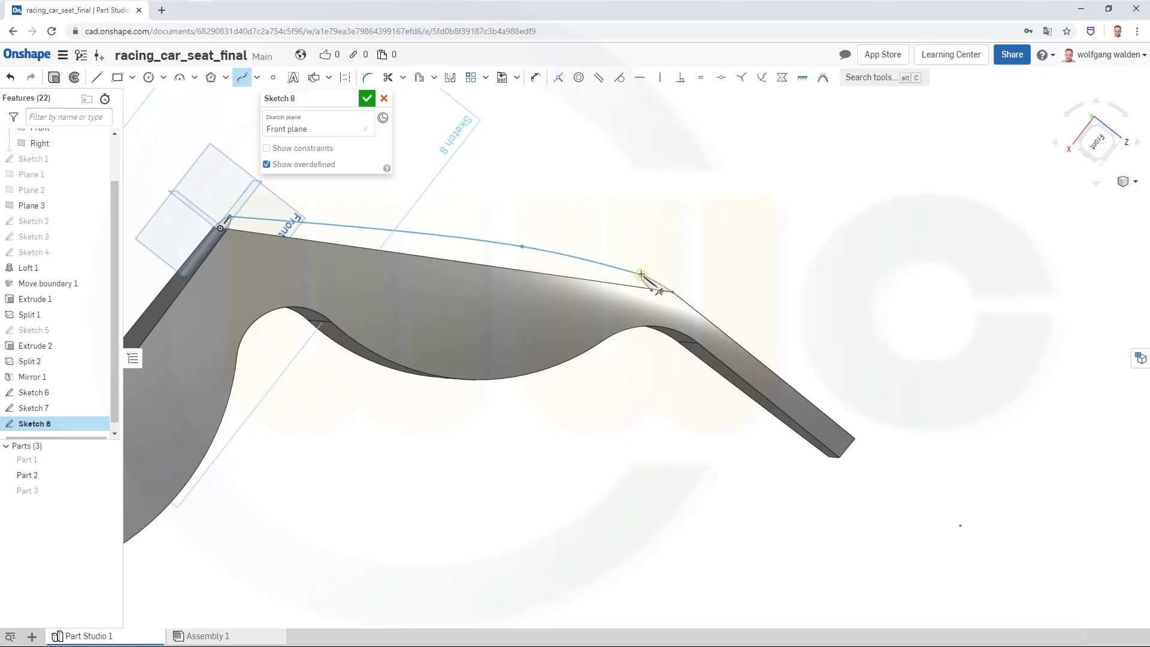
pyautogui.click(661, 276)
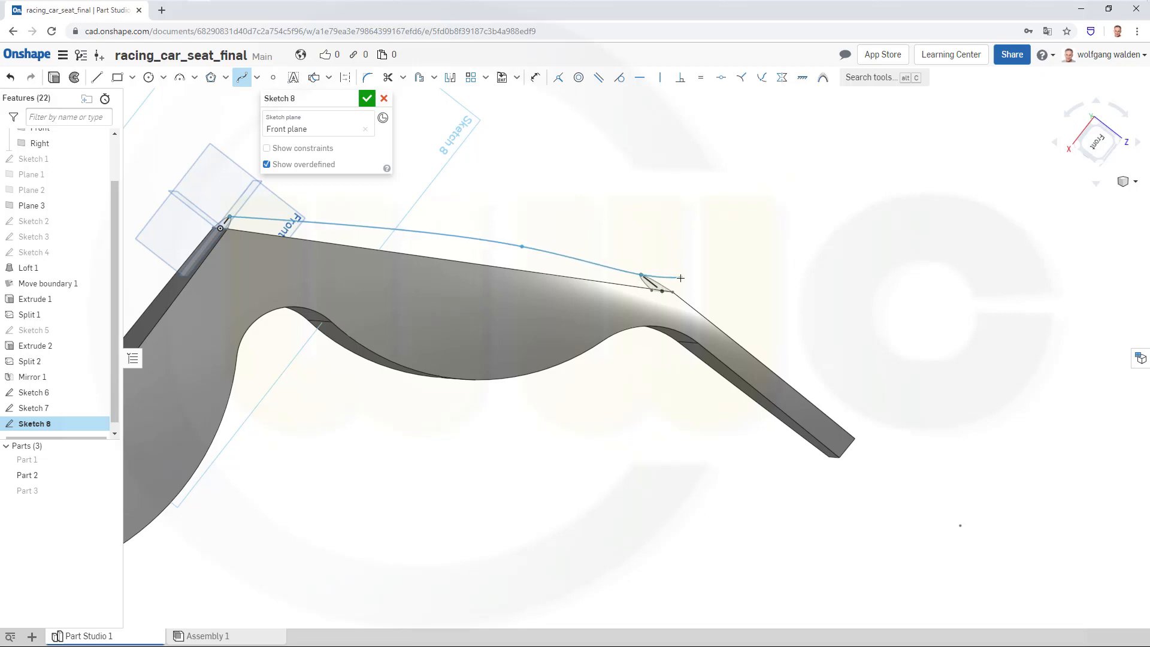
pyautogui.rightClick(680, 278)
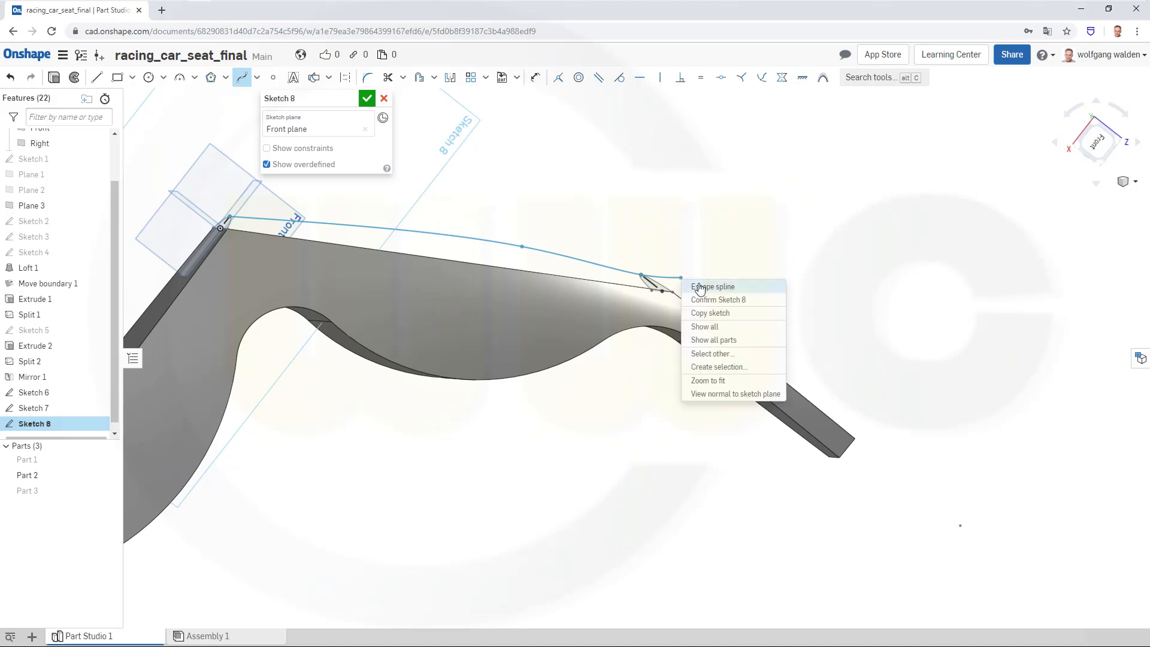
pyautogui.click(699, 288)
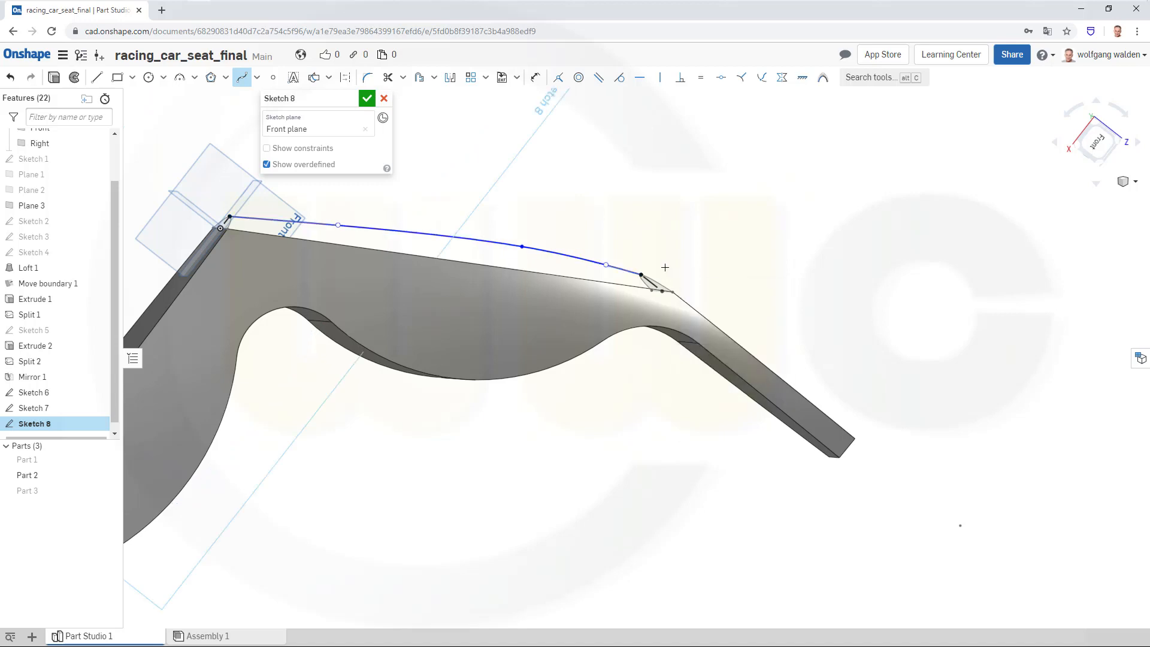
pyautogui.scroll(2, 517, 236)
pyautogui.scroll(-1, 510, 237)
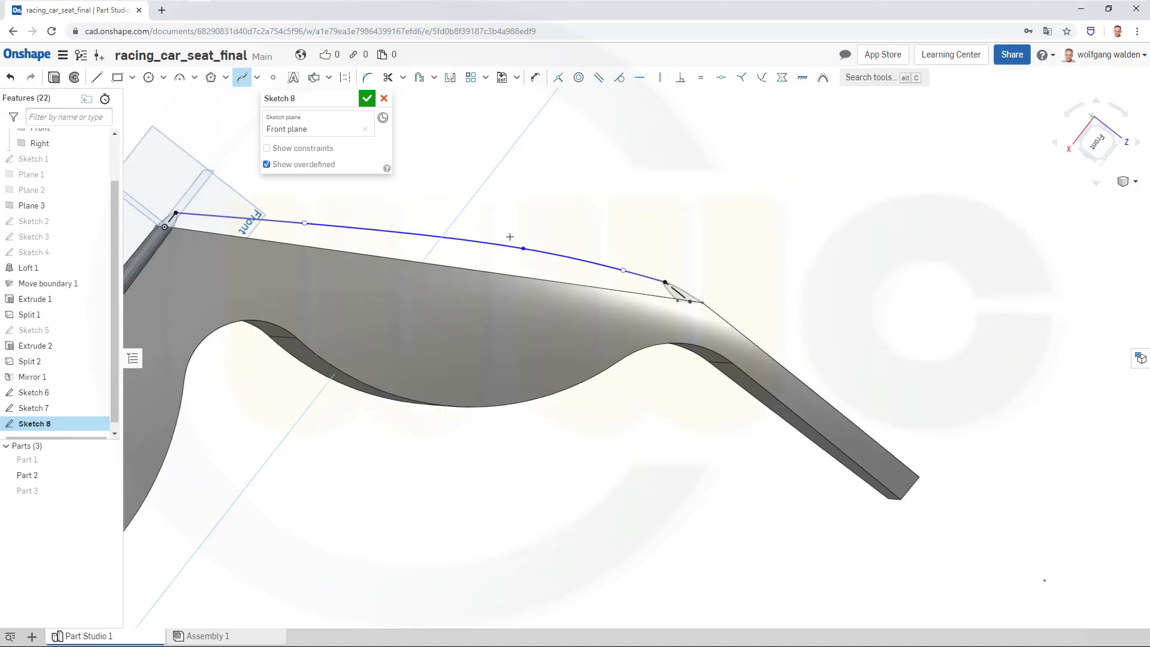
# Move the spline's intermediate point toward the upper arc, shift its upper end handle slightly outward, and finish the sketch
pyautogui.press('Escape')
pyautogui.moveTo(524, 249); pyautogui.dragTo(551, 251)
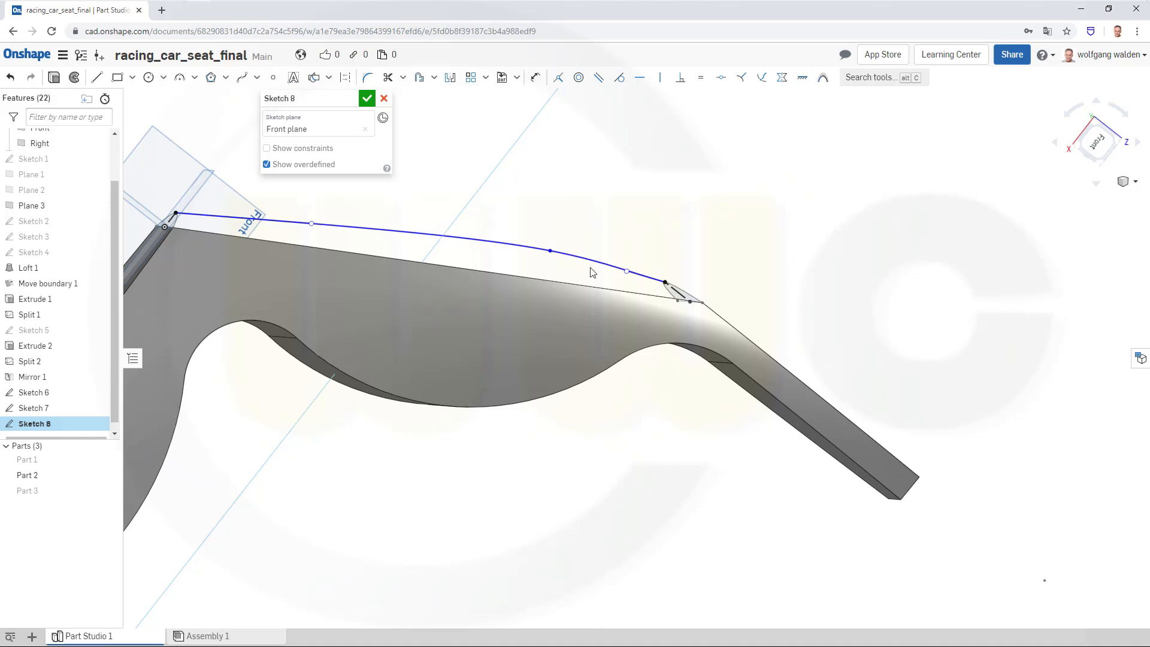
pyautogui.moveTo(627, 271); pyautogui.dragTo(632, 268)
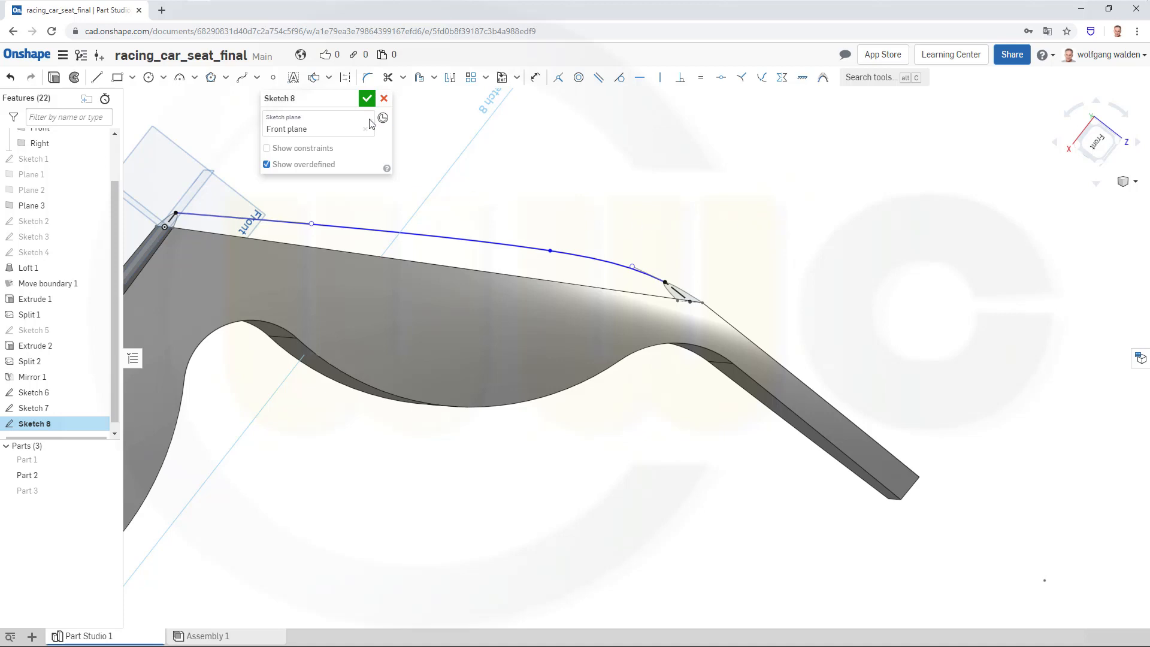
pyautogui.click(367, 99)
# Set up a solid loft across the backrest's rear using the faces of Sketch 7 and Sketch 6 as profiles
pyautogui.moveTo(442, 241); pyautogui.dragTo(459, 277, button='right')
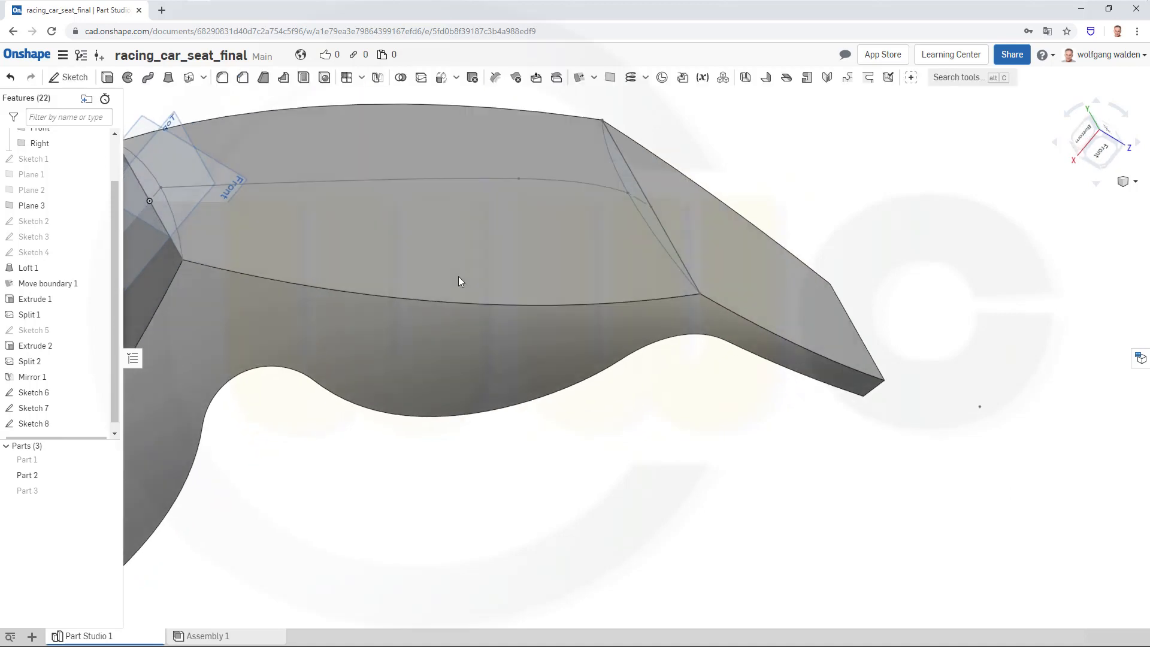
pyautogui.moveTo(411, 234); pyautogui.dragTo(380, 190, button='right')
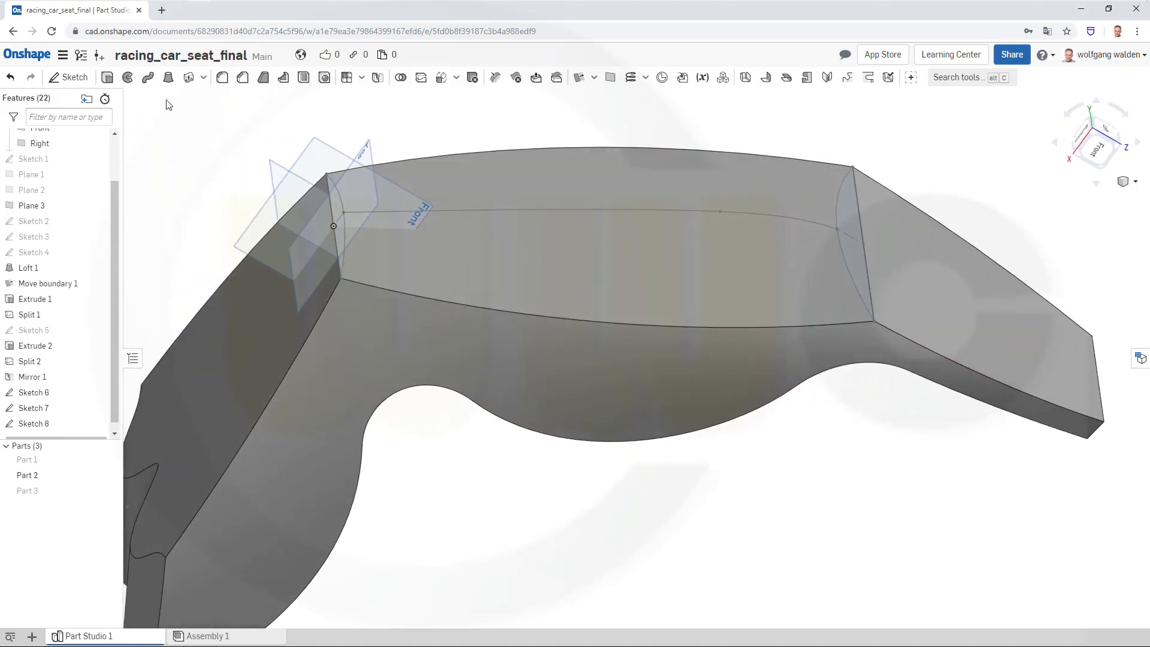
pyautogui.click(169, 76)
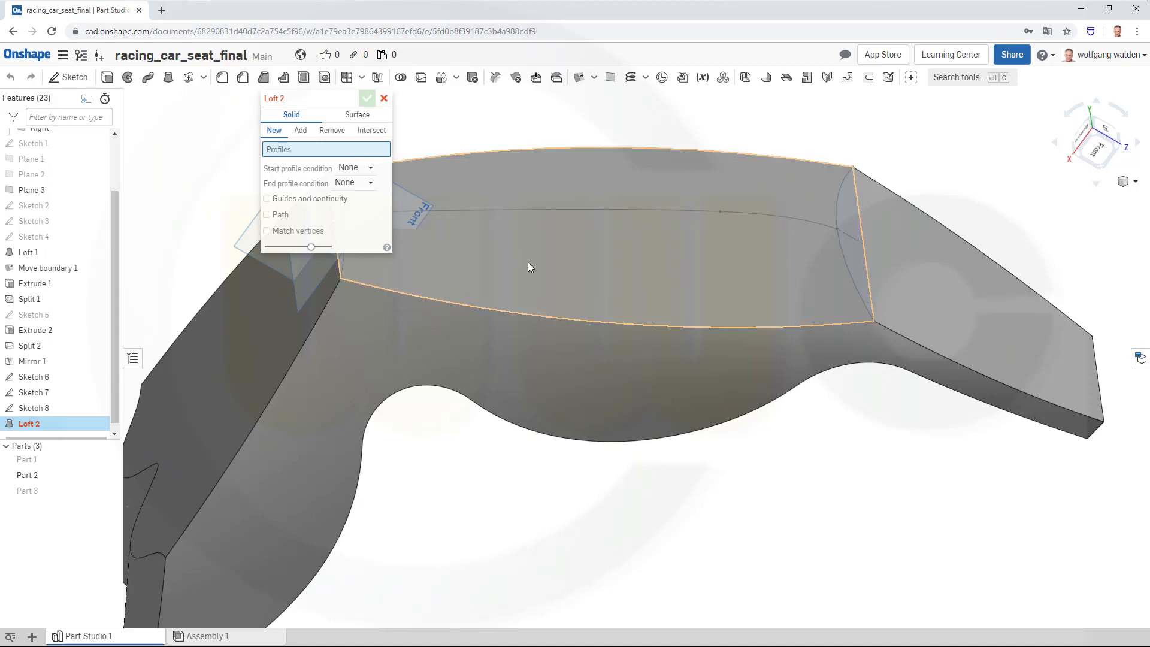
pyautogui.scroll(-2, 527, 262)
pyautogui.scroll(-1, 609, 286)
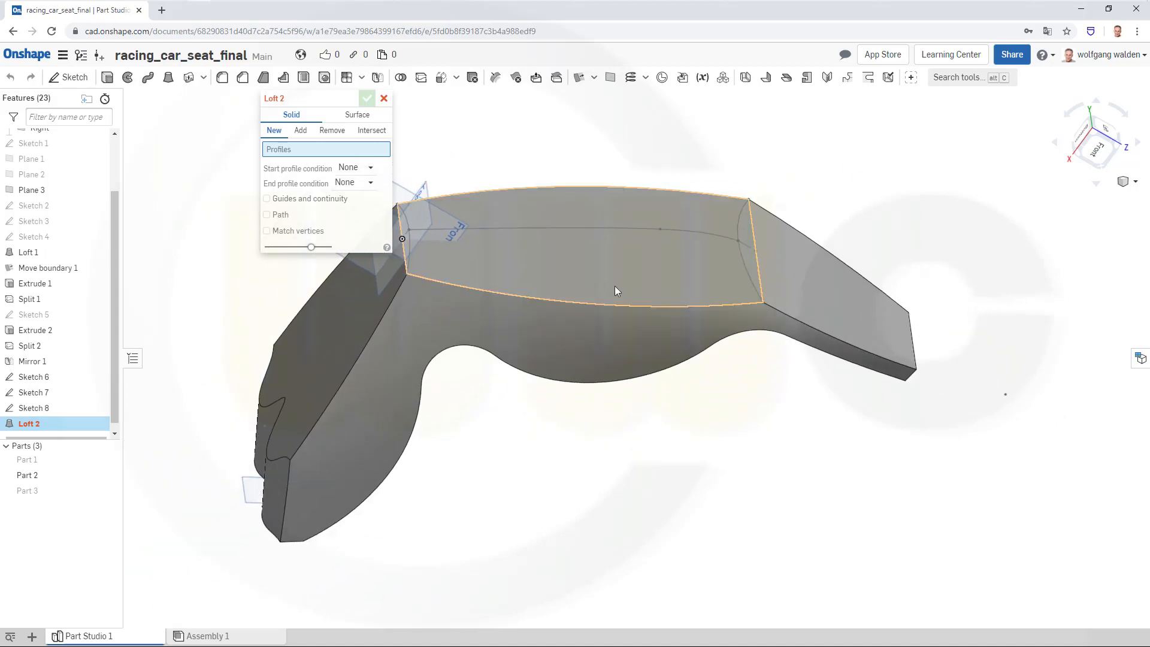
pyautogui.click(411, 243)
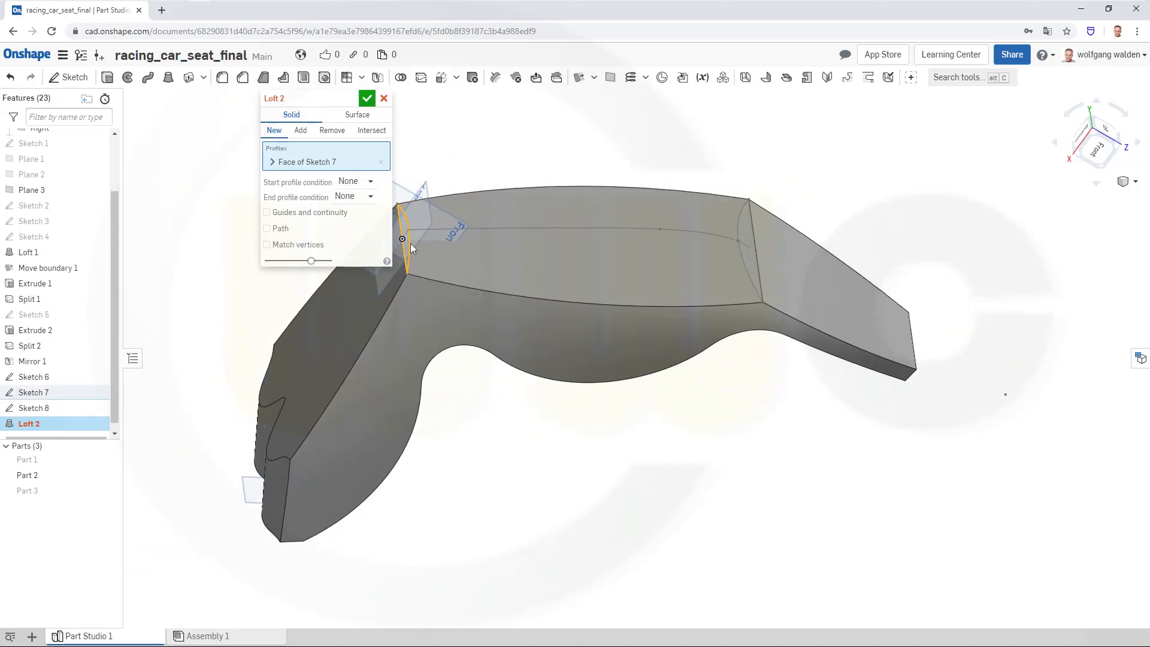
pyautogui.click(744, 265)
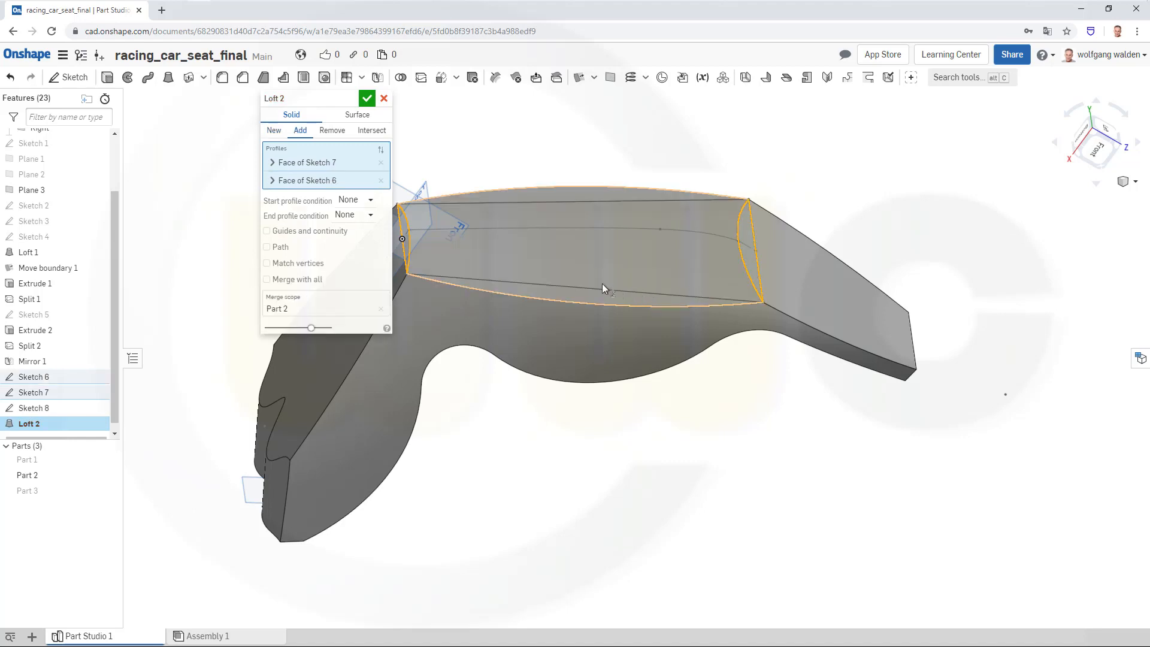
# Guide the loft along the backrest's two curved side edges and the Sketch 8 spline, and complete it
pyautogui.click(269, 232)
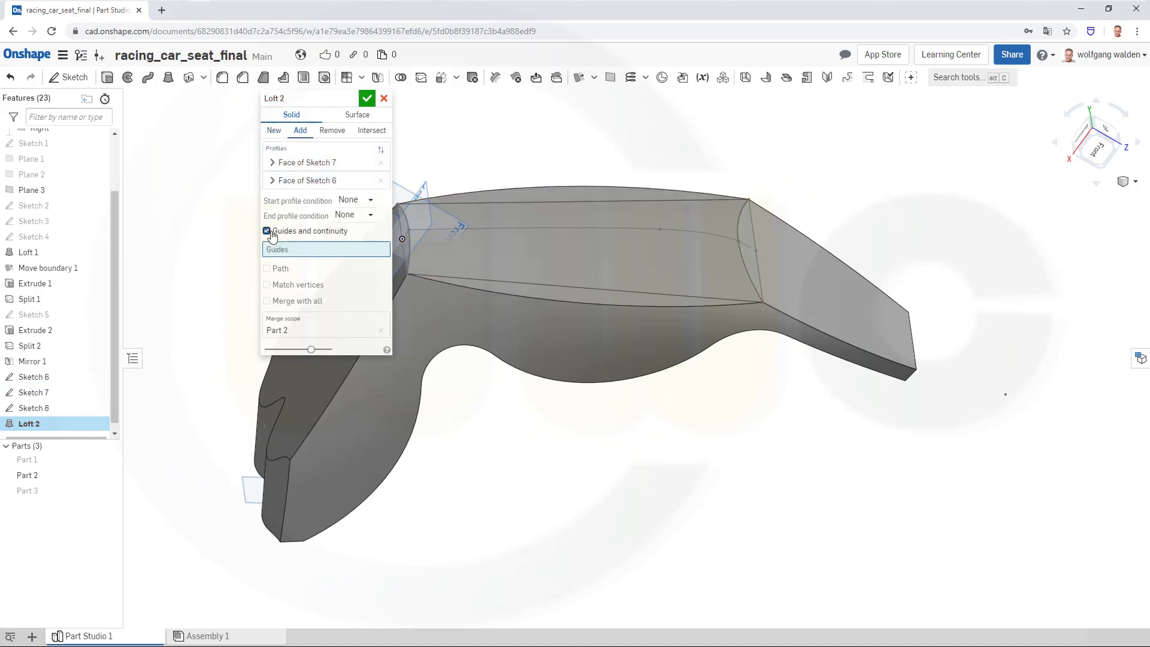
pyautogui.click(533, 299)
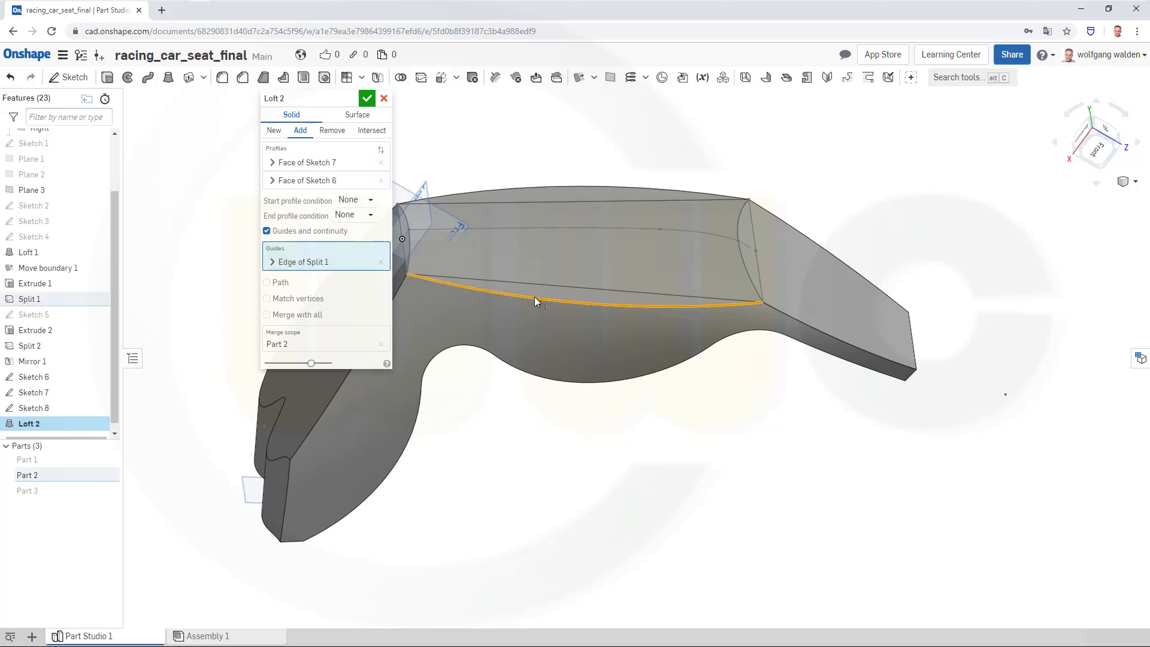
pyautogui.click(581, 226)
pyautogui.click(577, 186)
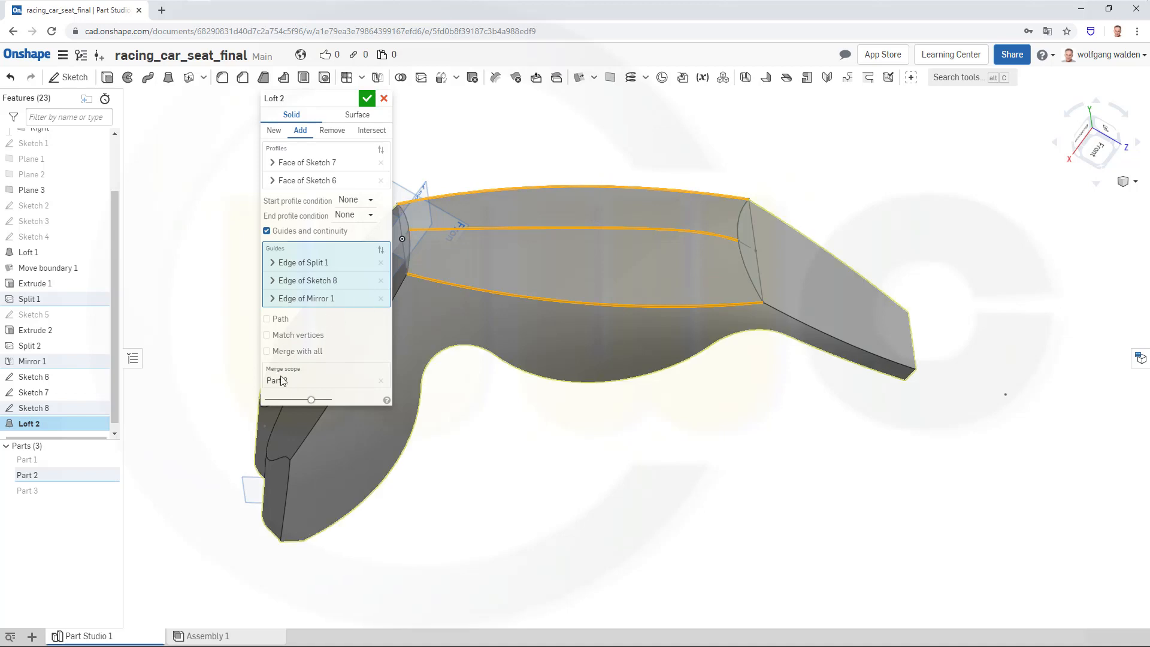
pyautogui.click(368, 99)
# Fillet the two corner edges at the backrest's thin upper end with a circular 120 mm radius
pyautogui.moveTo(543, 228); pyautogui.dragTo(757, 410, button='right')
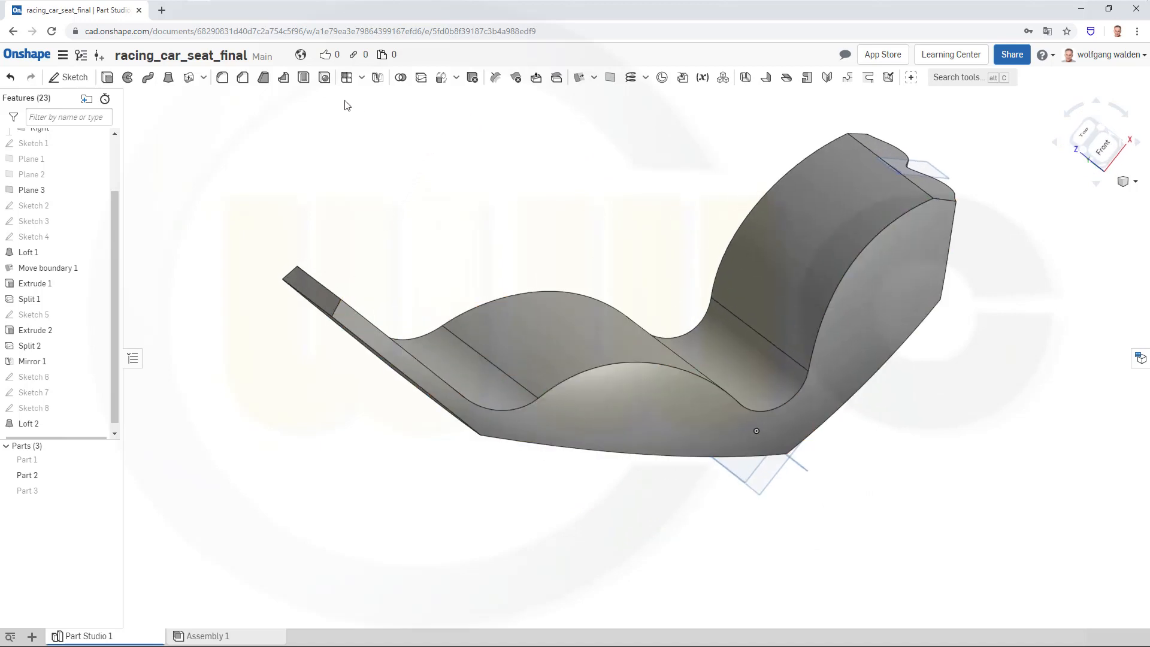
pyautogui.click(223, 78)
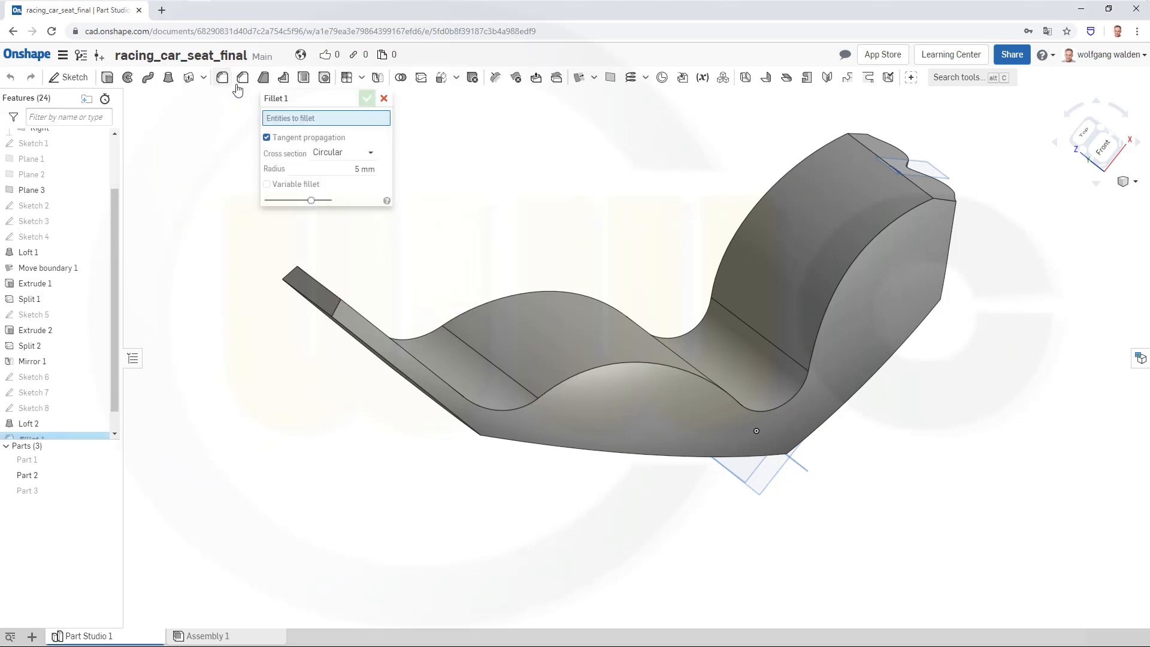
pyautogui.click(339, 306)
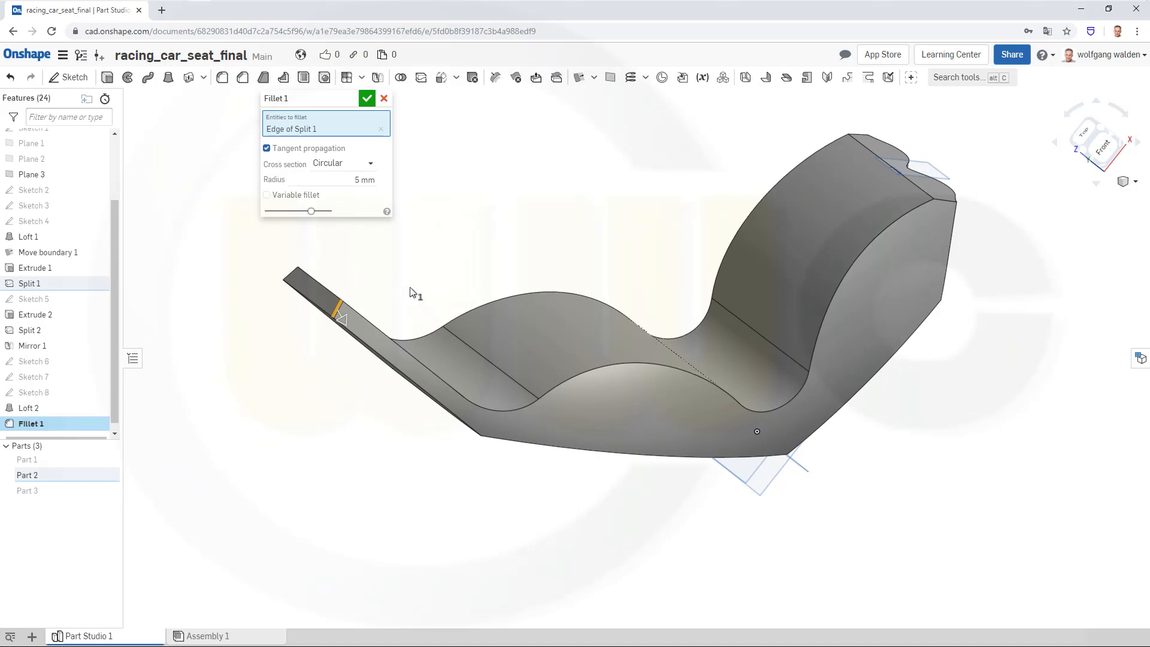
pyautogui.moveTo(411, 293); pyautogui.dragTo(486, 313, button='right')
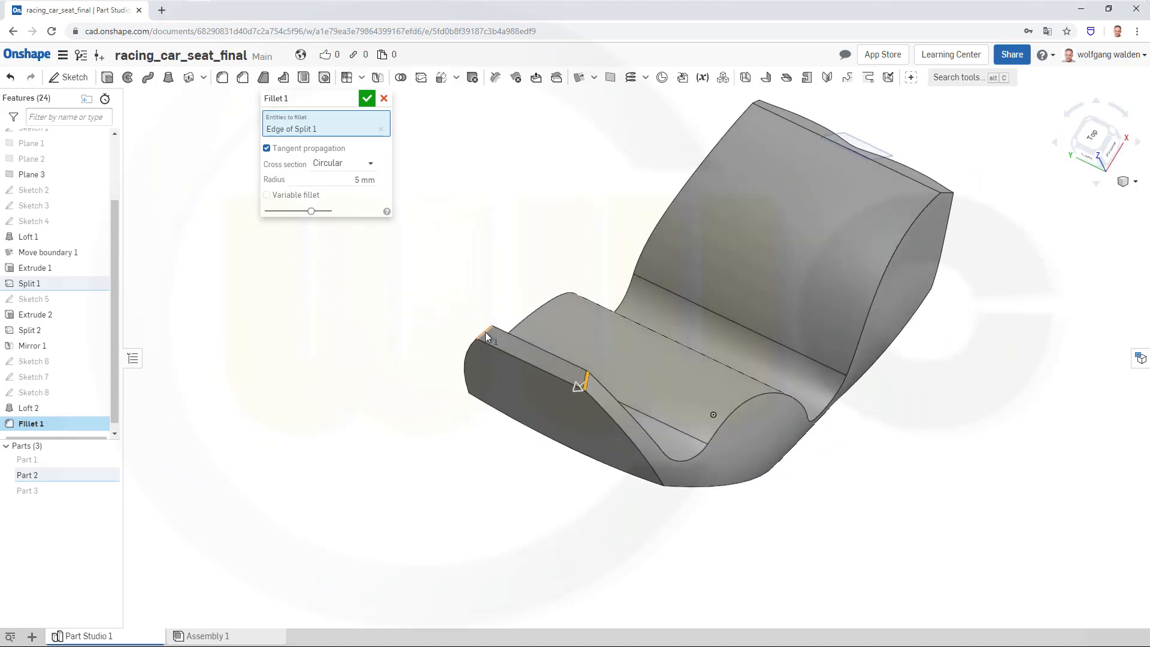
pyautogui.click(483, 327)
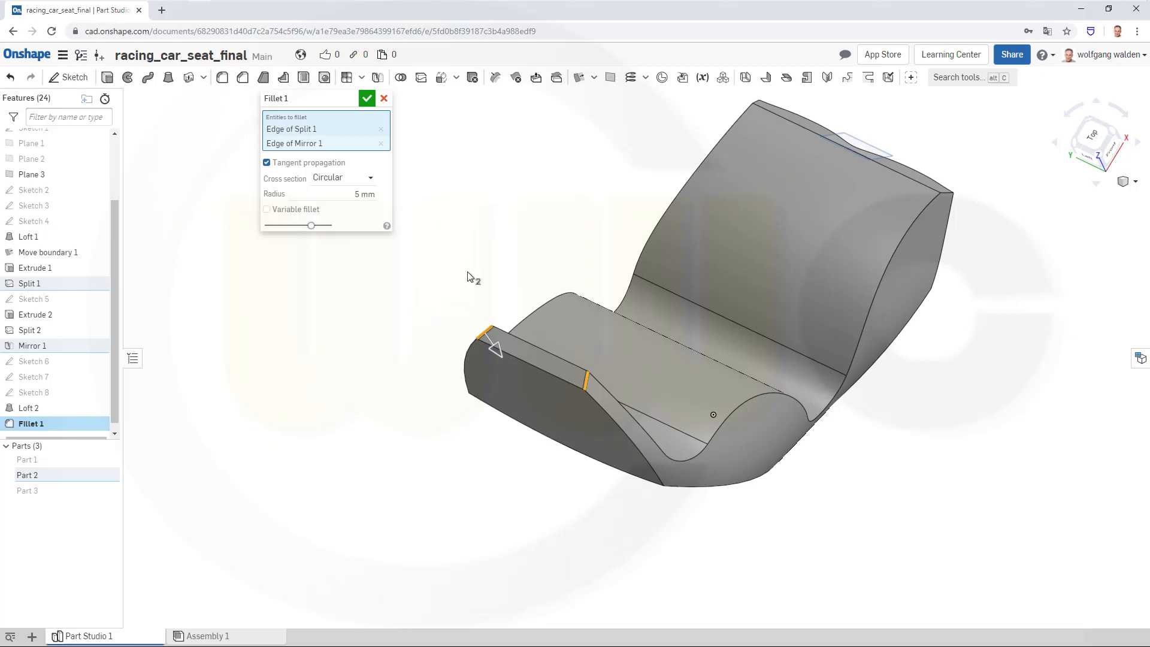
pyautogui.click(338, 191)
pyautogui.write('100')
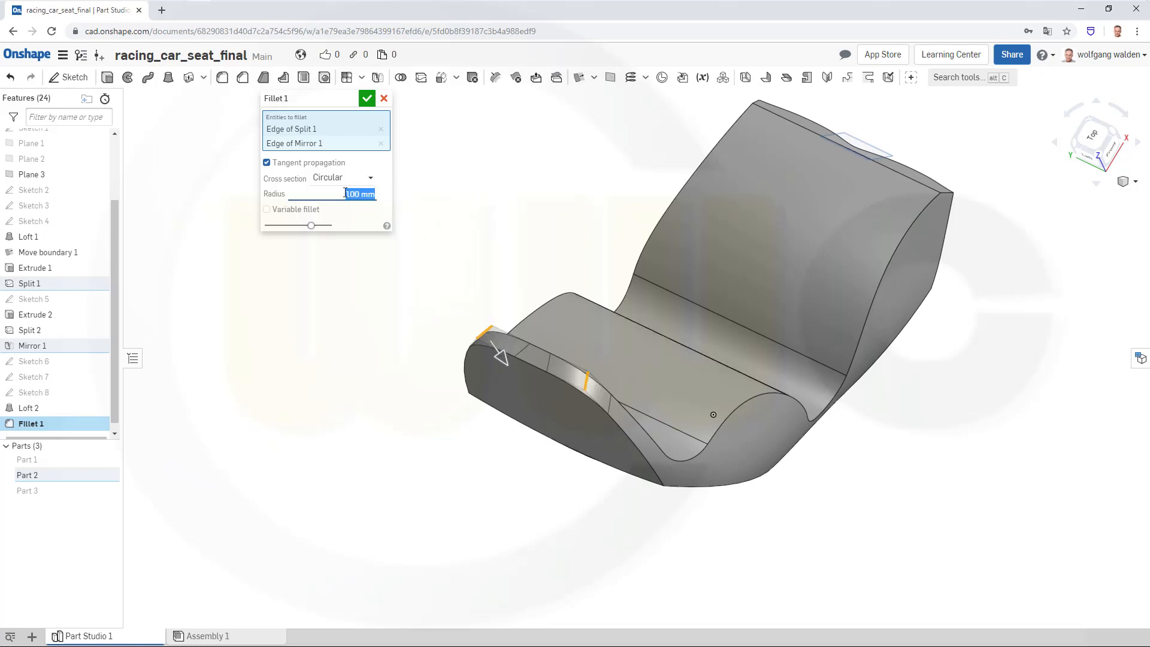
pyautogui.write('120')
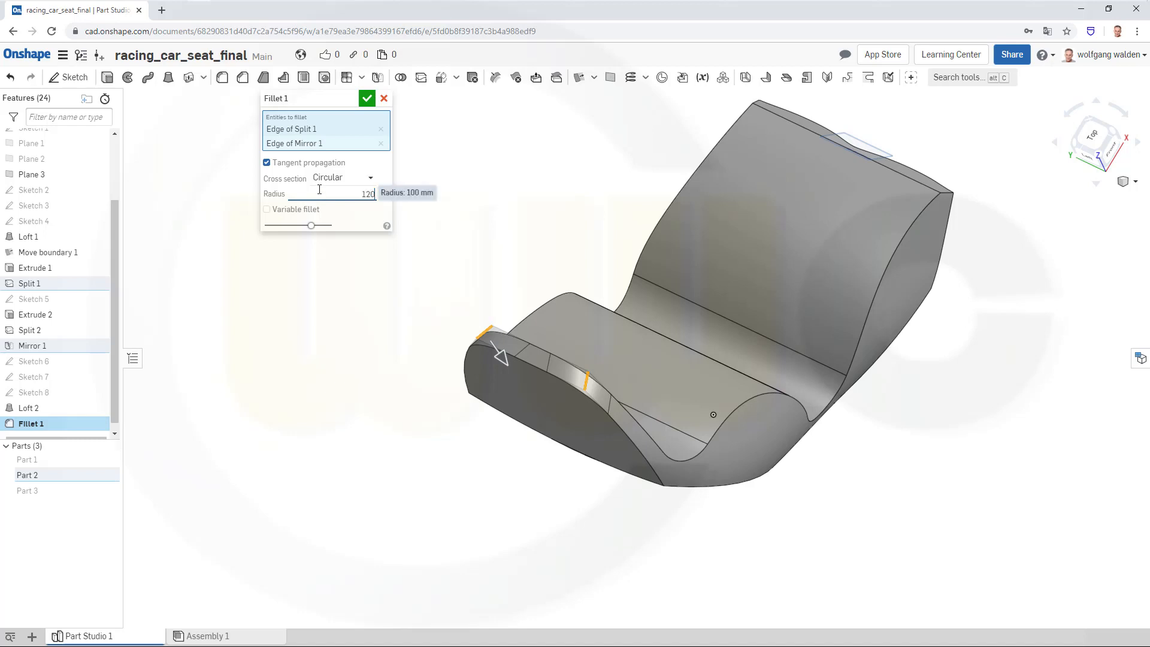
pyautogui.press('Return')
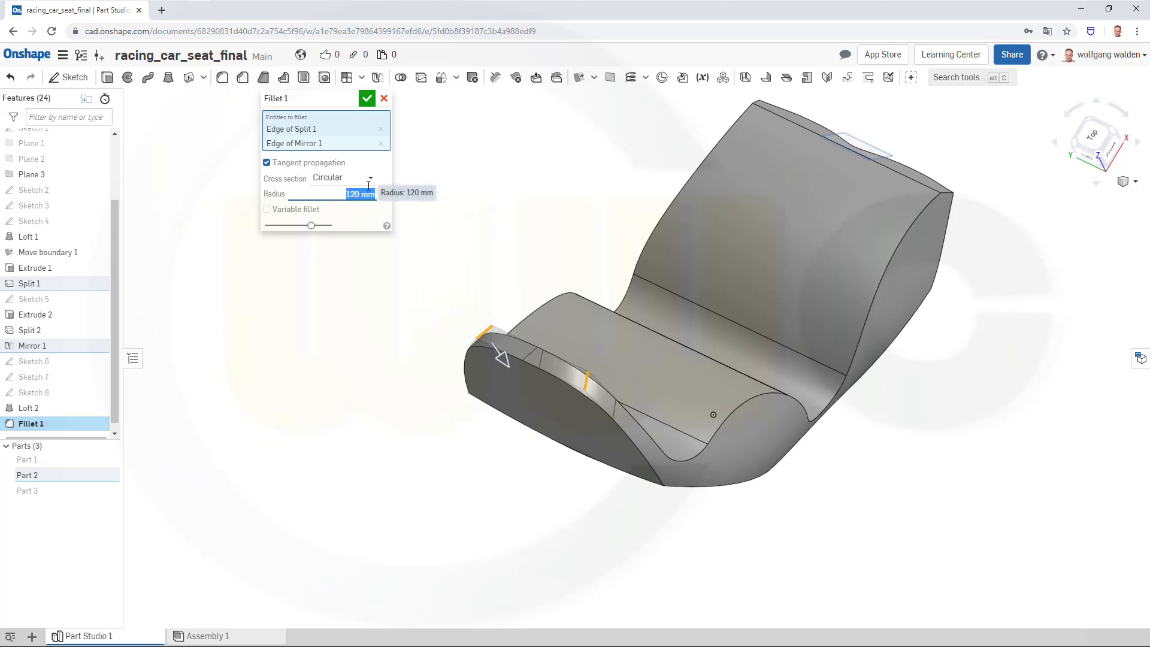
pyautogui.click(368, 98)
# Start another fillet on the seat body with the backrest's rear in view
pyautogui.moveTo(568, 312); pyautogui.dragTo(504, 89, button='right')
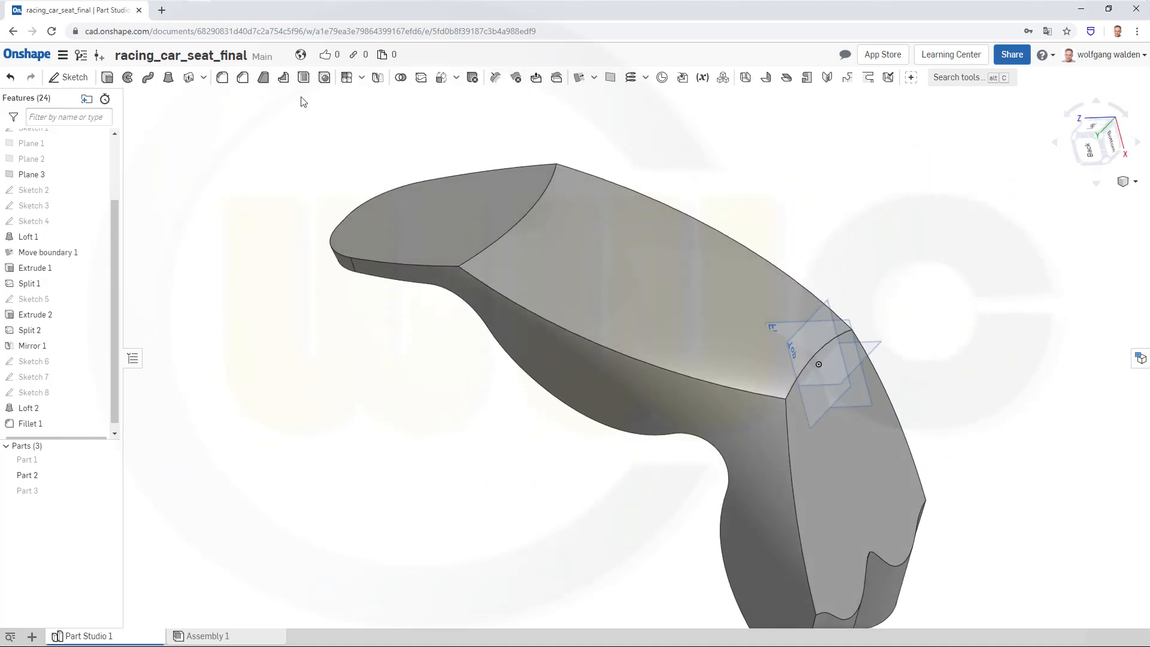
pyautogui.click(220, 78)
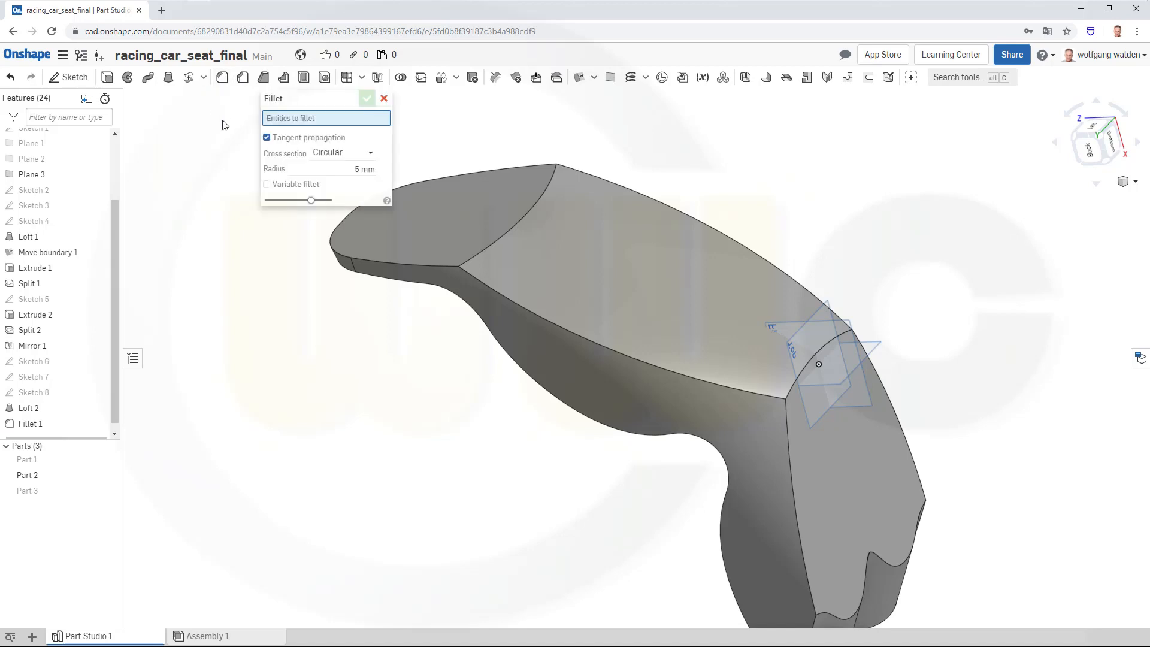
# Fillet the two long curved side edges of the seat back's rear face with an 80 mm radius, without tangent propagation
pyautogui.click(267, 138)
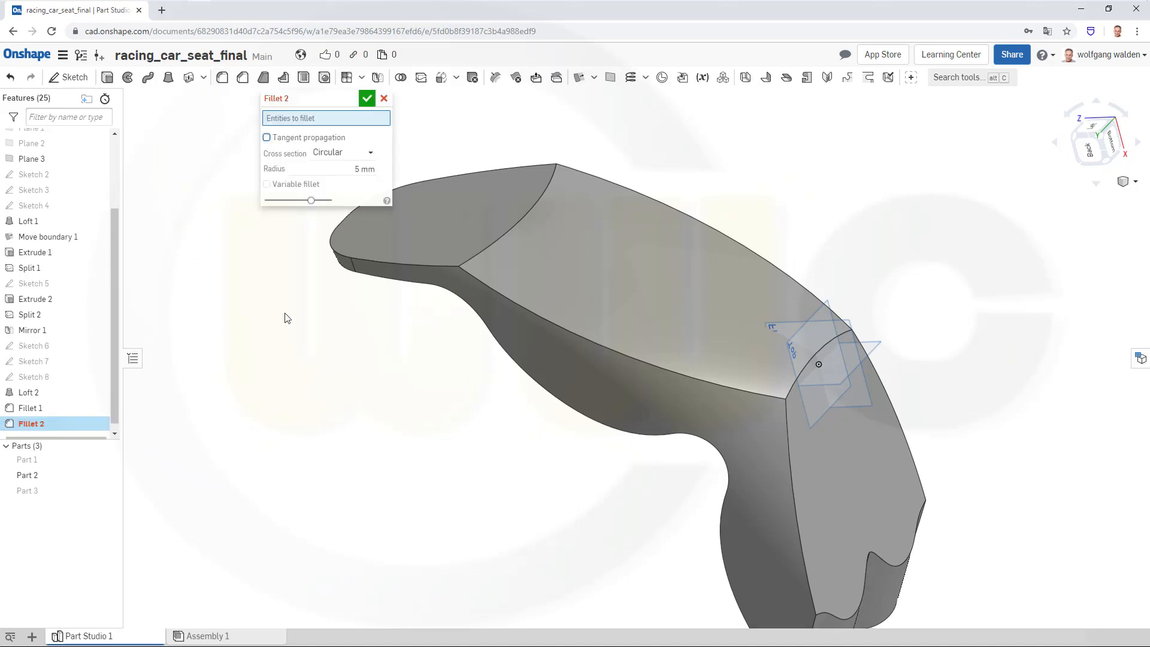
pyautogui.click(578, 339)
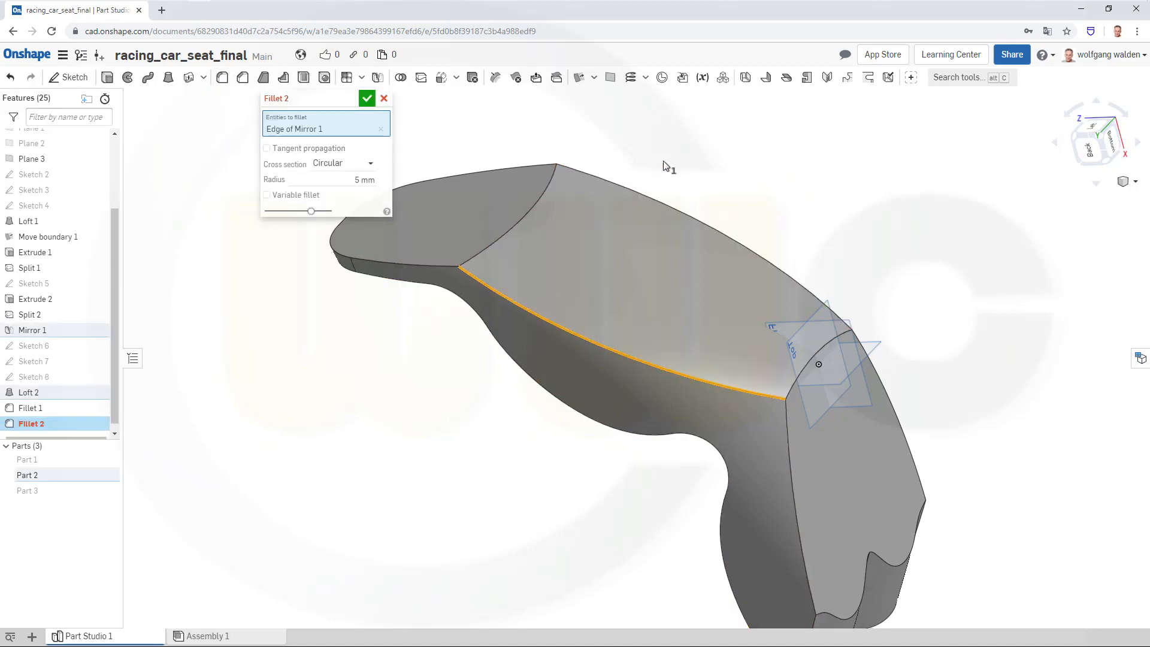
pyautogui.click(679, 213)
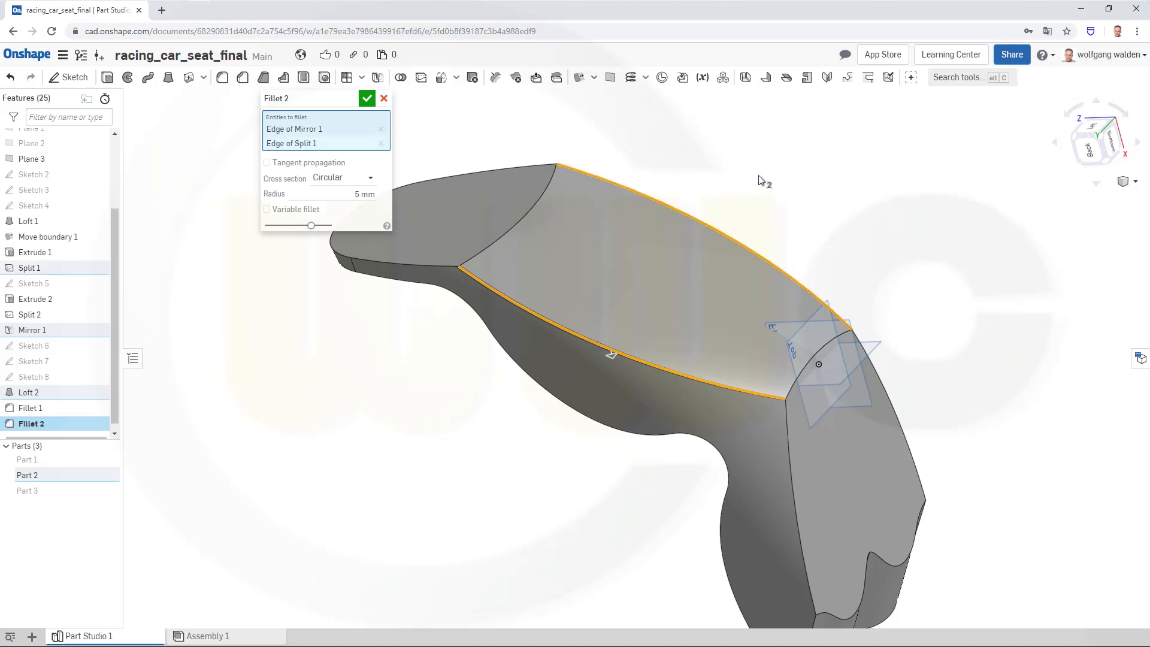
pyautogui.click(351, 191)
pyautogui.write('80')
pyautogui.press('Tab')
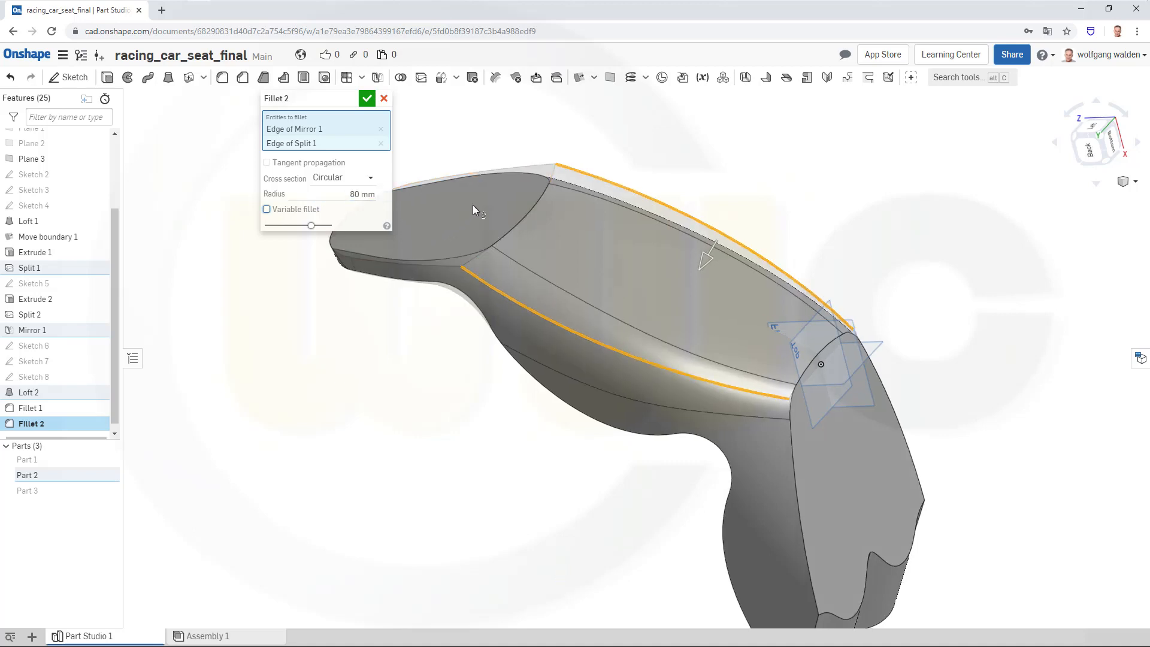
pyautogui.moveTo(473, 205)
pyautogui.mouseDown(button='right')
pyautogui.moveTo(487, 184)
pyautogui.moveTo(461, 236)
pyautogui.moveTo(432, 255)
pyautogui.moveTo(453, 193)
pyautogui.moveTo(485, 176)
pyautogui.moveTo(455, 182)
pyautogui.moveTo(425, 152)
pyautogui.moveTo(437, 149)
pyautogui.moveTo(422, 156)
pyautogui.mouseUp(button='right')
pyautogui.click(367, 99)
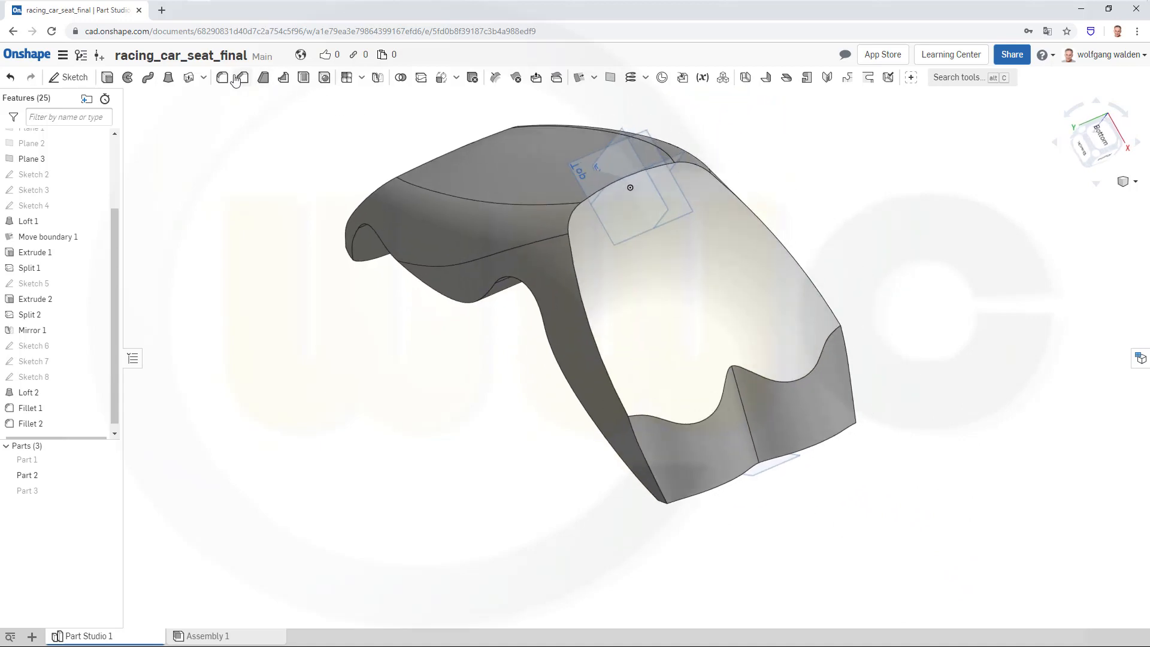
# Fillet the wavy edge between the seat's underside and its front face with a 50 mm radius and tangent propagation
pyautogui.click(222, 78)
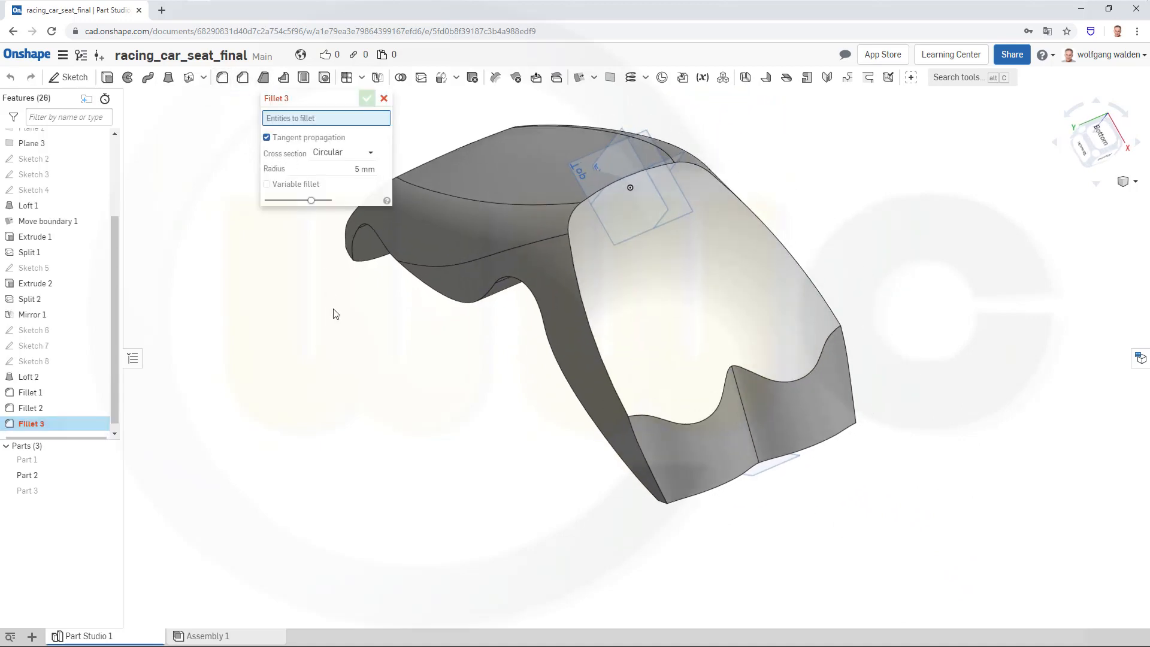
pyautogui.click(655, 418)
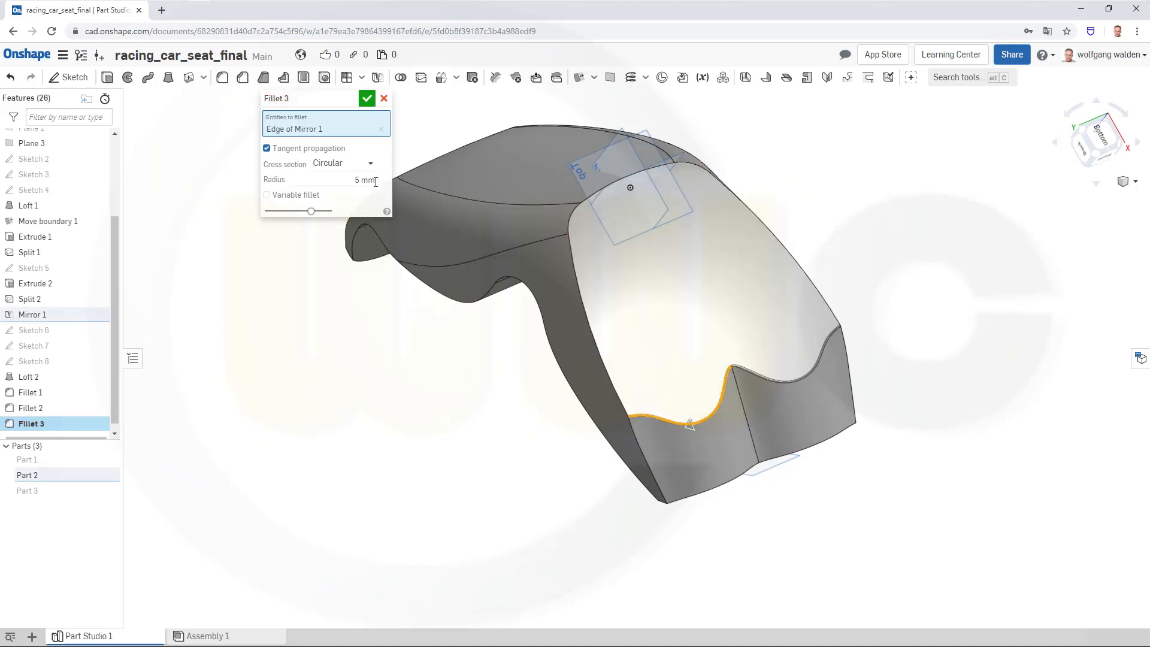
pyautogui.click(351, 179)
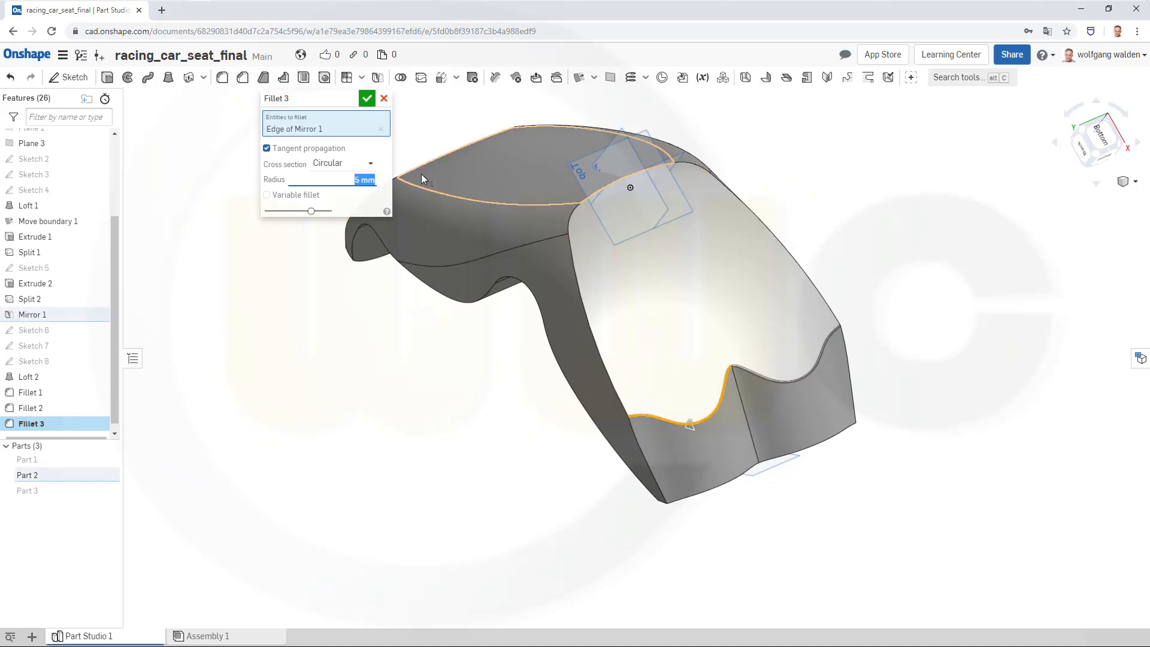
pyautogui.write('50')
pyautogui.press('Return')
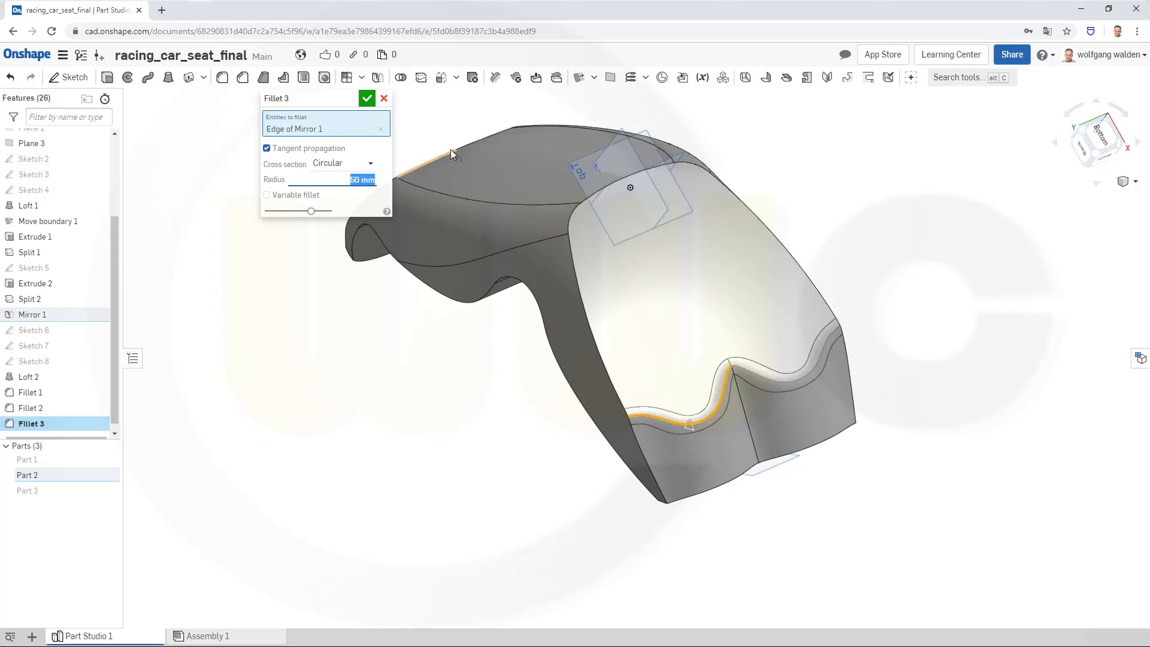
pyautogui.moveTo(451, 149); pyautogui.dragTo(518, 419, button='right')
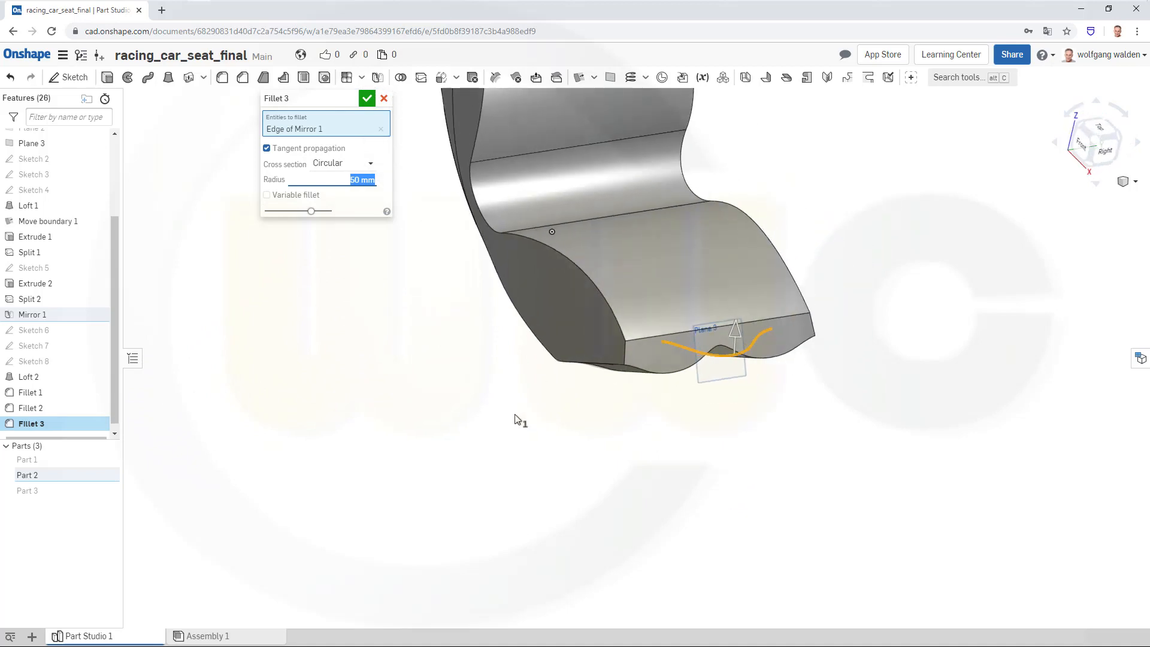
pyautogui.click(367, 99)
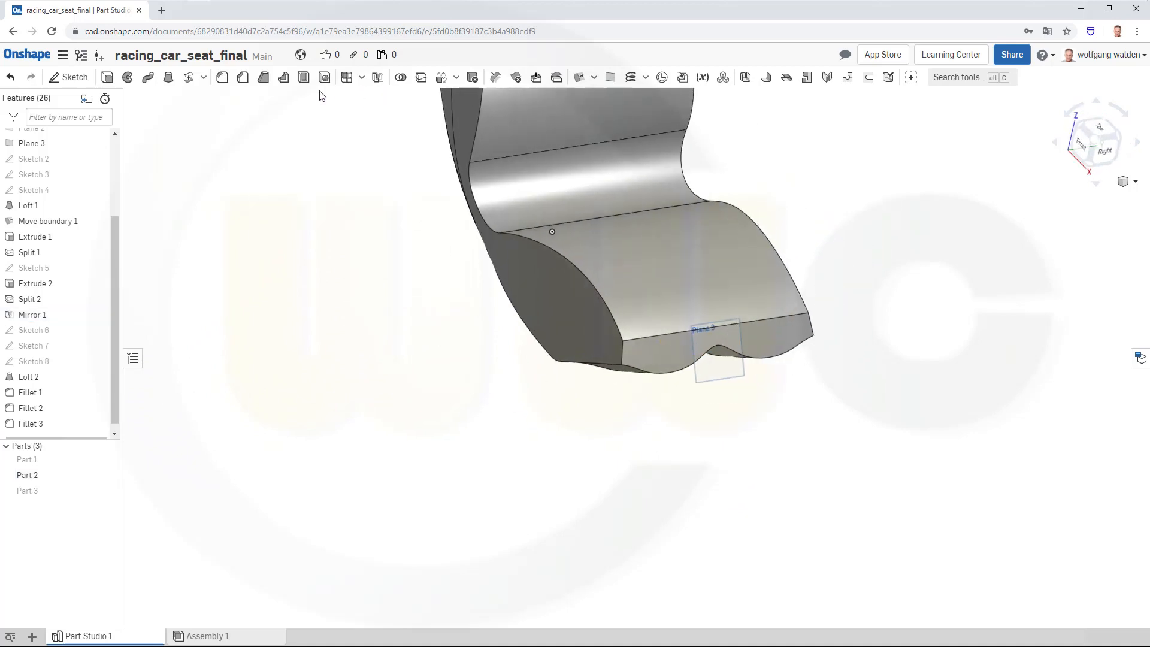
# Fillet the straight upper front edge of the seat cushion with a 50 mm radius
pyautogui.click(221, 80)
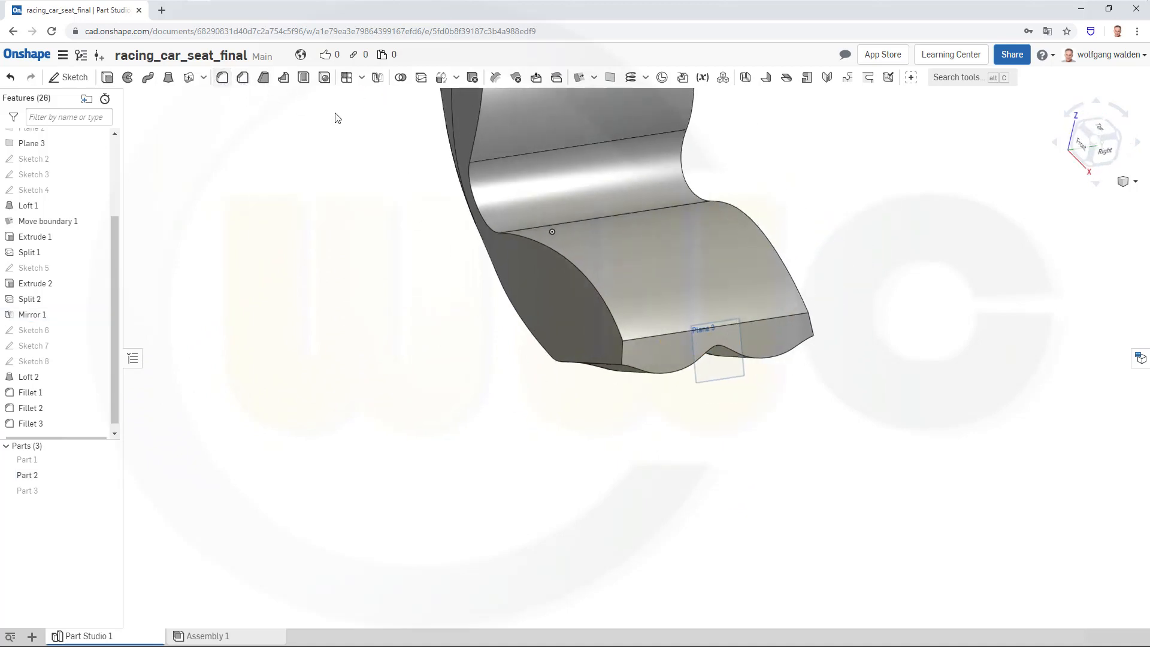
pyautogui.click(659, 336)
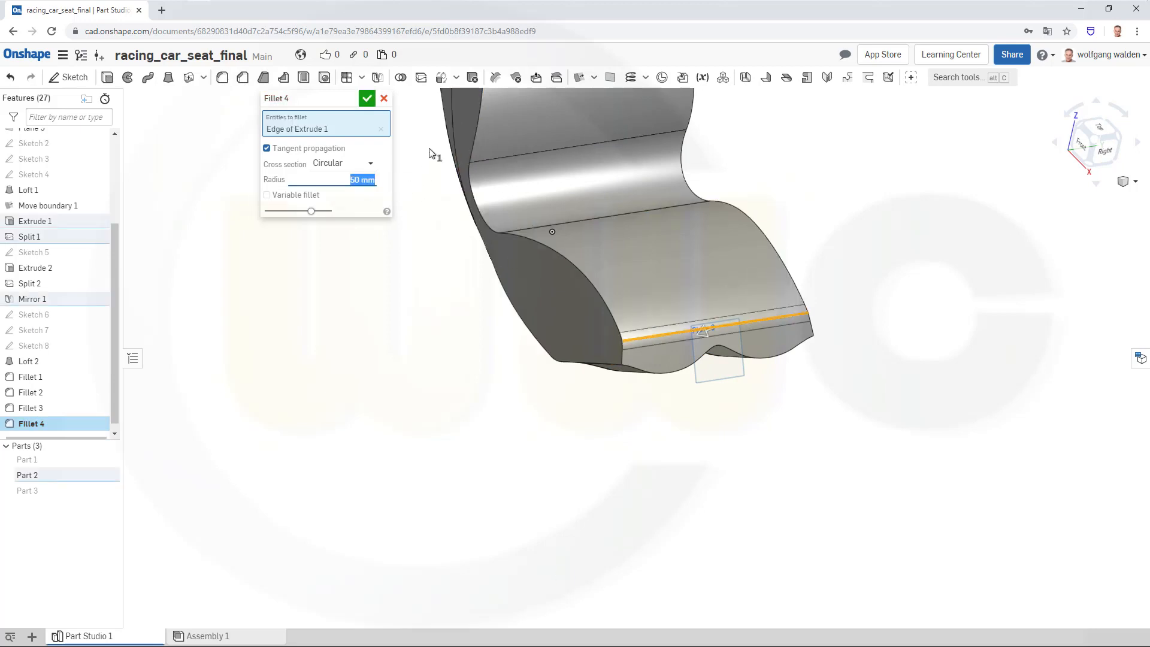
pyautogui.click(367, 98)
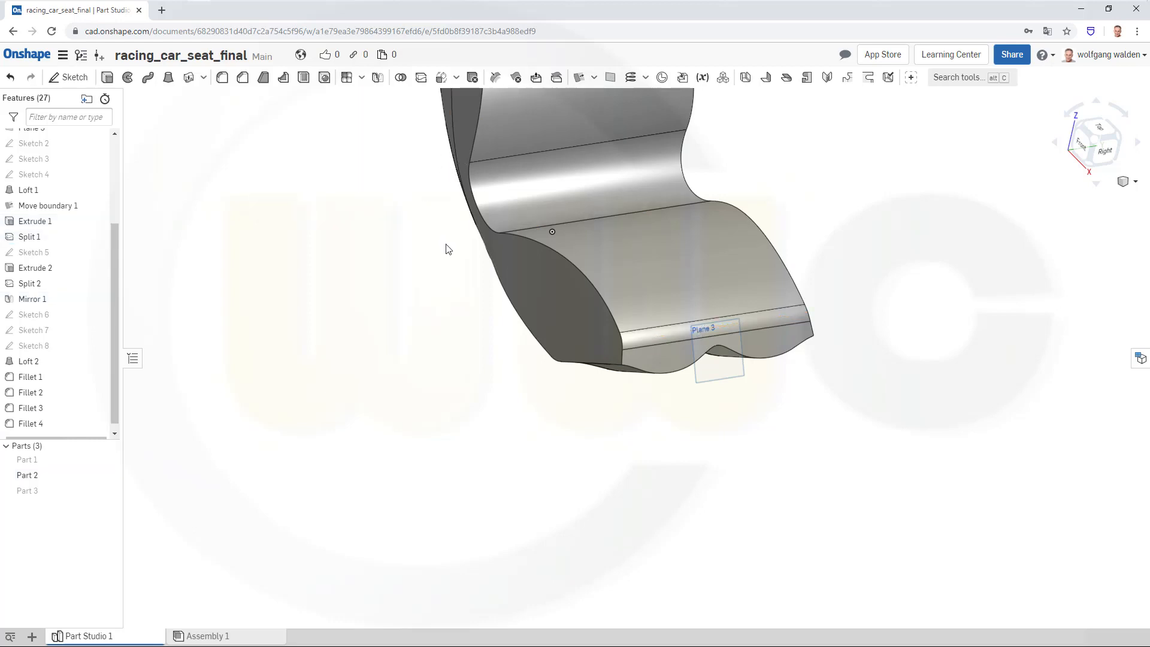
# Edit Sketch 5 and reshape its spline by moving a middle spline point towards the upper end of the curve
pyautogui.moveTo(444, 250); pyautogui.dragTo(695, 186, button='right')
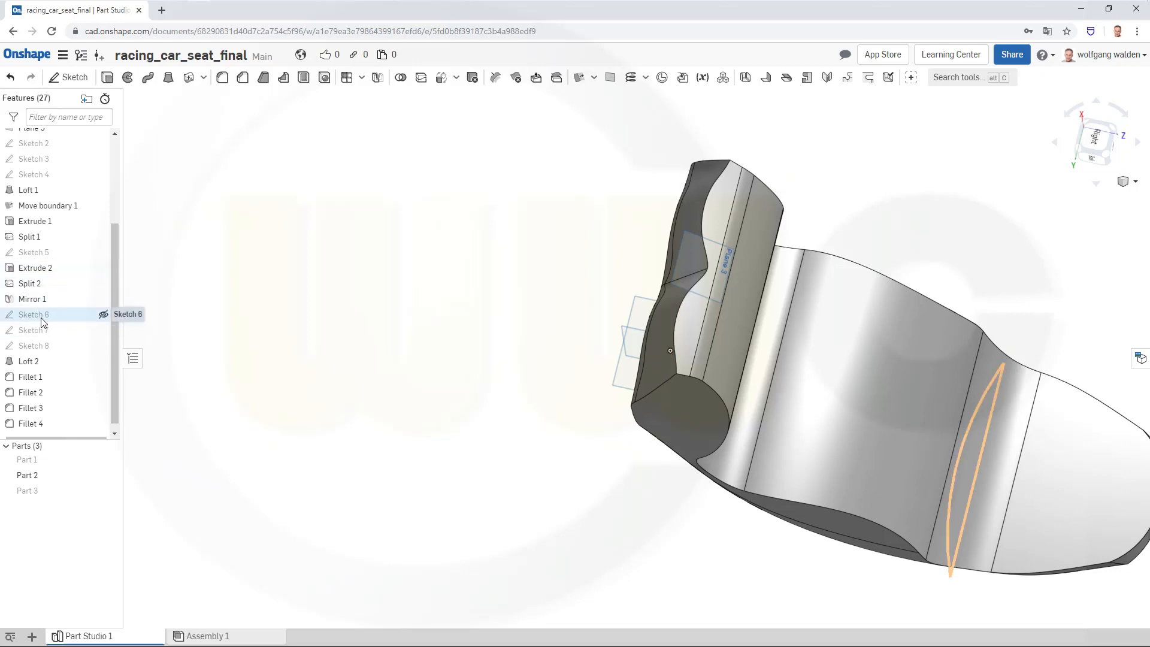
pyautogui.doubleClick(35, 258)
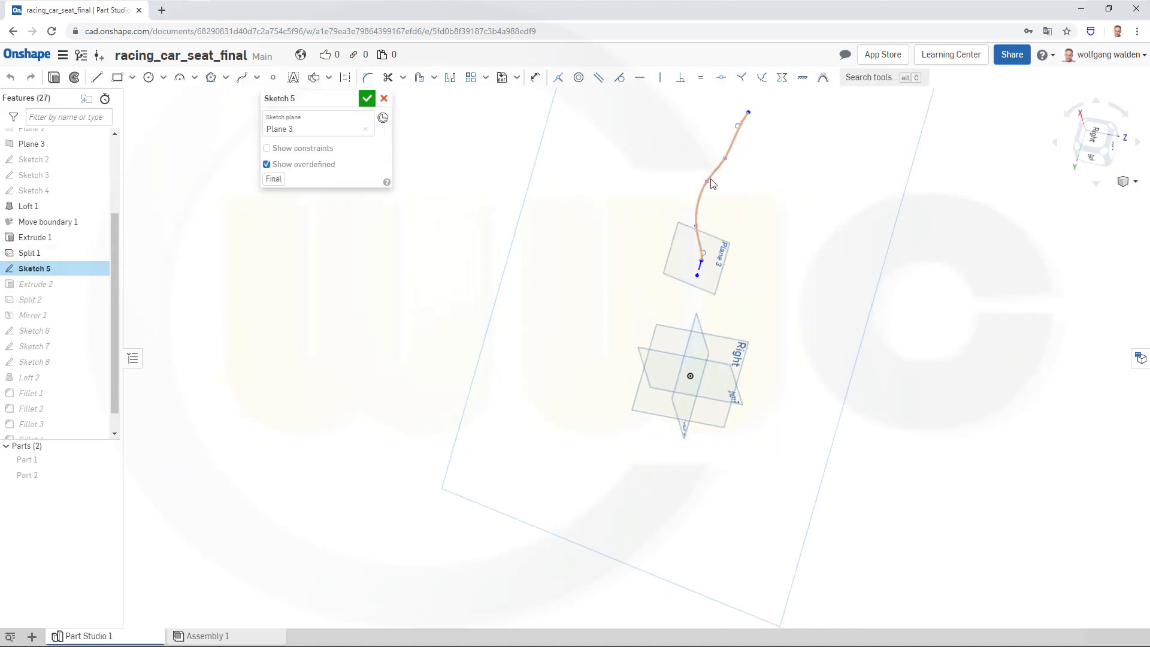
pyautogui.moveTo(707, 182); pyautogui.dragTo(721, 149)
pyautogui.click(367, 98)
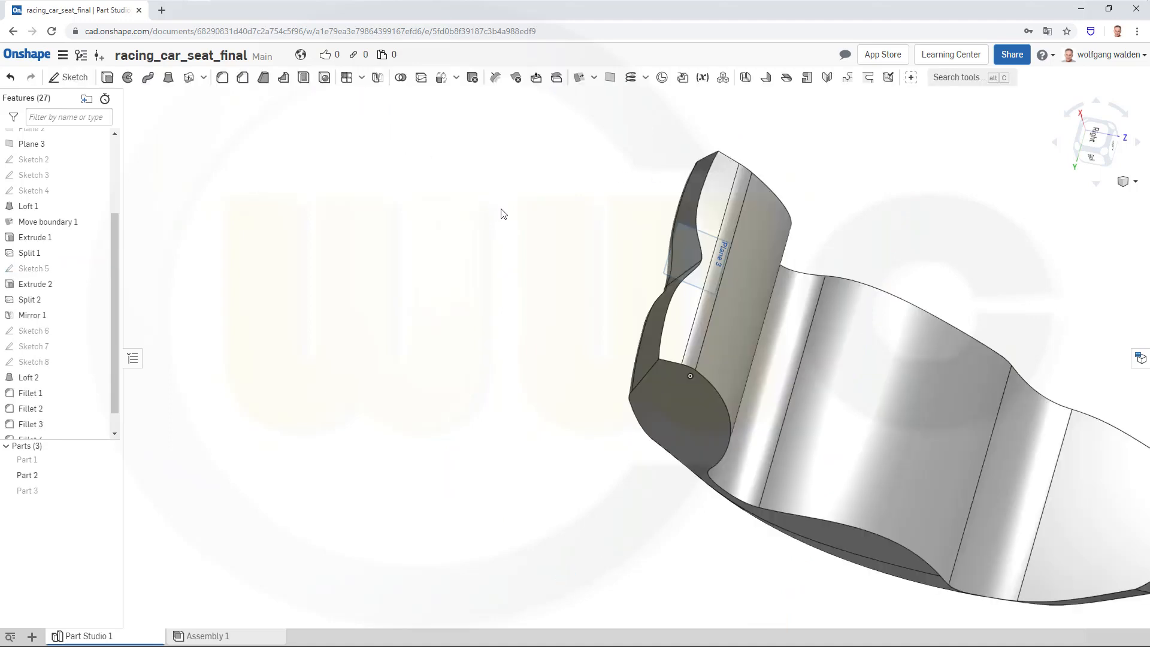
# Fillet the tangent edge chain between the seat's underside and the backrest with an 80 mm radius
pyautogui.moveTo(537, 252)
pyautogui.mouseDown(button='right')
pyautogui.moveTo(584, 239)
pyautogui.moveTo(617, 300)
pyautogui.moveTo(606, 321)
pyautogui.moveTo(527, 313)
pyautogui.moveTo(424, 177)
pyautogui.moveTo(491, 138)
pyautogui.moveTo(516, 164)
pyautogui.moveTo(490, 168)
pyautogui.mouseUp(button='right')
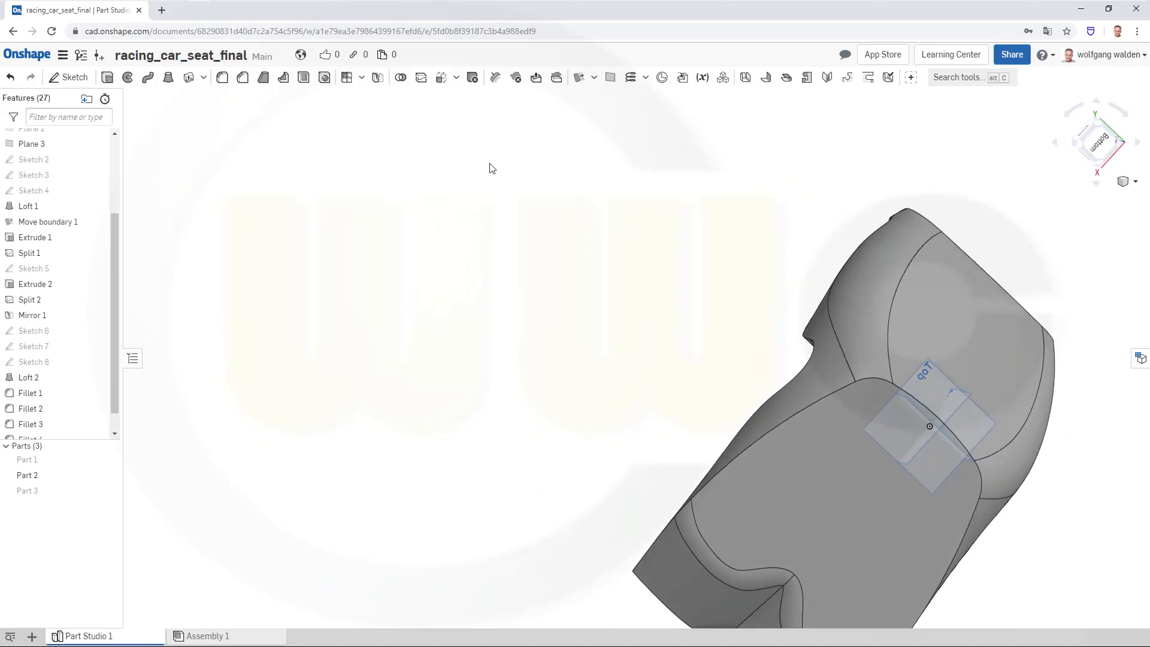
pyautogui.click(223, 80)
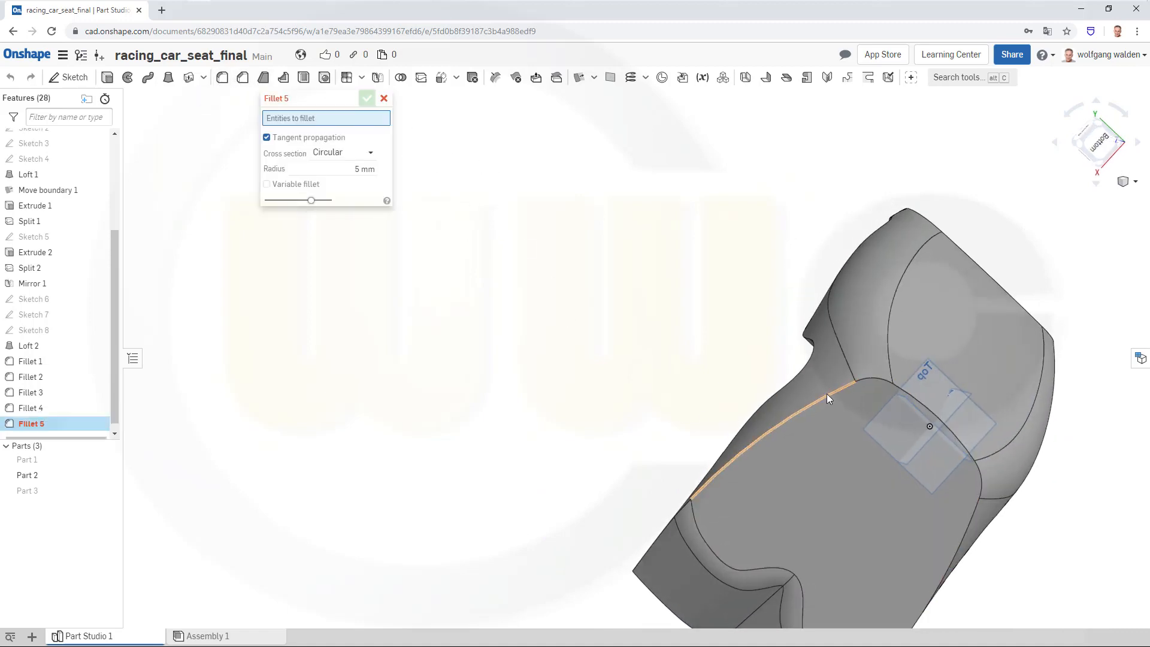
pyautogui.click(951, 429)
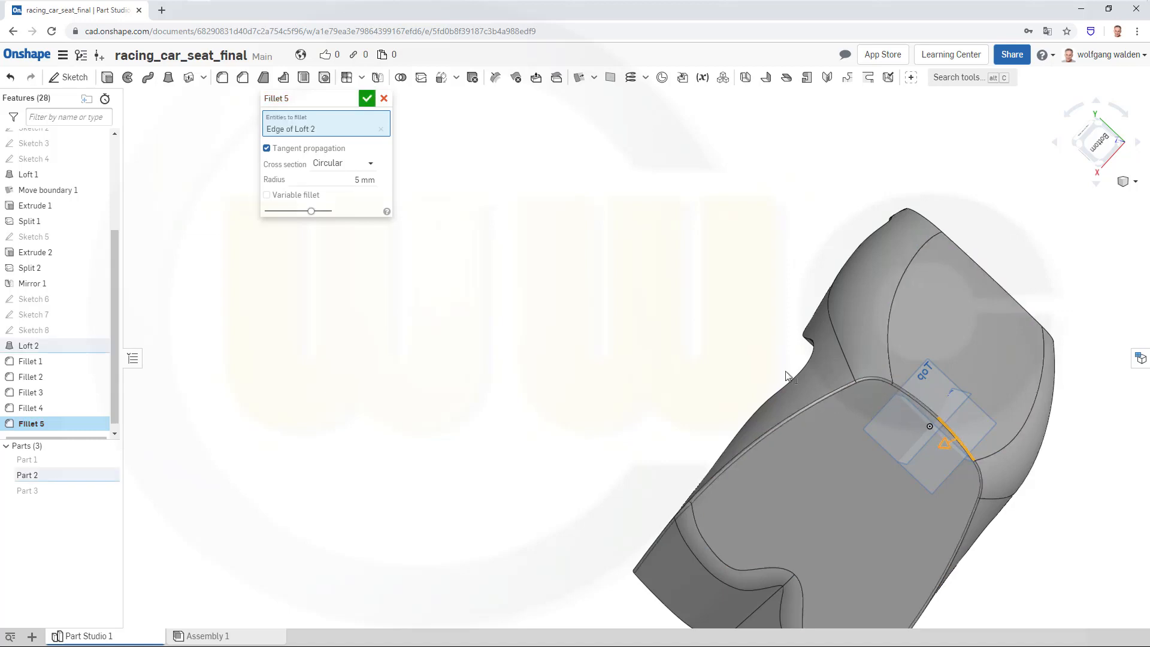
pyautogui.moveTo(344, 176); pyautogui.dragTo(431, 195)
pyautogui.moveTo(679, 257); pyautogui.dragTo(639, 292, button='right')
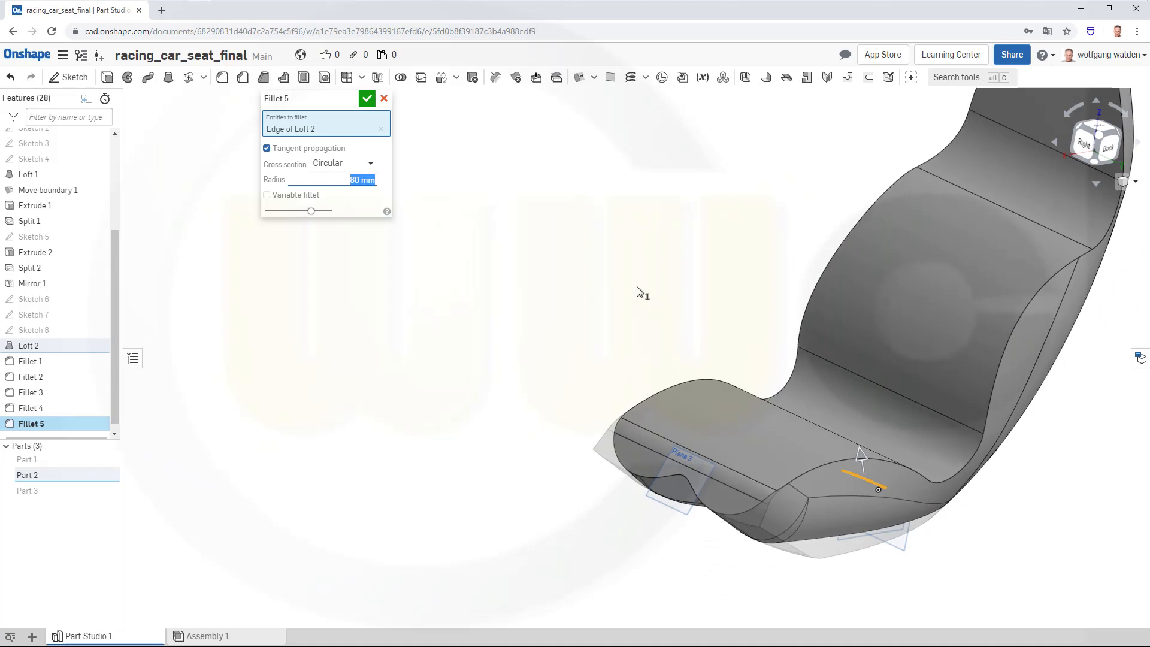
pyautogui.click(368, 99)
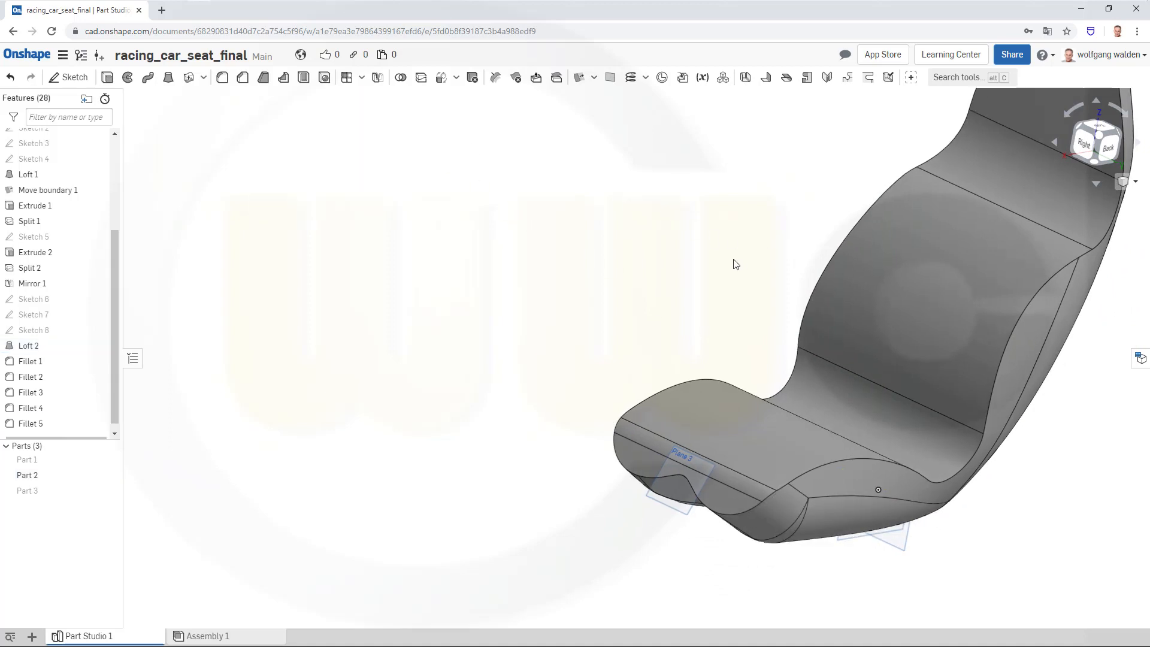
# Try to fillet the two edge segments between the backrest's rear face and the headrest with an 80 mm radius and tangent propagation
pyautogui.moveTo(736, 264); pyautogui.dragTo(731, 204, button='right')
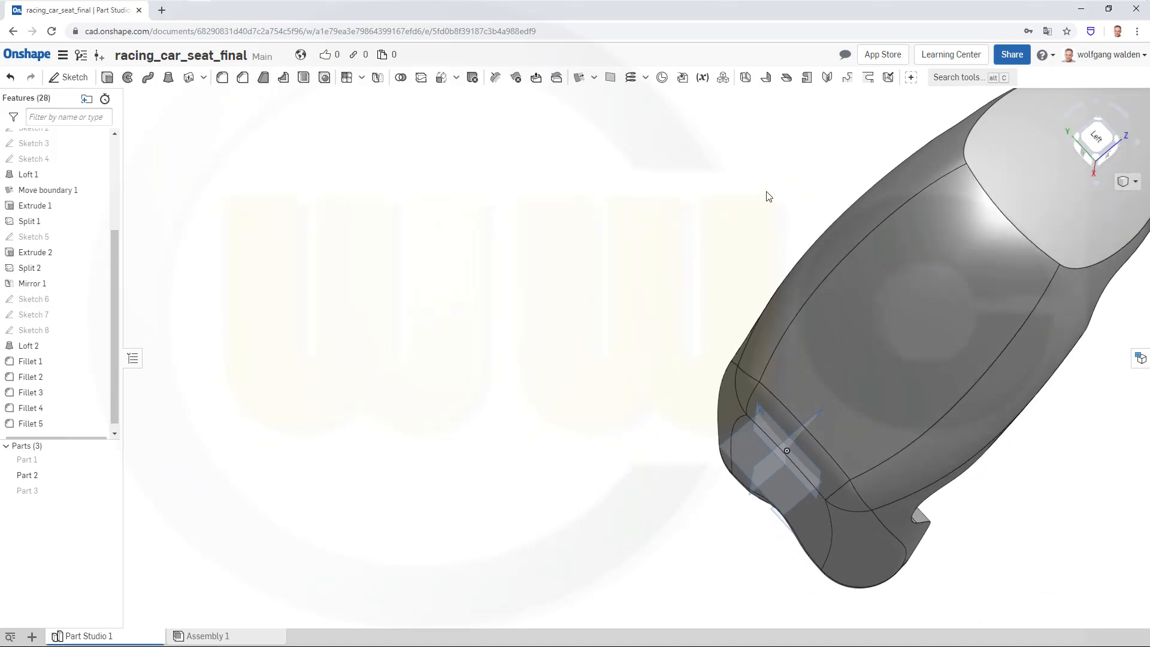
pyautogui.scroll(-3, 758, 214)
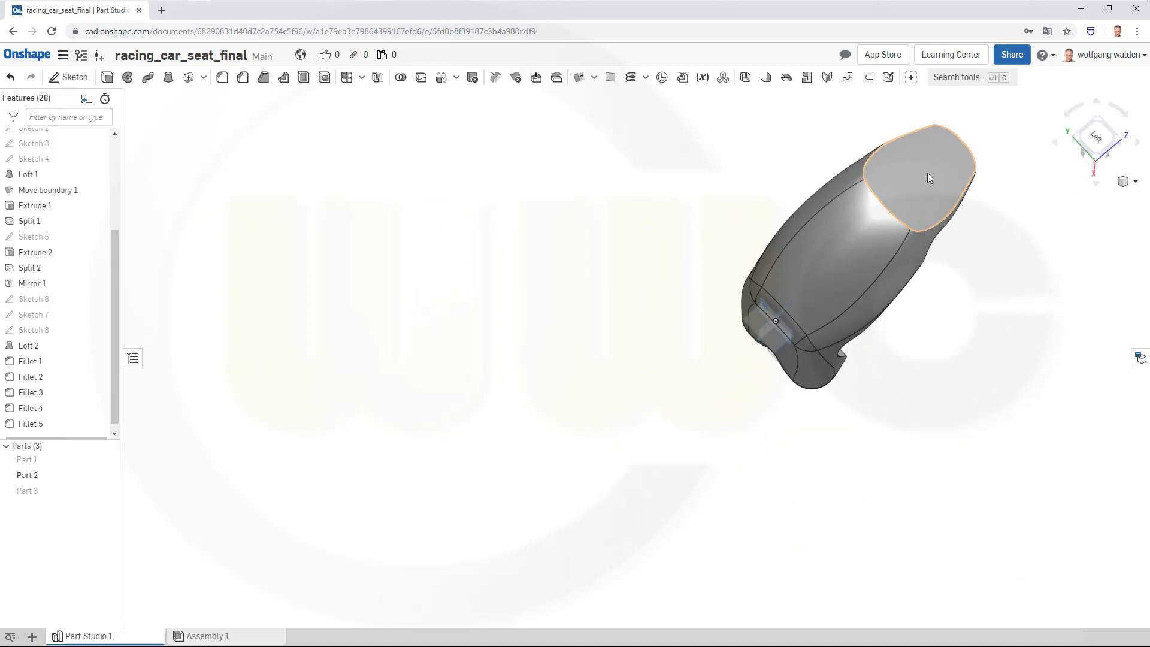
pyautogui.moveTo(927, 178); pyautogui.dragTo(881, 360, button='right')
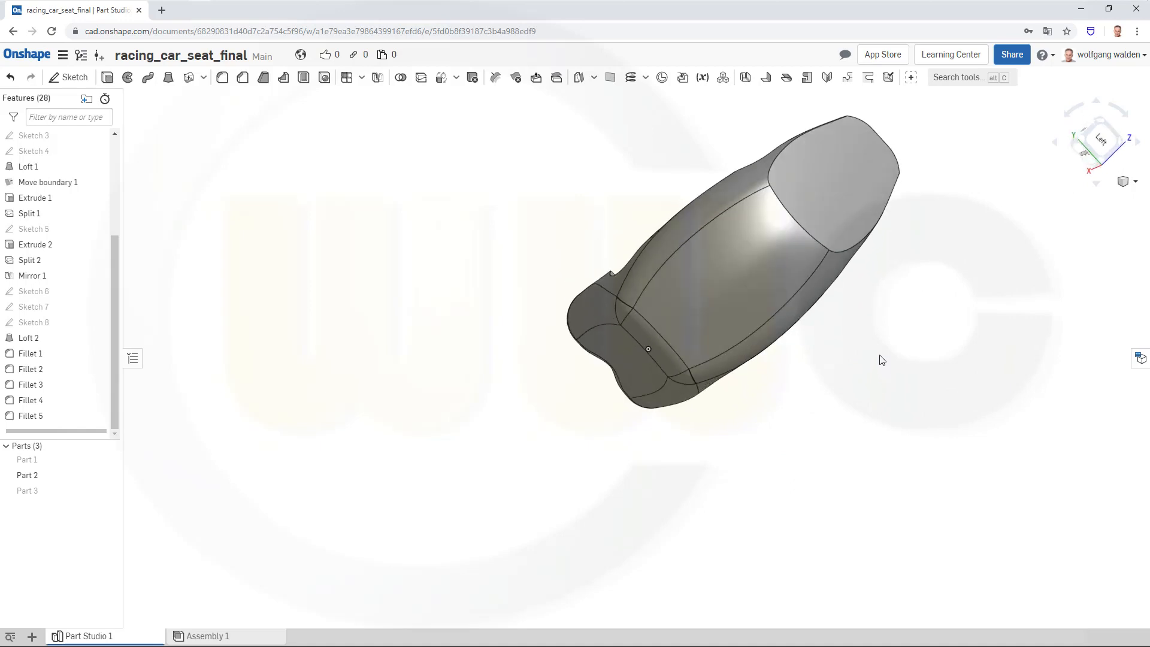
pyautogui.moveTo(699, 174); pyautogui.dragTo(651, 252, button='middle')
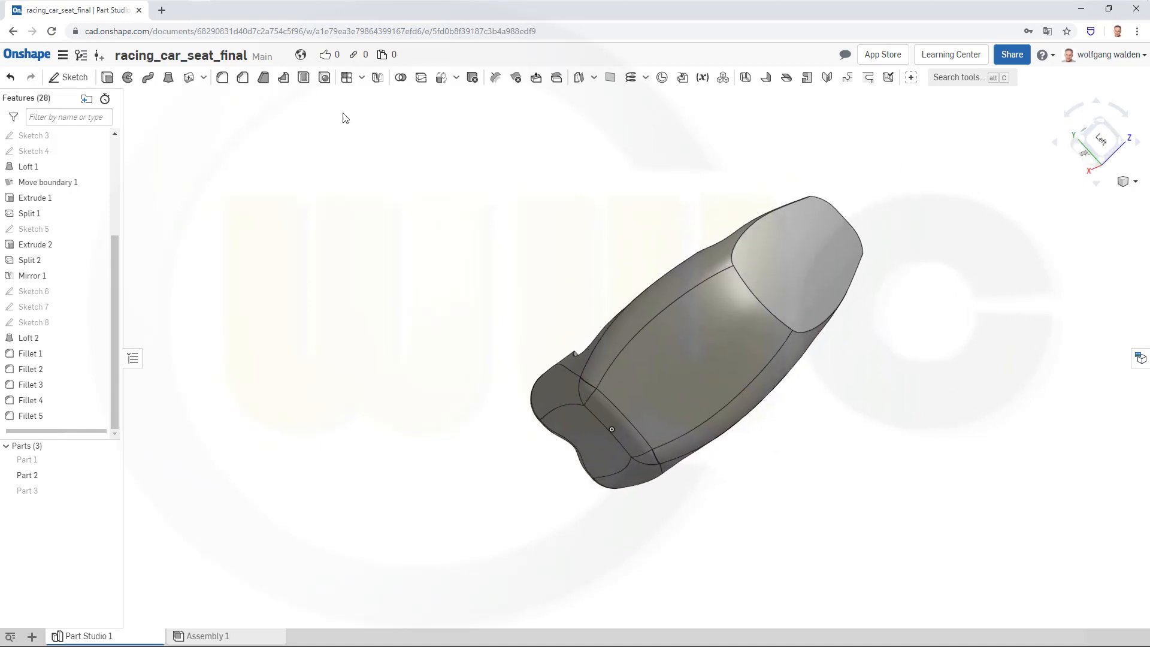
pyautogui.click(221, 78)
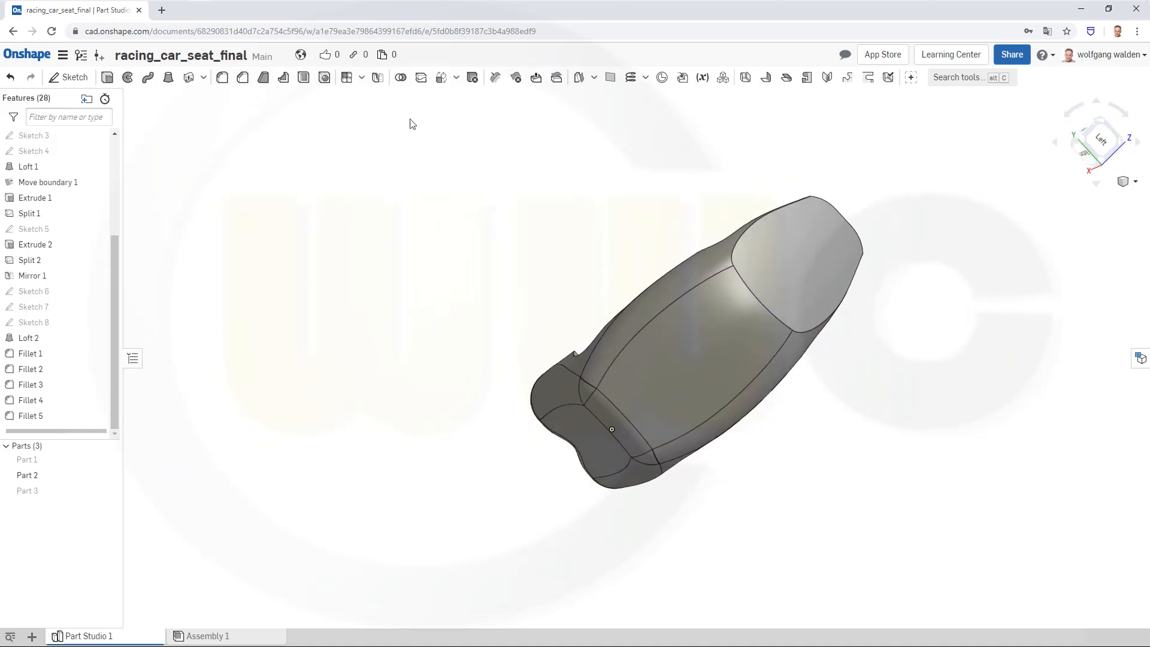
pyautogui.click(749, 286)
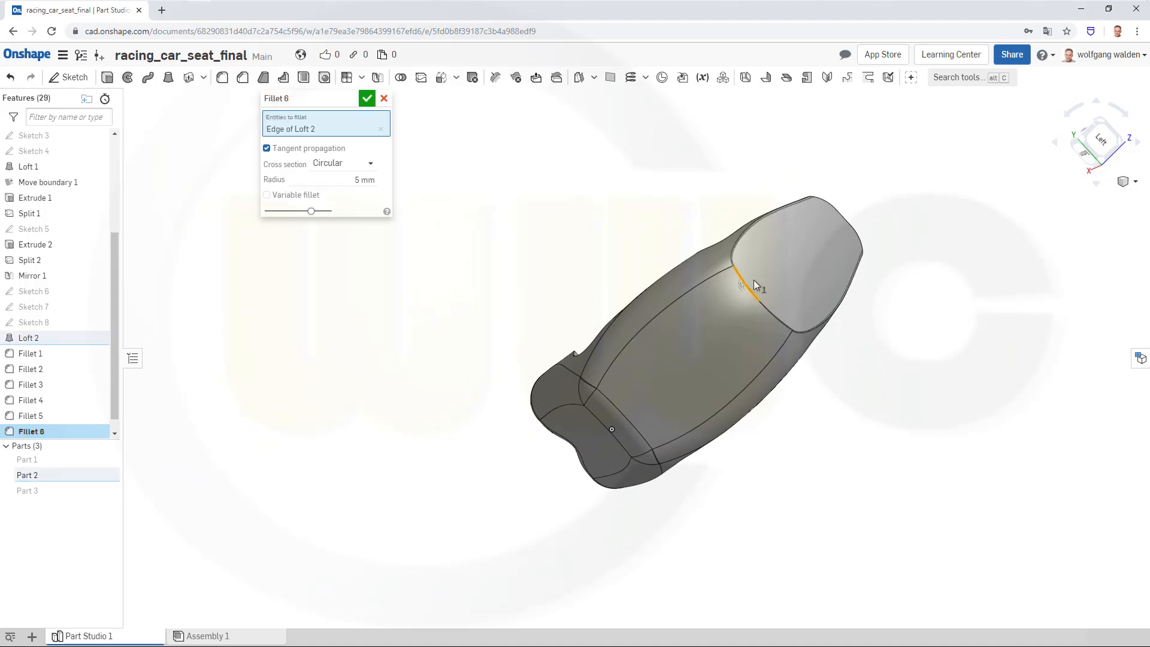
pyautogui.scroll(2, 851, 236)
pyautogui.scroll(2, 851, 221)
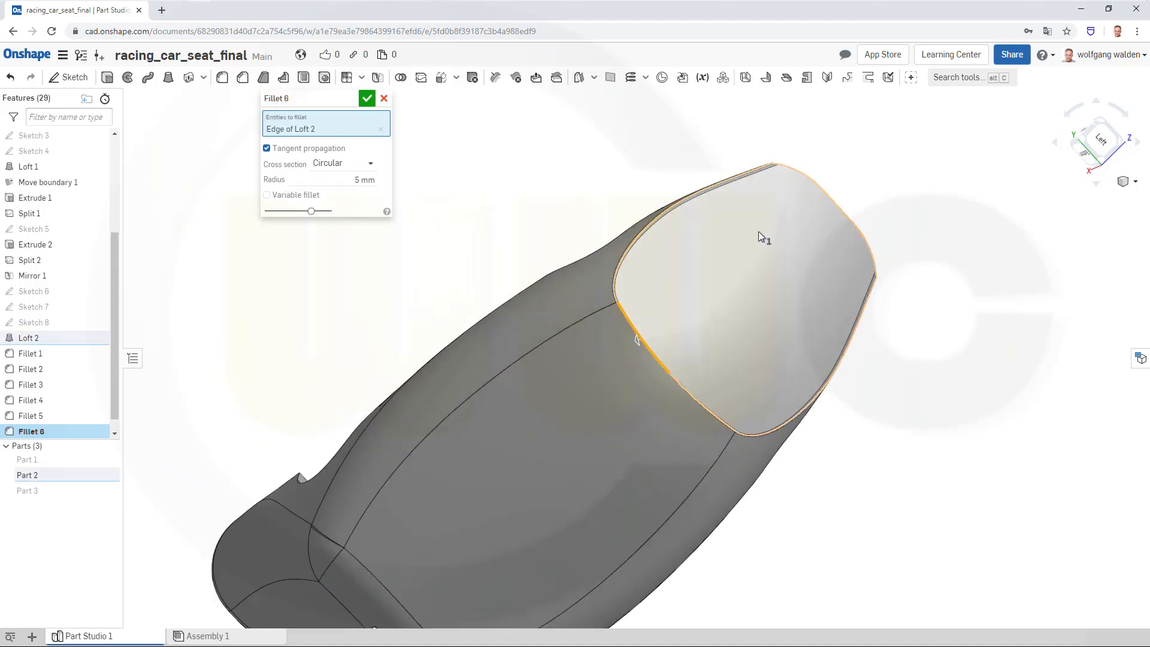
pyautogui.moveTo(759, 231); pyautogui.dragTo(757, 262, button='middle')
pyautogui.moveTo(756, 261)
pyautogui.mouseDown(button='right')
pyautogui.moveTo(755, 296)
pyautogui.moveTo(747, 252)
pyautogui.mouseUp(button='right')
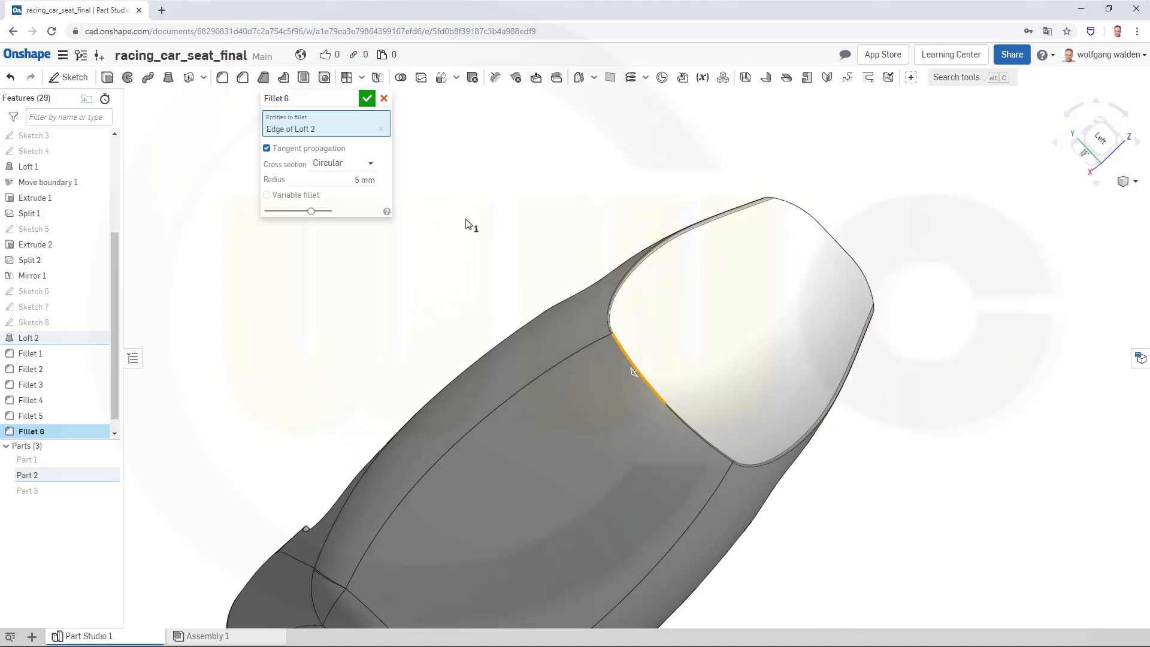
pyautogui.click(701, 438)
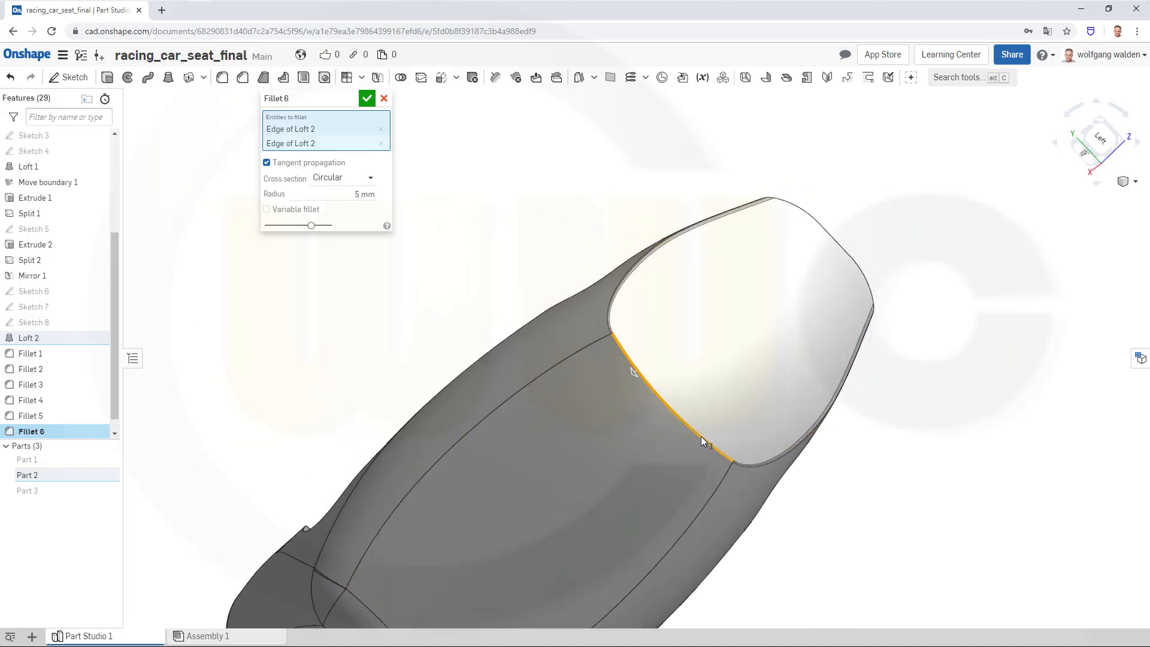
pyautogui.click(341, 194)
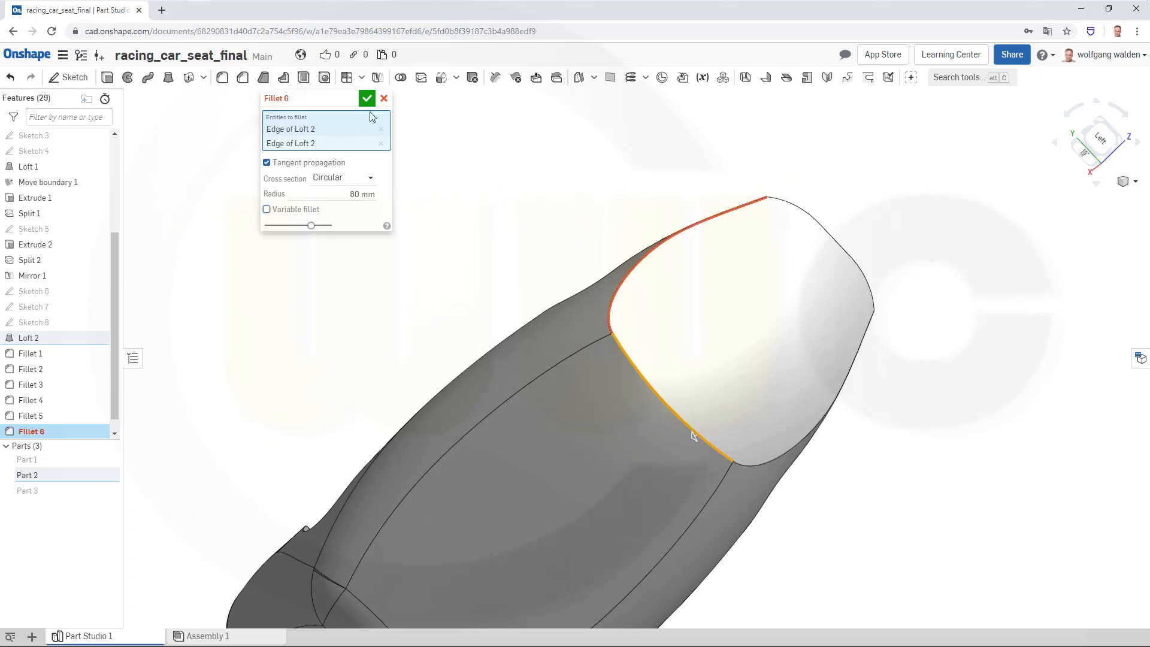
pyautogui.click(384, 99)
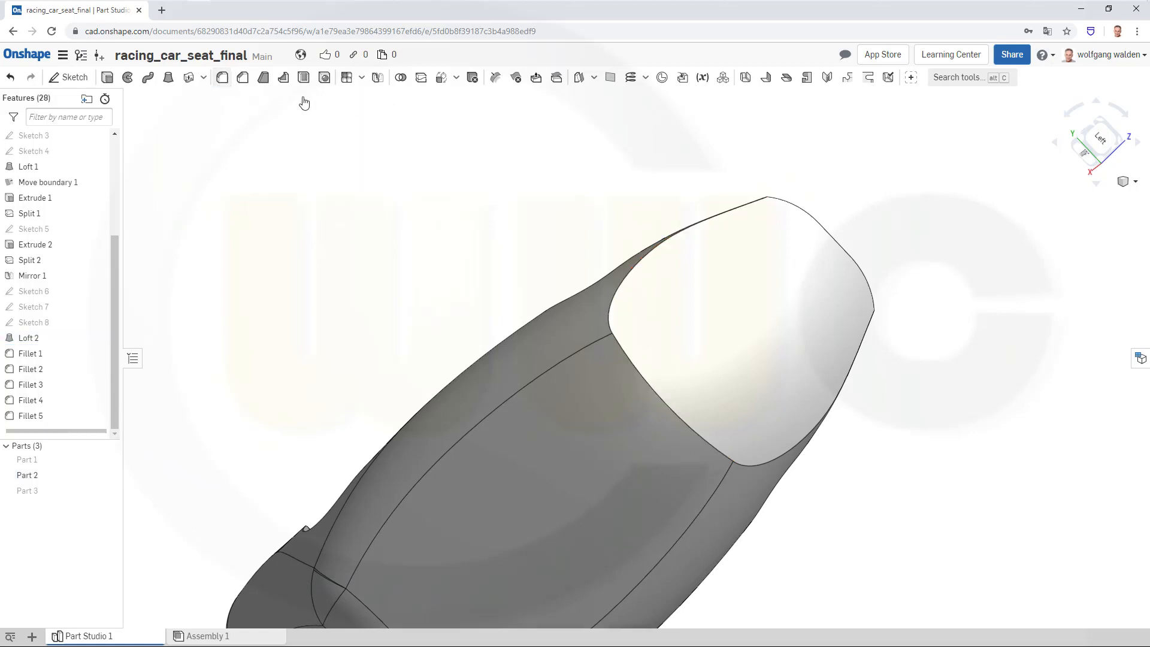
# Fillet the two edge segments between the backrest's rear face and the headrest with a 100 mm radius, without tangent propagation
pyautogui.hotkey('shift', 'f')
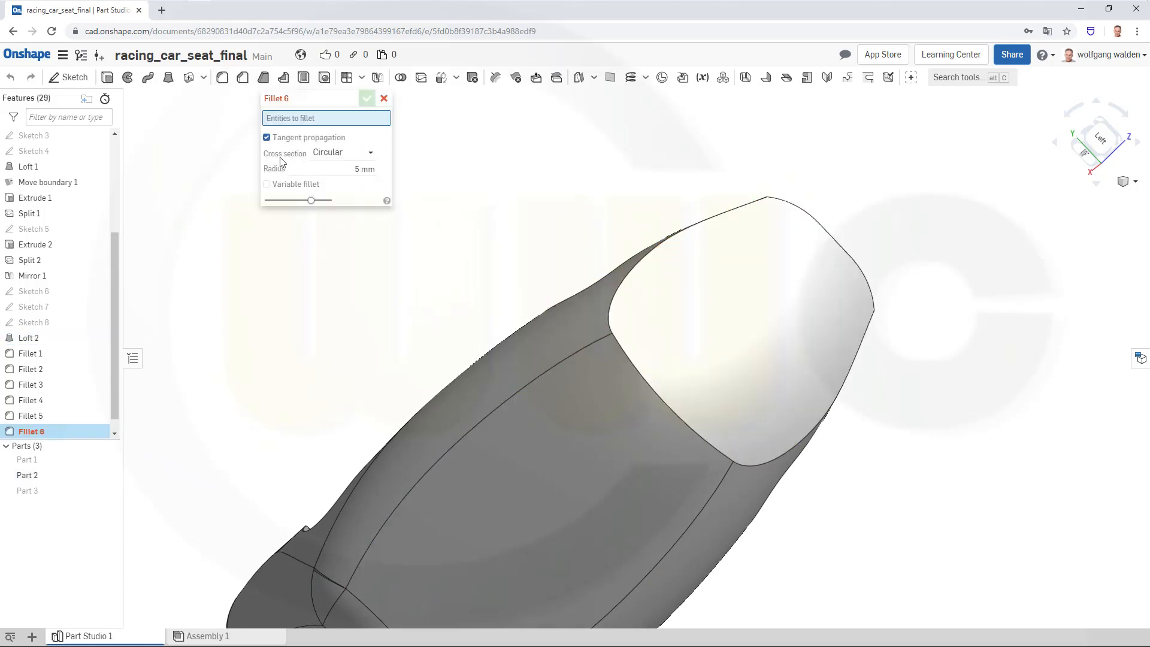
pyautogui.click(266, 138)
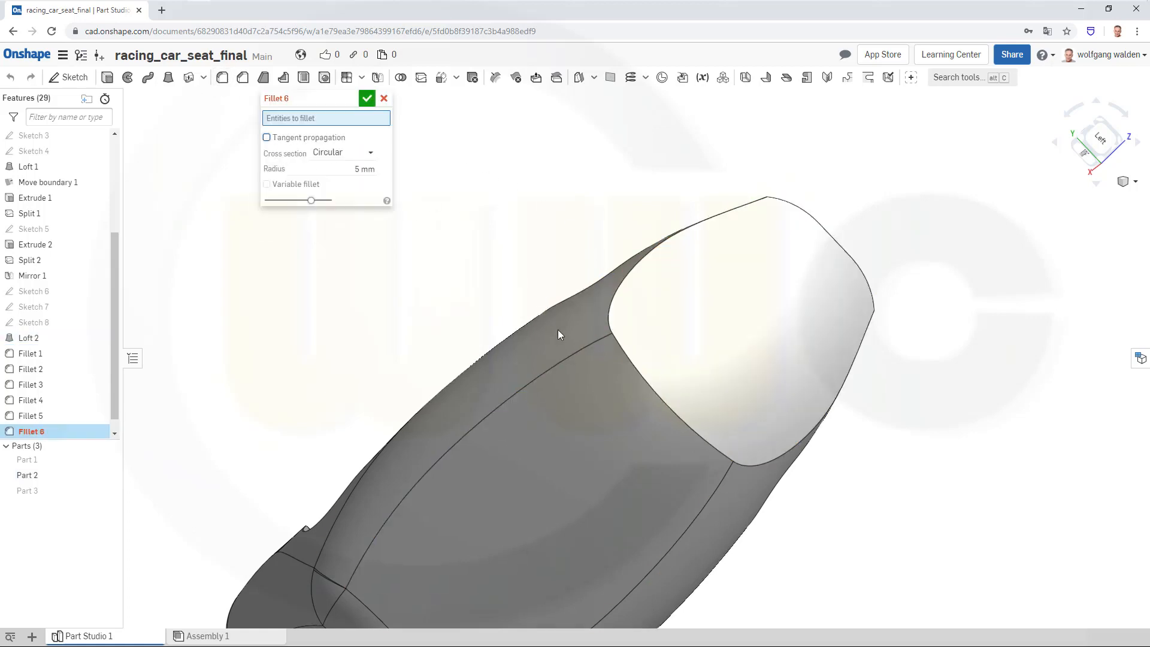
pyautogui.click(644, 378)
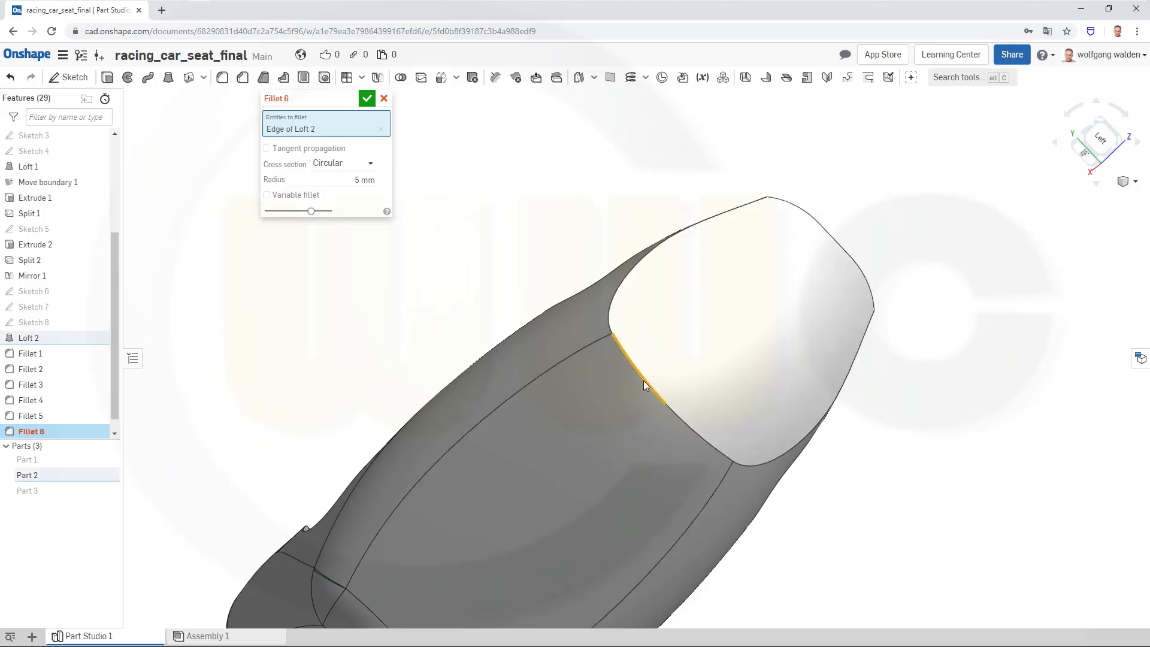
pyautogui.click(680, 416)
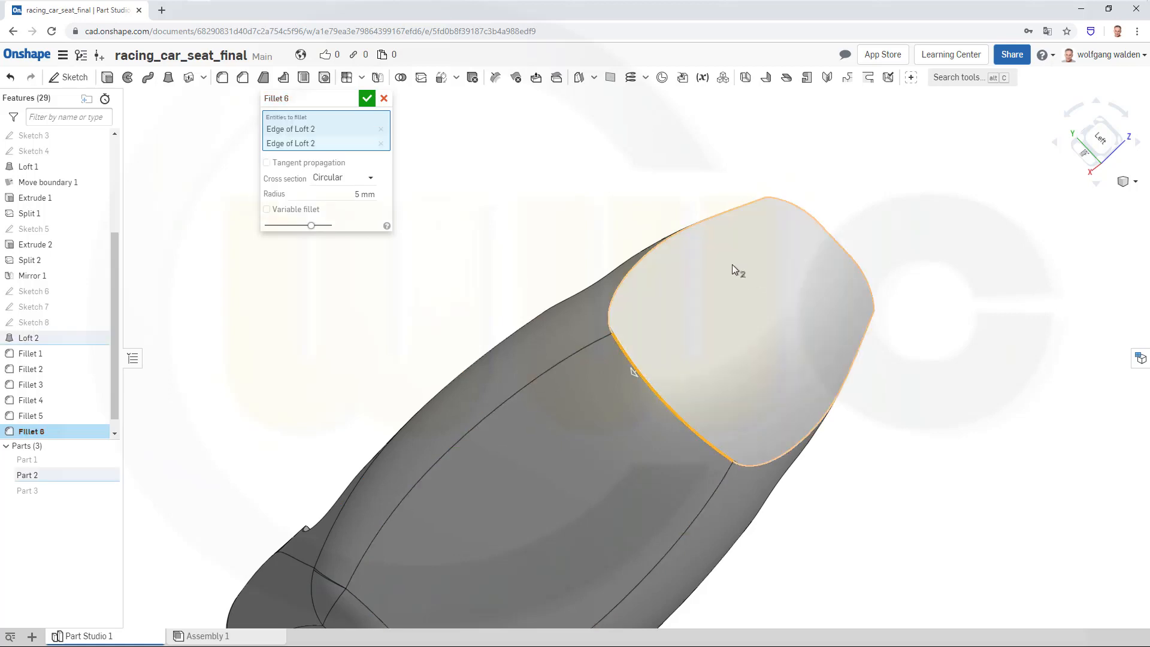
pyautogui.click(366, 194)
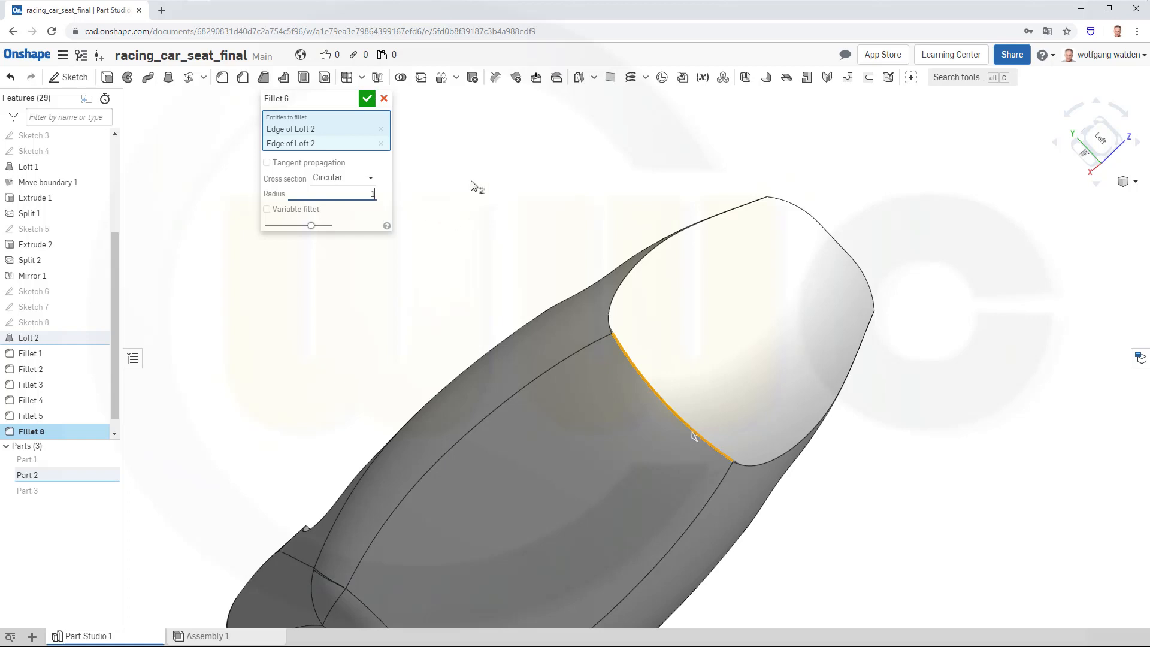
pyautogui.write('100')
pyautogui.press('Return')
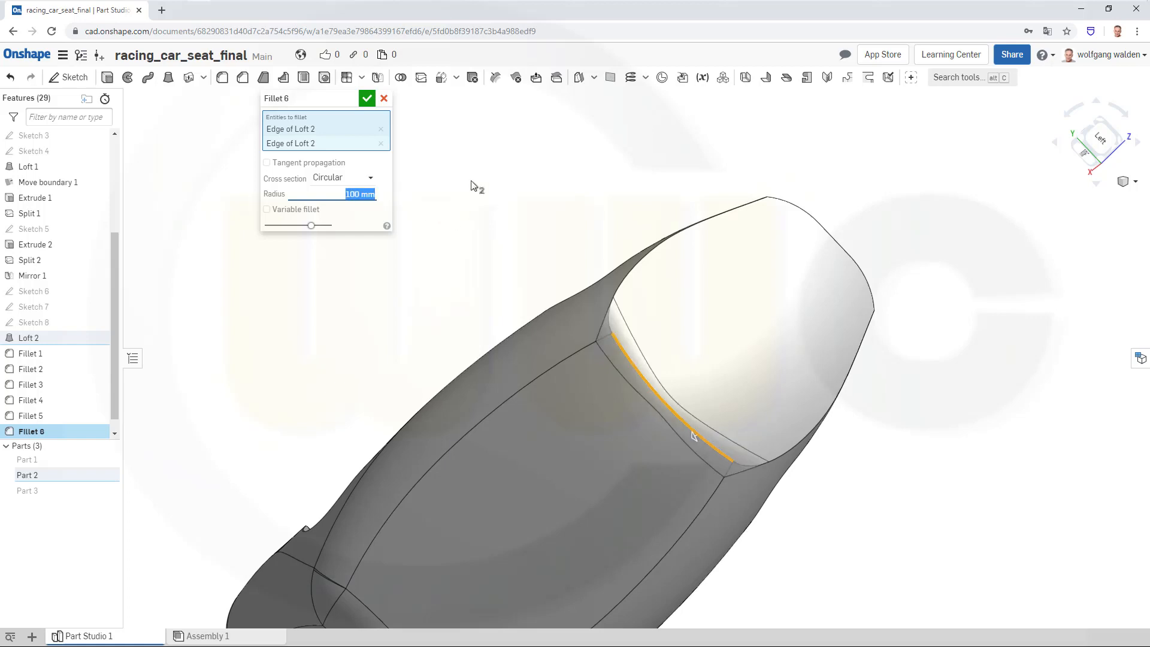
pyautogui.click(367, 98)
# Fillet the two short side corner edges on the headrest's narrow rim, with tangent propagation on
pyautogui.moveTo(513, 221); pyautogui.dragTo(598, 317, button='right')
pyautogui.moveTo(603, 236)
pyautogui.mouseDown(button='right')
pyautogui.moveTo(562, 275)
pyautogui.moveTo(575, 301)
pyautogui.moveTo(598, 235)
pyautogui.mouseUp(button='right')
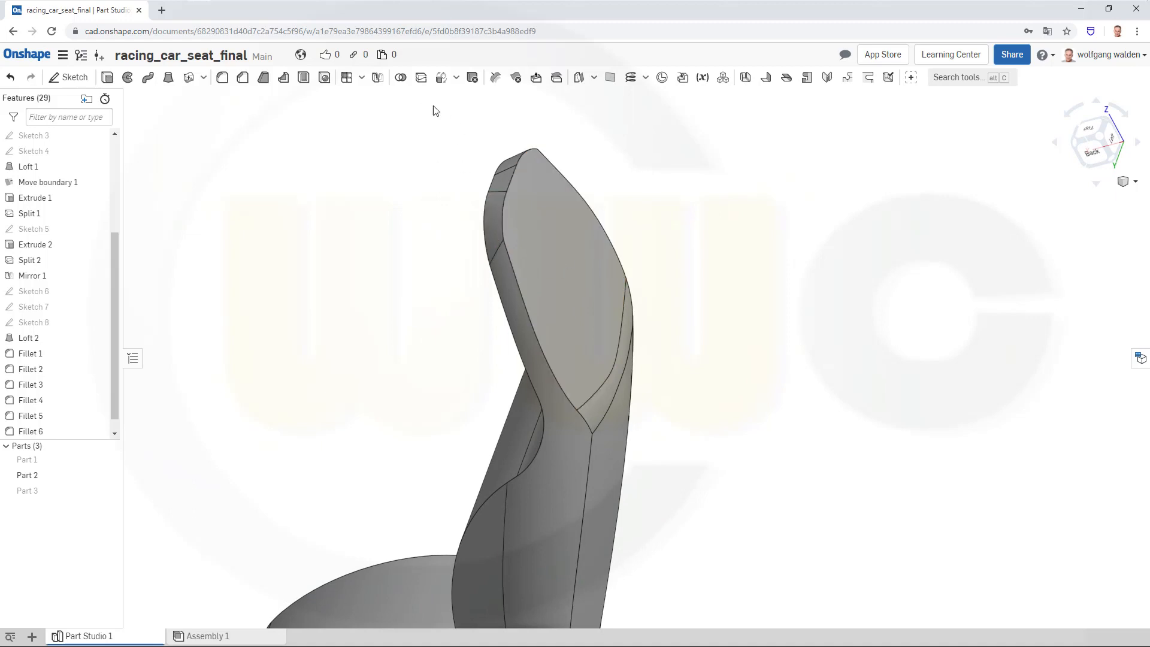
pyautogui.click(222, 77)
pyautogui.scroll(-3, 483, 265)
pyautogui.scroll(5, 483, 261)
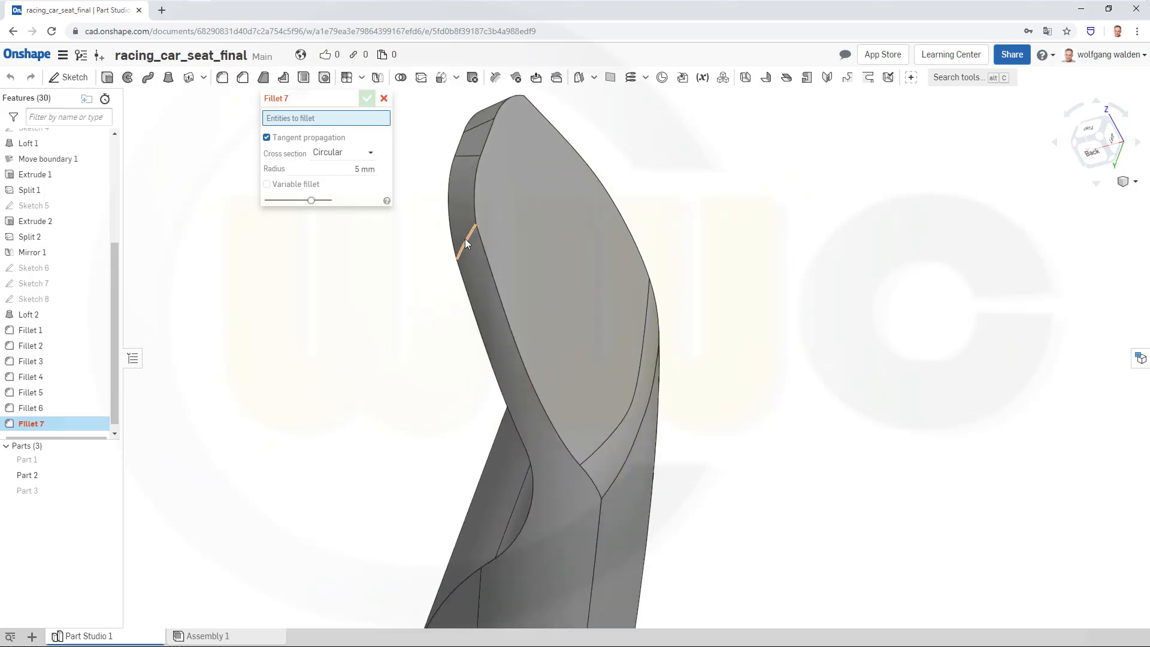
pyautogui.click(465, 239)
pyautogui.moveTo(643, 191); pyautogui.dragTo(562, 264, button='right')
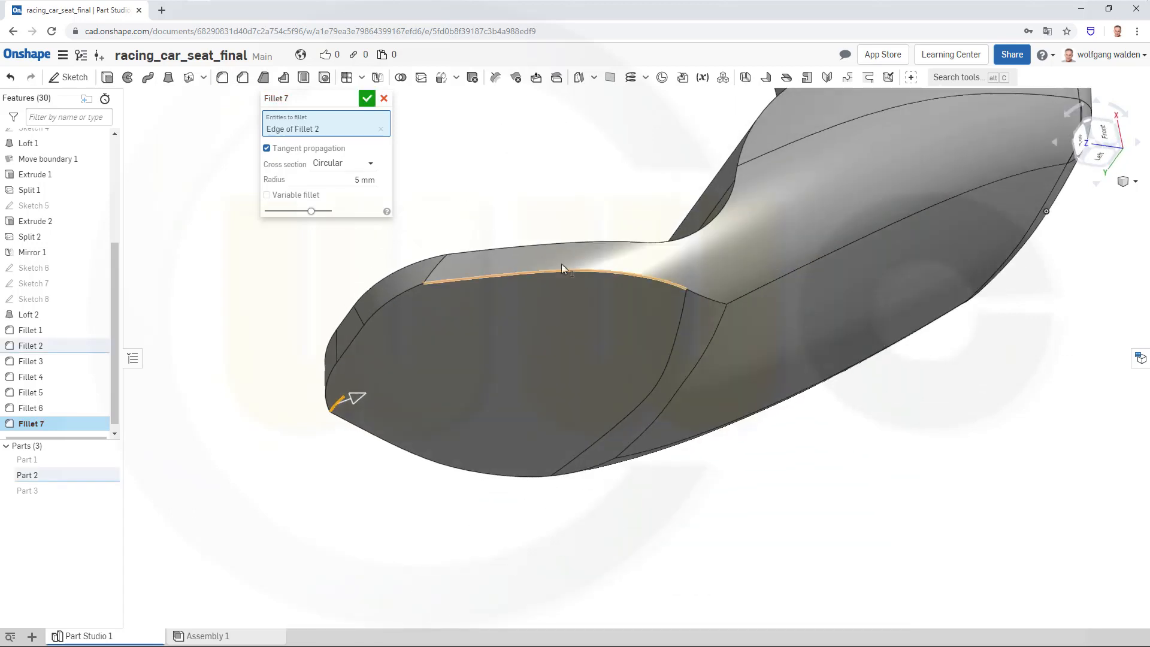
pyautogui.click(437, 264)
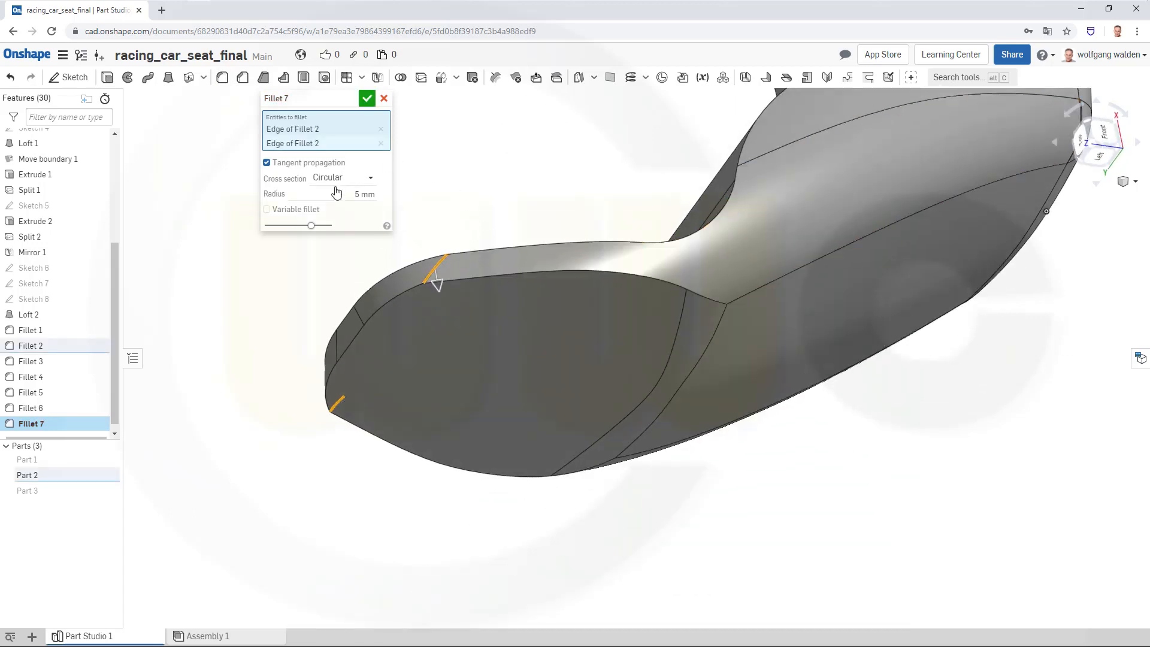
pyautogui.click(334, 193)
pyautogui.click(367, 99)
# Fillet the tangent edge chain around the headrest's rear face with a 10 mm radius
pyautogui.moveTo(514, 213); pyautogui.dragTo(515, 167, button='right')
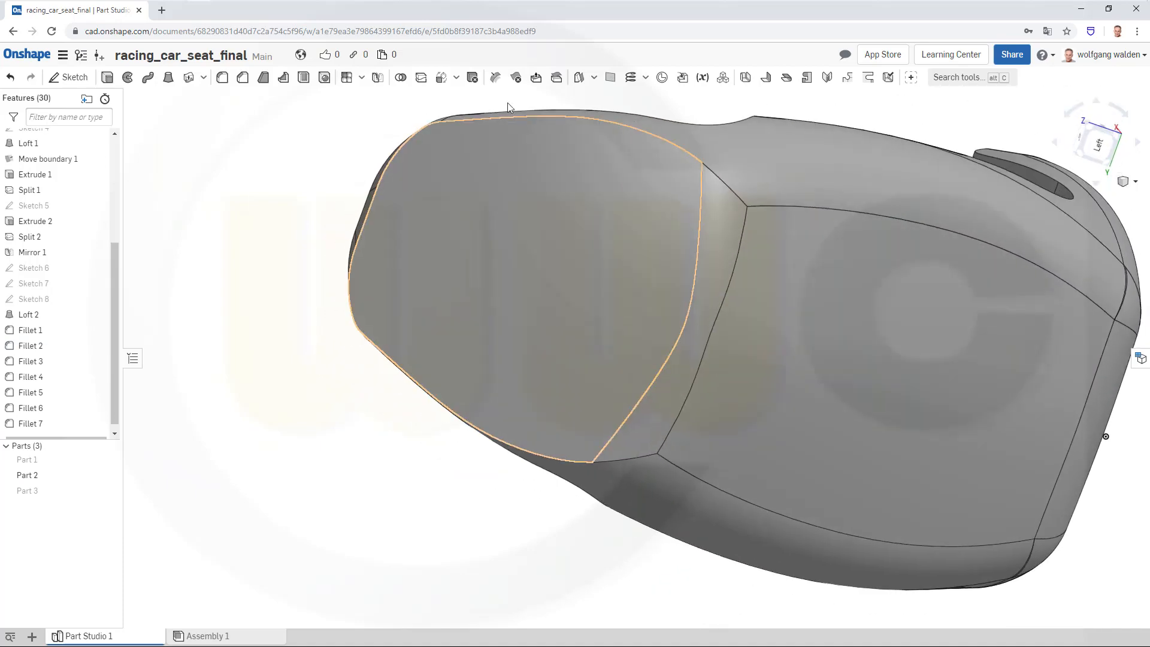
pyautogui.click(222, 80)
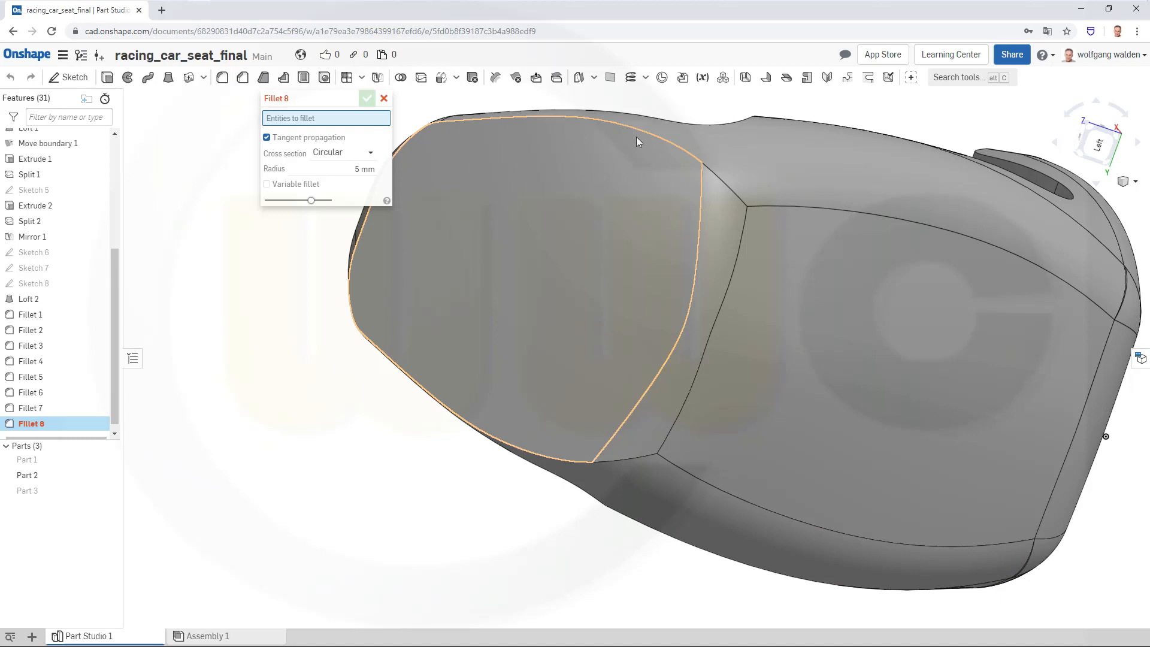
pyautogui.click(653, 135)
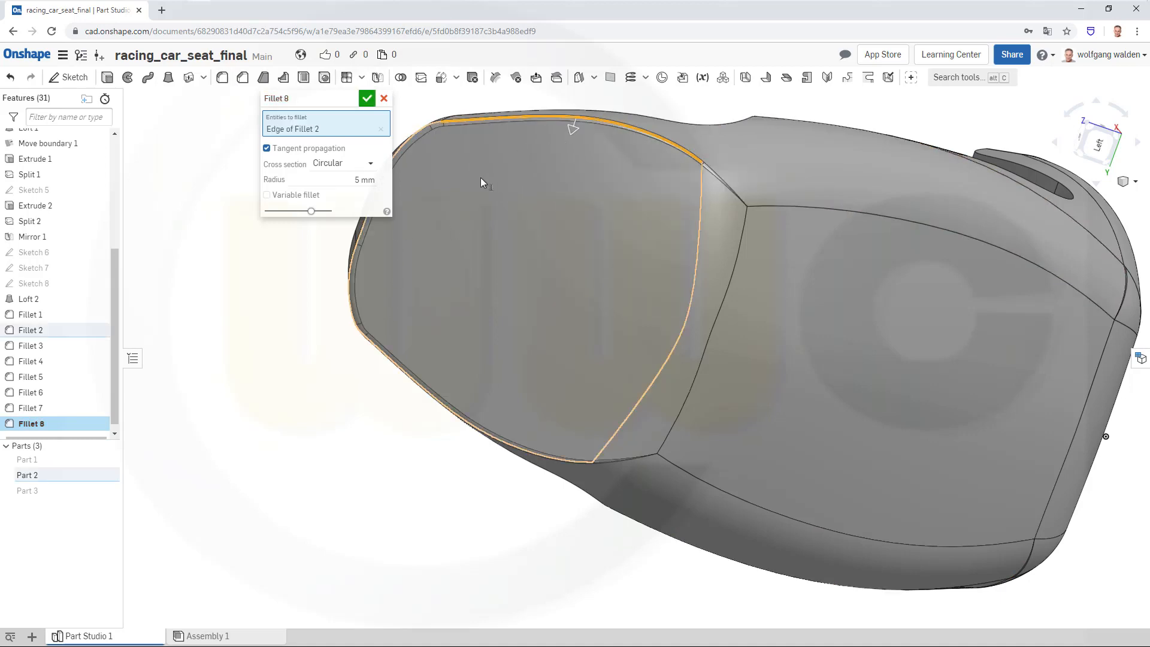
pyautogui.click(353, 180)
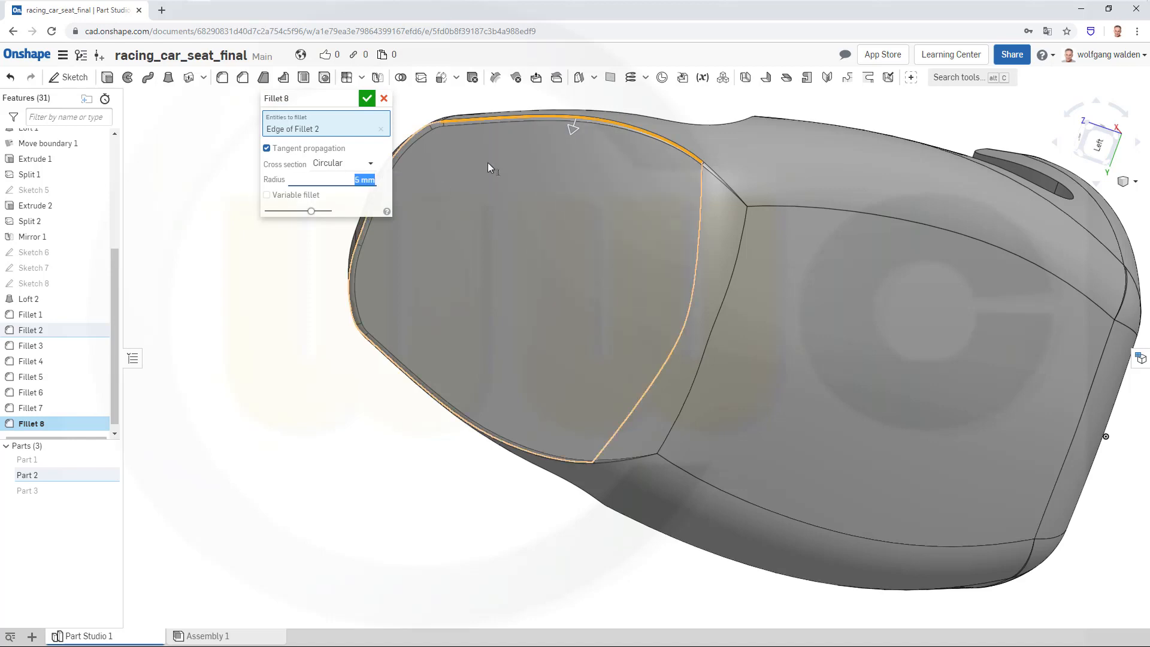
pyautogui.write('10')
pyautogui.press('Return')
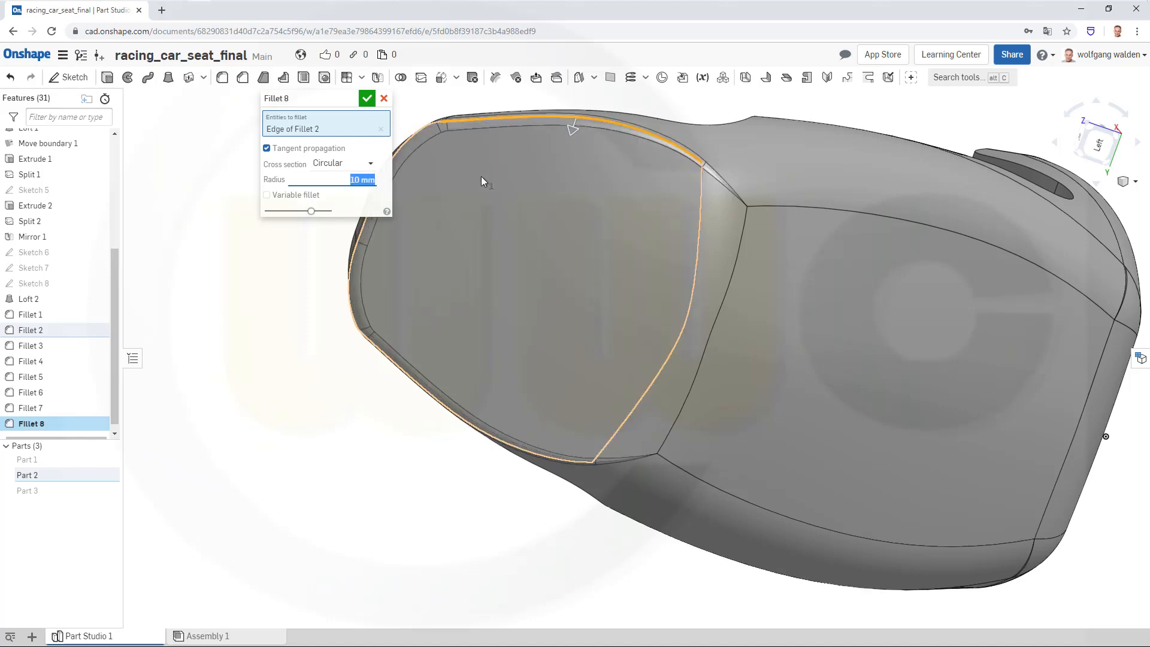
pyautogui.click(367, 99)
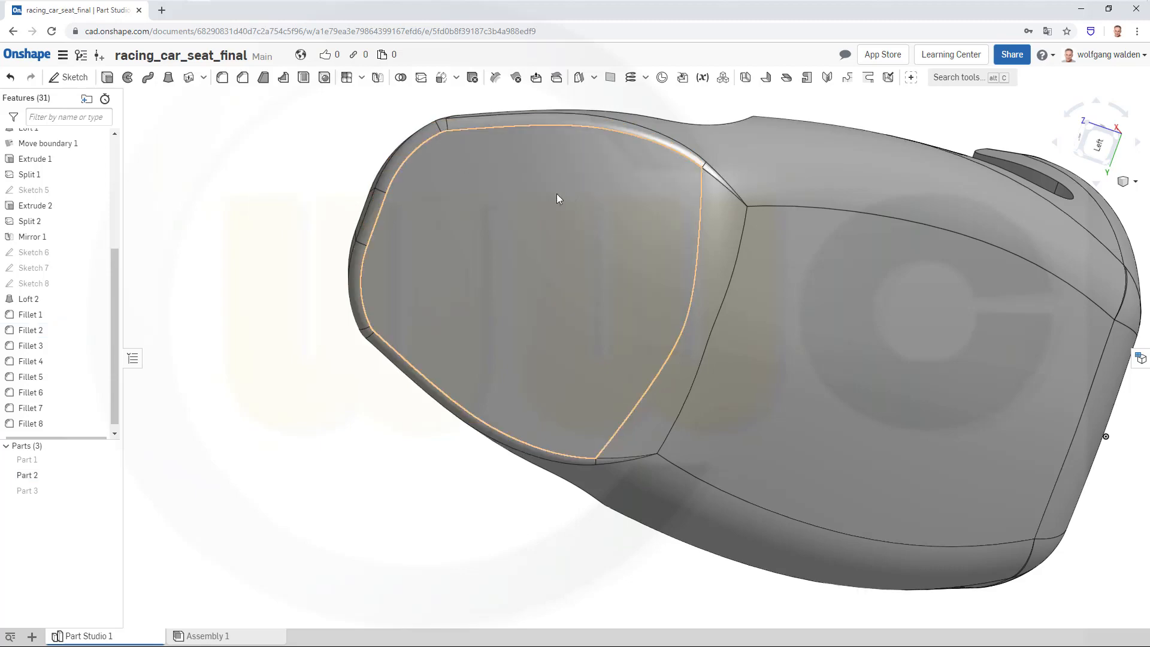
# Shell the seat to a 30 mm thickness, removing the front faces from the cushion's front end up to the transition below the headrest
pyautogui.moveTo(556, 193)
pyautogui.mouseDown(button='right')
pyautogui.moveTo(571, 251)
pyautogui.moveTo(563, 288)
pyautogui.moveTo(475, 358)
pyautogui.moveTo(478, 376)
pyautogui.moveTo(486, 360)
pyautogui.moveTo(473, 382)
pyautogui.moveTo(690, 420)
pyautogui.moveTo(793, 354)
pyautogui.moveTo(821, 341)
pyautogui.moveTo(829, 354)
pyautogui.moveTo(827, 334)
pyautogui.moveTo(823, 369)
pyautogui.moveTo(796, 397)
pyautogui.mouseUp(button='right')
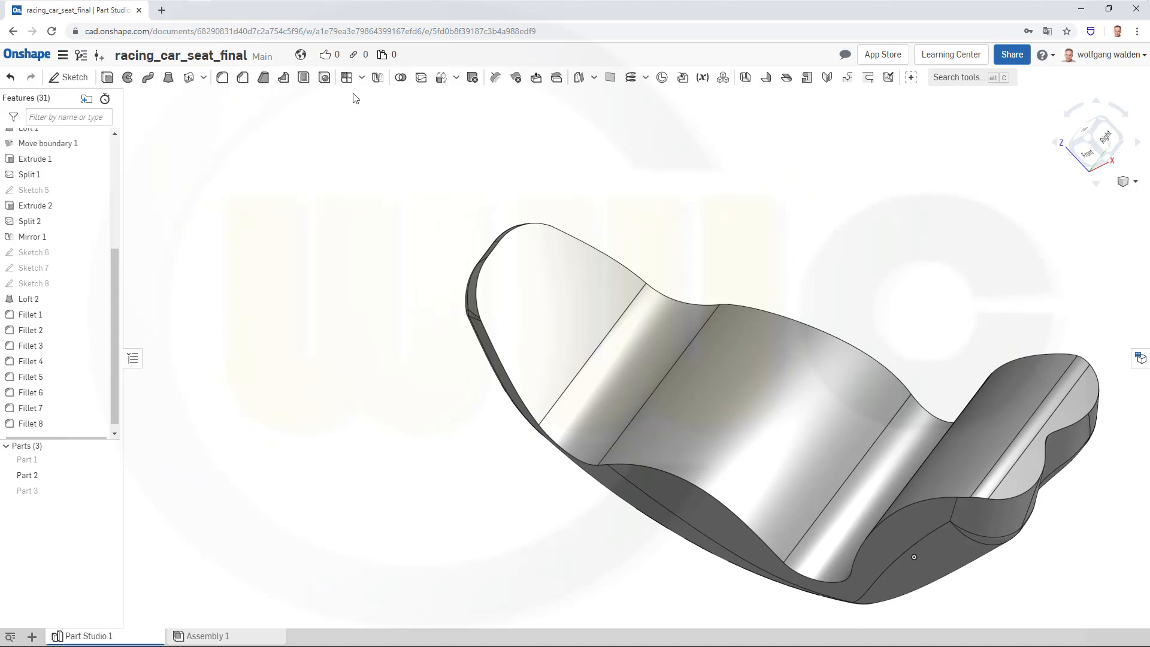
pyautogui.click(304, 80)
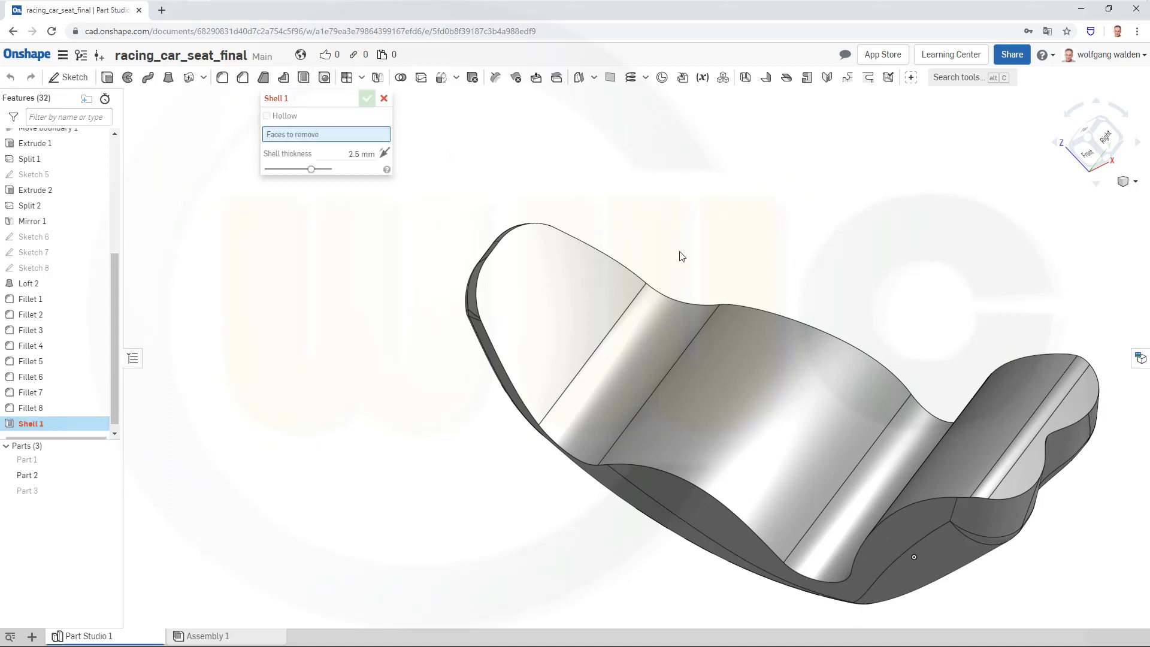
pyautogui.moveTo(849, 309); pyautogui.dragTo(879, 334, button='right')
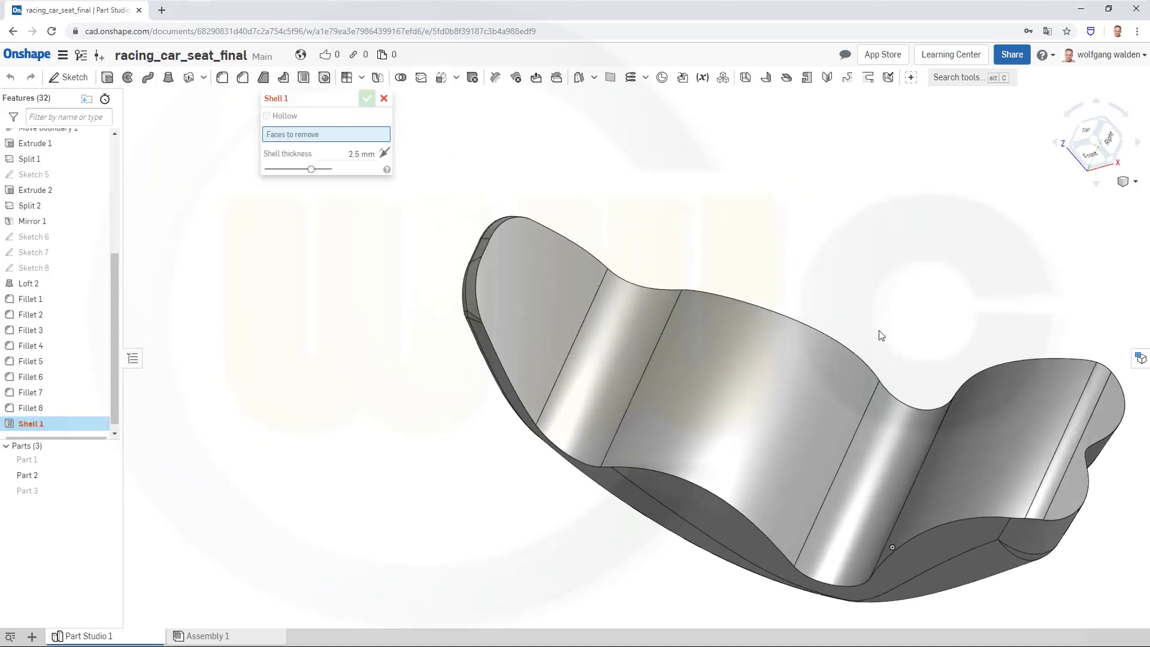
pyautogui.click(1052, 486)
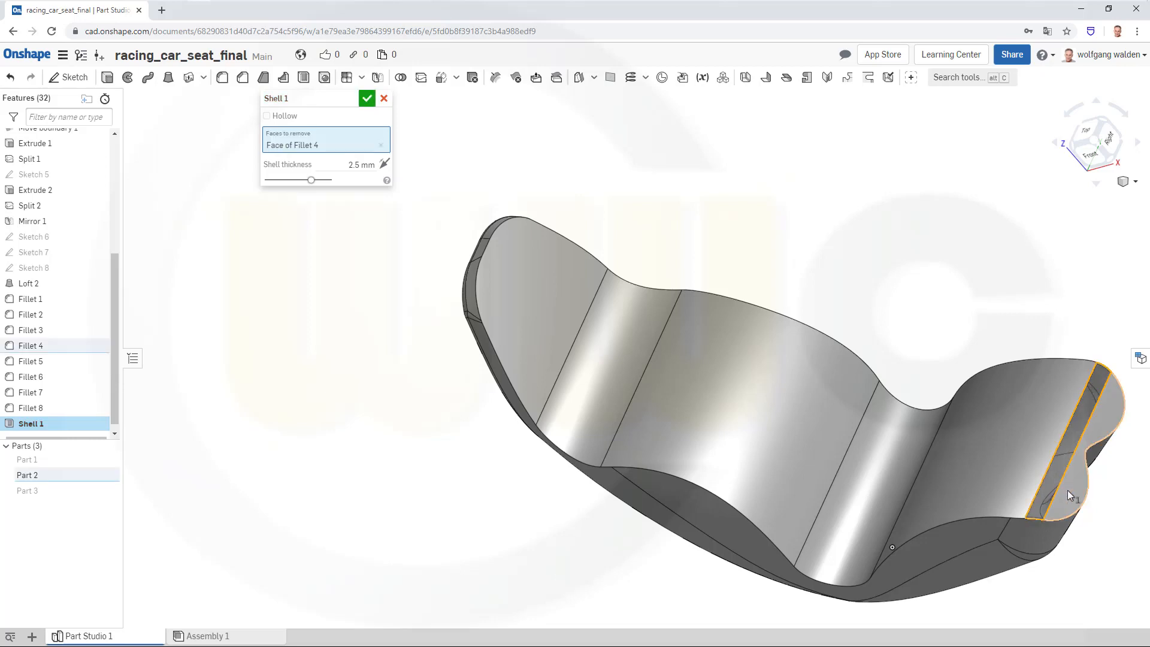
pyautogui.click(1068, 490)
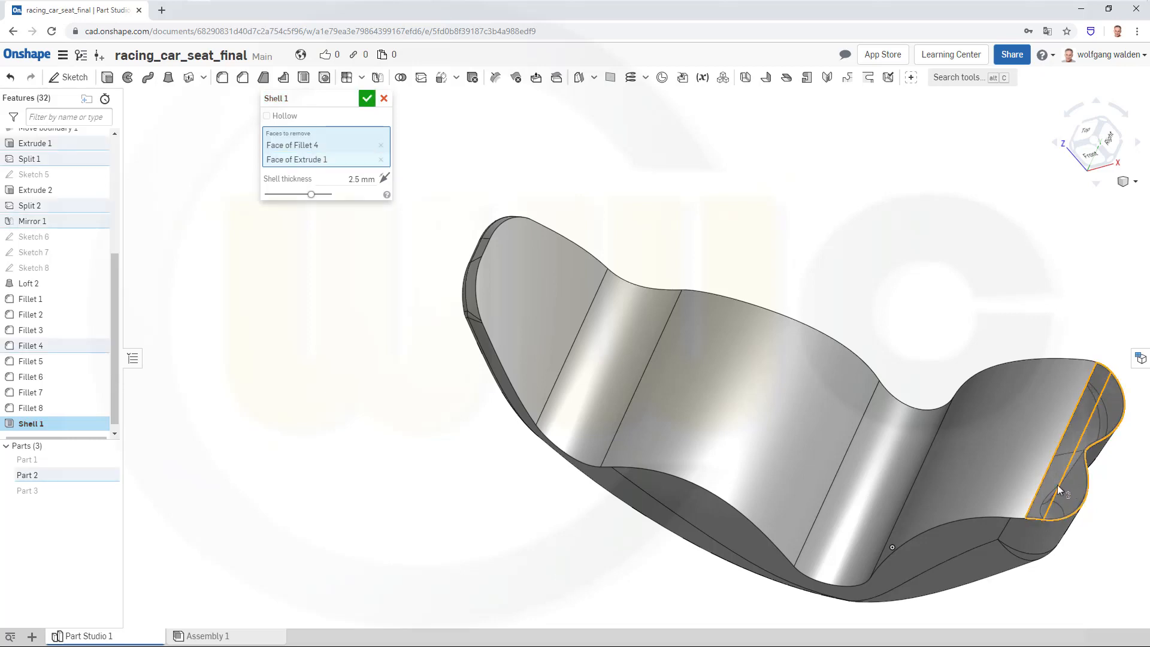
pyautogui.click(1025, 474)
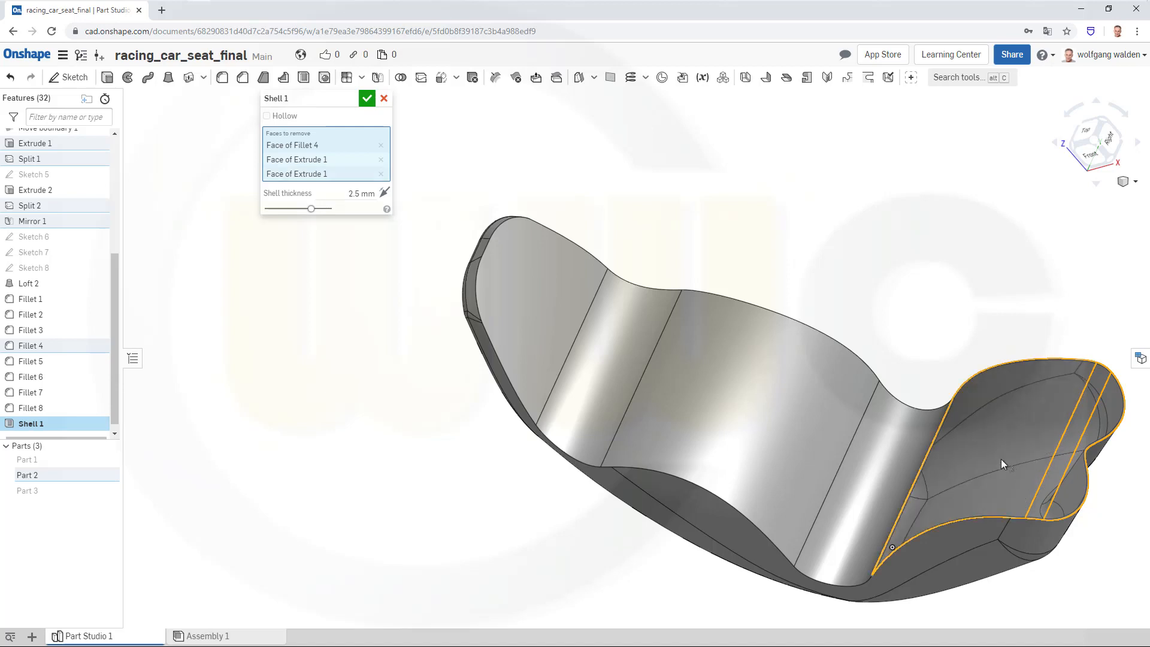
pyautogui.click(896, 452)
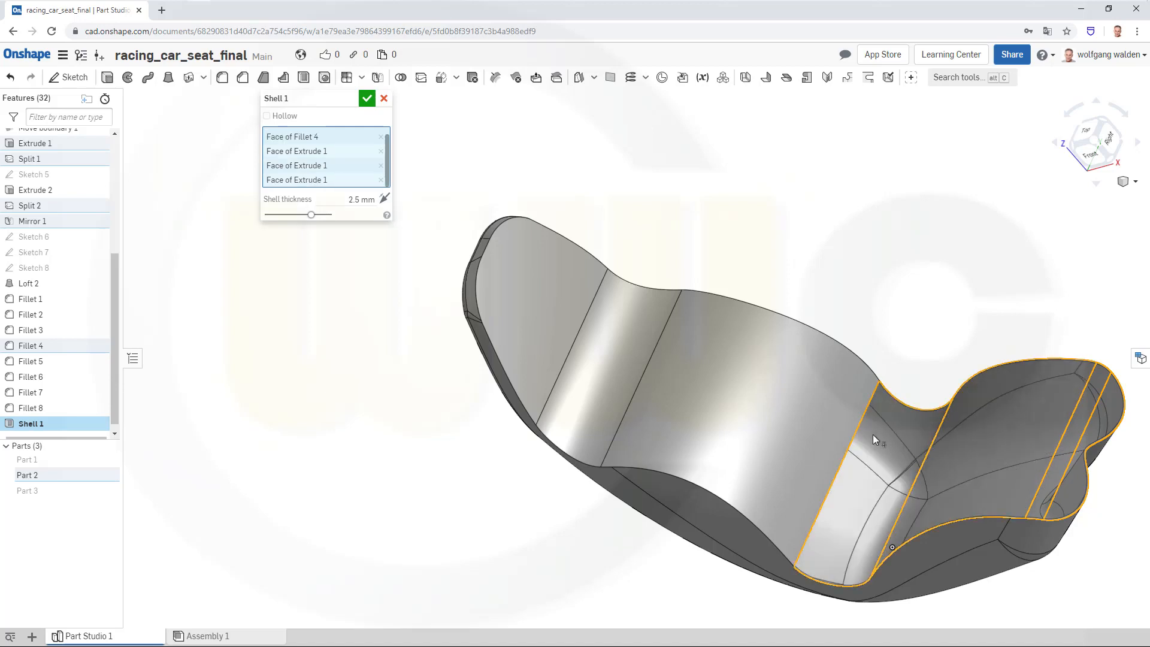
pyautogui.click(789, 397)
pyautogui.click(616, 324)
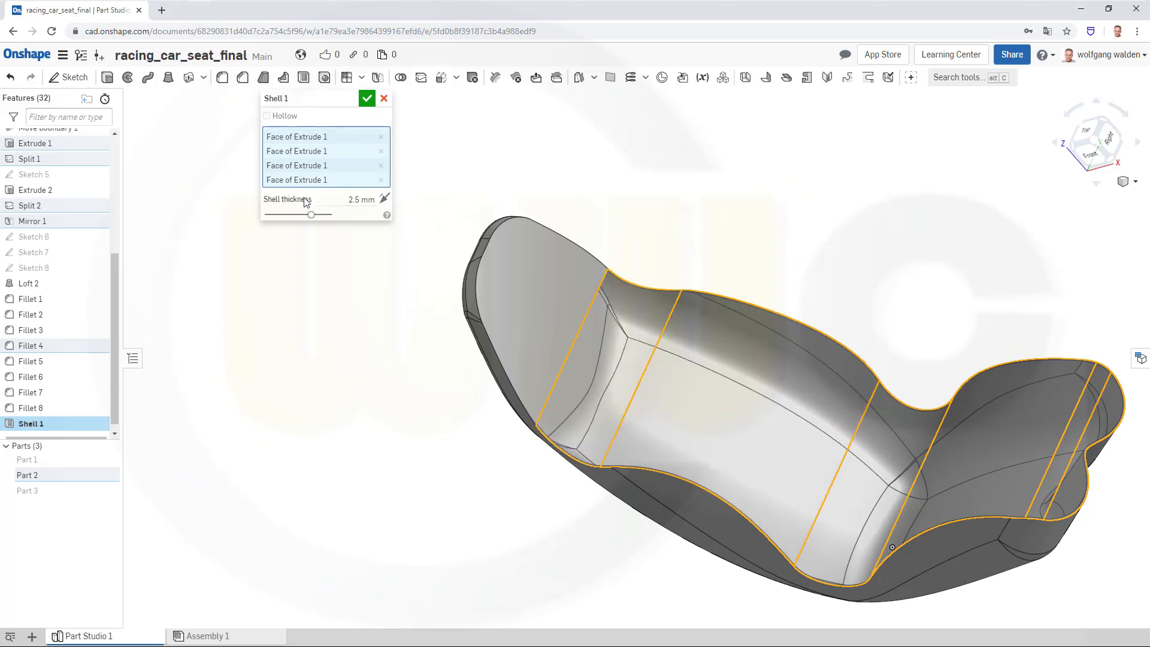
pyautogui.click(344, 200)
pyautogui.write('30')
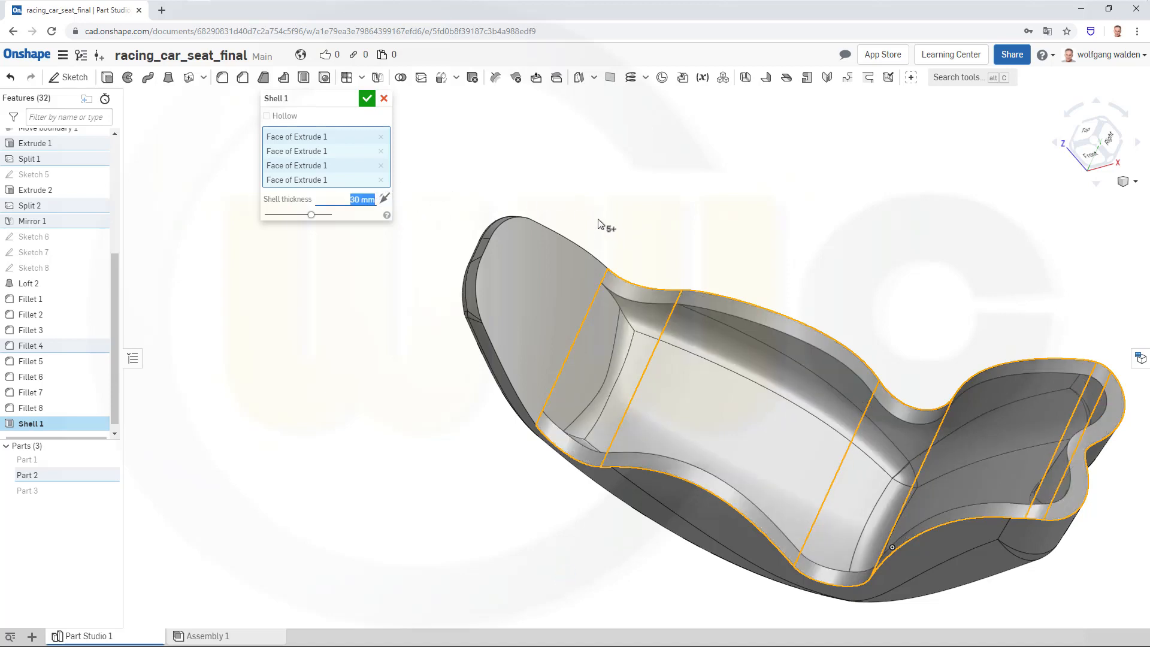
pyautogui.moveTo(599, 224)
pyautogui.mouseDown(button='right')
pyautogui.moveTo(579, 208)
pyautogui.moveTo(545, 233)
pyautogui.moveTo(578, 225)
pyautogui.mouseUp(button='right')
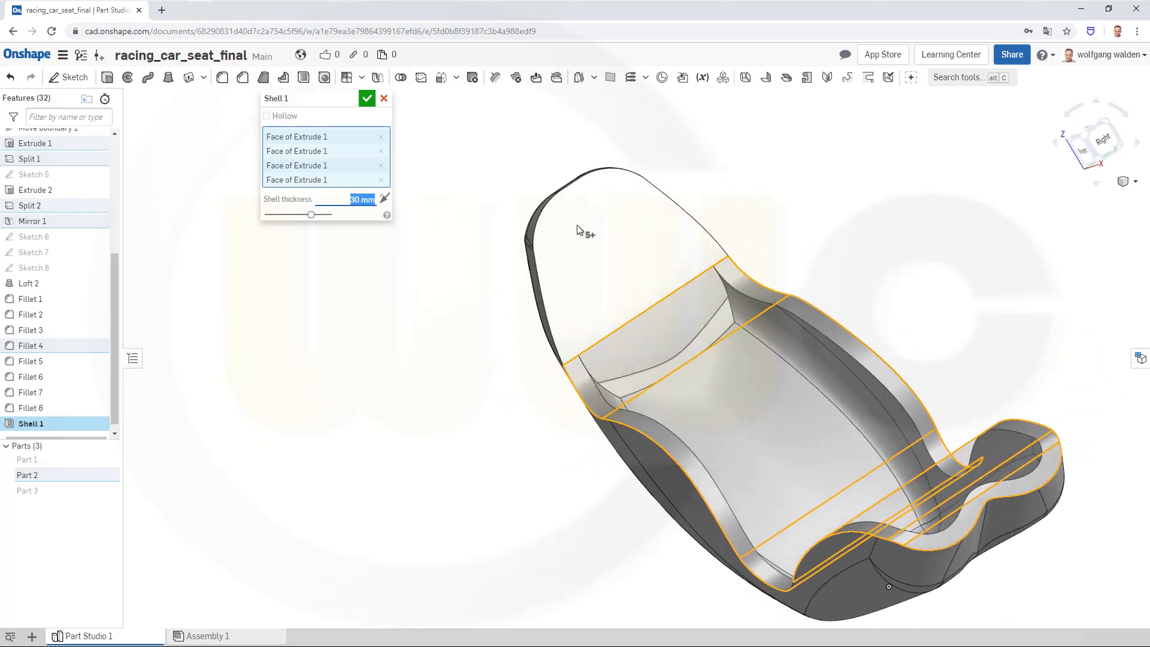
pyautogui.click(367, 98)
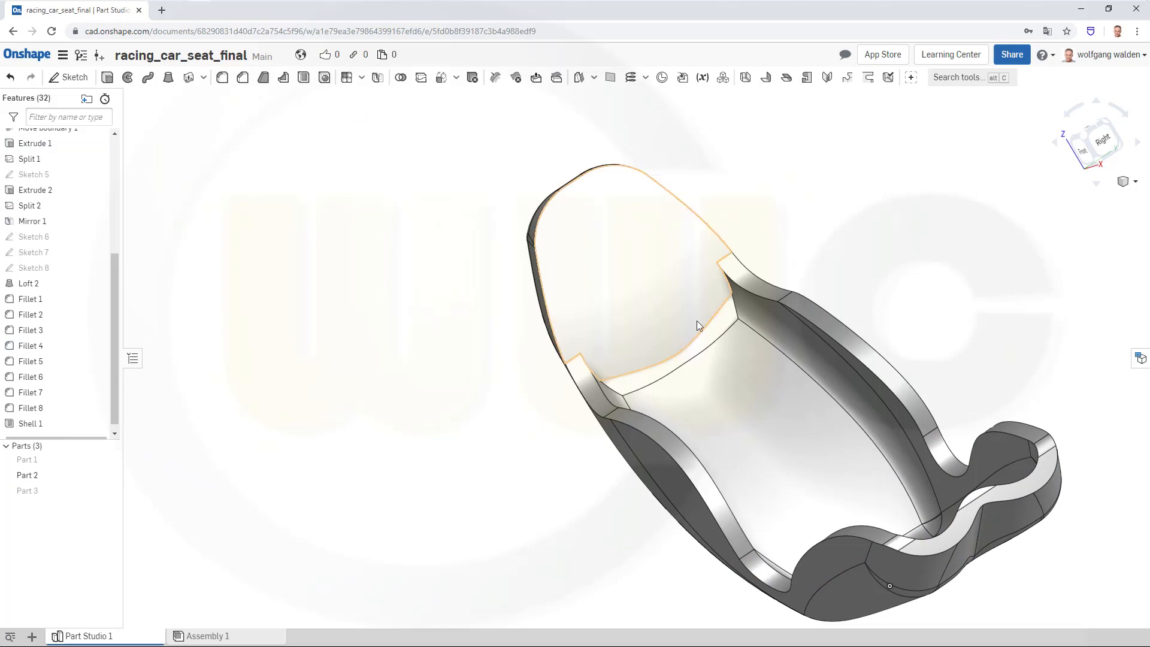
# Fillet the outer tangent edge chain along the shelled seat's front rim with a 10 mm radius
pyautogui.moveTo(696, 321)
pyautogui.mouseDown(button='right')
pyautogui.moveTo(693, 304)
pyautogui.moveTo(632, 307)
pyautogui.moveTo(627, 344)
pyautogui.moveTo(586, 365)
pyautogui.moveTo(686, 307)
pyautogui.moveTo(685, 325)
pyautogui.moveTo(703, 329)
pyautogui.mouseUp(button='right')
pyautogui.moveTo(867, 339); pyautogui.dragTo(783, 439, button='right')
pyautogui.scroll(3, 587, 350)
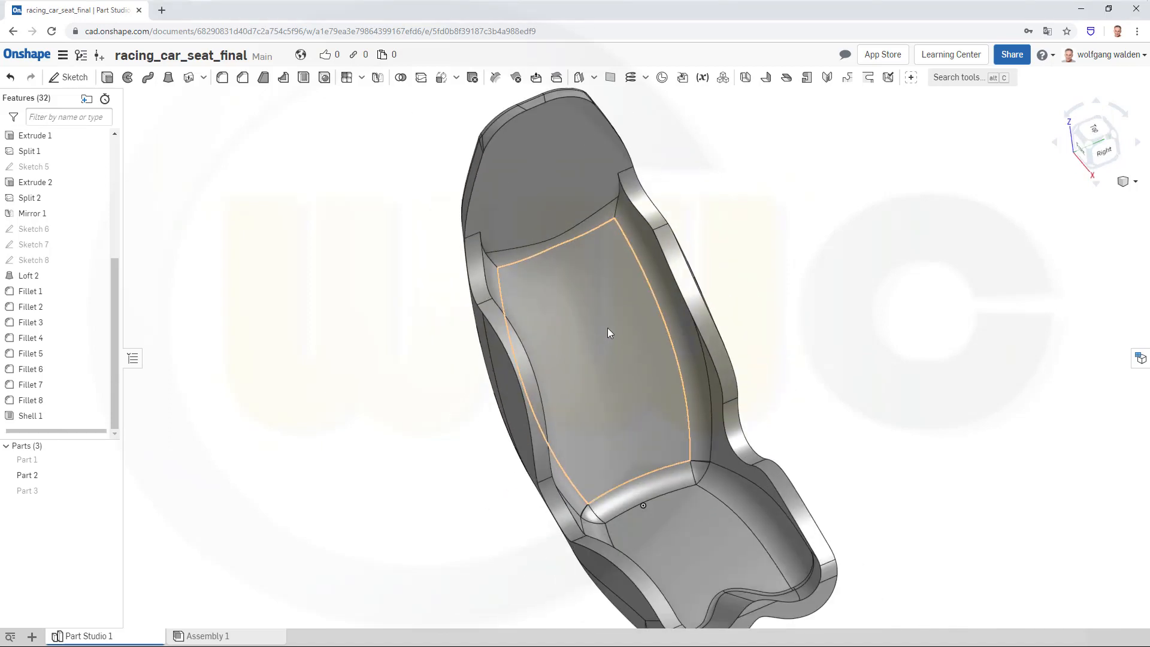
pyautogui.click(221, 80)
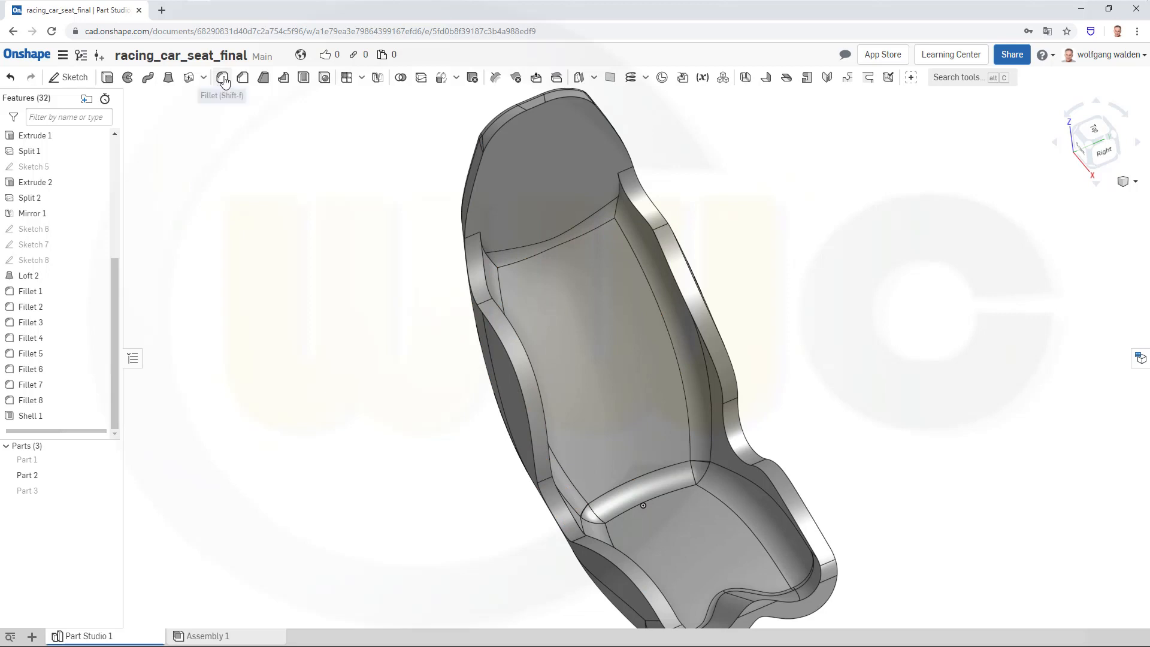
pyautogui.click(500, 346)
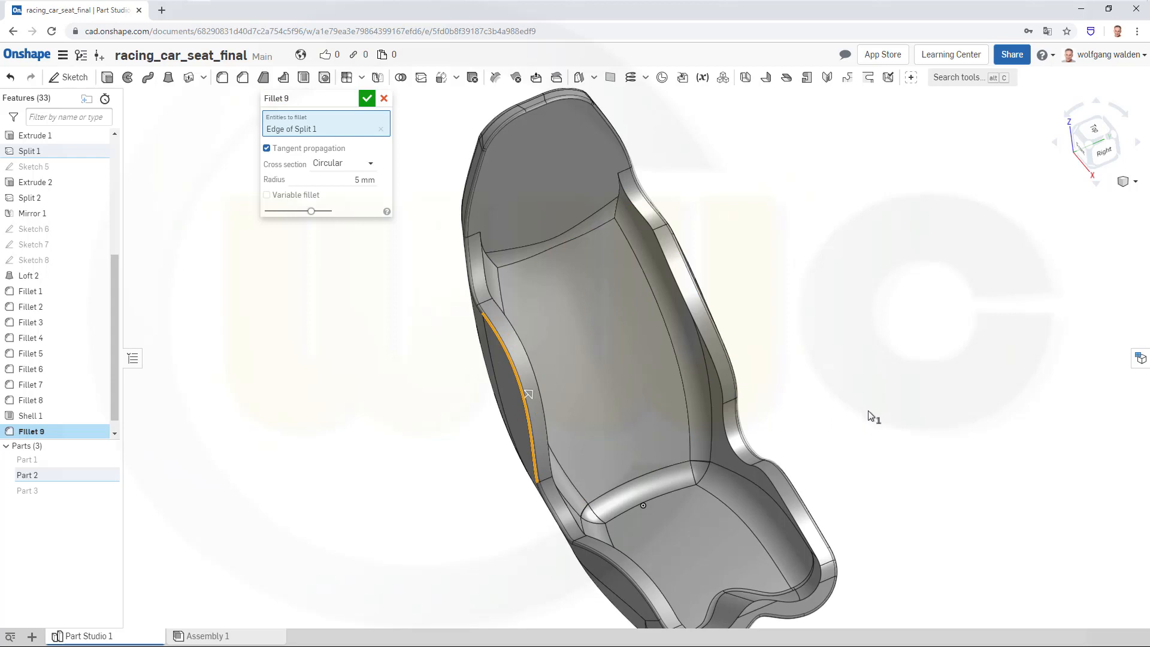
pyautogui.moveTo(801, 416); pyautogui.dragTo(778, 367, button='right')
pyautogui.click(344, 181)
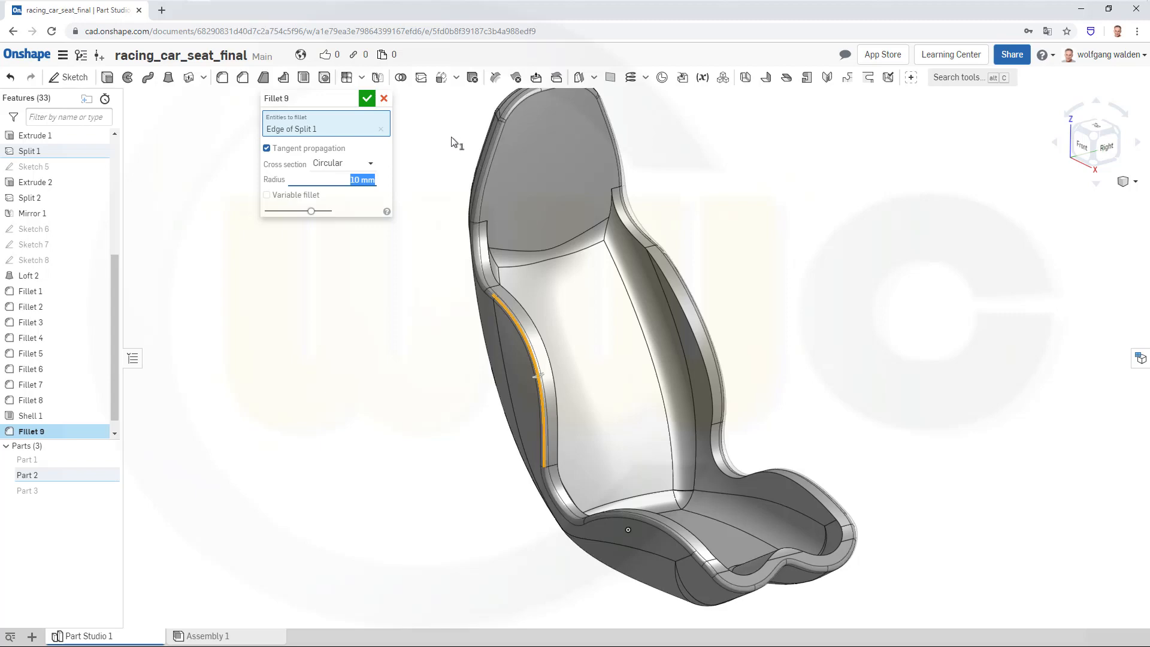
pyautogui.click(367, 99)
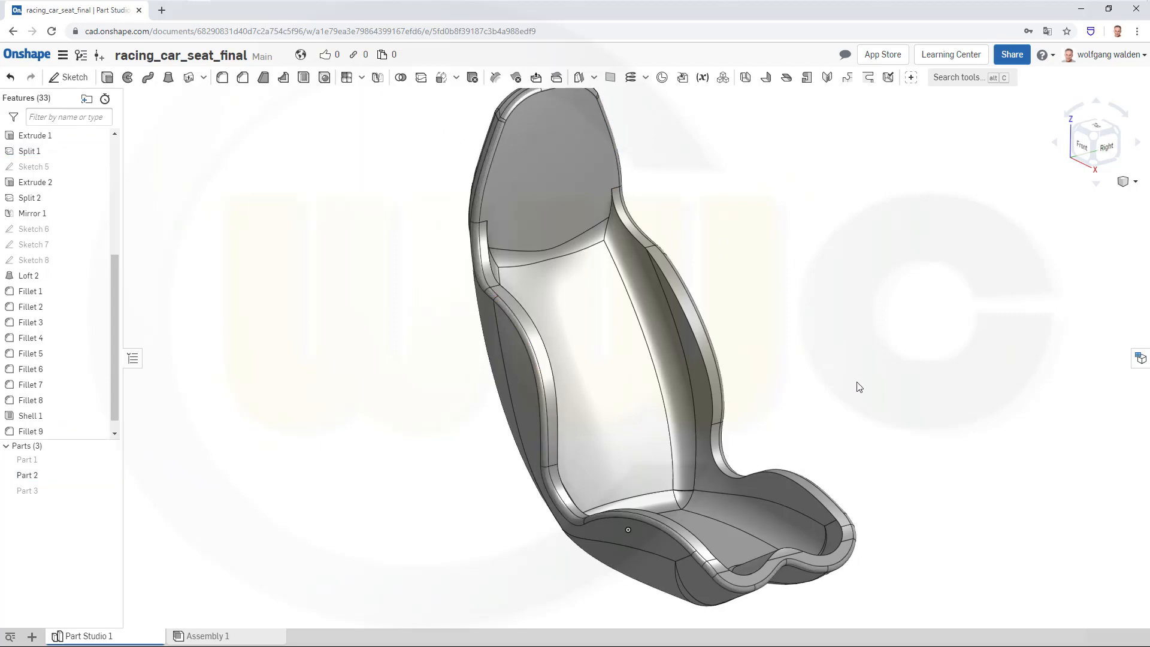
pyautogui.moveTo(826, 411); pyautogui.dragTo(441, 376, button='right')
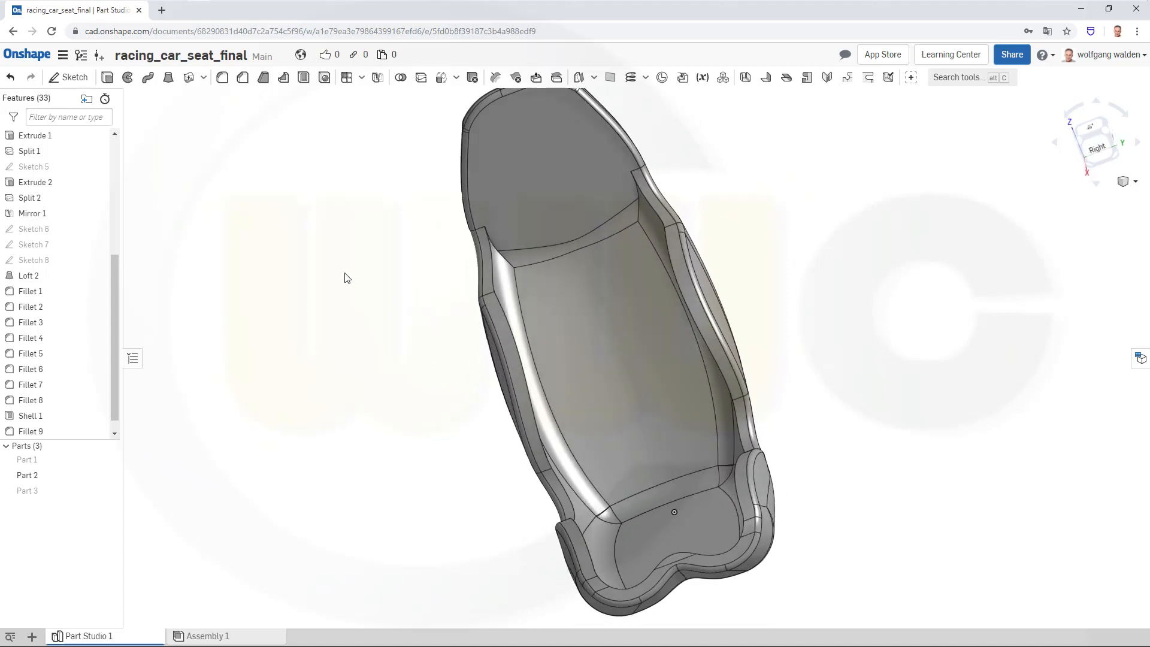
pyautogui.click(221, 78)
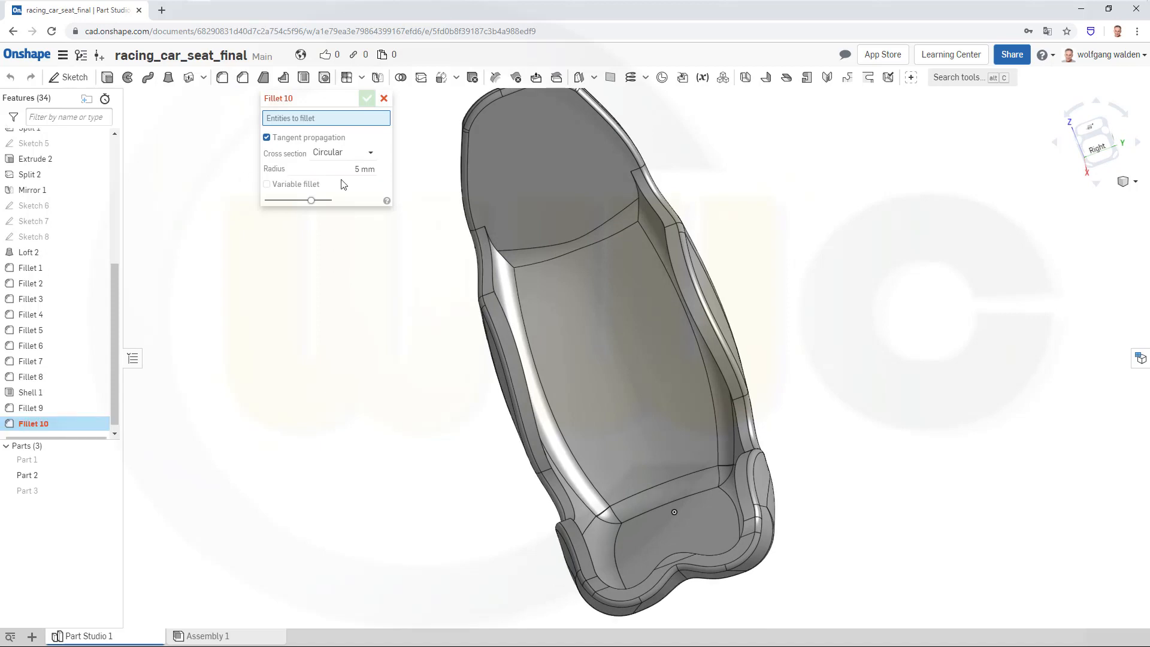
pyautogui.click(492, 268)
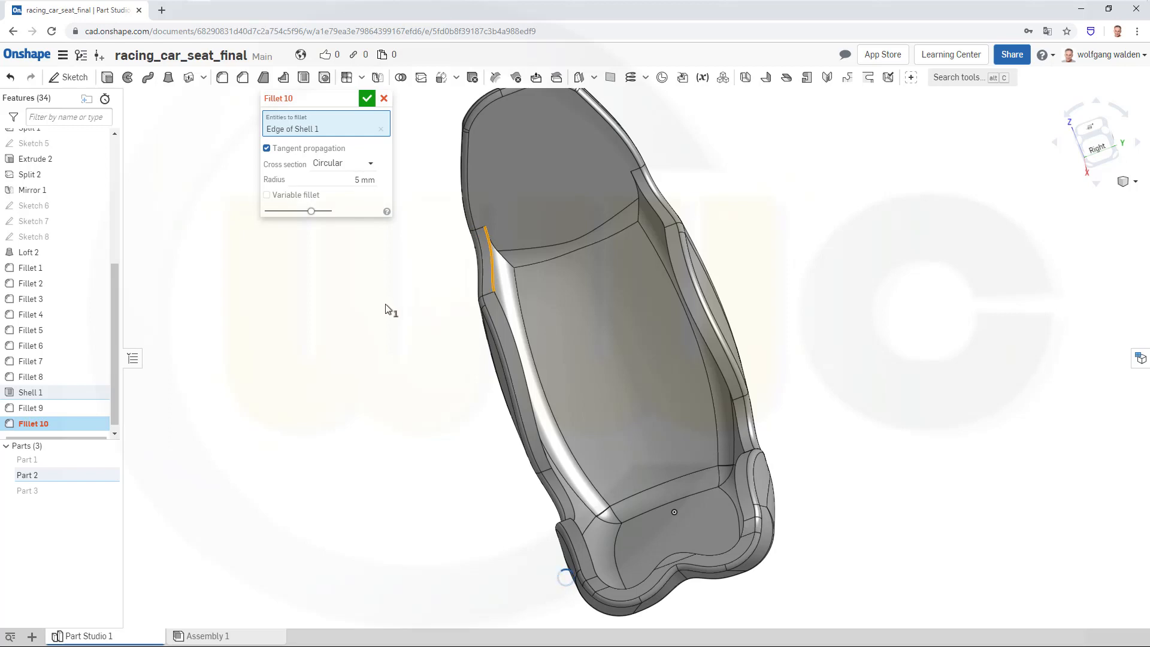
pyautogui.moveTo(404, 318); pyautogui.dragTo(383, 369, button='right')
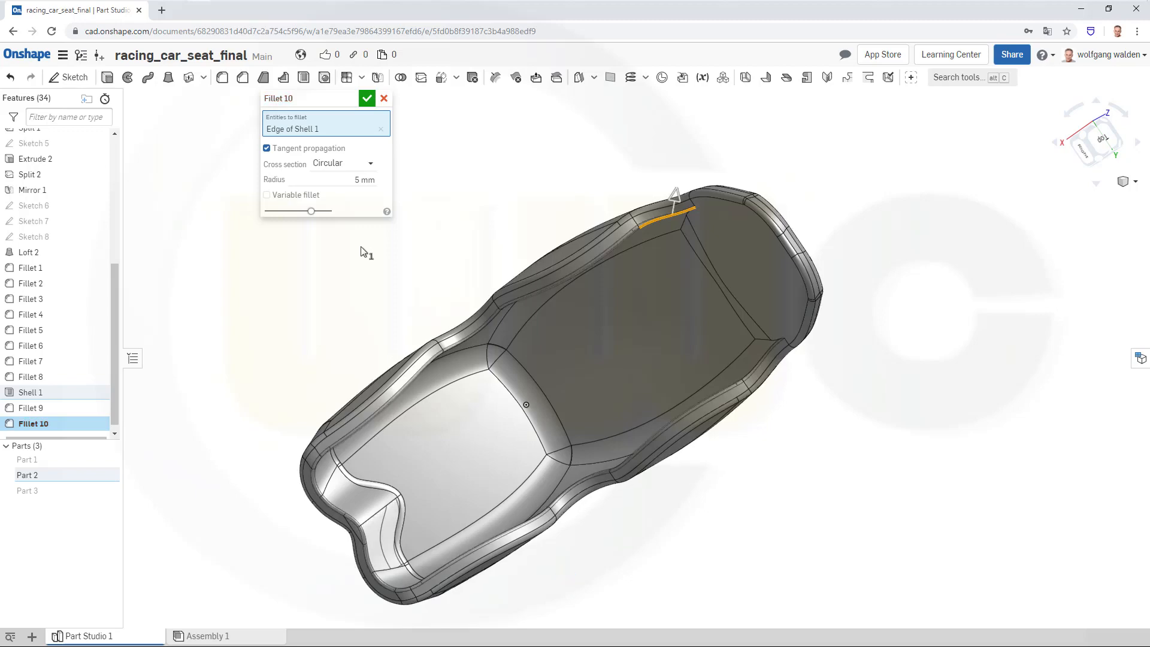
pyautogui.moveTo(358, 292); pyautogui.dragTo(413, 334, button='right')
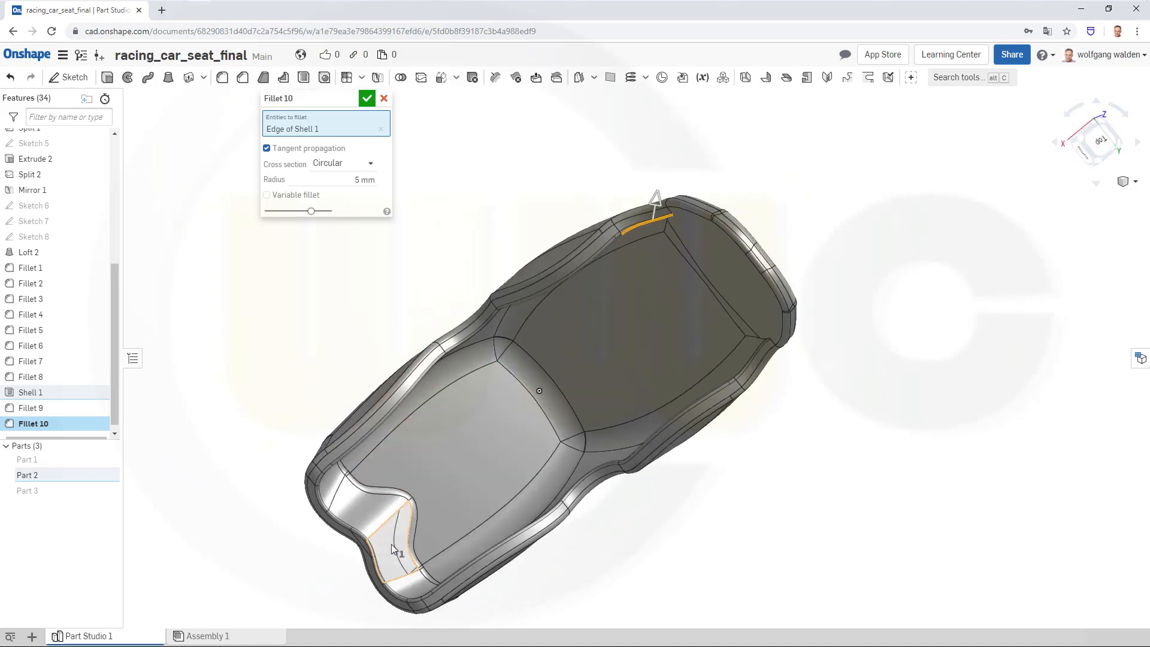
pyautogui.moveTo(391, 544); pyautogui.dragTo(418, 501, button='right')
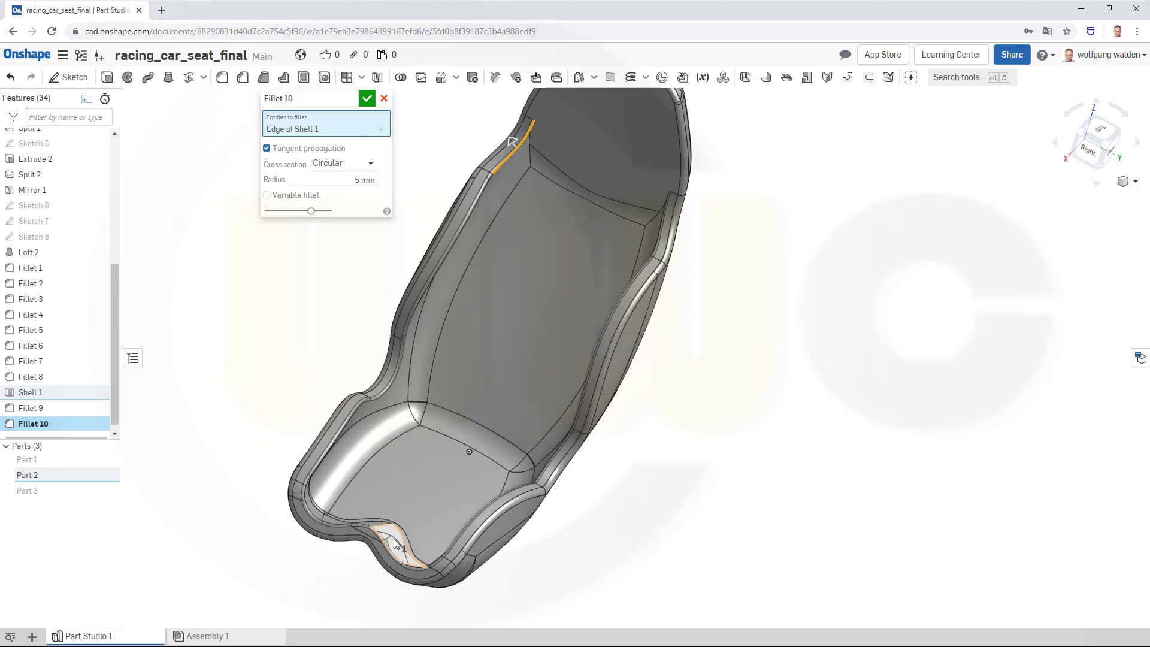
pyautogui.moveTo(396, 544)
pyautogui.mouseDown(button='right')
pyautogui.moveTo(387, 559)
pyautogui.moveTo(396, 543)
pyautogui.mouseUp(button='right')
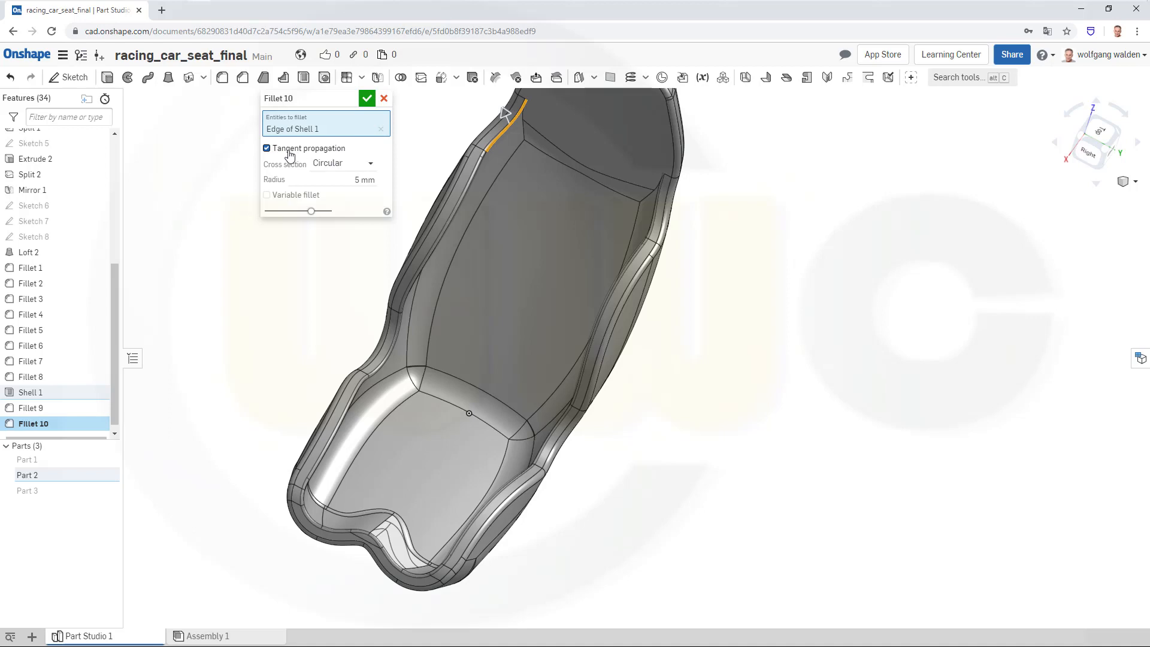
pyautogui.click(351, 181)
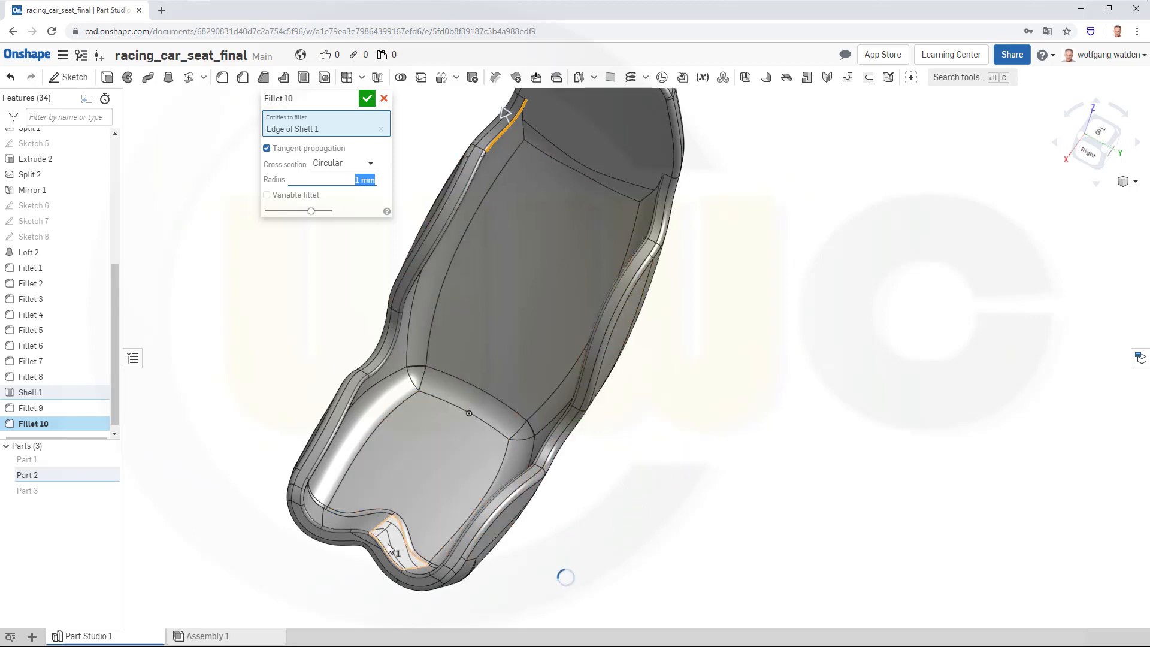
pyautogui.scroll(4, 393, 562)
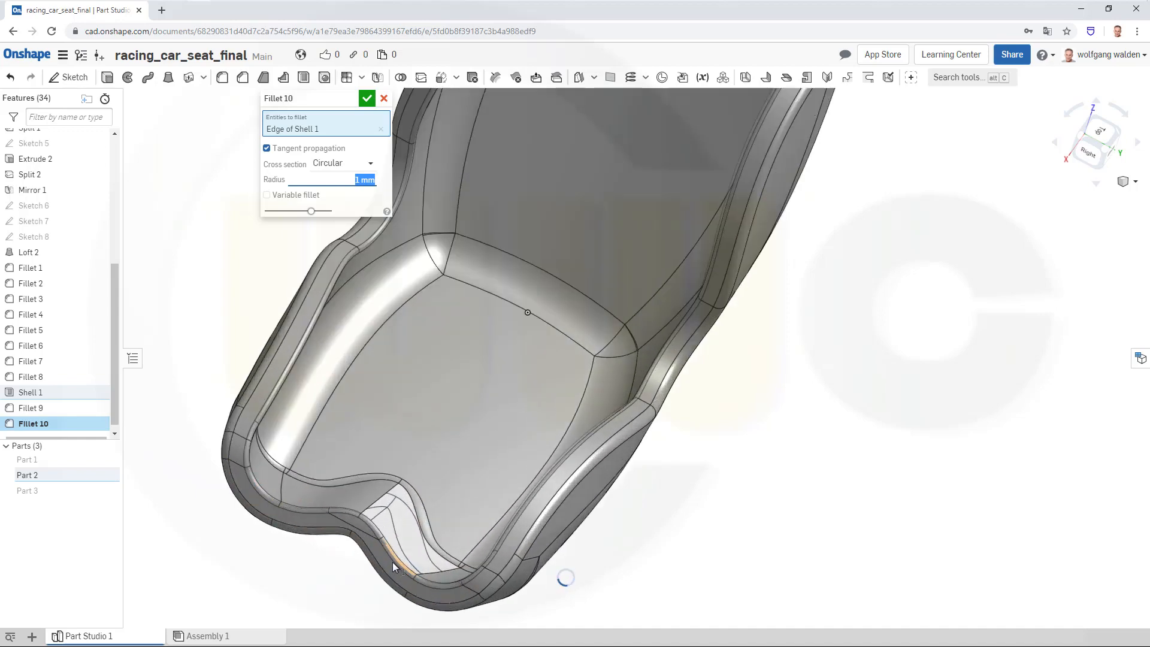
pyautogui.moveTo(387, 551); pyautogui.dragTo(429, 590, button='right')
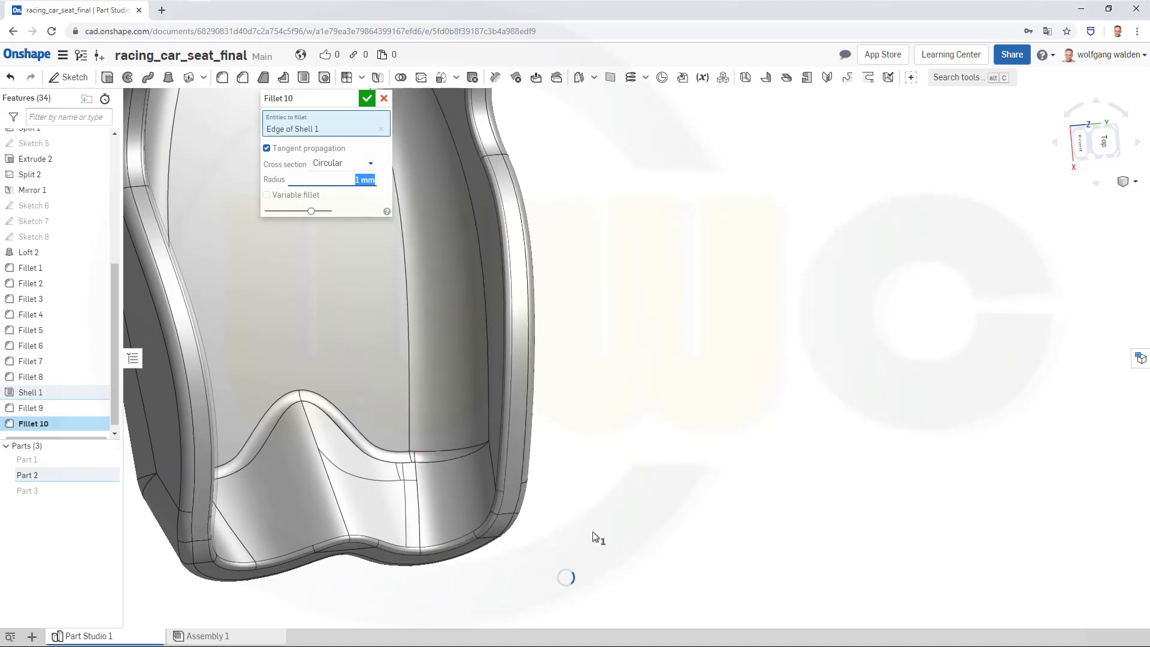
pyautogui.moveTo(383, 523); pyautogui.dragTo(343, 487, button='right')
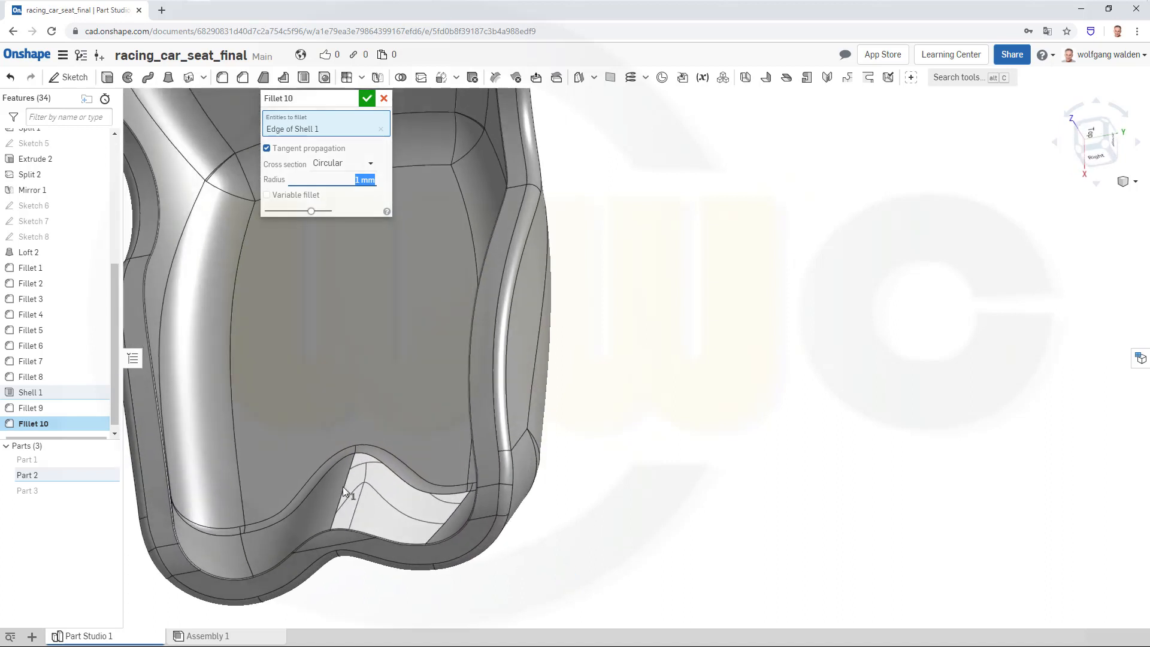
pyautogui.click(372, 503)
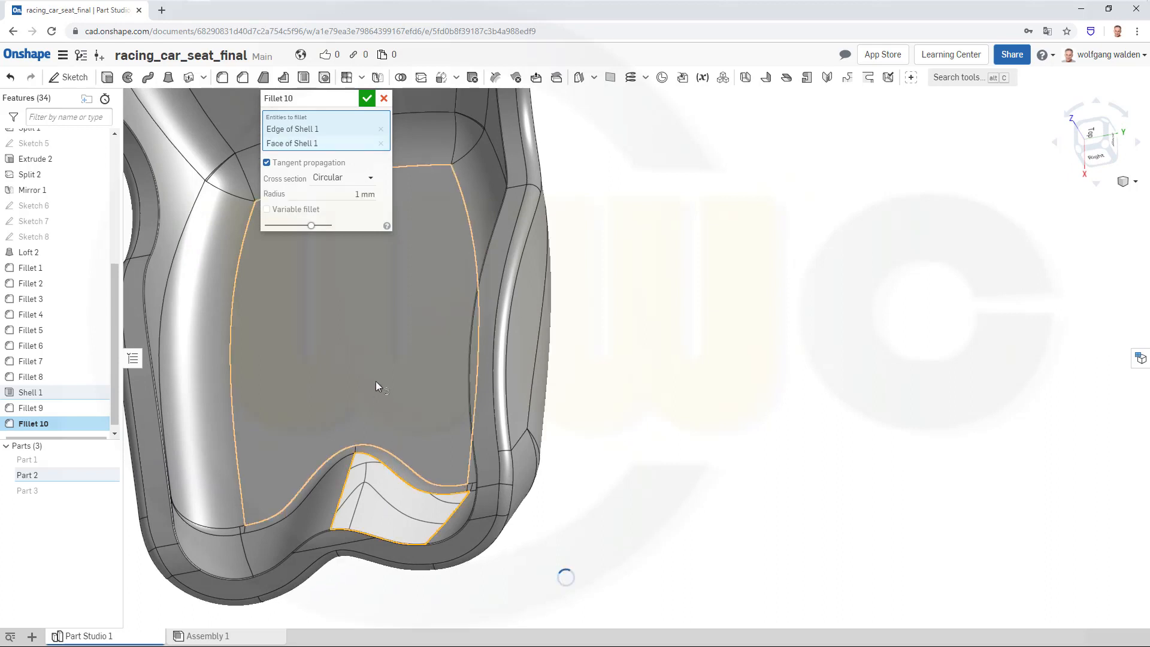
pyautogui.click(384, 100)
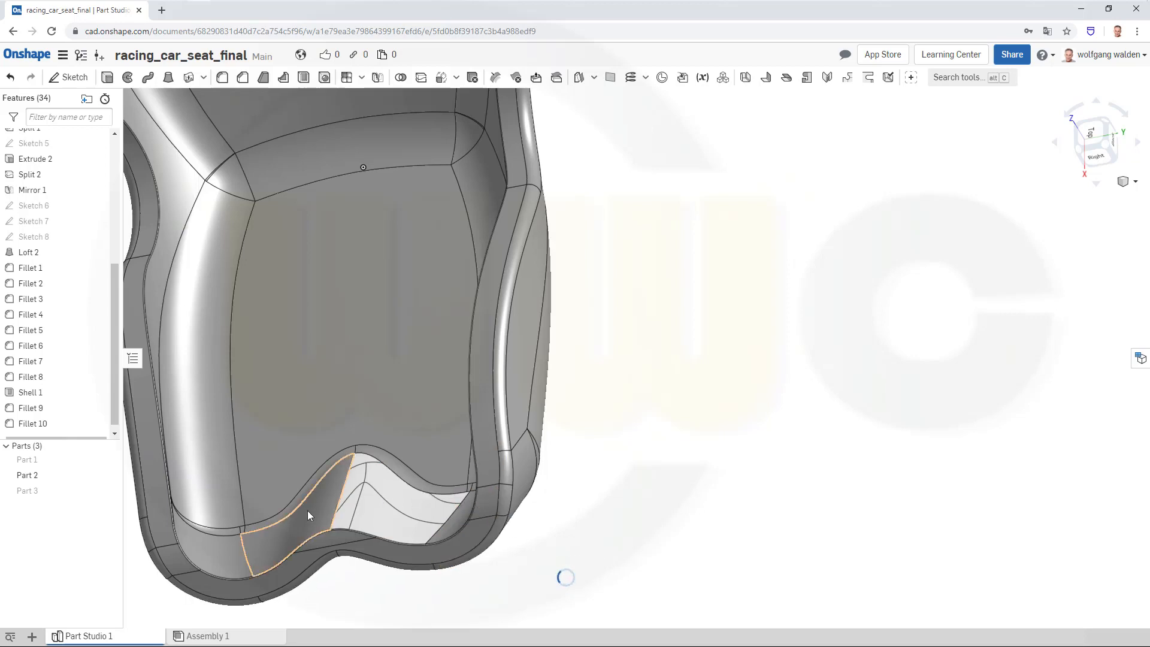
# Set the radius of the fillet along the wavy edge between the cushion's underside and its front to 70 mm
pyautogui.moveTo(617, 534); pyautogui.dragTo(662, 390, button='right')
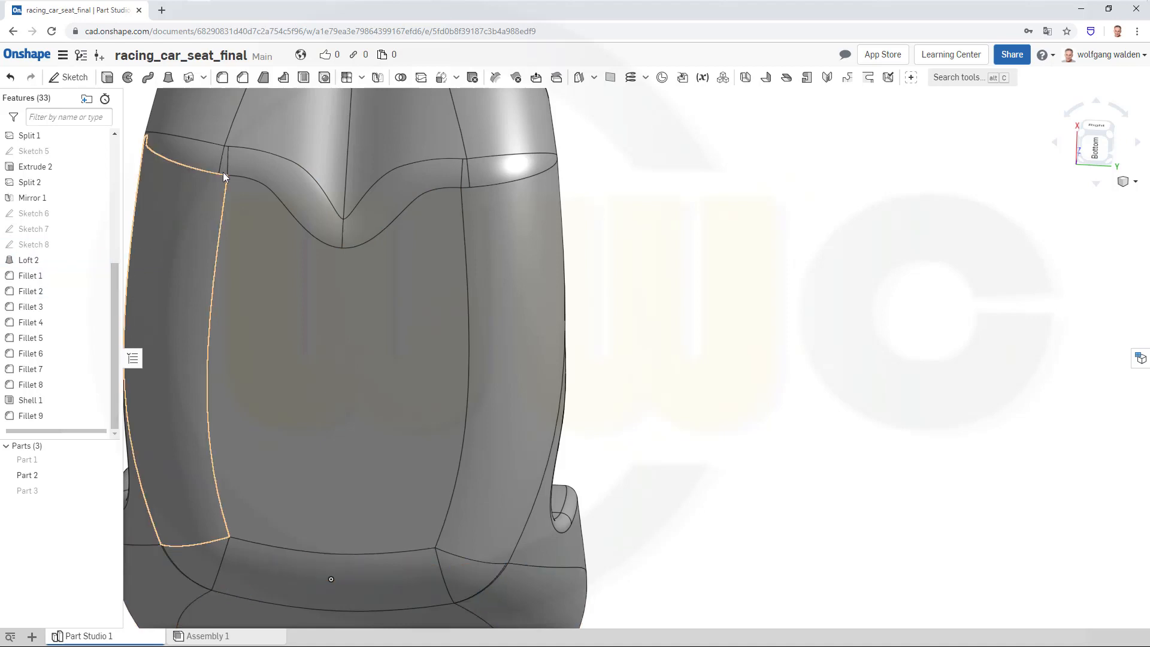
pyautogui.click(37, 309)
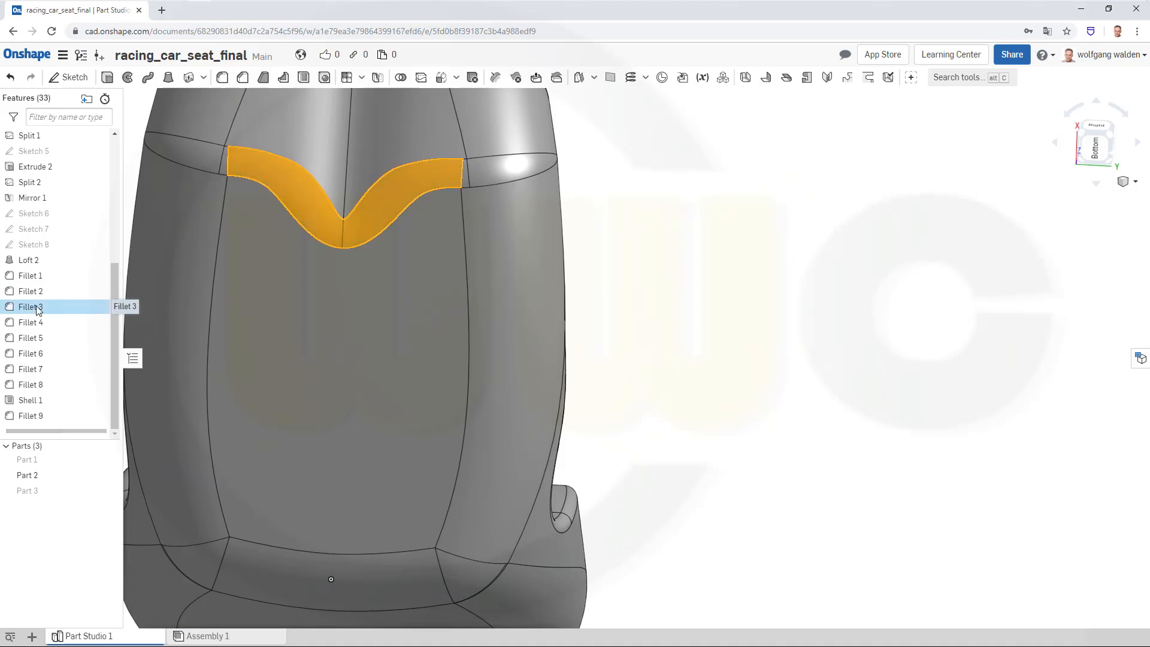
pyautogui.doubleClick(36, 306)
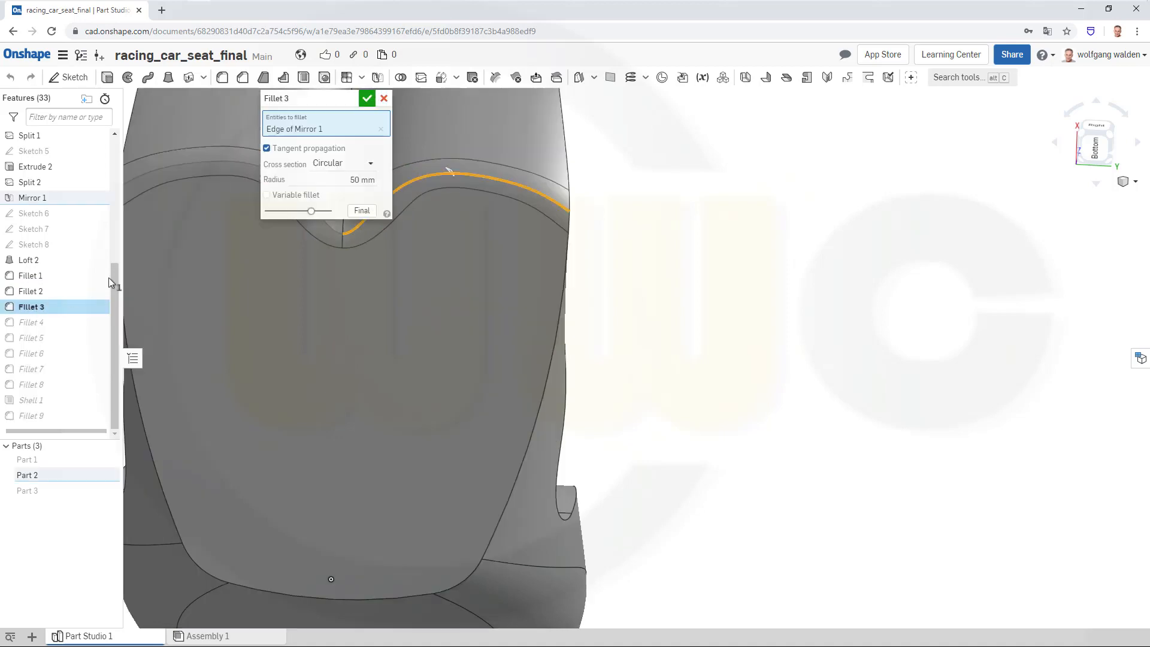
pyautogui.click(348, 180)
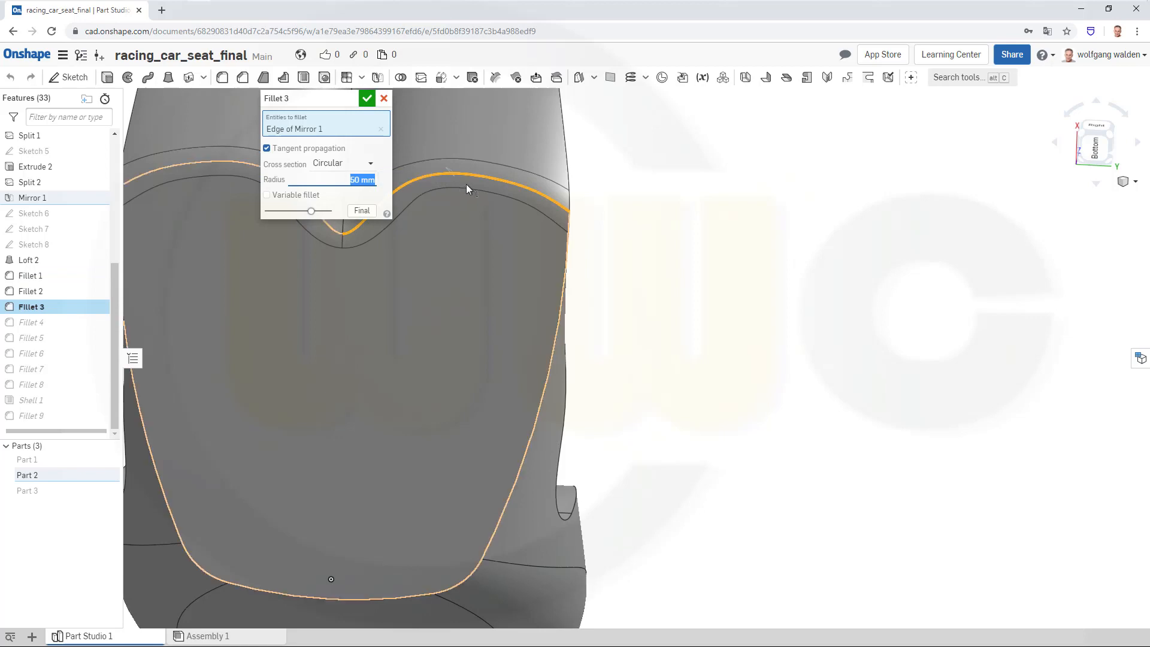
pyautogui.write('70')
pyautogui.press('Return')
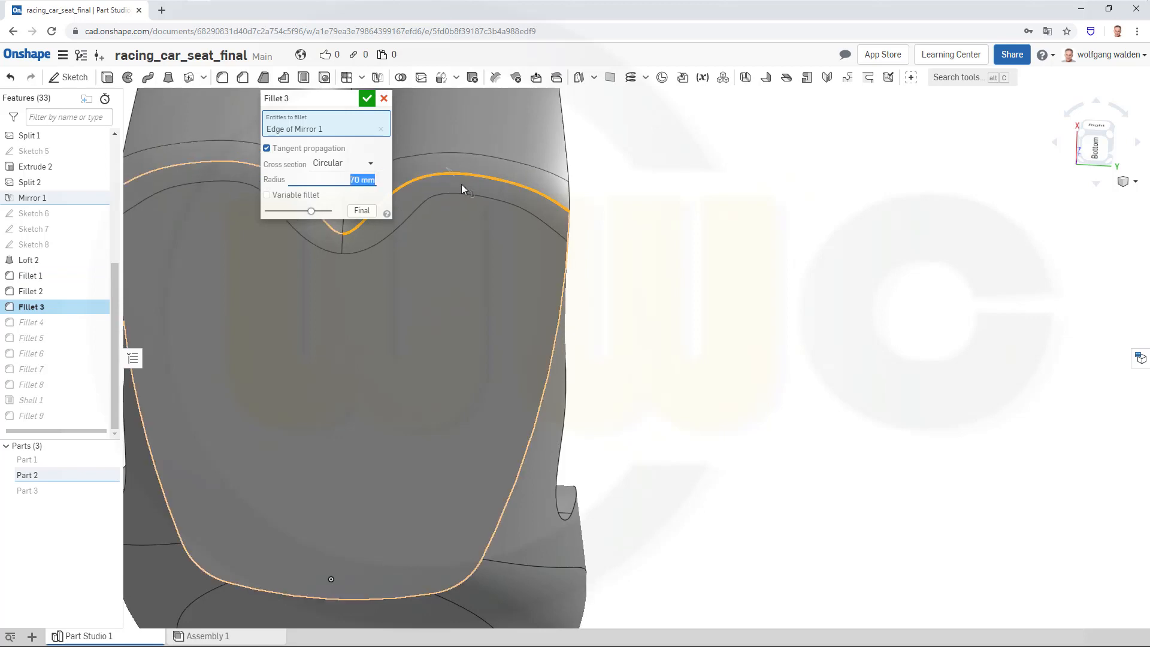
pyautogui.click(367, 98)
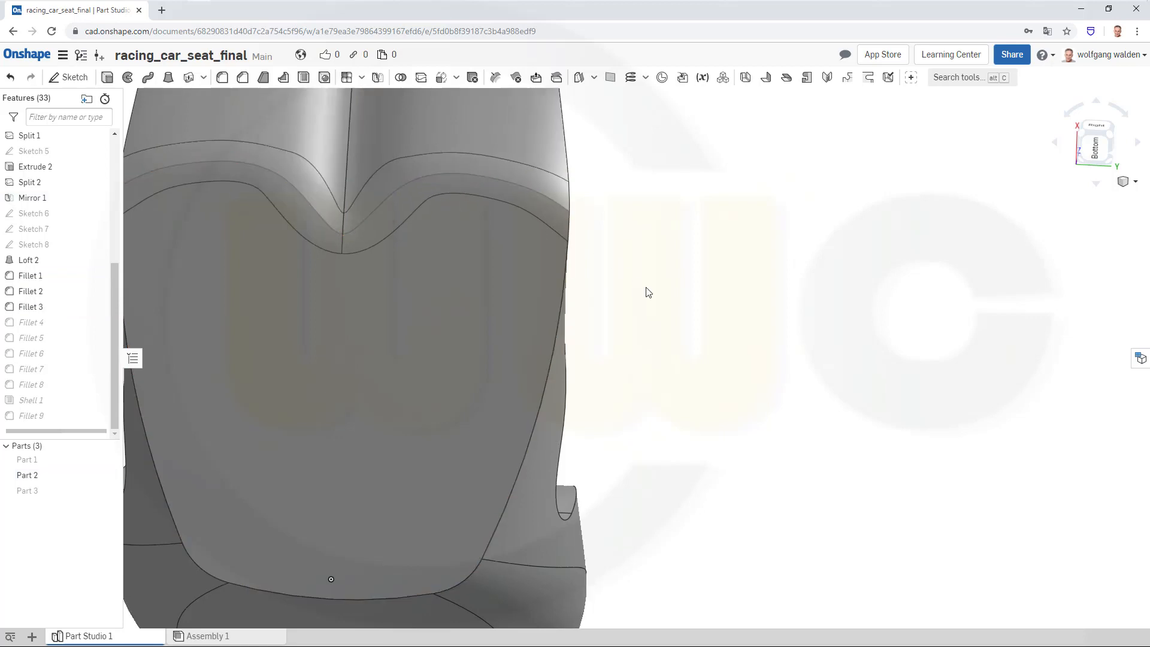
# Fillet the inner tangent edge chain along the shelled seat's rim with a 10 mm radius
pyautogui.moveTo(645, 305); pyautogui.dragTo(701, 410, button='right')
pyautogui.moveTo(641, 328); pyautogui.dragTo(621, 284, button='right')
pyautogui.scroll(-1, 621, 281)
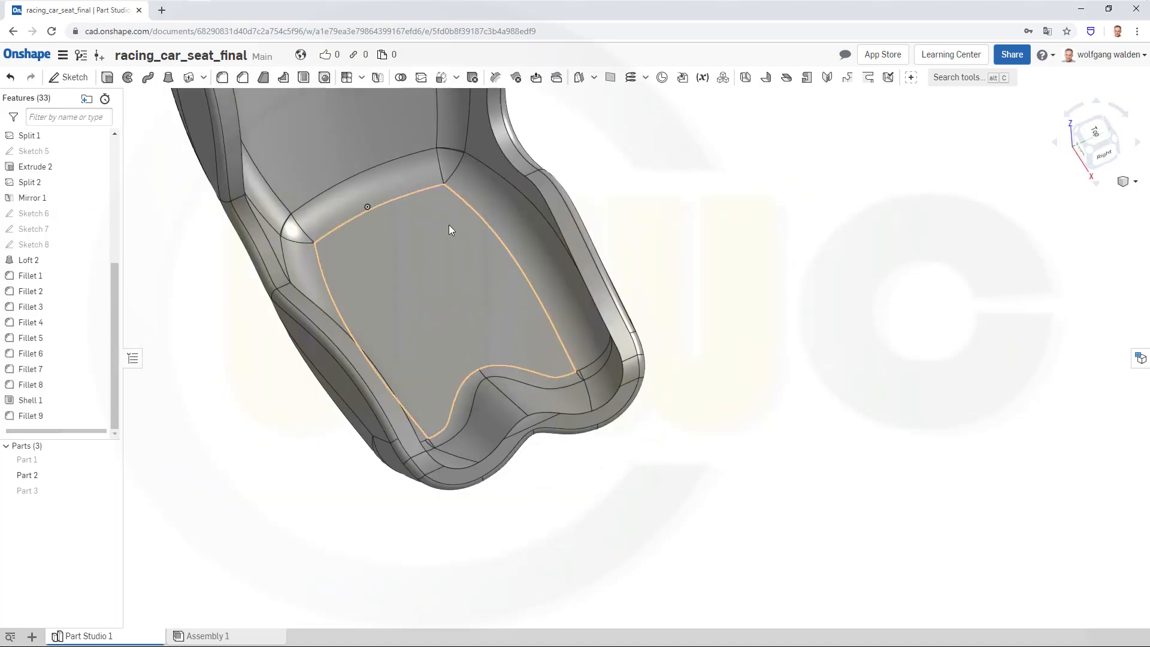
pyautogui.moveTo(385, 224); pyautogui.dragTo(587, 401, button='right')
pyautogui.click(223, 78)
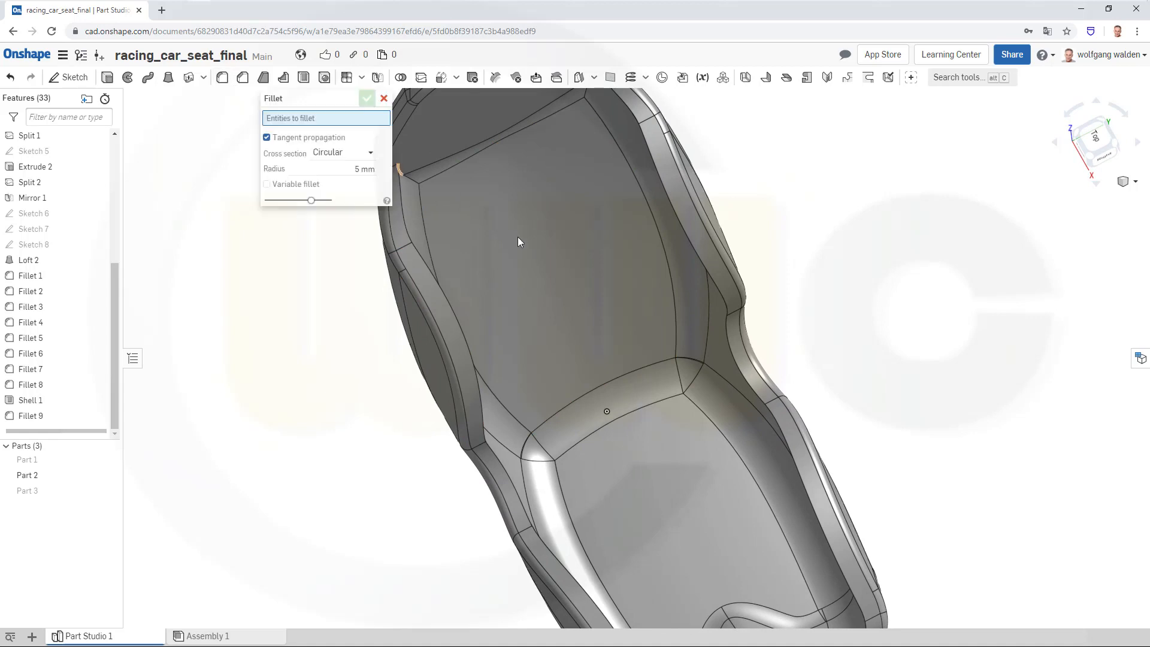
pyautogui.moveTo(756, 531); pyautogui.dragTo(682, 347, button='middle')
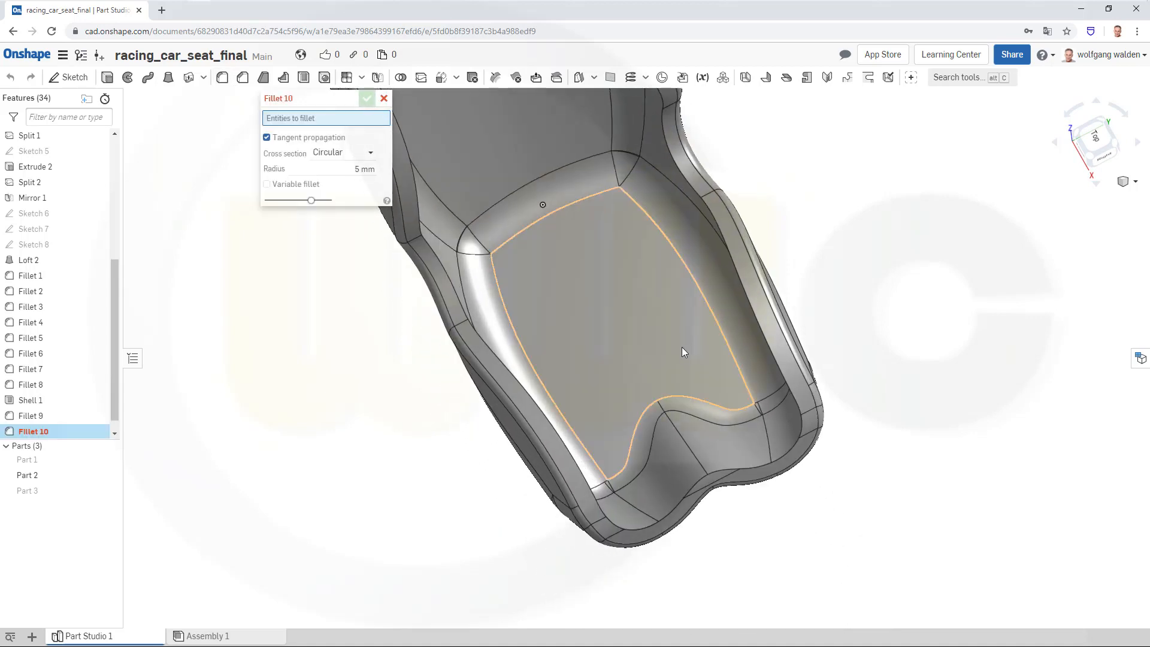
pyautogui.click(756, 465)
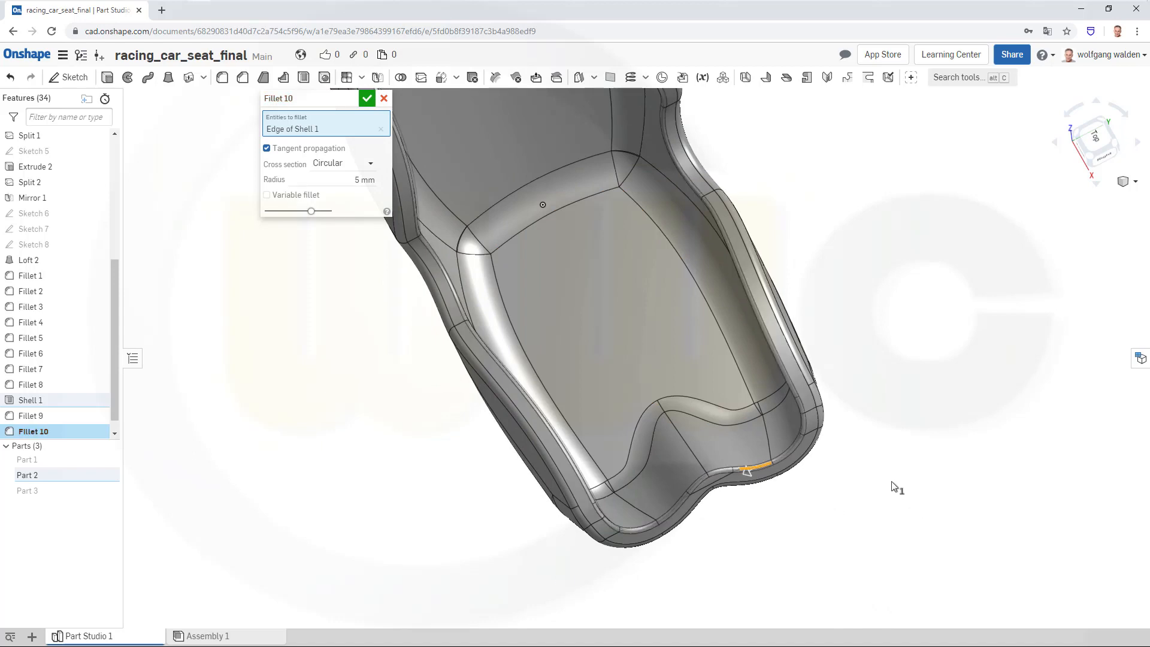
pyautogui.moveTo(861, 427); pyautogui.dragTo(932, 468, button='right')
pyautogui.moveTo(932, 468)
pyautogui.mouseDown(button='middle')
pyautogui.moveTo(959, 567)
pyautogui.moveTo(950, 462)
pyautogui.mouseUp(button='middle')
pyautogui.moveTo(340, 182); pyautogui.dragTo(361, 181)
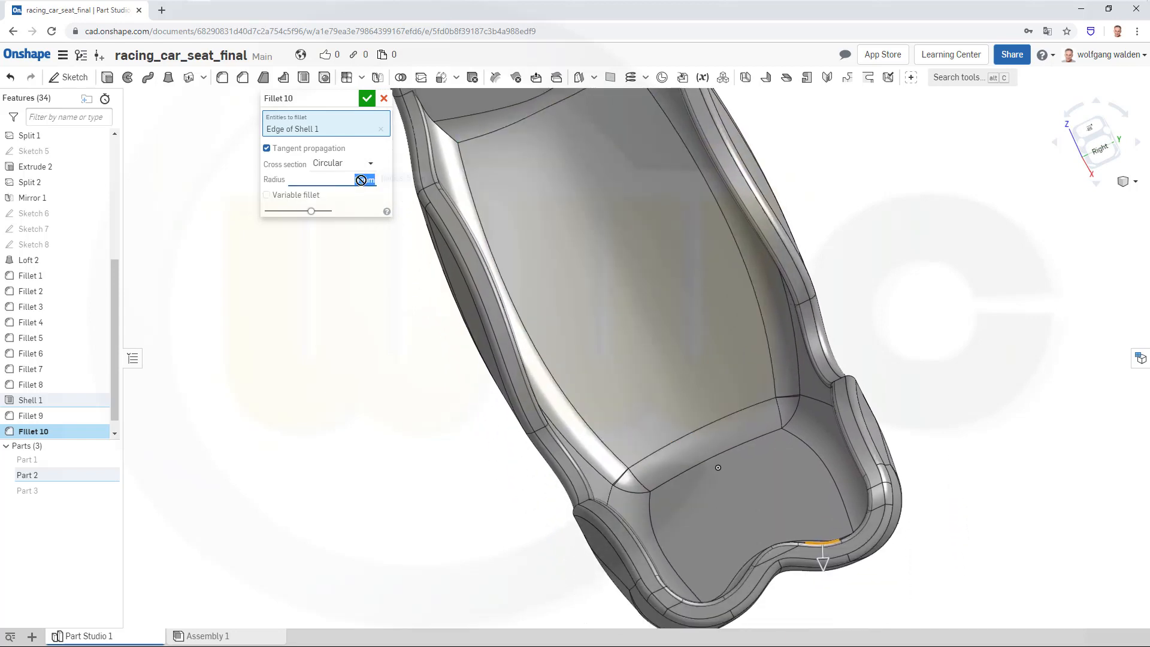
pyautogui.write('10')
pyautogui.press('Return')
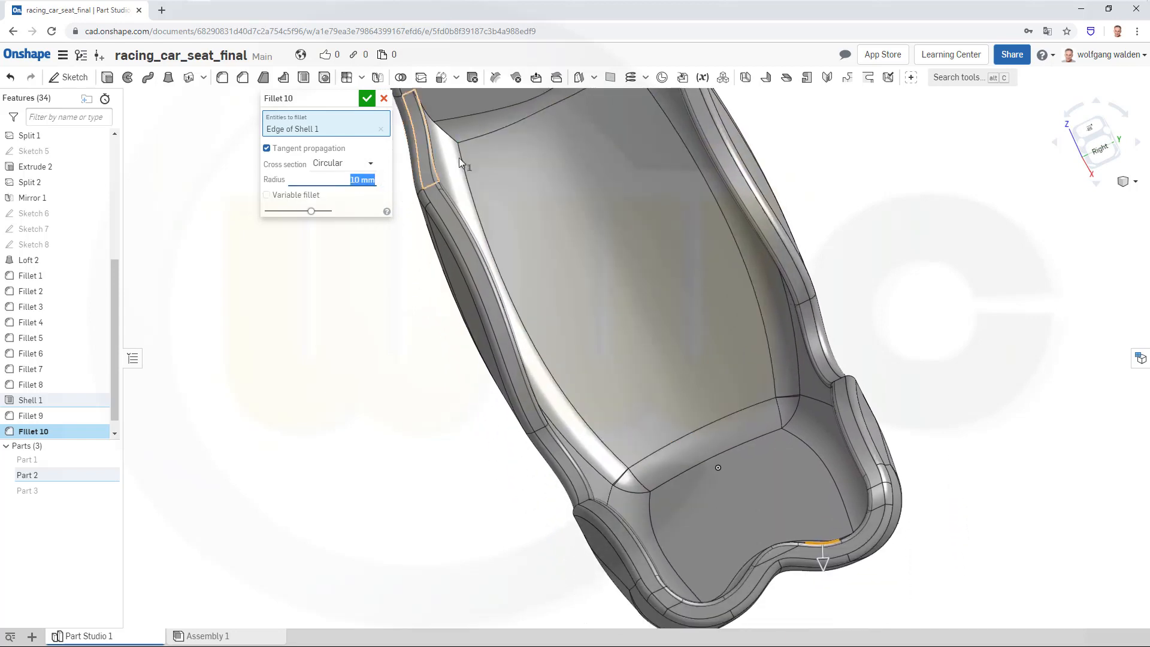
pyautogui.moveTo(928, 369); pyautogui.dragTo(897, 292, button='right')
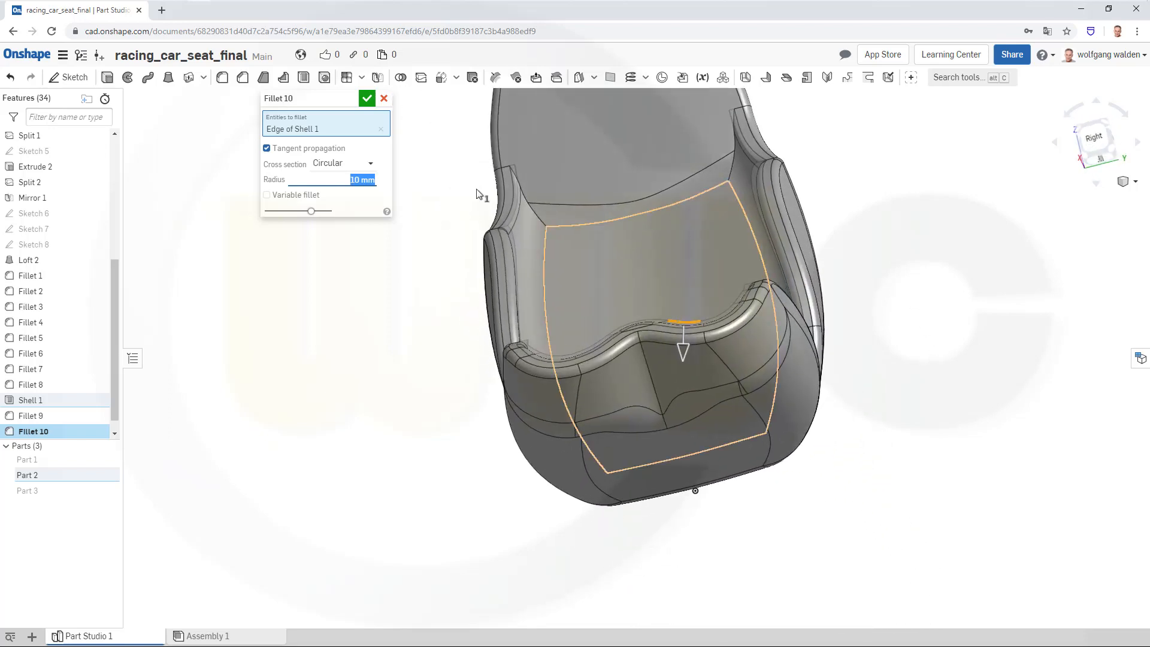
pyautogui.click(365, 97)
# Create separate 0 mm offset surfaces from the backrest's large inner face and the cushion's large inner face
pyautogui.moveTo(938, 357); pyautogui.dragTo(912, 421, button='right')
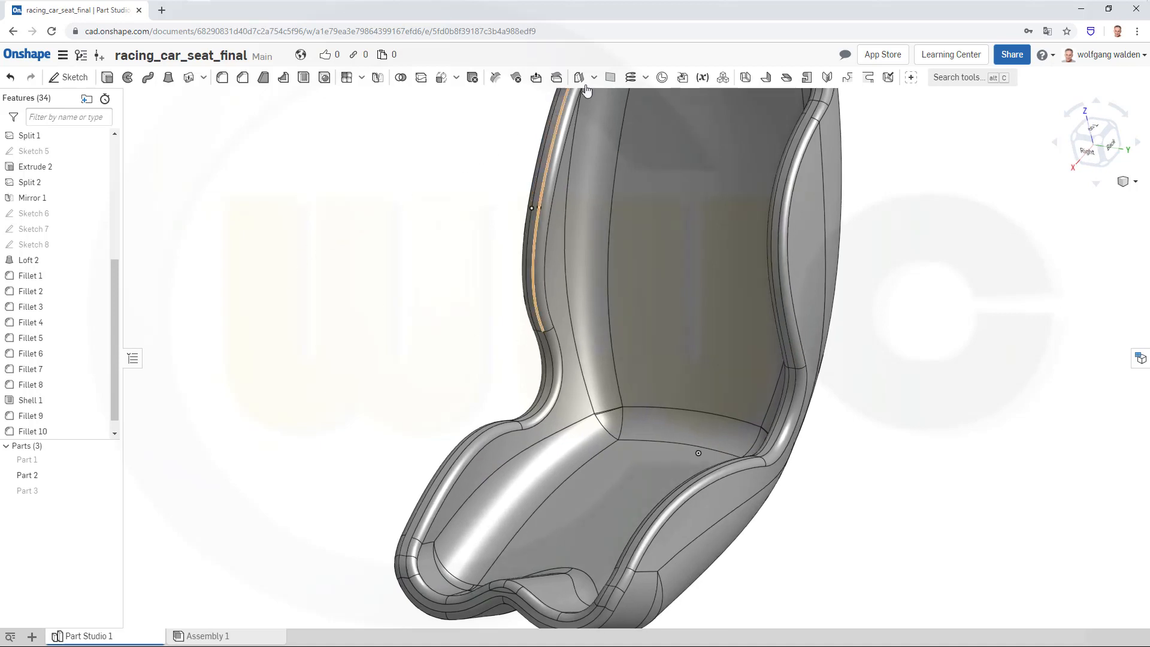
pyautogui.click(670, 199)
pyautogui.moveTo(351, 149); pyautogui.dragTo(457, 158)
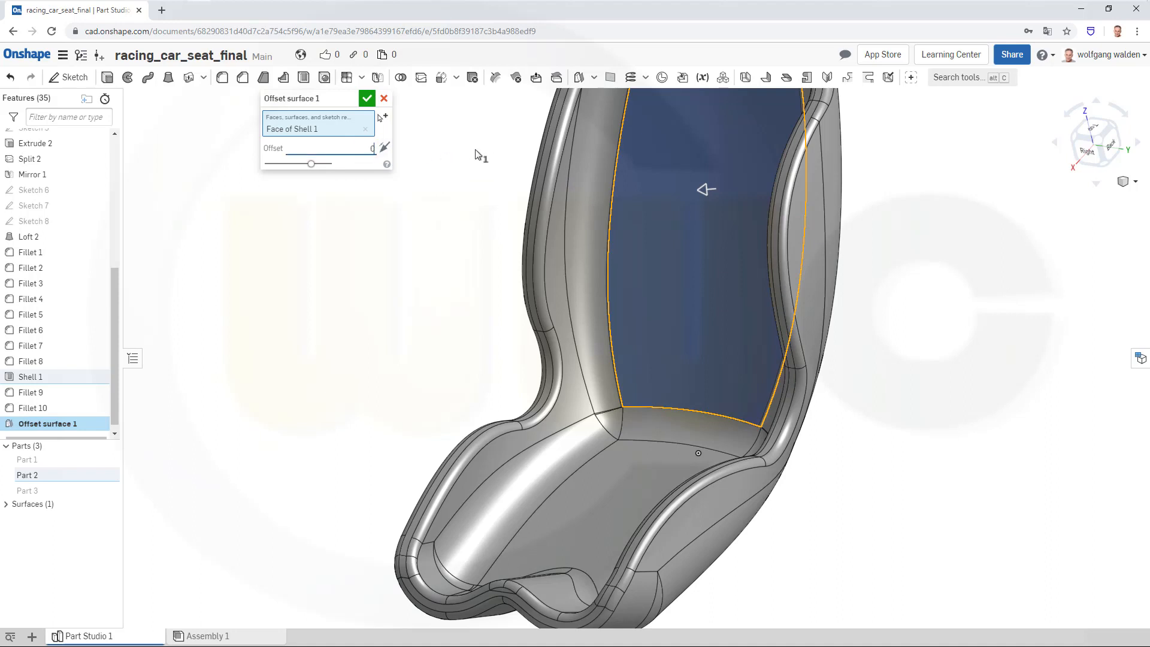
pyautogui.click(367, 99)
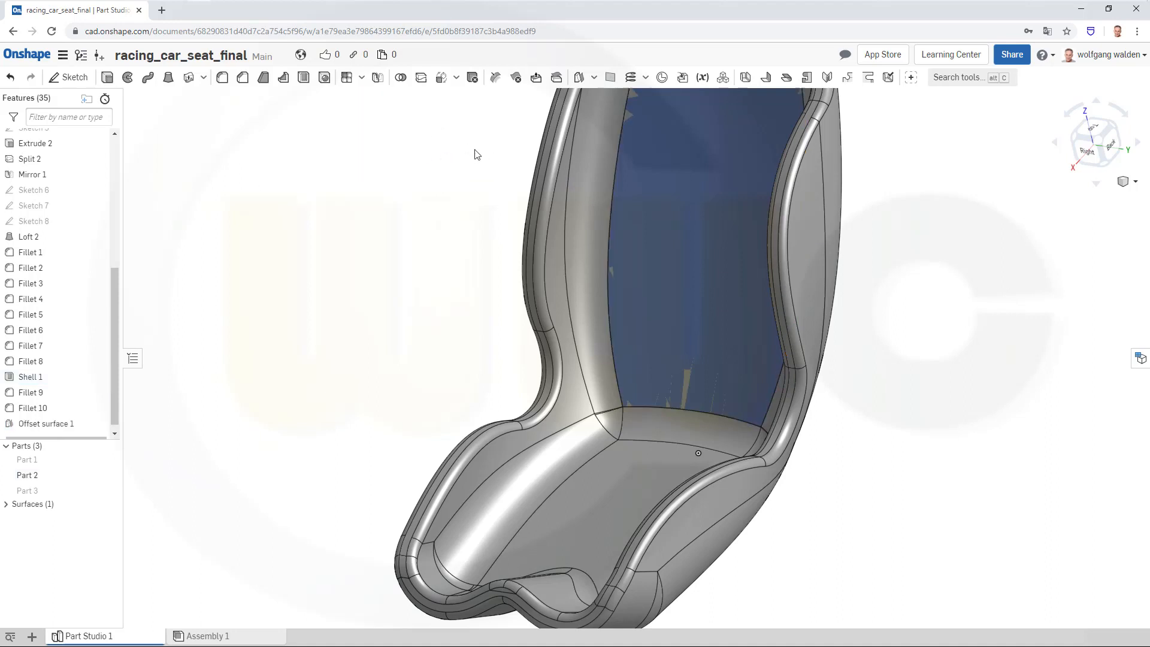
pyautogui.click(599, 503)
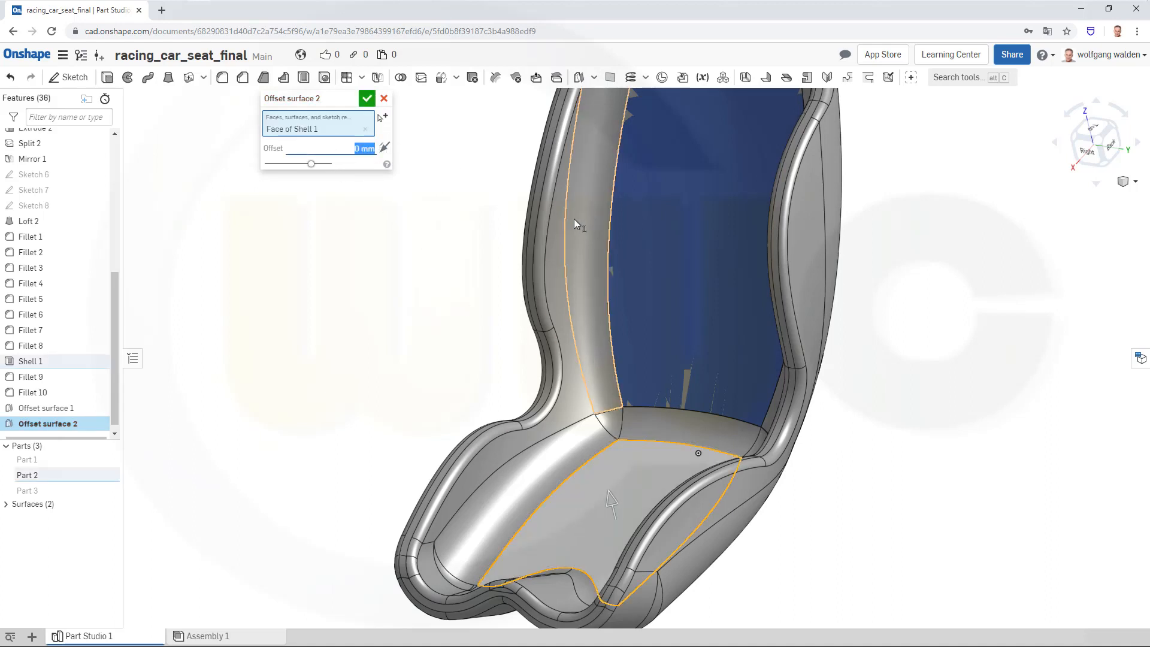
pyautogui.click(367, 99)
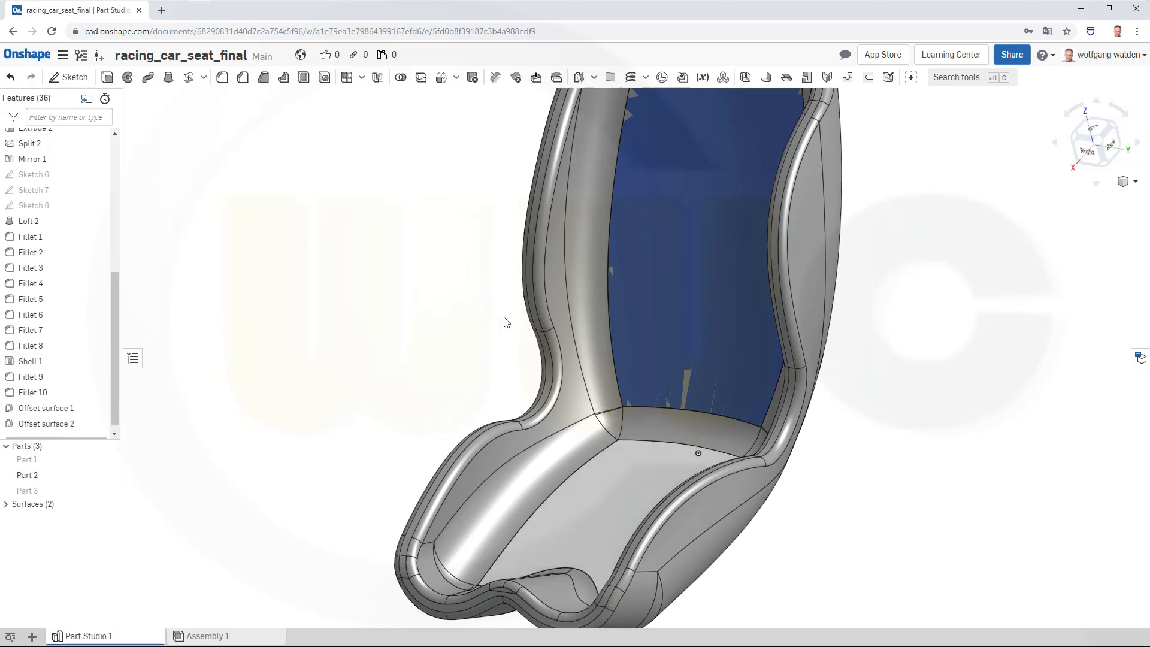
# Create a 0 mm offset surface from the two wavy inner faces at the cushion's front end
pyautogui.moveTo(506, 321); pyautogui.dragTo(520, 354, button='right')
pyautogui.moveTo(554, 390); pyautogui.dragTo(450, 122, button='right')
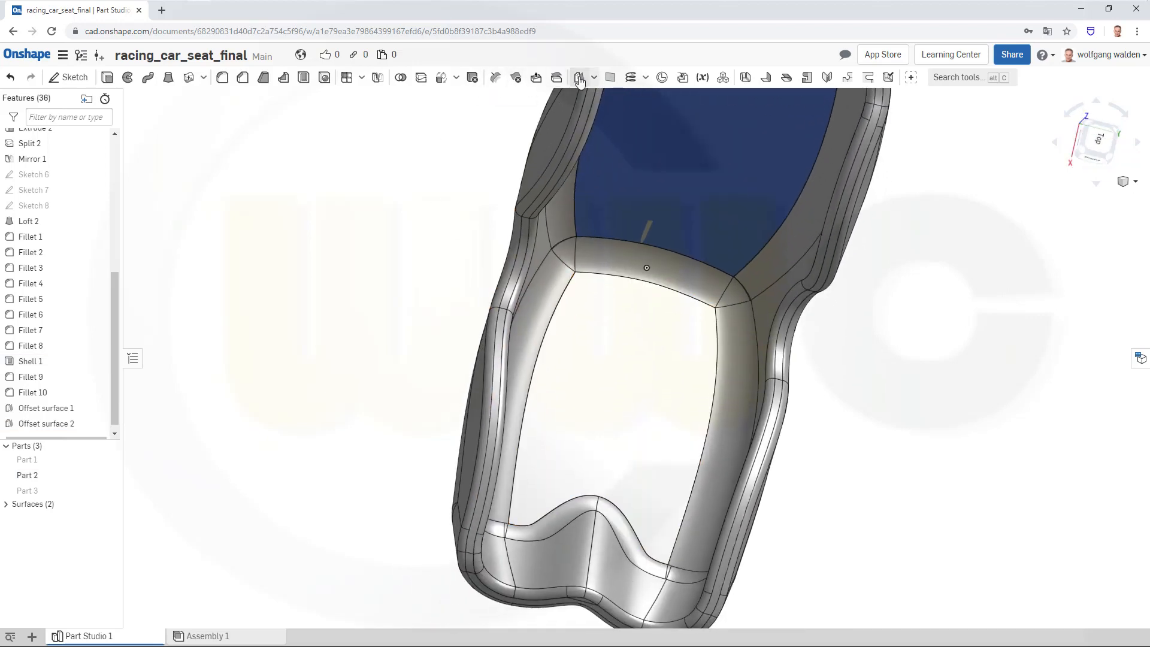
pyautogui.click(576, 552)
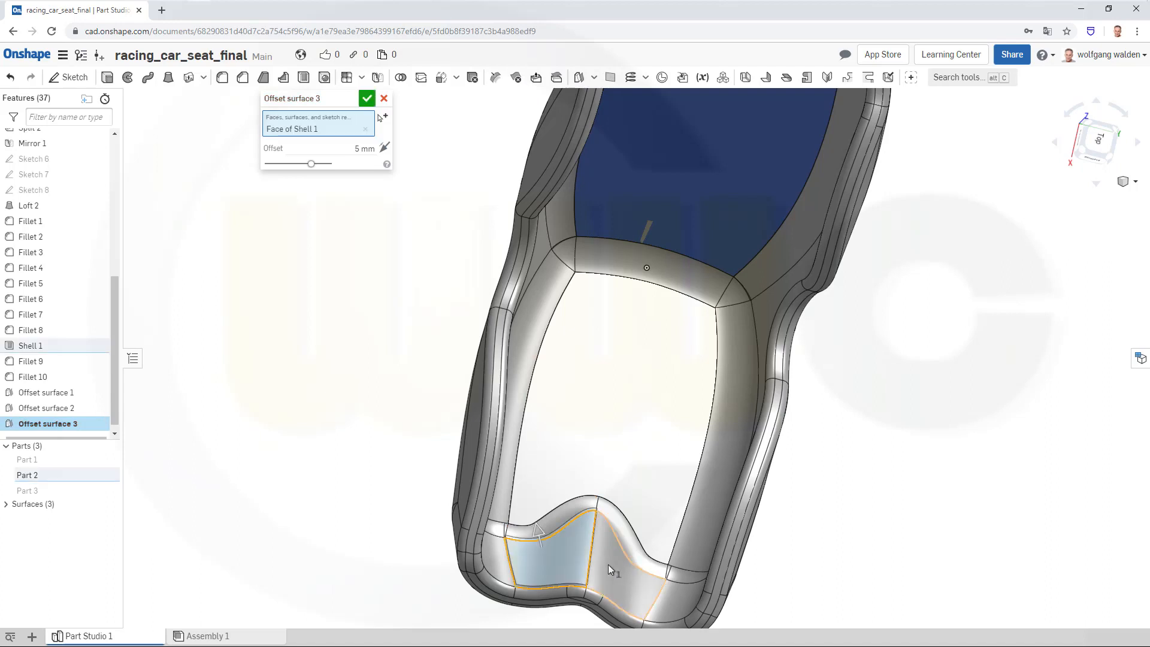
pyautogui.click(610, 564)
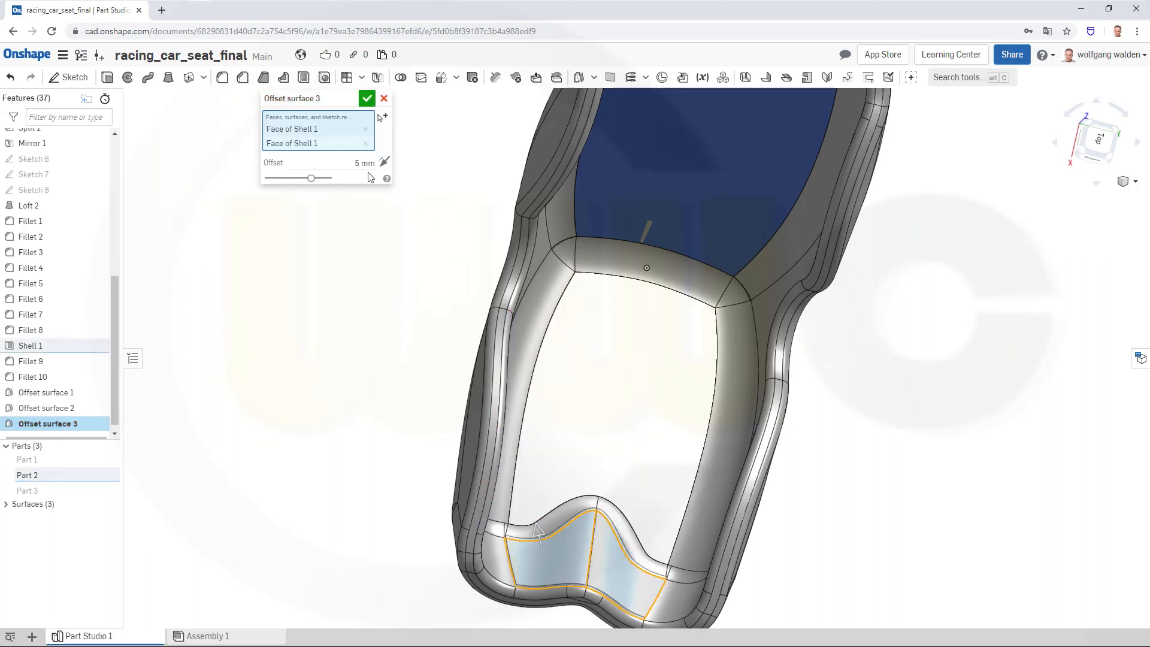
pyautogui.moveTo(351, 162); pyautogui.dragTo(435, 175)
pyautogui.press('Return')
pyautogui.moveTo(898, 487); pyautogui.dragTo(839, 450, button='right')
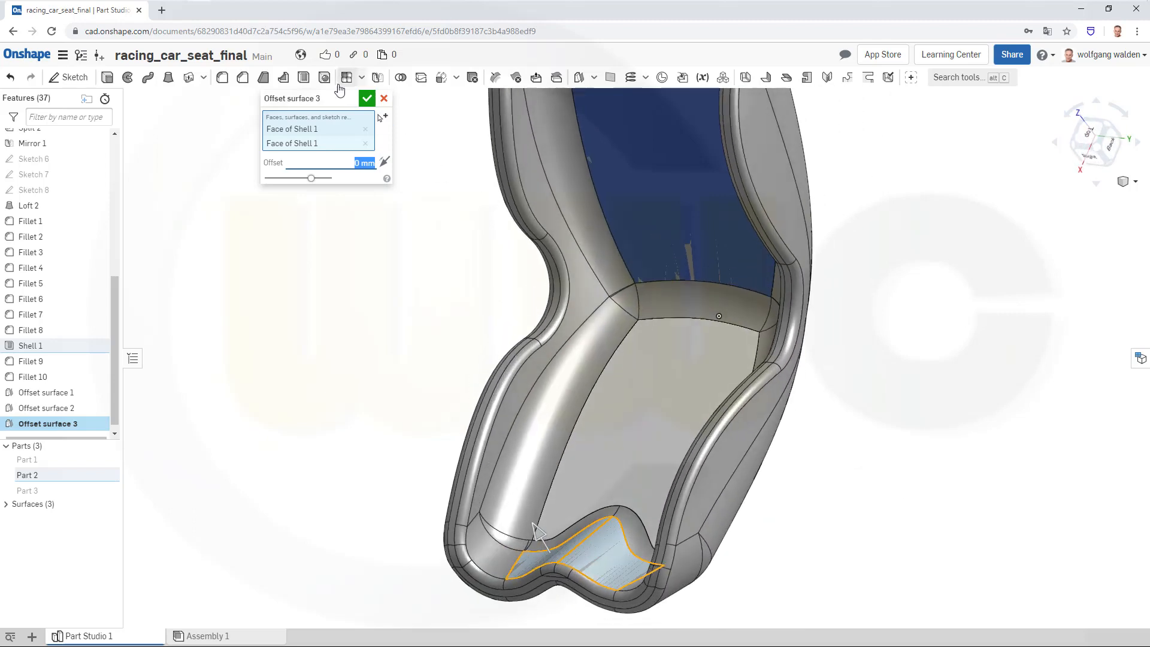
pyautogui.click(367, 98)
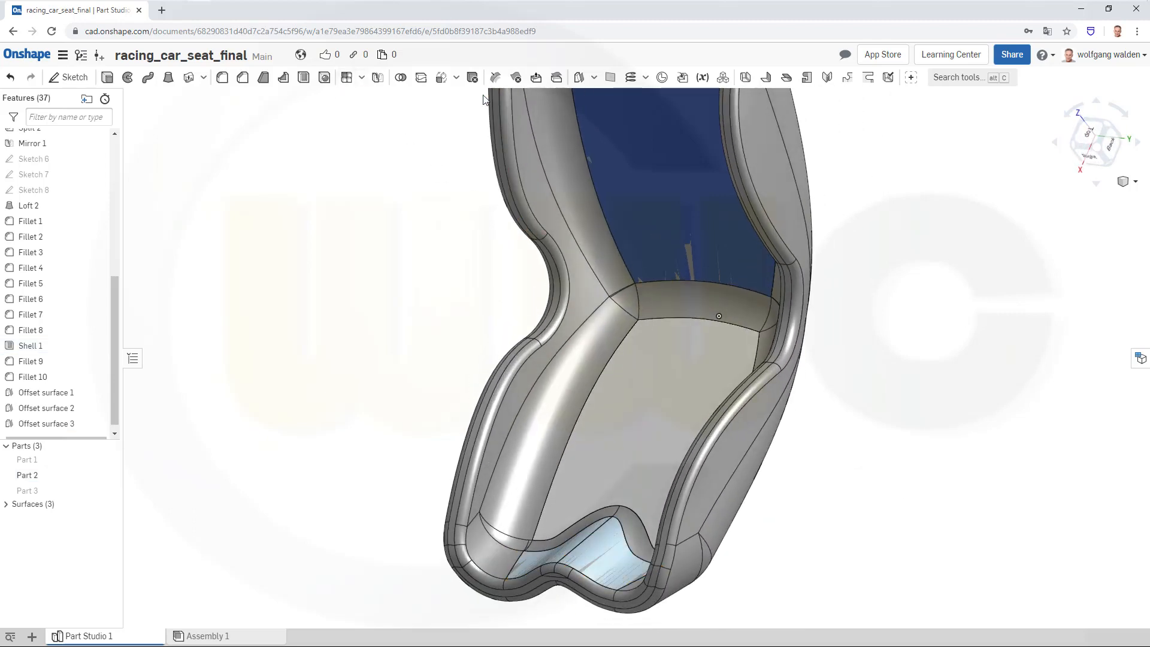
# Create a 0 mm offset surface from the large inner face of the side bolster on the negative Y side
pyautogui.click(579, 78)
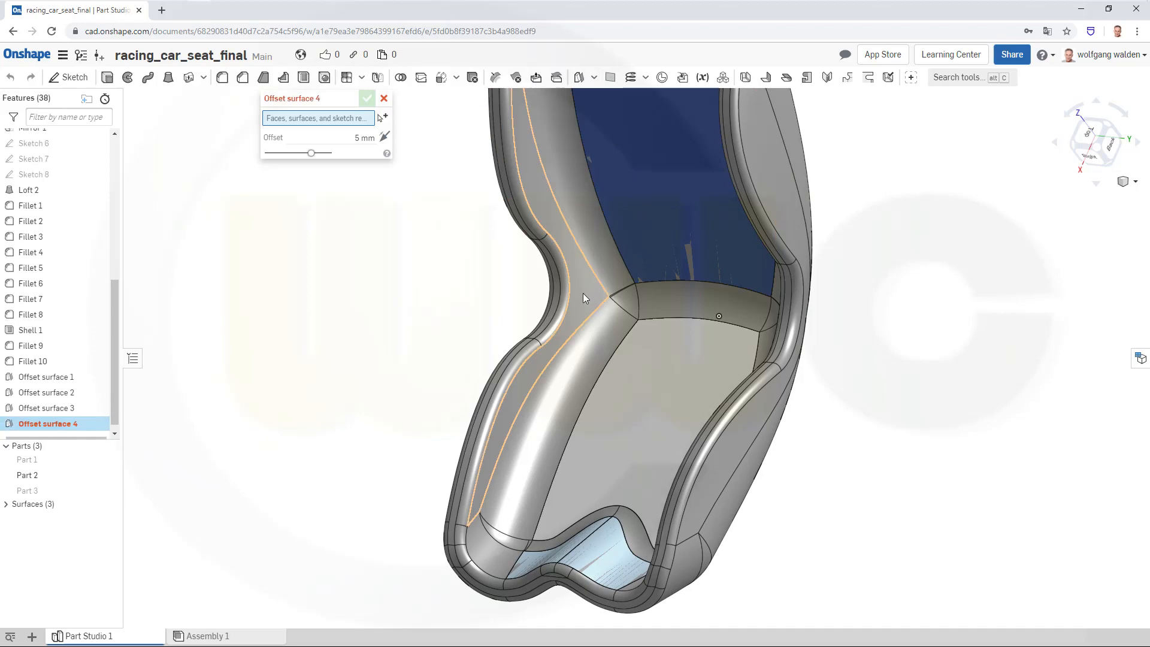
pyautogui.click(583, 293)
pyautogui.moveTo(360, 152); pyautogui.dragTo(429, 161)
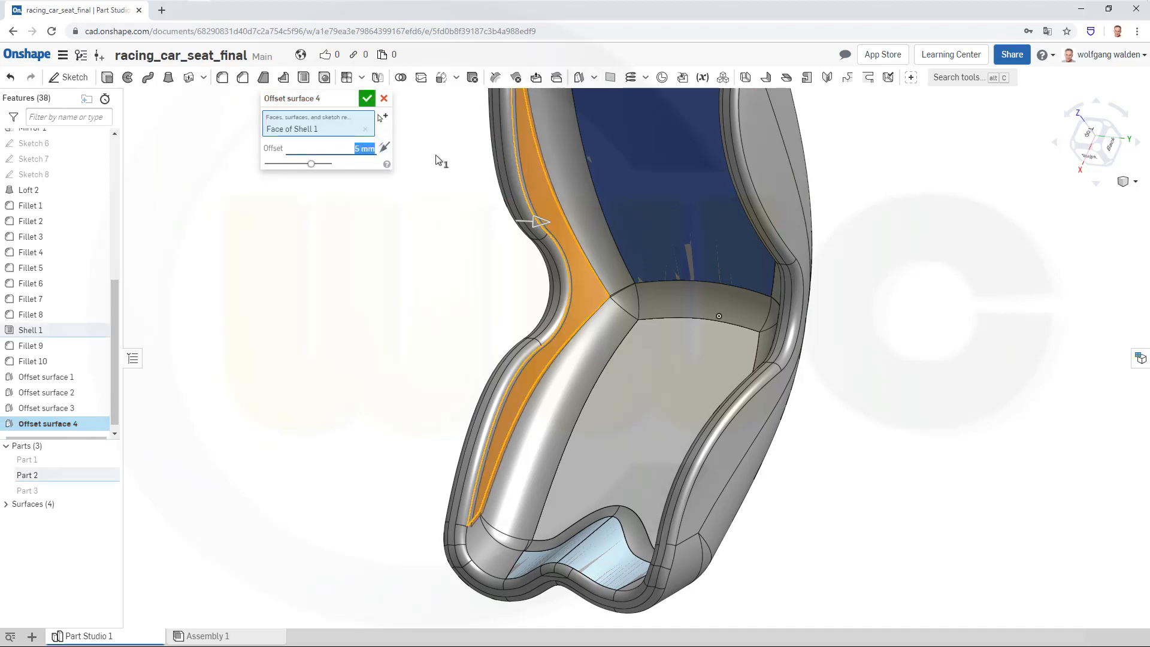
pyautogui.moveTo(383, 297); pyautogui.dragTo(527, 287, button='right')
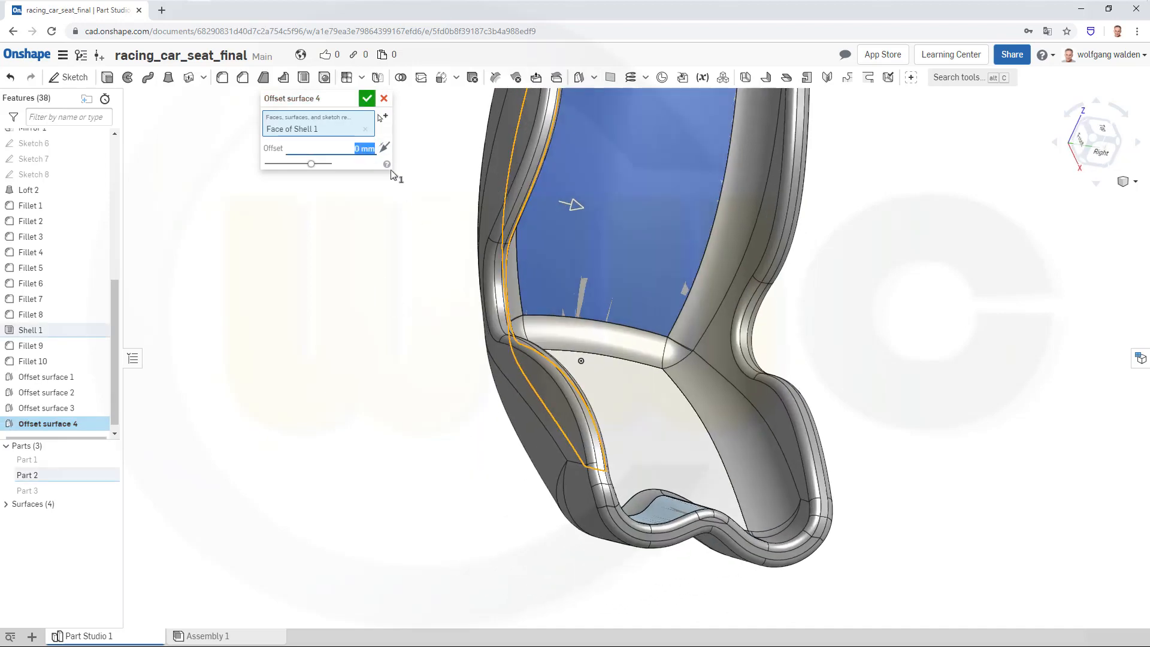
pyautogui.click(368, 98)
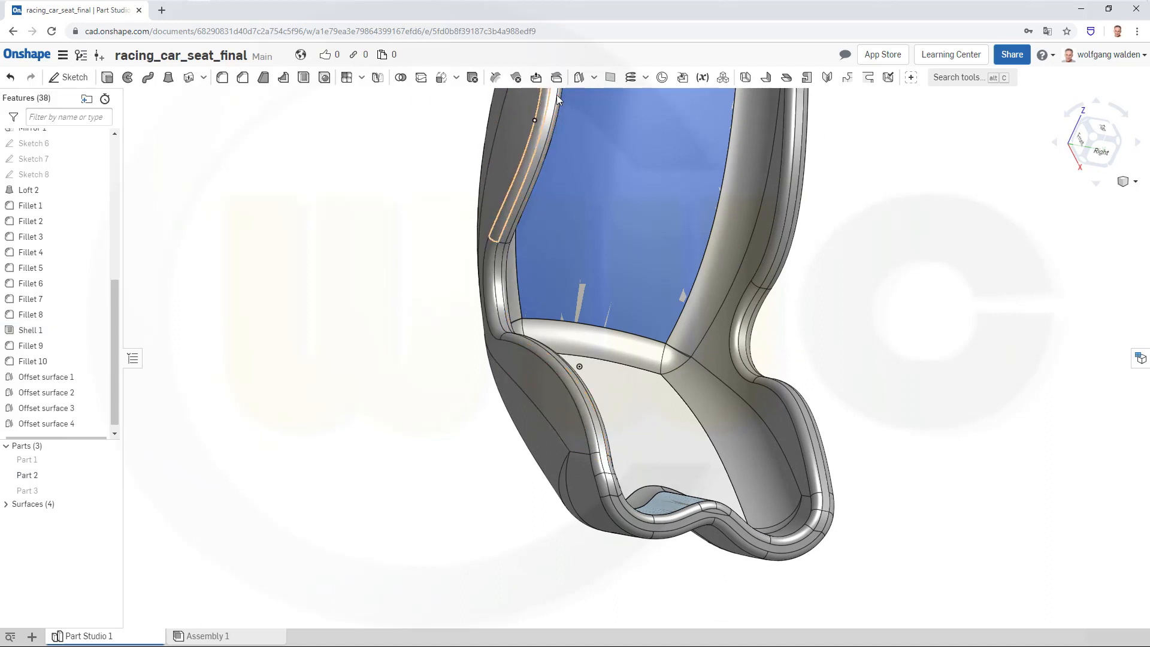
# Create a 0 mm offset surface from the matching inner face of the opposite side bolster, on the positive Y side
pyautogui.click(579, 78)
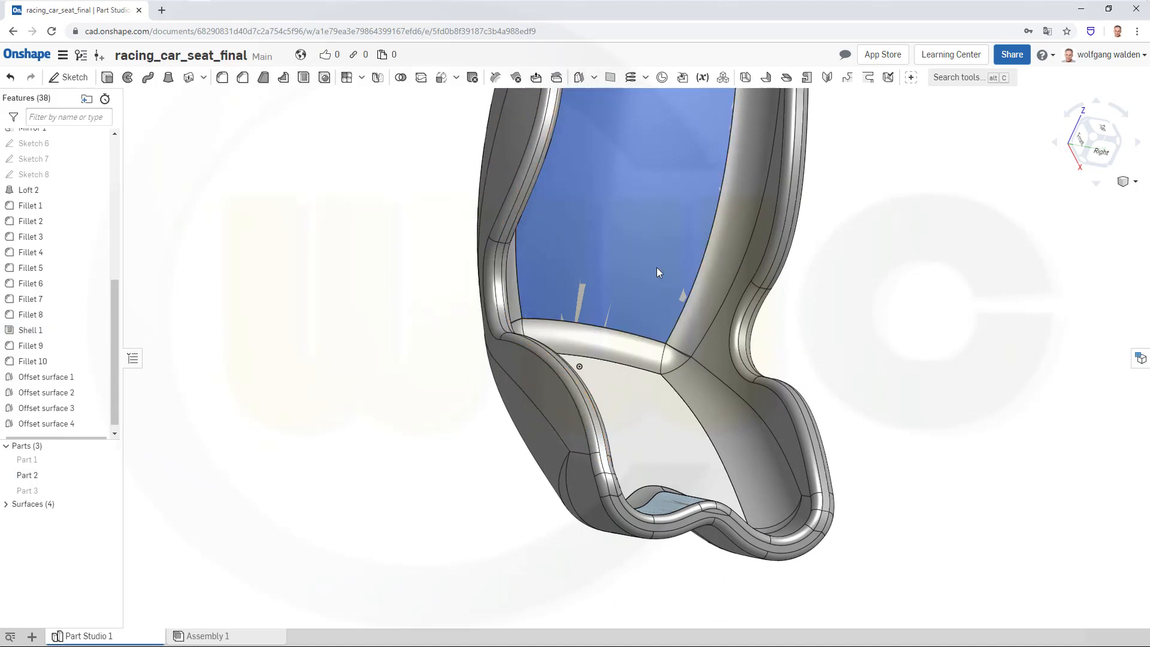
pyautogui.click(716, 355)
pyautogui.click(333, 145)
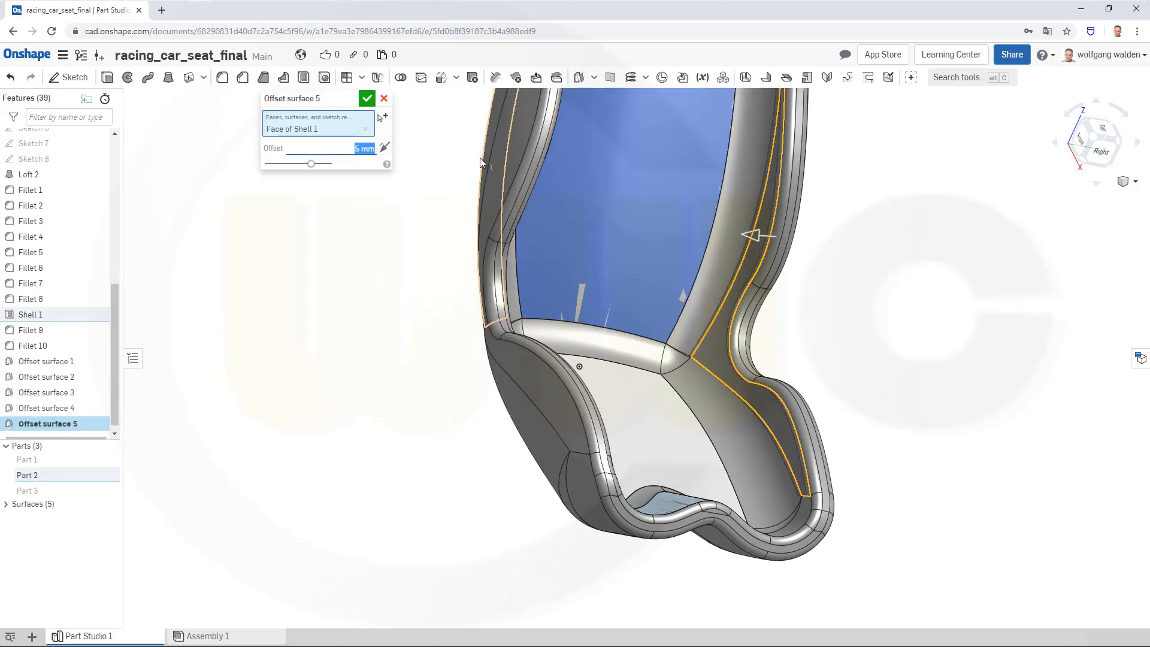
pyautogui.write('0')
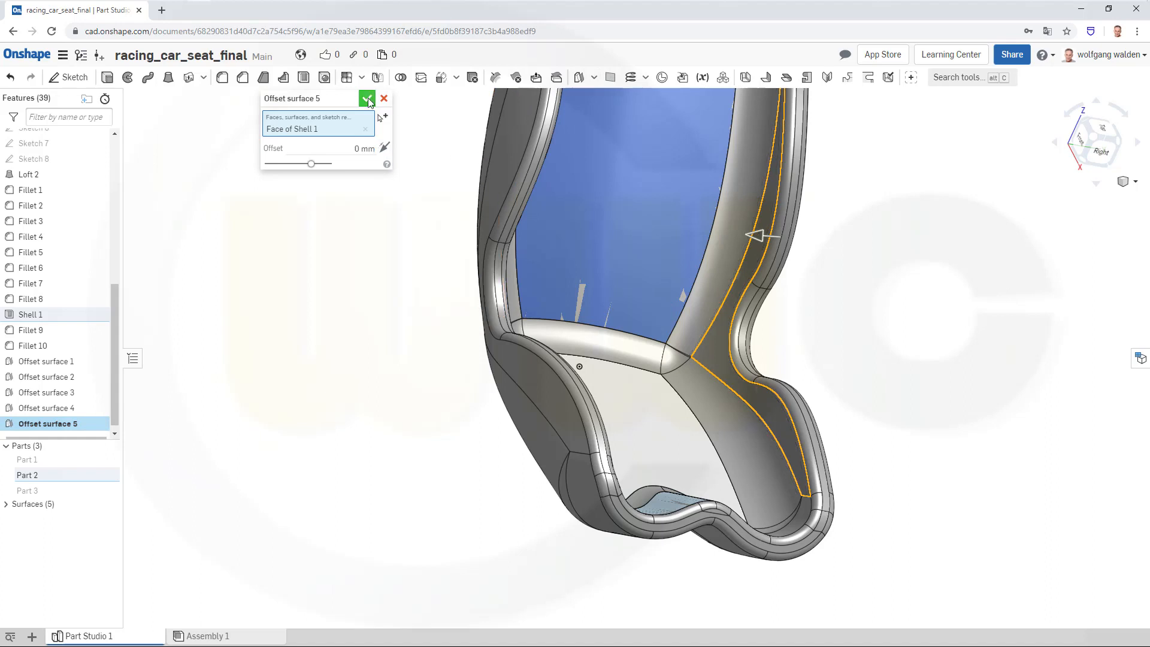
pyautogui.click(367, 98)
# Hide the shelled seat part, Part 2, leaving the five offset surfaces displayed
pyautogui.moveTo(959, 426); pyautogui.dragTo(901, 450, button='right')
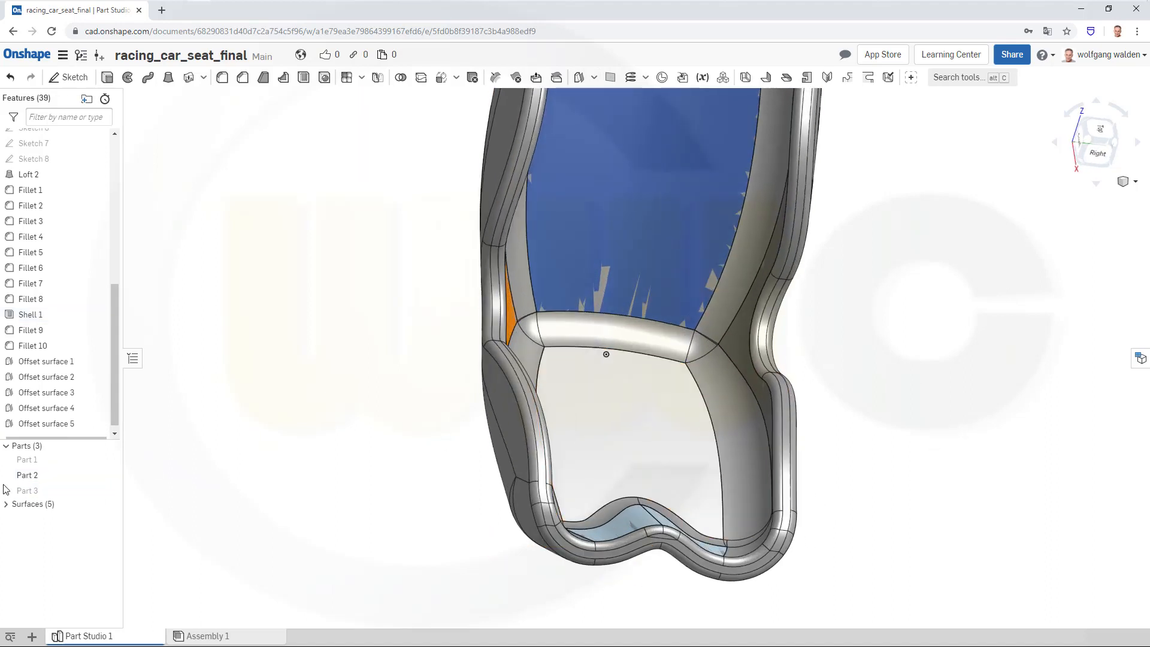
pyautogui.click(114, 476)
pyautogui.moveTo(362, 483); pyautogui.dragTo(423, 345, button='right')
pyautogui.scroll(2, 452, 329)
pyautogui.scroll(-6, 452, 329)
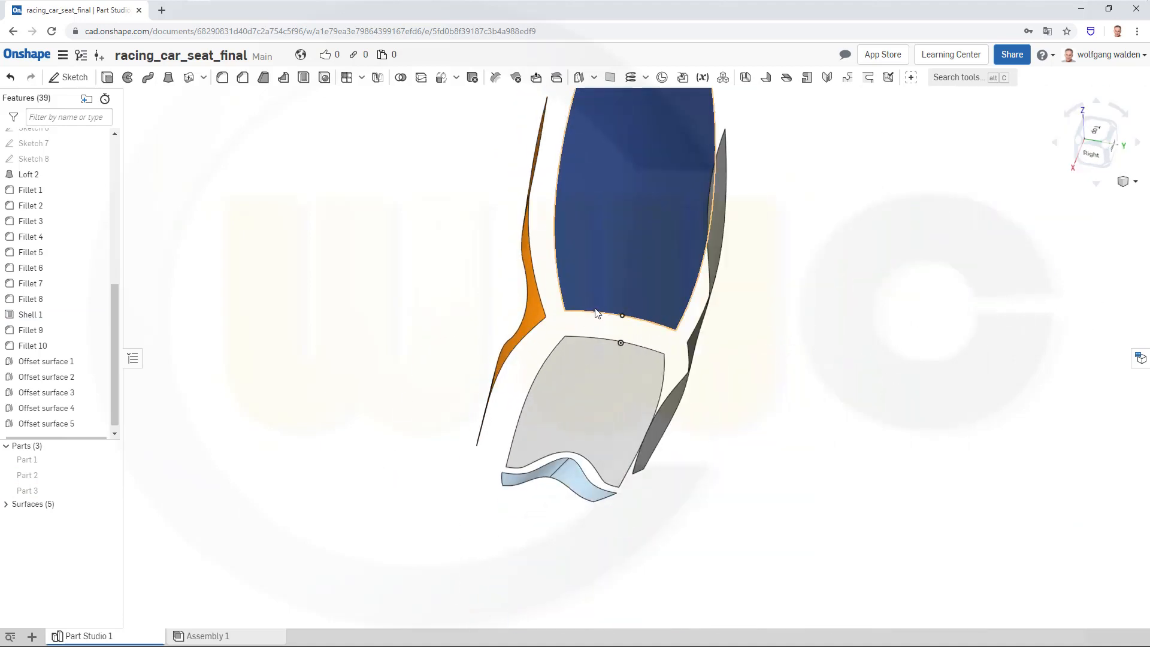
pyautogui.moveTo(780, 390)
pyautogui.mouseDown(button='right')
pyautogui.moveTo(752, 397)
pyautogui.moveTo(769, 405)
pyautogui.mouseUp(button='right')
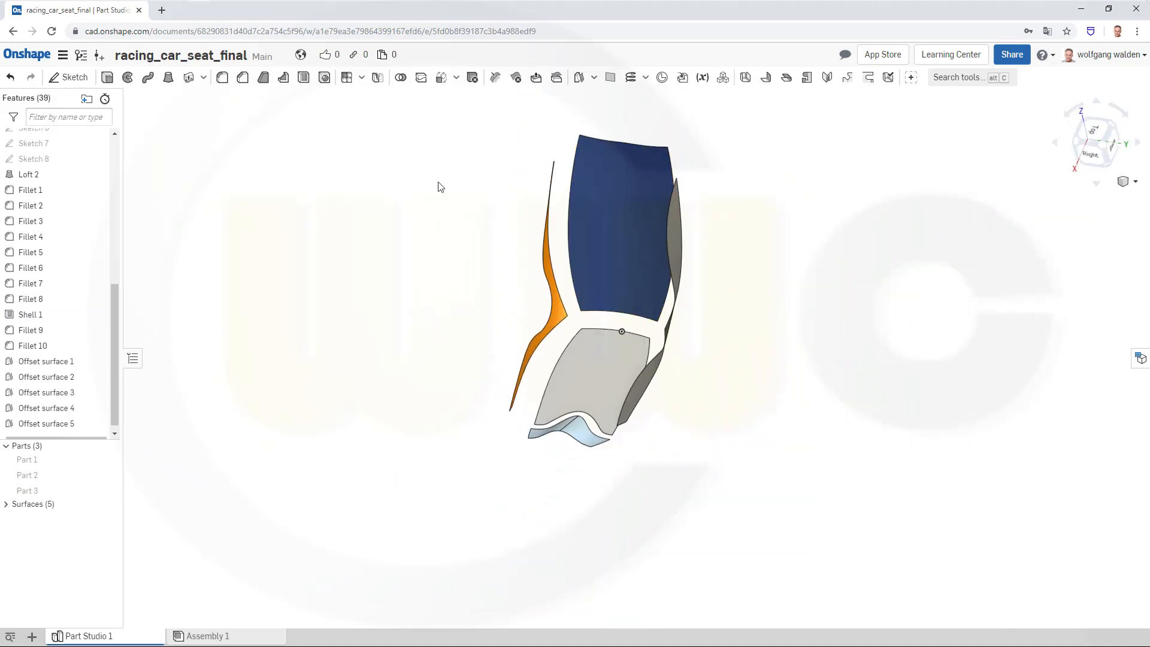
# Thicken the backrest's offset surface by 20 mm in direction 1 as a new part
pyautogui.click(188, 77)
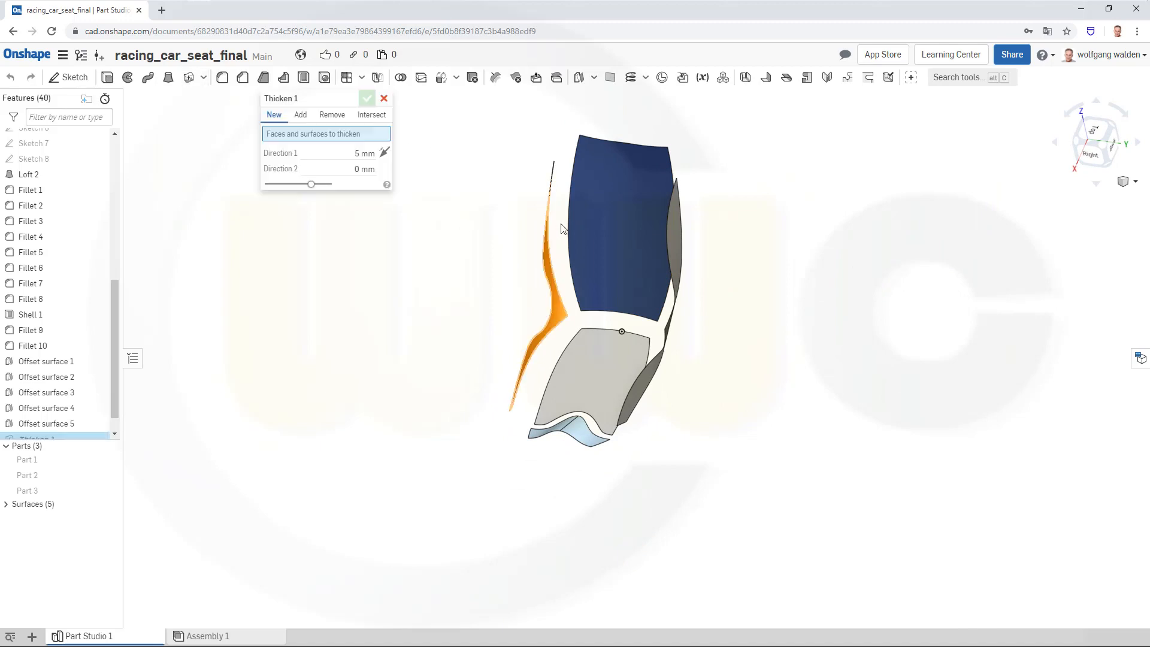
pyautogui.click(607, 230)
pyautogui.moveTo(809, 391); pyautogui.dragTo(760, 375, button='right')
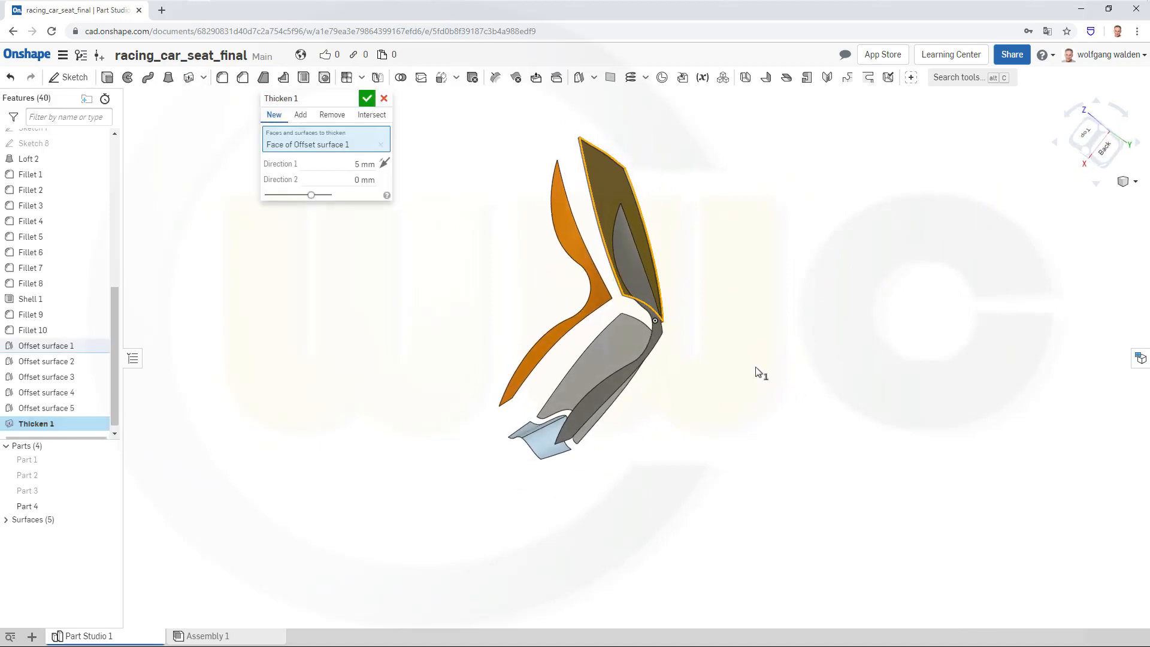
pyautogui.scroll(5, 698, 254)
pyautogui.moveTo(695, 252); pyautogui.dragTo(658, 260, button='right')
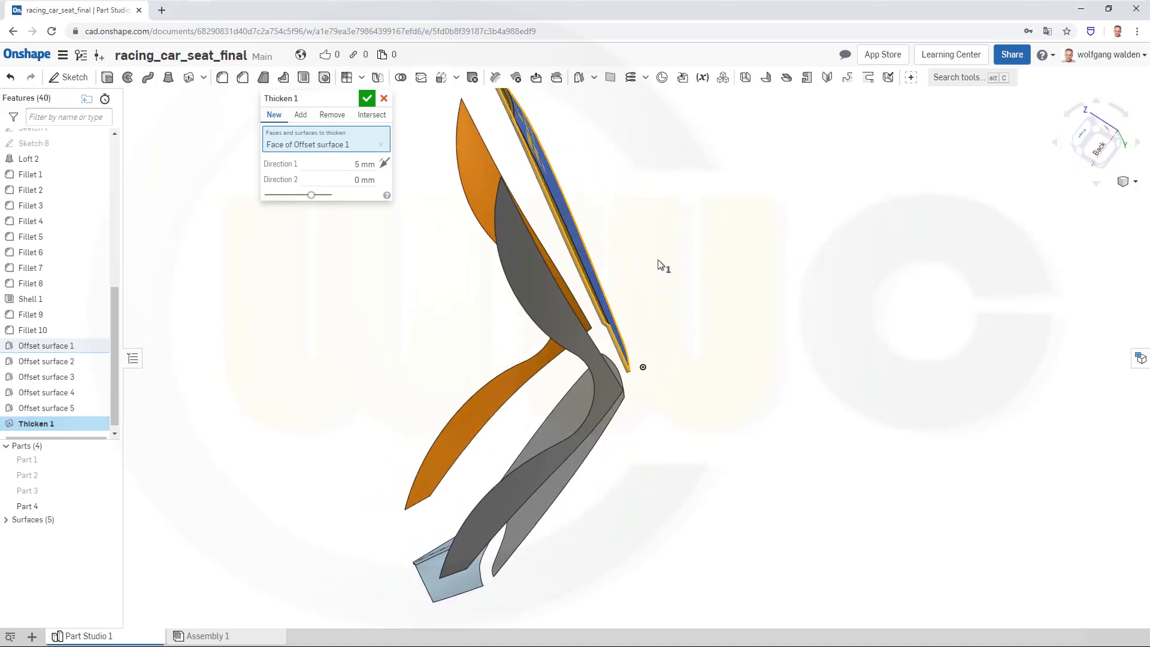
pyautogui.click(362, 165)
pyautogui.write('20')
pyautogui.press('Return')
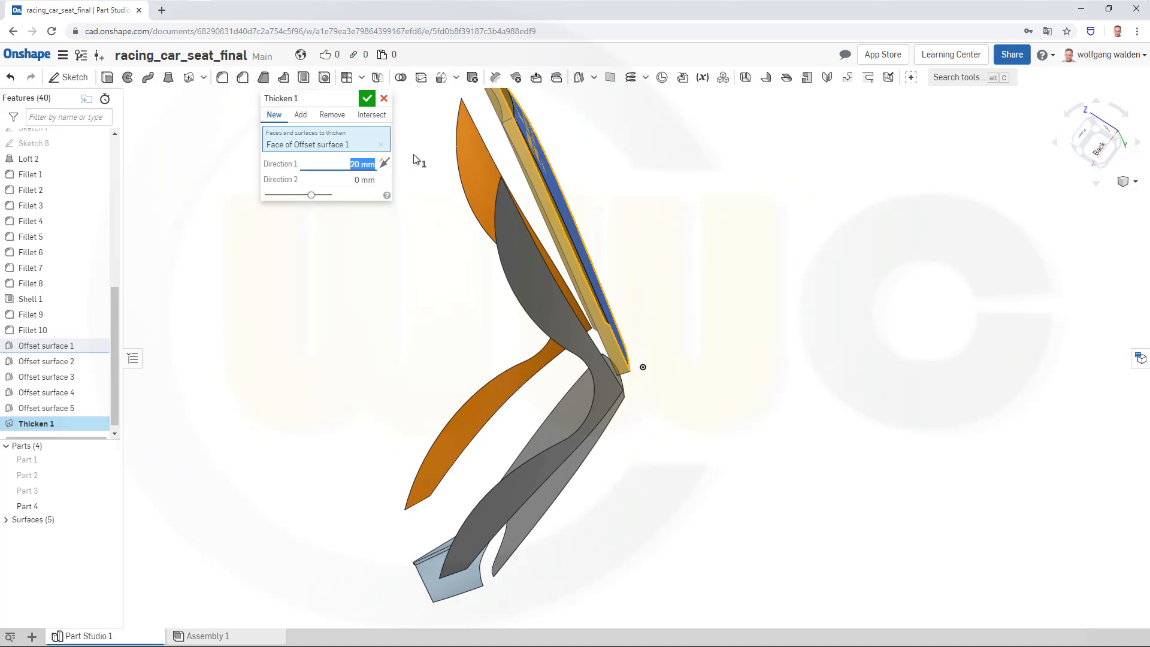
pyautogui.click(368, 102)
# Thicken the cushion's main offset surface by 20 mm in direction 1 as a new part
pyautogui.click(189, 78)
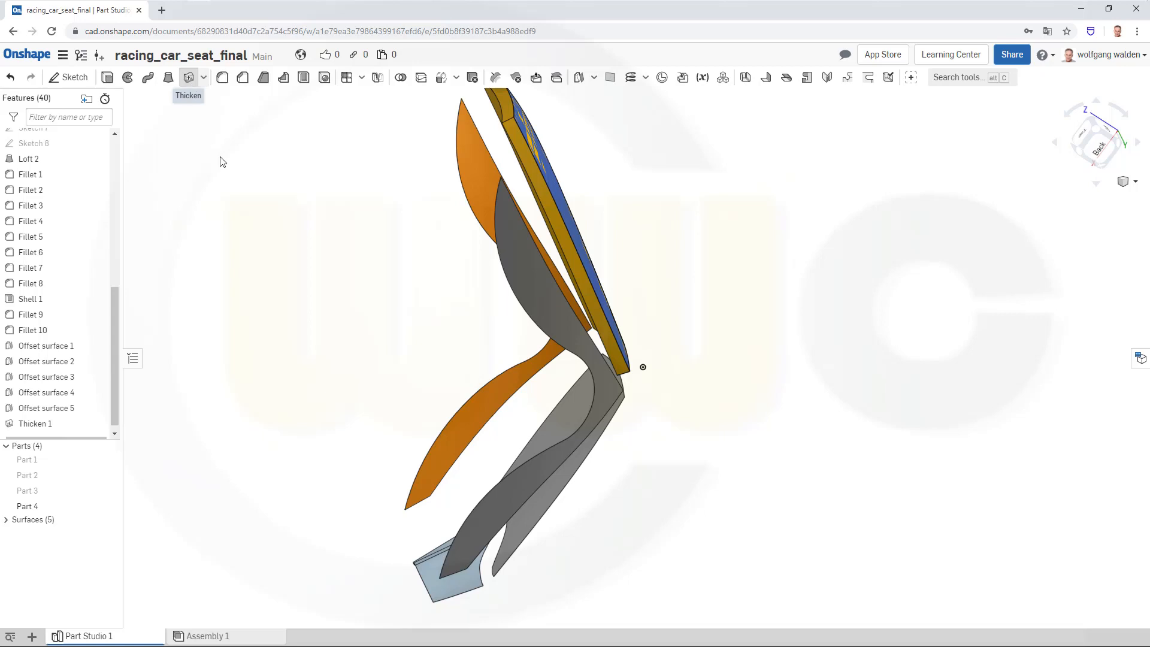
pyautogui.click(549, 433)
pyautogui.moveTo(296, 329); pyautogui.dragTo(278, 313, button='right')
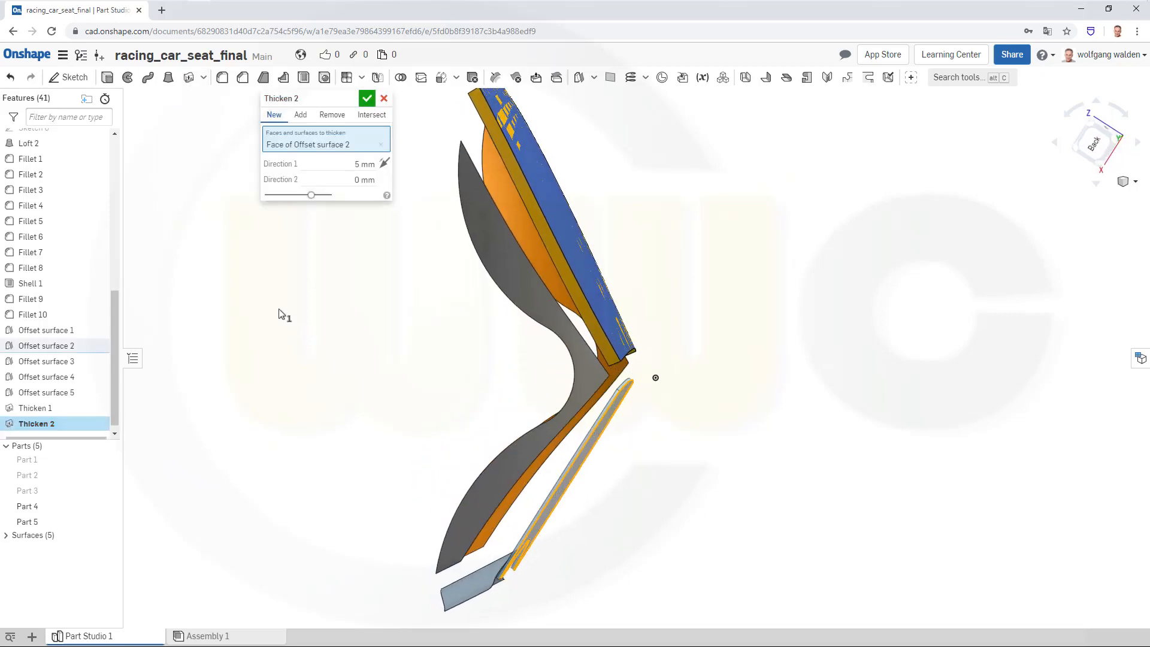
pyautogui.click(354, 164)
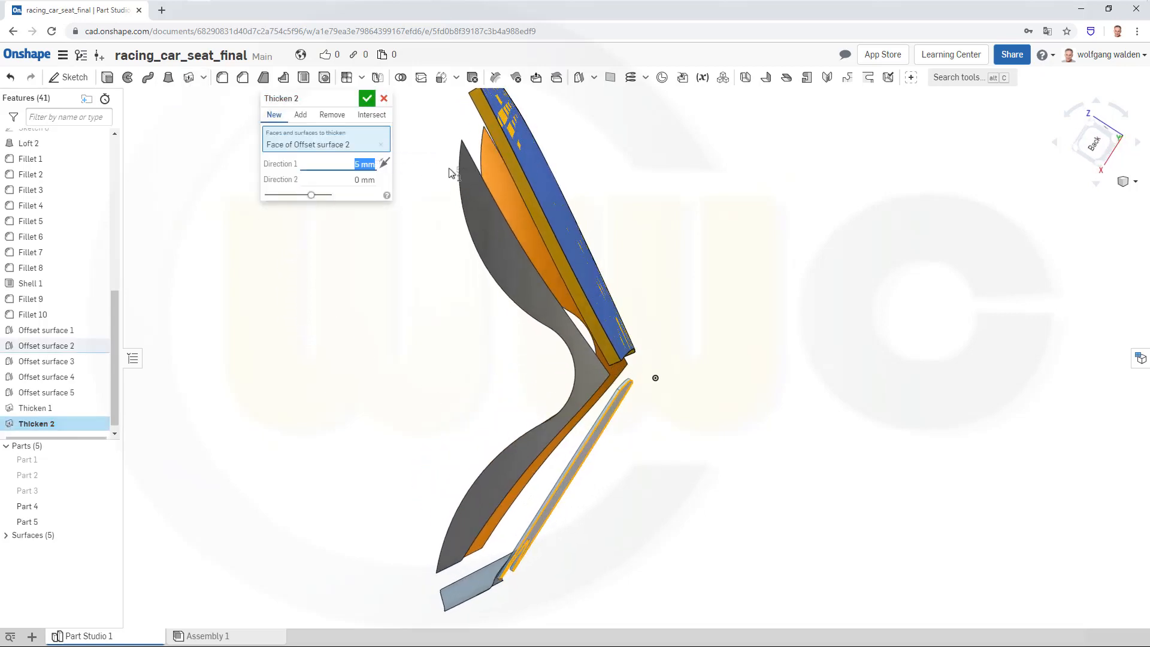
pyautogui.write('20')
pyautogui.press('Return')
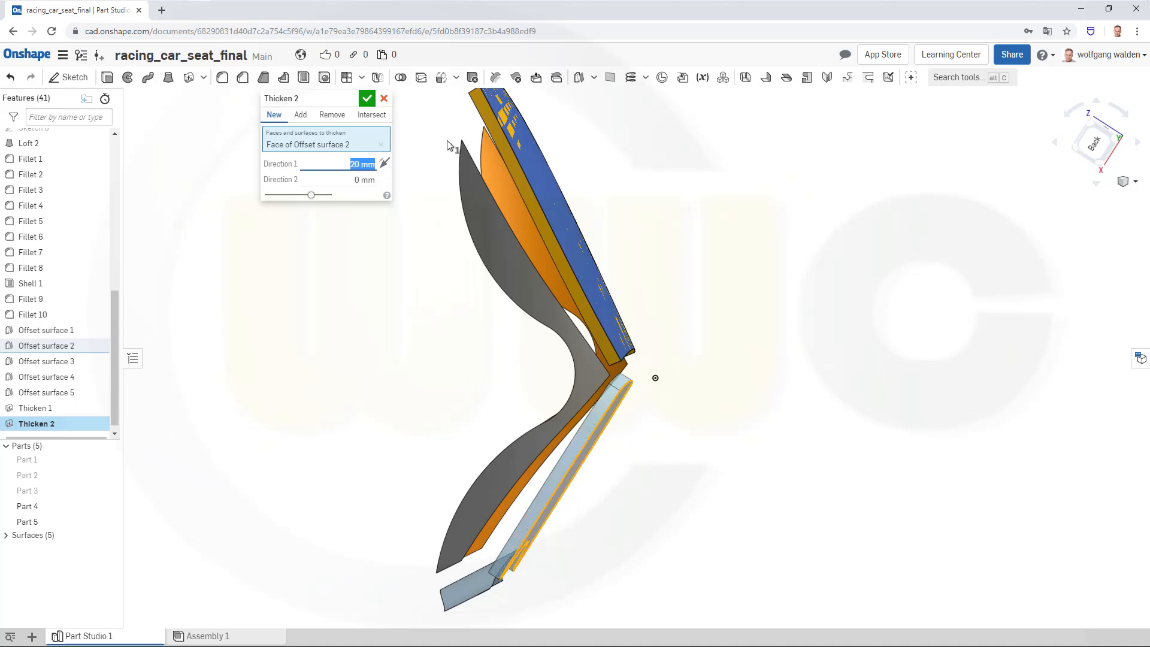
pyautogui.click(368, 100)
# Thicken both faces of the wavy offset surface at the cushion's front by 10 mm as a new part
pyautogui.moveTo(309, 239); pyautogui.dragTo(356, 264, button='right')
pyautogui.click(189, 78)
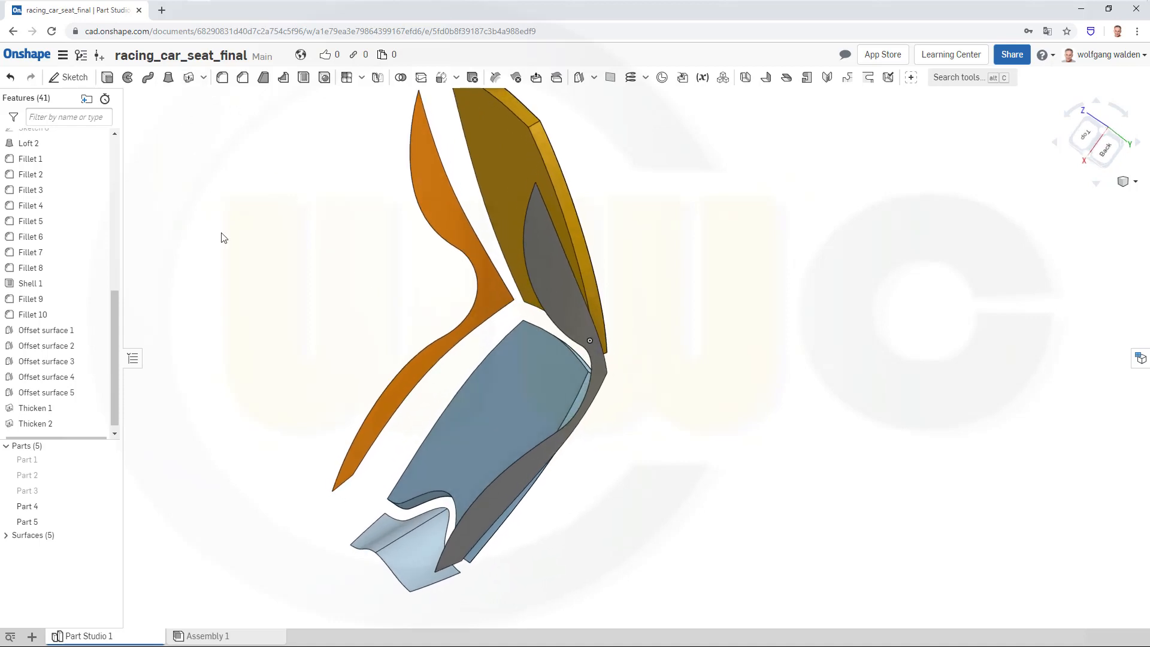
pyautogui.click(379, 533)
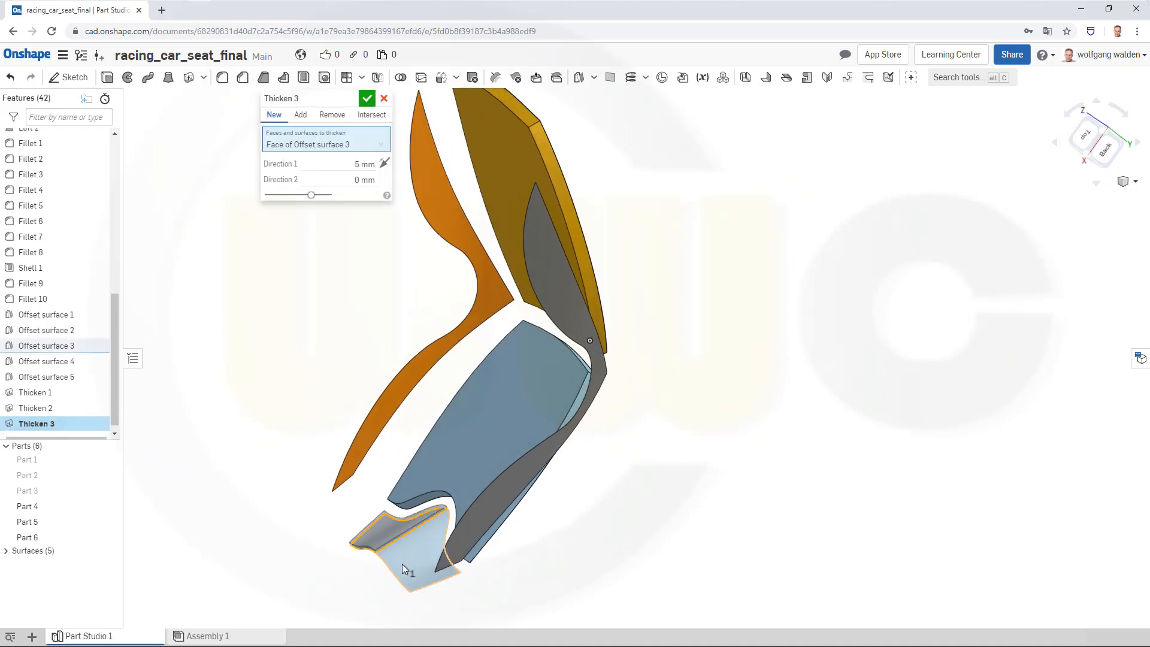
pyautogui.click(411, 556)
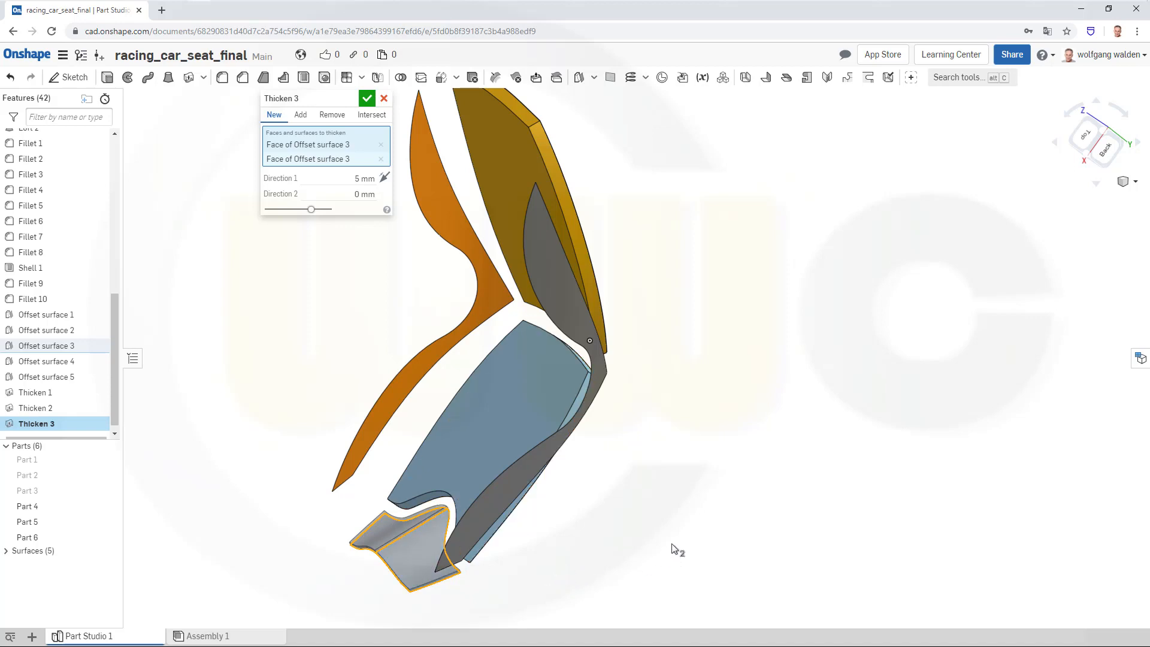
pyautogui.moveTo(673, 547); pyautogui.dragTo(692, 512, button='right')
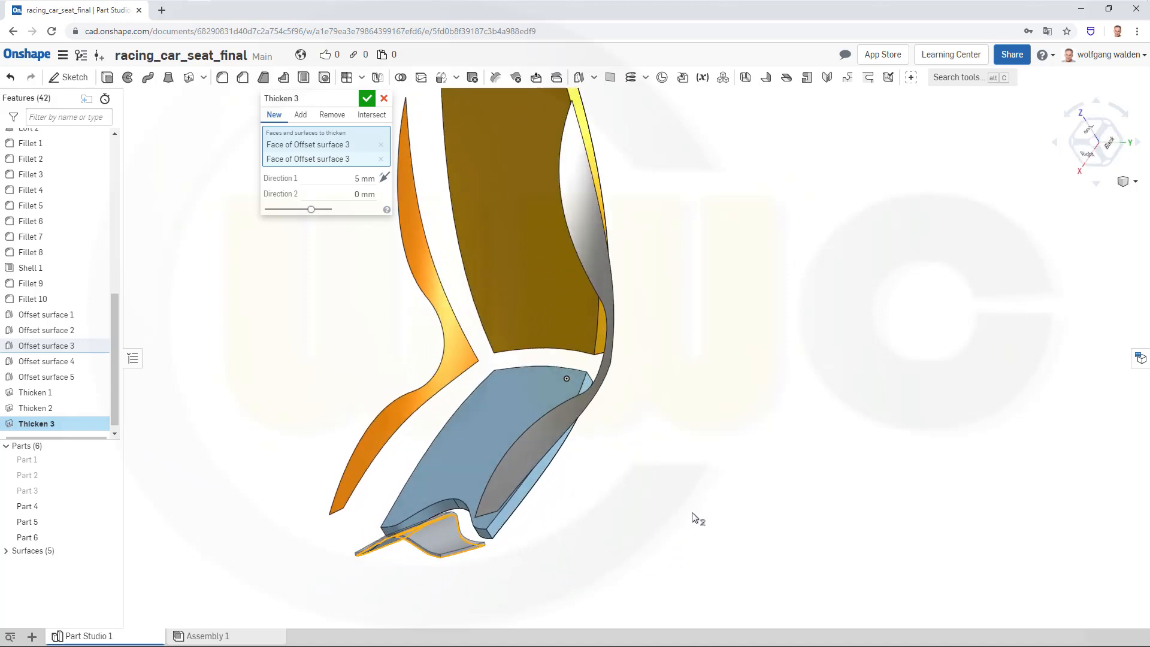
pyautogui.click(344, 178)
pyautogui.write('10')
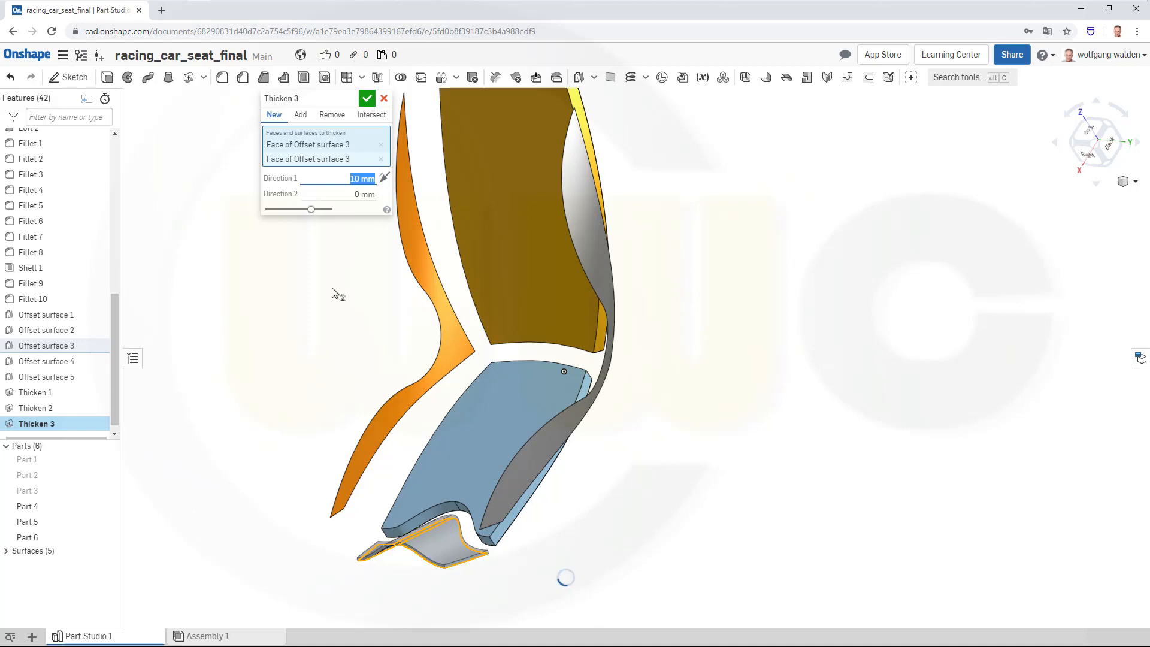
pyautogui.click(367, 99)
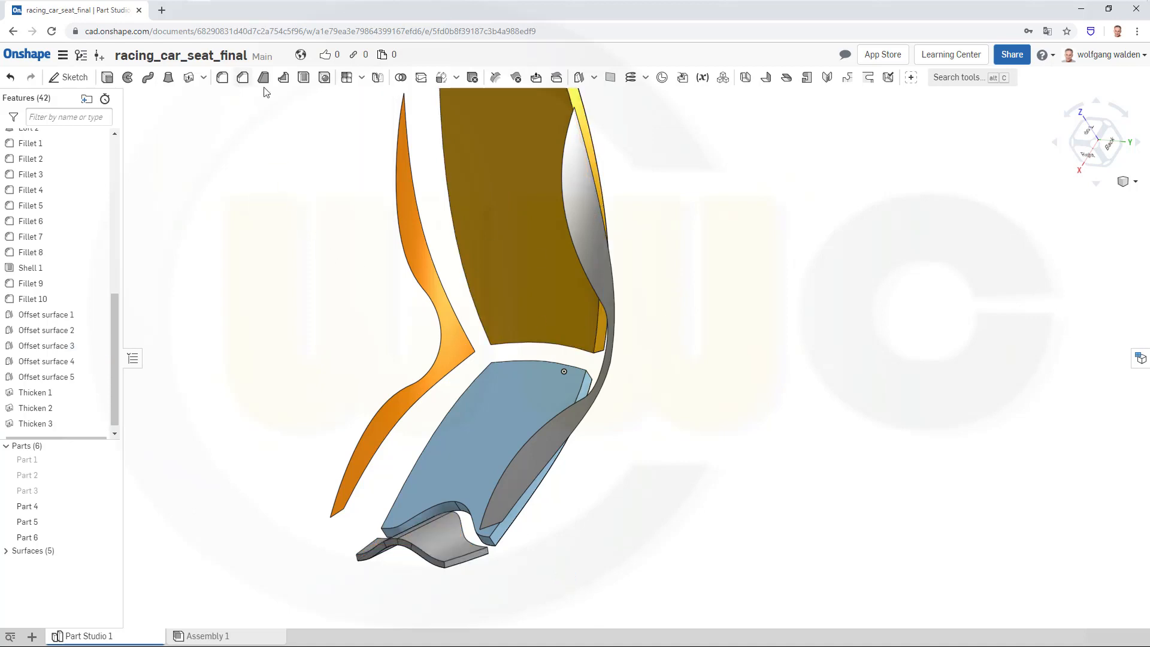
# Thicken the orange side bolster surface by 10 mm in direction 1 as a new part
pyautogui.click(189, 78)
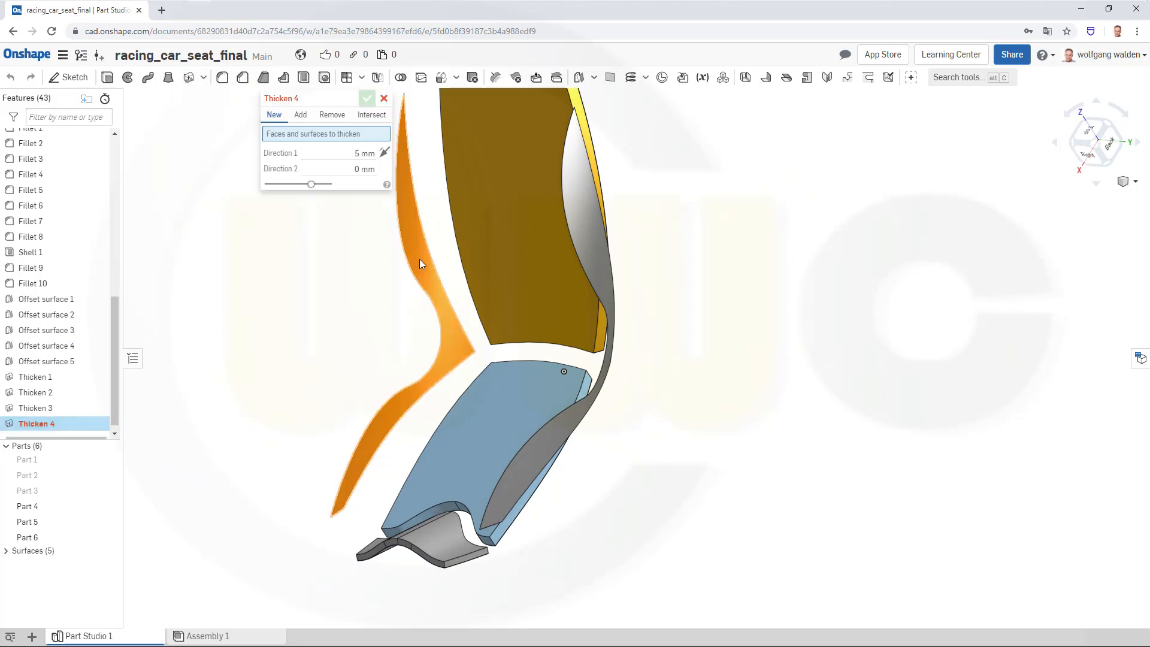
pyautogui.click(420, 259)
pyautogui.moveTo(329, 267); pyautogui.dragTo(349, 255, button='right')
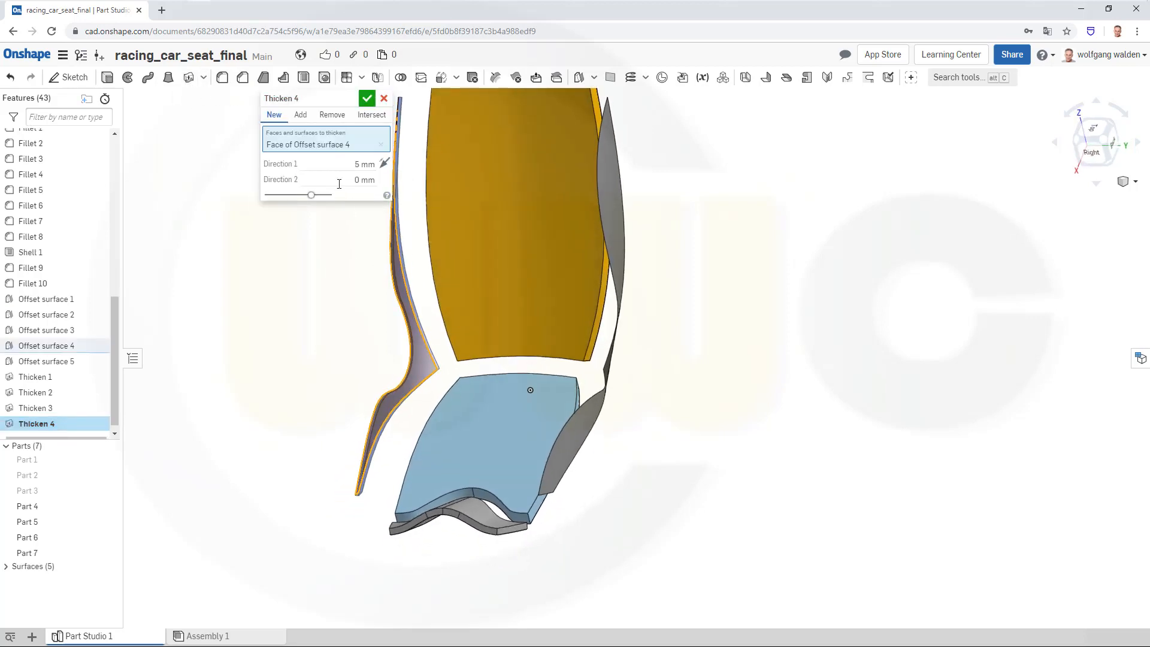
pyautogui.click(354, 164)
pyautogui.press('Return')
pyautogui.moveTo(348, 276); pyautogui.dragTo(347, 237, button='right')
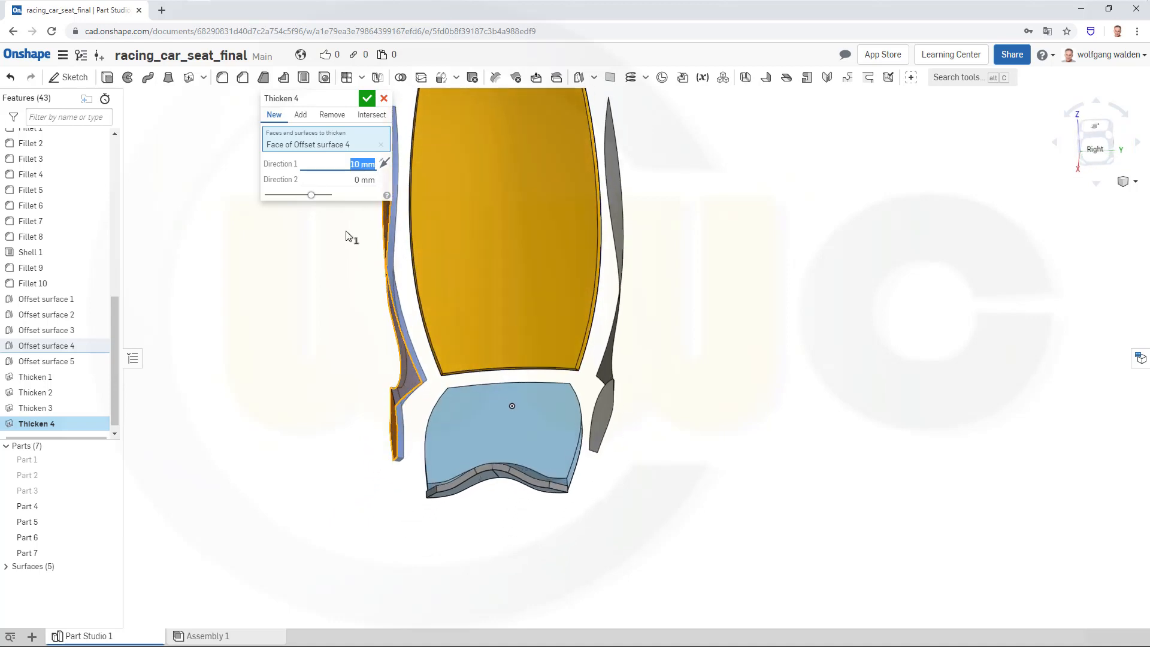
pyautogui.click(367, 98)
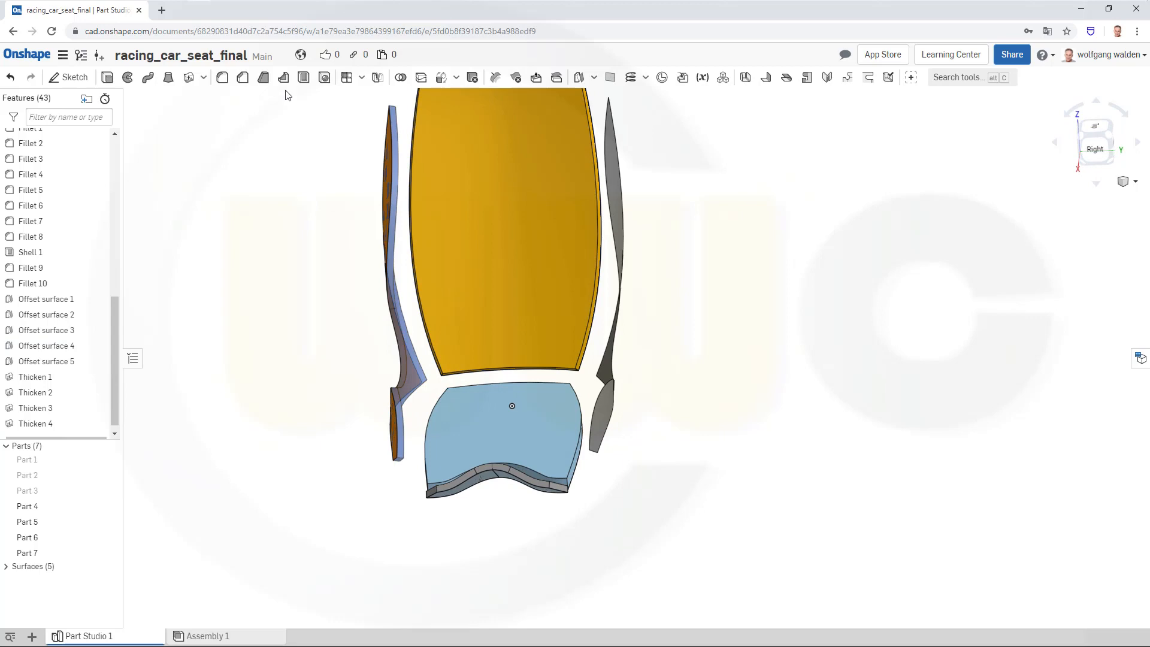
# Thicken the remaining grey side bolster surface by 10 mm in direction 1 as a new part
pyautogui.click(188, 80)
pyautogui.click(615, 214)
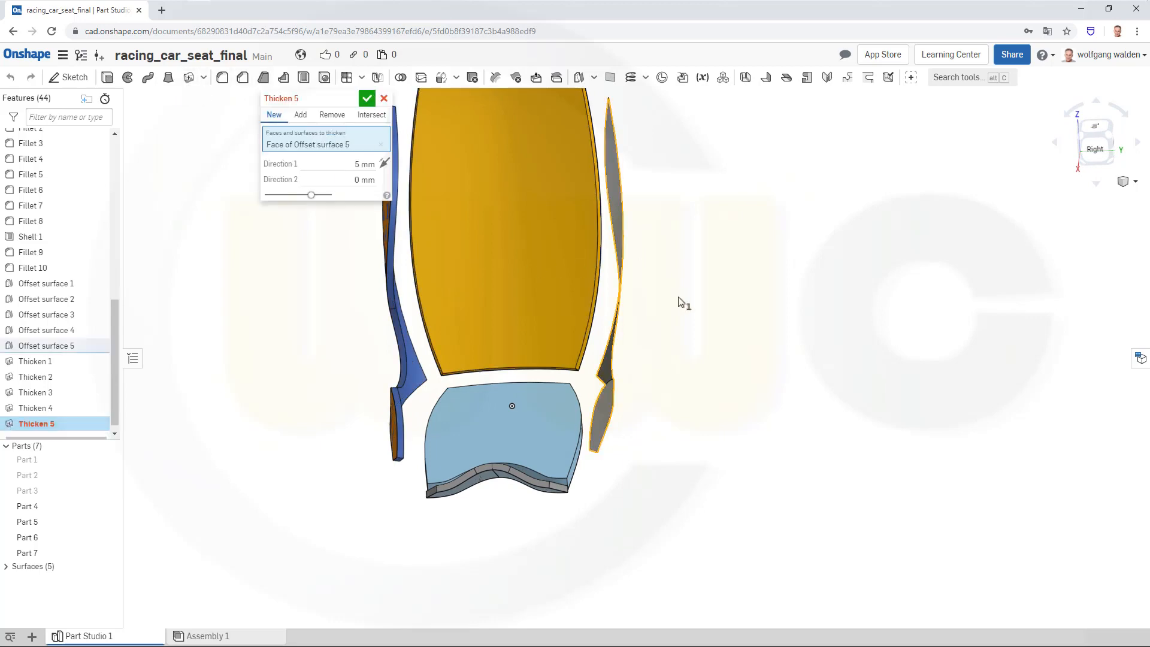
pyautogui.moveTo(683, 303); pyautogui.dragTo(724, 323, button='right')
pyautogui.click(354, 164)
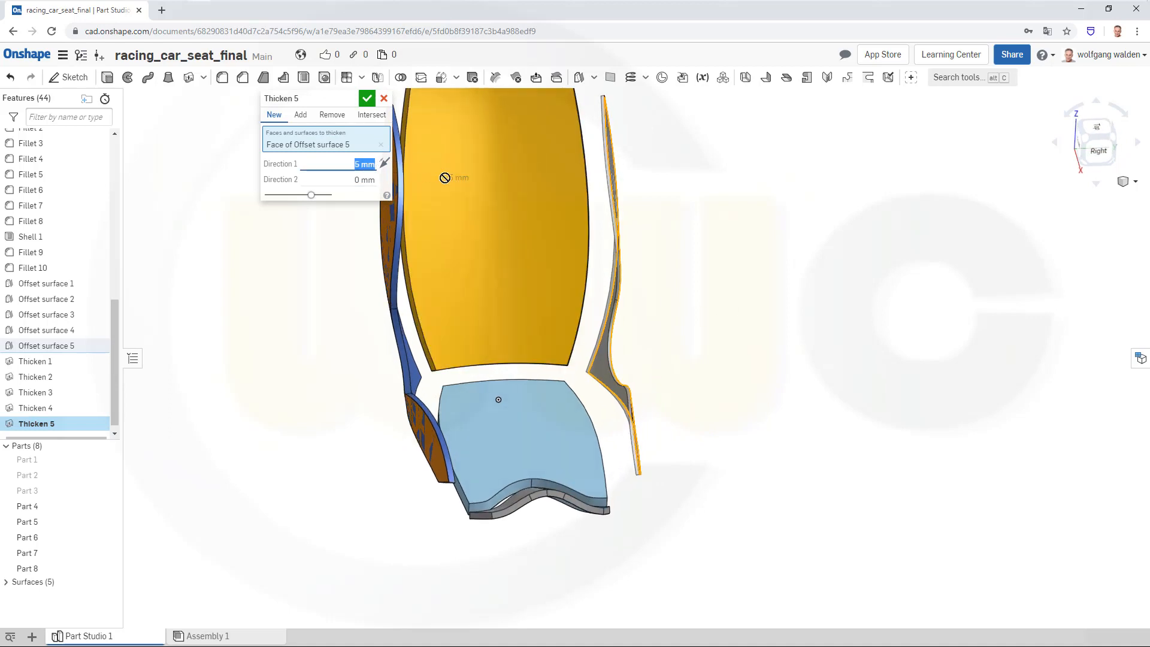
pyautogui.write('10')
pyautogui.press('Return')
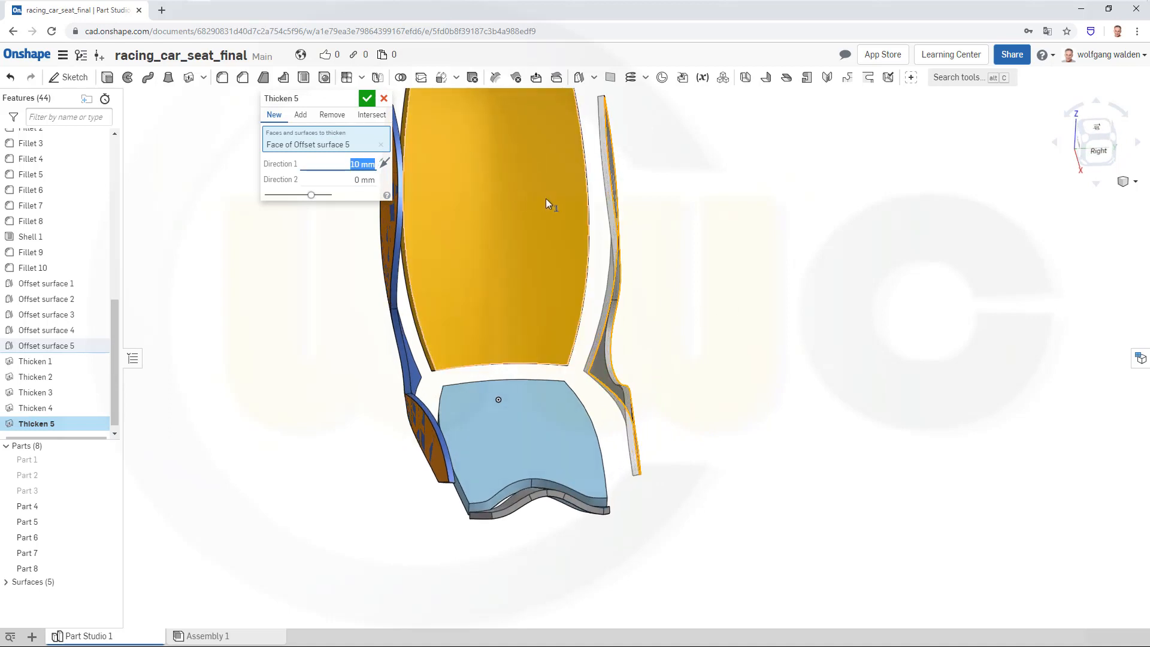
pyautogui.click(365, 99)
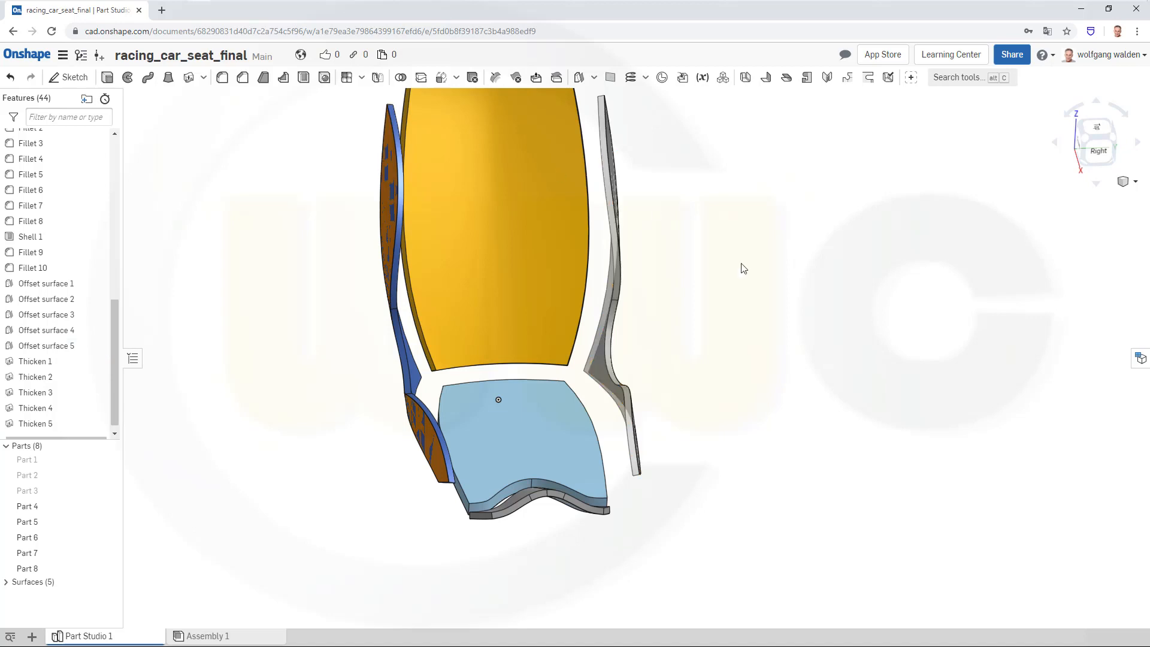
# Hide all the offset surfaces so only the thickened padding parts are shown
pyautogui.moveTo(742, 267); pyautogui.dragTo(302, 445, button='right')
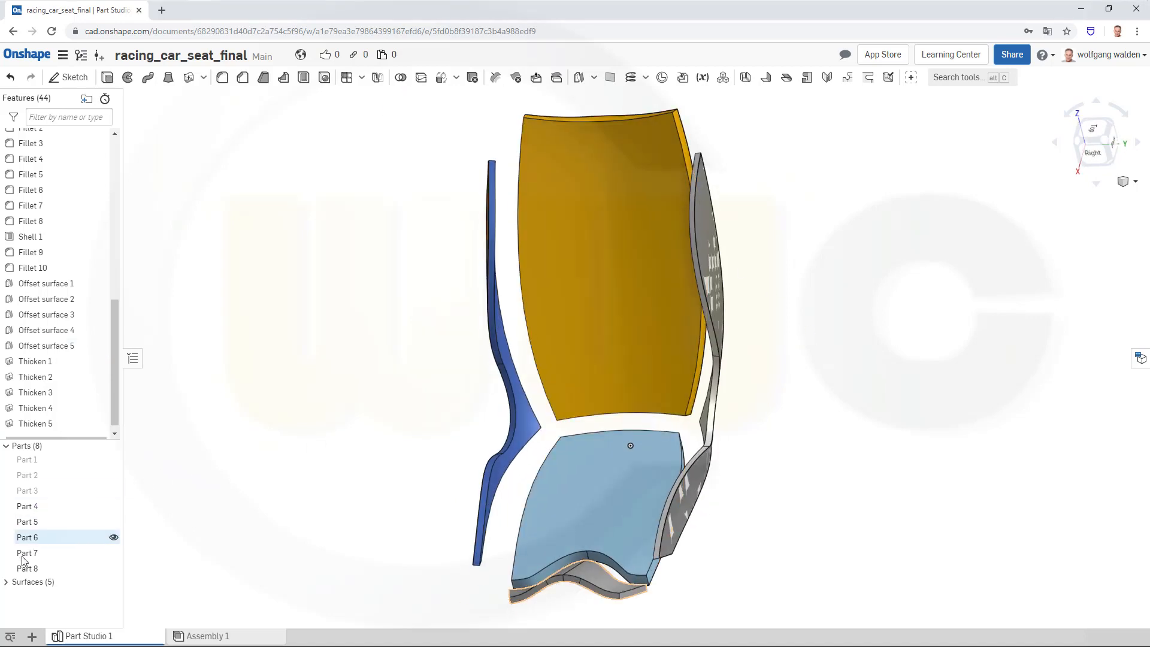
pyautogui.click(8, 584)
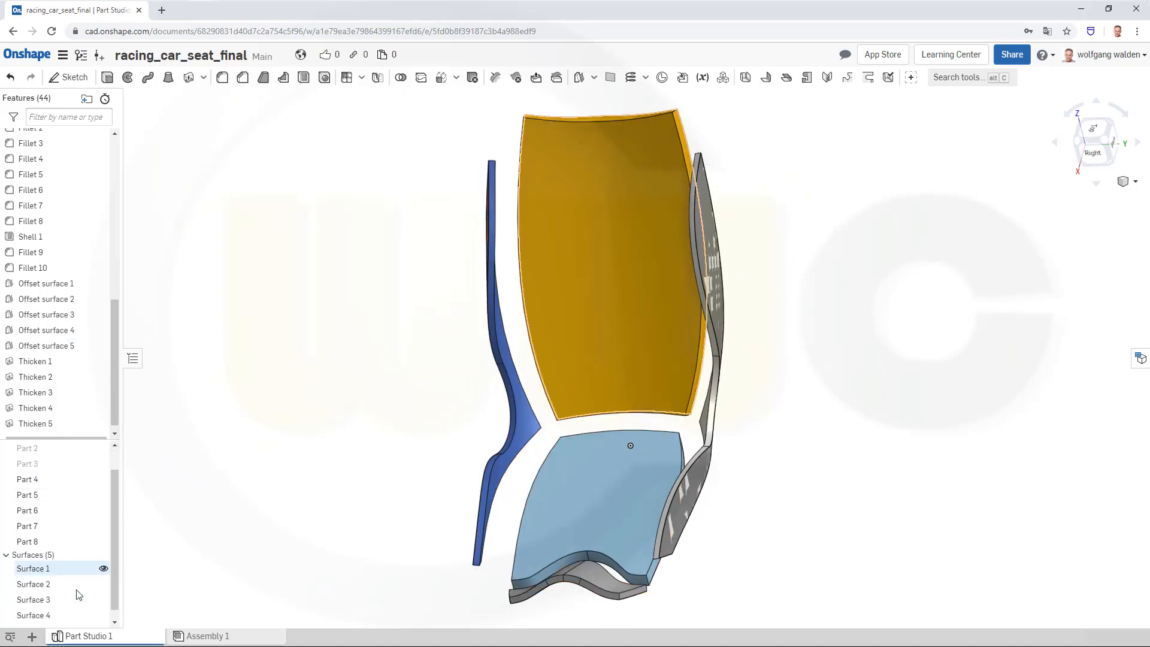
pyautogui.rightClick(55, 563)
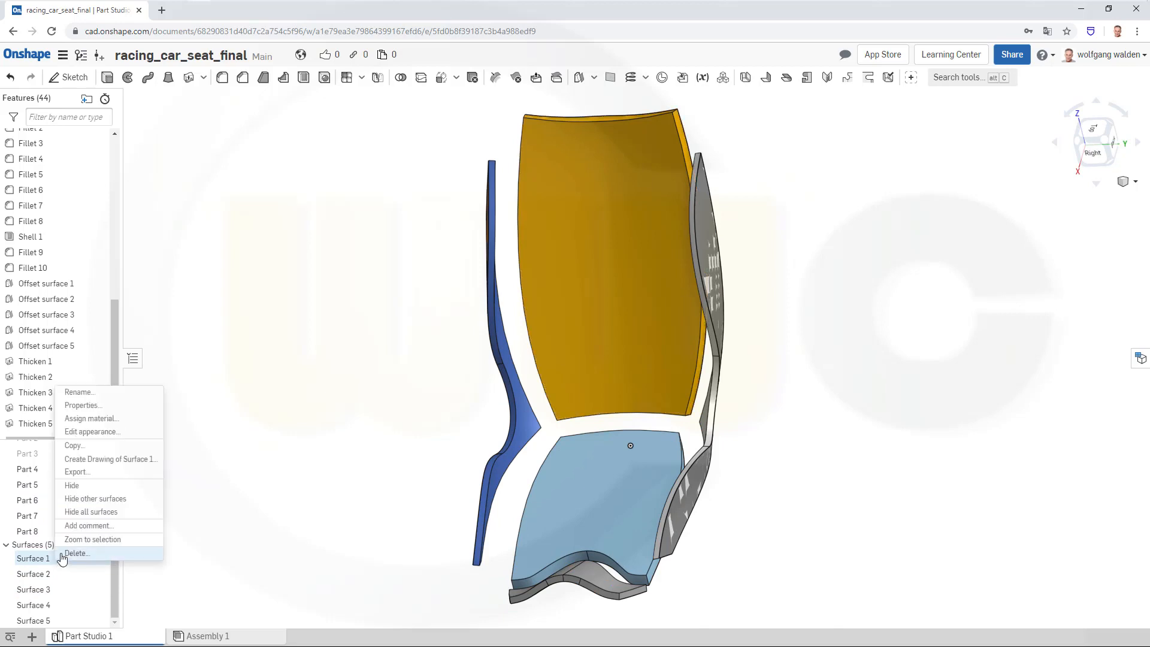
pyautogui.click(98, 512)
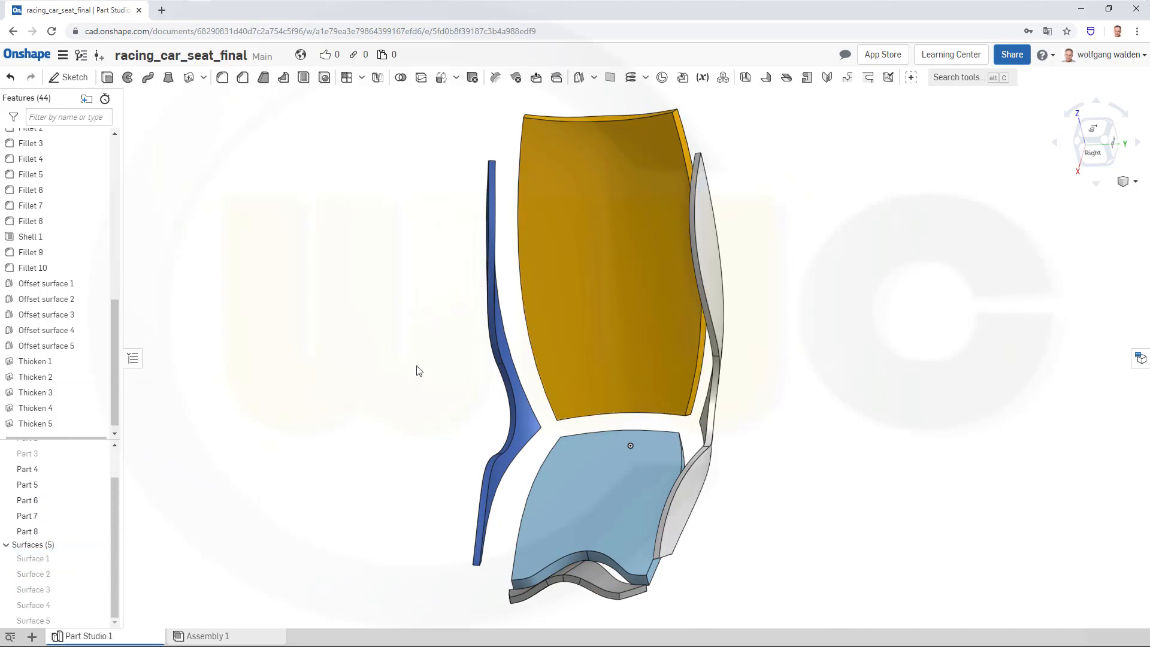
# Fillet the four corner edges of the orange backrest pad with a 50 mm radius
pyautogui.moveTo(417, 366)
pyautogui.mouseDown(button='right')
pyautogui.moveTo(411, 357)
pyautogui.moveTo(397, 372)
pyautogui.mouseUp(button='right')
pyautogui.scroll(2, 423, 275)
pyautogui.scroll(-3, 513, 224)
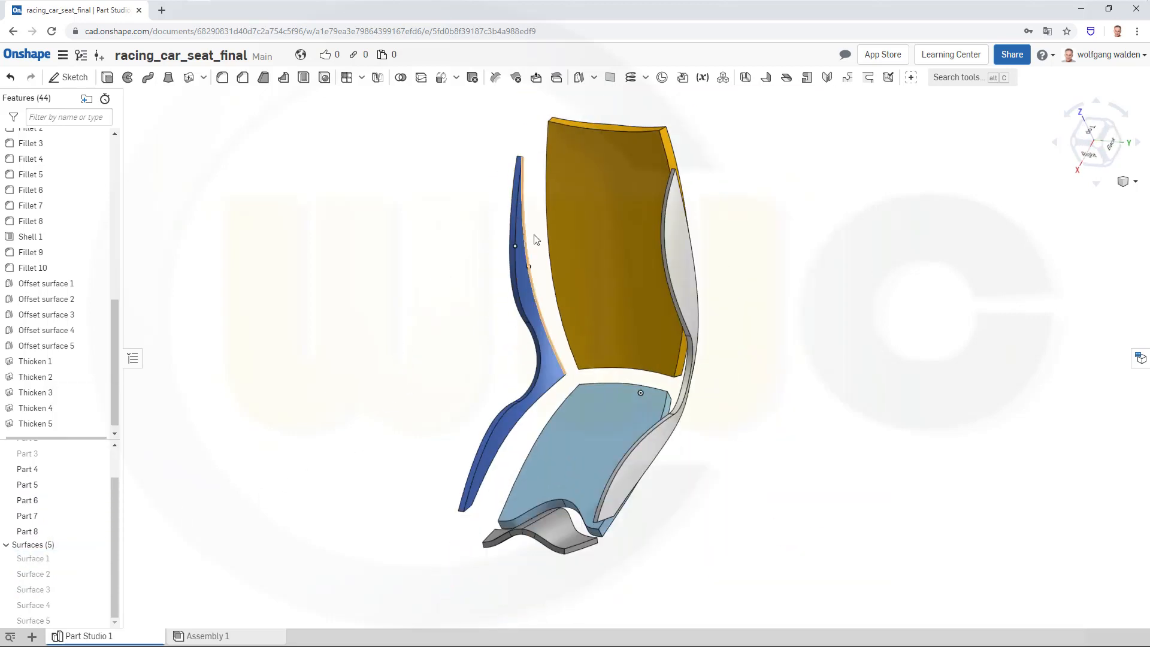
pyautogui.moveTo(562, 215); pyautogui.dragTo(545, 239, button='right')
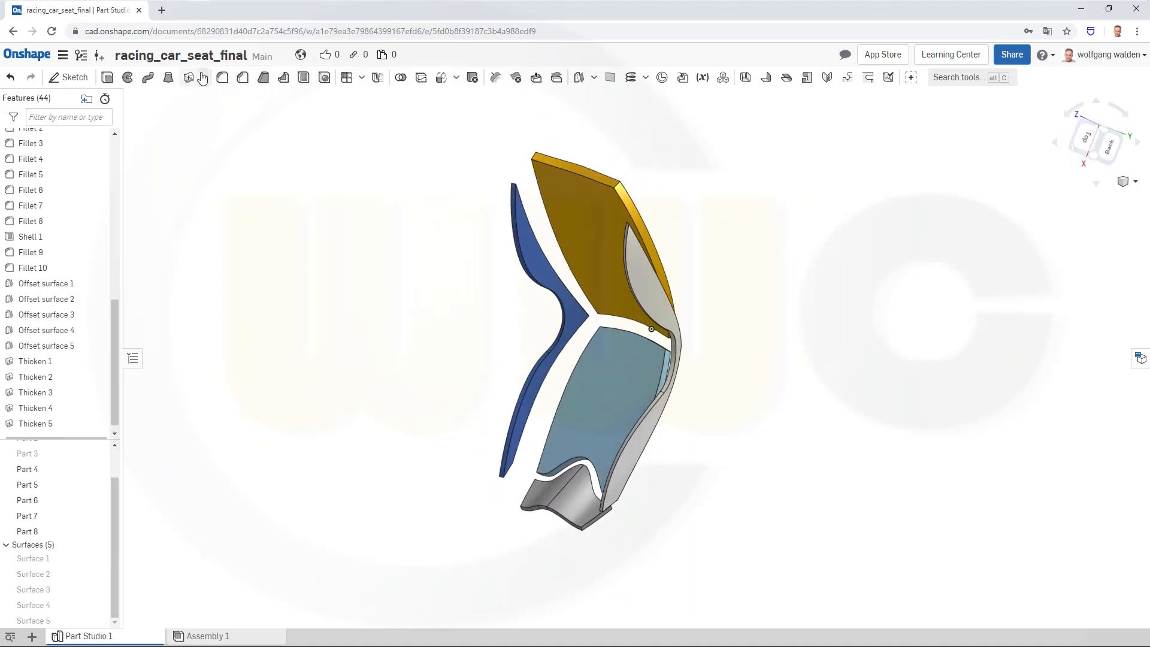
pyautogui.click(223, 78)
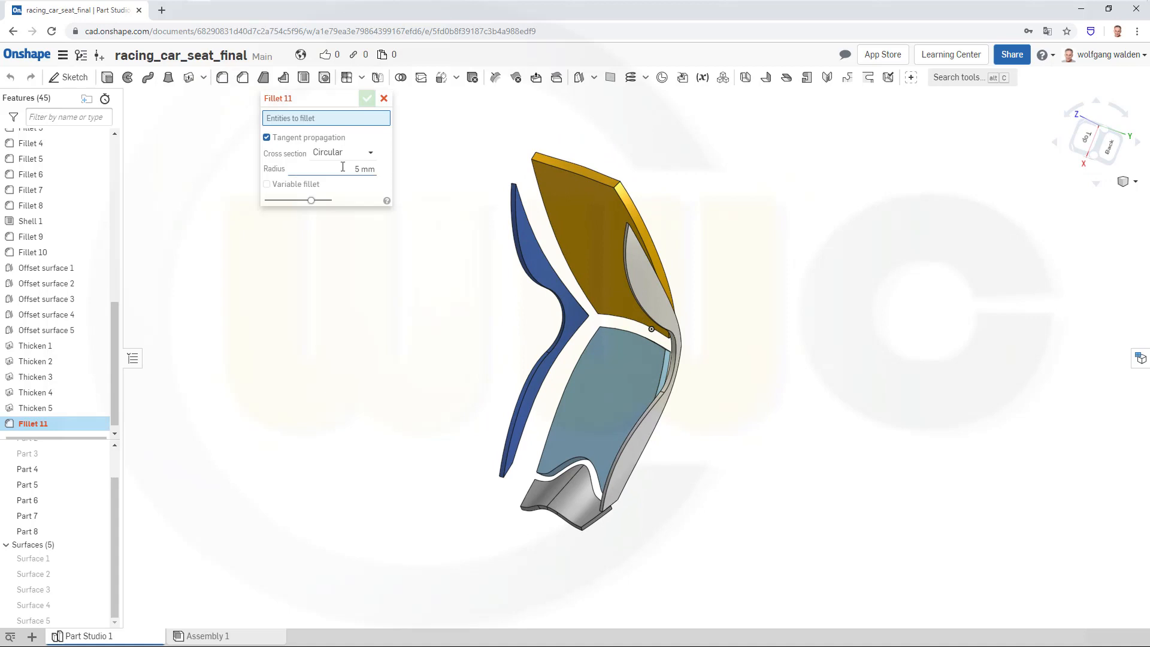
pyautogui.moveTo(343, 167); pyautogui.dragTo(418, 177)
pyautogui.scroll(-1, 626, 177)
pyautogui.scroll(2, 624, 179)
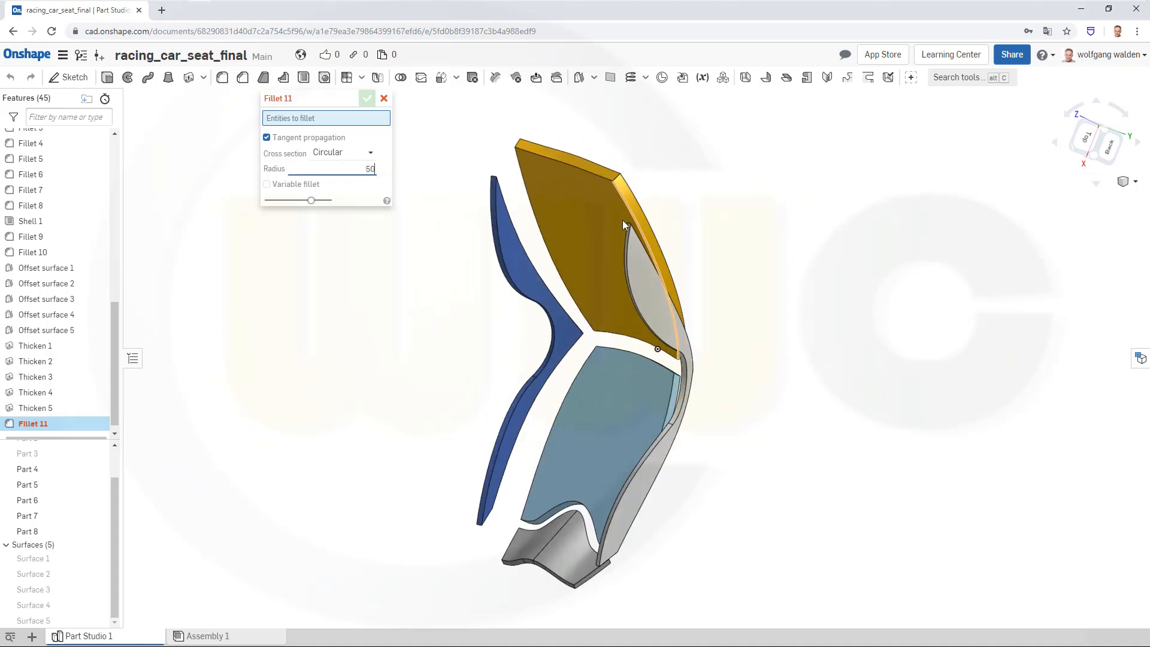
pyautogui.scroll(2, 623, 222)
pyautogui.click(613, 160)
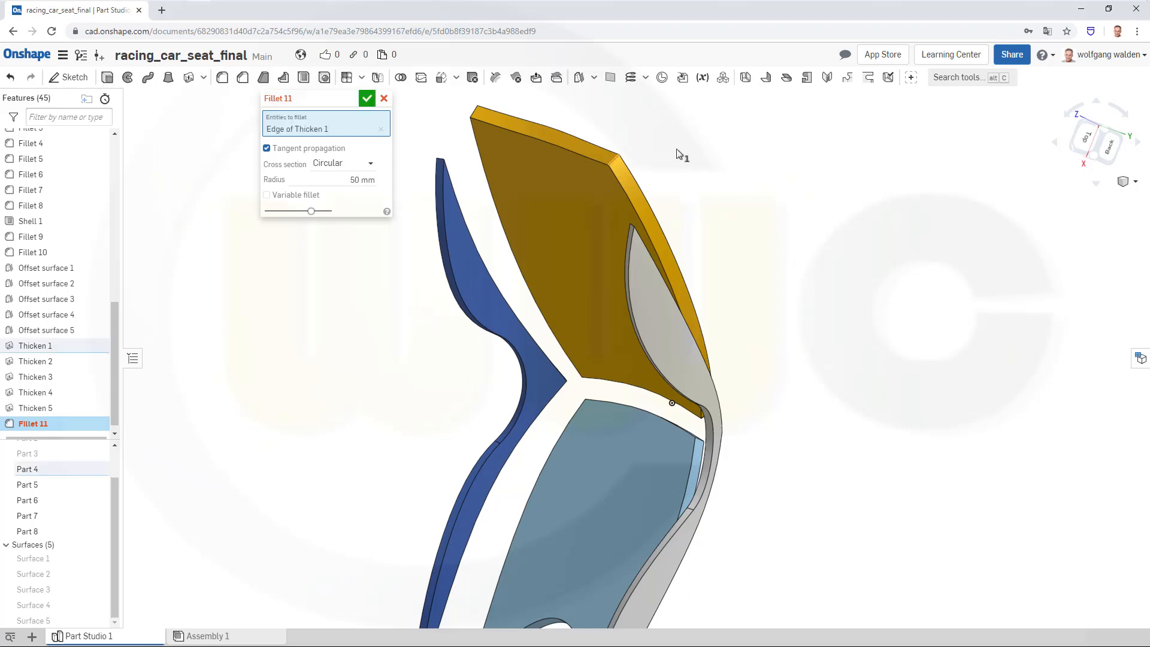
pyautogui.click(472, 112)
pyautogui.moveTo(783, 262); pyautogui.dragTo(650, 195, button='right')
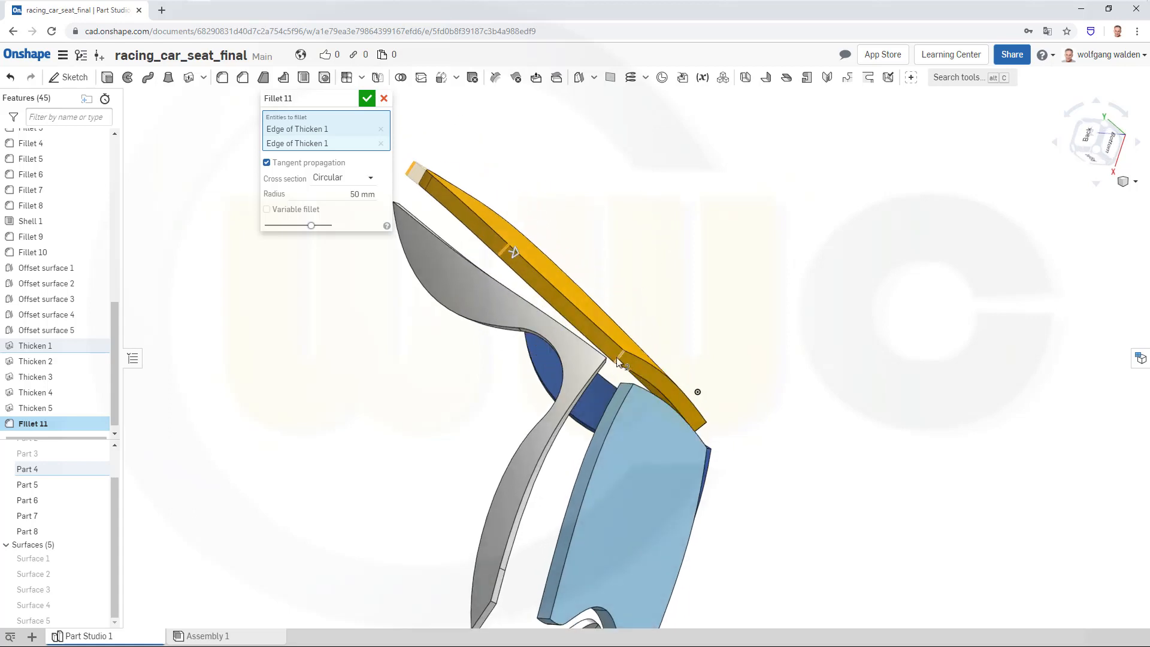
pyautogui.click(622, 364)
pyautogui.moveTo(795, 377); pyautogui.dragTo(712, 377, button='right')
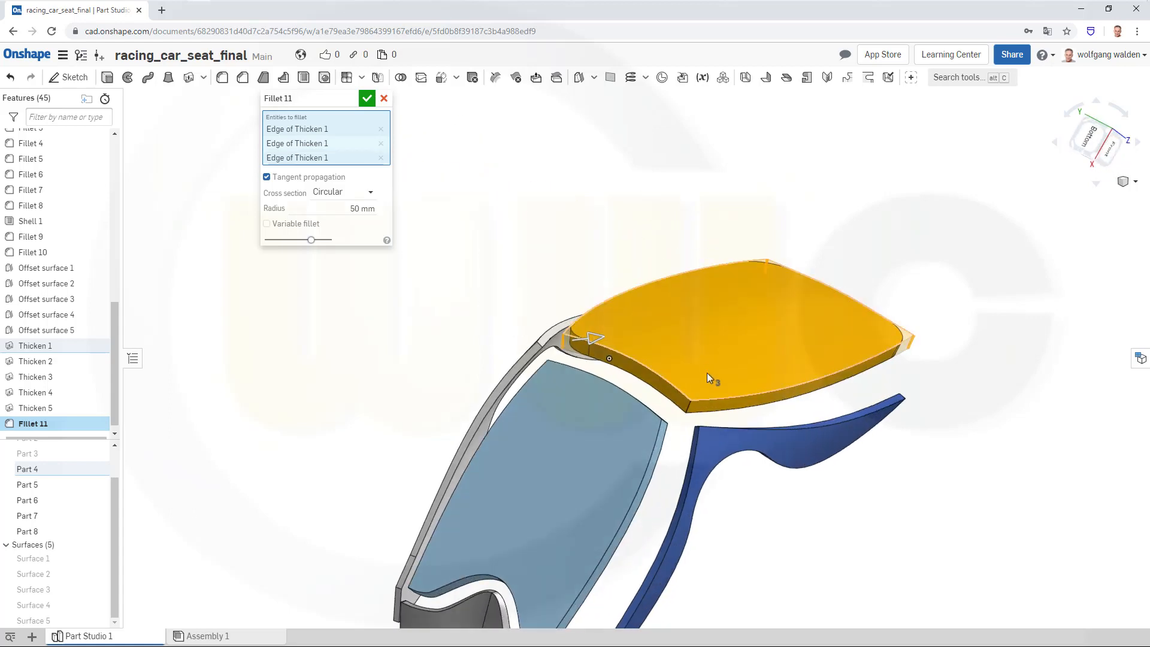
pyautogui.click(689, 408)
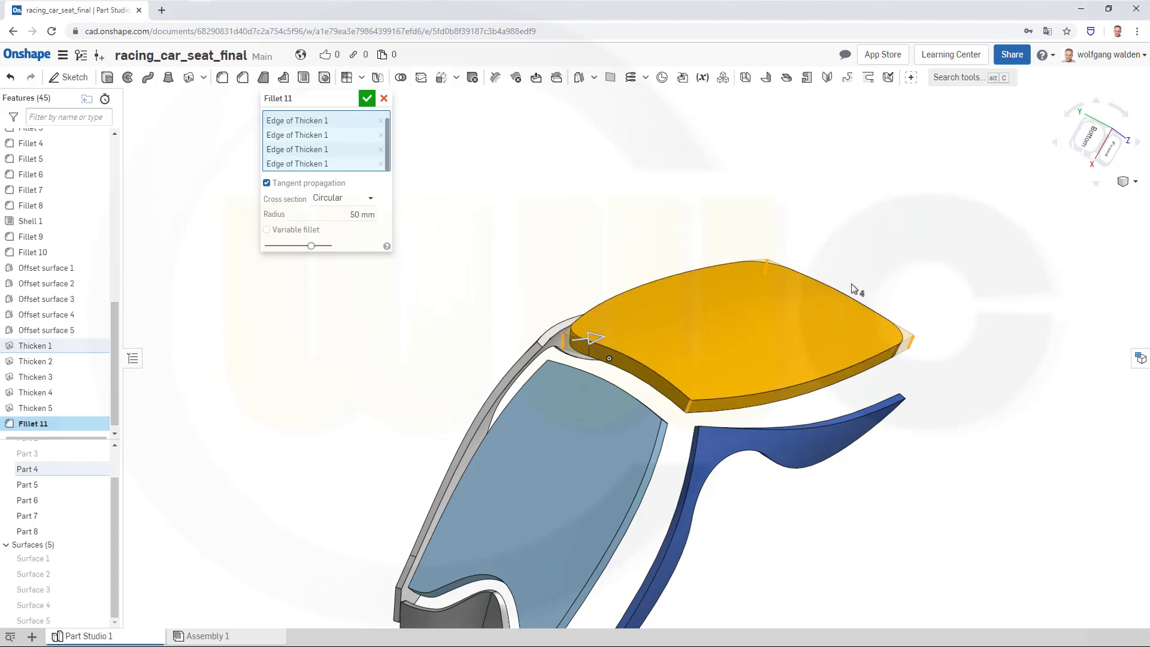
pyautogui.click(367, 99)
# Fillet the front rim of the orange backrest pad with a 10 mm radius, using tangent propagation
pyautogui.moveTo(437, 178); pyautogui.dragTo(686, 217, button='right')
pyautogui.click(222, 77)
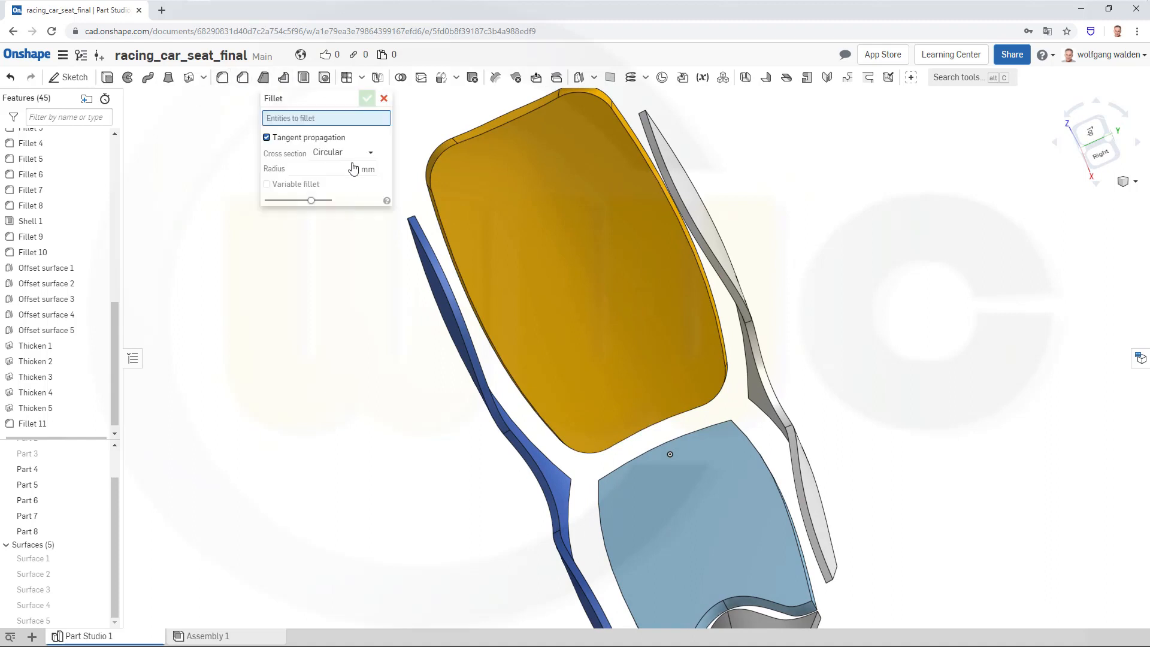
pyautogui.click(433, 163)
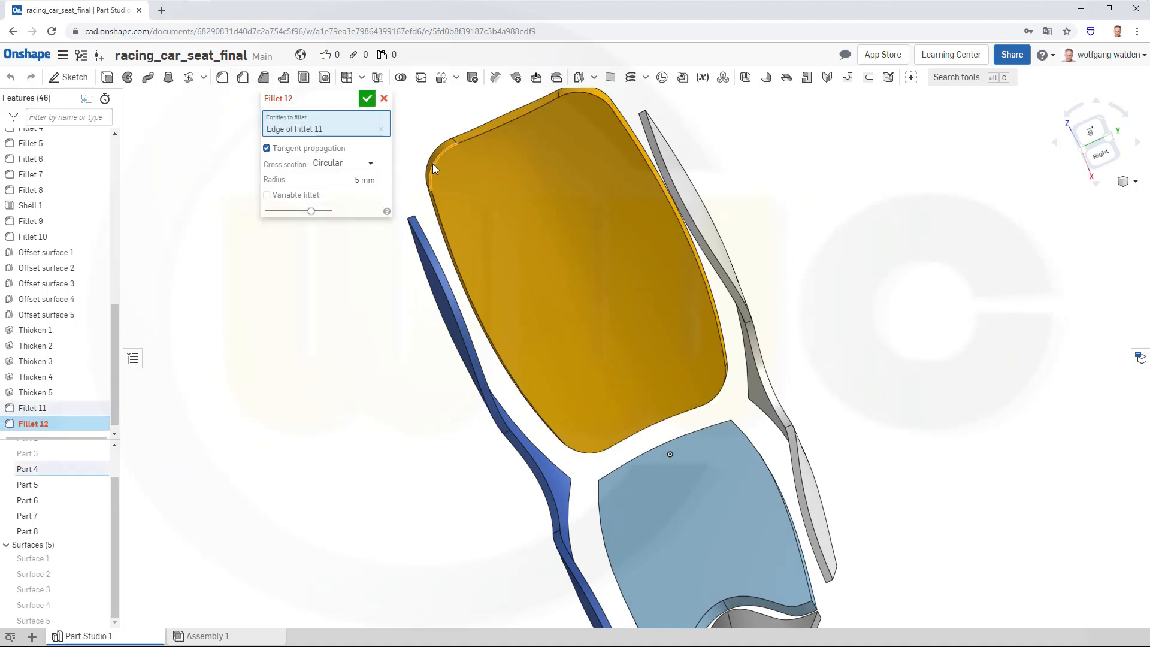
pyautogui.click(333, 182)
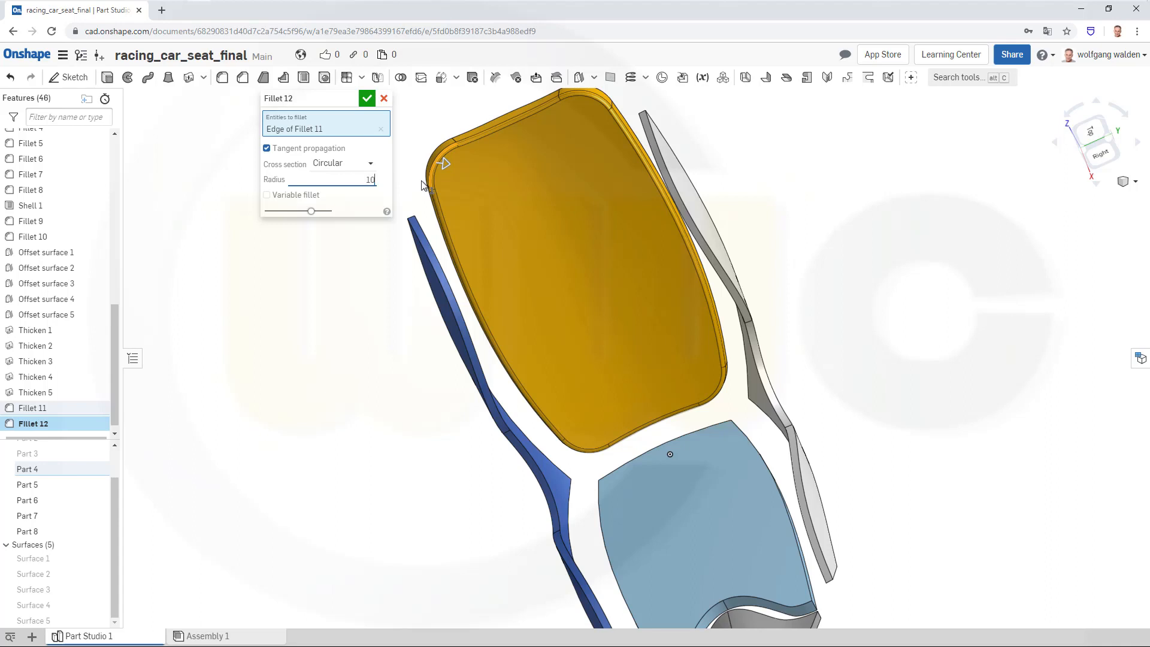
pyautogui.click(367, 97)
# Fillet the four corner edges of the light blue cushion pad with a 50 mm radius
pyautogui.moveTo(824, 375); pyautogui.dragTo(818, 371, button='right')
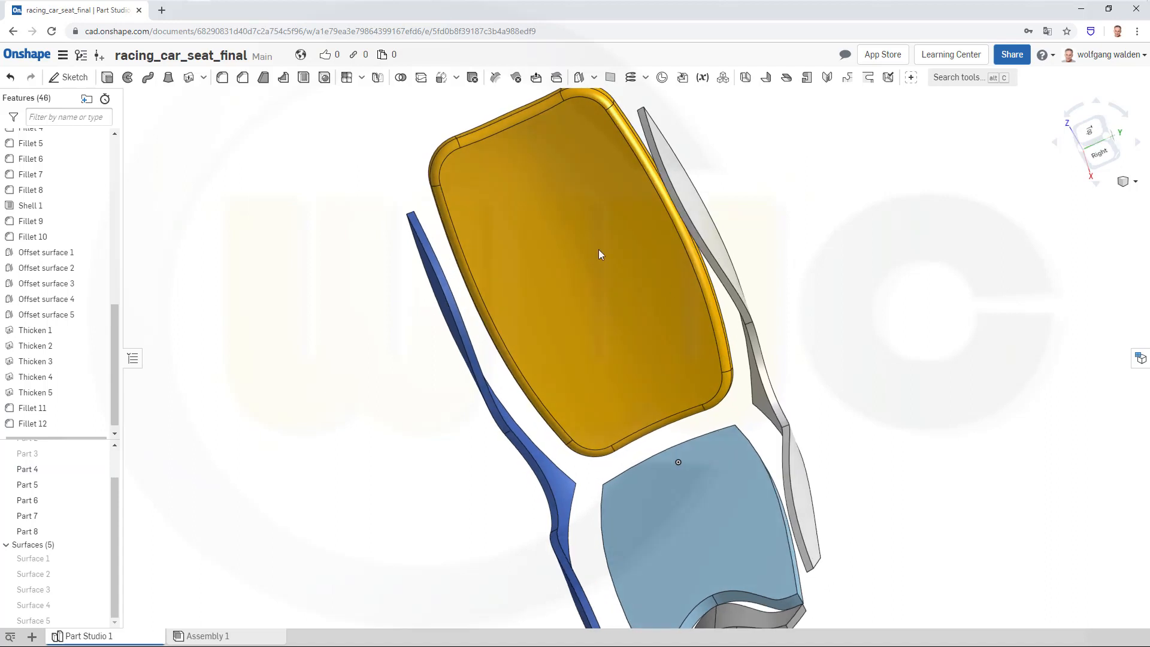
pyautogui.hotkey('shift', 'f')
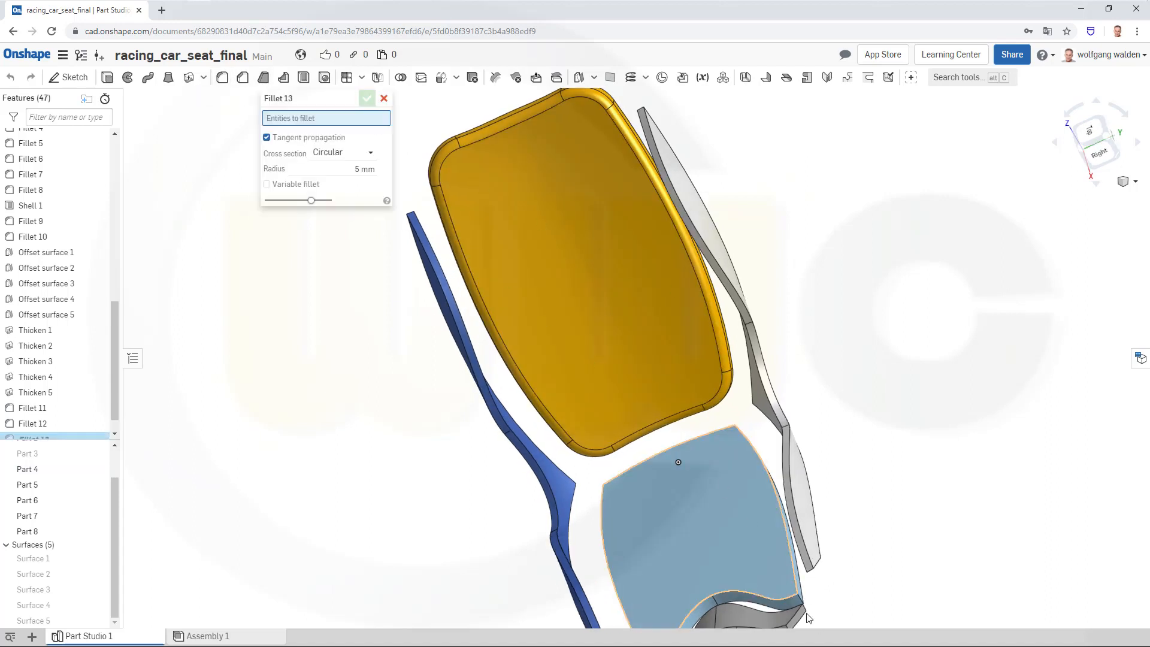
pyautogui.click(802, 599)
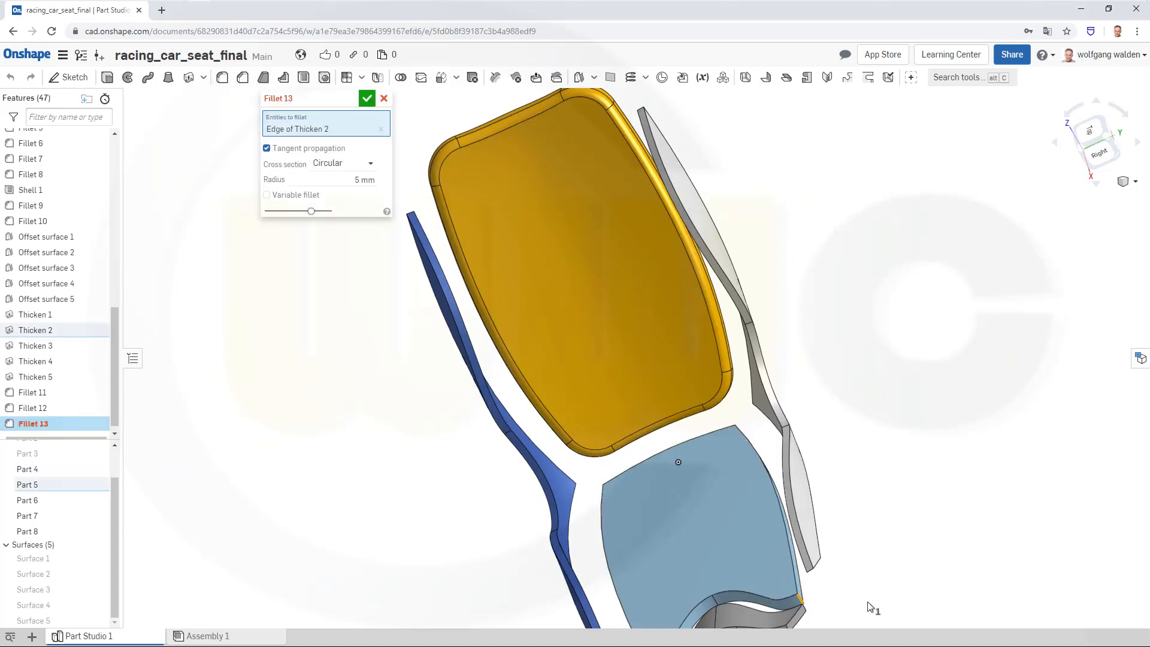
pyautogui.hotkey('shift', '7')
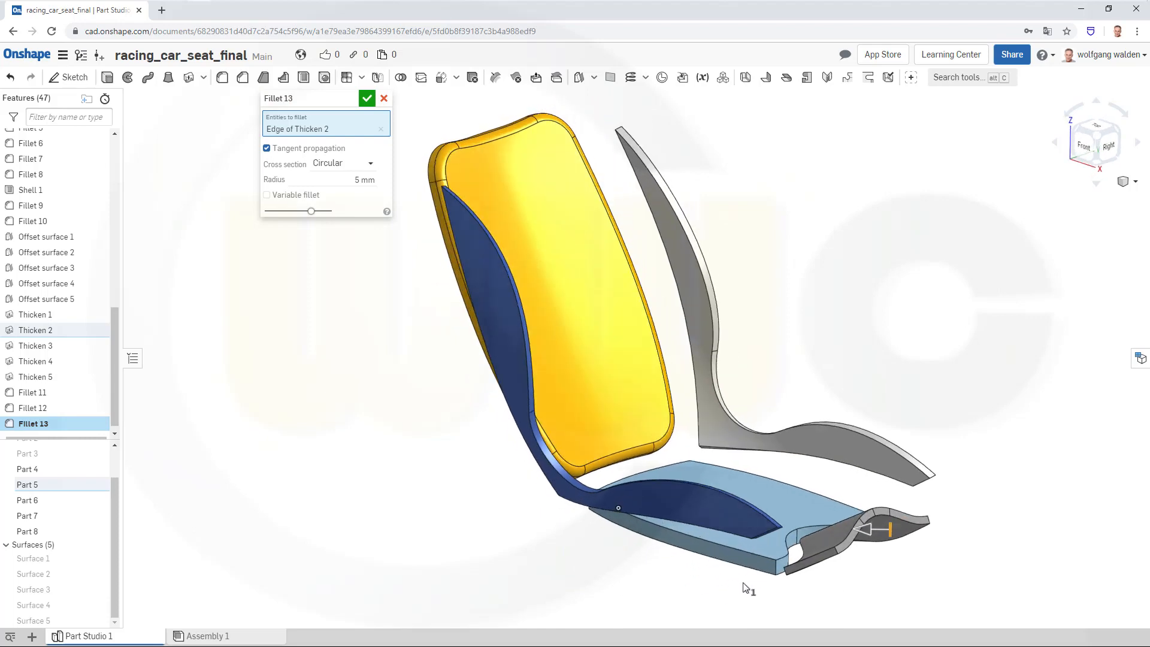
pyautogui.click(779, 572)
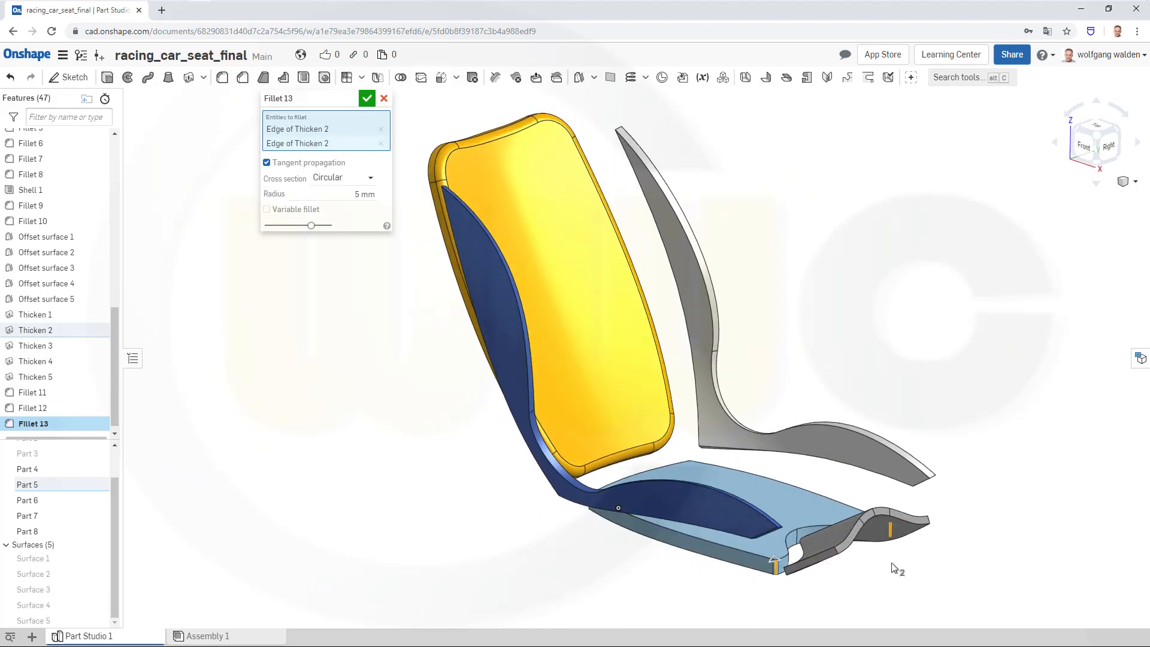
pyautogui.moveTo(895, 568); pyautogui.dragTo(595, 366, button='right')
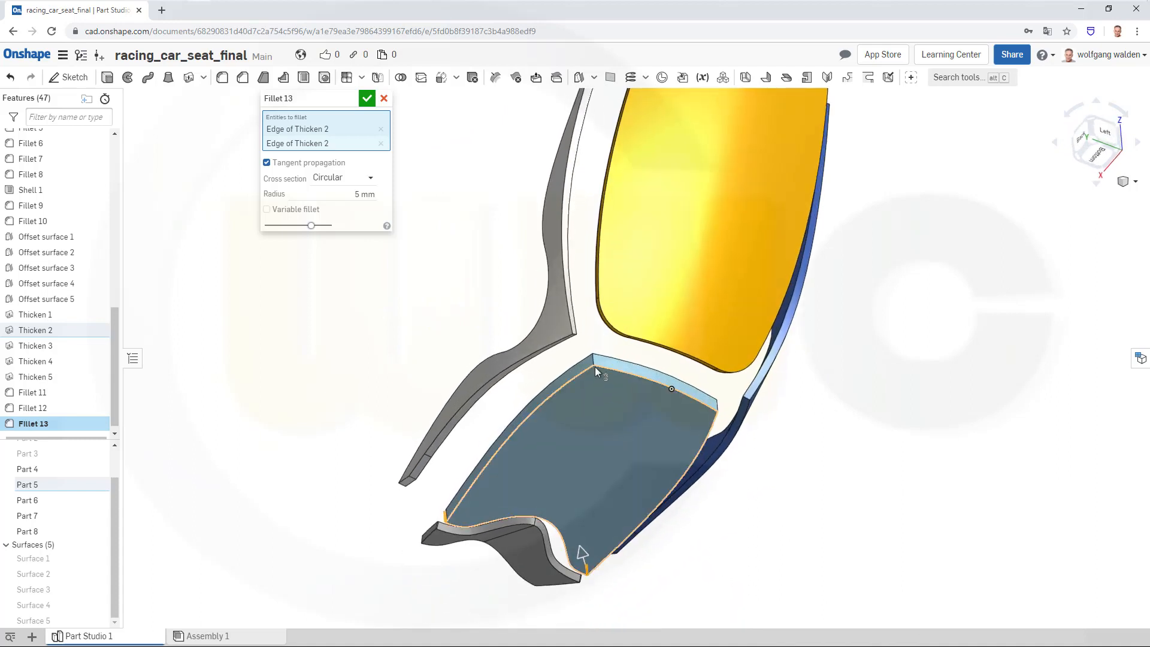
pyautogui.click(593, 362)
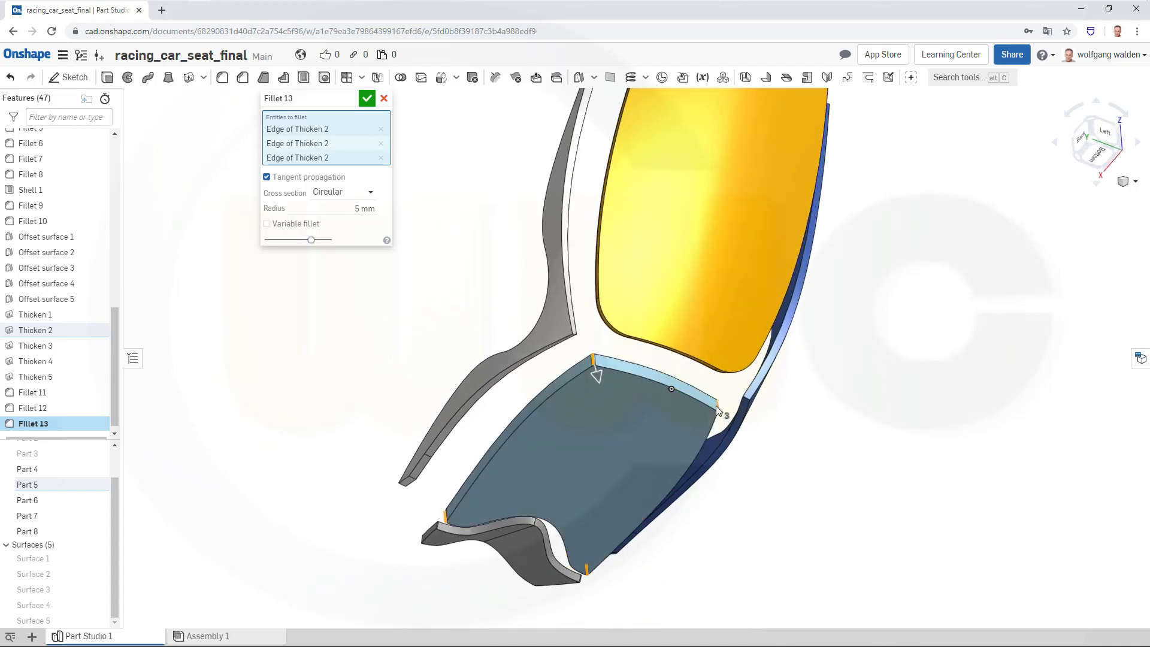
pyautogui.click(717, 405)
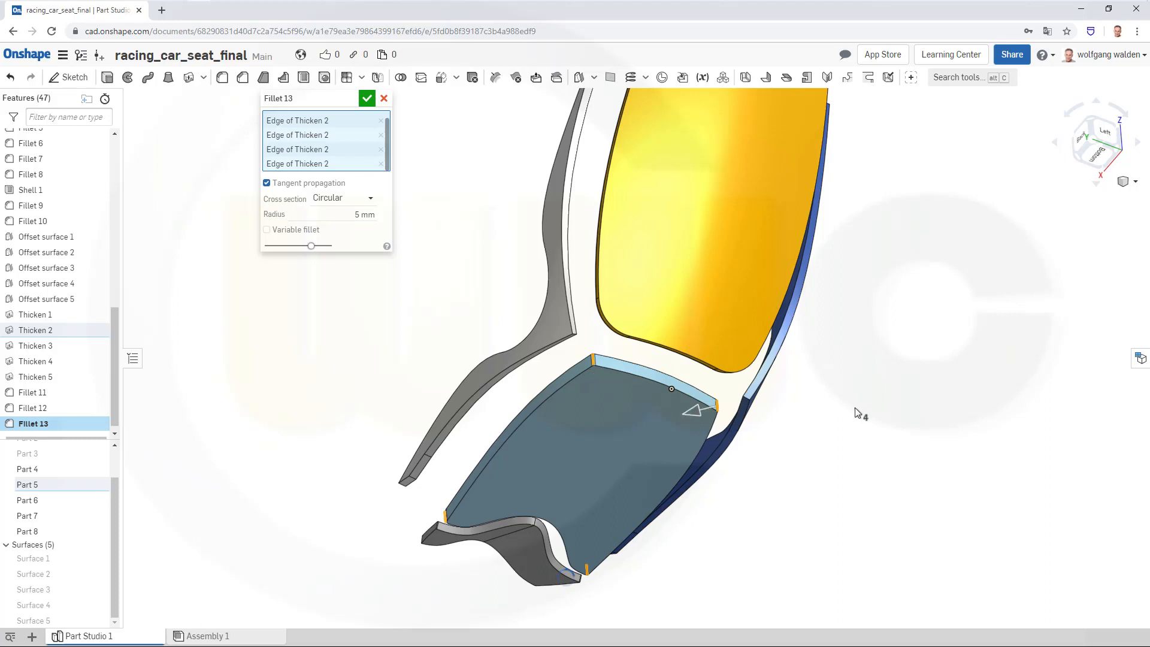
pyautogui.moveTo(857, 413)
pyautogui.mouseDown(button='right')
pyautogui.moveTo(837, 419)
pyautogui.moveTo(840, 404)
pyautogui.mouseUp(button='right')
pyautogui.click(354, 216)
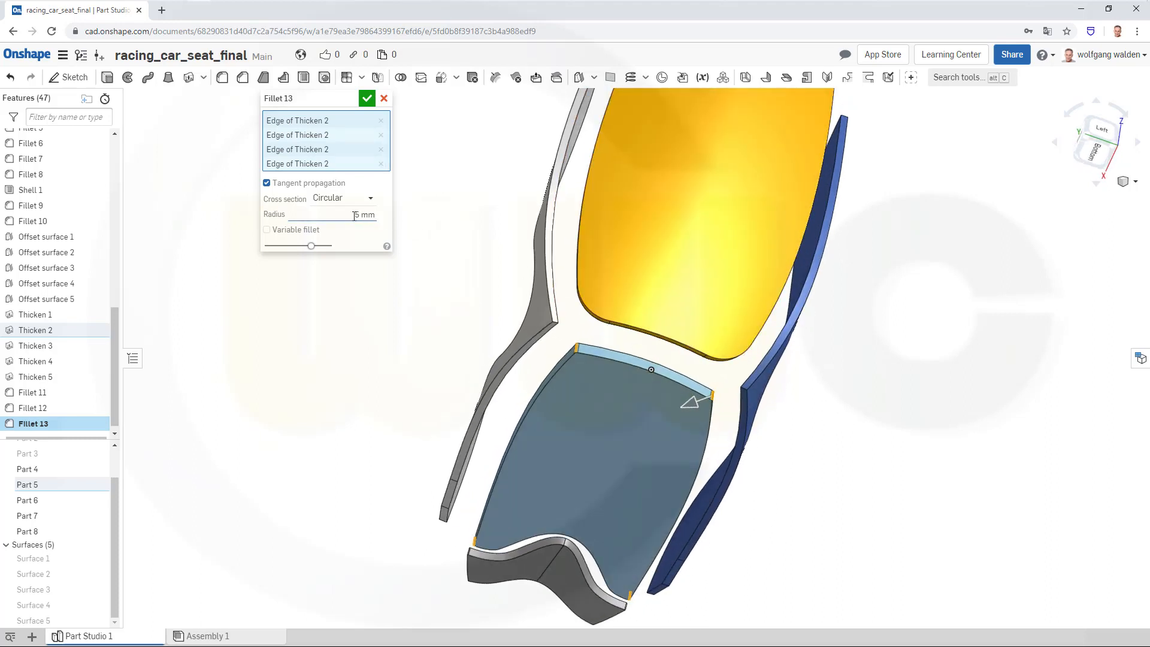
pyautogui.moveTo(355, 215); pyautogui.dragTo(415, 216)
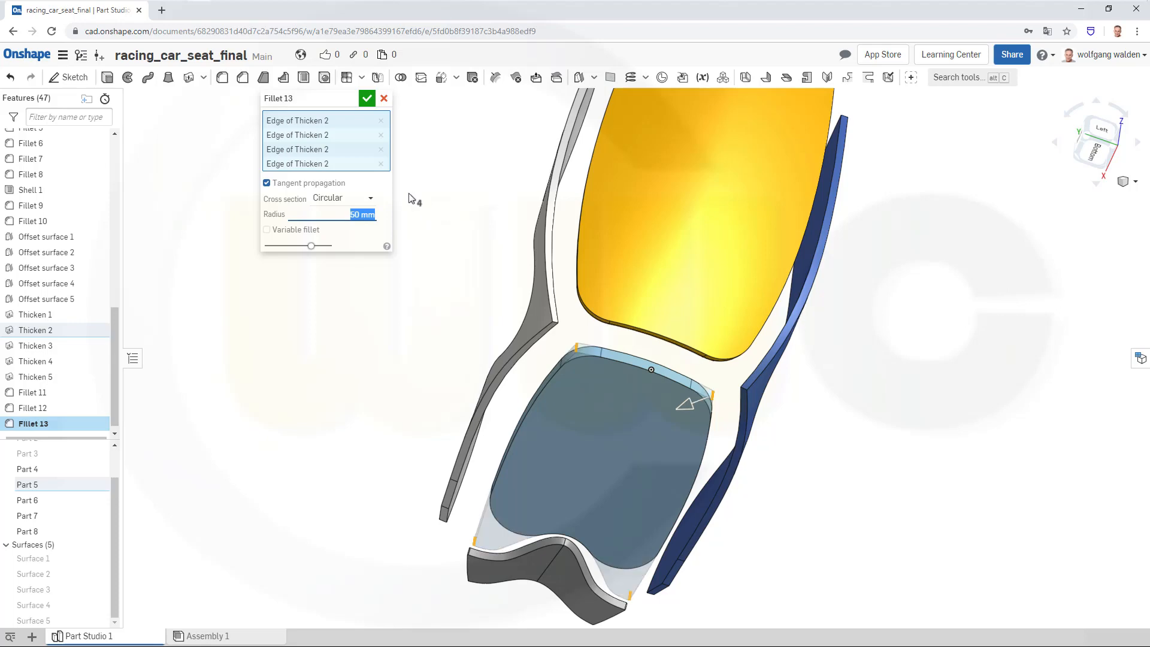
pyautogui.click(367, 99)
# Fillet the upper rim of the light blue cushion pad with a 10 mm radius, using tangent propagation
pyautogui.moveTo(437, 257); pyautogui.dragTo(602, 286, button='right')
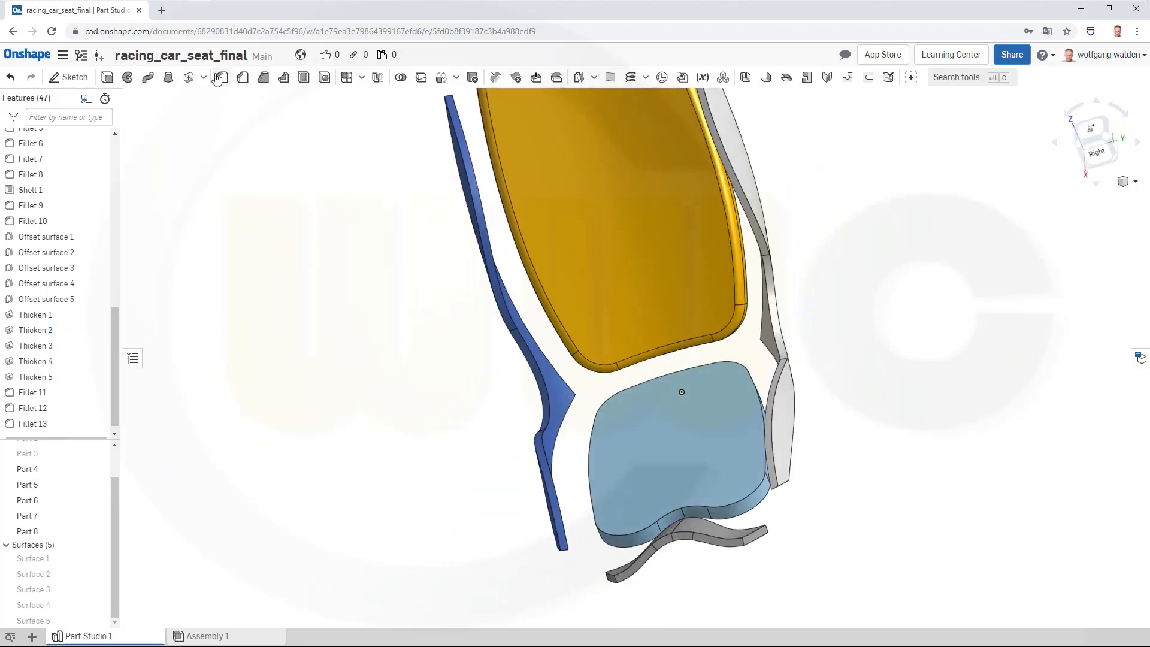
pyautogui.hotkey('shift', 'f')
pyautogui.click(588, 466)
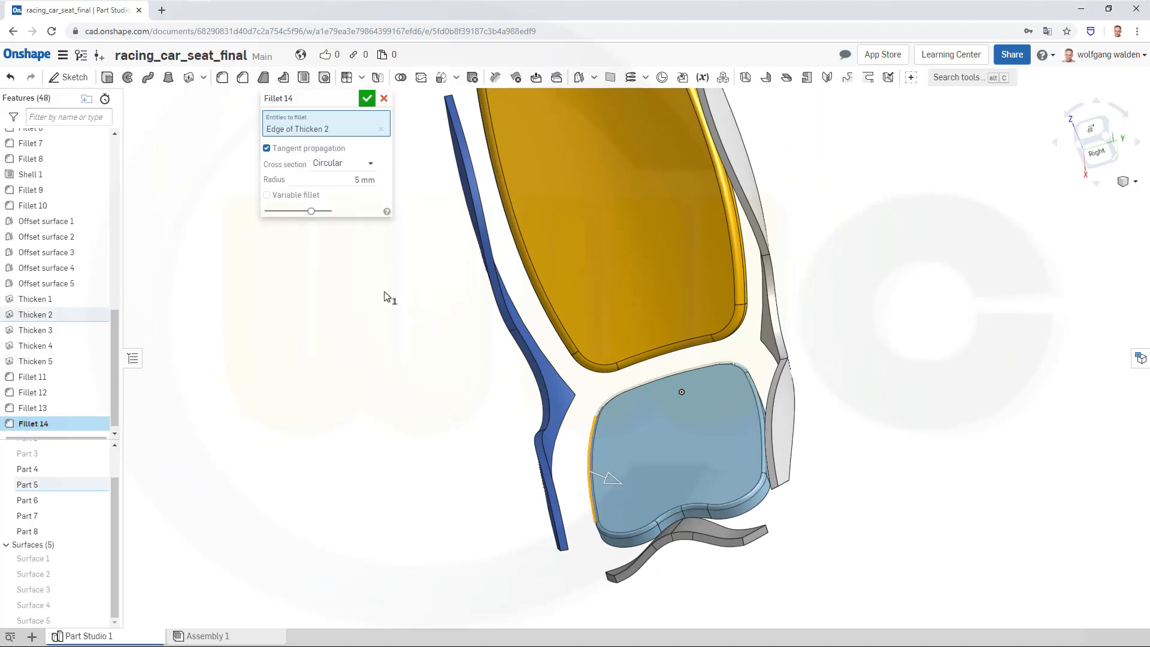
pyautogui.click(366, 181)
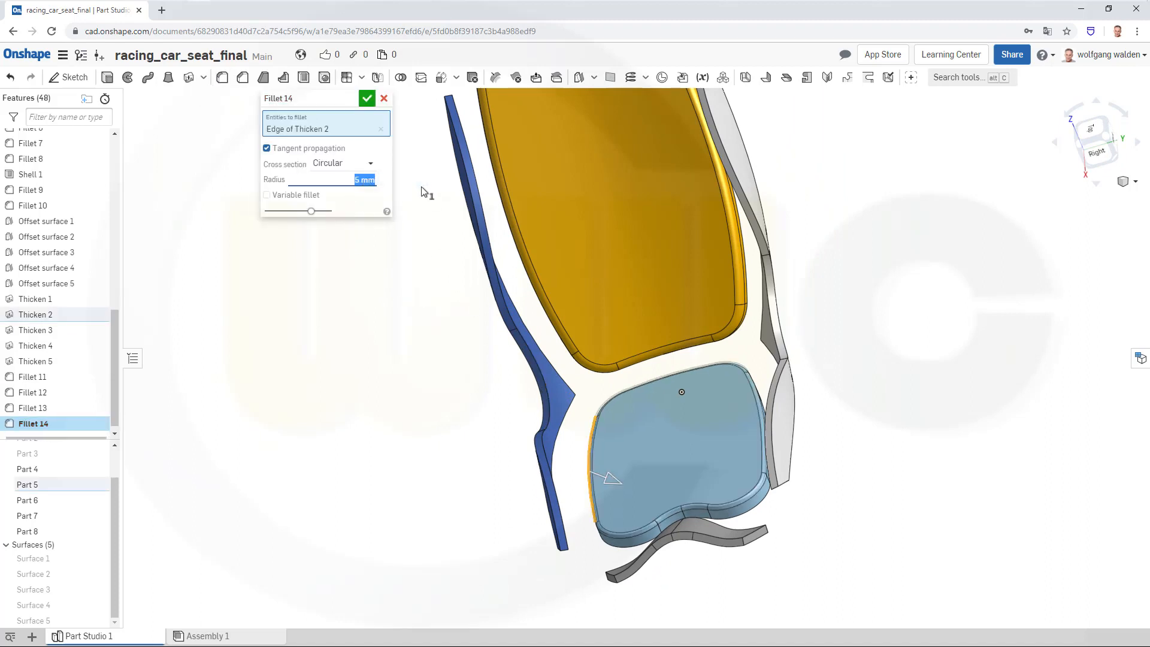
pyautogui.write('10')
pyautogui.press('Return')
pyautogui.click(373, 102)
pyautogui.moveTo(505, 377)
pyautogui.mouseDown(button='right')
pyautogui.moveTo(526, 416)
pyautogui.moveTo(513, 397)
pyautogui.mouseUp(button='right')
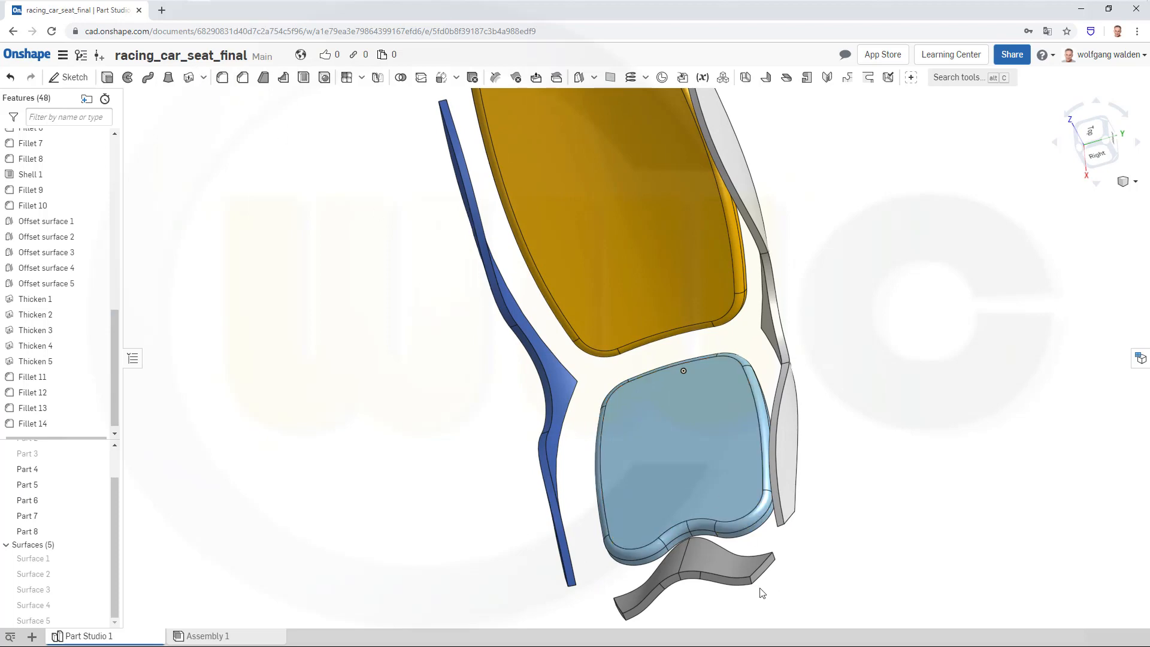
pyautogui.scroll(-2, 761, 588)
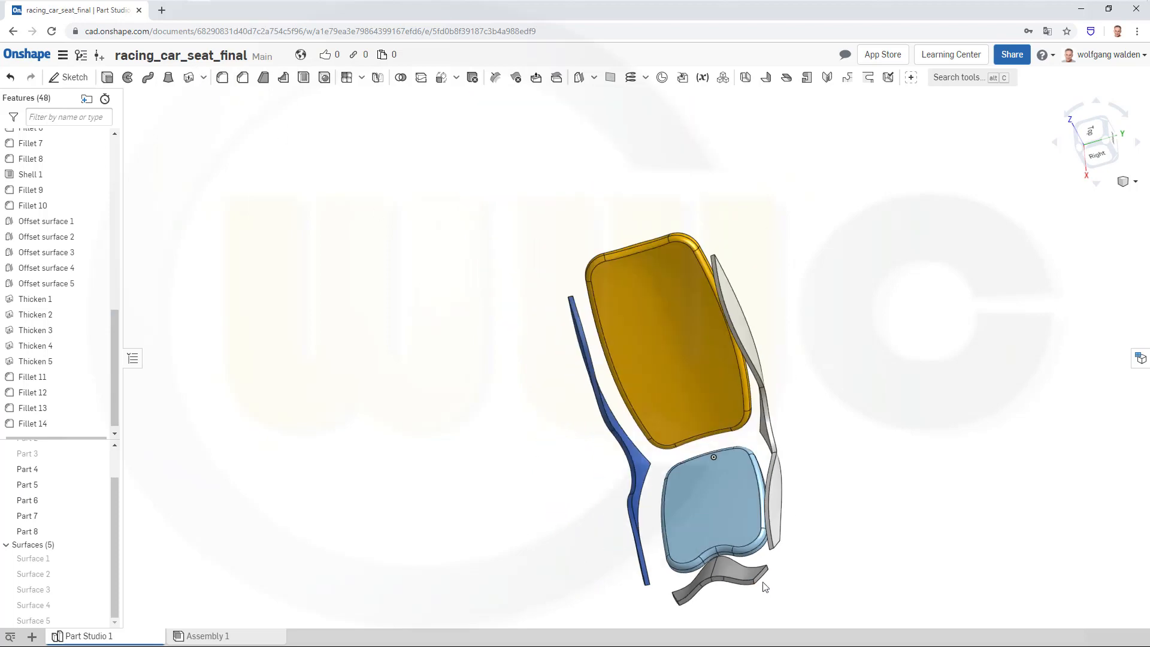
pyautogui.scroll(5, 759, 589)
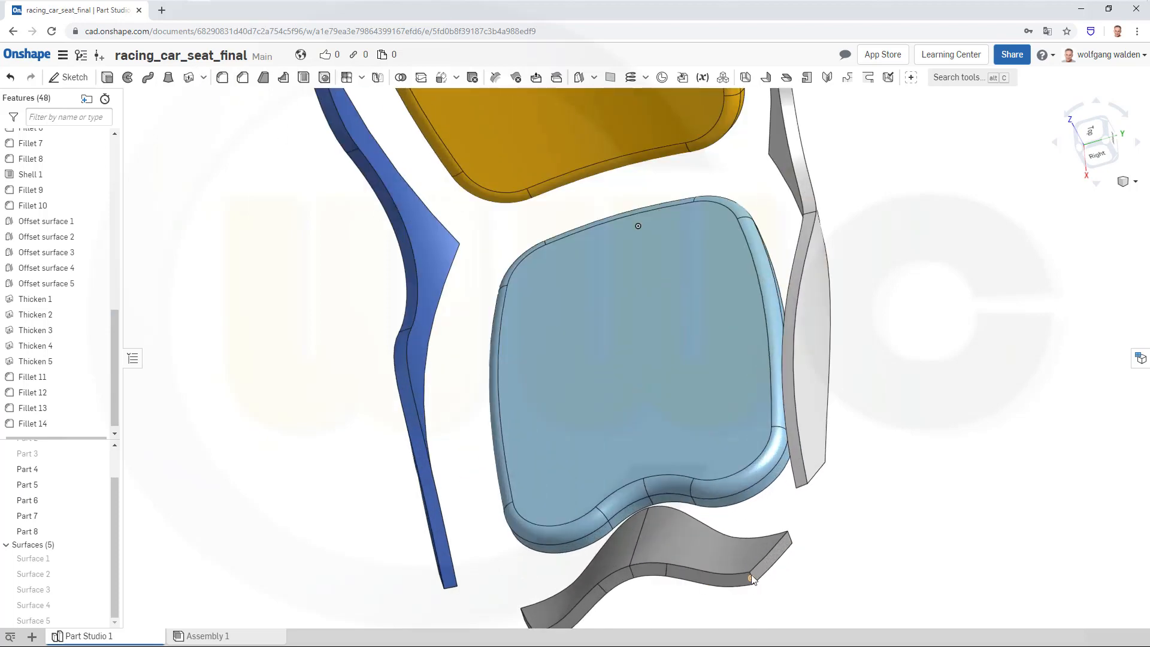
# Try to fillet the four corner edges of the grey front pad with a 30 mm radius
pyautogui.scroll(3, 752, 578)
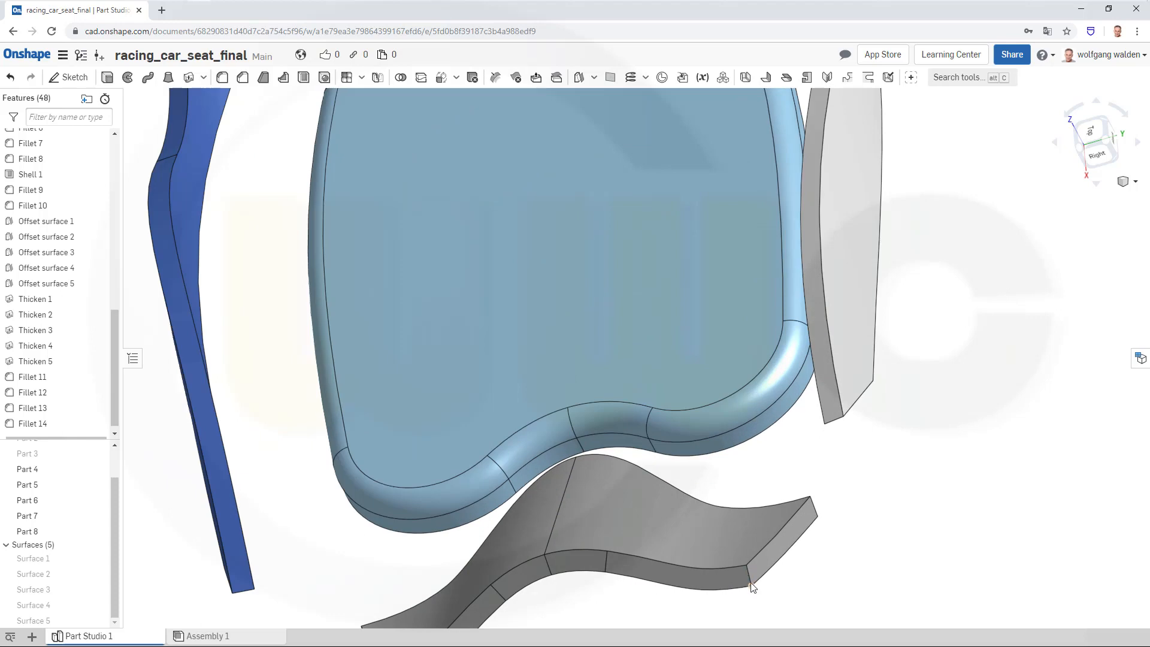
pyautogui.scroll(2, 753, 587)
pyautogui.click(748, 581)
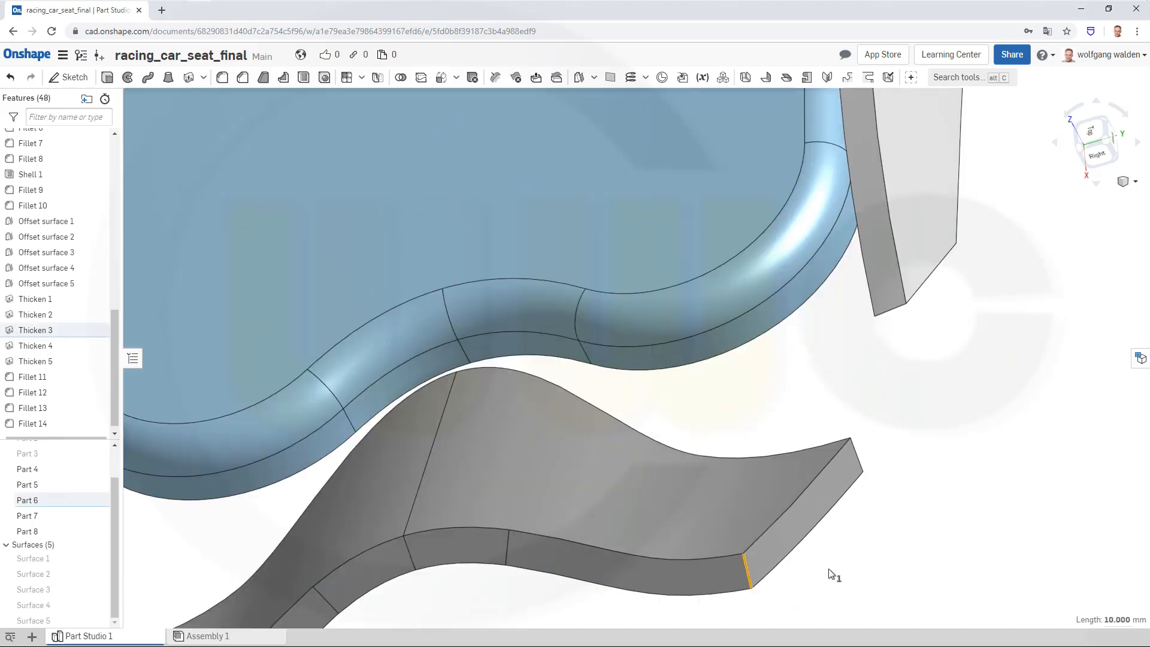
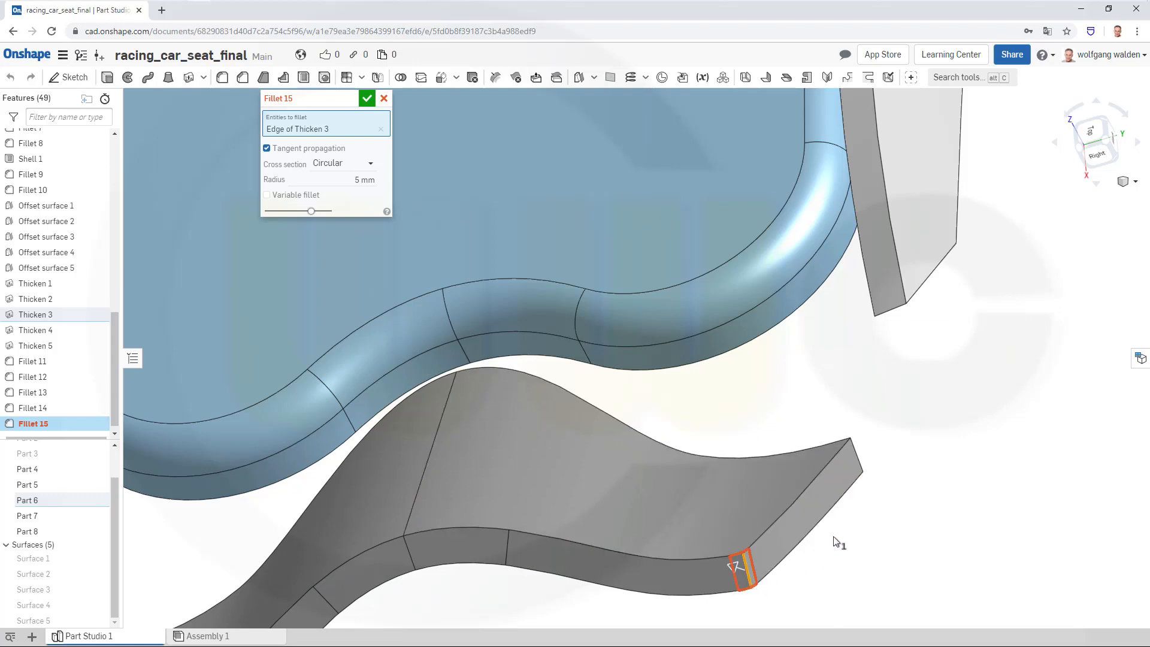
pyautogui.click(859, 462)
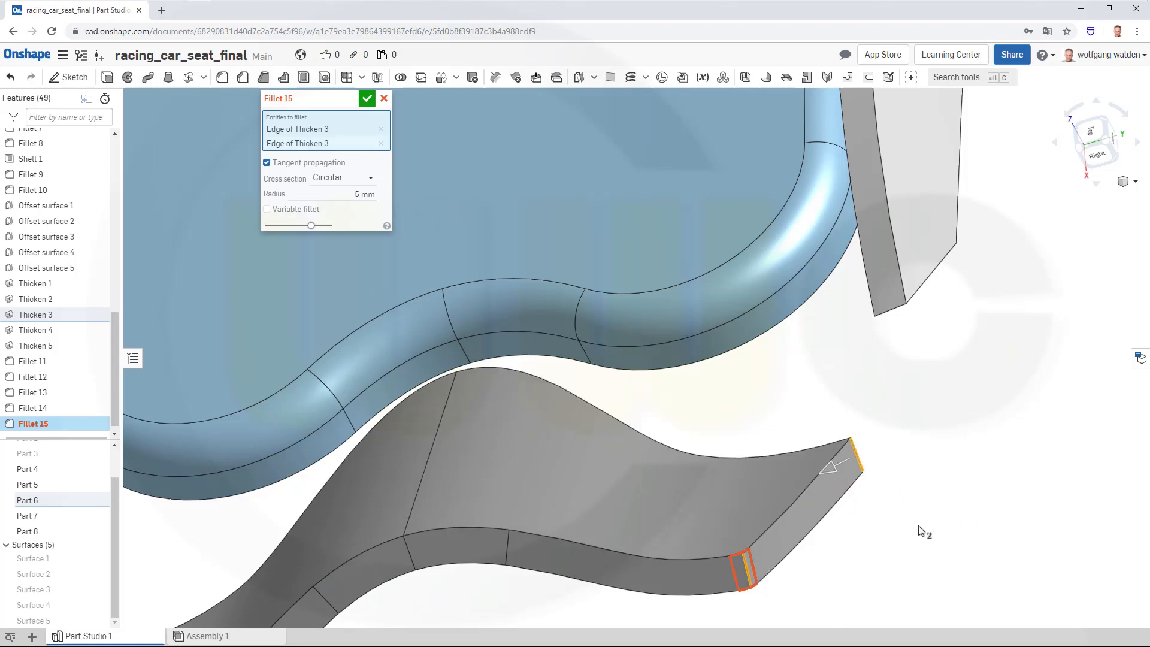
pyautogui.moveTo(905, 513); pyautogui.dragTo(962, 493, button='right')
pyautogui.click(436, 525)
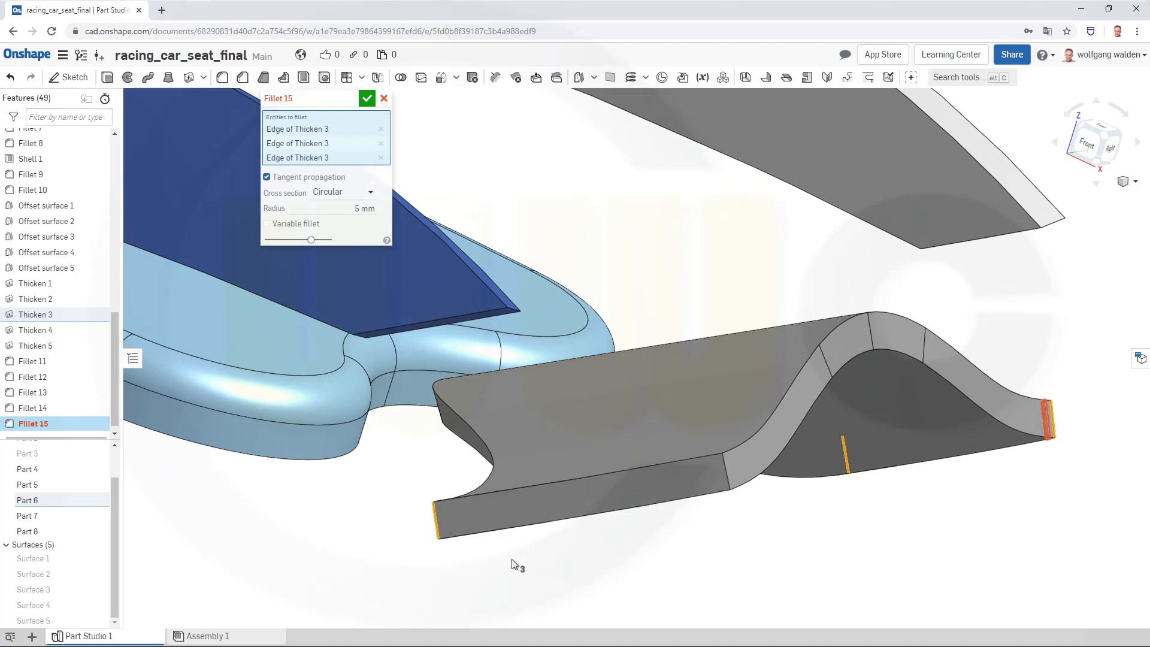
pyautogui.click(737, 493)
pyautogui.moveTo(912, 519); pyautogui.dragTo(847, 516, button='right')
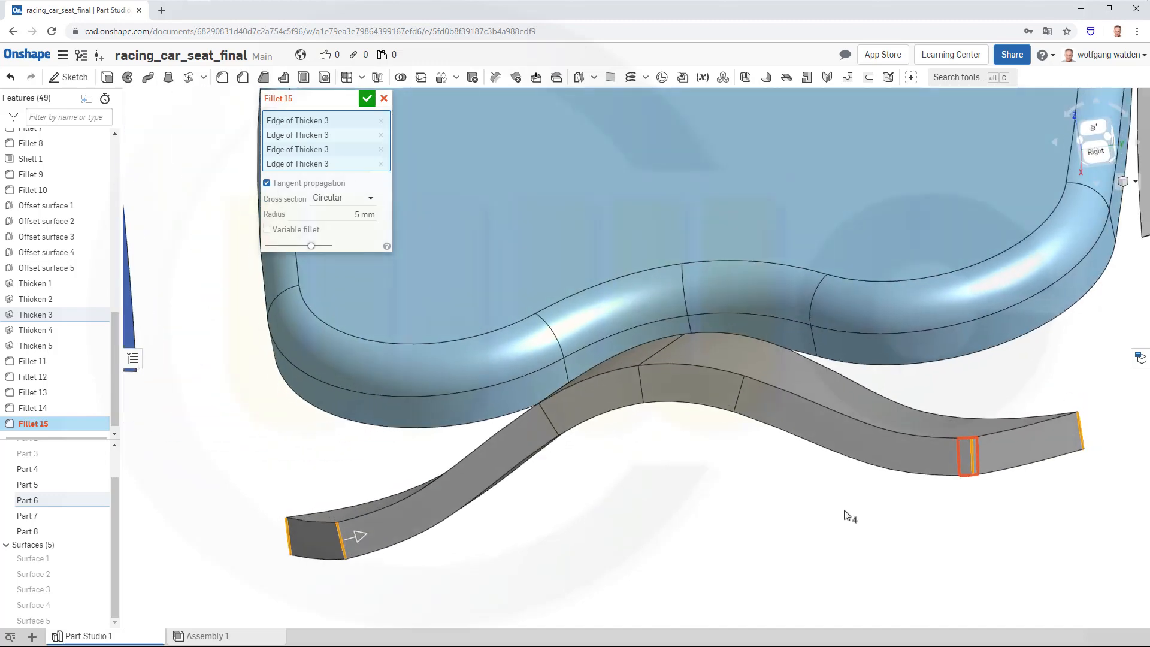
pyautogui.click(970, 461)
pyautogui.click(973, 462)
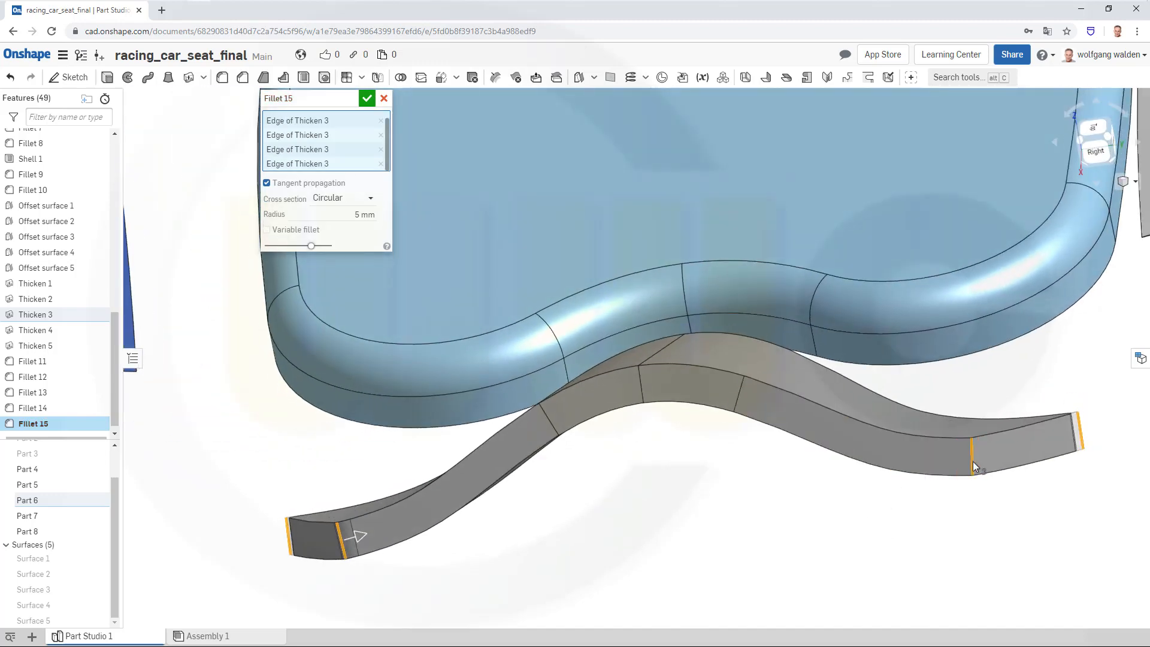
pyautogui.click(362, 214)
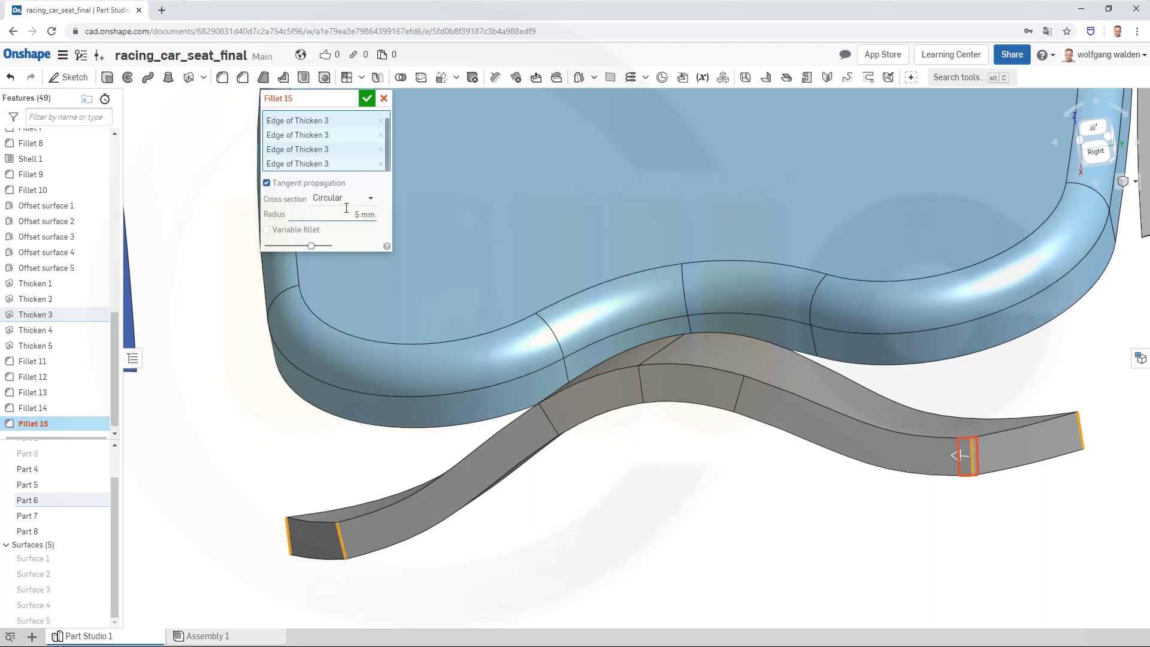
pyautogui.write('30')
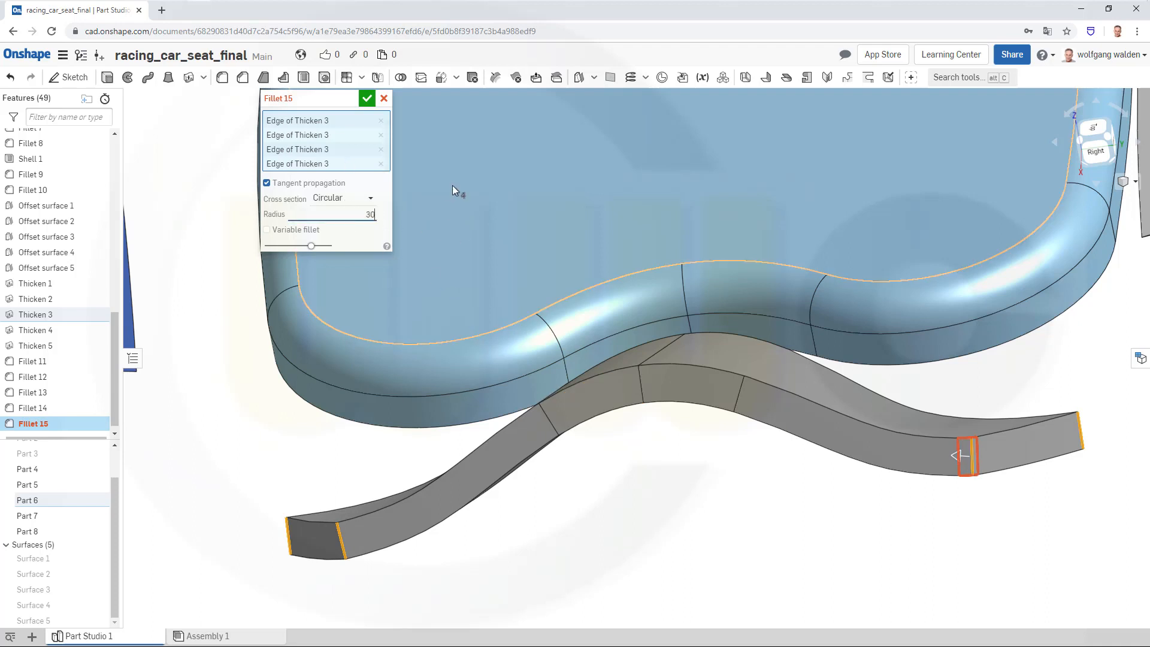
pyautogui.press('Return')
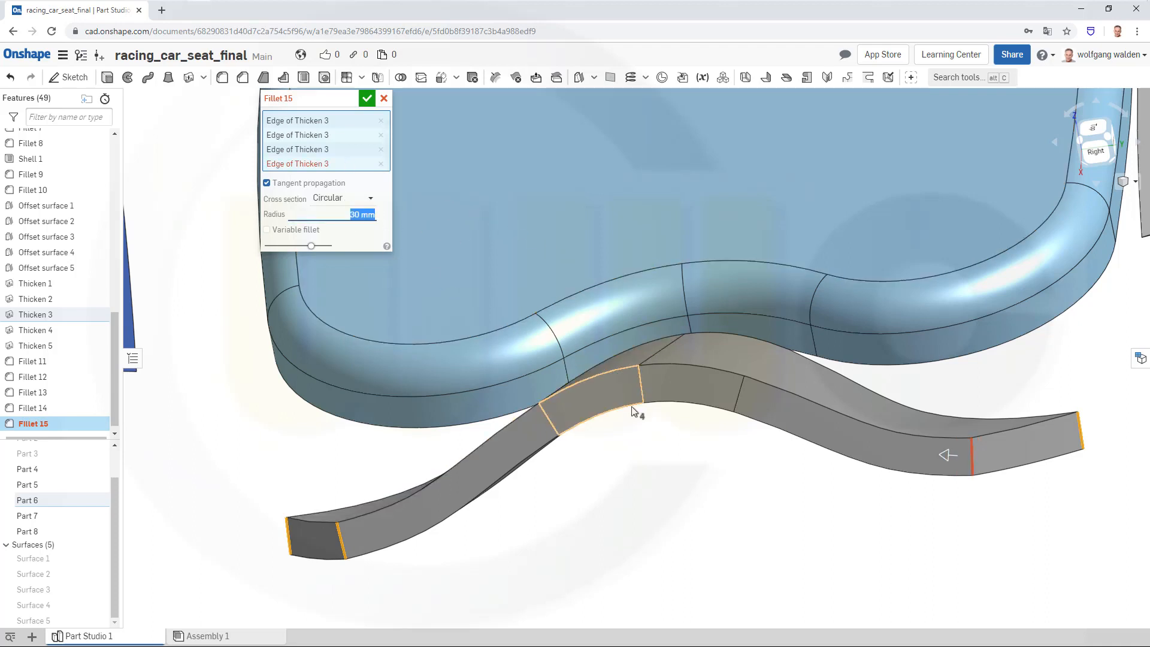
# Remove one corner edge at the end near the light grey side pad from the fillet selection and add it again
pyautogui.moveTo(639, 473)
pyautogui.mouseDown(button='right')
pyautogui.moveTo(631, 508)
pyautogui.moveTo(618, 475)
pyautogui.mouseUp(button='right')
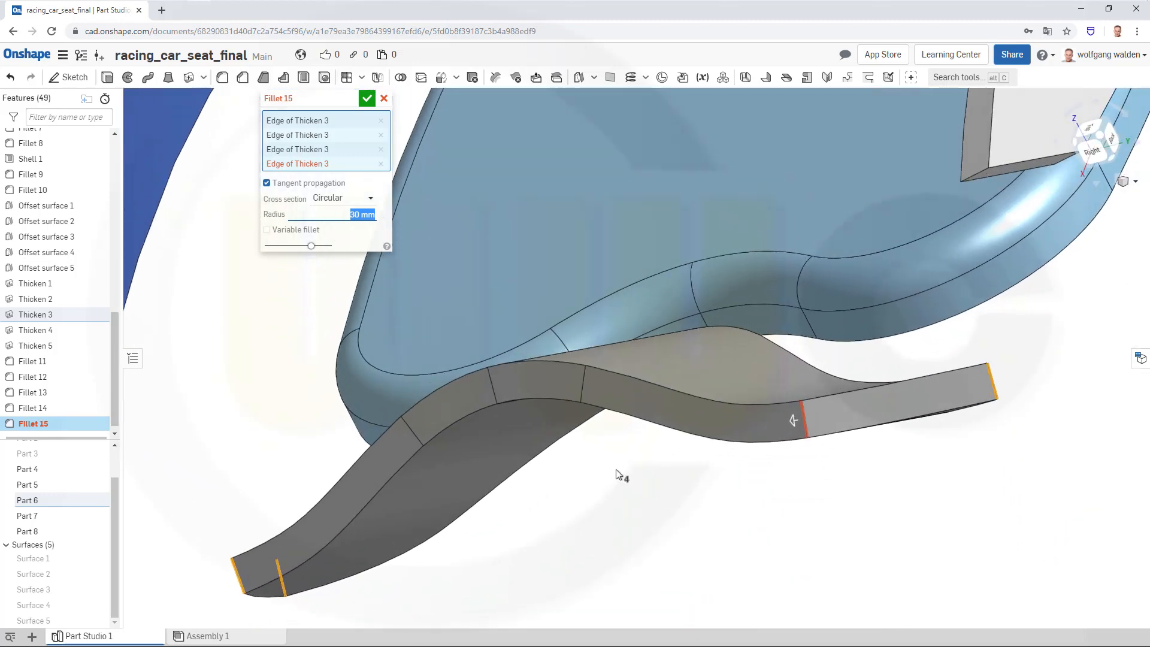
pyautogui.click(381, 164)
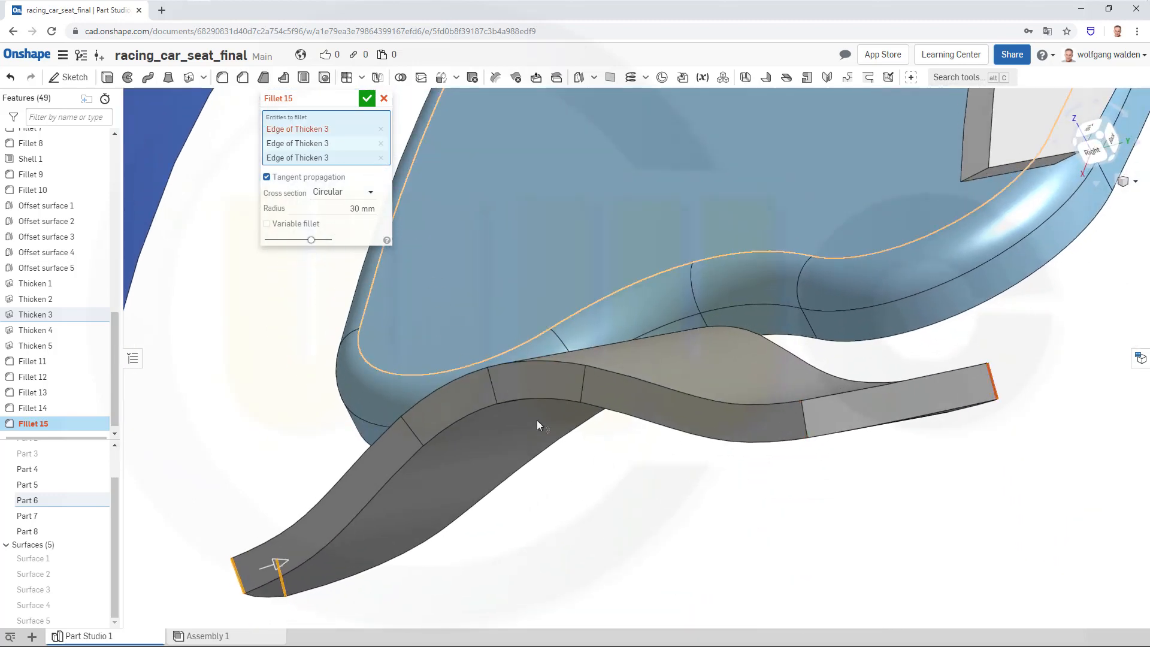
pyautogui.click(804, 422)
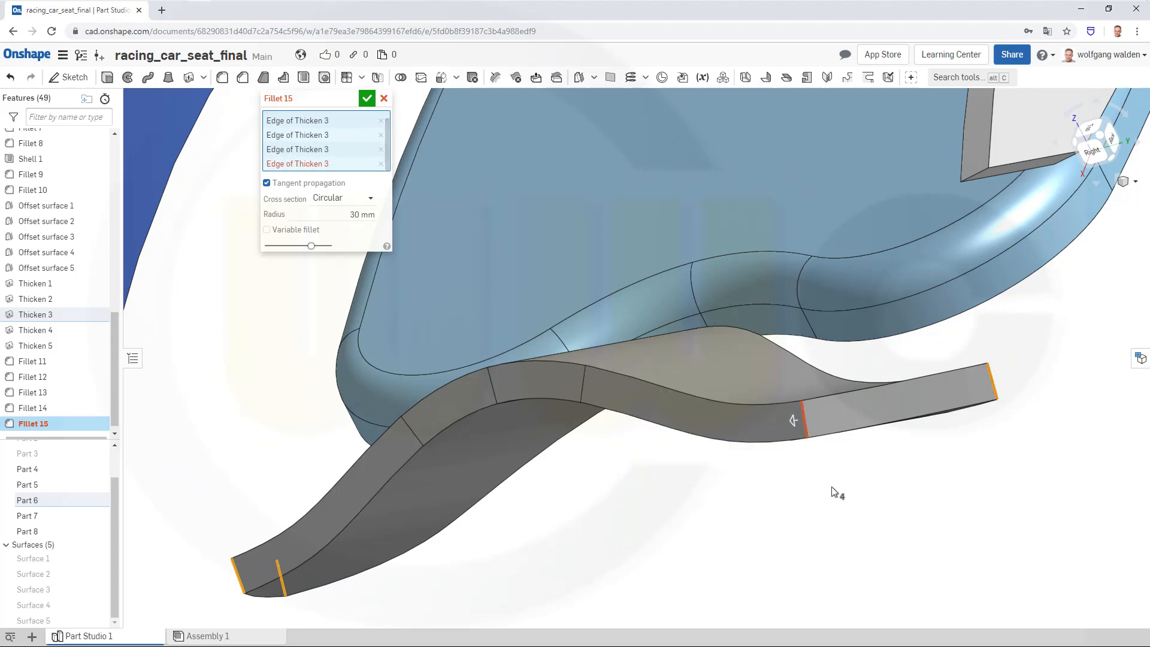
pyautogui.moveTo(629, 431); pyautogui.dragTo(687, 503, button='right')
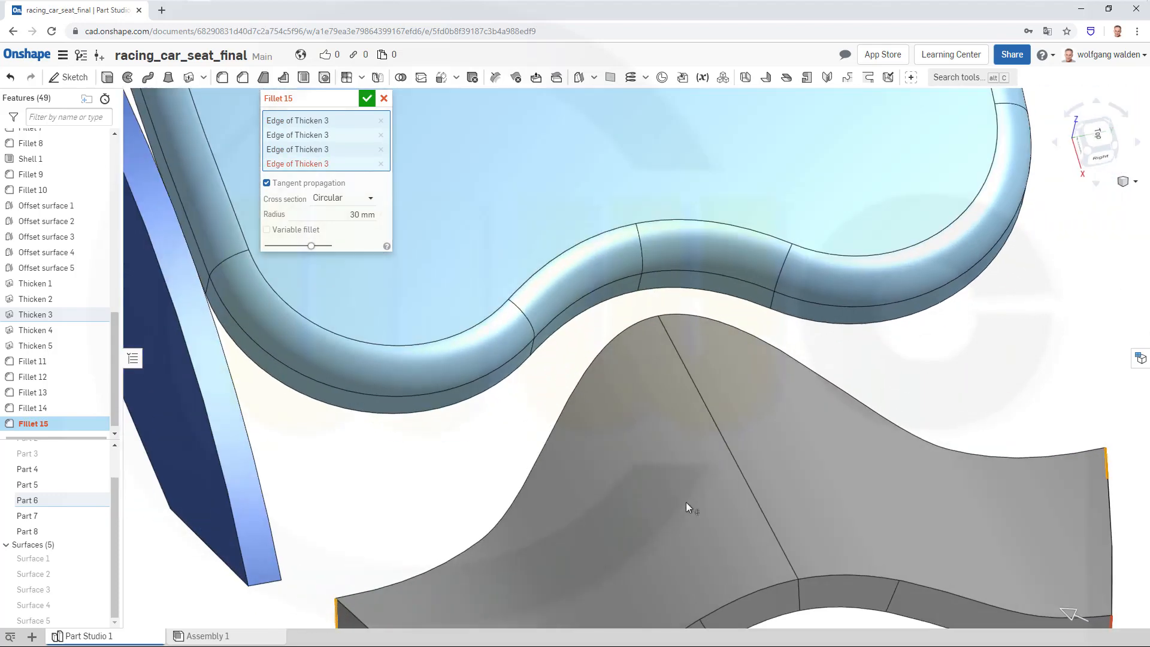
pyautogui.moveTo(470, 326); pyautogui.dragTo(477, 308, button='right')
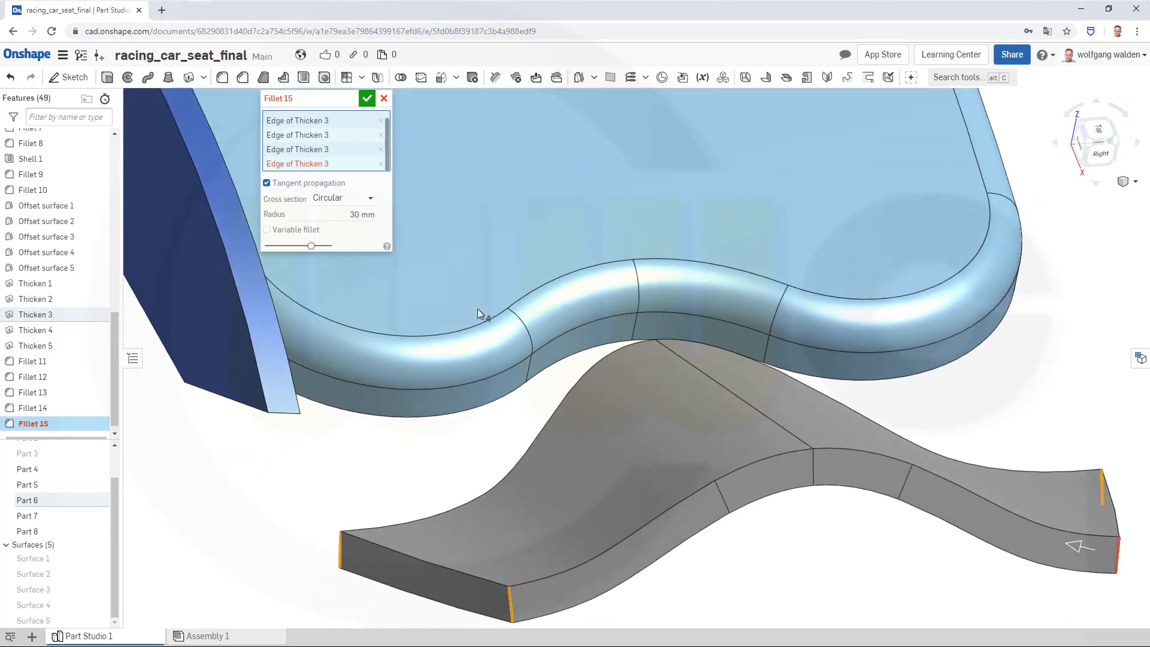
# Limit the 30 mm fillet to the two corner edges at the grey front pad's end nearest the blue side pad
pyautogui.click(381, 163)
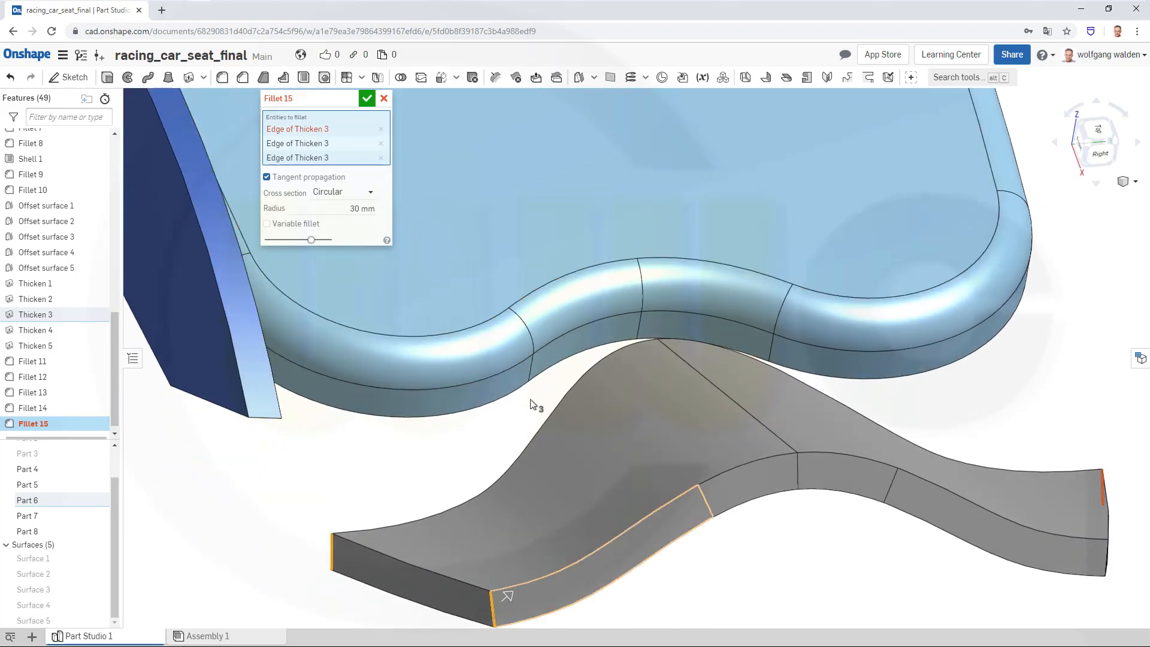
pyautogui.click(381, 129)
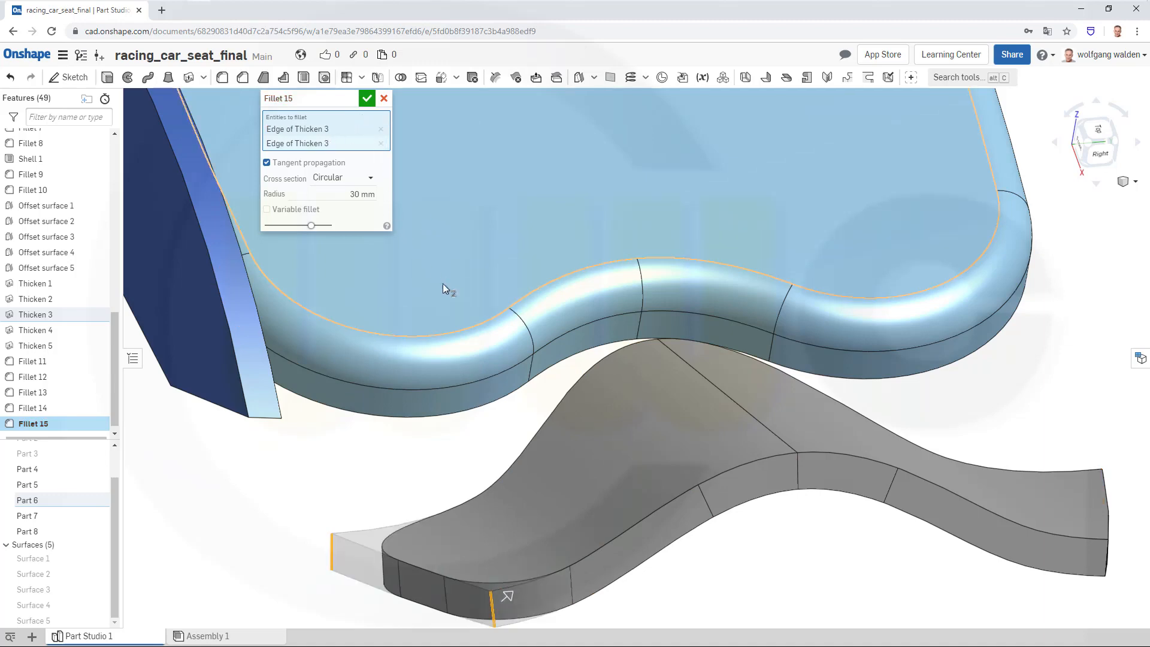
pyautogui.scroll(3, 619, 511)
pyautogui.moveTo(618, 505); pyautogui.dragTo(617, 504, button='right')
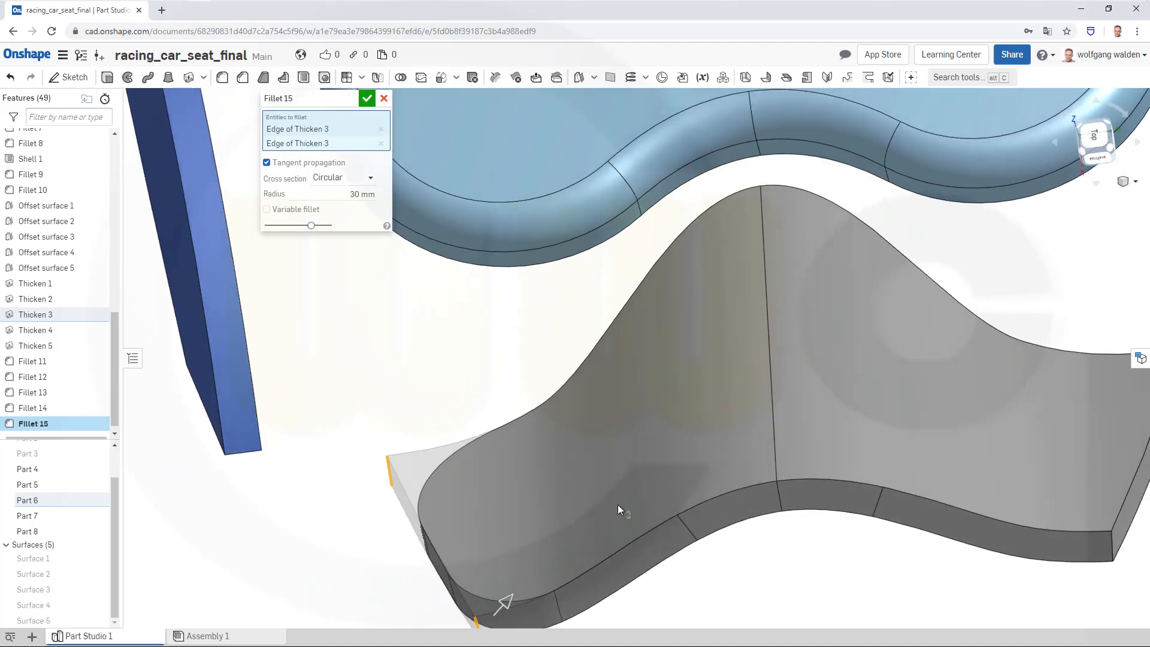
pyautogui.click(367, 100)
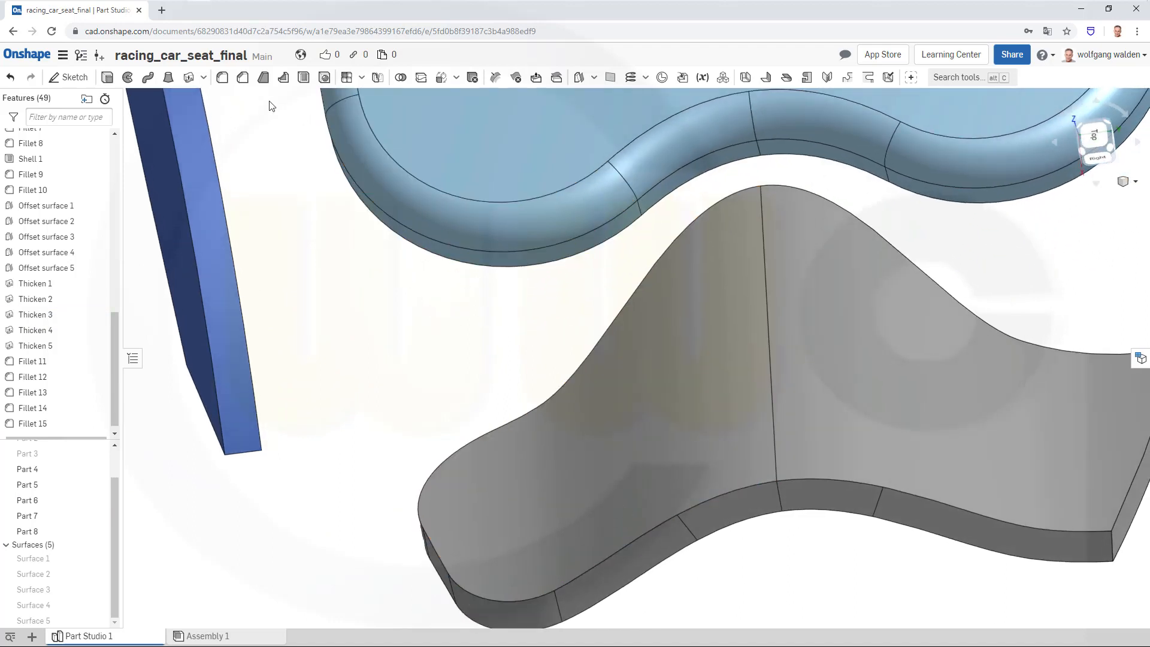
pyautogui.click(222, 76)
pyautogui.moveTo(1092, 601); pyautogui.dragTo(1019, 578, button='right')
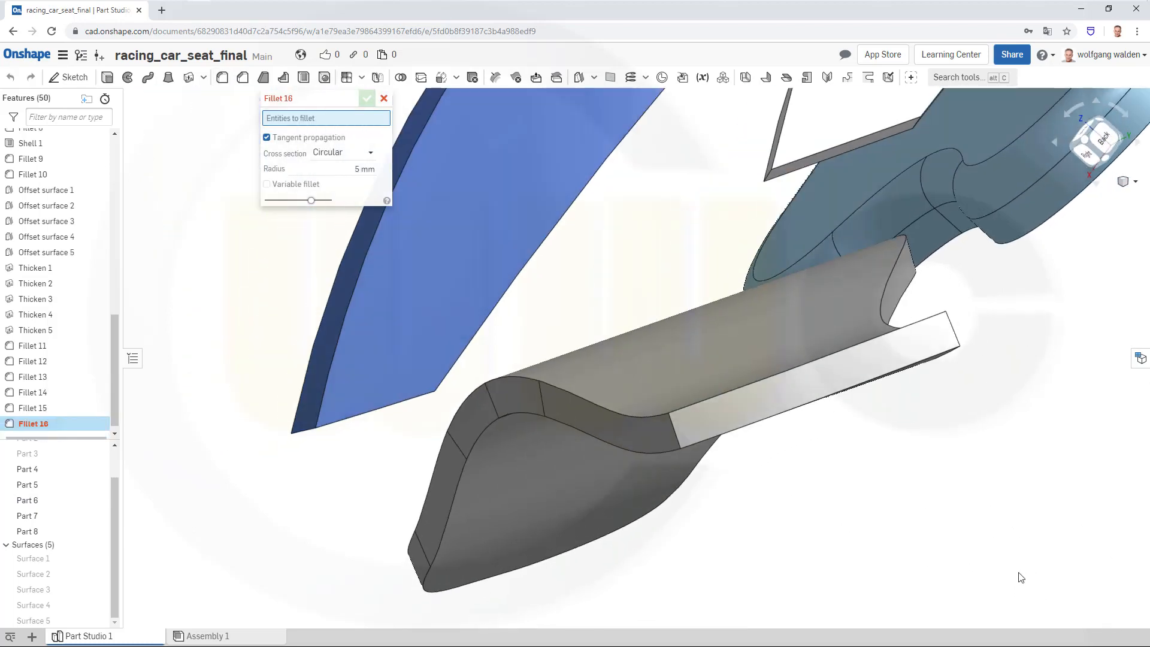
pyautogui.click(674, 435)
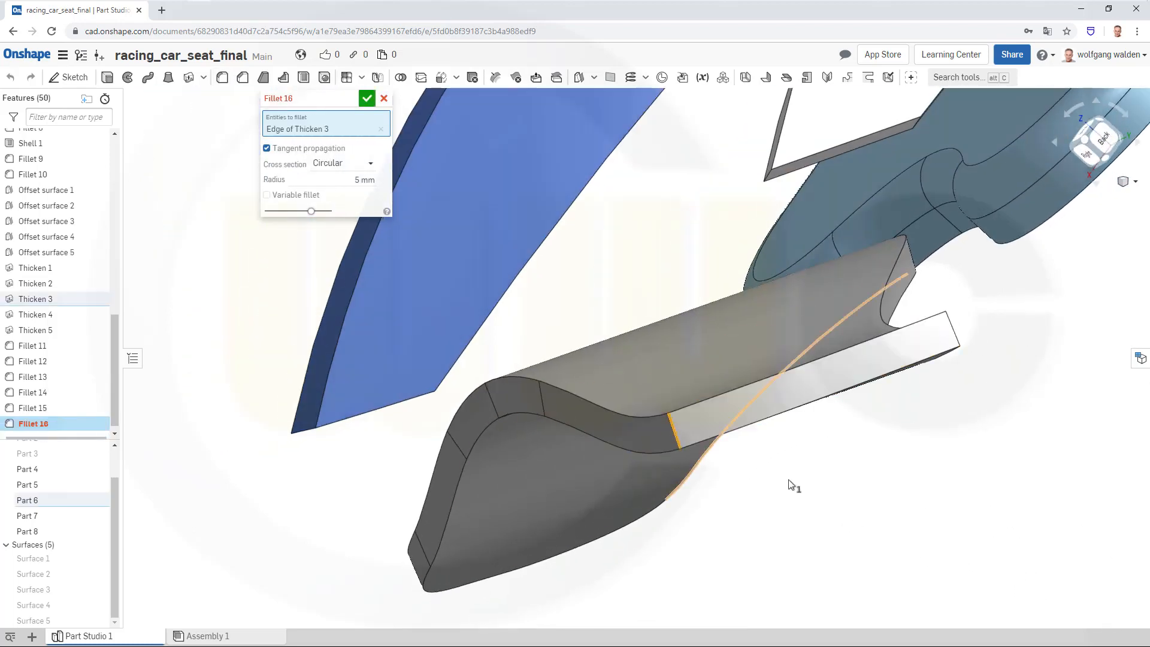
pyautogui.click(958, 336)
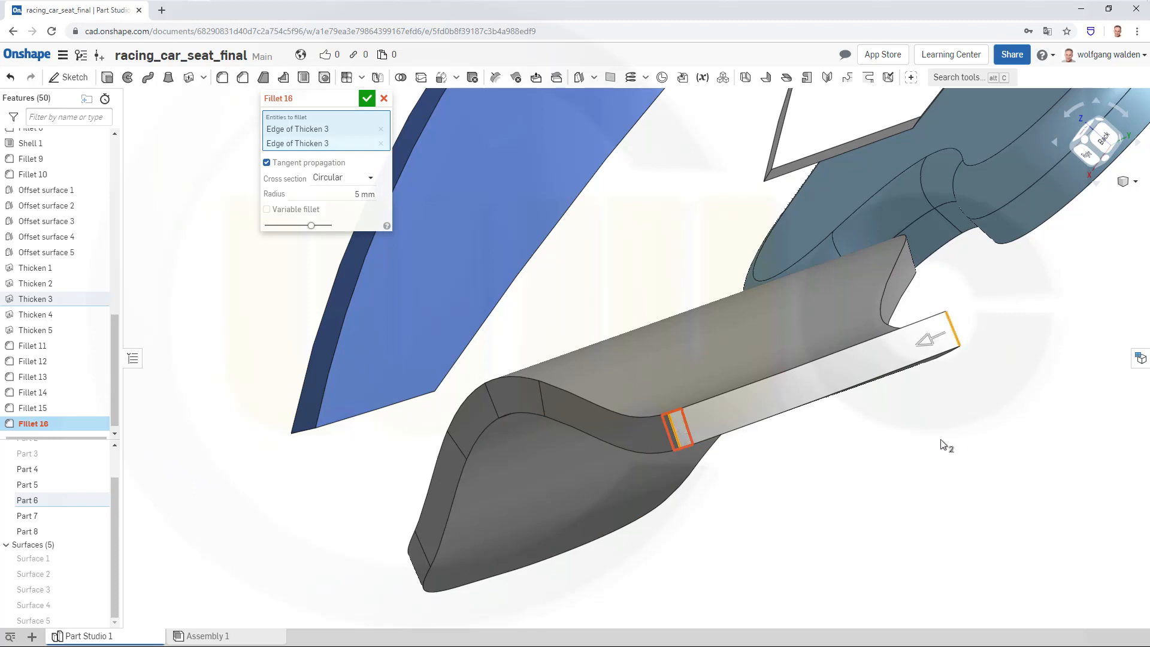
pyautogui.moveTo(926, 450); pyautogui.dragTo(898, 480, button='right')
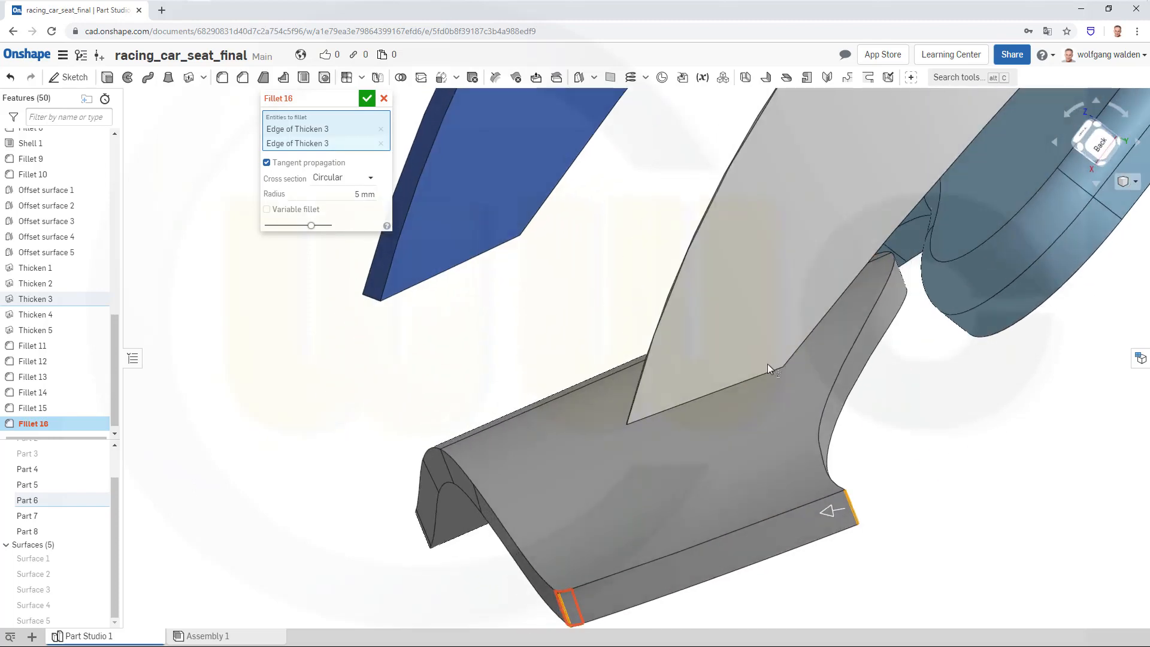
pyautogui.click(383, 99)
# Edit the grey front pad's Thicken feature to use only the offset-surface face of the half nearest the blue side pad
pyautogui.moveTo(478, 287); pyautogui.dragTo(546, 277, button='right')
pyautogui.scroll(2, 430, 475)
pyautogui.scroll(-3, 411, 460)
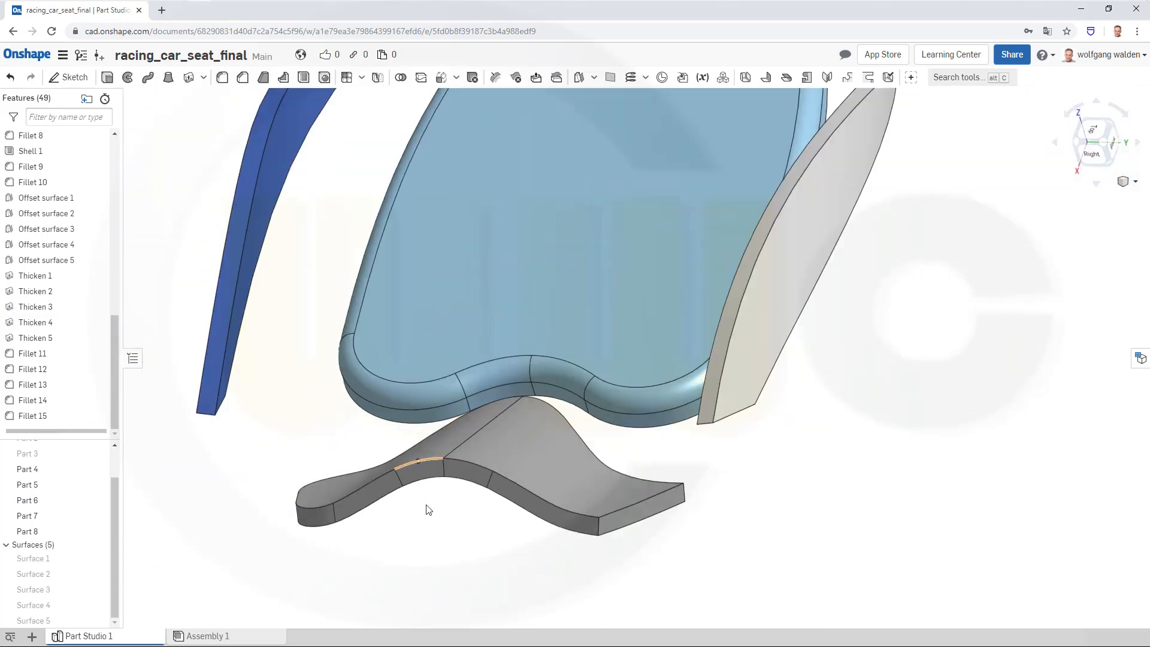
pyautogui.moveTo(426, 506); pyautogui.dragTo(452, 434, button='right')
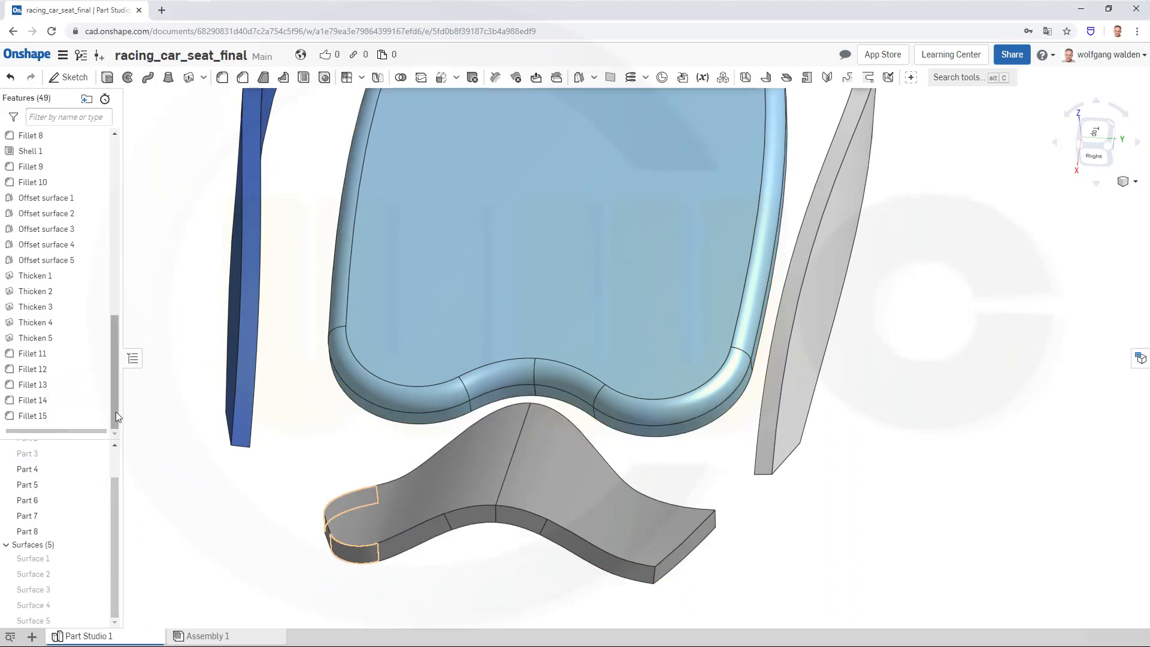
pyautogui.click(49, 338)
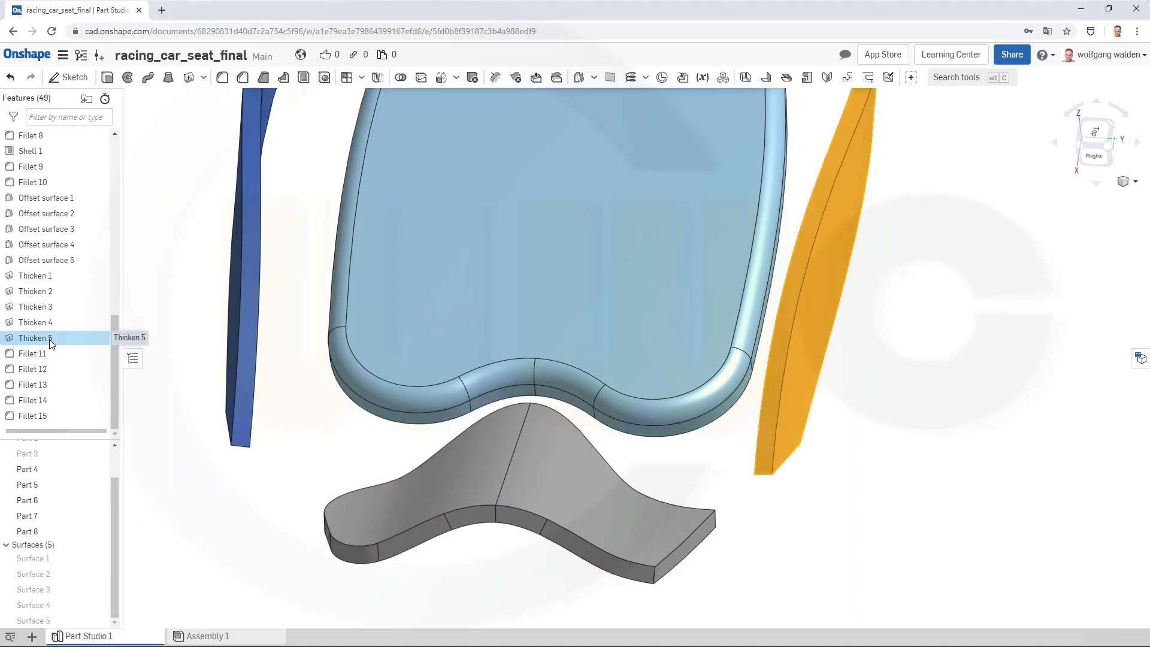
pyautogui.keyDown('ctrl'); pyautogui.click(43, 306); pyautogui.keyUp('ctrl')
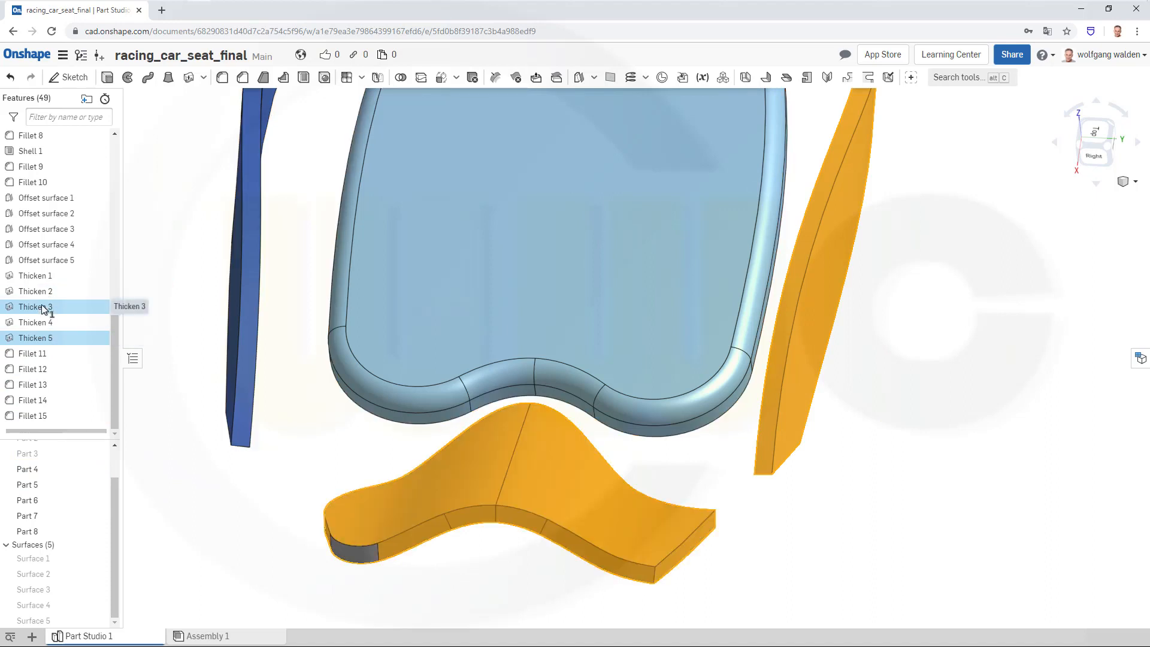
pyautogui.doubleClick(43, 308)
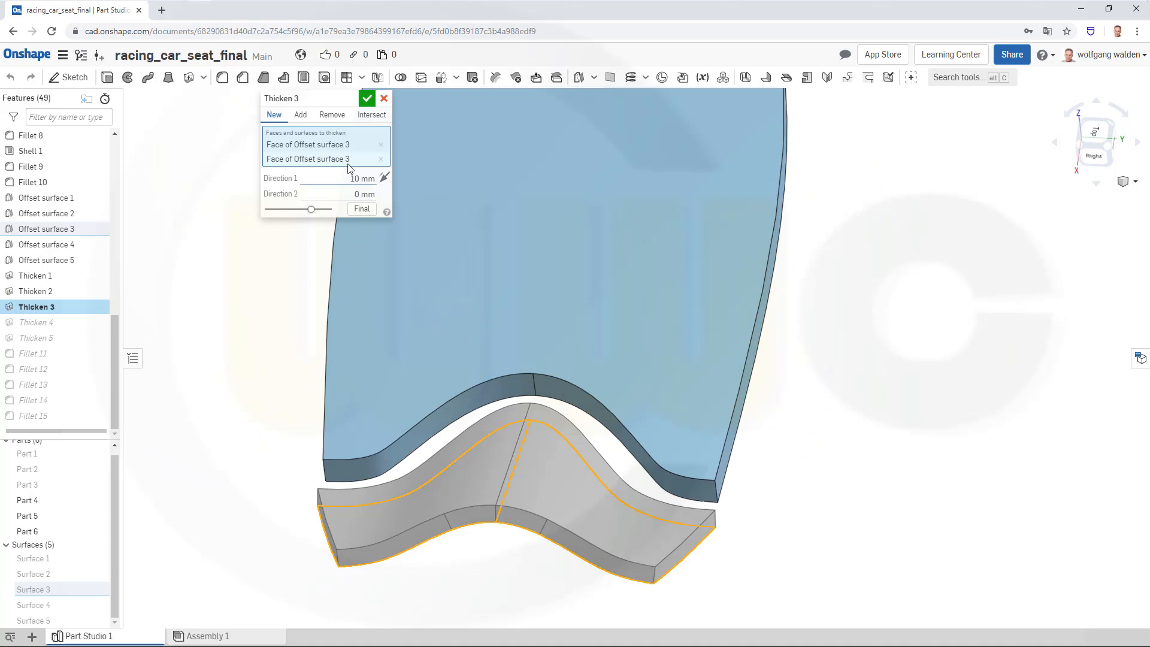
pyautogui.click(381, 159)
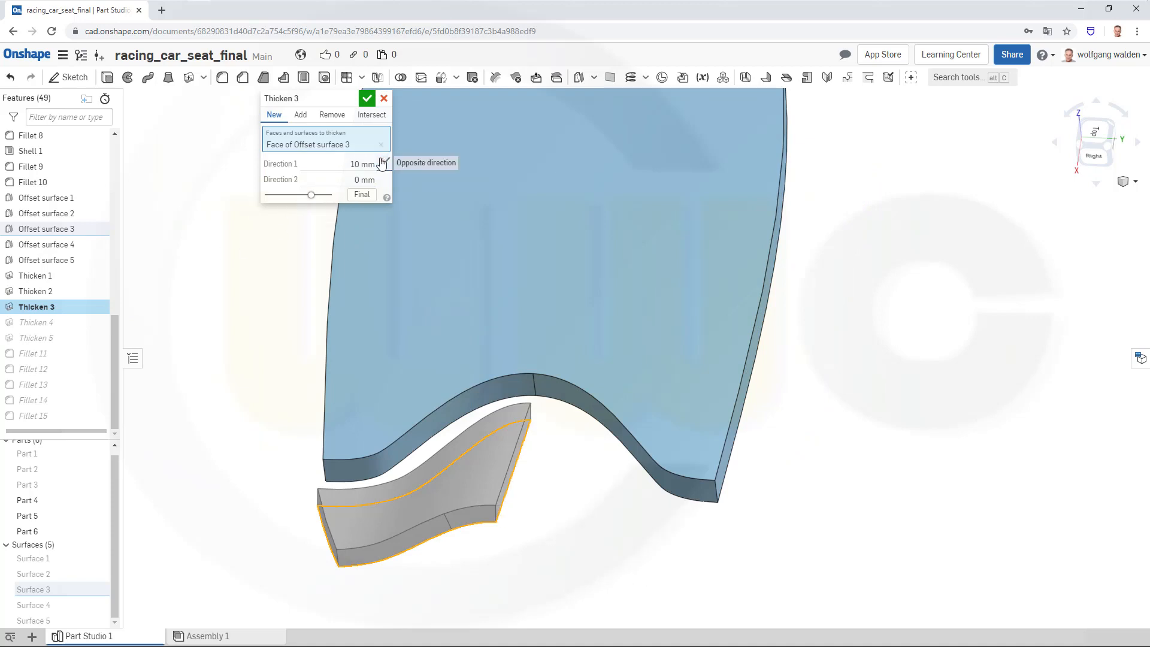
pyautogui.click(367, 100)
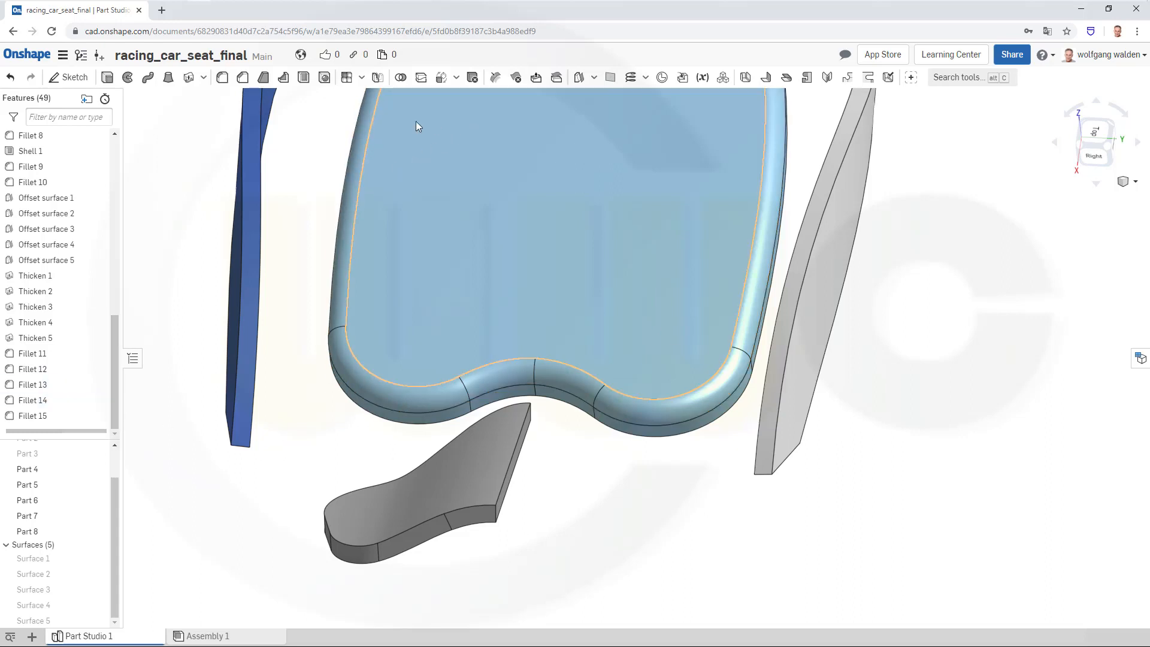
# Mirror the grey front half pad about the Front plane, adding the mirrored half to the same part
pyautogui.click(376, 78)
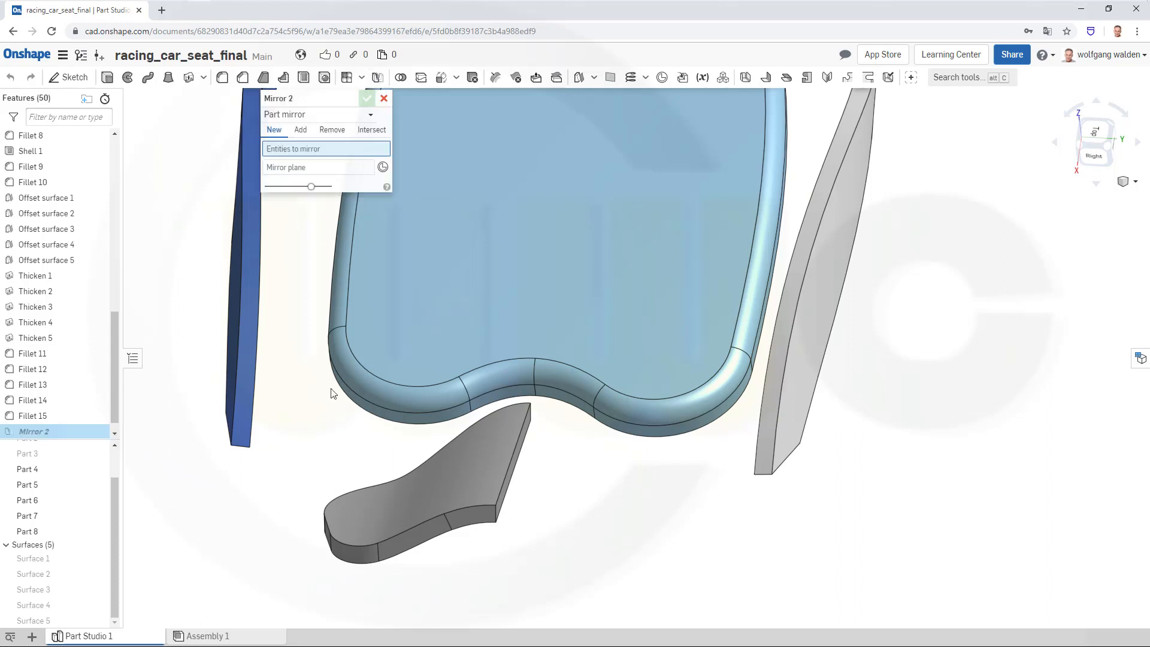
pyautogui.click(408, 514)
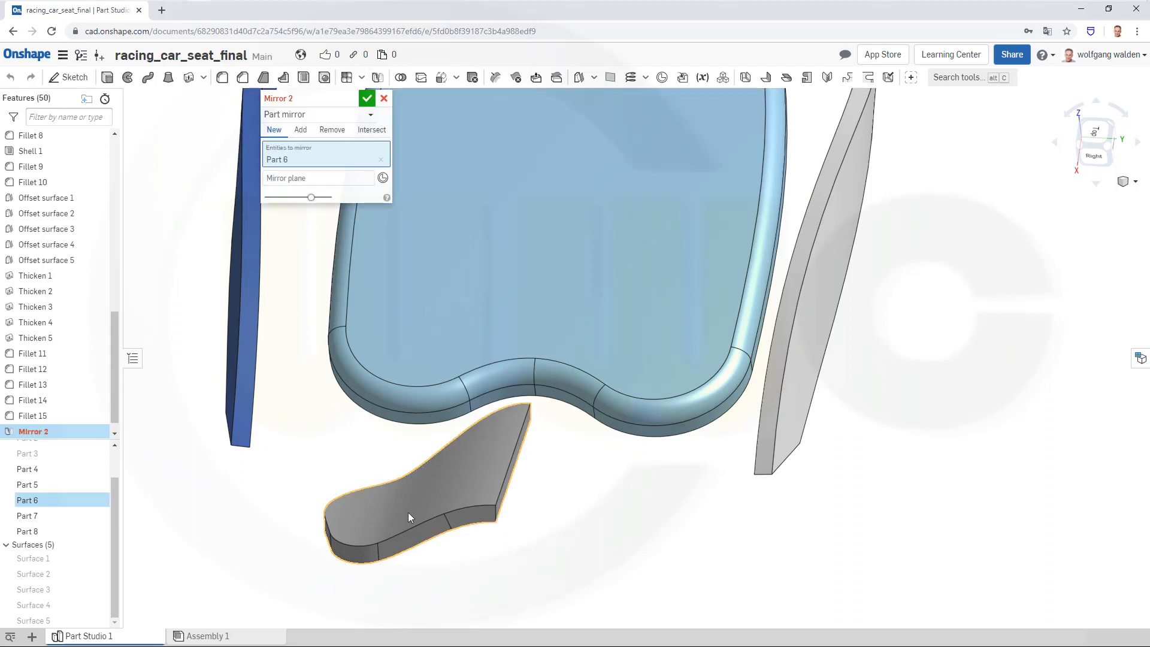
pyautogui.click(312, 179)
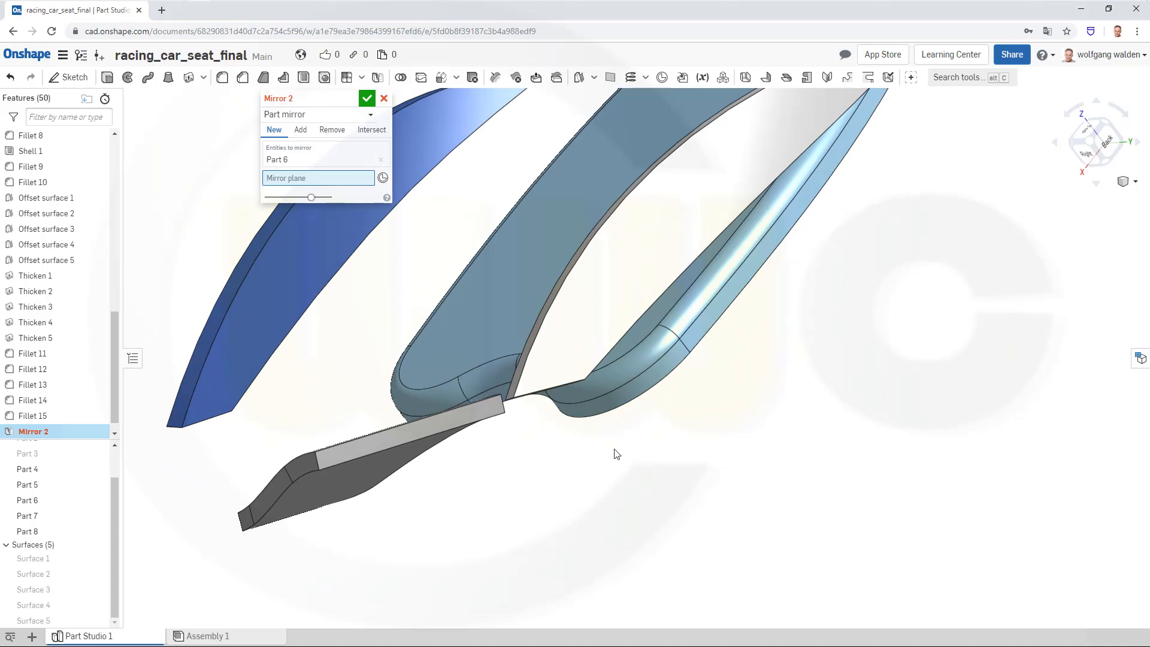
pyautogui.moveTo(116, 343); pyautogui.dragTo(126, 163)
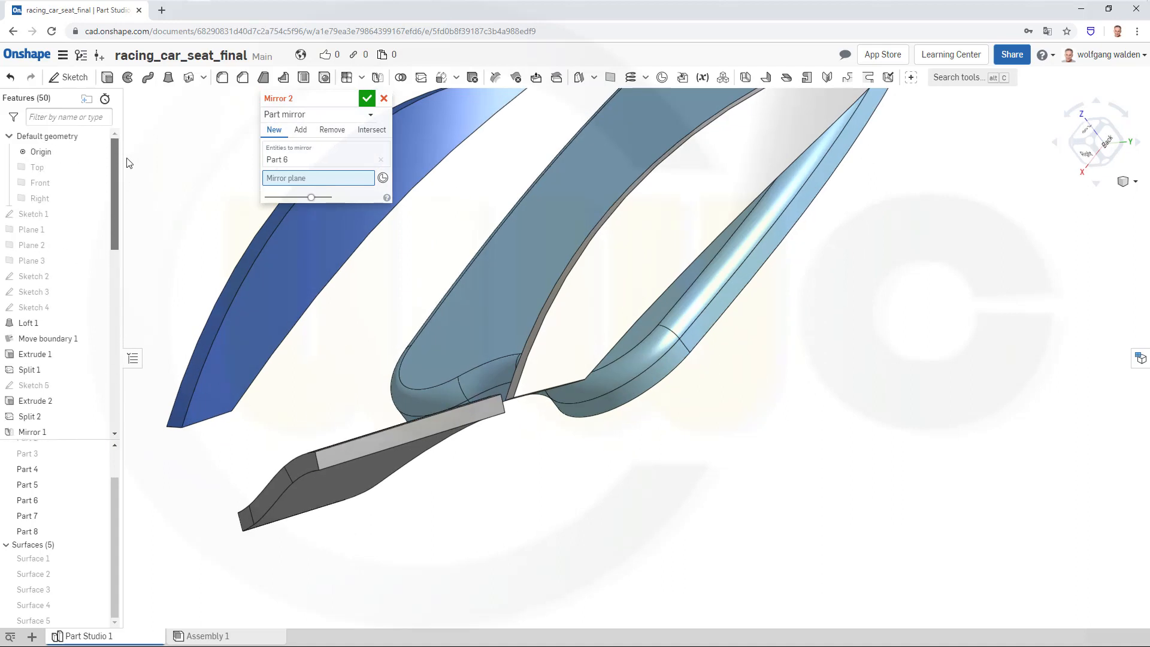
pyautogui.click(40, 185)
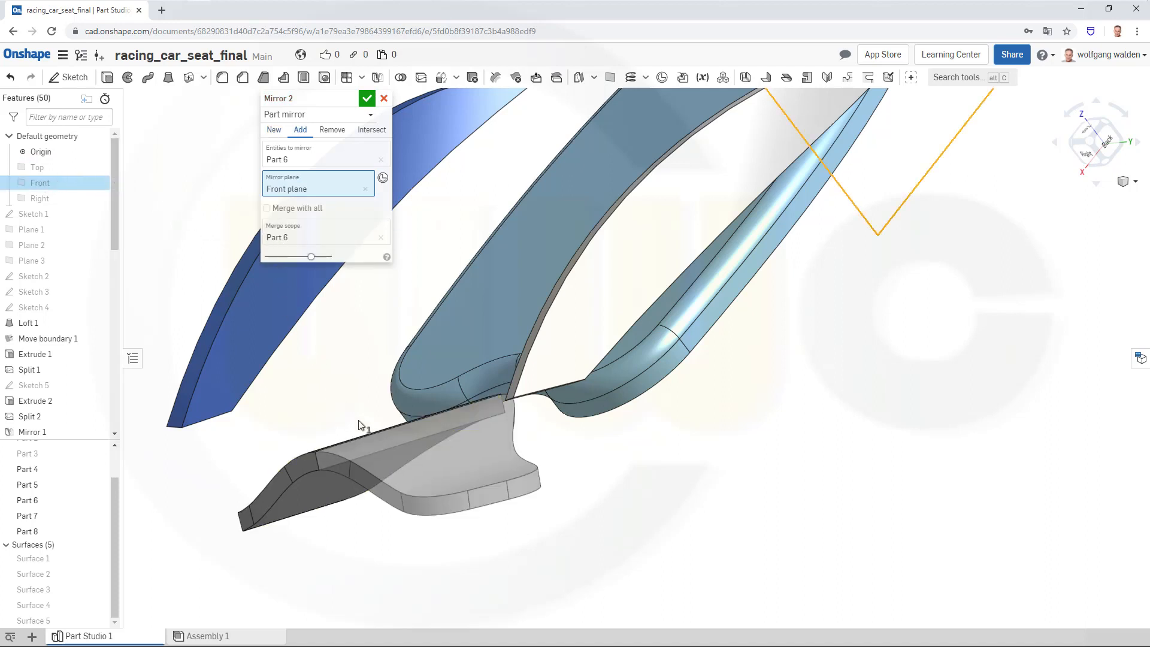
pyautogui.click(368, 98)
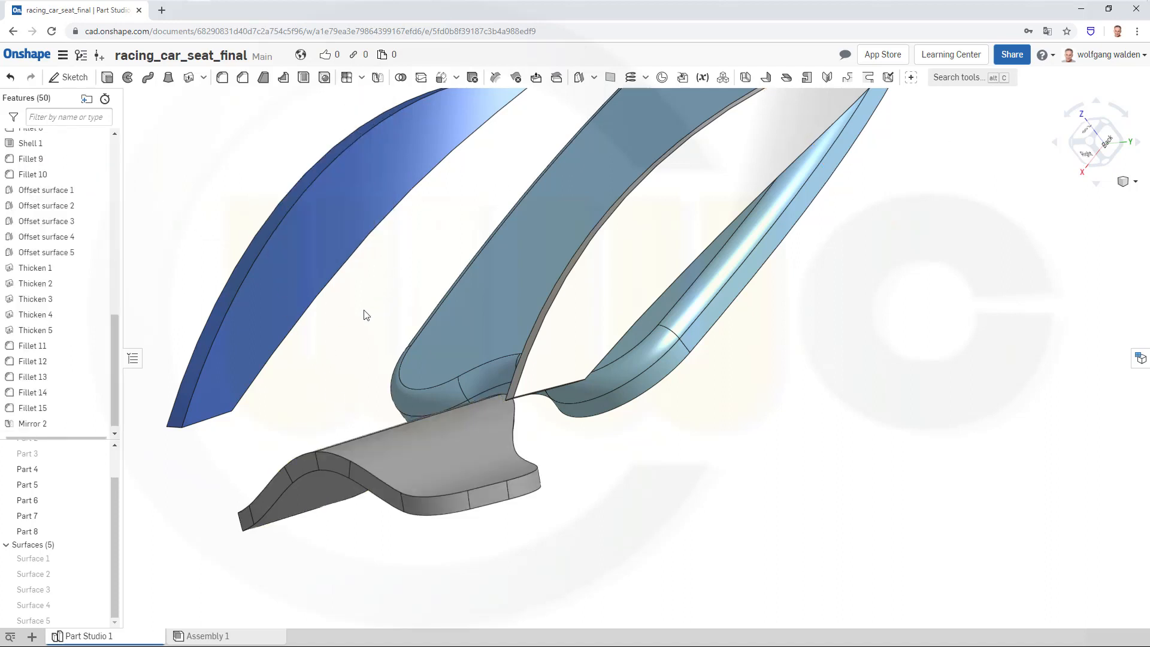
# Round the upper rim of the full grey front pad with a 5 mm tangent-propagated fillet
pyautogui.scroll(5, 400, 312)
pyautogui.moveTo(407, 337); pyautogui.dragTo(408, 314, button='right')
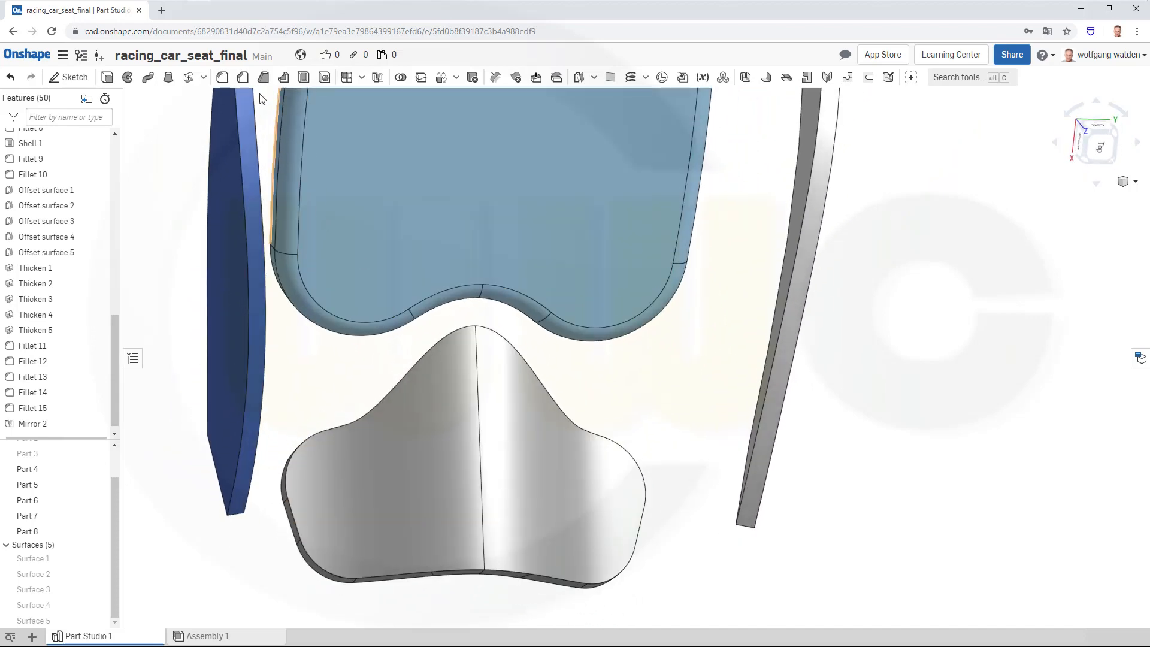
pyautogui.hotkey('shift', 'f')
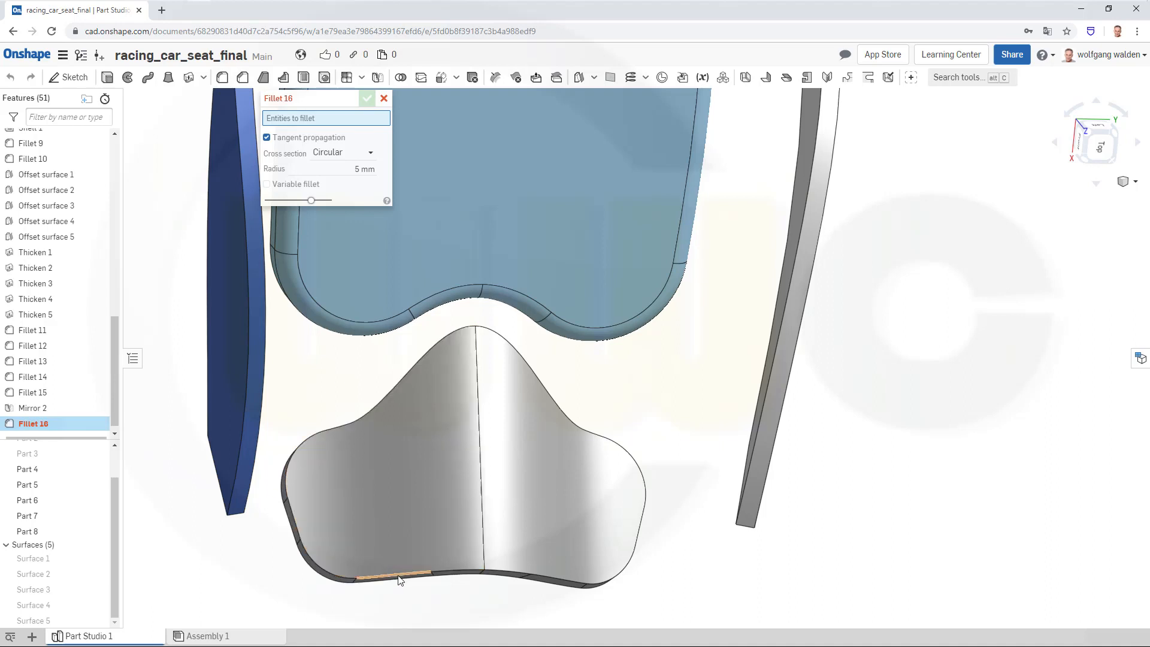
pyautogui.click(399, 577)
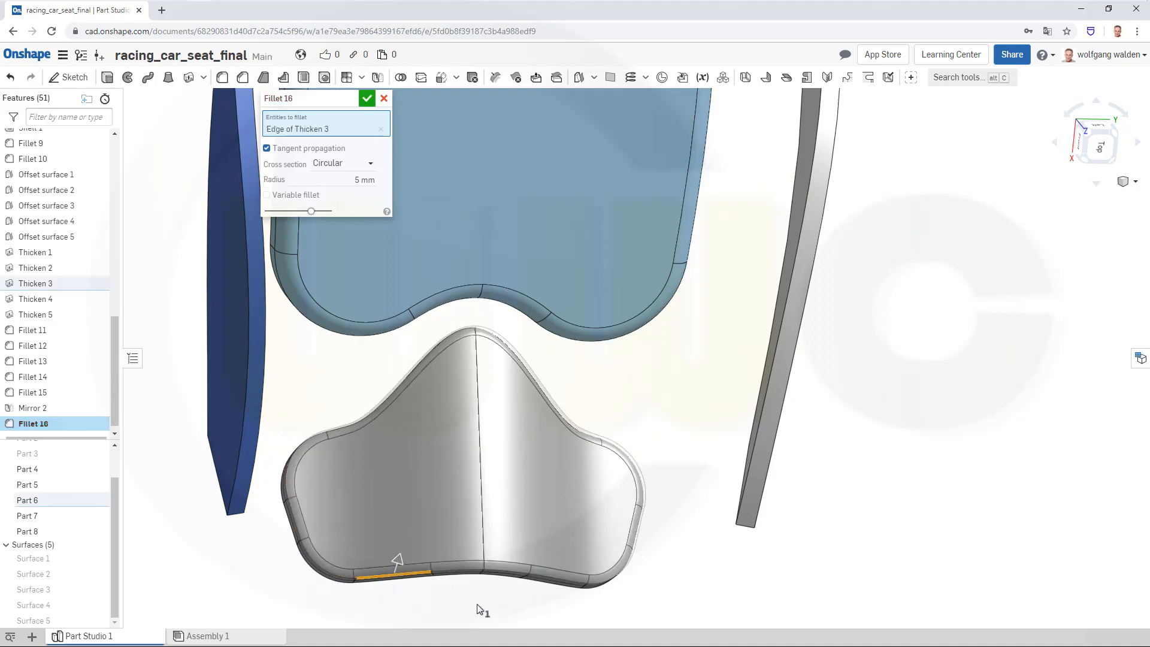
pyautogui.click(367, 97)
# Fillet three corner edges of the blue side pad with a 30 mm radius: both ends of its wide upper section and the front tip
pyautogui.moveTo(609, 396); pyautogui.dragTo(579, 312, button='right')
pyautogui.scroll(4, 481, 282)
pyautogui.scroll(-8, 501, 281)
pyautogui.moveTo(482, 203); pyautogui.dragTo(538, 354, button='right')
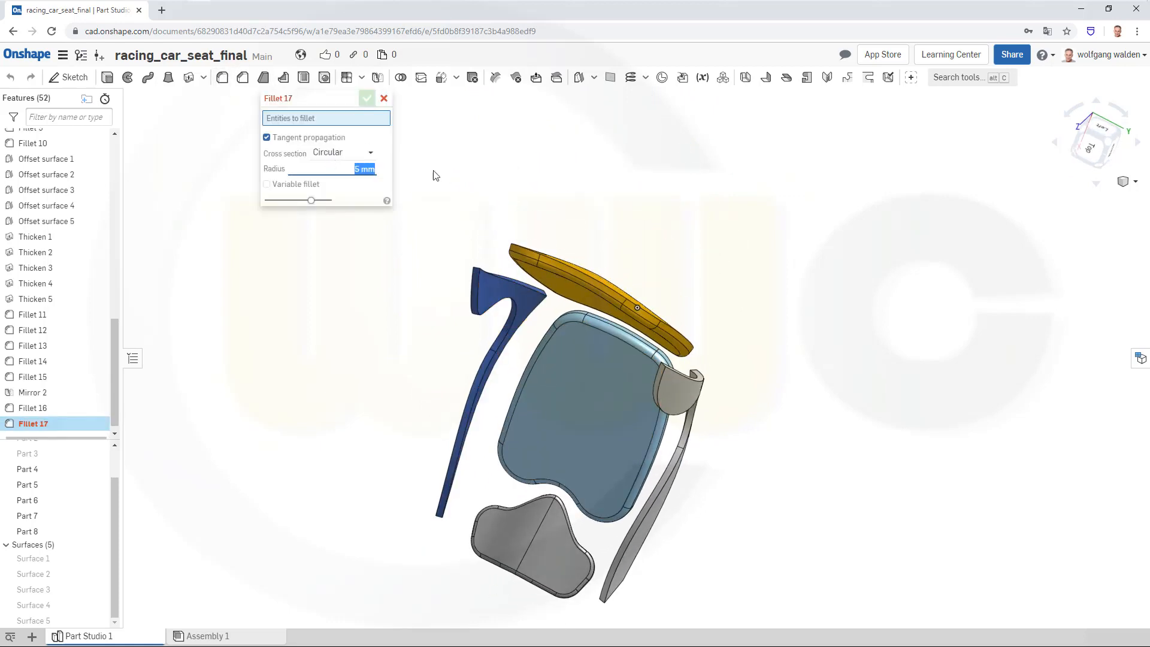
pyautogui.press('Return')
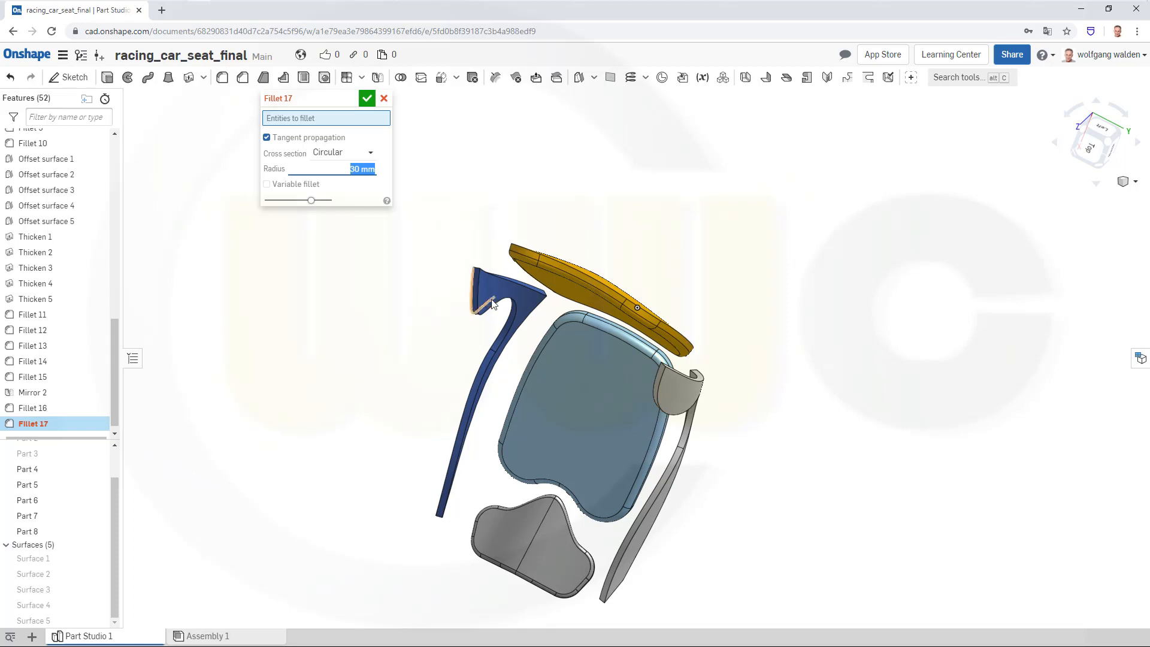
pyautogui.scroll(5, 492, 303)
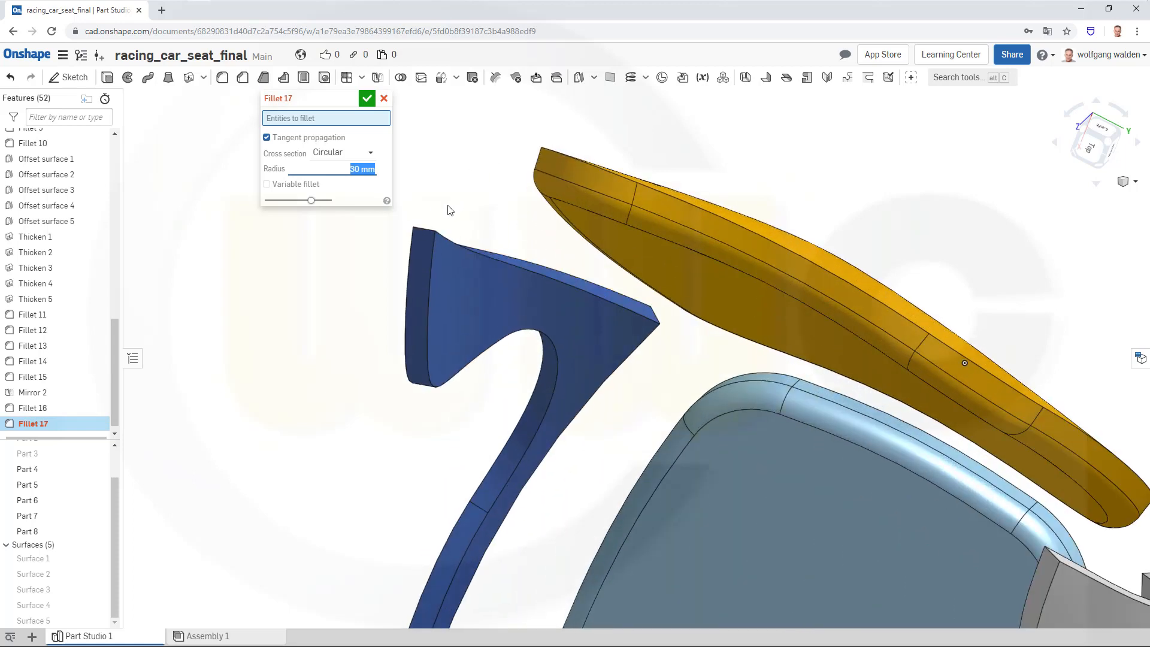
pyautogui.click(430, 232)
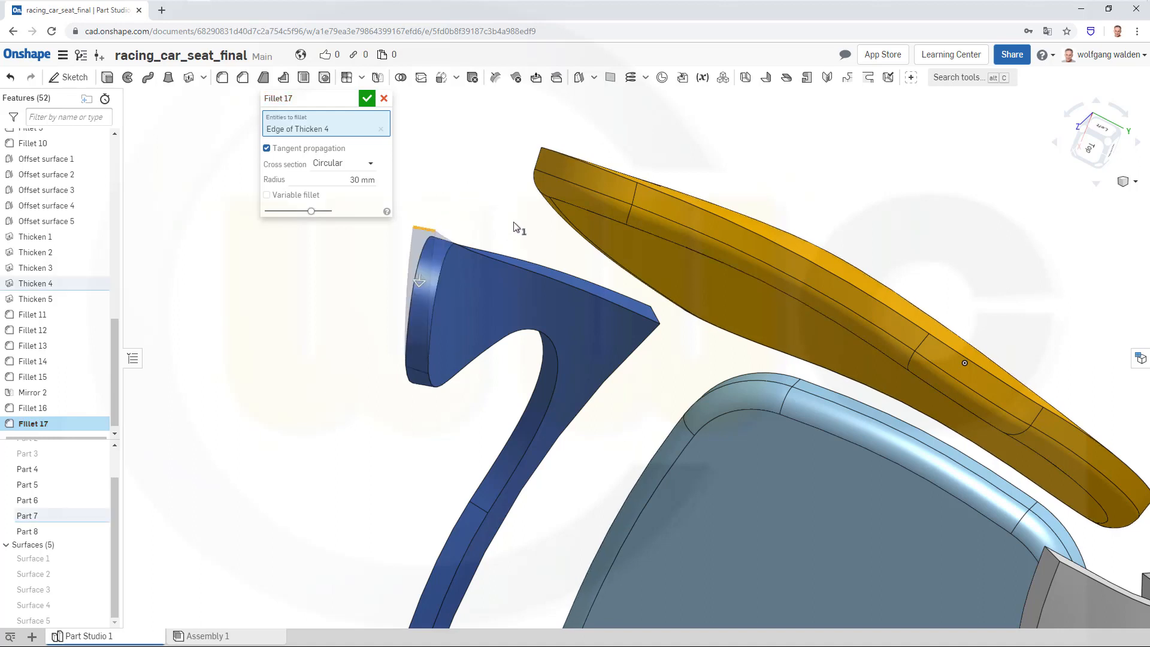
pyautogui.click(658, 322)
pyautogui.moveTo(686, 357); pyautogui.dragTo(707, 242, button='right')
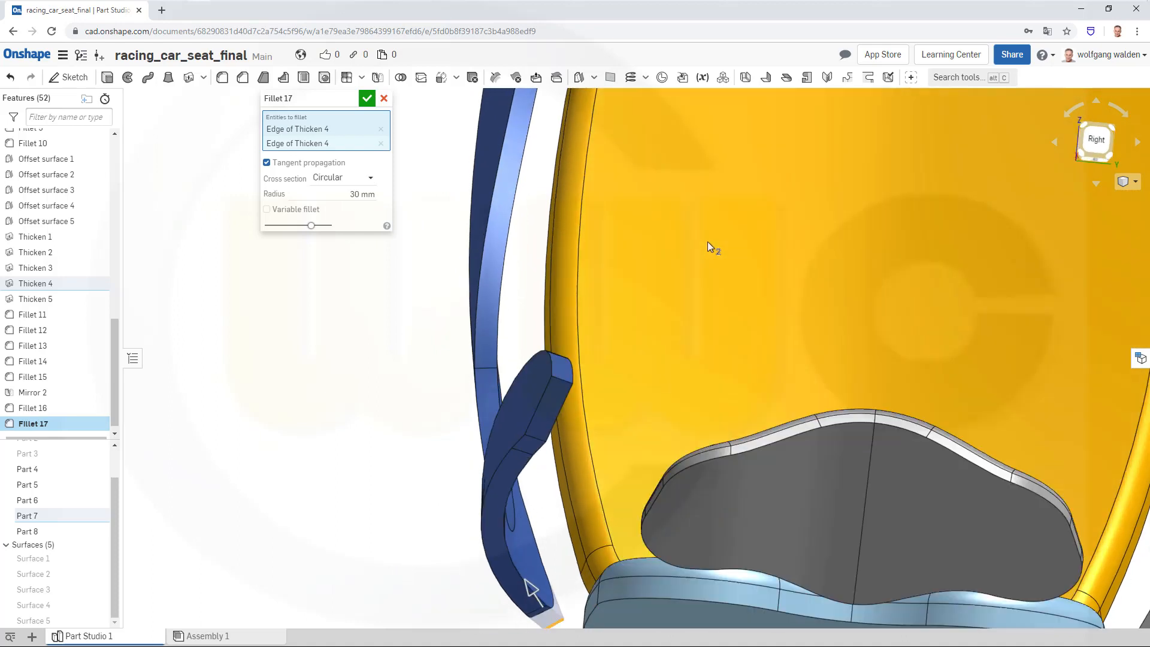
pyautogui.click(559, 414)
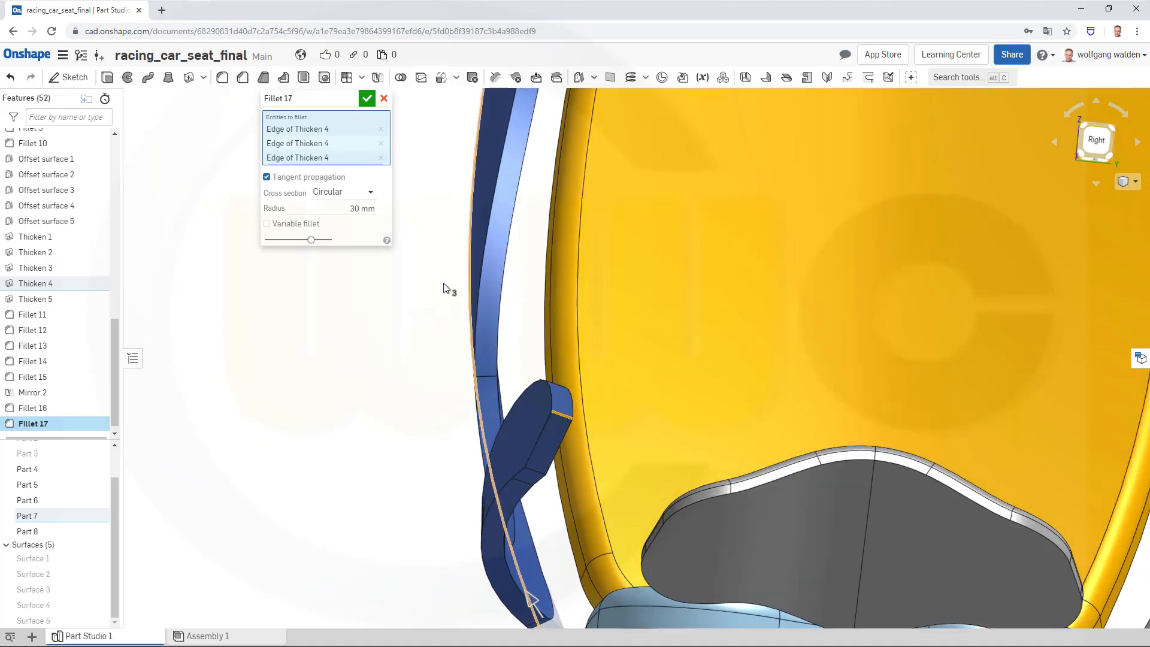
pyautogui.click(368, 99)
# Fillet the three matching corner edges of the light grey side pad with a 30 mm radius
pyautogui.scroll(-5, 420, 240)
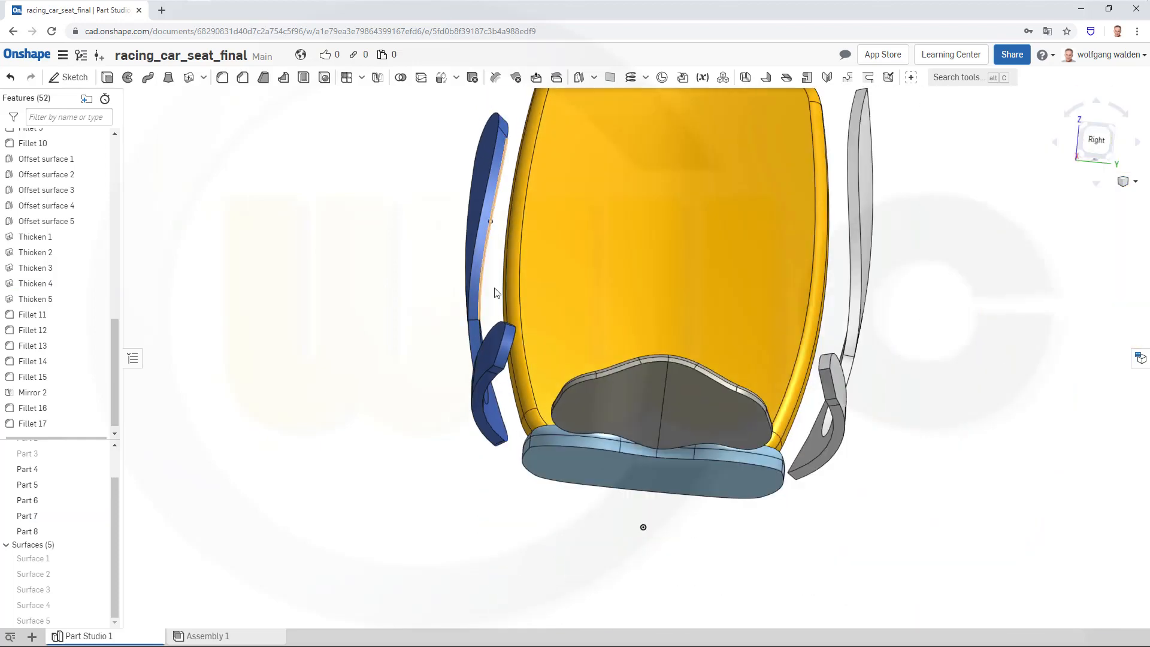
pyautogui.moveTo(495, 288); pyautogui.dragTo(502, 349, button='right')
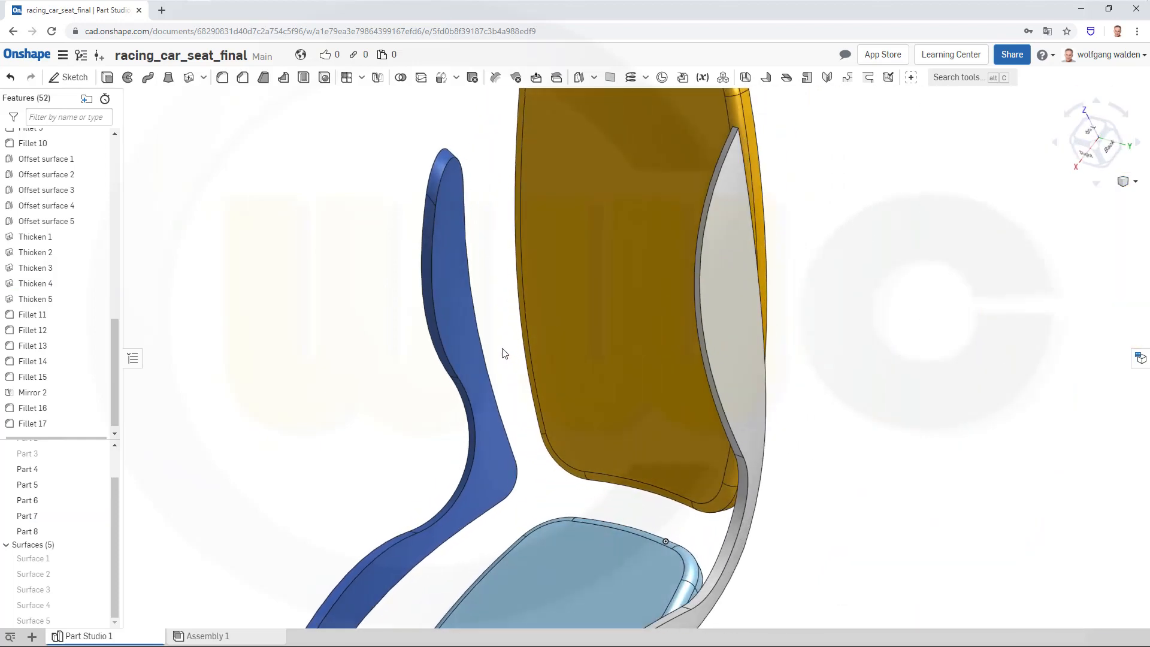
pyautogui.click(243, 77)
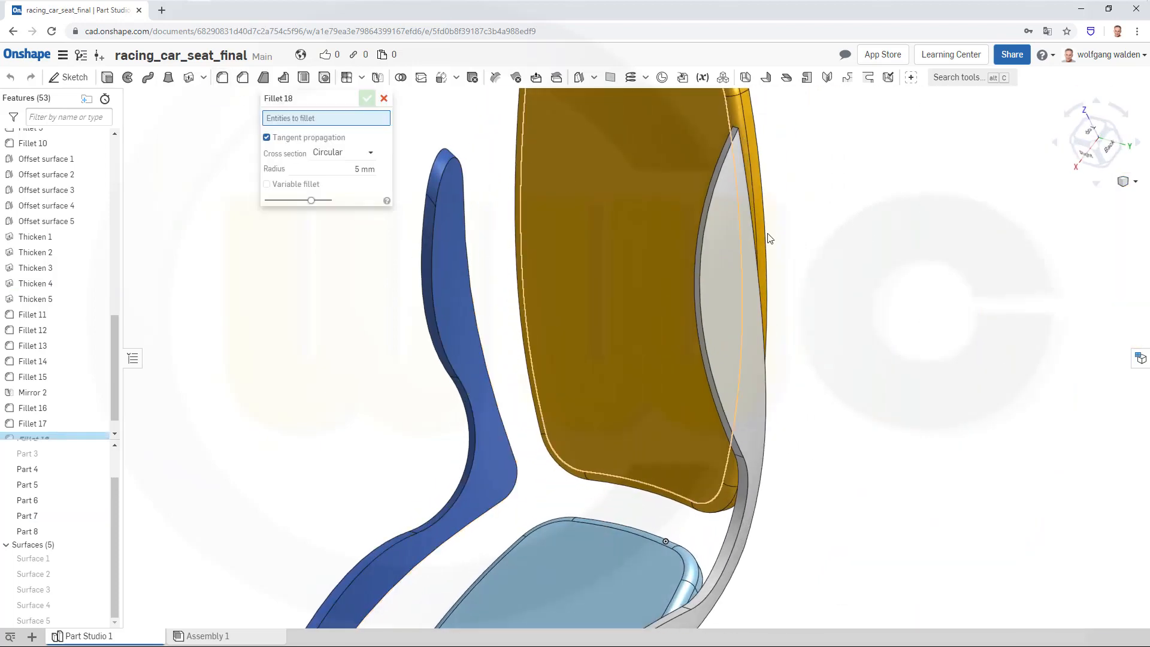
pyautogui.moveTo(350, 180); pyautogui.dragTo(378, 173)
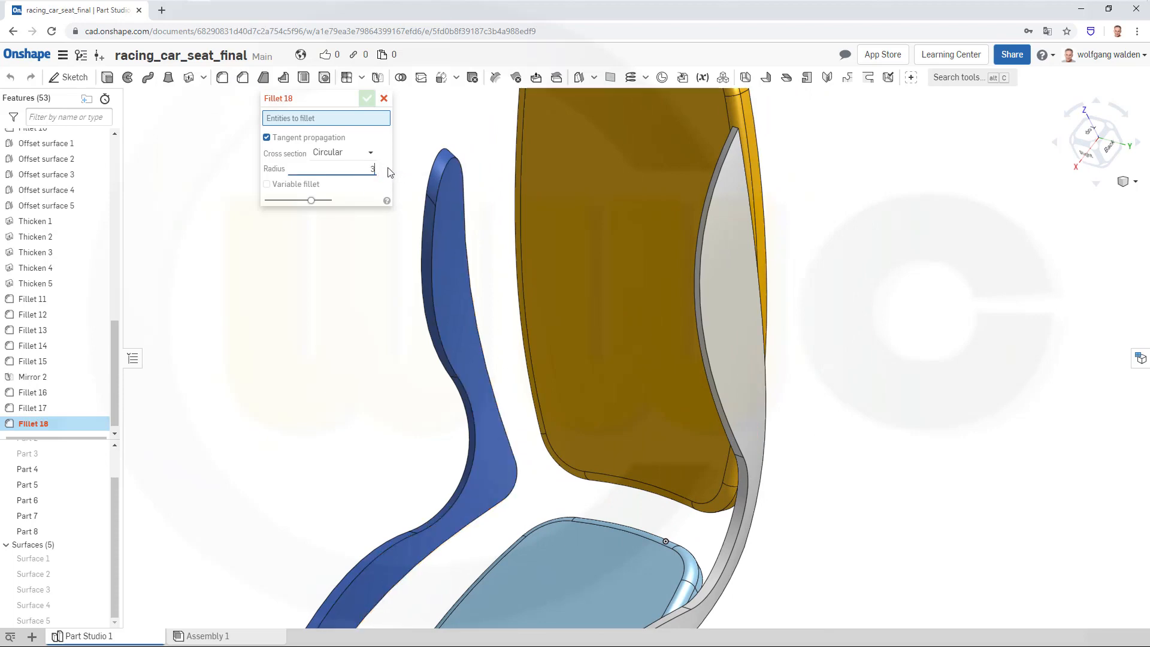
pyautogui.moveTo(834, 189); pyautogui.dragTo(794, 273, button='right')
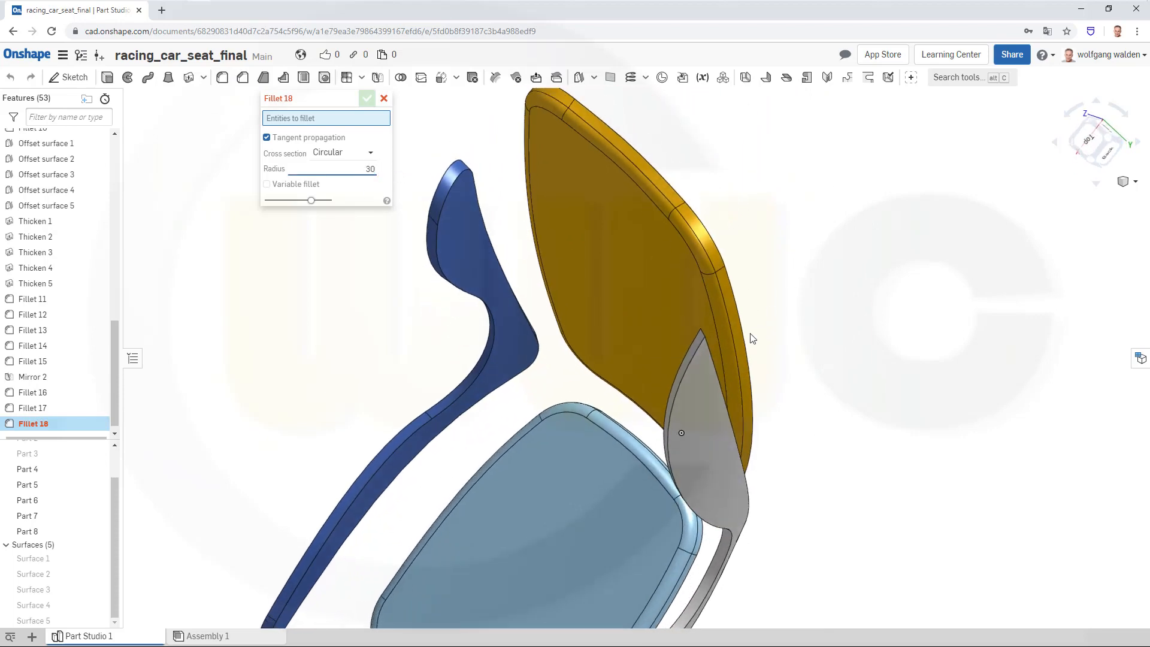
pyautogui.scroll(-3, 752, 339)
pyautogui.scroll(5, 728, 343)
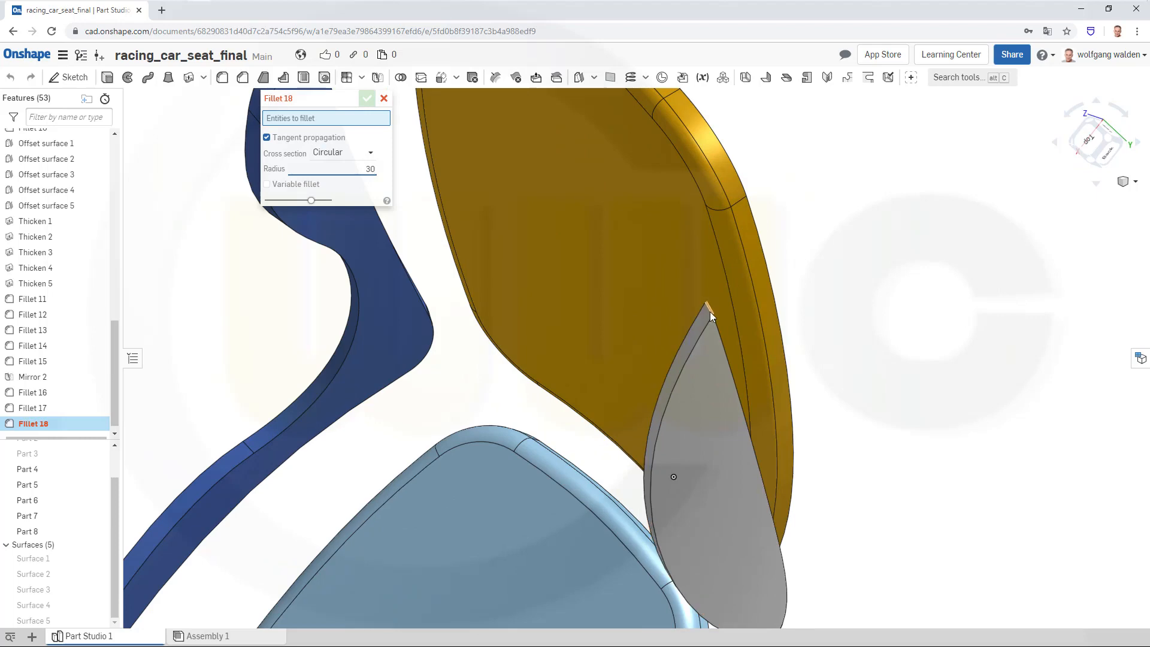
pyautogui.click(711, 312)
pyautogui.moveTo(881, 434); pyautogui.dragTo(753, 300, button='right')
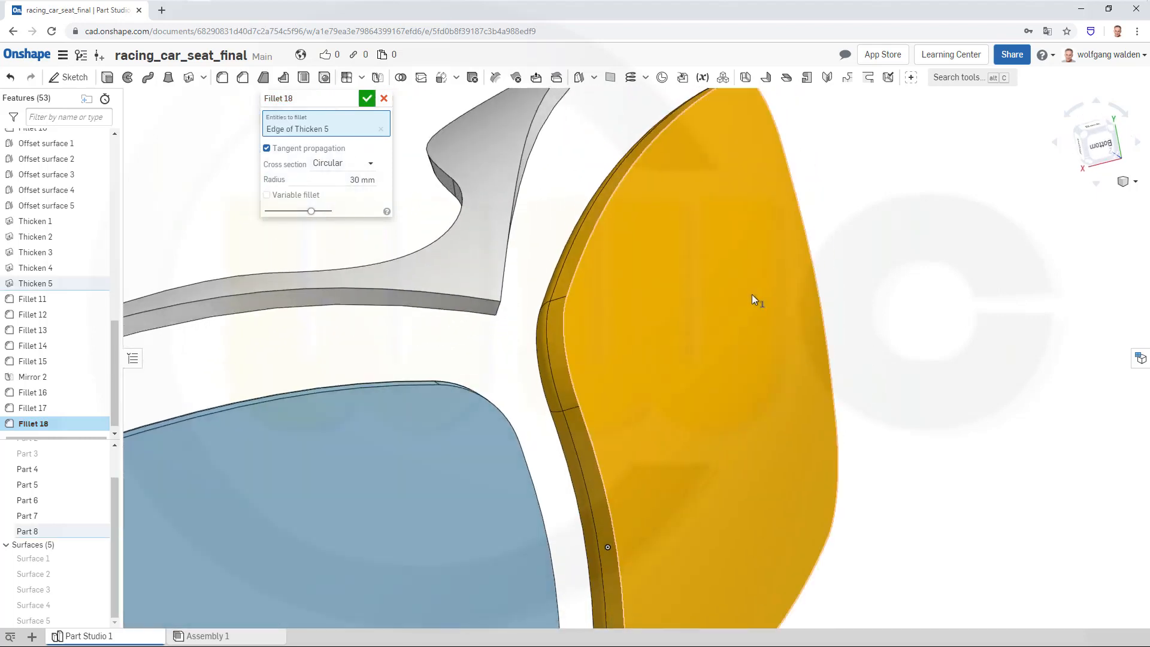
pyautogui.click(501, 314)
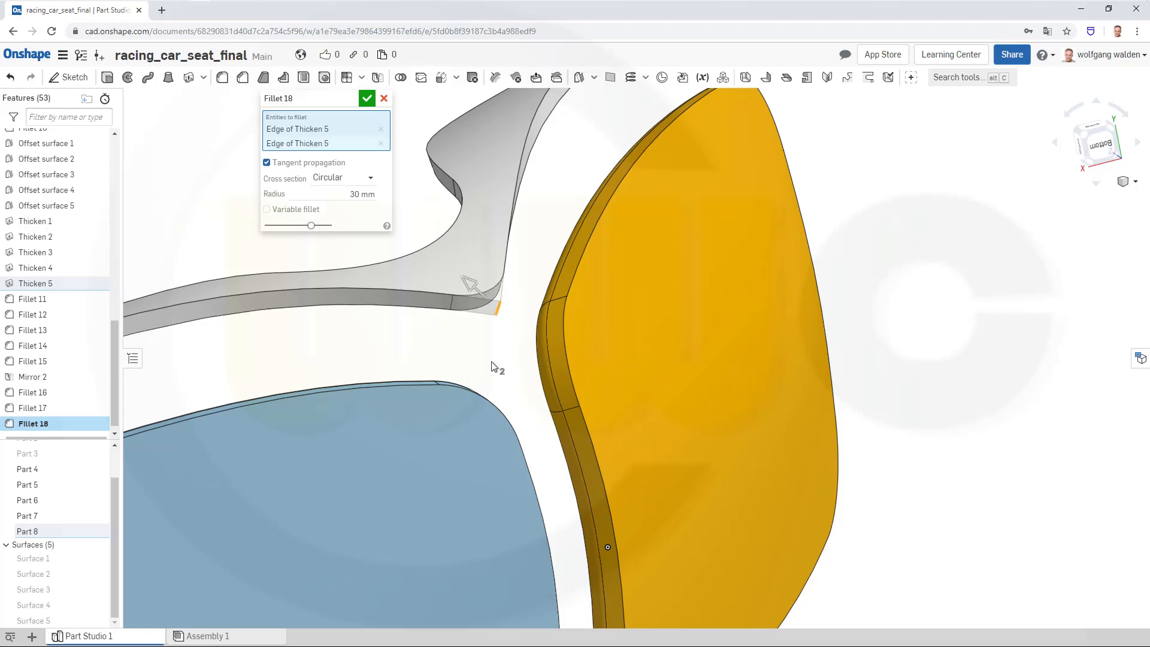
pyautogui.moveTo(497, 367); pyautogui.dragTo(570, 350, button='right')
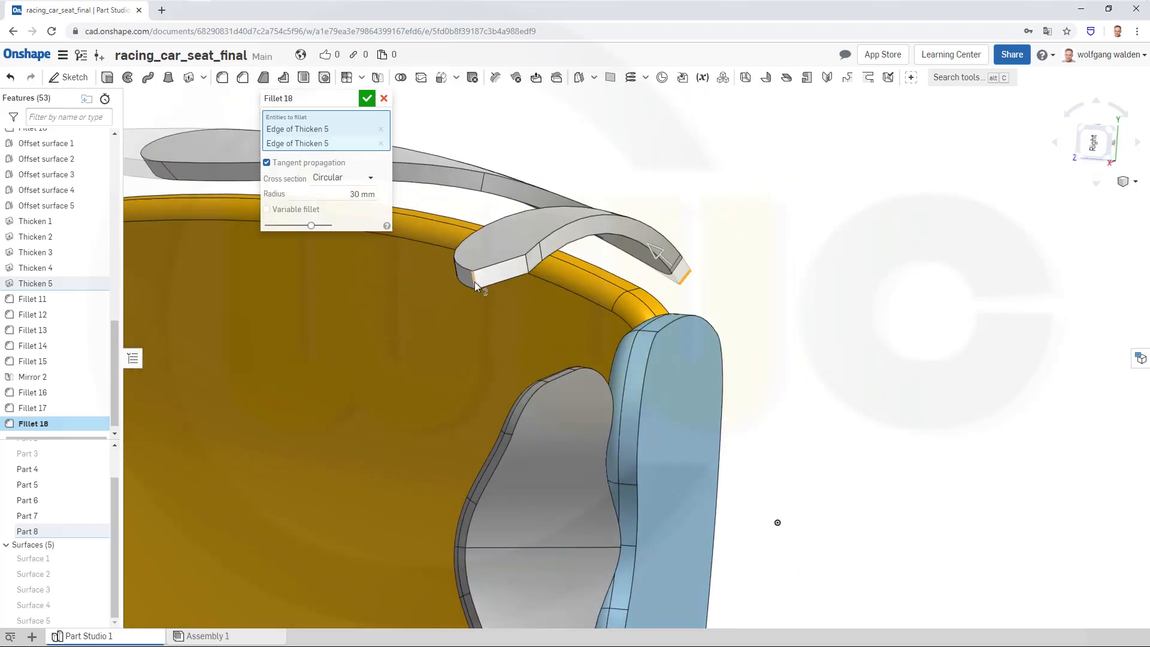
pyautogui.click(475, 281)
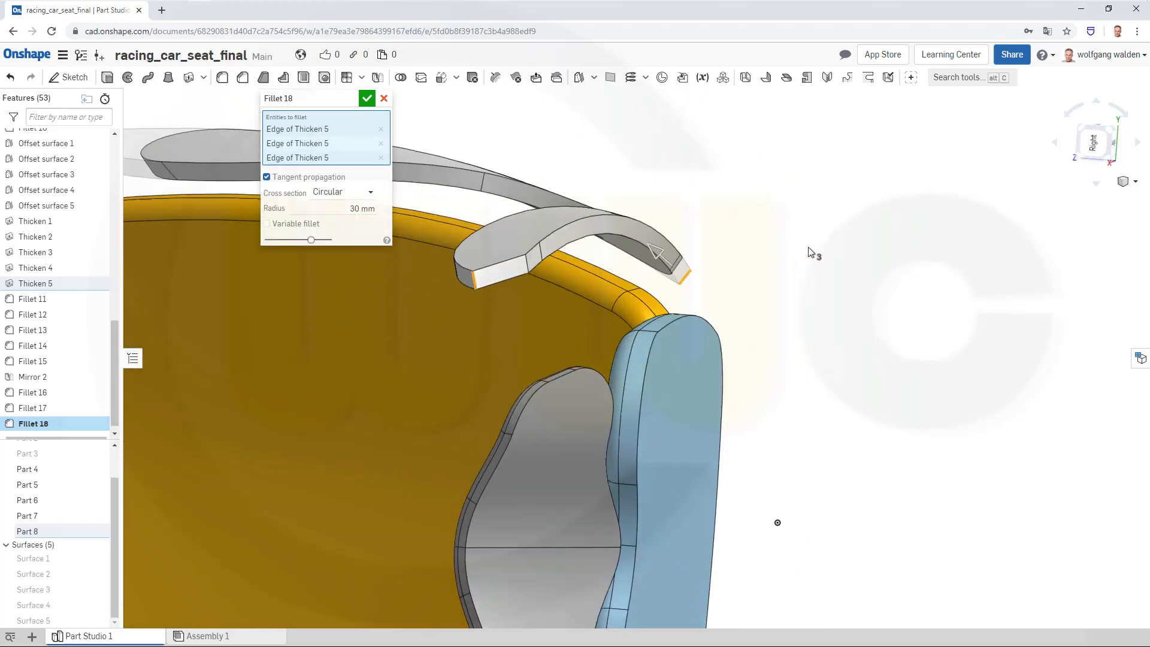
pyautogui.click(366, 99)
# Round the inner rim of the blue side pad with a 5 mm tangent-propagated fillet
pyautogui.moveTo(509, 240); pyautogui.dragTo(335, 354, button='right')
pyautogui.scroll(2, 435, 329)
pyautogui.scroll(-5, 444, 325)
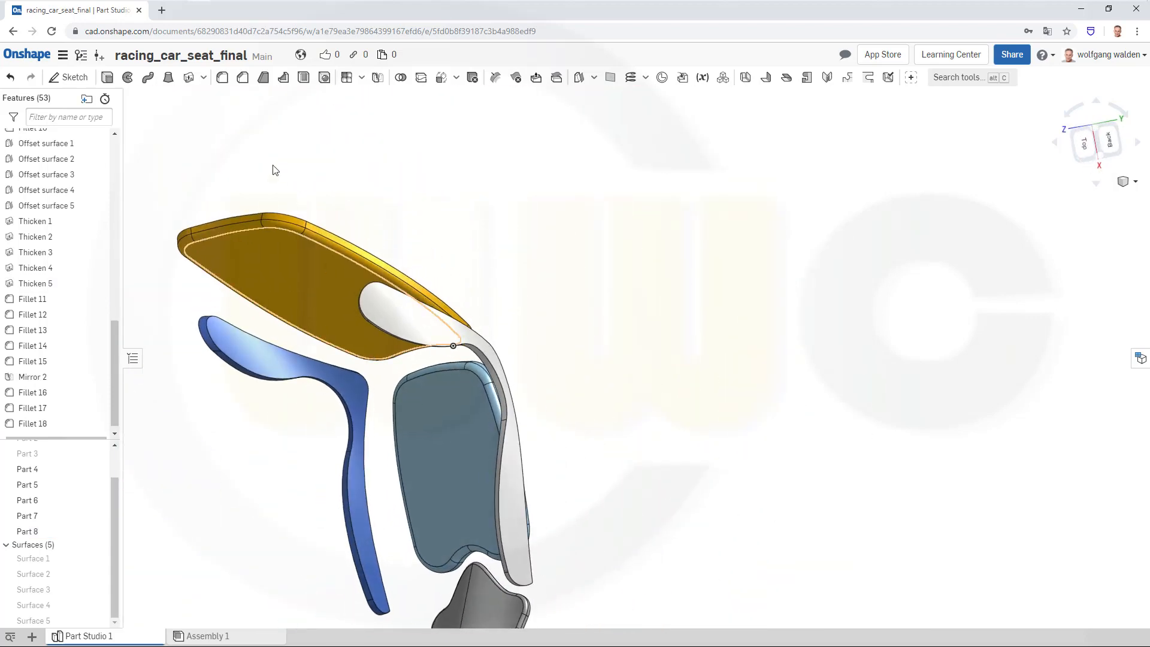
pyautogui.click(222, 77)
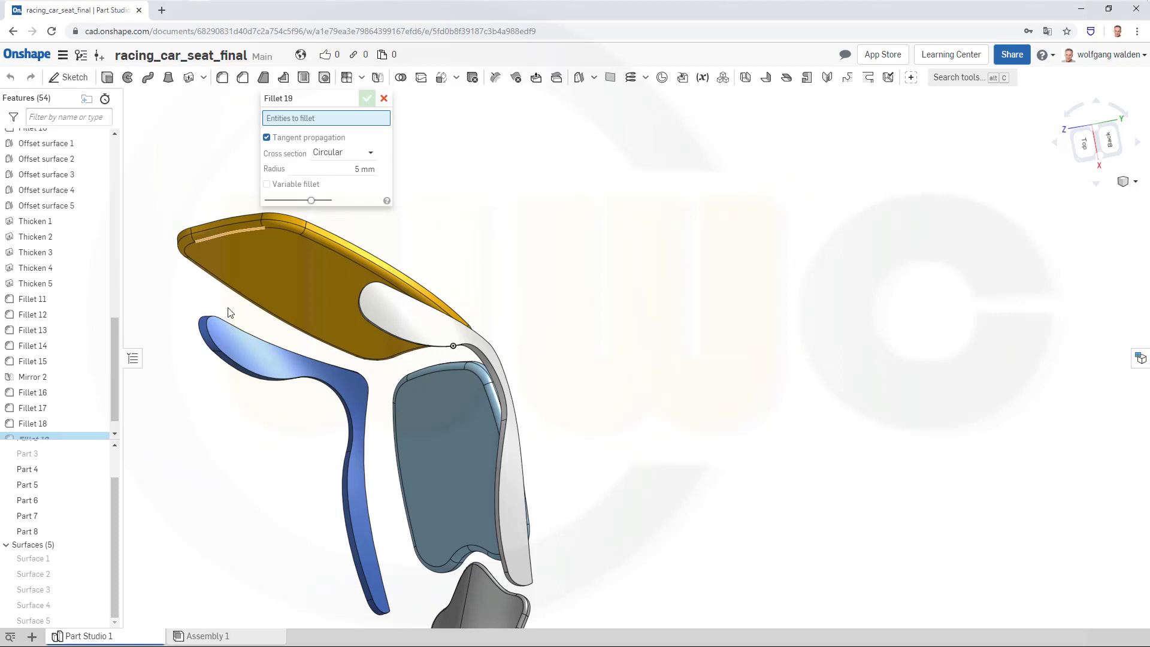
pyautogui.click(214, 347)
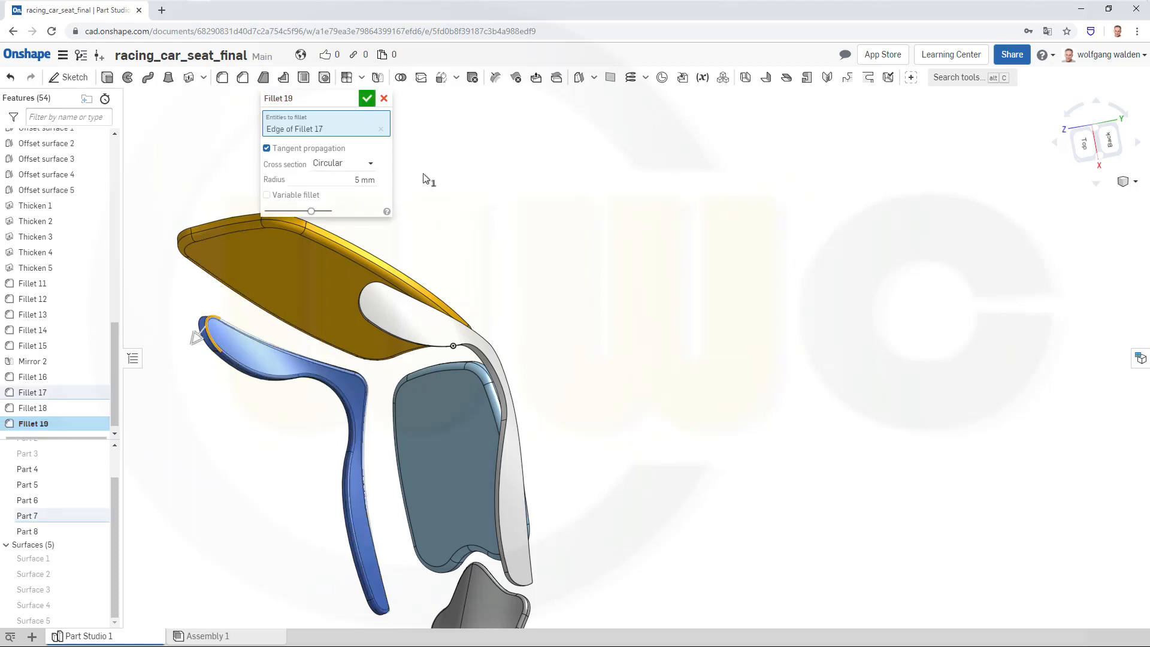
pyautogui.click(368, 99)
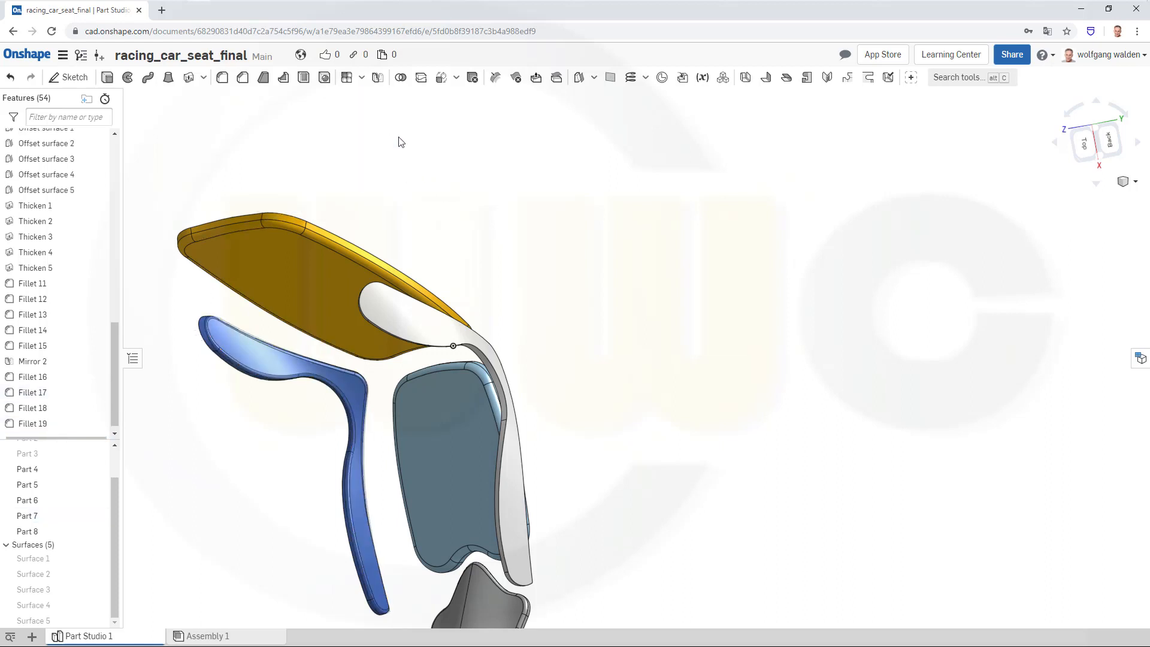
# Round the rim of the light grey side pad with a 5 mm tangent-propagated fillet
pyautogui.click(221, 77)
pyautogui.hotkey('shift', '7')
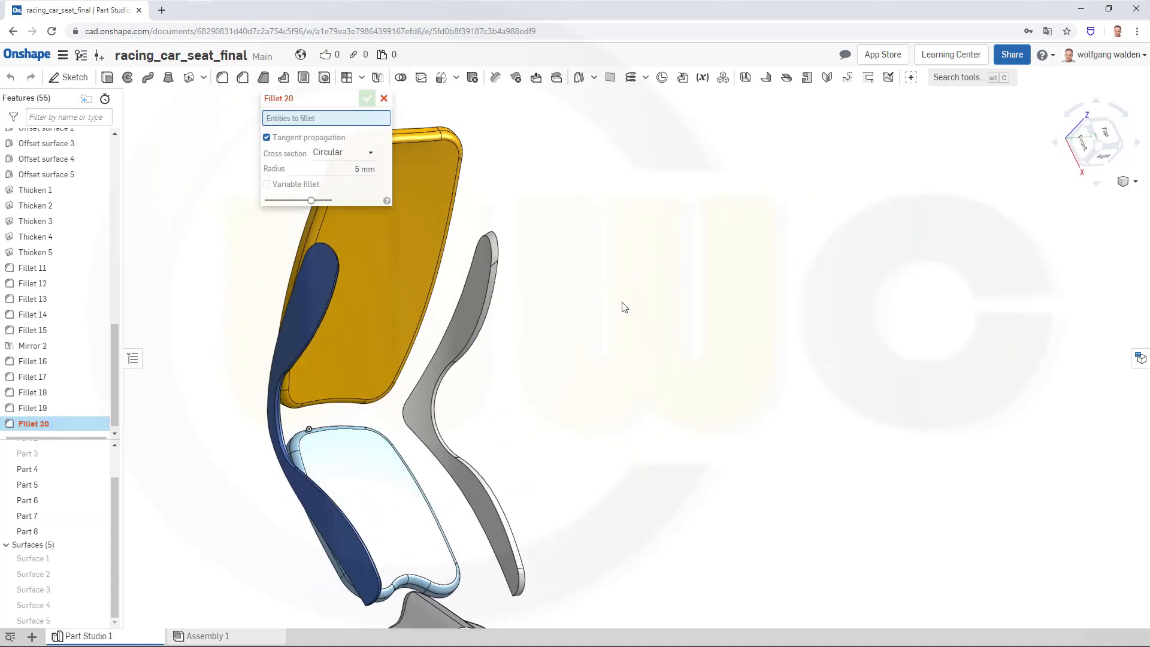
pyautogui.click(487, 286)
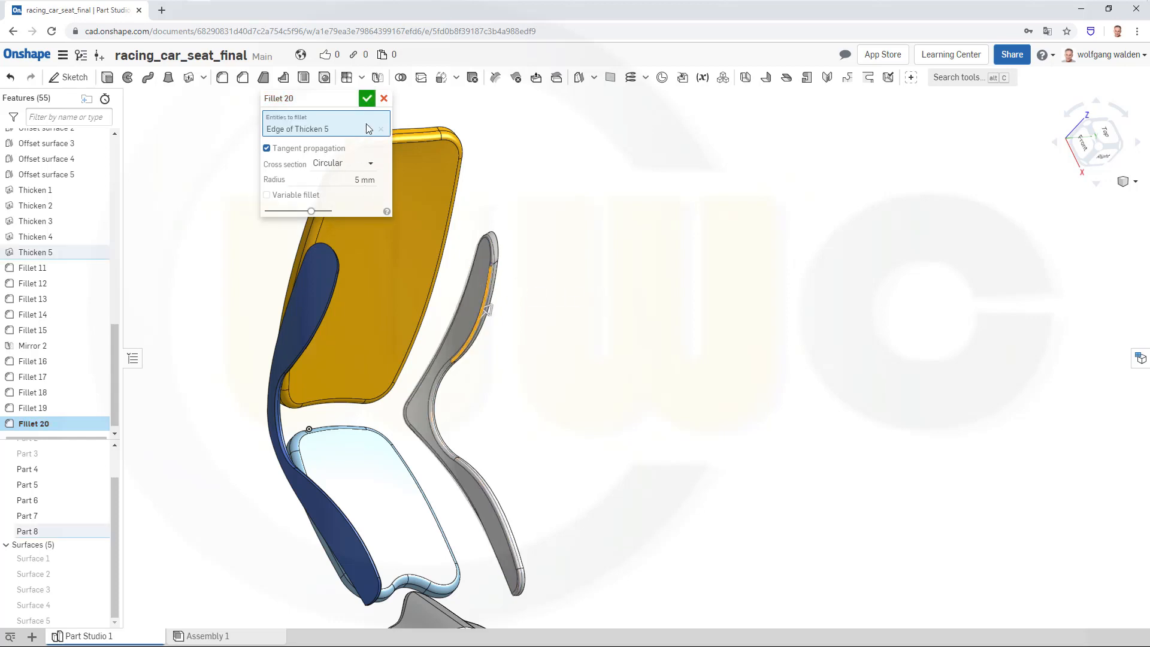
pyautogui.click(368, 100)
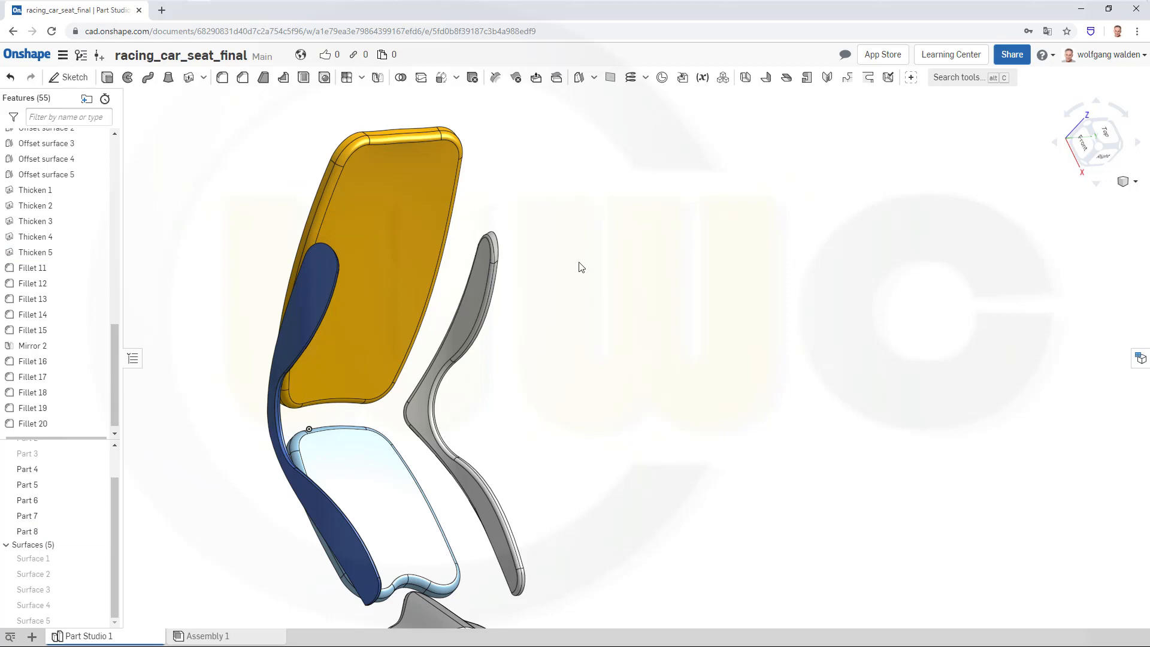
# Apply the amber colour FAB601 to all five padding parts, Part 4 through Part 8
pyautogui.moveTo(578, 264); pyautogui.dragTo(469, 264, button='right')
pyautogui.moveTo(200, 272); pyautogui.dragTo(458, 357, button='right')
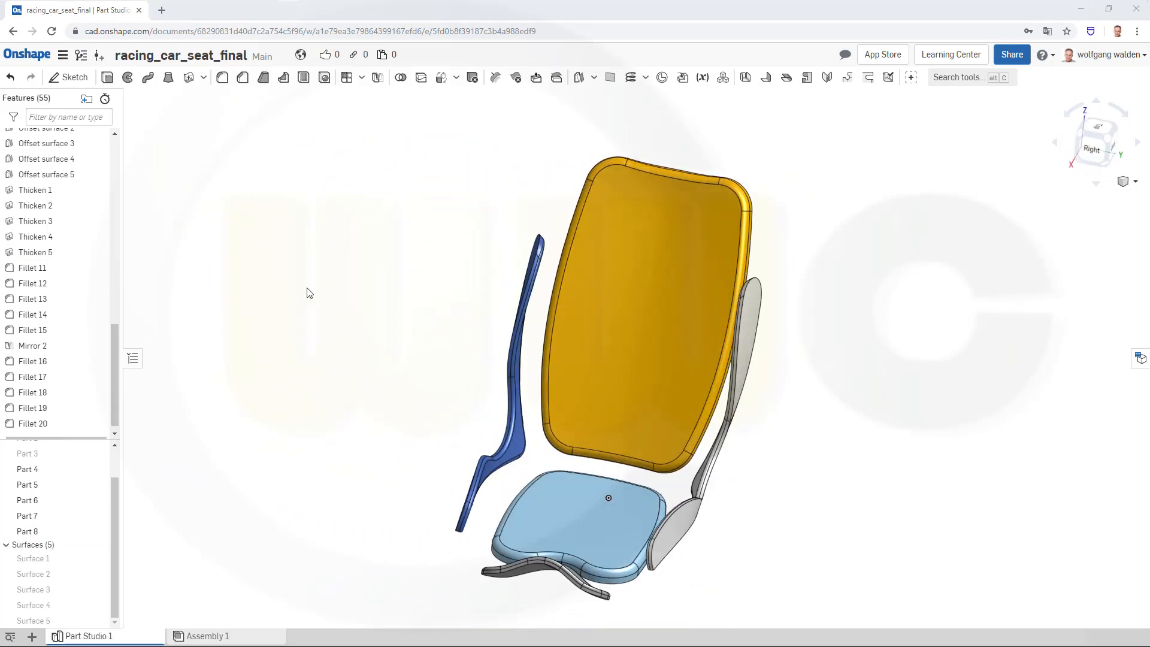
pyautogui.click(27, 471)
pyautogui.keyDown('shift'); pyautogui.click(28, 531); pyautogui.keyUp('shift')
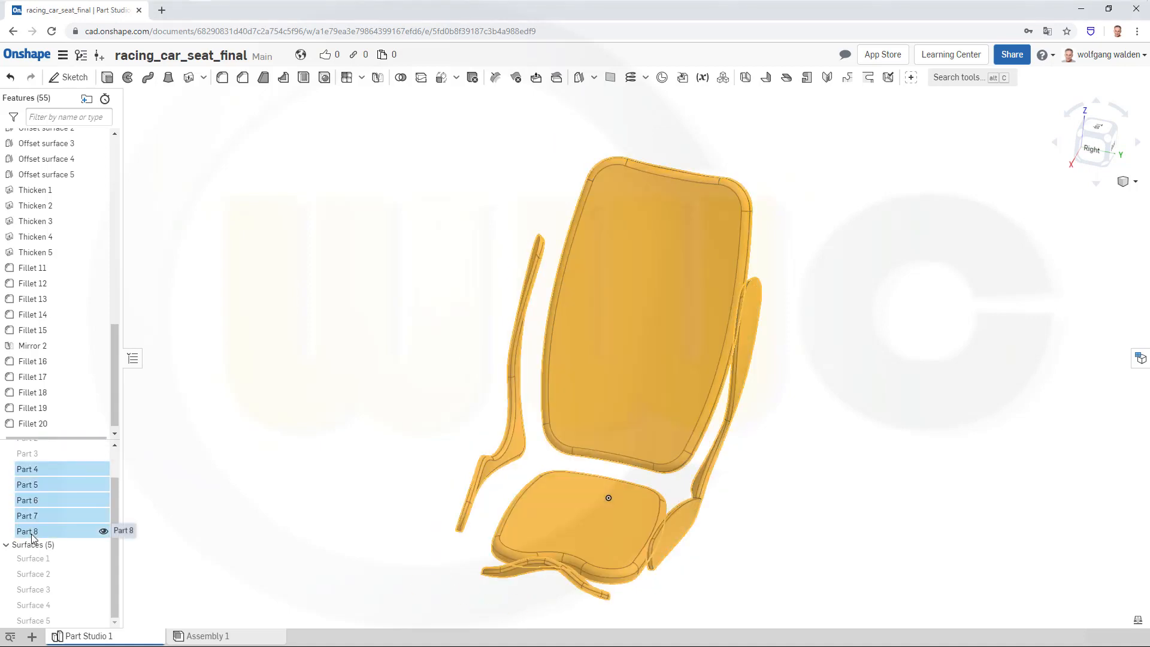
pyautogui.rightClick(32, 536)
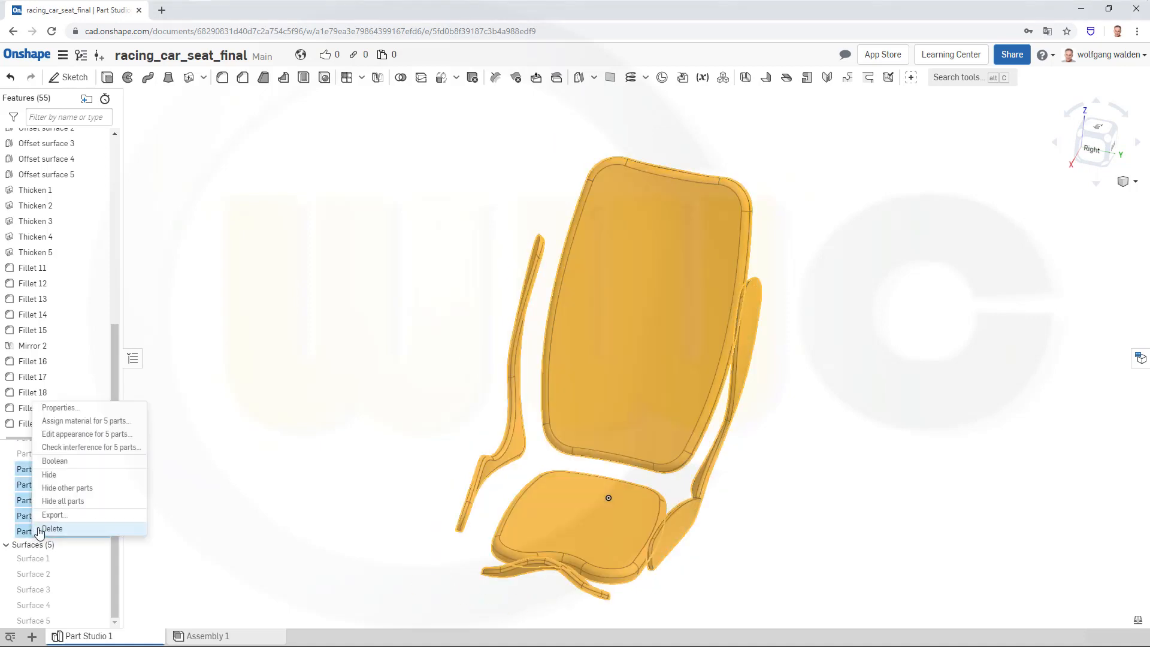
pyautogui.click(87, 434)
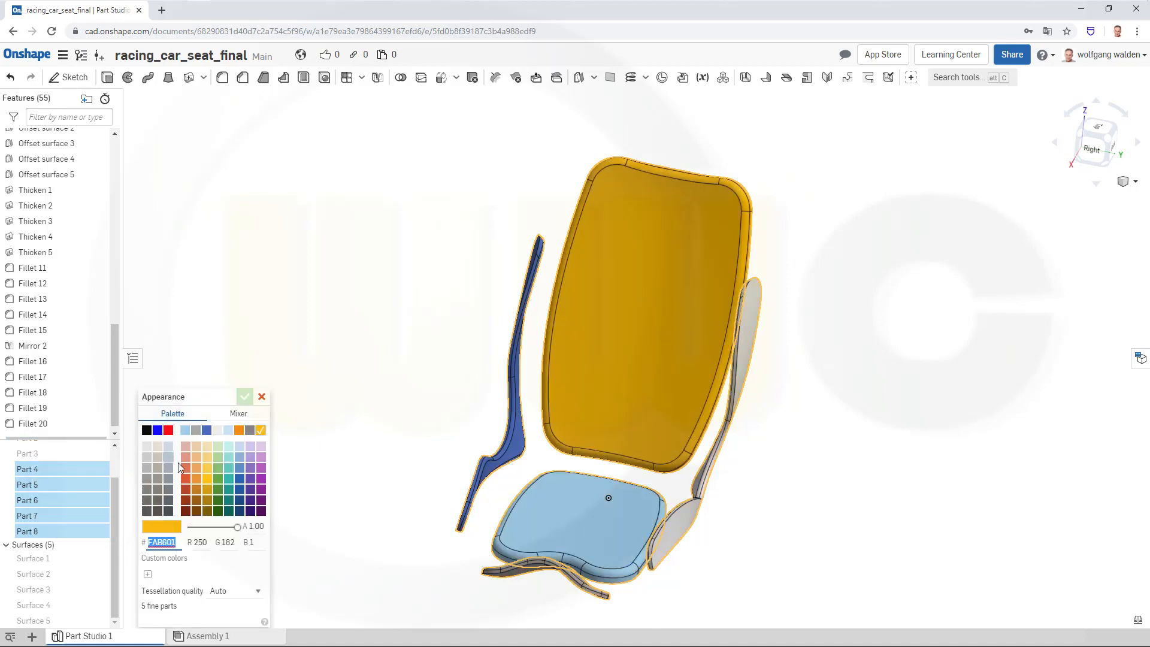
pyautogui.click(262, 431)
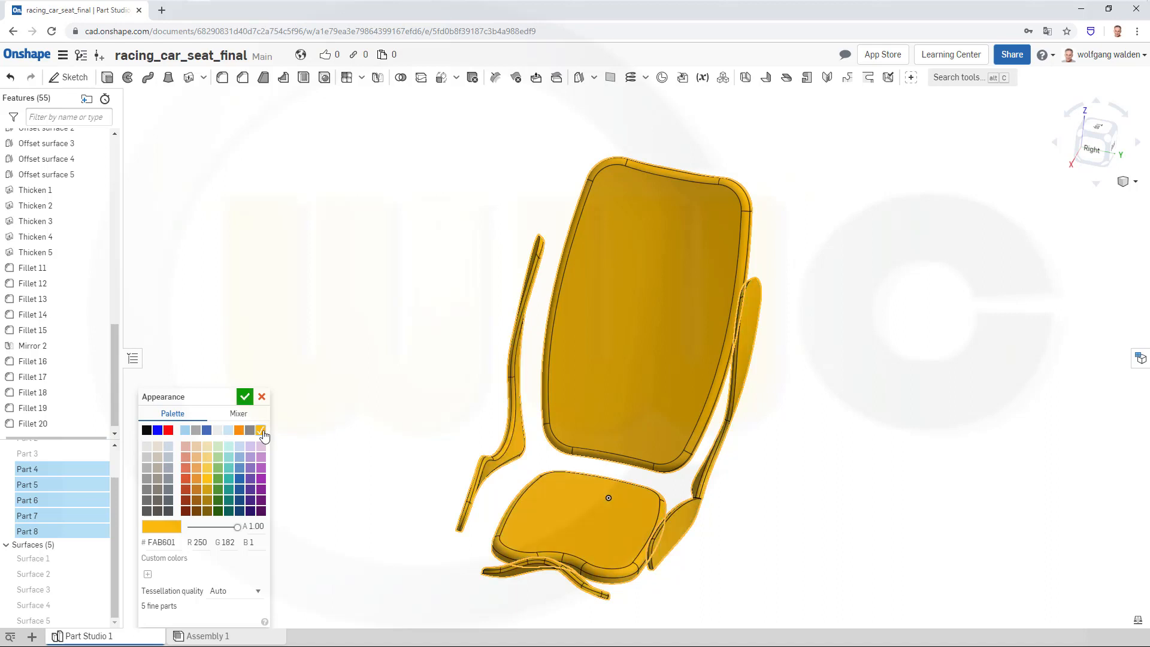
pyautogui.click(244, 397)
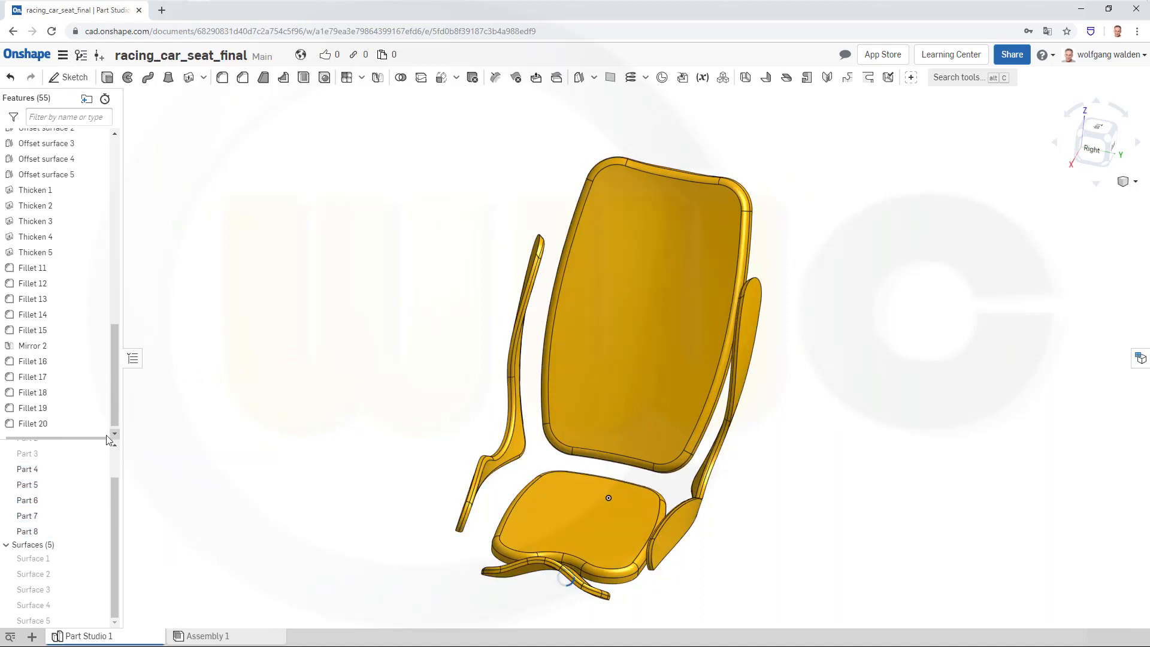
# Show the hidden seat shell, Part 2
pyautogui.scroll(2, 73, 470)
pyautogui.rightClick(48, 478)
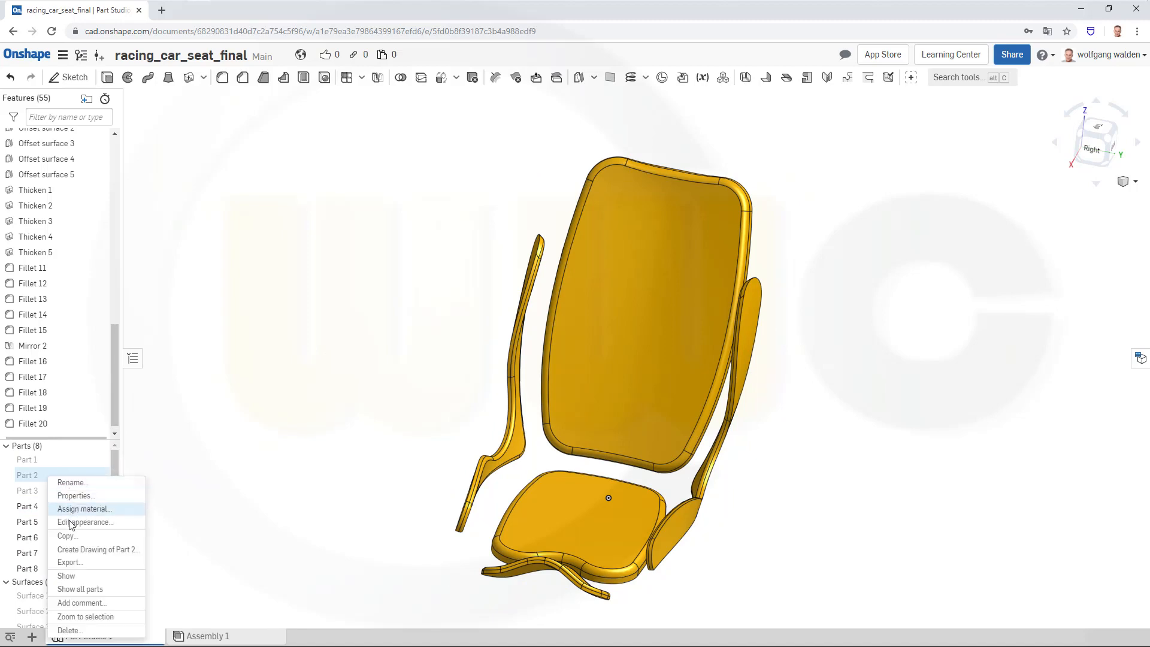
pyautogui.click(67, 576)
# Start a sketch on Plane 1 and project the outline of the headrest's back face into it as construction geometry
pyautogui.moveTo(379, 377); pyautogui.dragTo(613, 234, button='right')
pyautogui.scroll(5, 597, 323)
pyautogui.moveTo(624, 321); pyautogui.dragTo(465, 331, button='right')
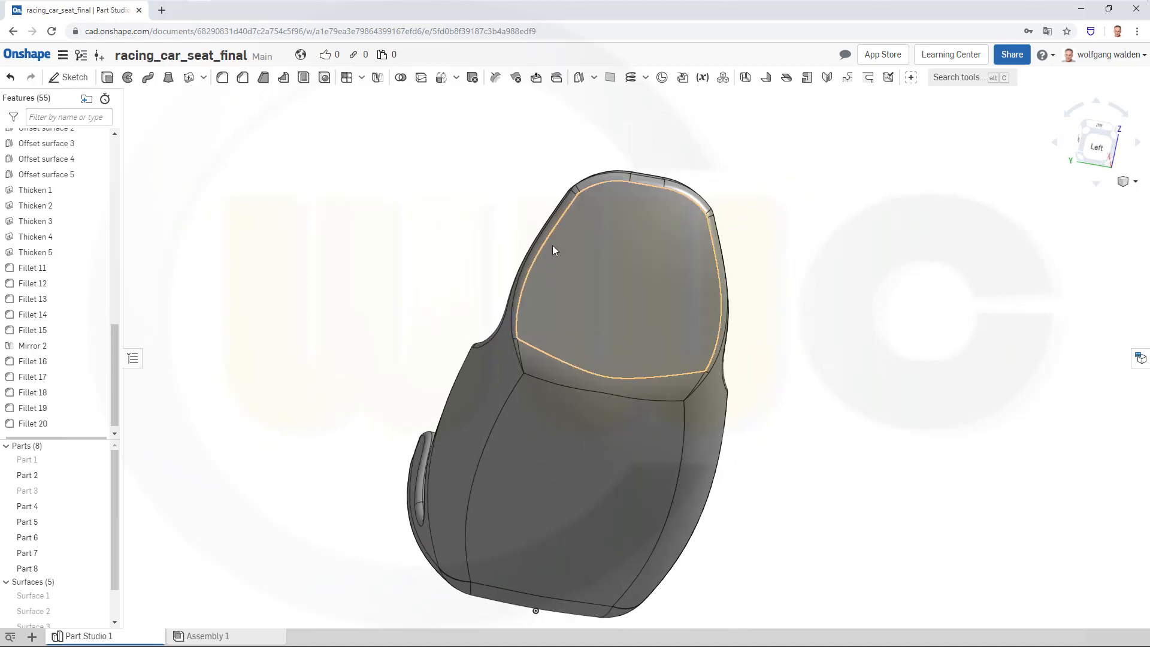
pyautogui.click(74, 78)
pyautogui.scroll(5, 60, 269)
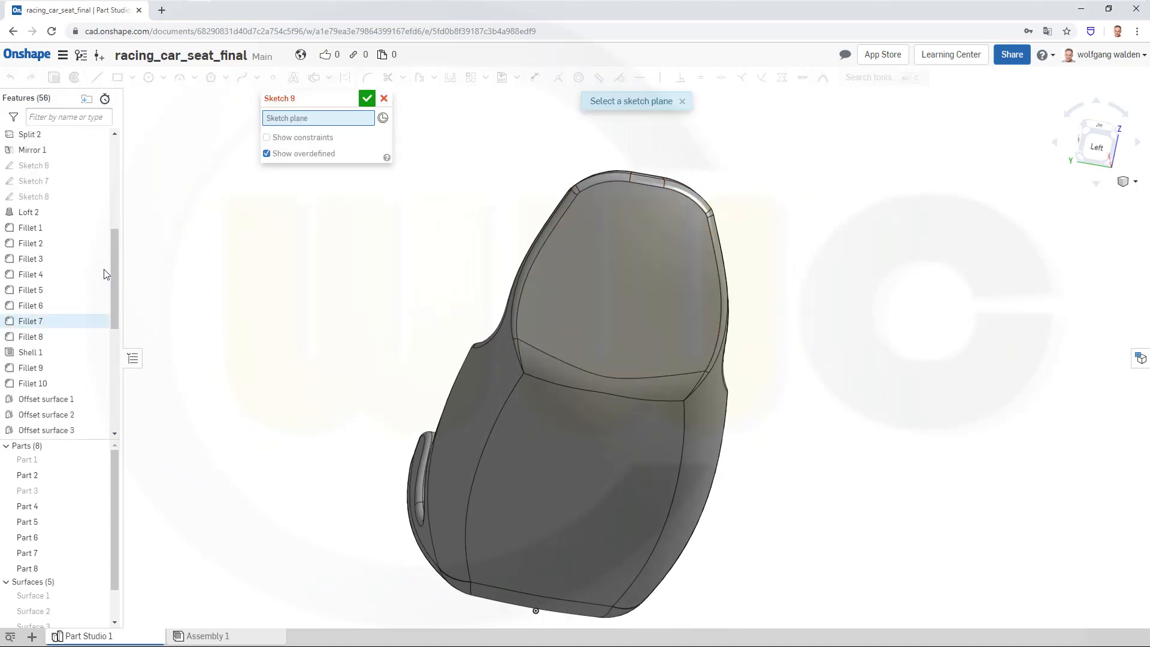
pyautogui.scroll(5, 103, 258)
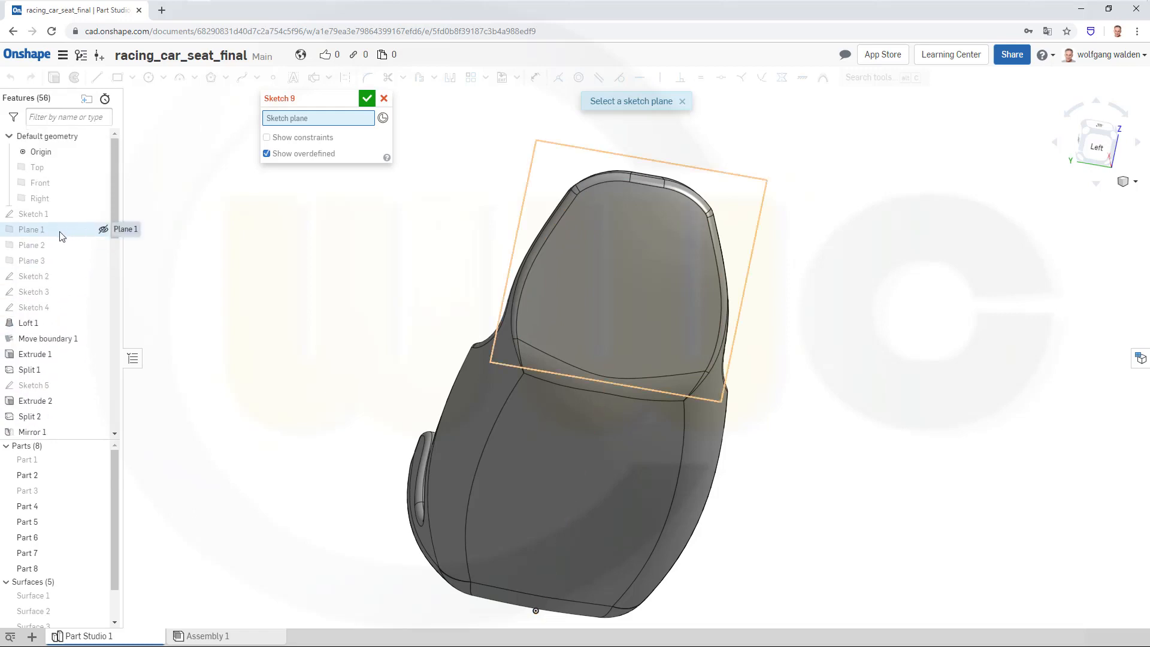
pyautogui.click(61, 234)
pyautogui.moveTo(834, 394); pyautogui.dragTo(839, 367, button='right')
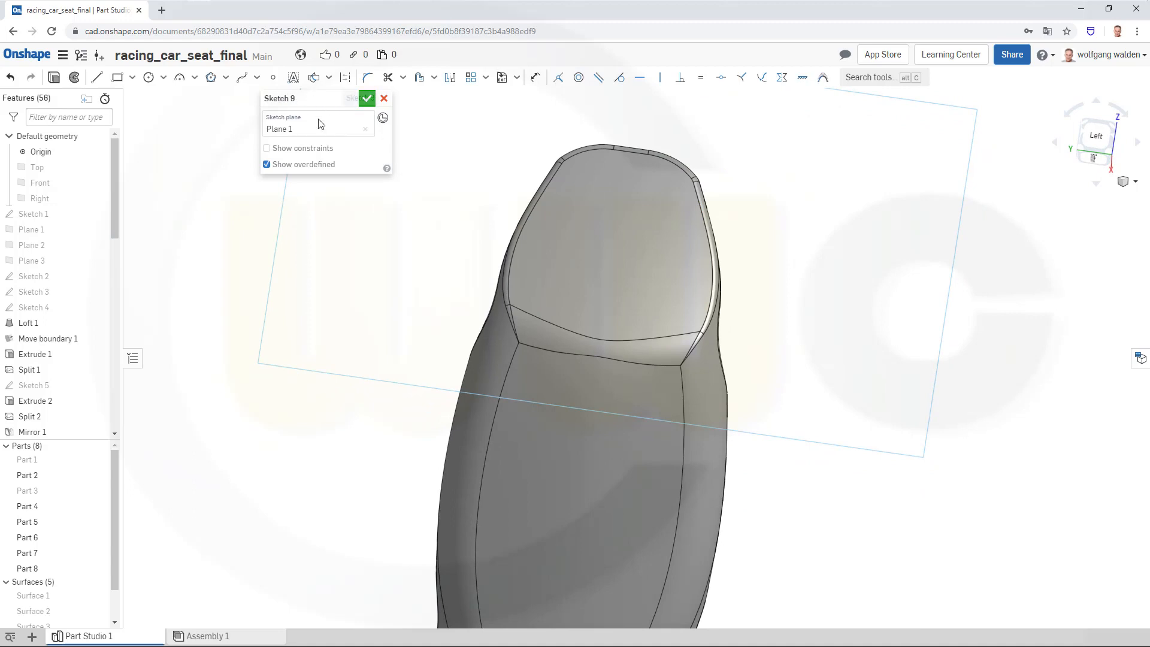
pyautogui.click(347, 80)
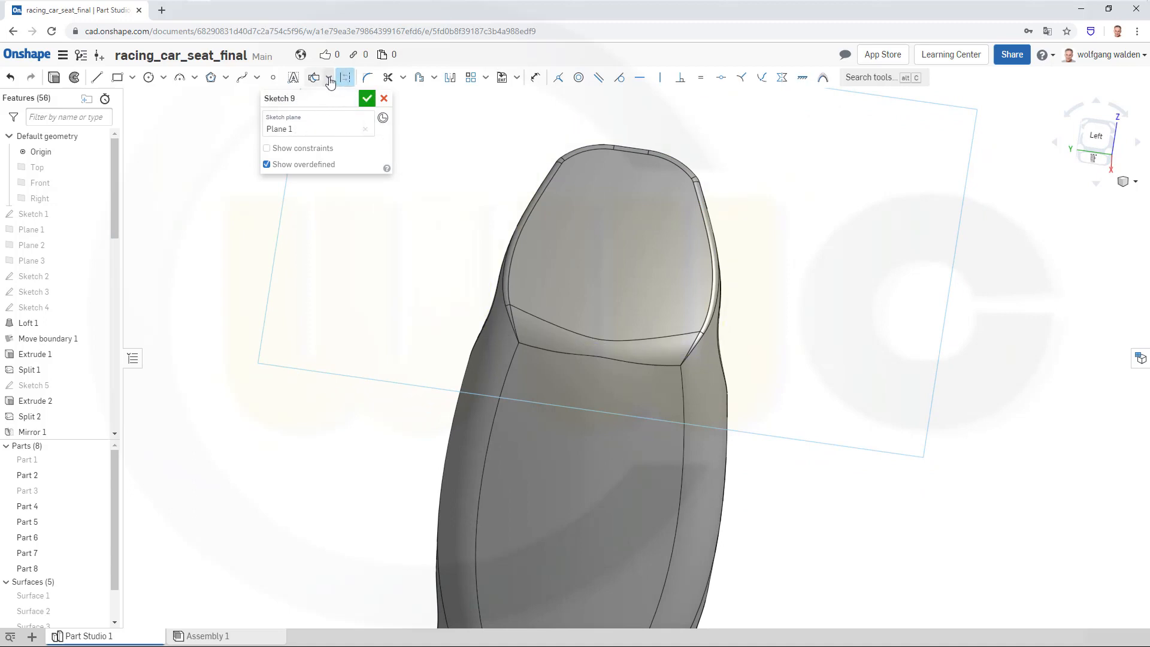
pyautogui.click(329, 78)
pyautogui.click(323, 97)
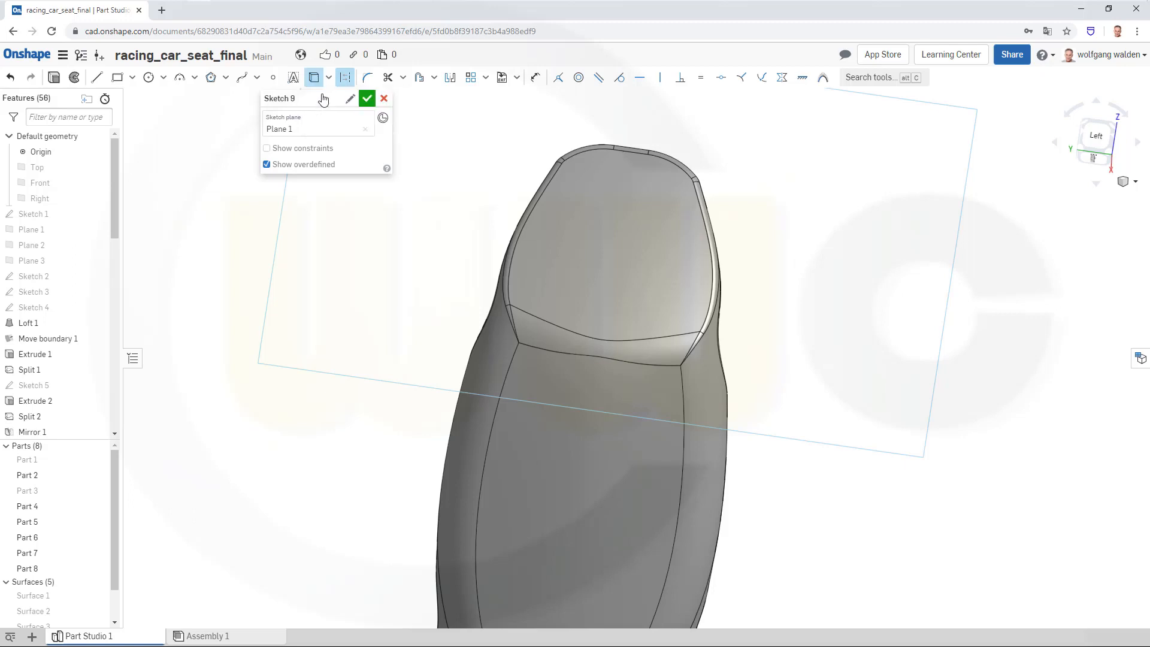
pyautogui.click(592, 241)
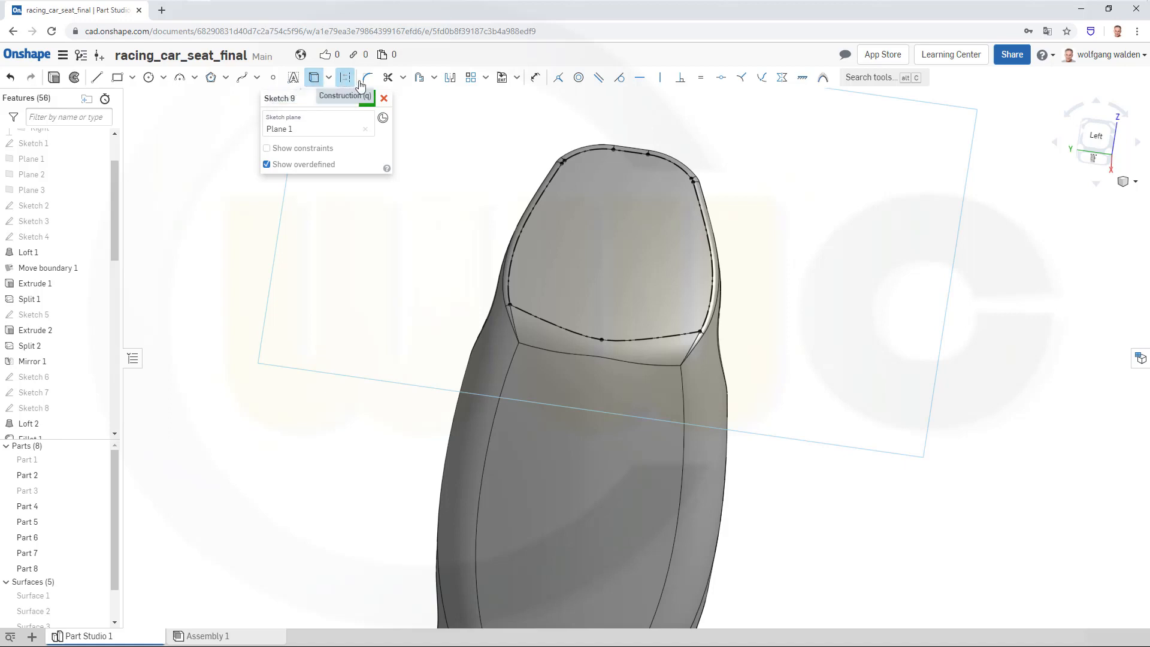
pyautogui.press('Escape')
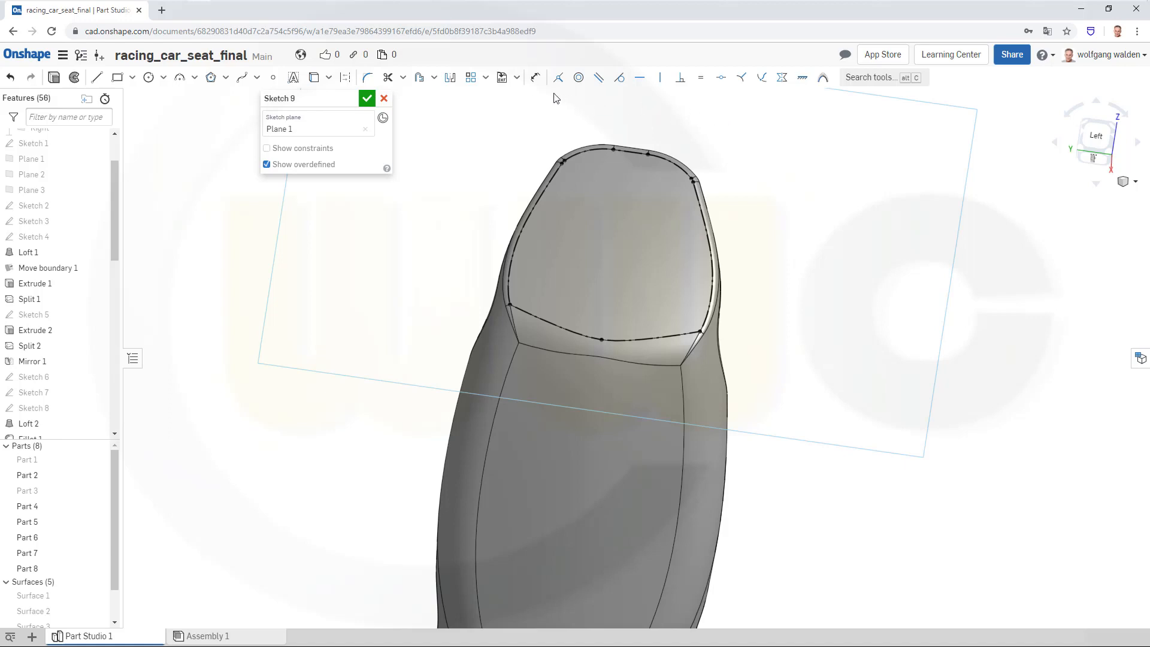
# Offset the whole projected headrest outline inward by 42 mm and finish the sketch
pyautogui.click(419, 77)
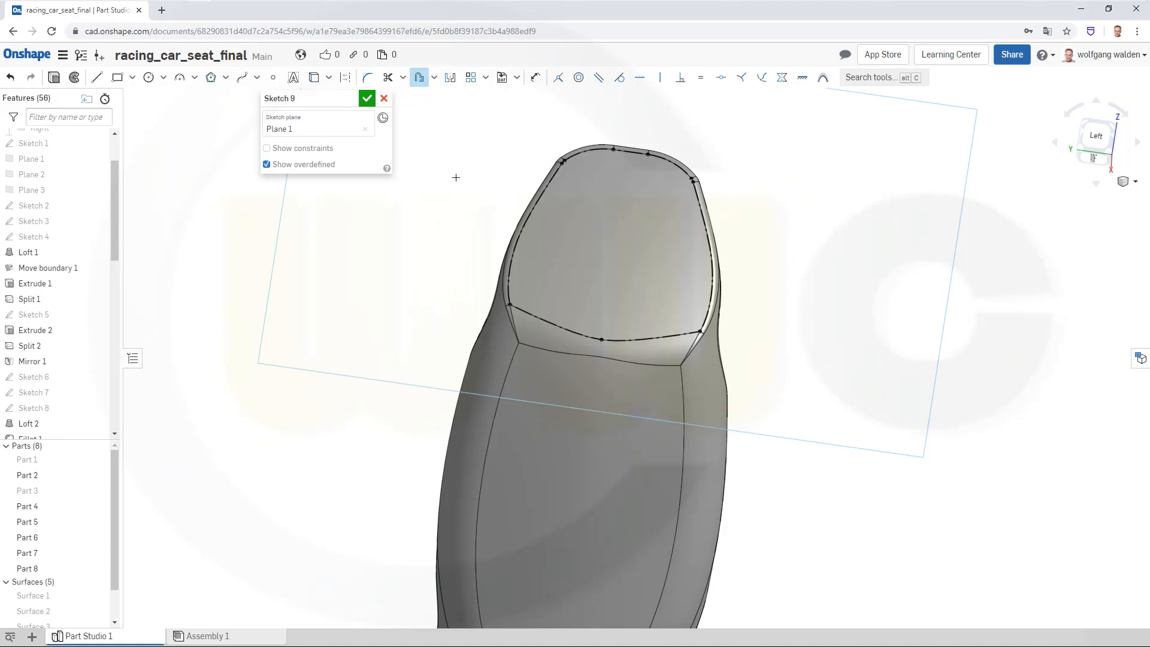
pyautogui.click(541, 197)
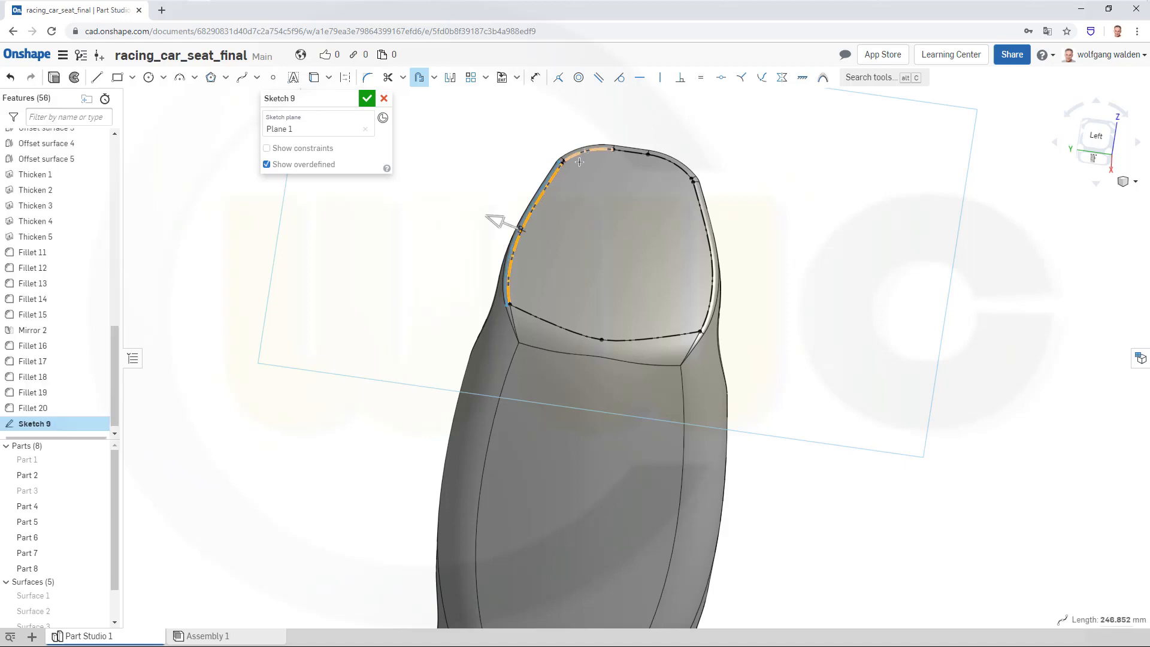
pyautogui.scroll(5, 579, 162)
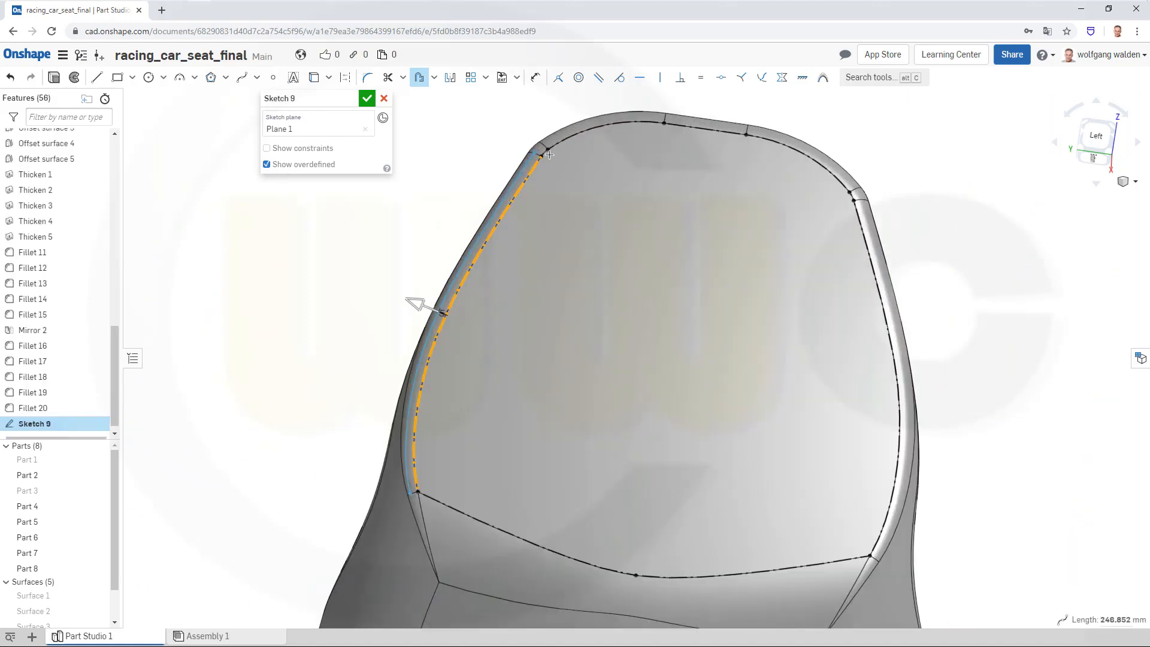
pyautogui.click(578, 135)
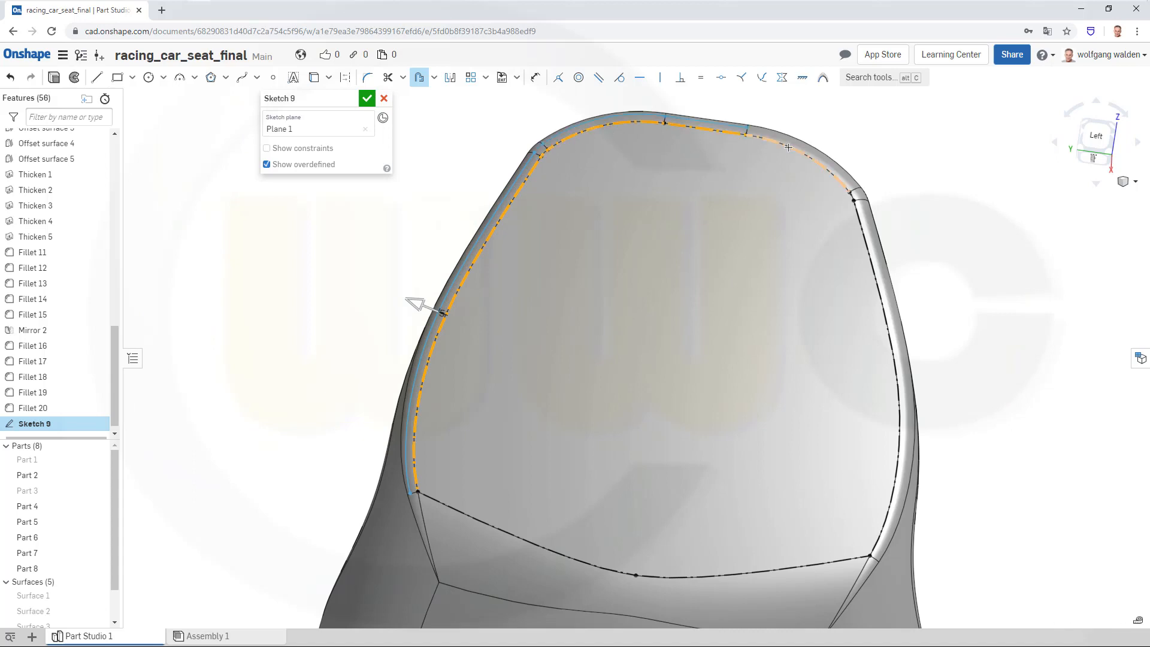
pyautogui.click(859, 223)
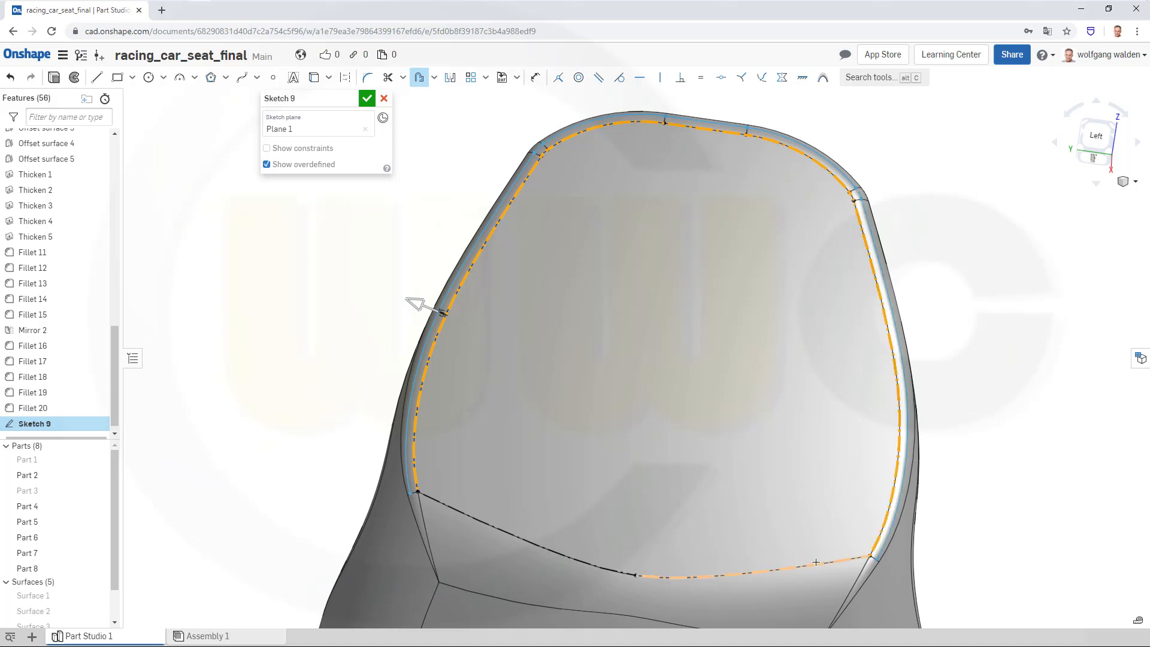
pyautogui.click(706, 576)
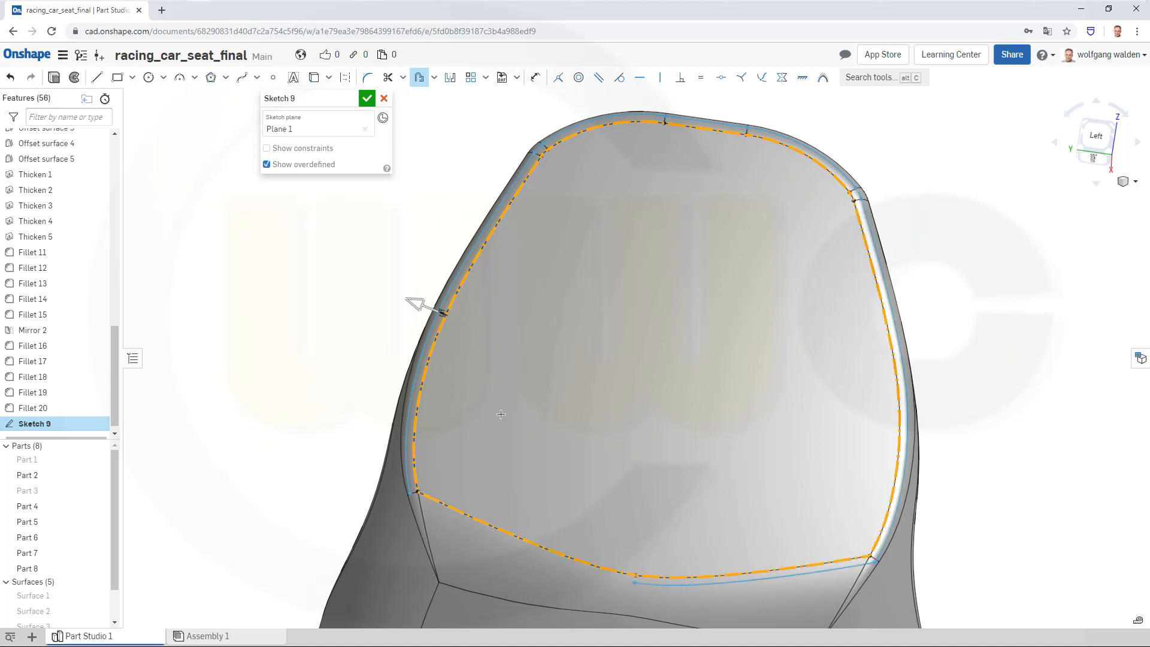
pyautogui.moveTo(472, 313); pyautogui.dragTo(483, 323)
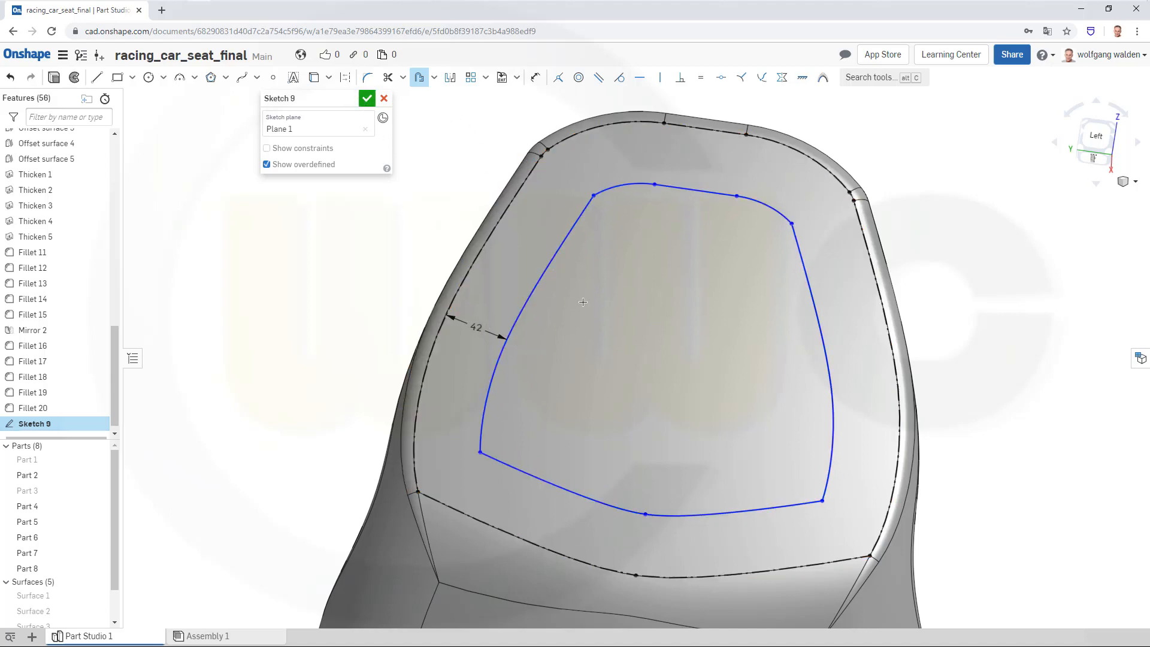
pyautogui.doubleClick(477, 327)
pyautogui.click(367, 98)
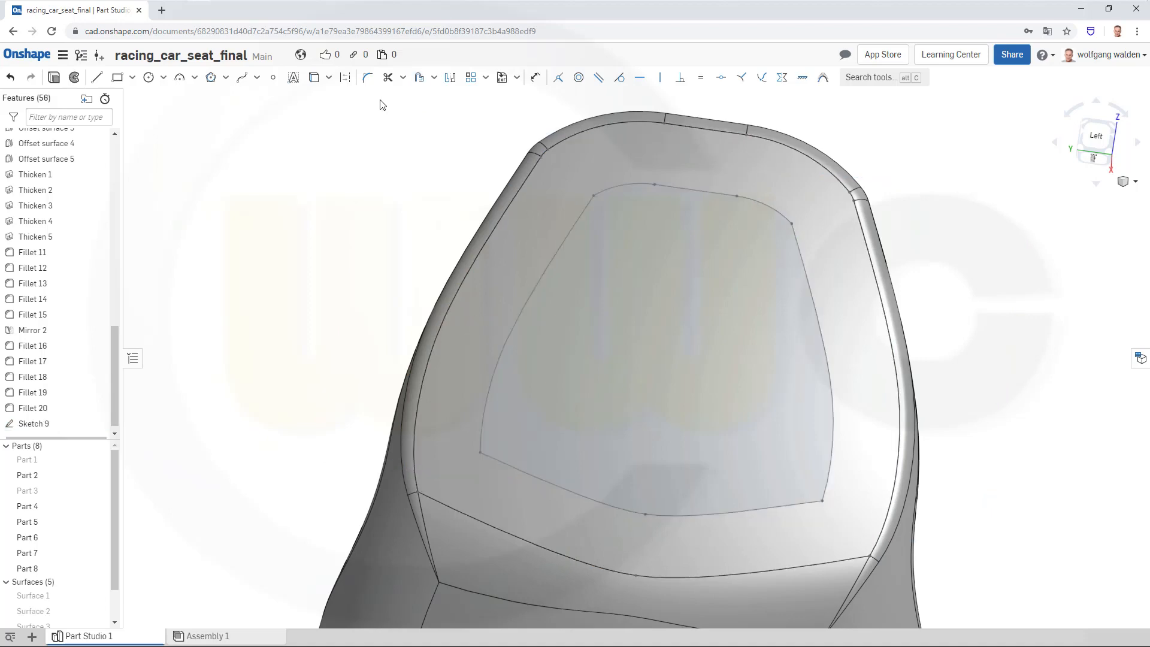
# Set up a new surface extrusion from all edges of the inset headrest outline, with its direction reversed toward the seat's front
pyautogui.moveTo(886, 279)
pyautogui.mouseDown(button='right')
pyautogui.moveTo(835, 267)
pyautogui.moveTo(796, 282)
pyautogui.moveTo(812, 290)
pyautogui.moveTo(714, 241)
pyautogui.moveTo(723, 232)
pyautogui.mouseUp(button='right')
pyautogui.press('f')
pyautogui.scroll(2, 724, 232)
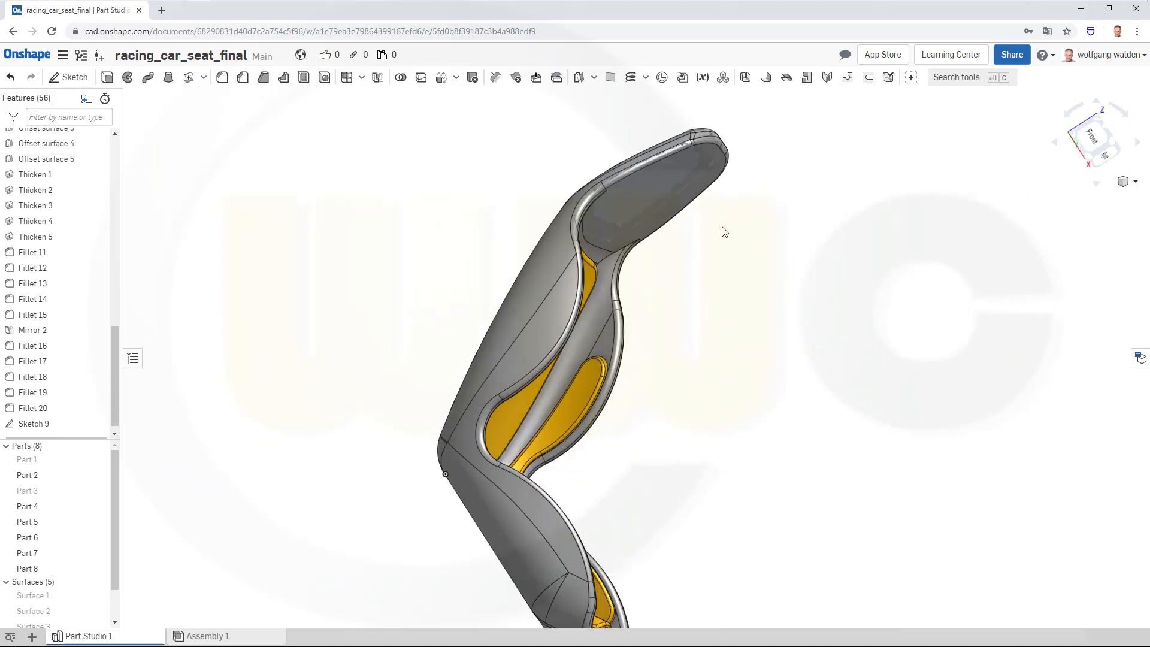
pyautogui.moveTo(725, 234); pyautogui.dragTo(733, 293, button='middle')
pyautogui.moveTo(429, 197)
pyautogui.mouseDown(button='right')
pyautogui.moveTo(413, 193)
pyautogui.moveTo(460, 230)
pyautogui.moveTo(412, 197)
pyautogui.mouseUp(button='right')
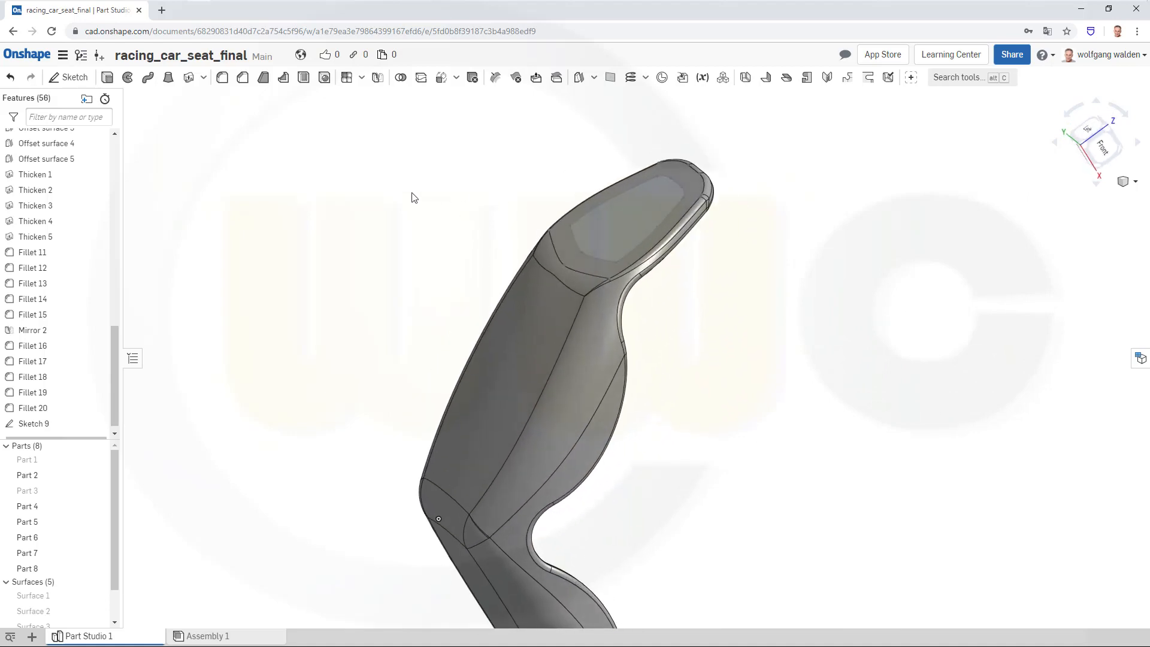
pyautogui.click(107, 77)
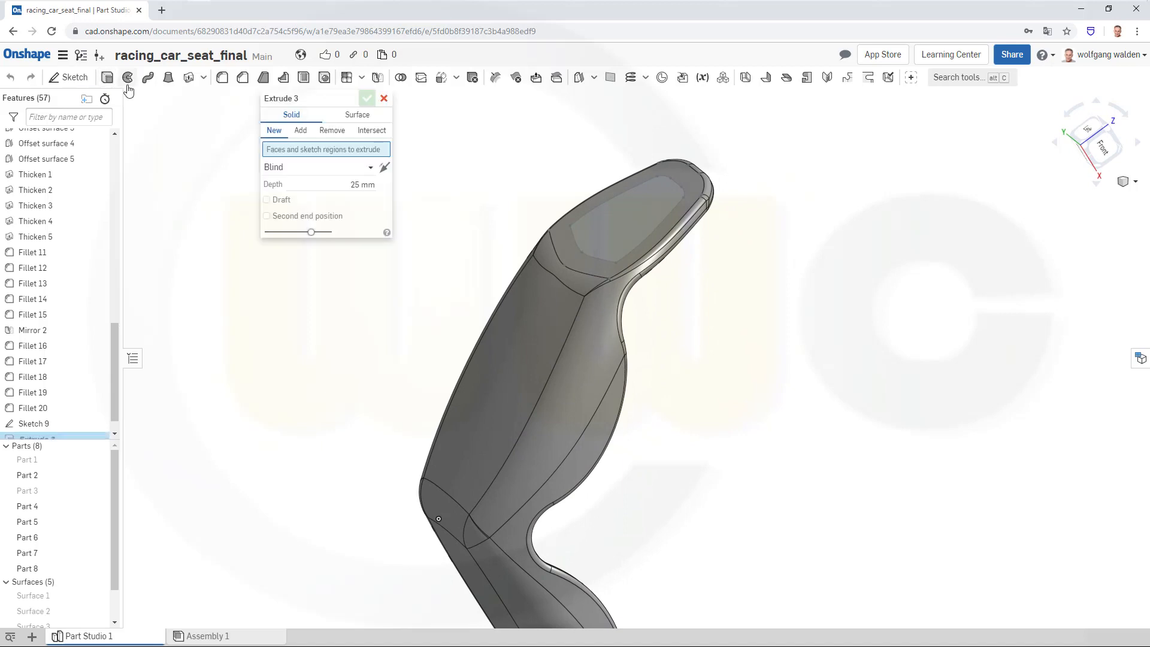
pyautogui.click(357, 114)
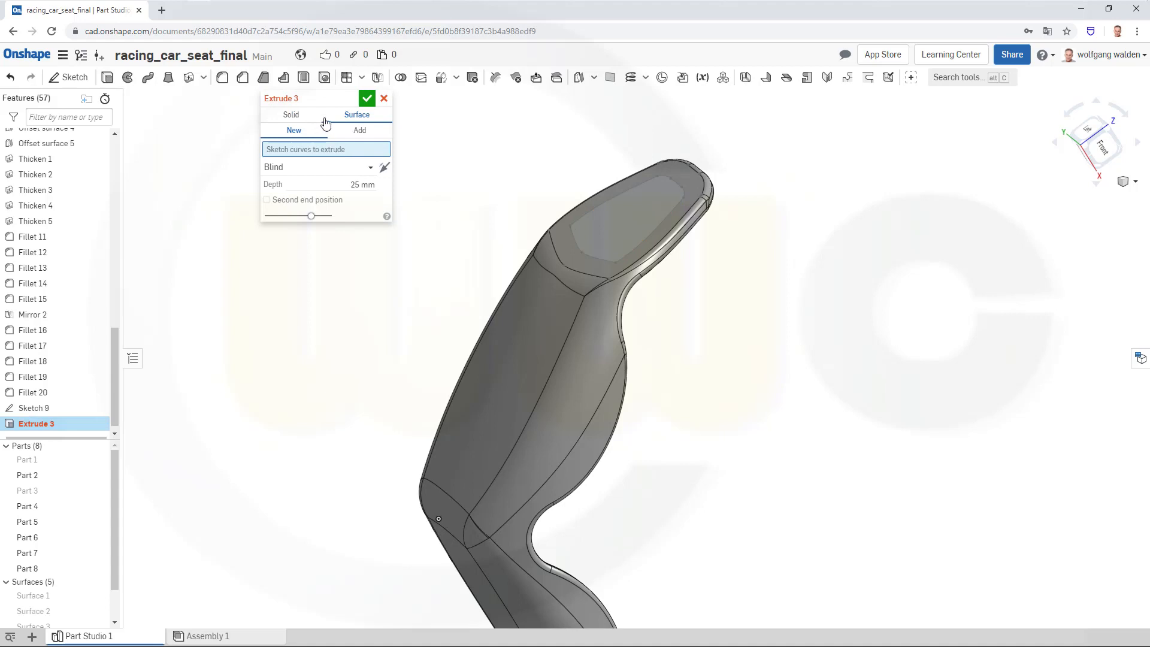
pyautogui.click(640, 243)
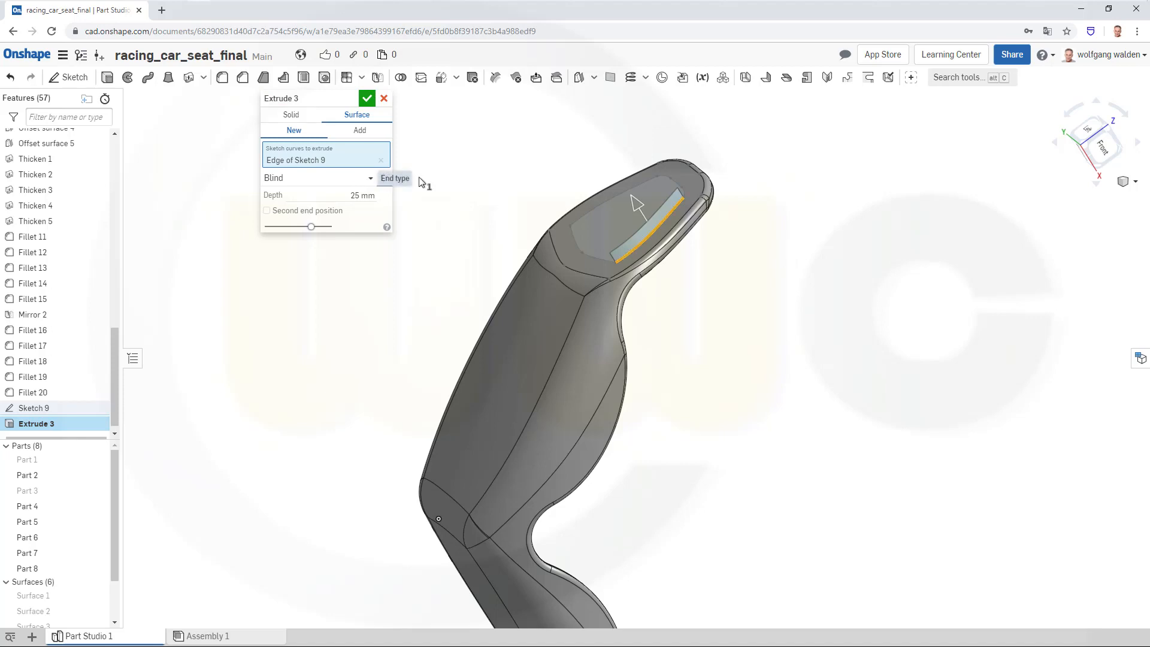
pyautogui.click(382, 180)
pyautogui.click(592, 256)
pyautogui.scroll(5, 689, 192)
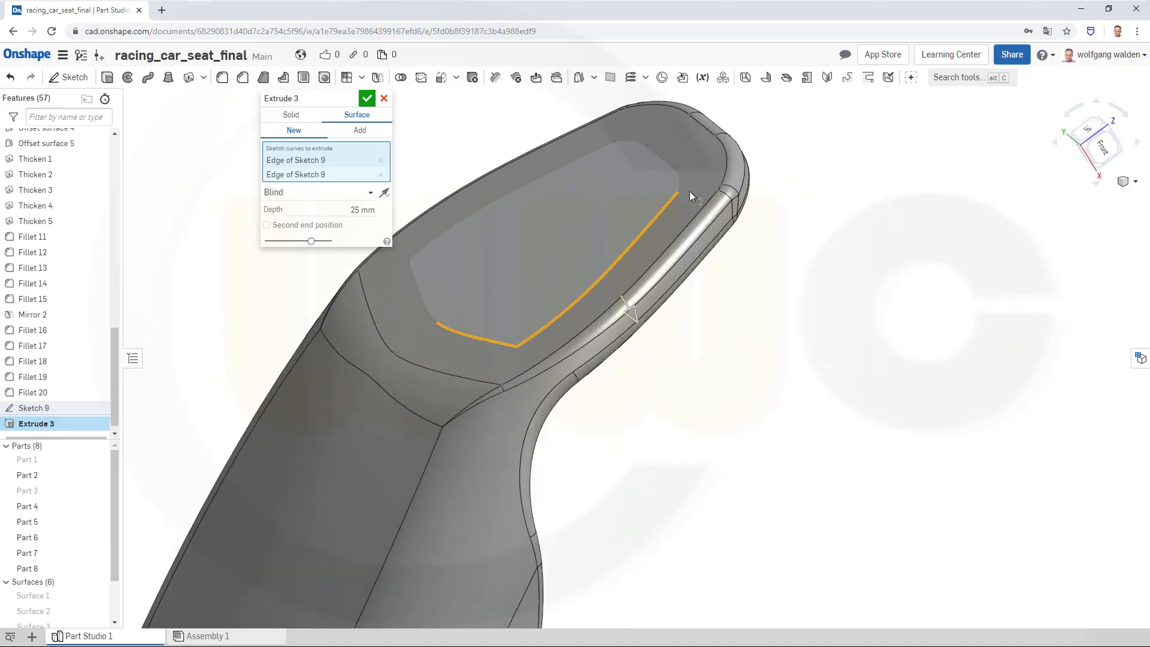
pyautogui.click(676, 183)
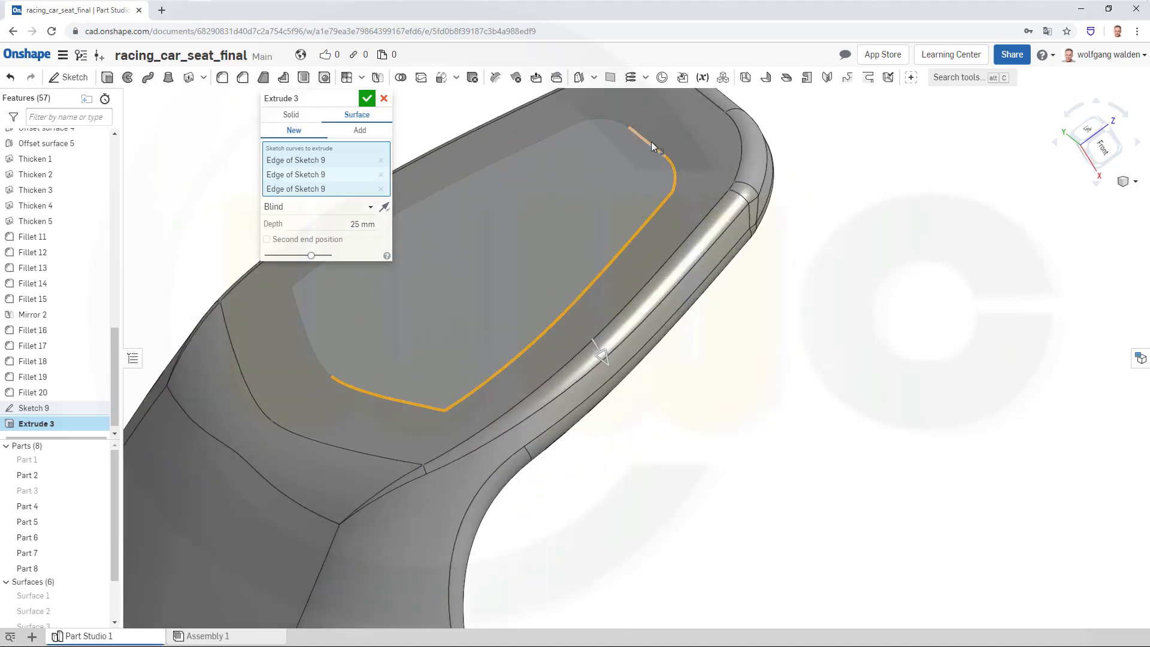
pyautogui.click(652, 141)
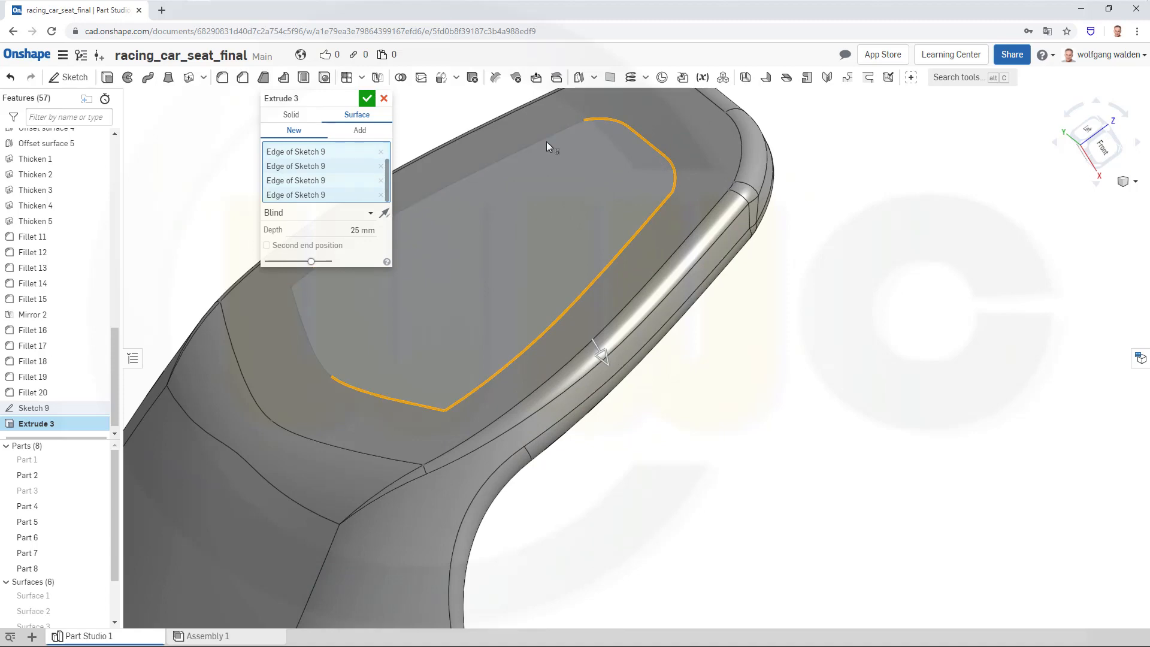
pyautogui.click(304, 275)
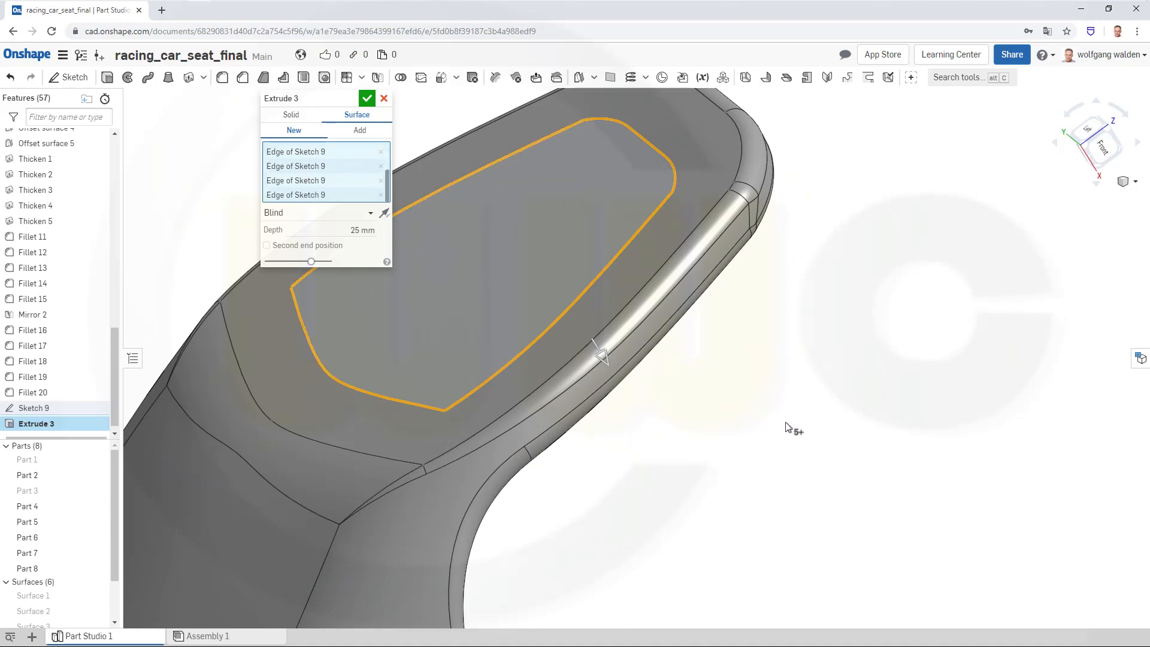
# Set the surface extrusion's depth to 38 mm so it passes through the headrest wall, and complete it
pyautogui.moveTo(786, 423); pyautogui.dragTo(765, 404, button='right')
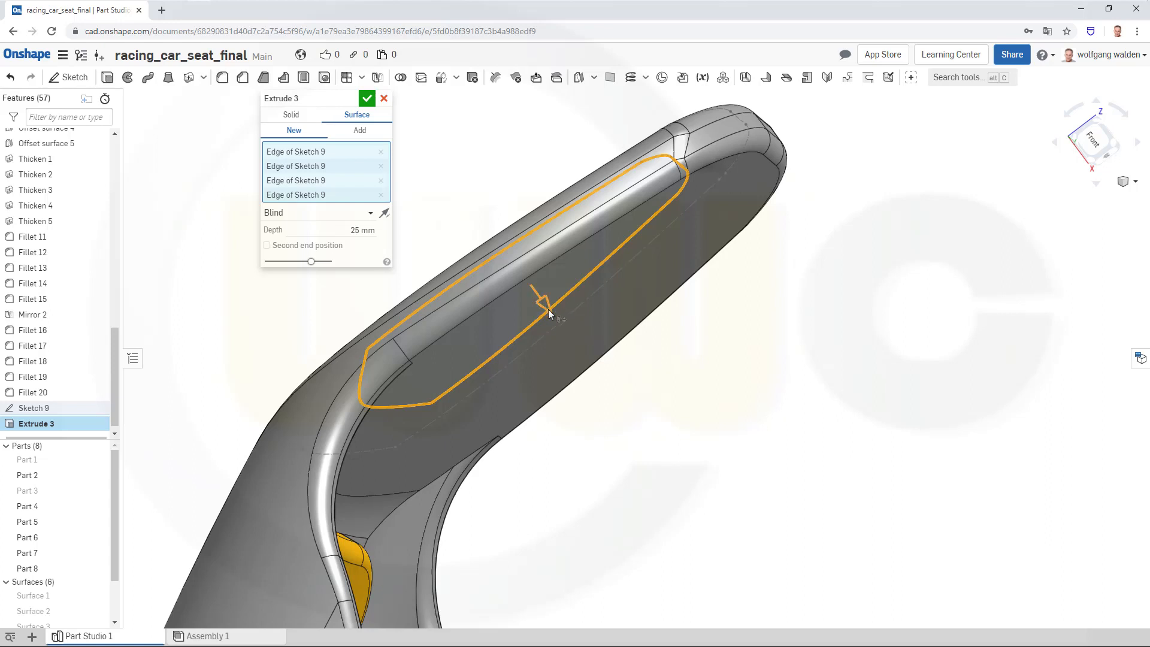
pyautogui.moveTo(548, 309)
pyautogui.mouseDown()
pyautogui.moveTo(562, 326)
pyautogui.moveTo(560, 316)
pyautogui.mouseUp()
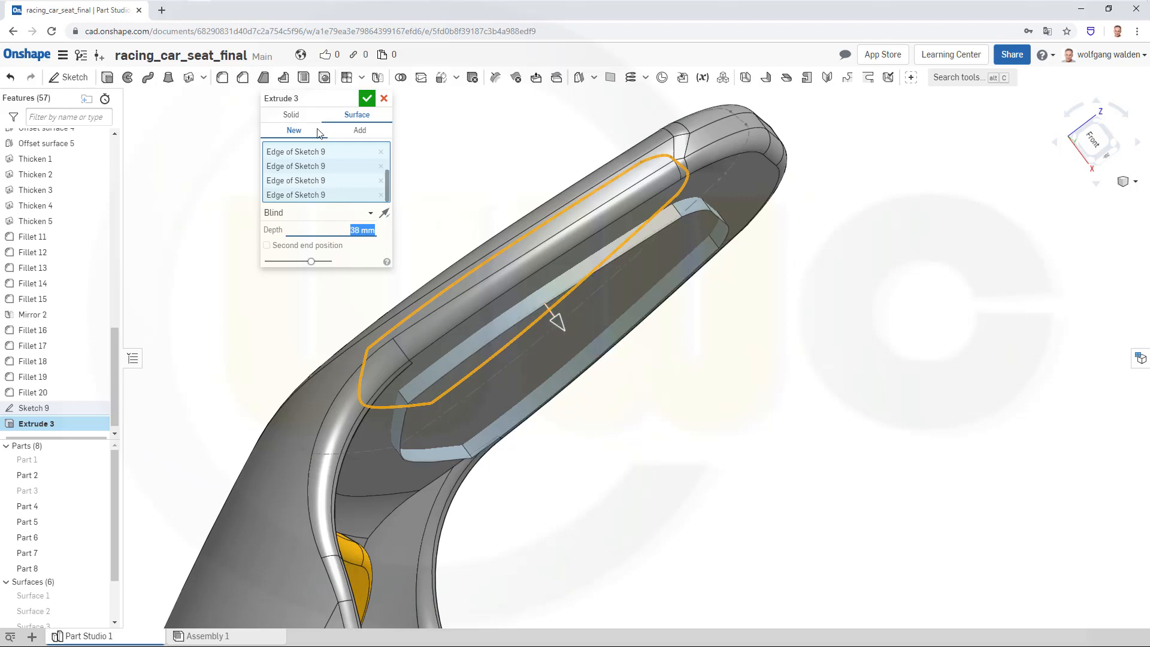
pyautogui.click(367, 99)
pyautogui.moveTo(793, 326); pyautogui.dragTo(833, 325, button='right')
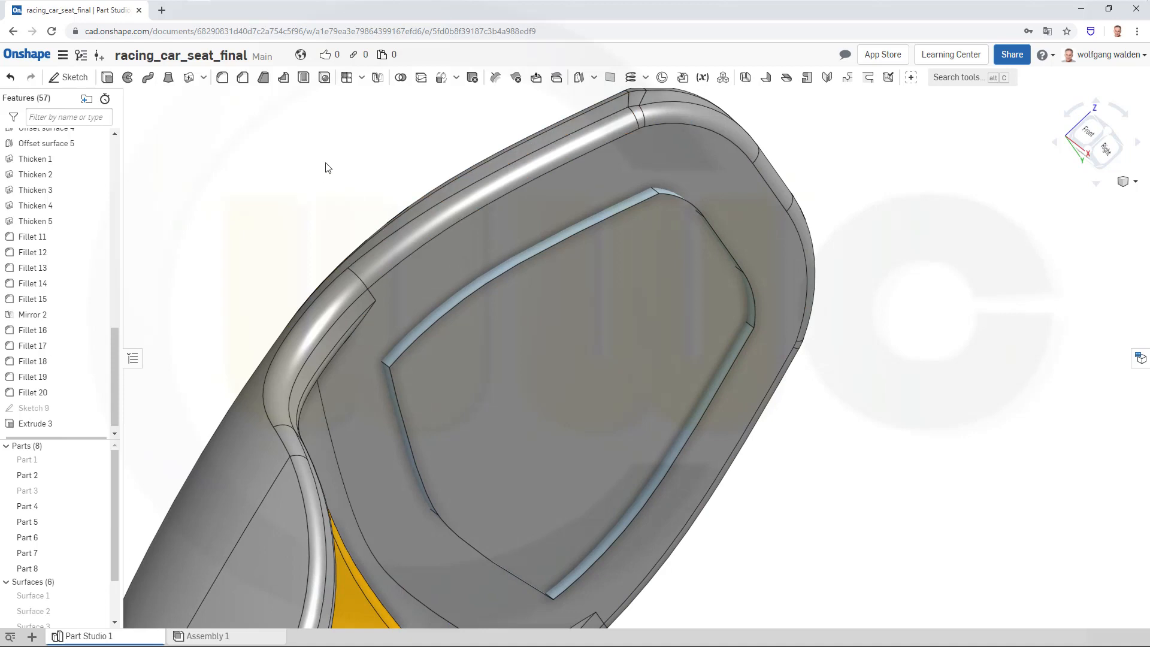
# Create an offset surface of the shell's inner headrest face at a distance of 0 mm
pyautogui.click(578, 77)
pyautogui.click(692, 163)
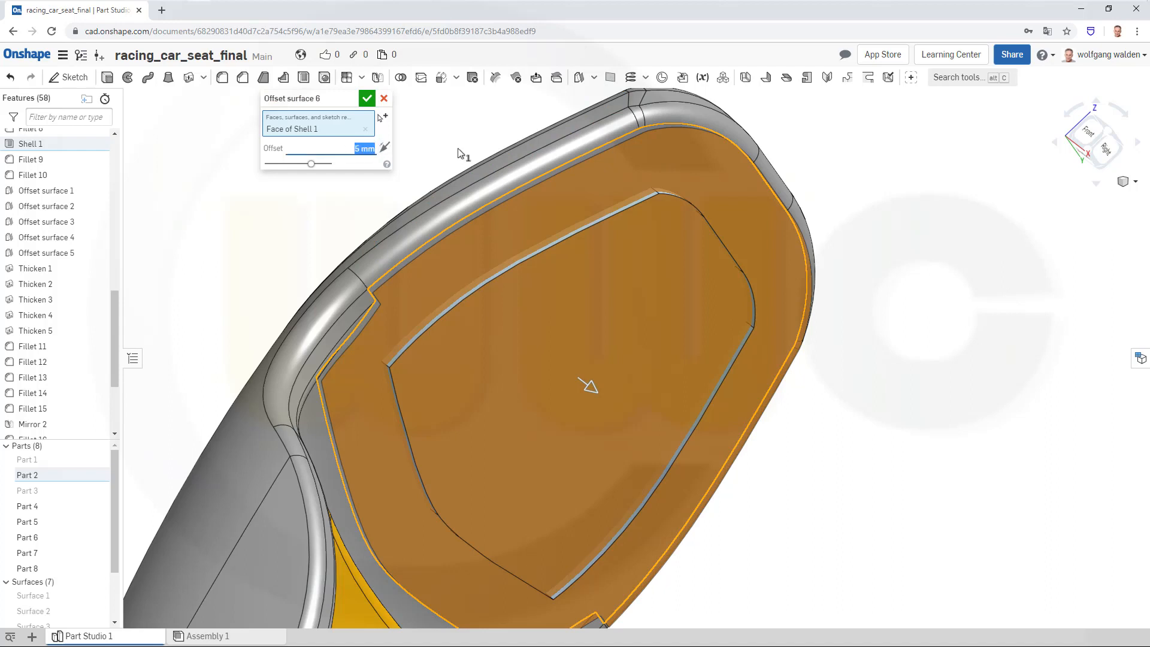
pyautogui.write('0')
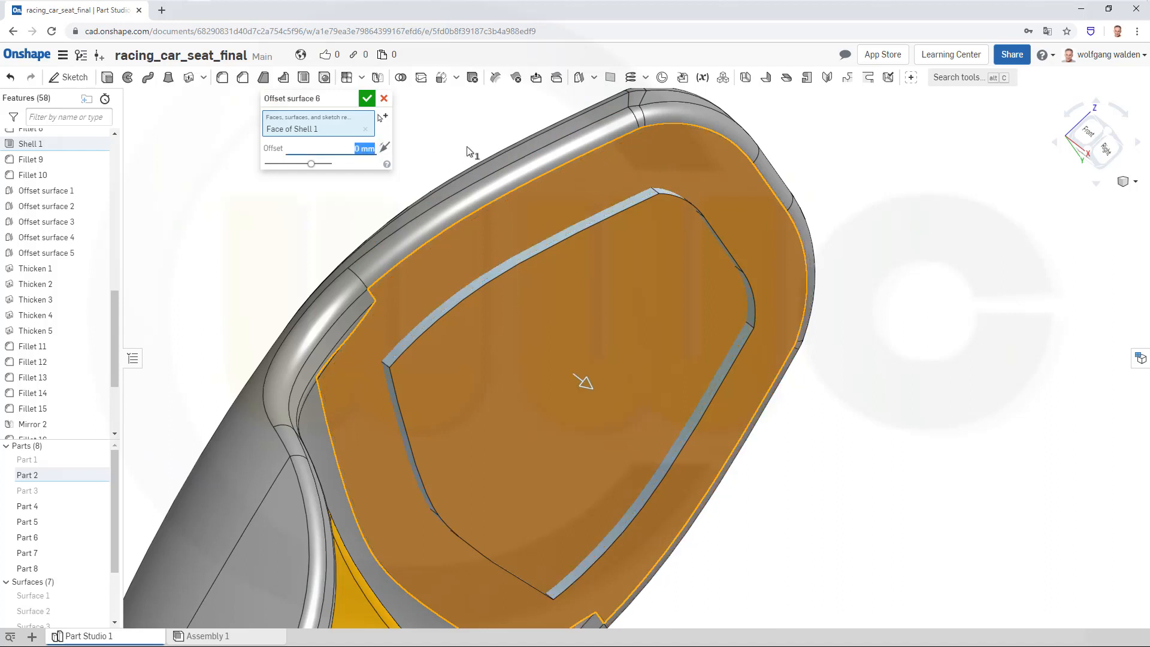
pyautogui.click(368, 99)
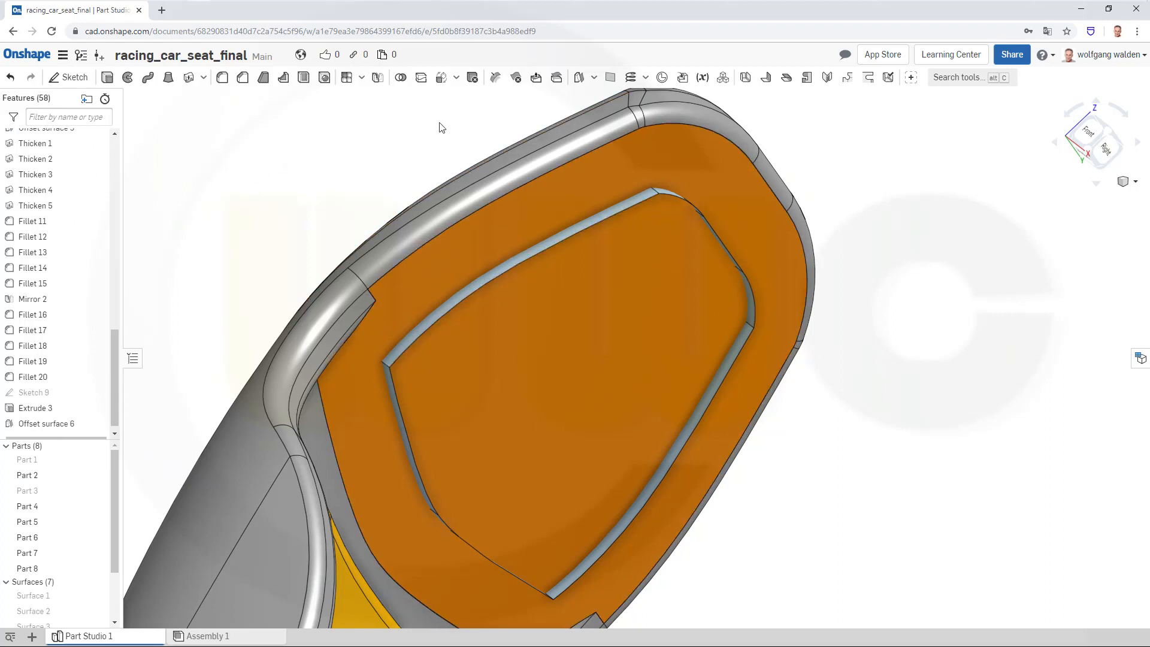
# Split the face of the headrest offset surface with the extruded outline surface, keeping the tool surfaces
pyautogui.click(421, 77)
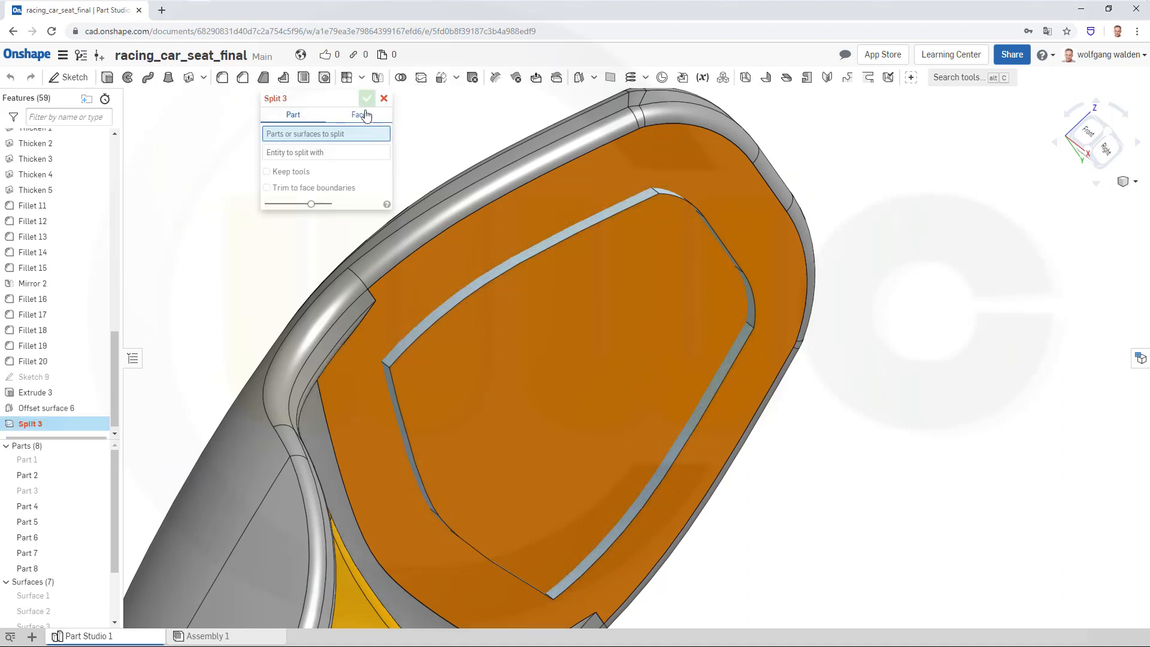
pyautogui.click(364, 114)
pyautogui.click(543, 214)
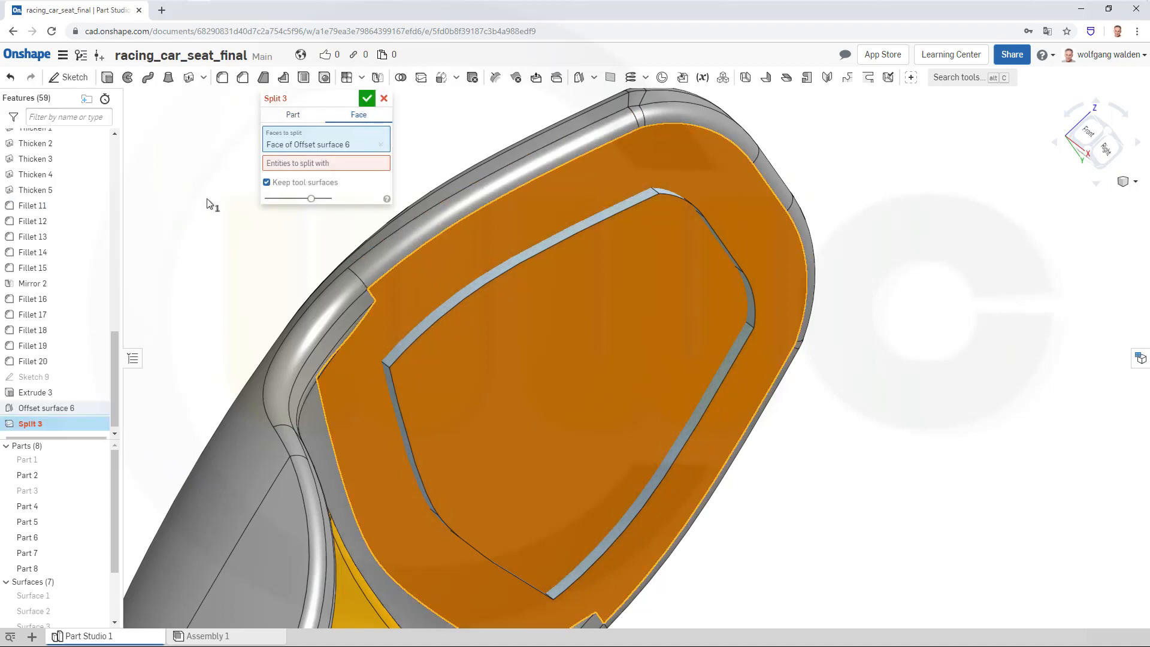
pyautogui.click(300, 162)
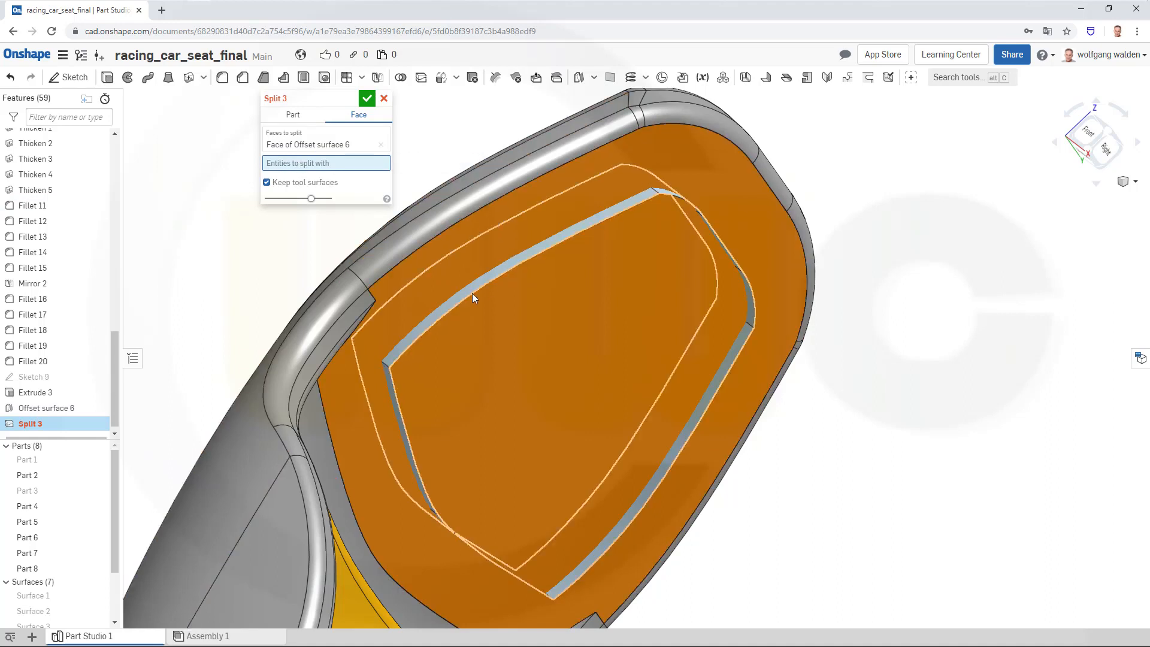
pyautogui.click(397, 402)
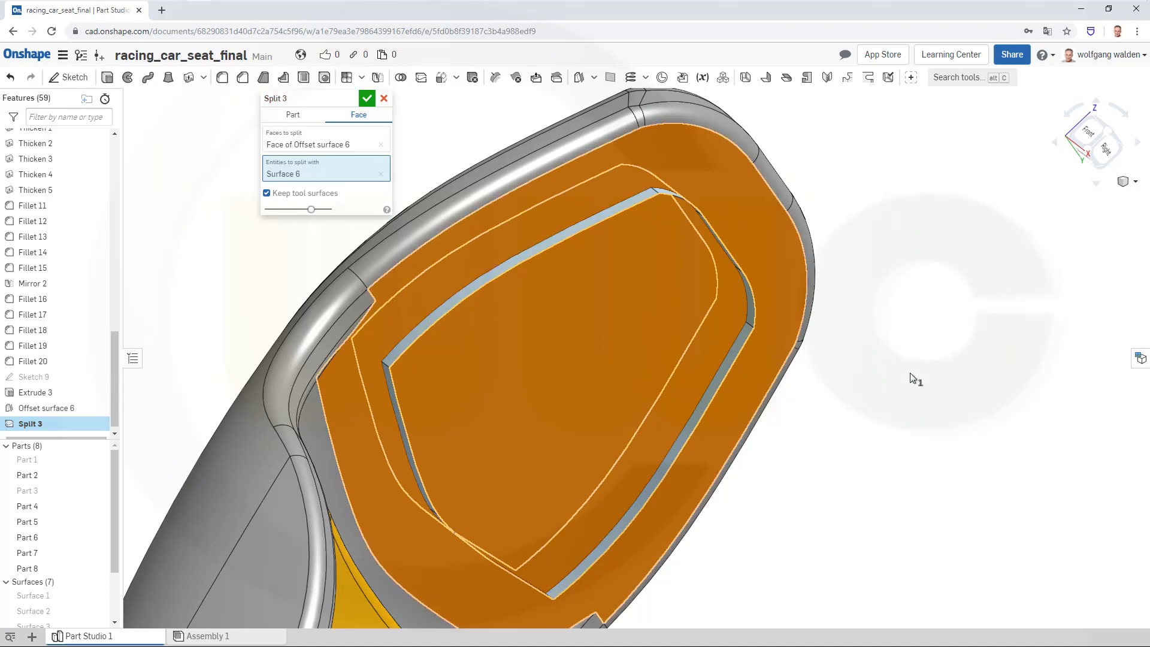
pyautogui.moveTo(925, 398); pyautogui.dragTo(911, 371, button='right')
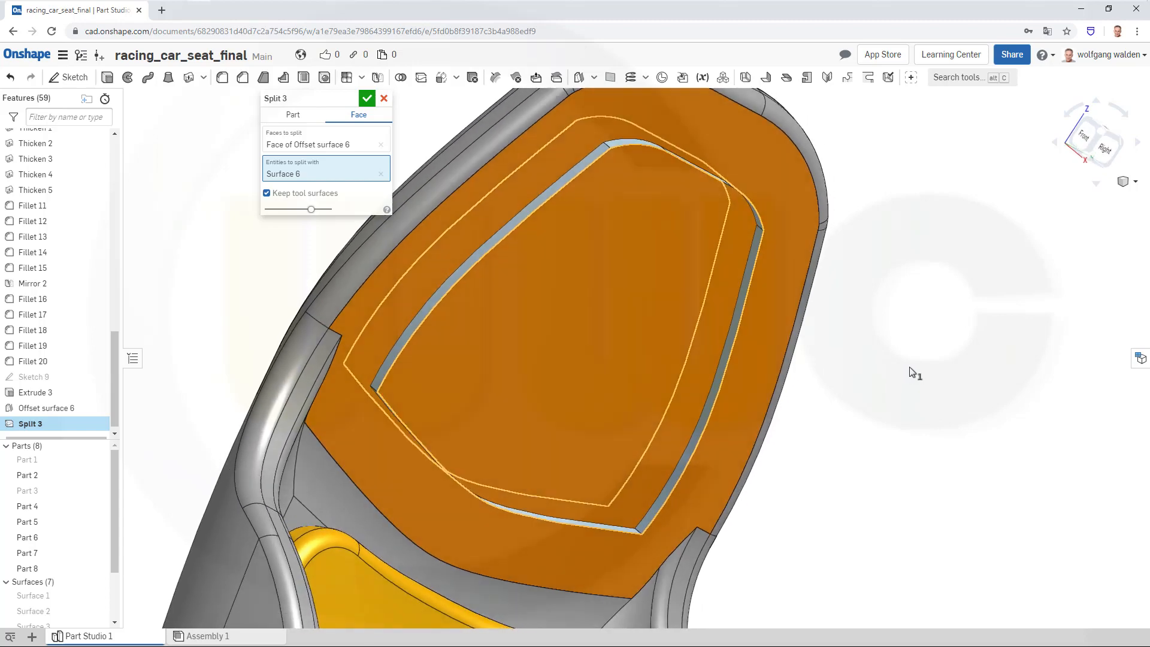
pyautogui.click(367, 99)
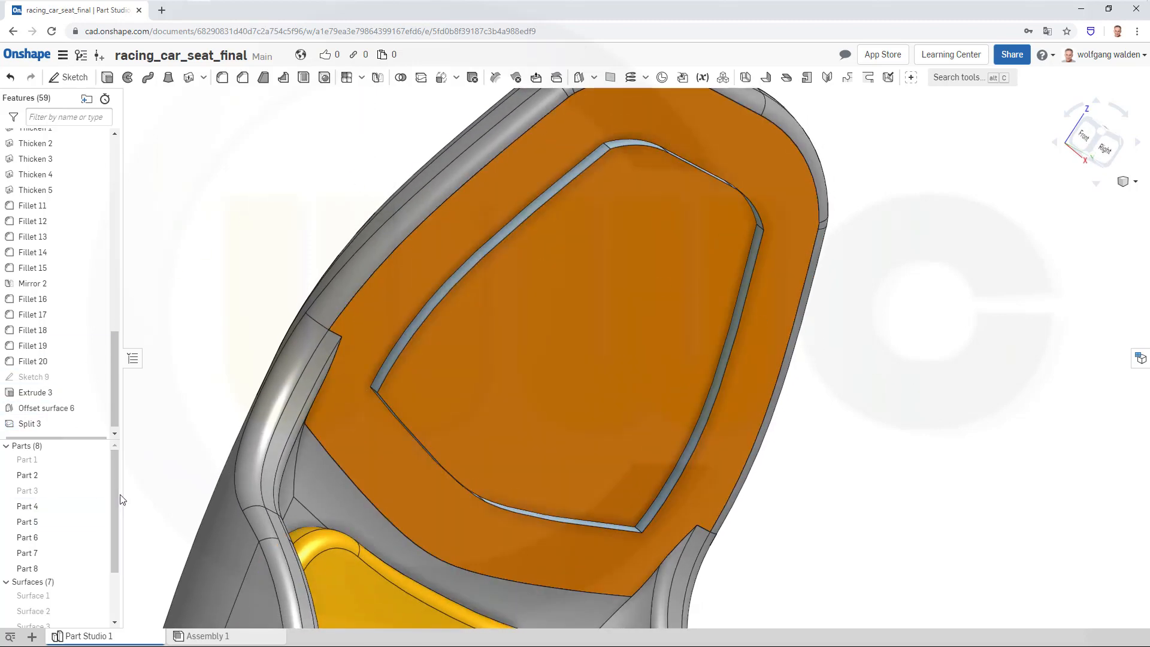
# Hide the headrest offset surface and the extruded outline surface
pyautogui.scroll(-2, 113, 540)
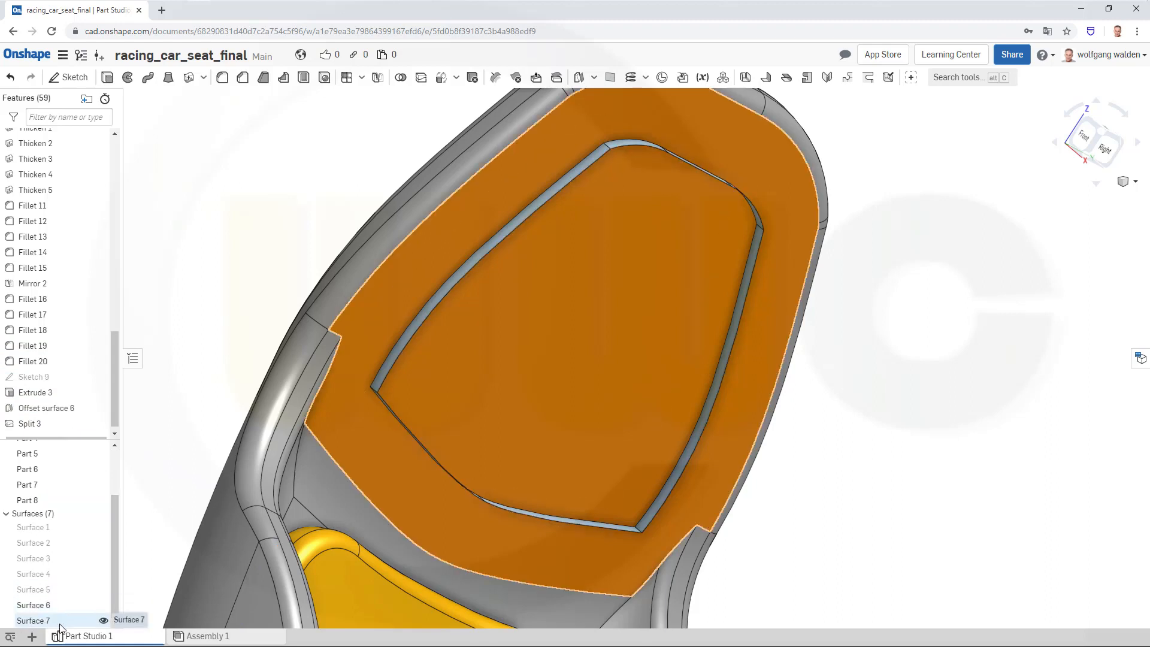
pyautogui.click(104, 621)
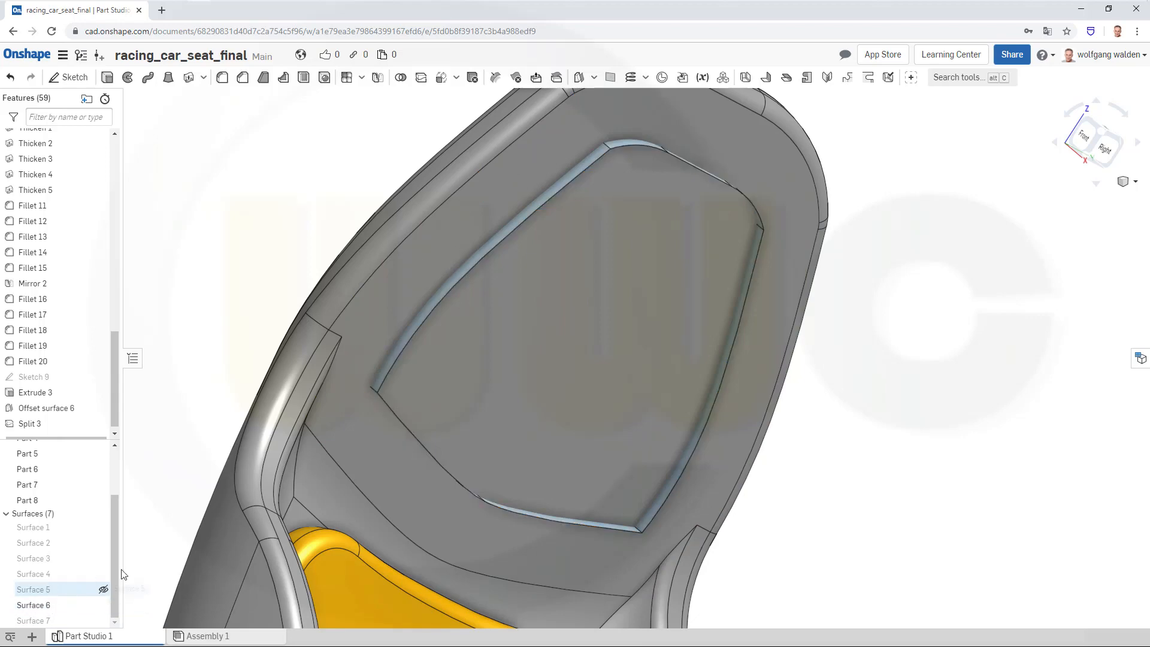
pyautogui.moveTo(569, 365); pyautogui.dragTo(570, 340, button='right')
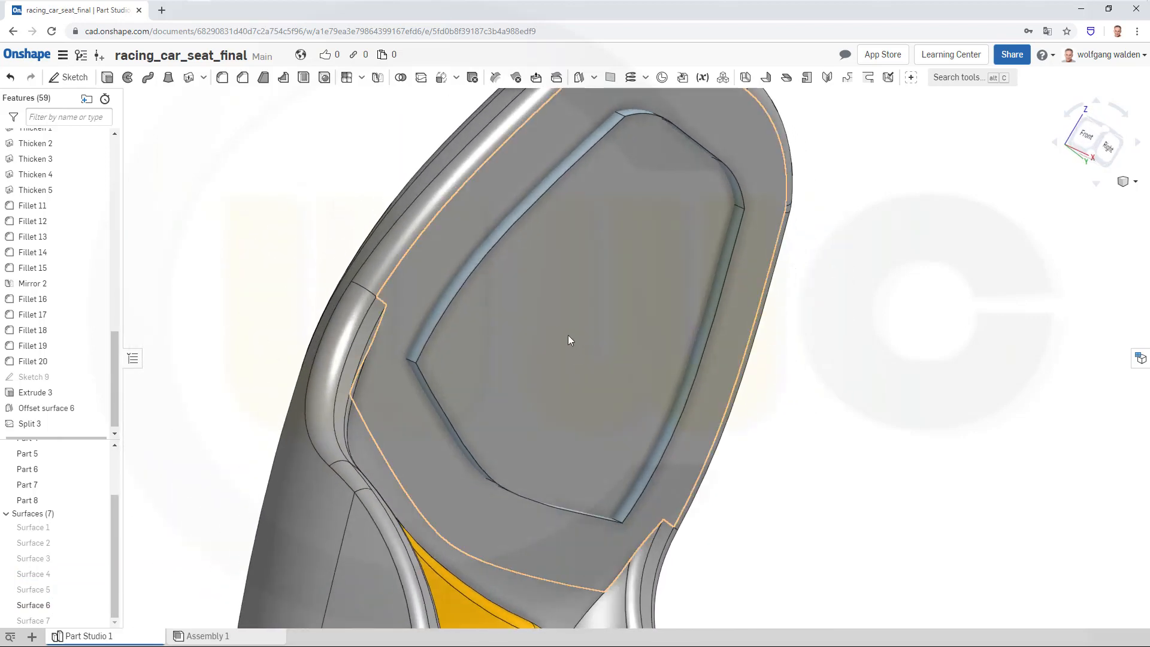
pyautogui.rightClick(476, 261)
pyautogui.click(469, 267)
pyautogui.rightClick(470, 269)
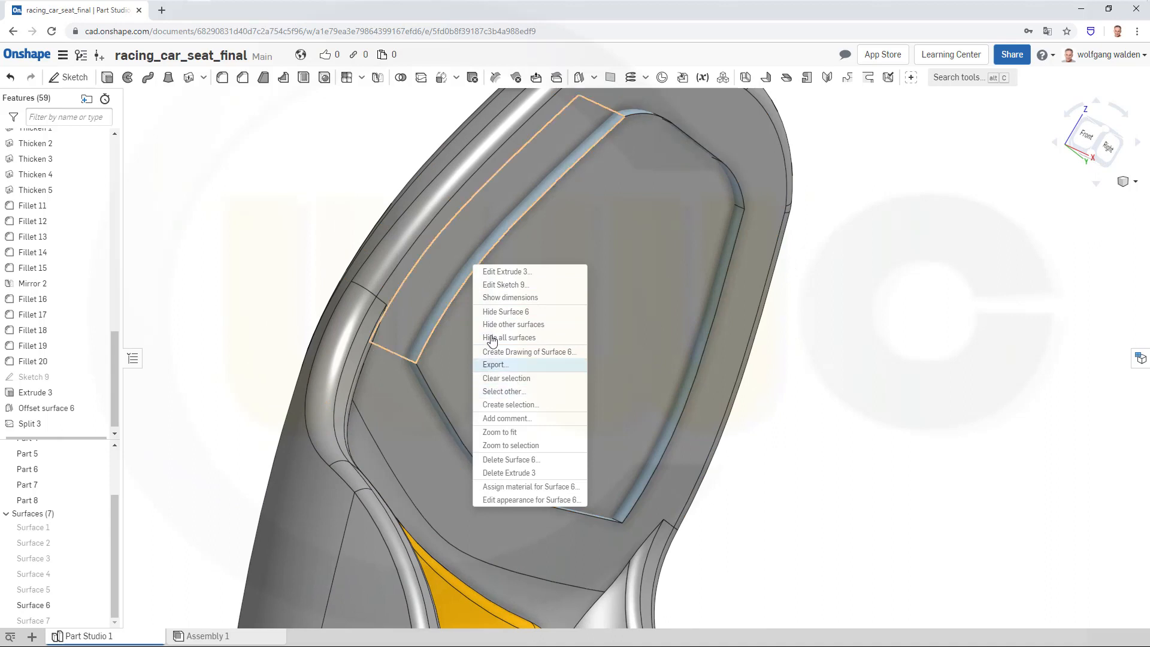
pyautogui.click(503, 313)
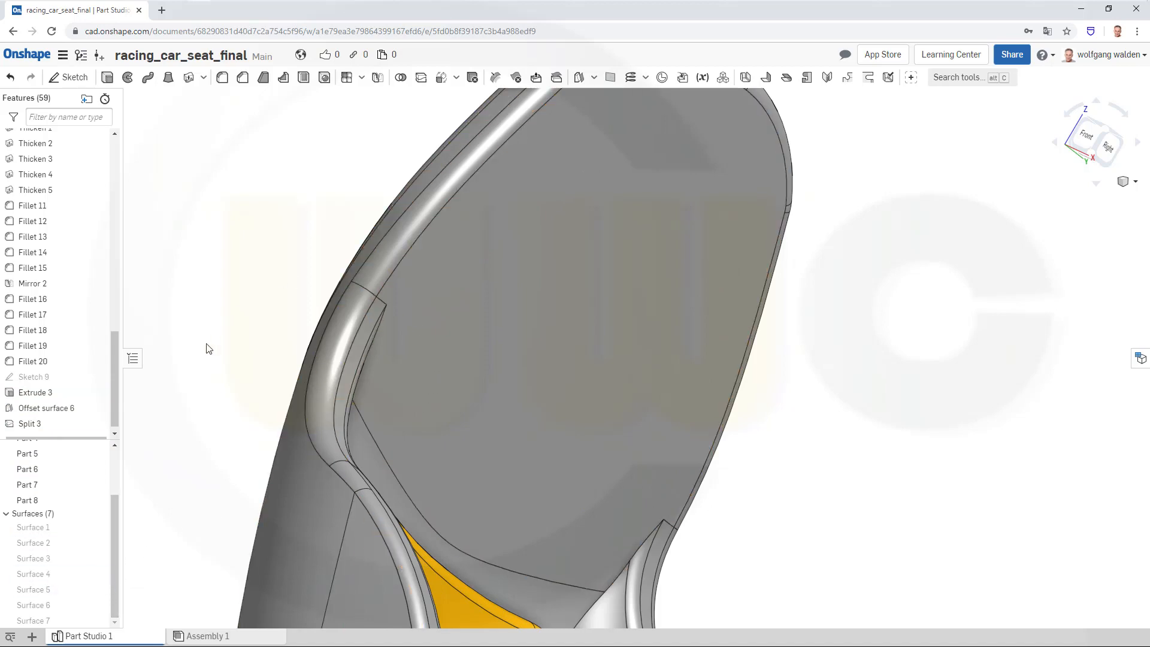
# Review the face split's selected entities and inspect Surface 5 and Surface 4 by temporarily showing them
pyautogui.doubleClick(36, 424)
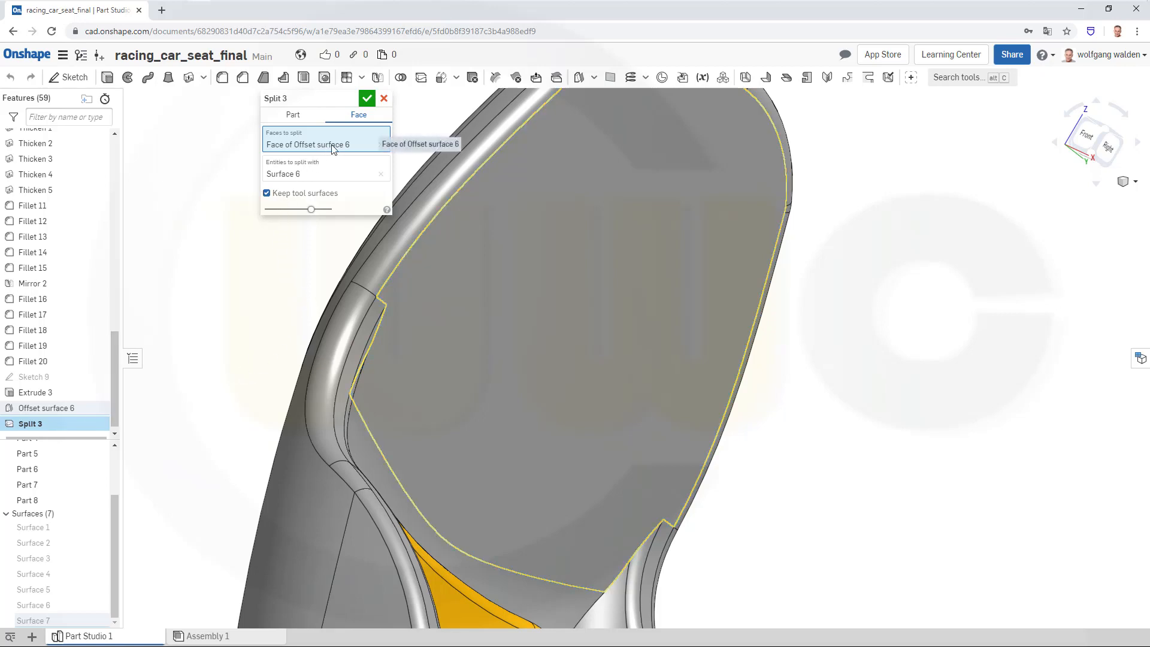
pyautogui.click(298, 177)
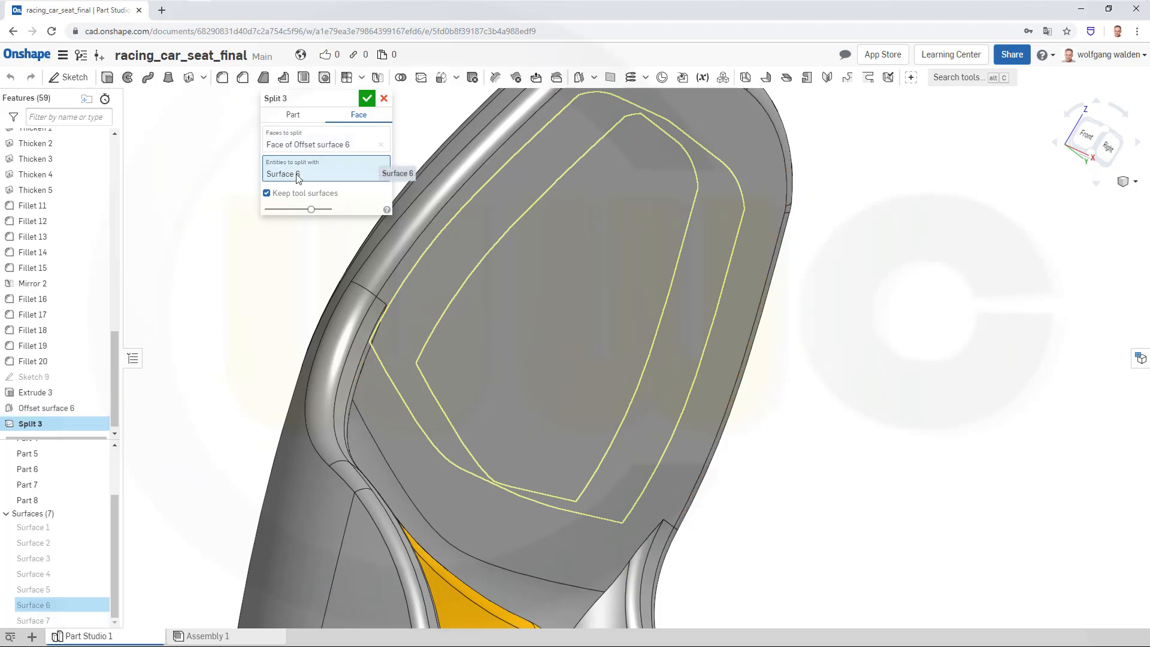
pyautogui.moveTo(871, 411); pyautogui.dragTo(714, 310, button='right')
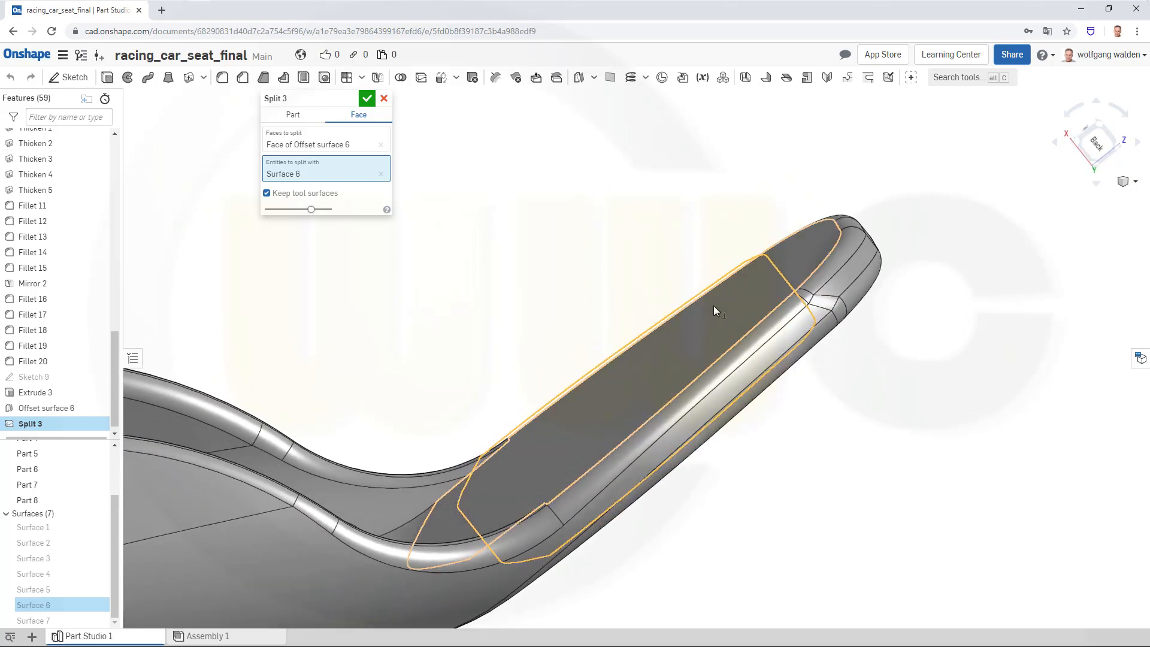
pyautogui.click(367, 100)
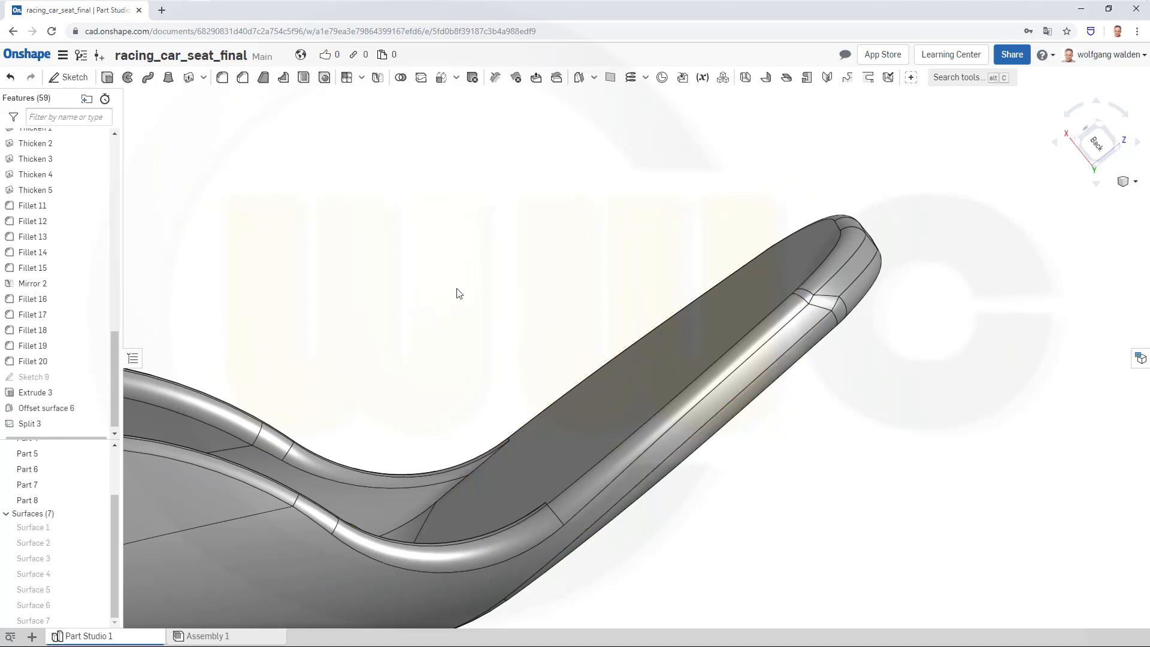
pyautogui.click(47, 604)
pyautogui.moveTo(380, 426); pyautogui.dragTo(214, 566, button='right')
pyautogui.click(101, 588)
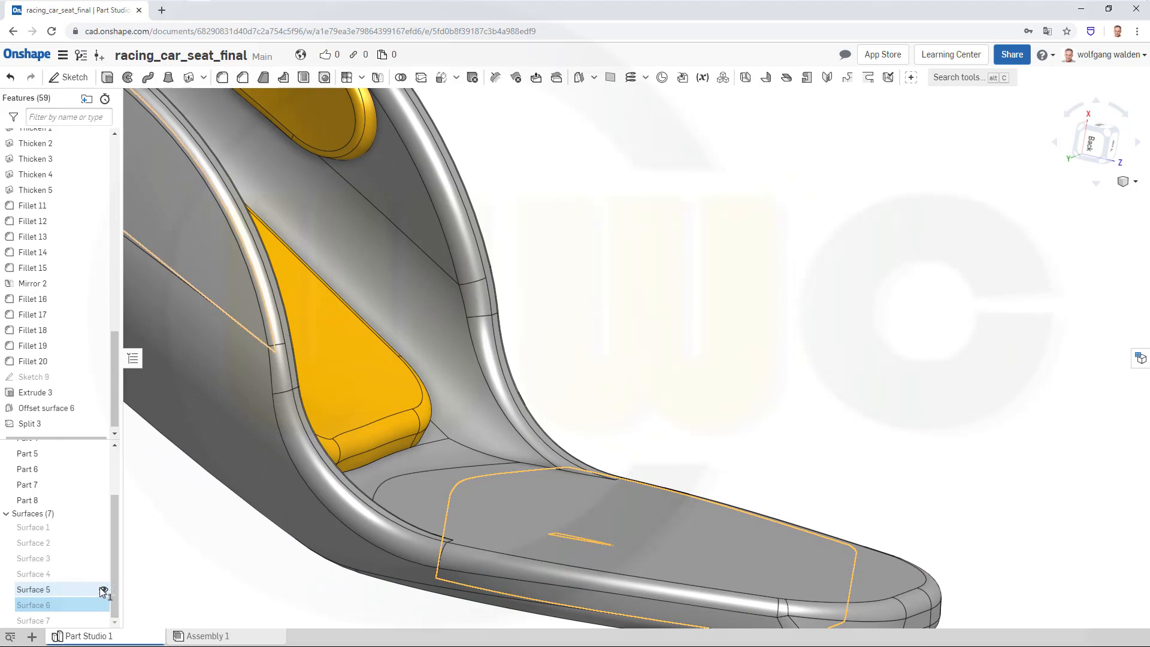
pyautogui.click(149, 575)
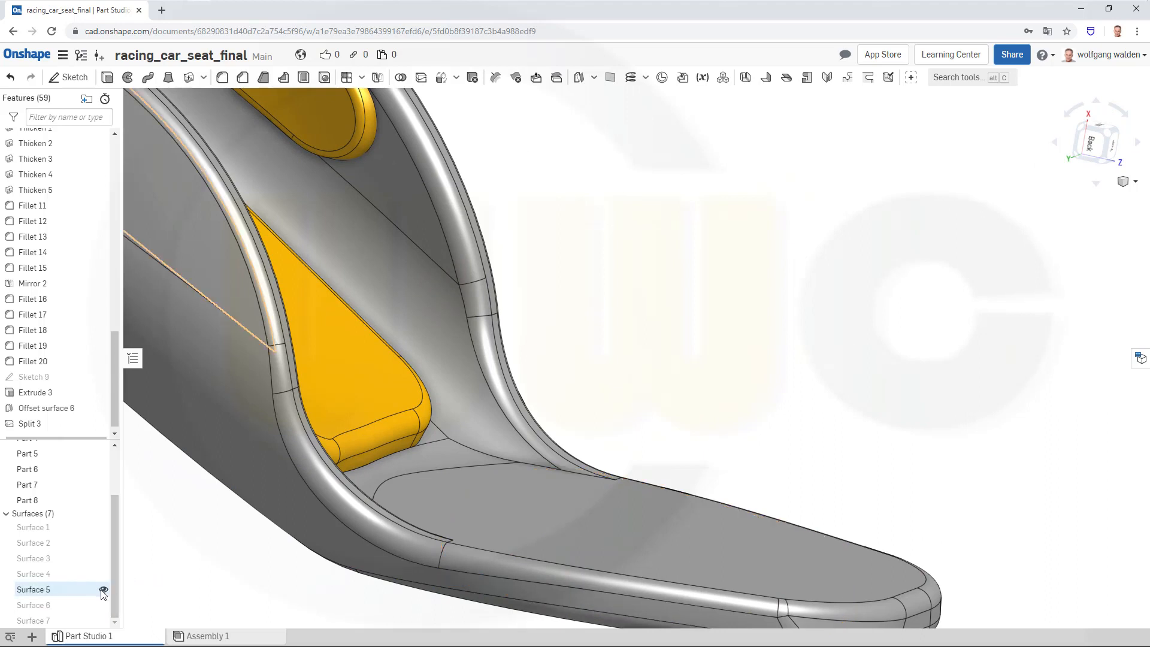
pyautogui.click(103, 574)
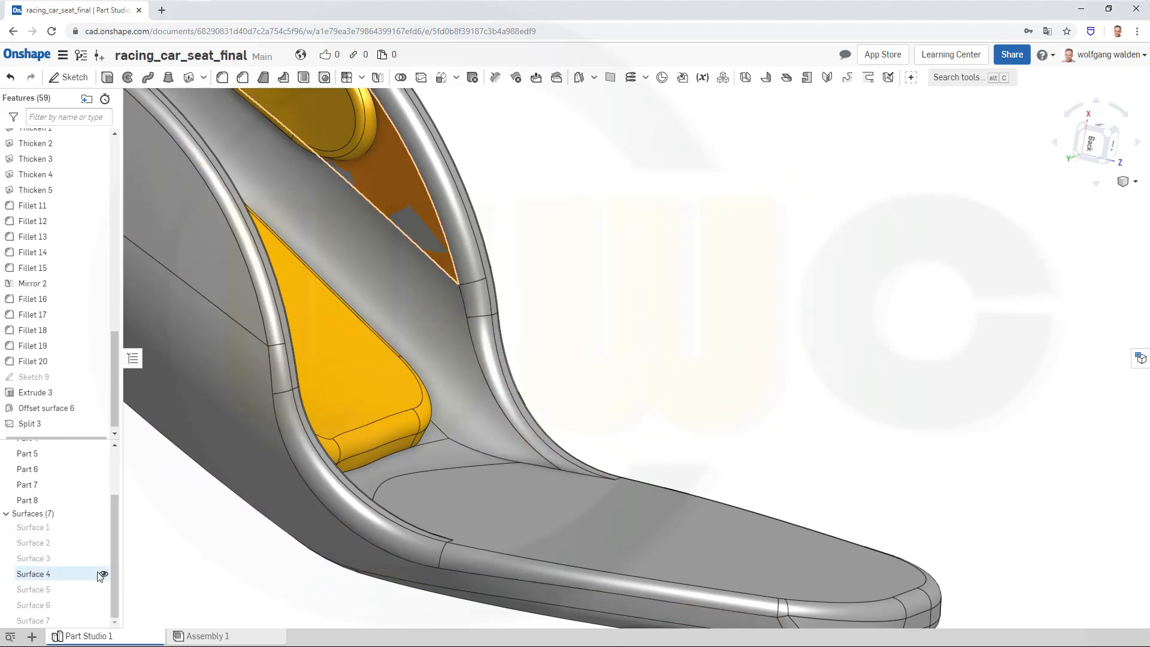
pyautogui.click(103, 575)
# Delete the face split feature from the headrest offset surface
pyautogui.scroll(-4, 203, 539)
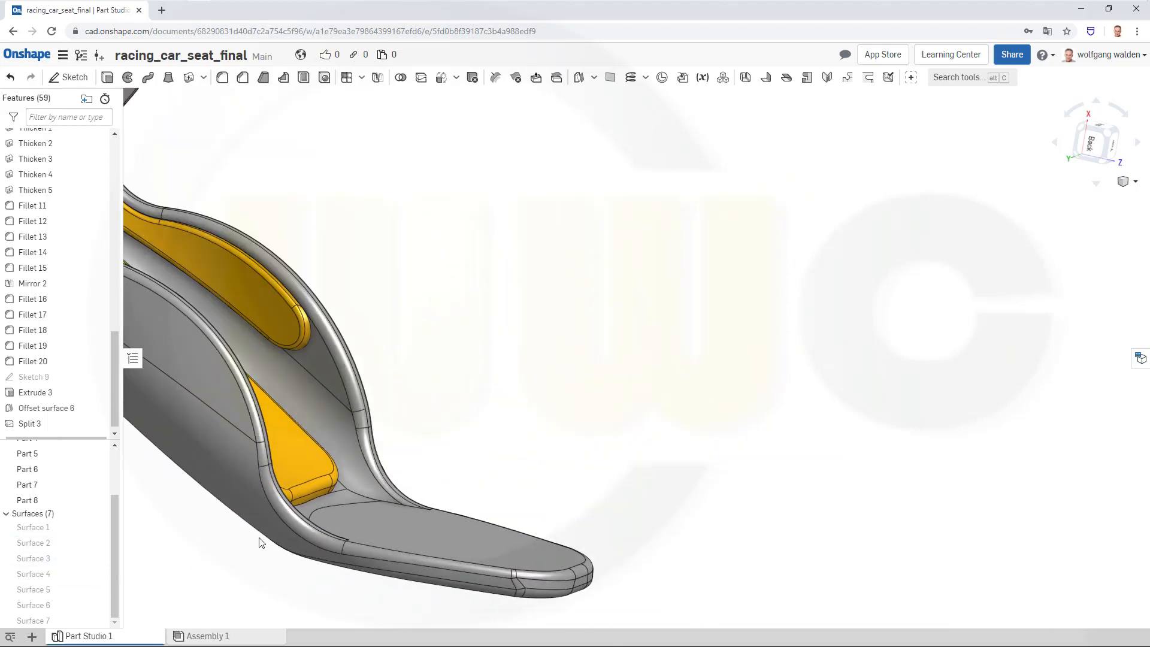
pyautogui.rightClick(31, 427)
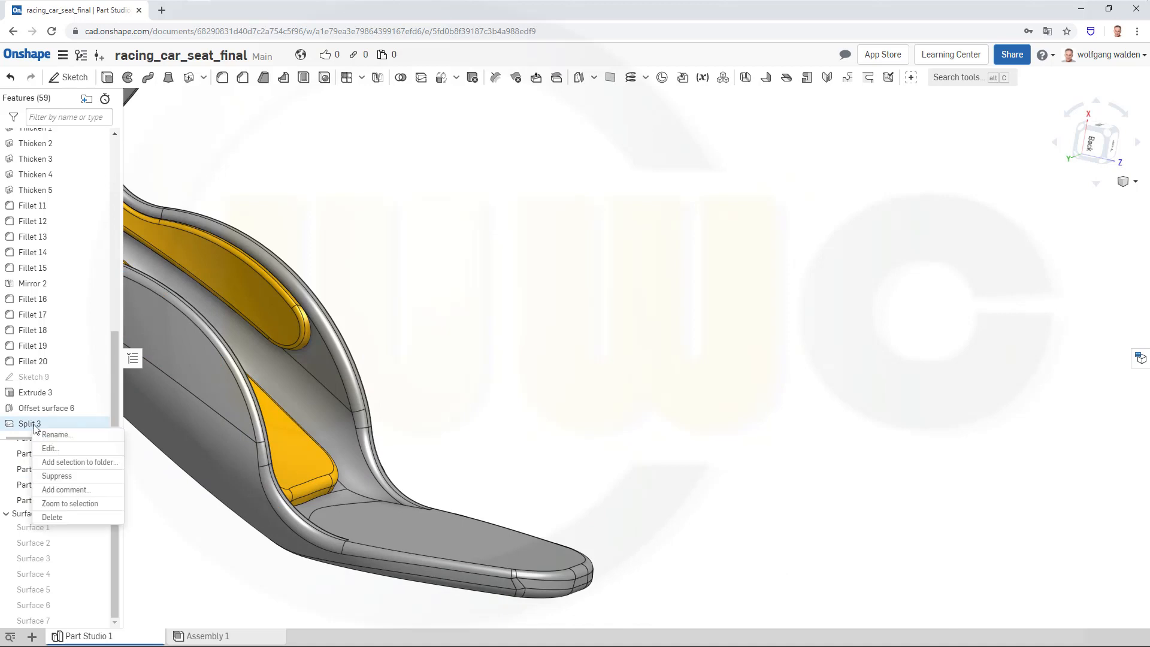
pyautogui.click(52, 518)
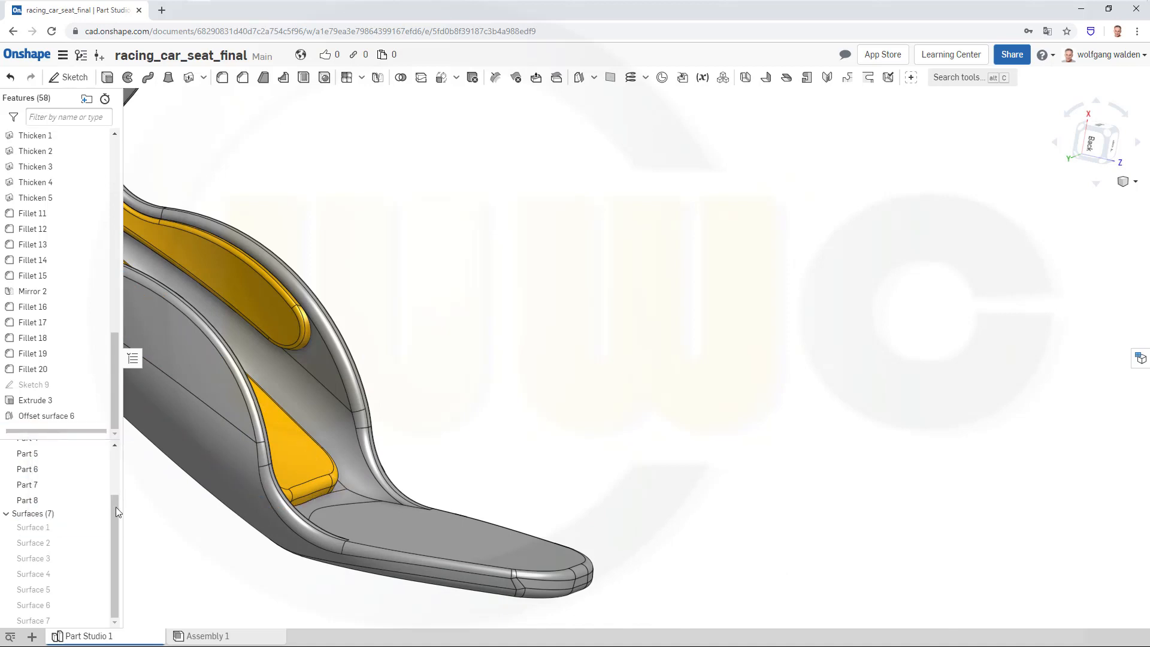
# Hide the seat shell and show the headrest offset surface together with the extruded outline surface
pyautogui.moveTo(304, 544); pyautogui.dragTo(256, 513, button='right')
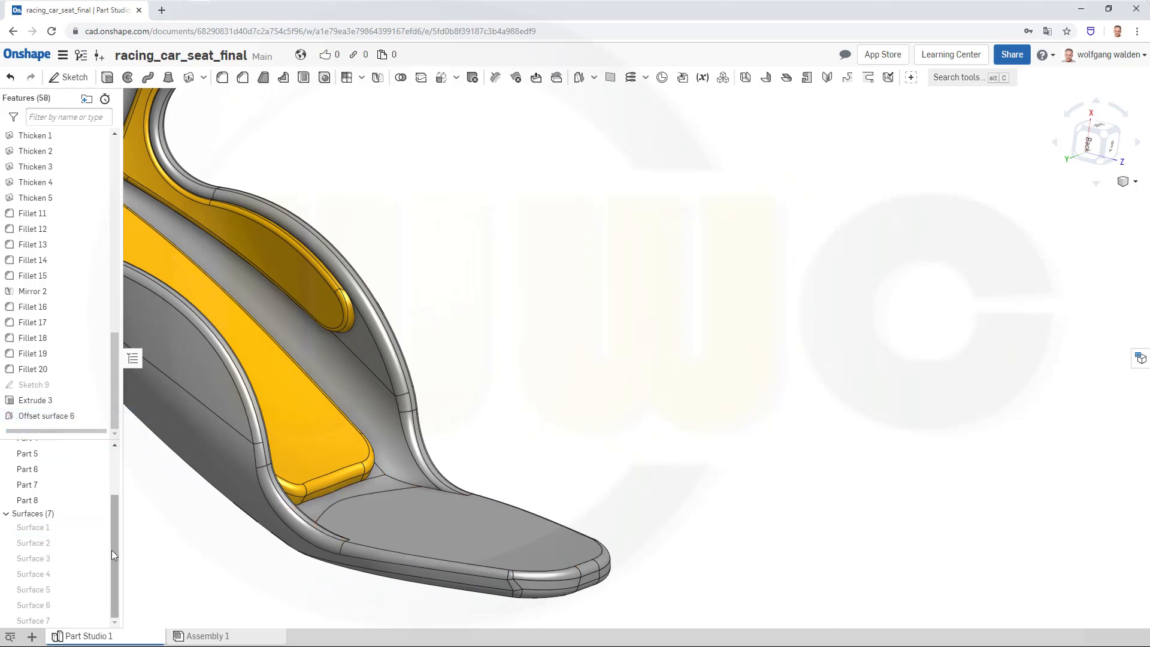
pyautogui.click(103, 621)
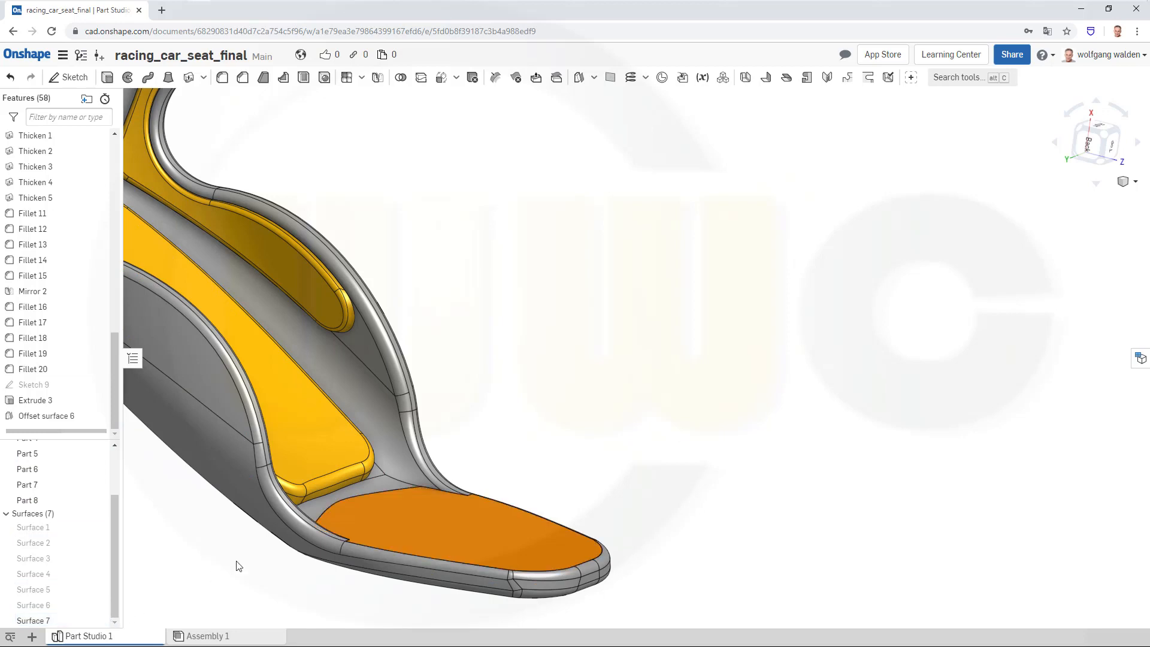
pyautogui.rightClick(362, 390)
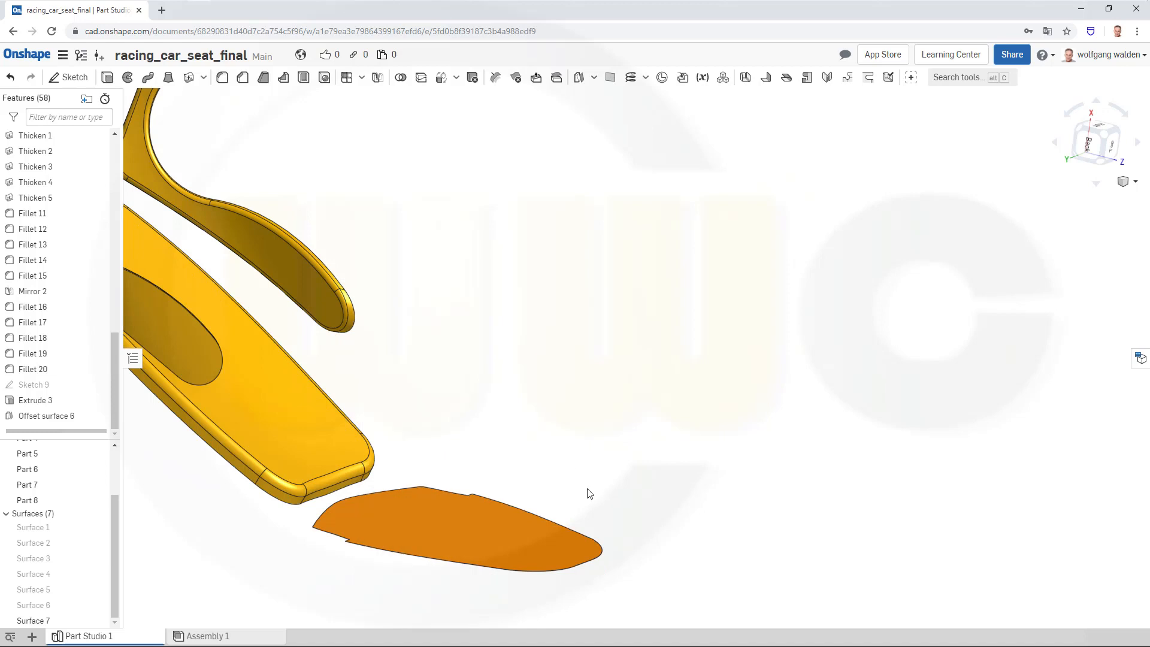
pyautogui.moveTo(587, 487); pyautogui.dragTo(569, 477, button='right')
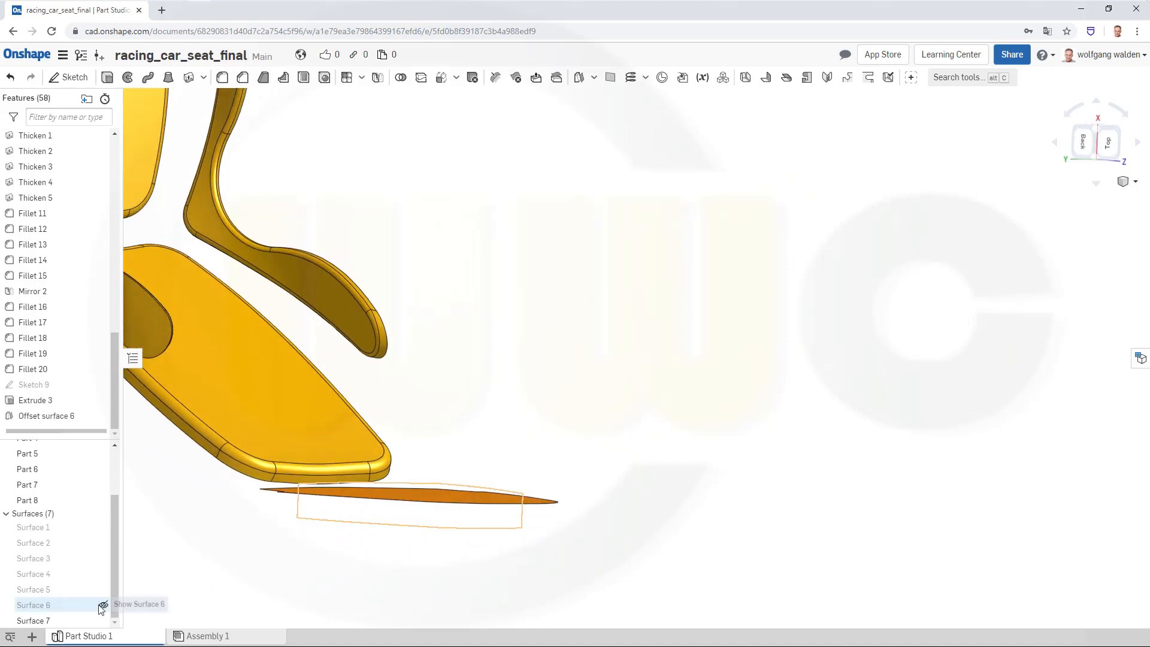
pyautogui.click(103, 605)
pyautogui.moveTo(321, 519)
pyautogui.mouseDown(button='right')
pyautogui.moveTo(329, 545)
pyautogui.moveTo(331, 522)
pyautogui.mouseUp(button='right')
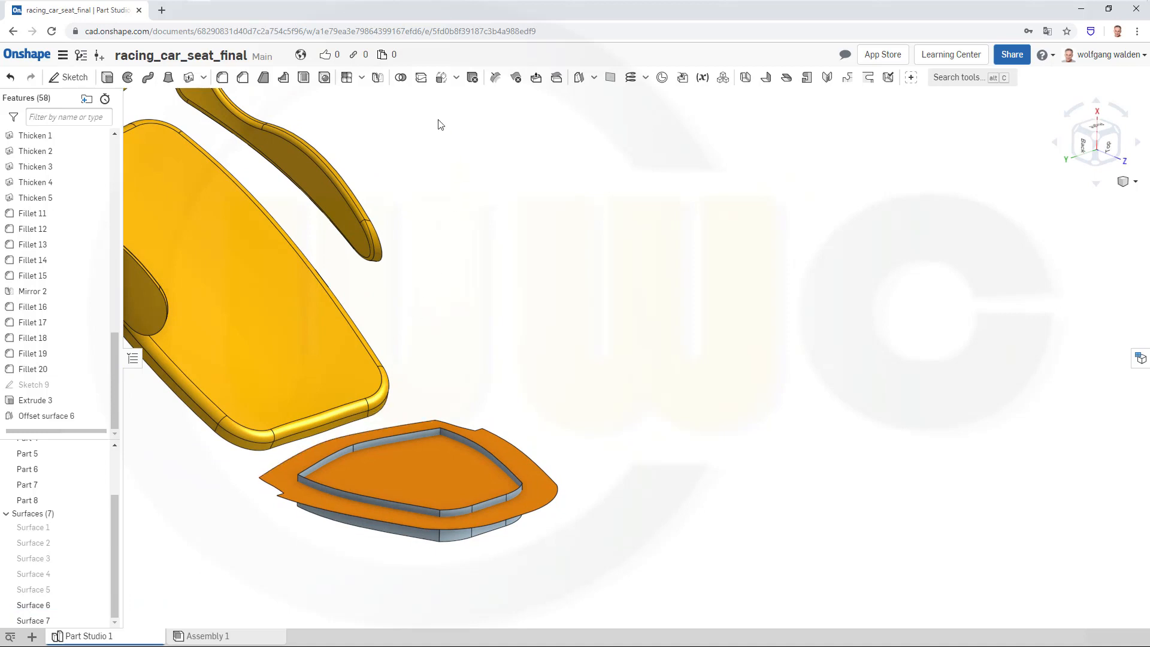
# Split the whole headrest offset surface with the extruded outline surface as a part split, and hide the outer piece
pyautogui.click(421, 78)
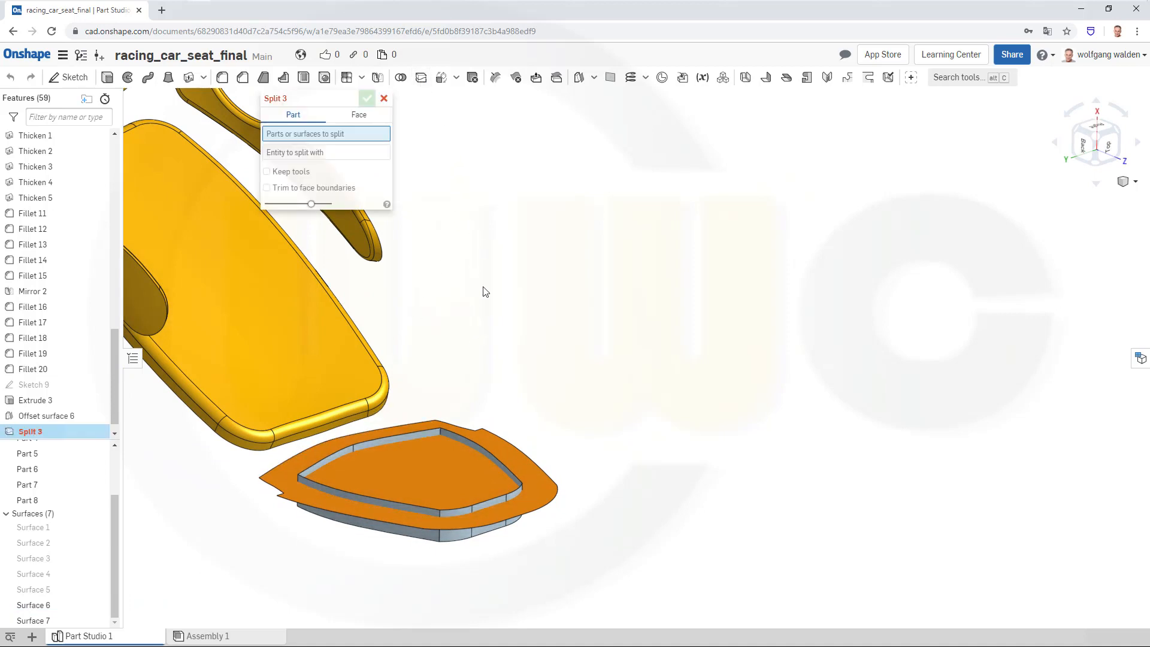
pyautogui.click(538, 487)
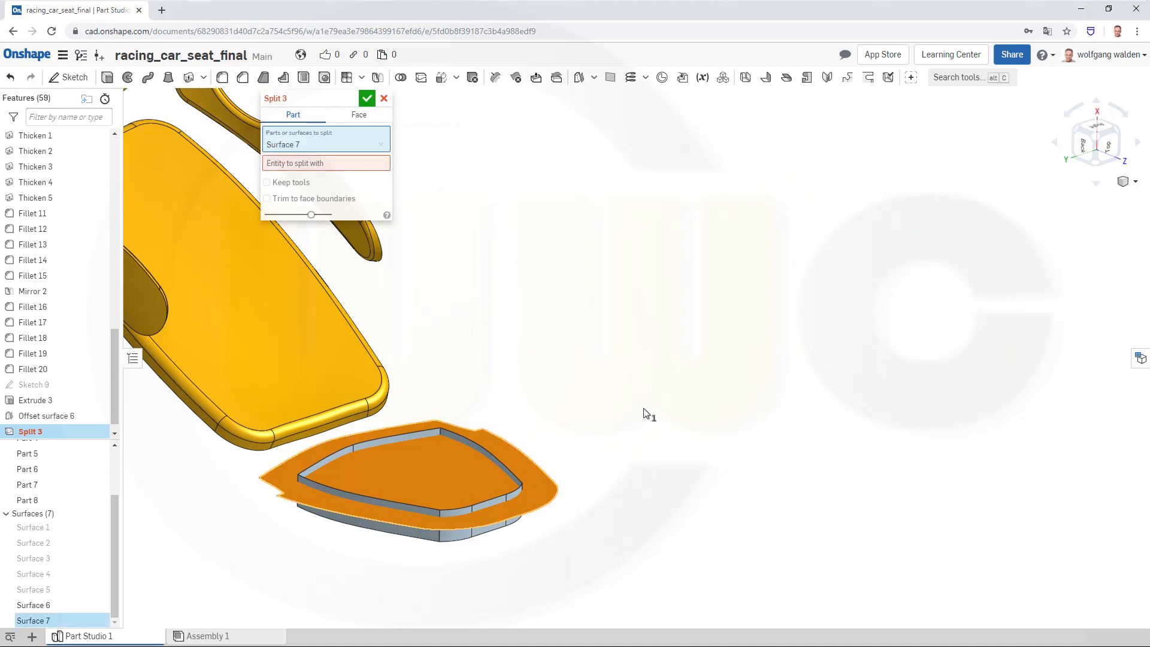
pyautogui.click(322, 166)
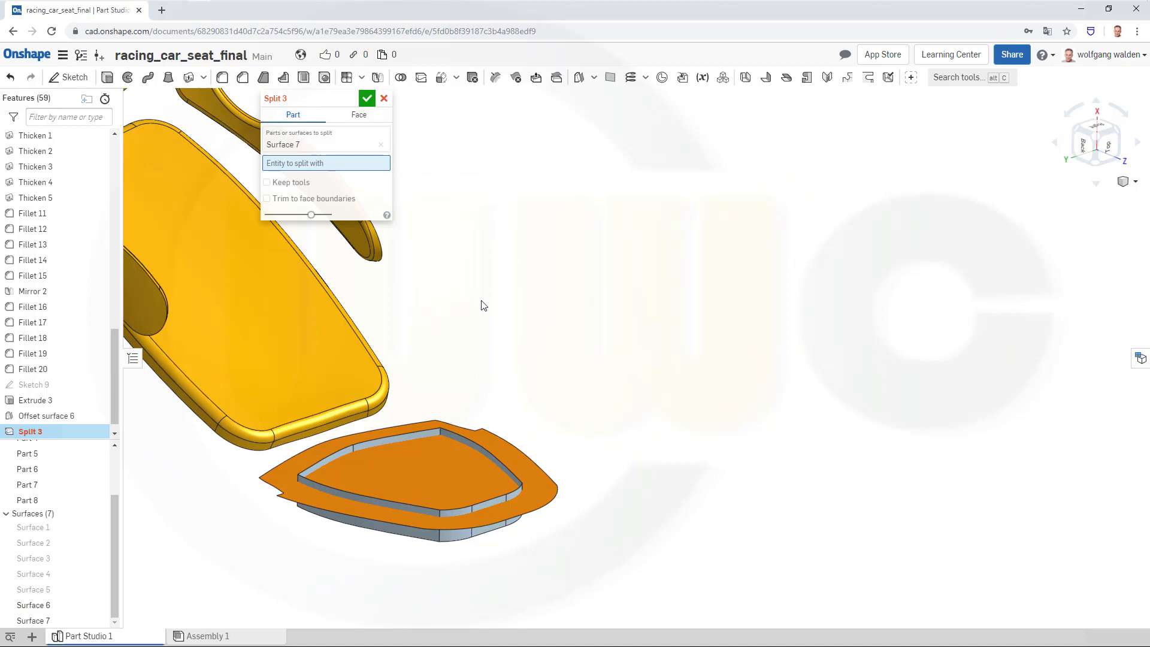
pyautogui.click(387, 438)
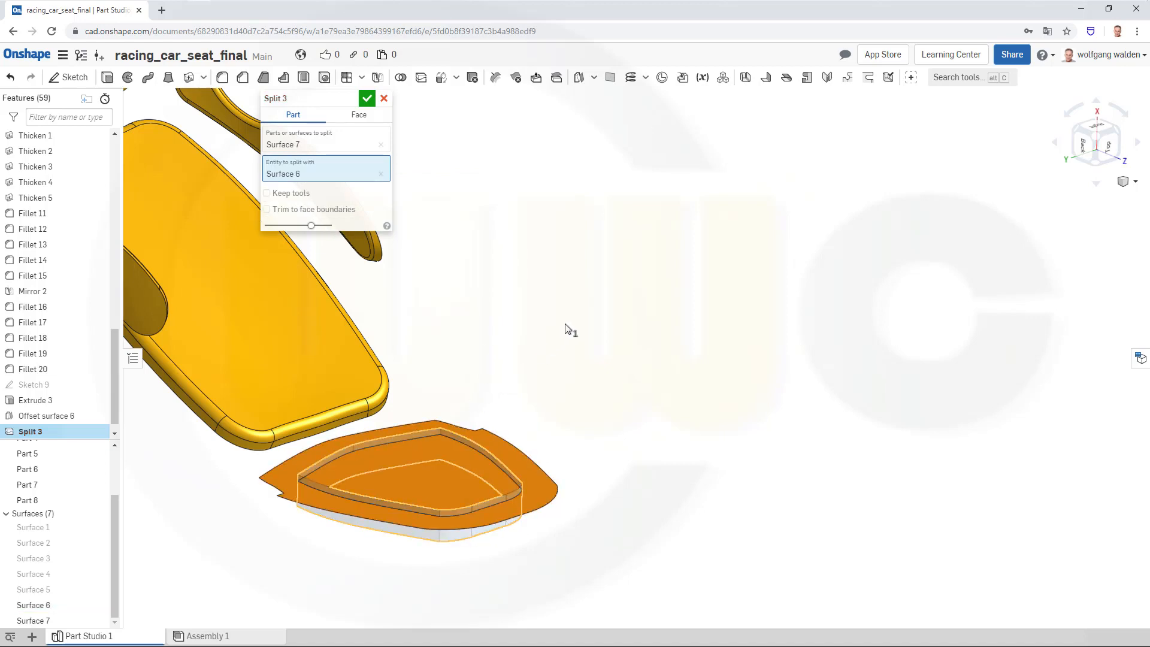
pyautogui.click(366, 100)
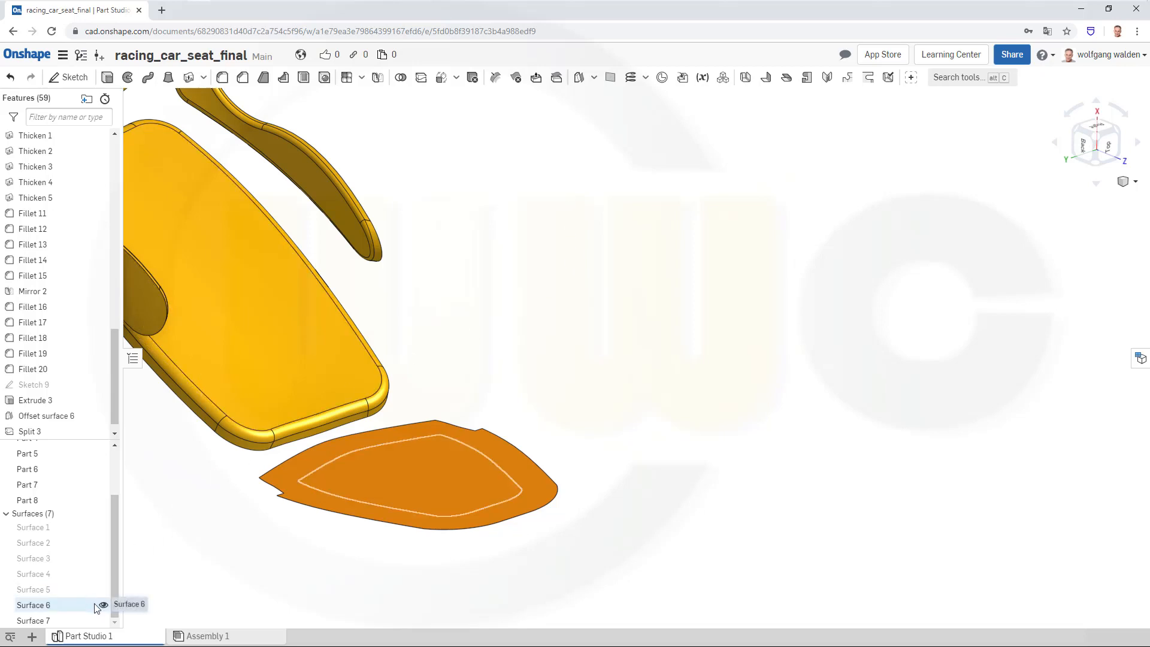
pyautogui.click(103, 622)
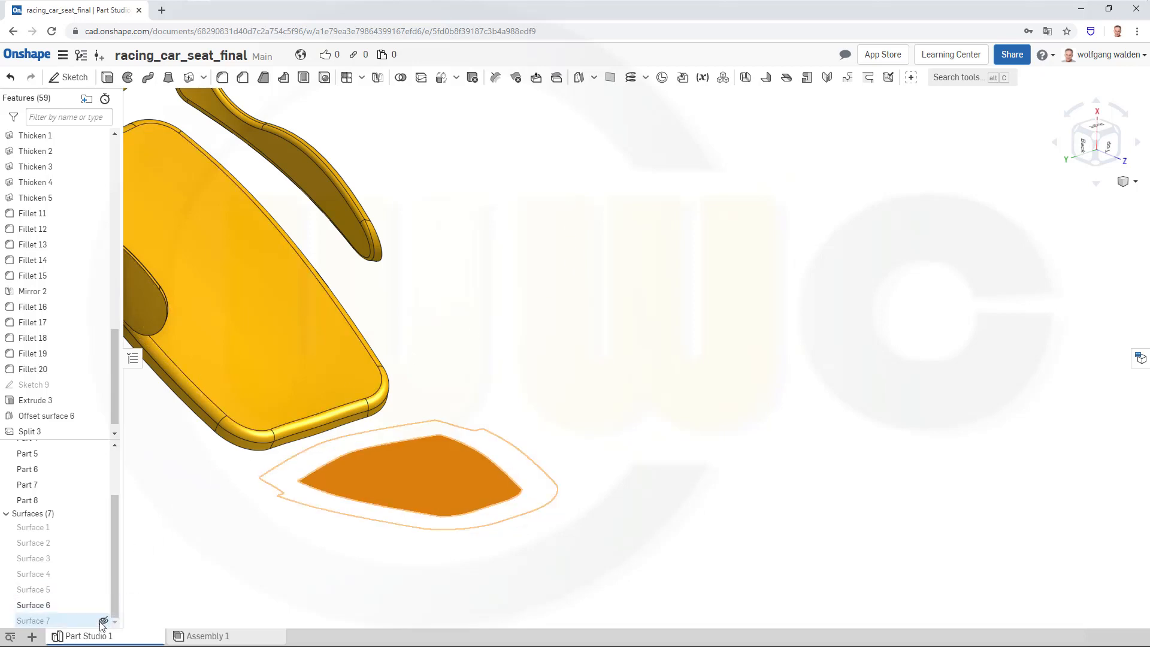
# Thicken the inner headrest face into a new solid pad
pyautogui.moveTo(629, 403); pyautogui.dragTo(660, 390, button='right')
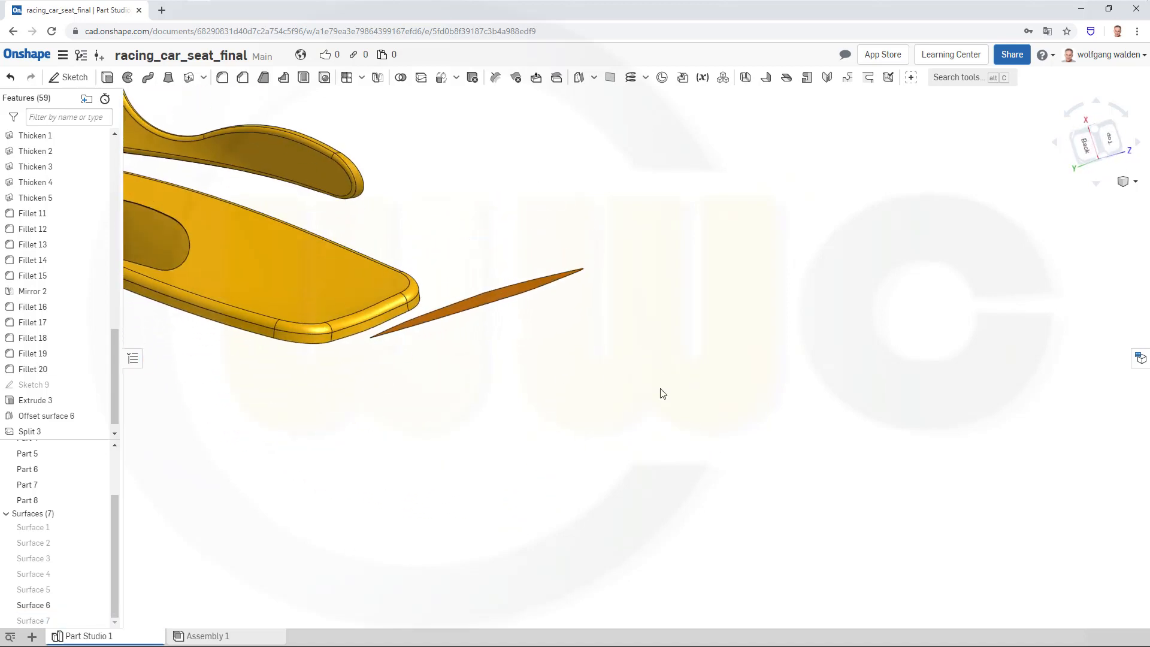
pyautogui.click(184, 79)
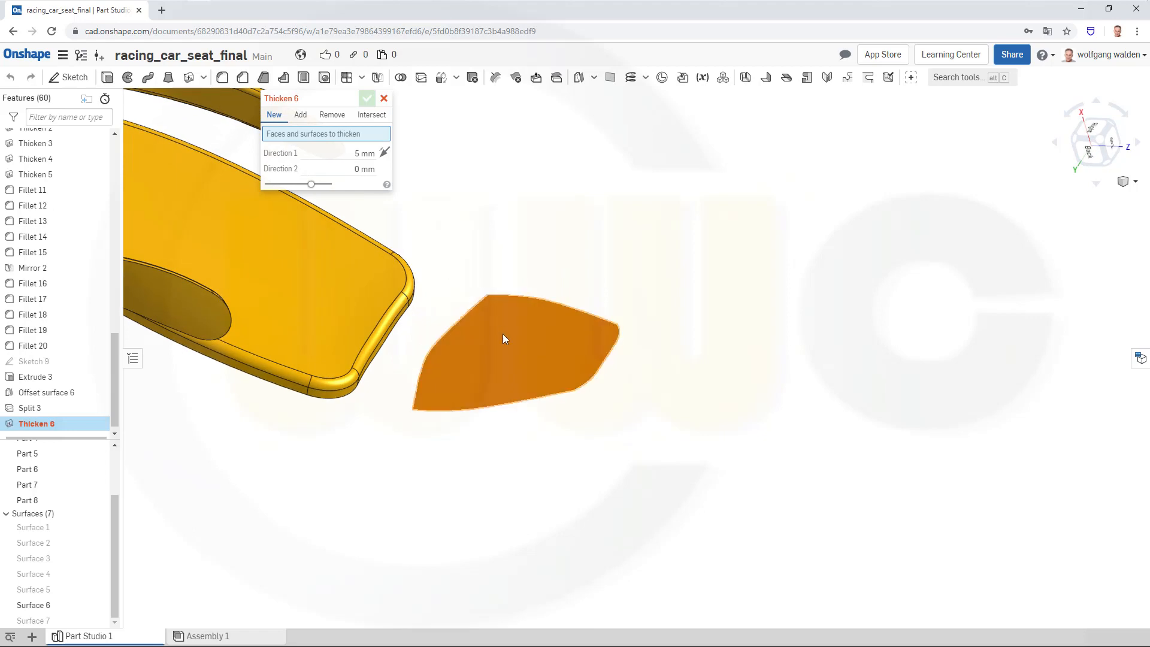
pyautogui.click(502, 333)
pyautogui.moveTo(613, 271); pyautogui.dragTo(614, 247, button='right')
pyautogui.moveTo(359, 166); pyautogui.dragTo(383, 168)
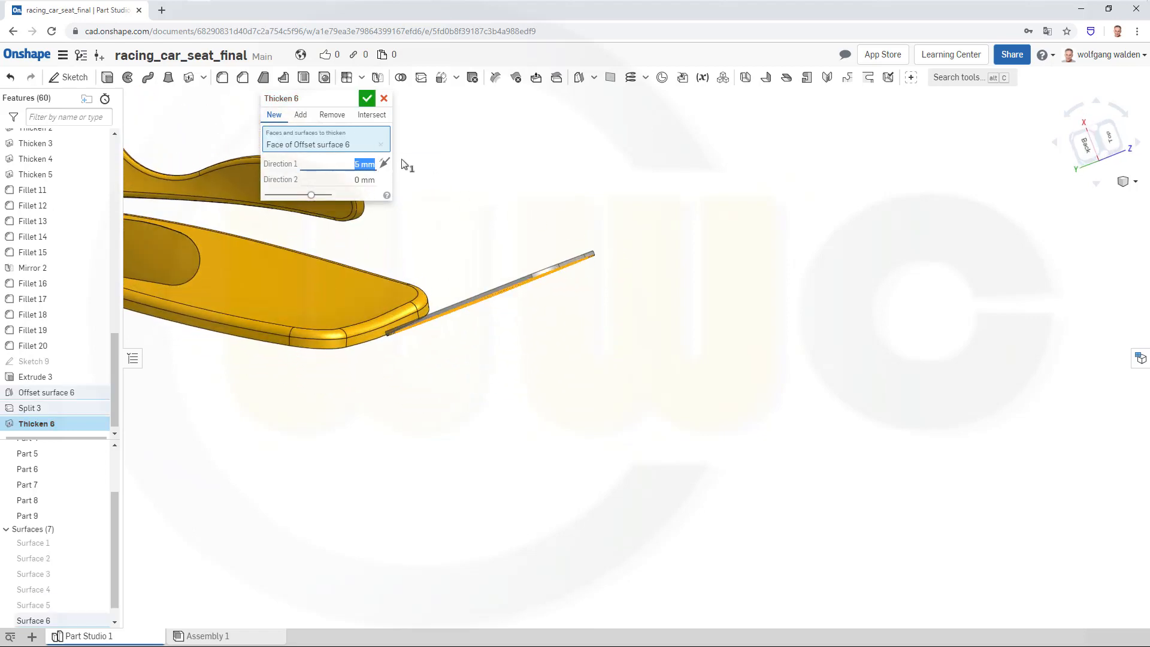
pyautogui.click(370, 100)
# Fillet the two lower corner edges of the headrest pad with a 60 mm radius
pyautogui.moveTo(434, 171); pyautogui.dragTo(513, 236, button='right')
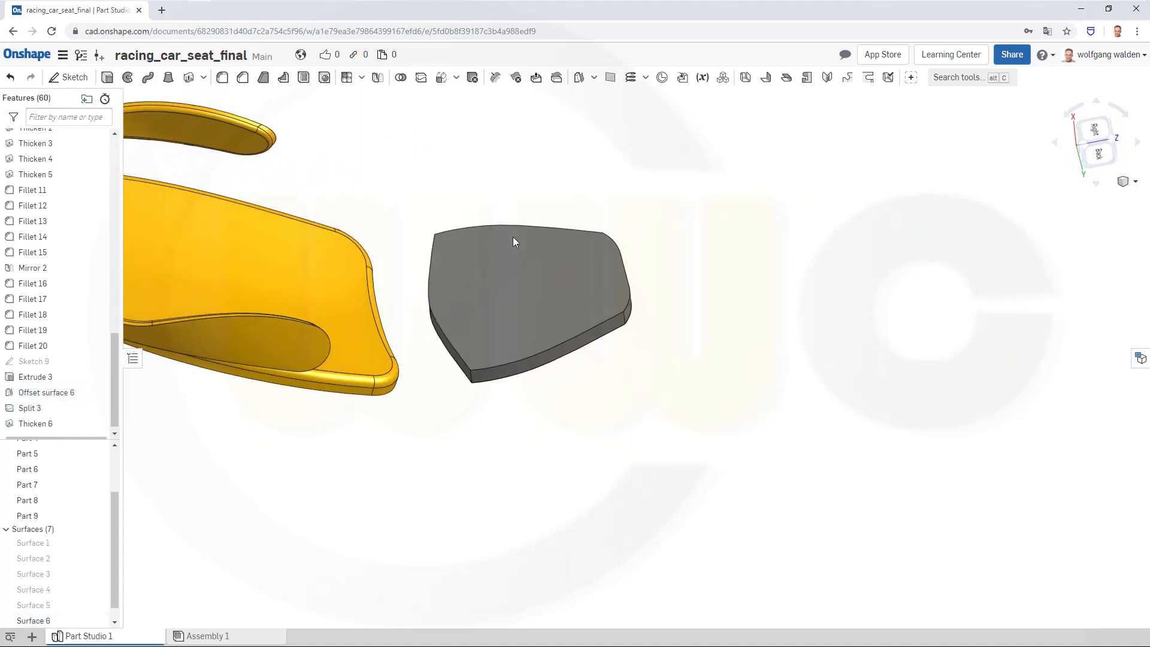
pyautogui.click(221, 82)
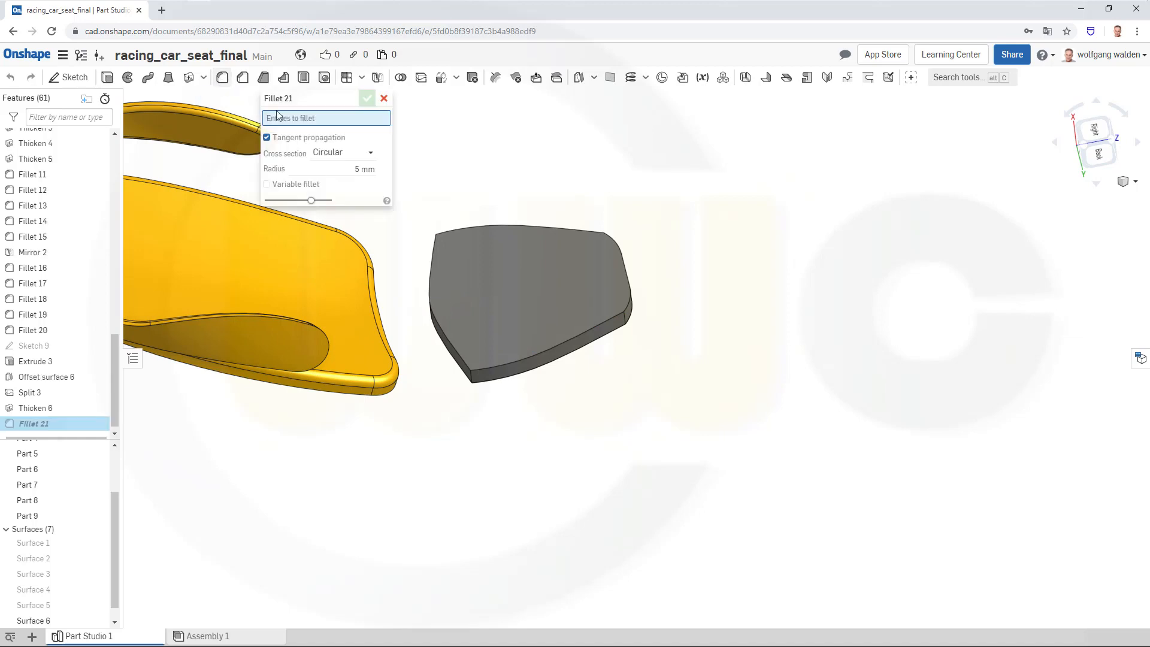
pyautogui.click(343, 168)
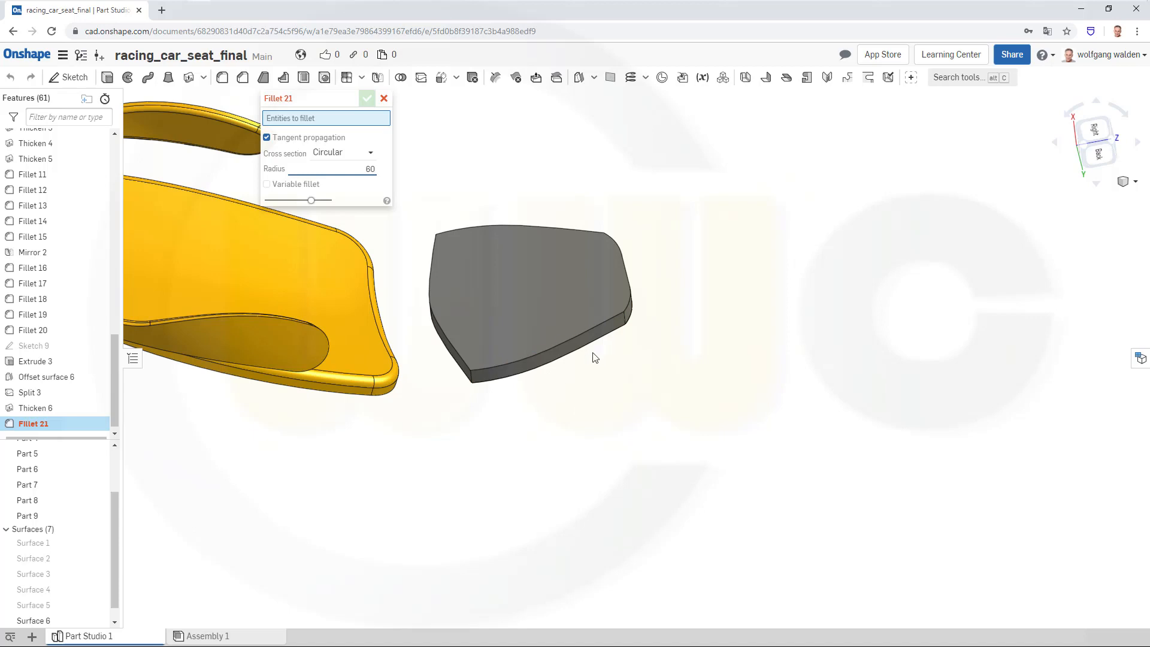
pyautogui.click(471, 381)
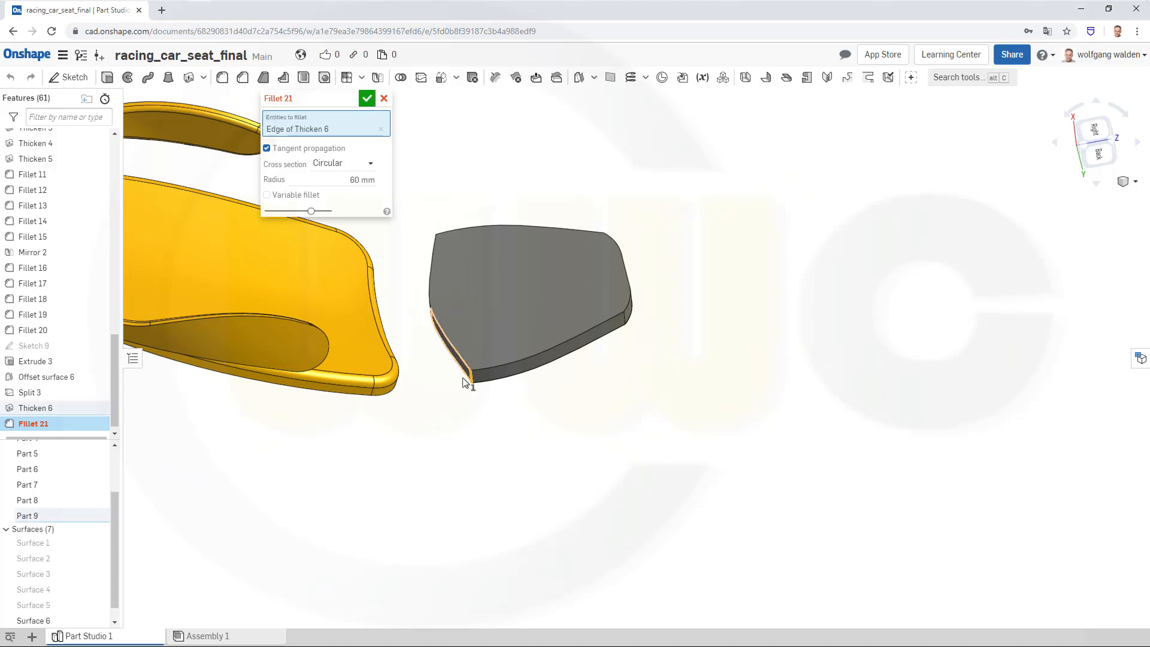
pyautogui.moveTo(503, 421); pyautogui.dragTo(527, 423, button='right')
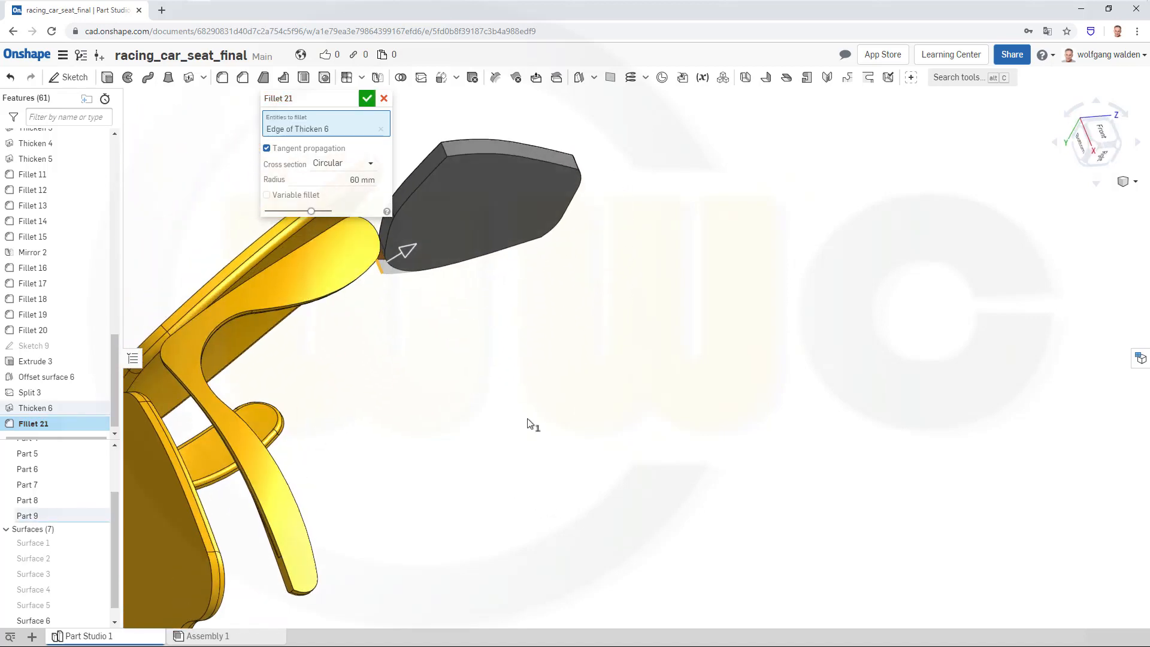
pyautogui.click(447, 151)
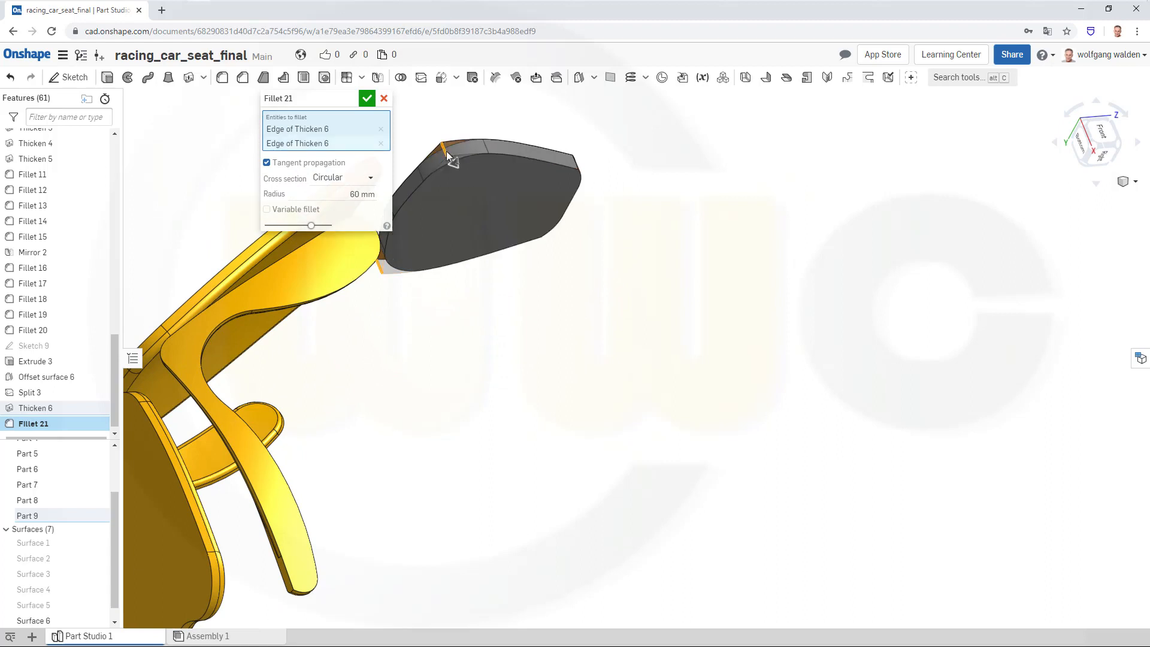
pyautogui.click(367, 100)
# Fillet the rim edges of both faces of the headrest pad with a 10 mm radius
pyautogui.moveTo(673, 354); pyautogui.dragTo(624, 317, button='right')
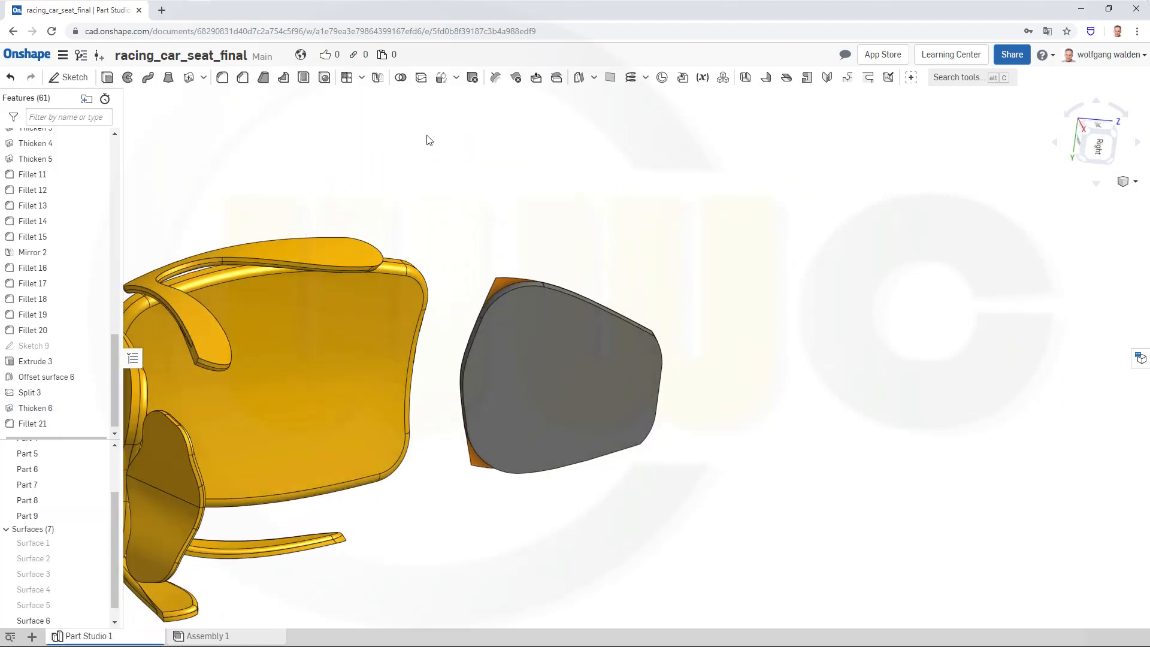
pyautogui.hotkey('shift', 'f')
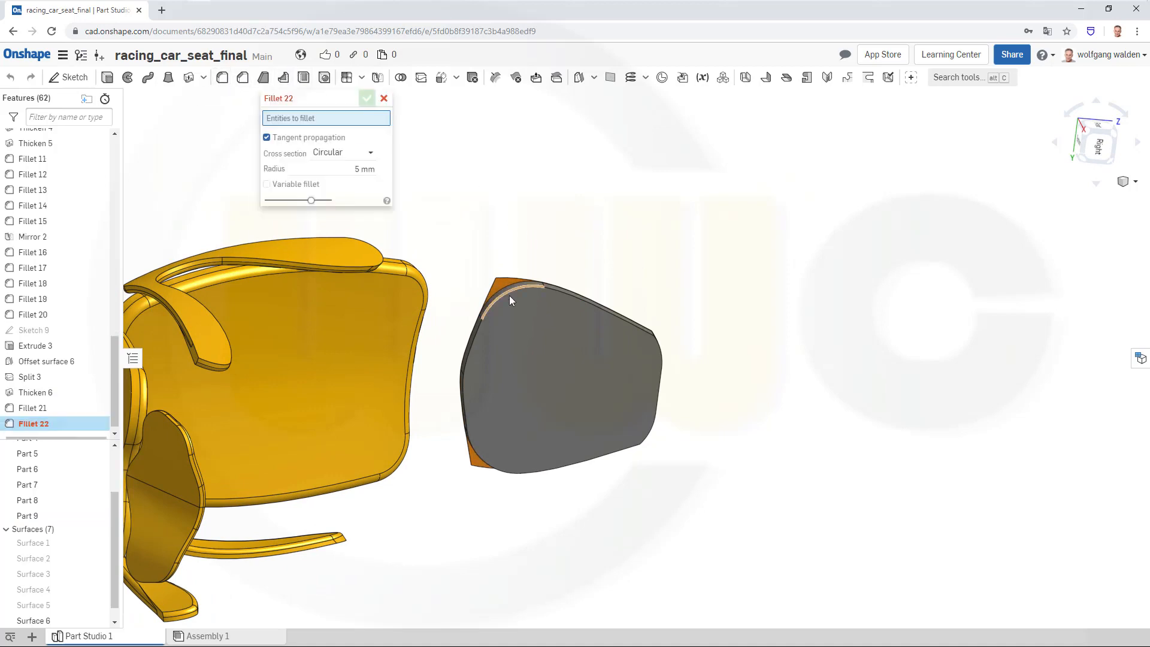
pyautogui.click(508, 290)
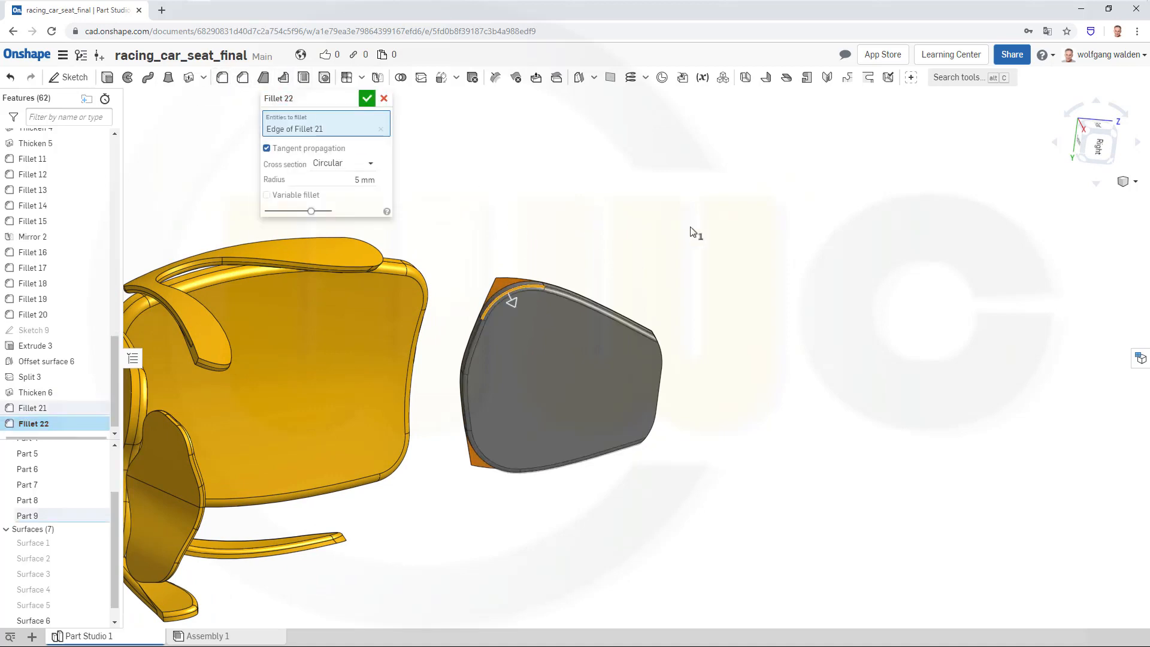
pyautogui.moveTo(329, 176); pyautogui.dragTo(427, 187)
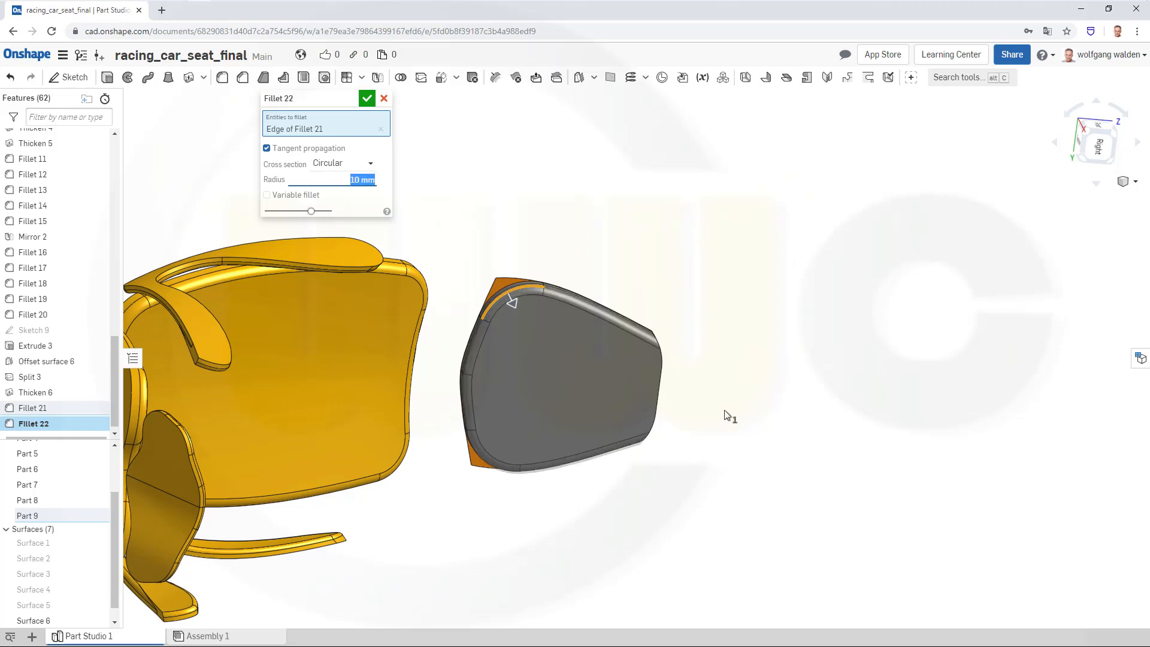
pyautogui.moveTo(726, 414)
pyautogui.mouseDown(button='right')
pyautogui.moveTo(709, 386)
pyautogui.moveTo(719, 407)
pyautogui.mouseUp(button='right')
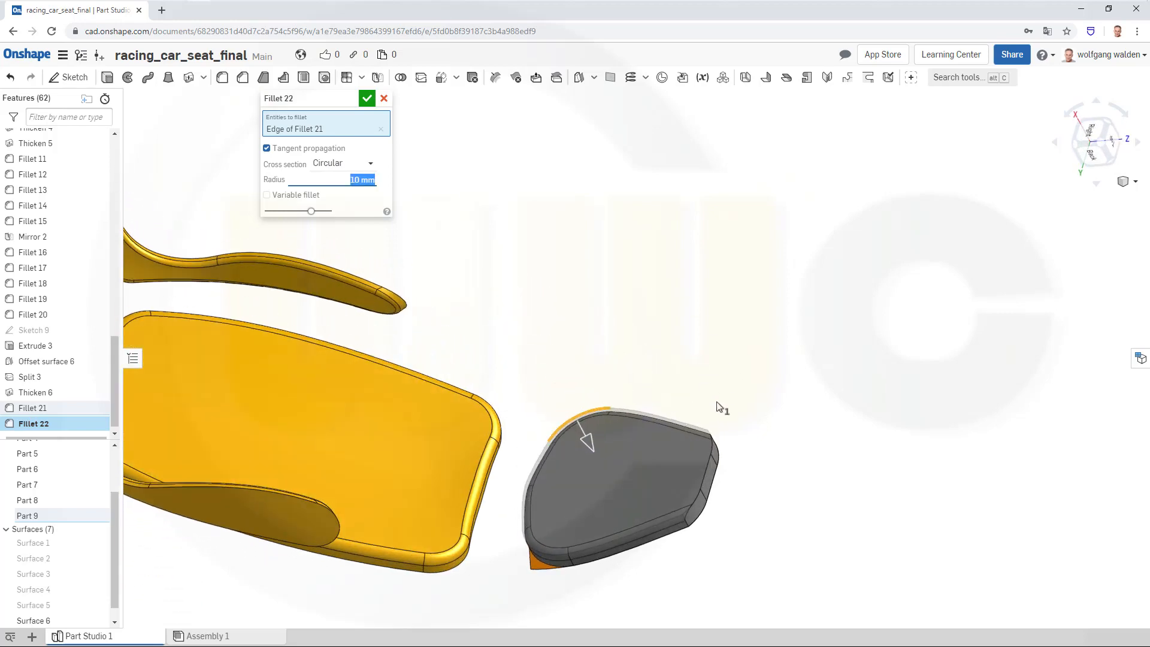
pyautogui.click(695, 496)
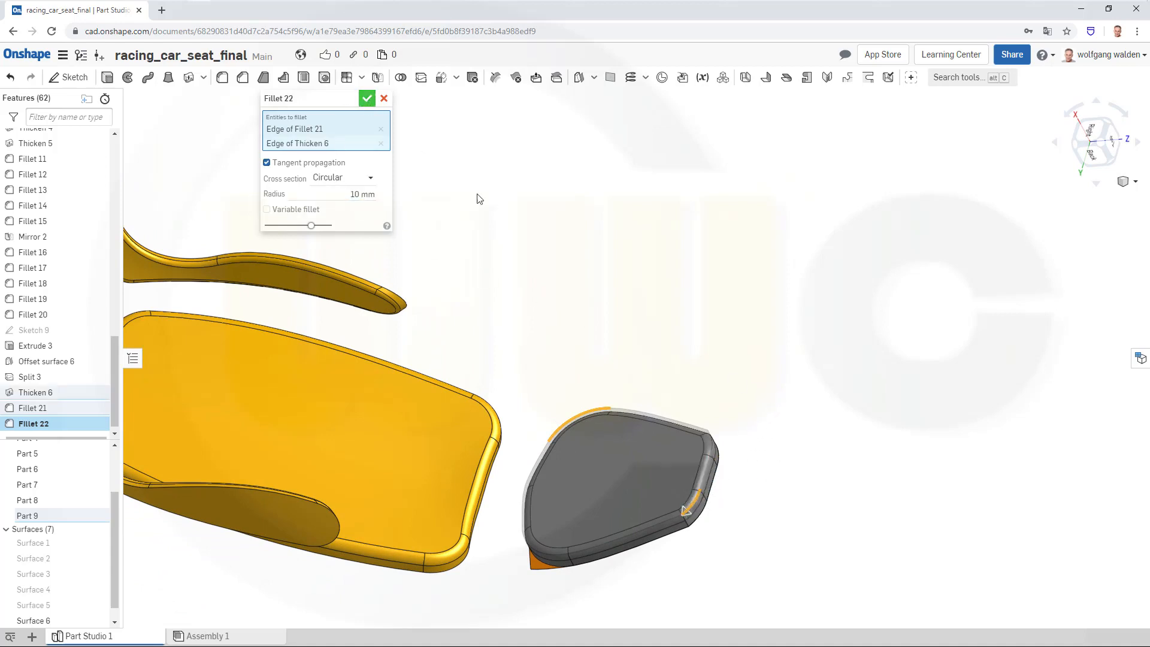
pyautogui.press('Return')
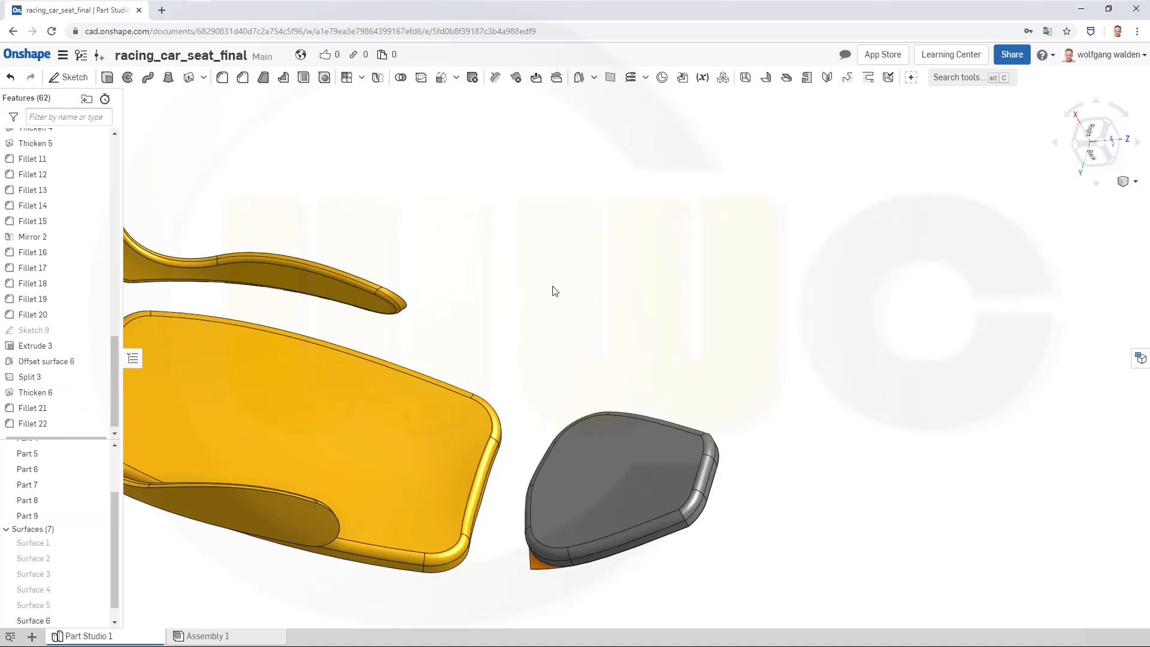
# Hide the offset surface protruding at the headrest pad's rounded corners
pyautogui.rightClick(533, 571)
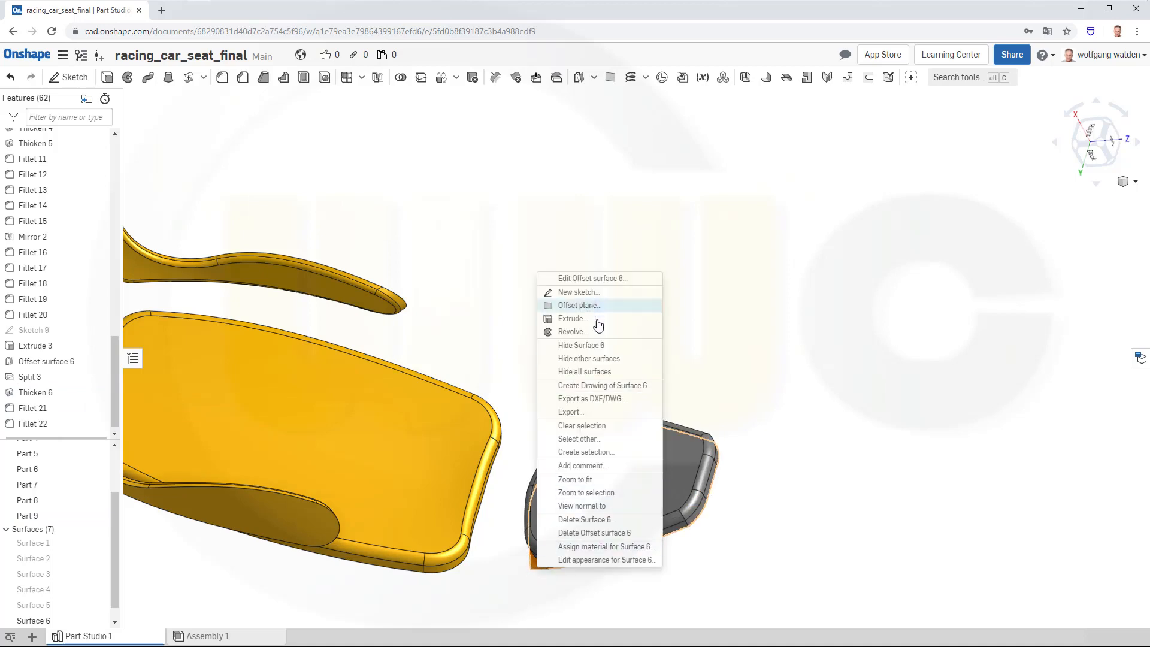
pyautogui.click(598, 345)
pyautogui.moveTo(743, 420); pyautogui.dragTo(572, 403, button='right')
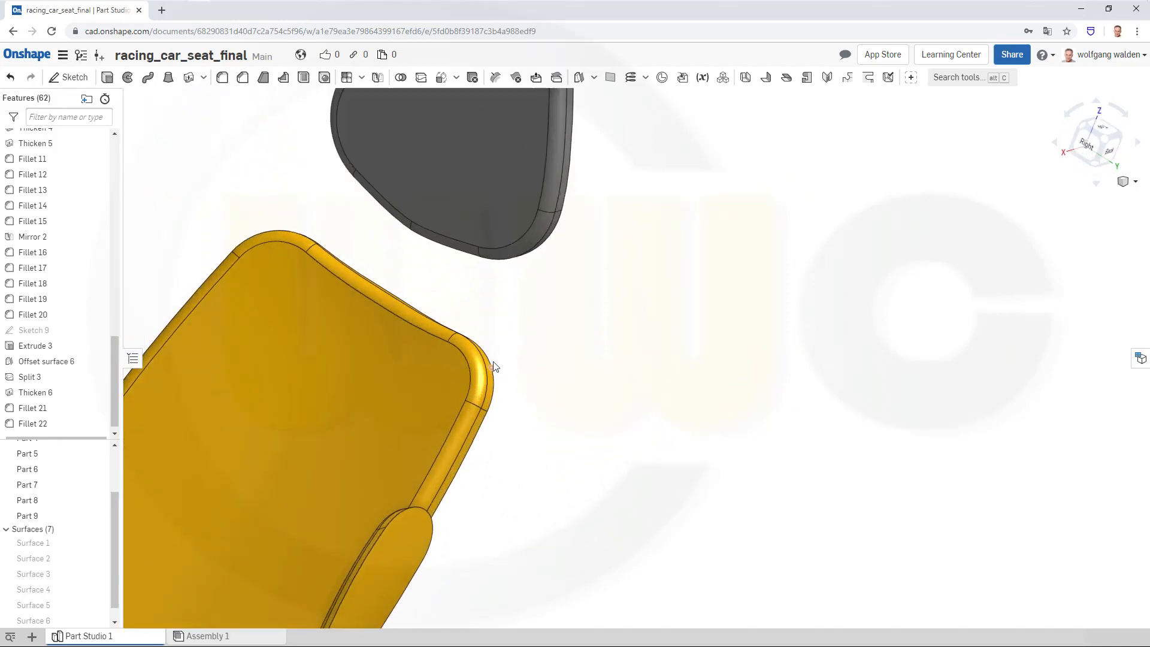
# Set the headrest pad's appearance to the yellow-orange colour FAB601 used on the other pads
pyautogui.scroll(-3, 524, 354)
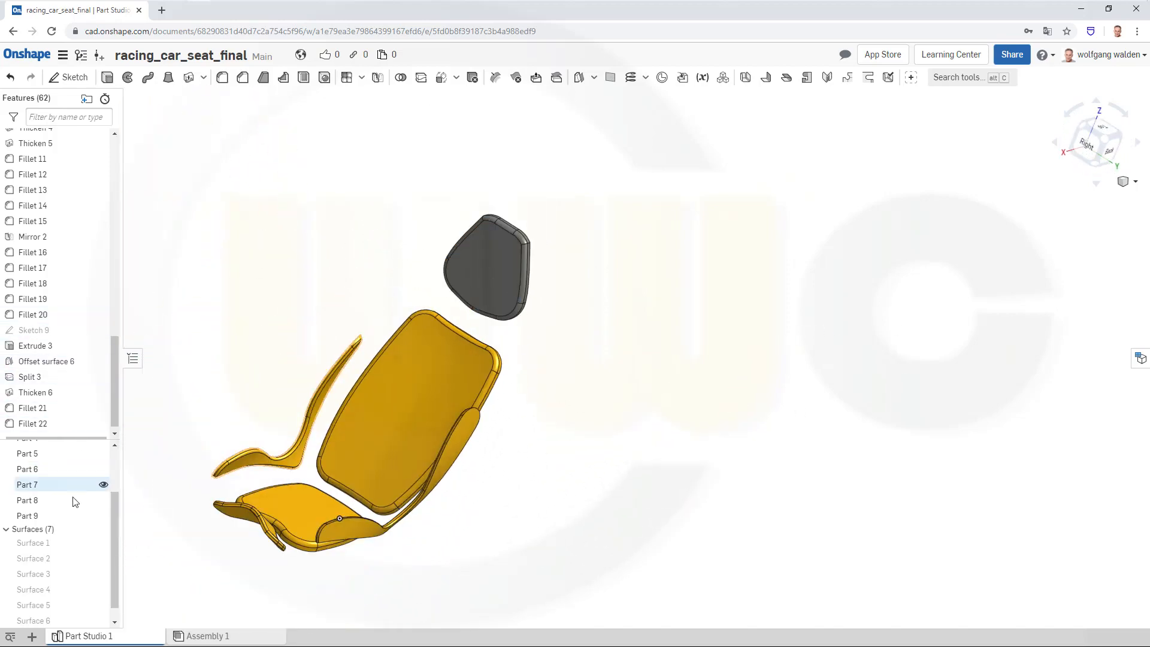
pyautogui.rightClick(34, 514)
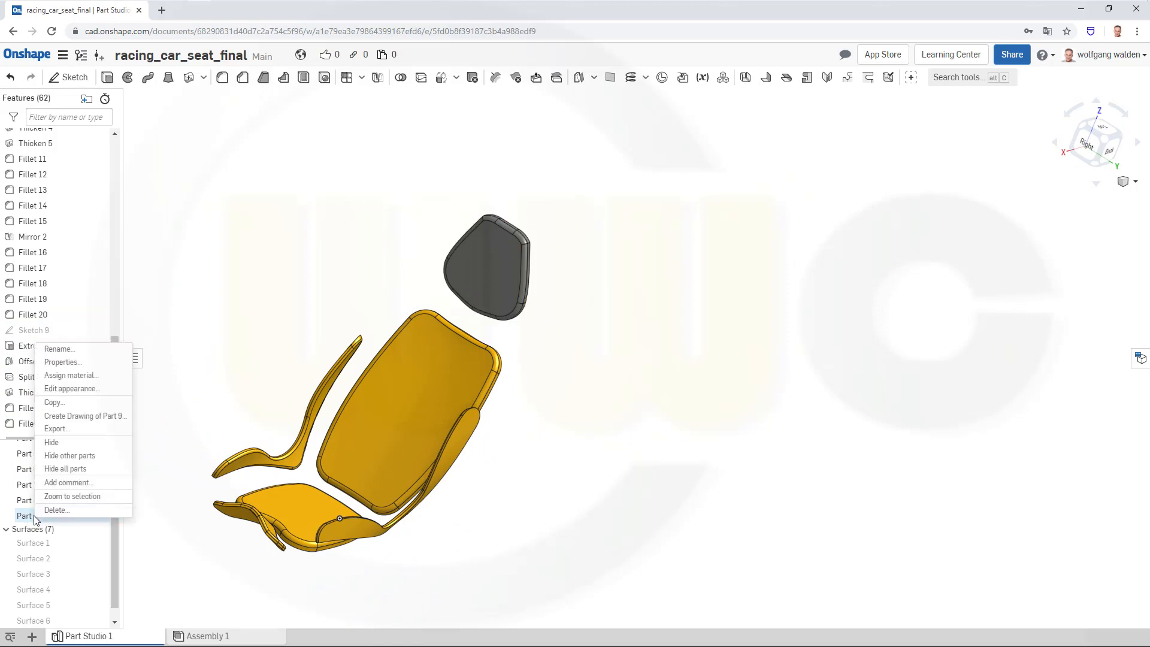
pyautogui.click(87, 389)
pyautogui.click(261, 431)
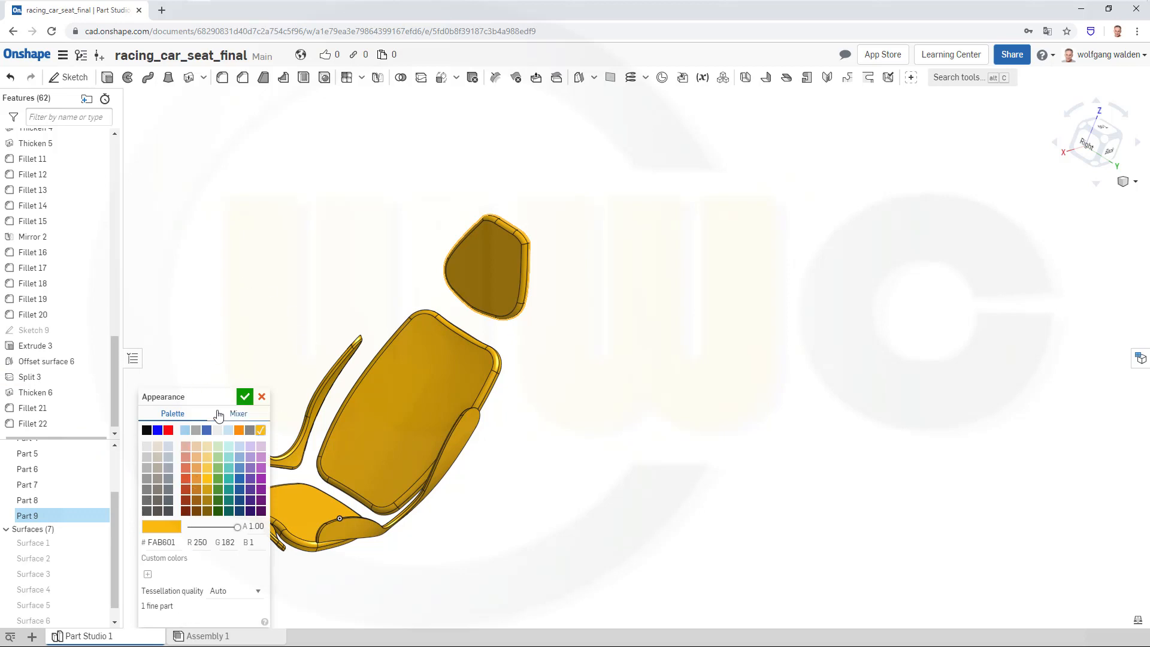
pyautogui.click(245, 397)
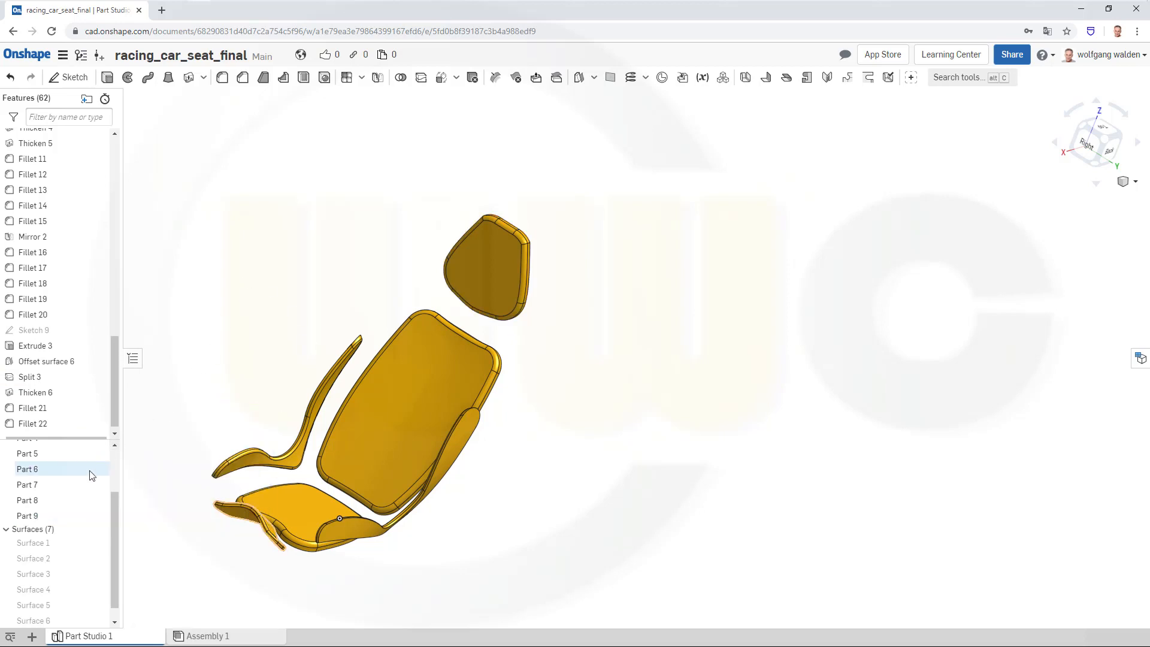
# Show the seat shell, Part 2, together with all the pads
pyautogui.scroll(2, 89, 479)
pyautogui.scroll(1, 88, 500)
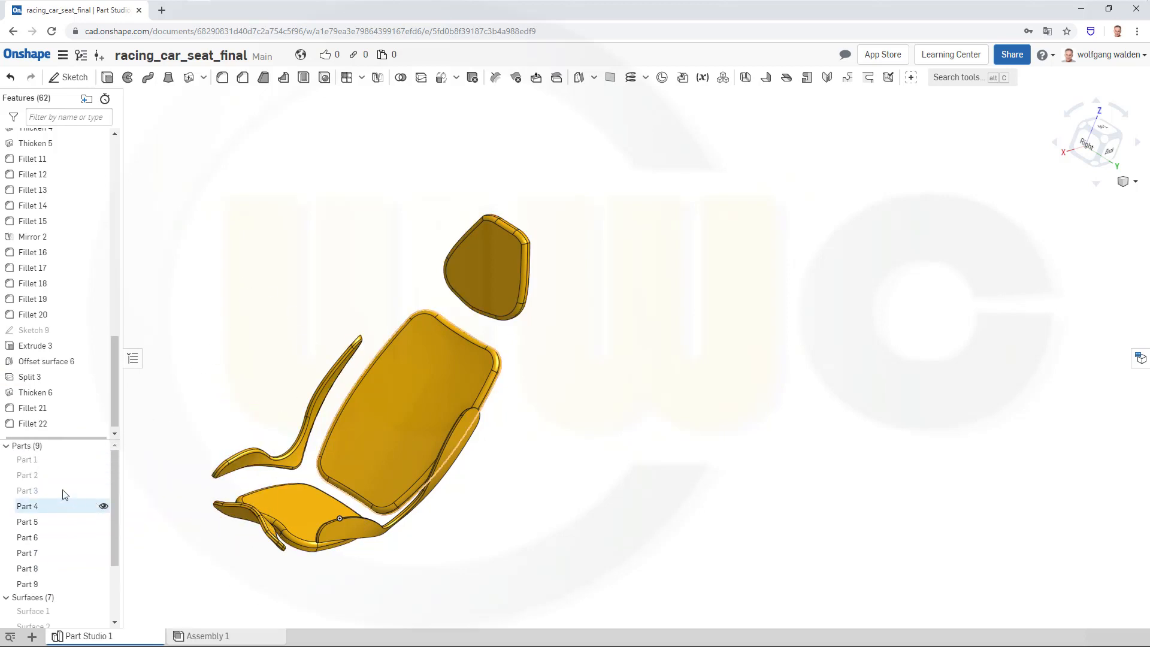
pyautogui.click(103, 475)
pyautogui.moveTo(591, 489); pyautogui.dragTo(566, 493, button='right')
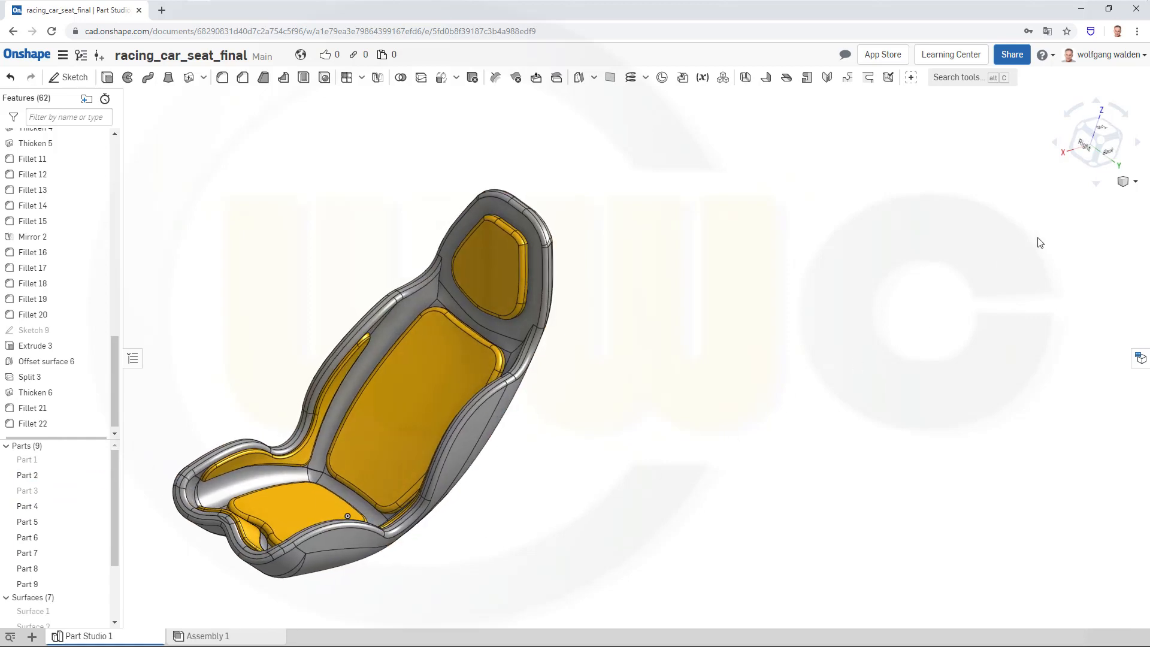
# Display the model shaded without edges and view the complete seat from the front
pyautogui.click(1137, 183)
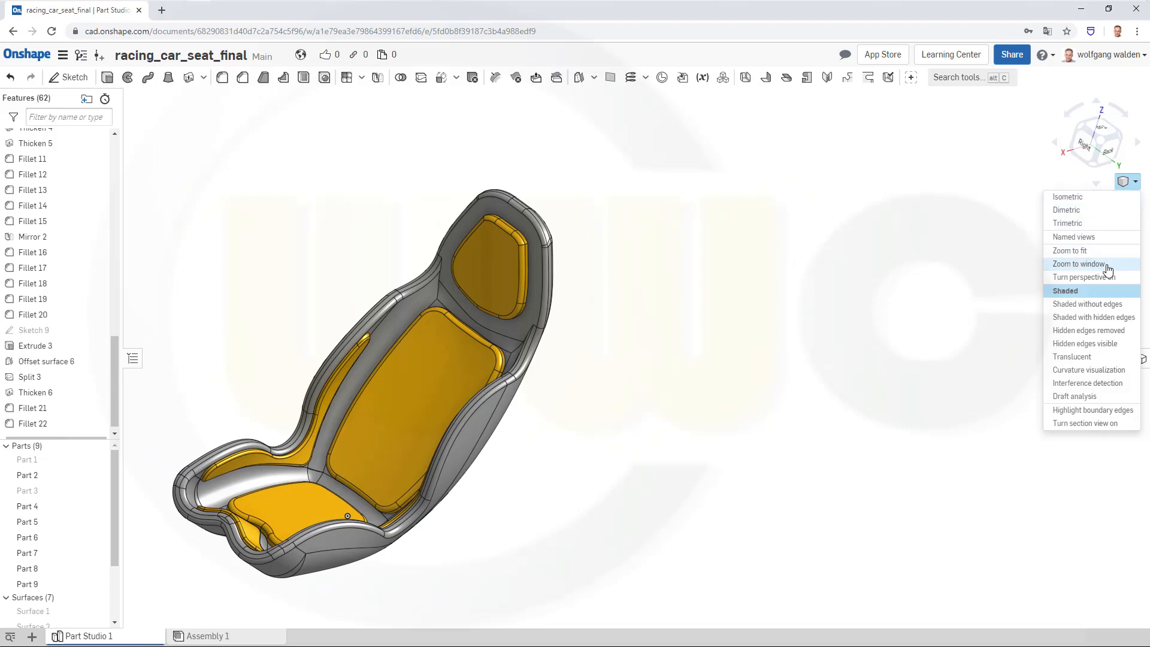
pyautogui.click(1087, 304)
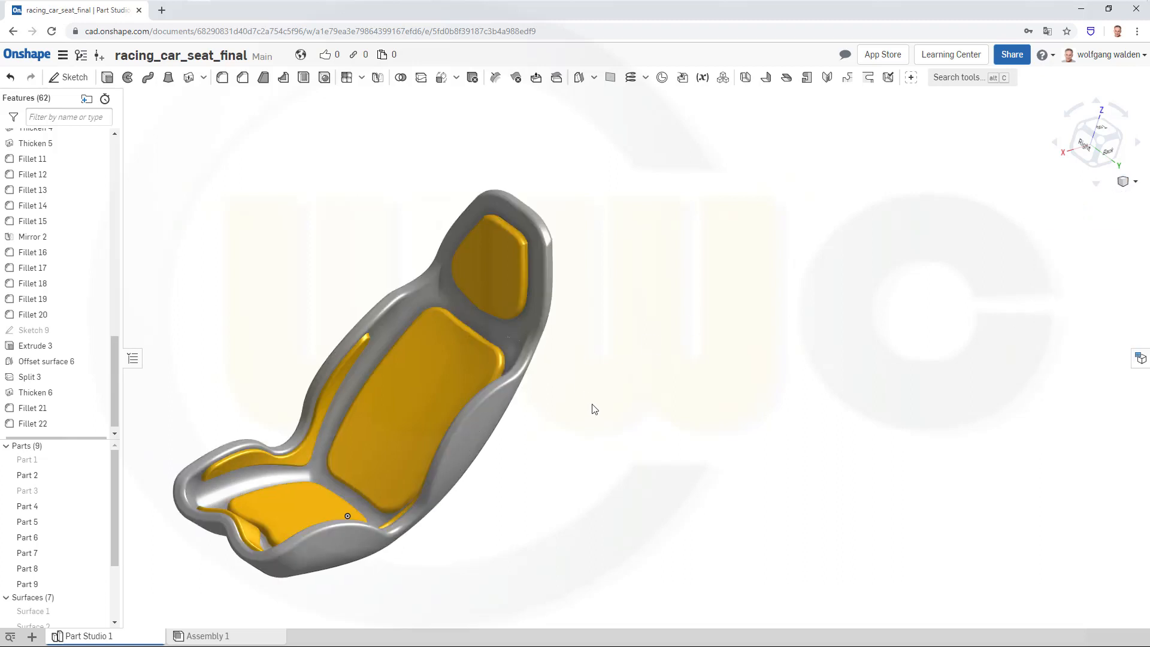
pyautogui.moveTo(553, 451); pyautogui.dragTo(763, 450, button='middle')
pyautogui.moveTo(704, 504); pyautogui.dragTo(729, 348, button='right')
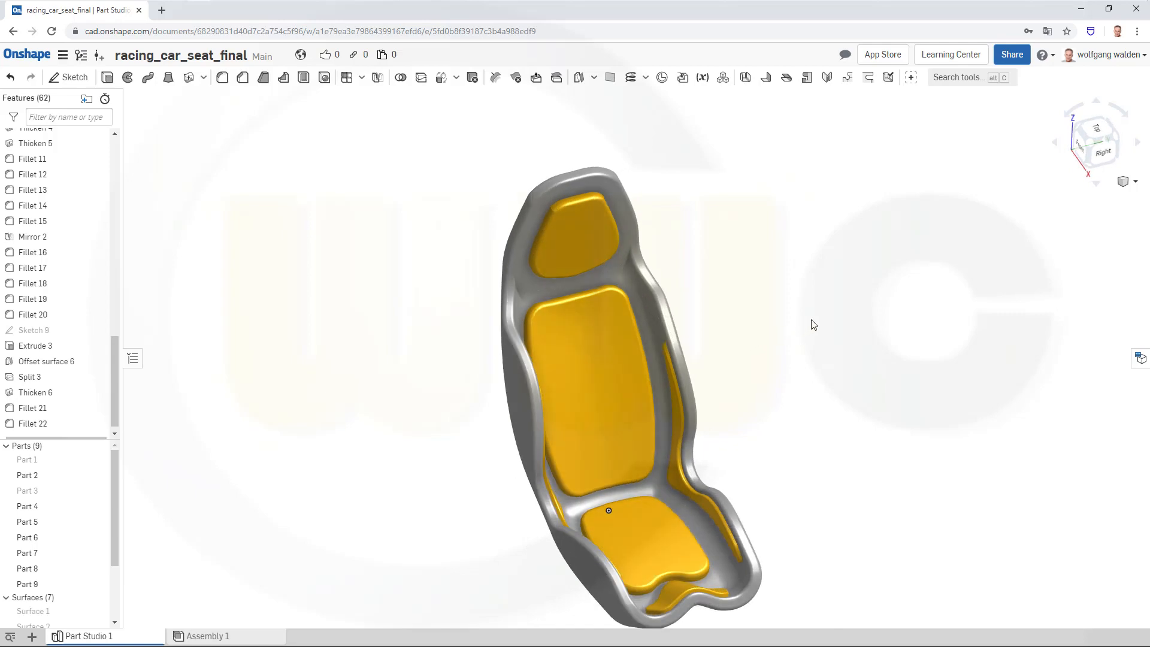